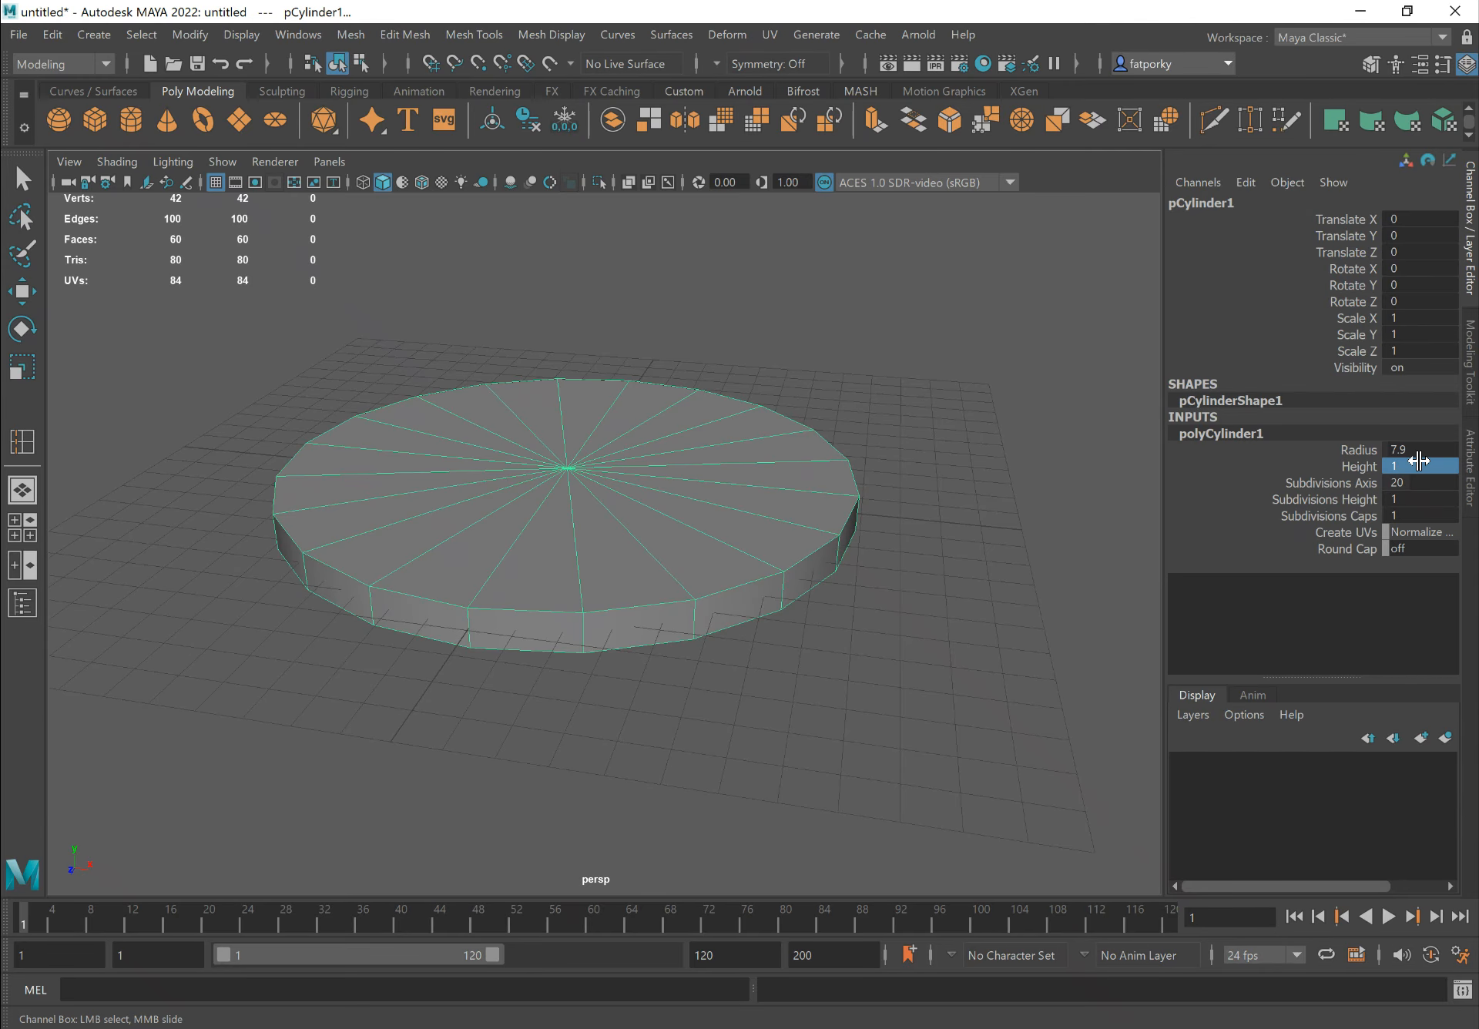
Switch the cylinder to face selection and select one face on its side wall
{"action": "left_click_drag", "start_coordinate": [874, 546], "coordinate": [925, 555], "text": "alt"}
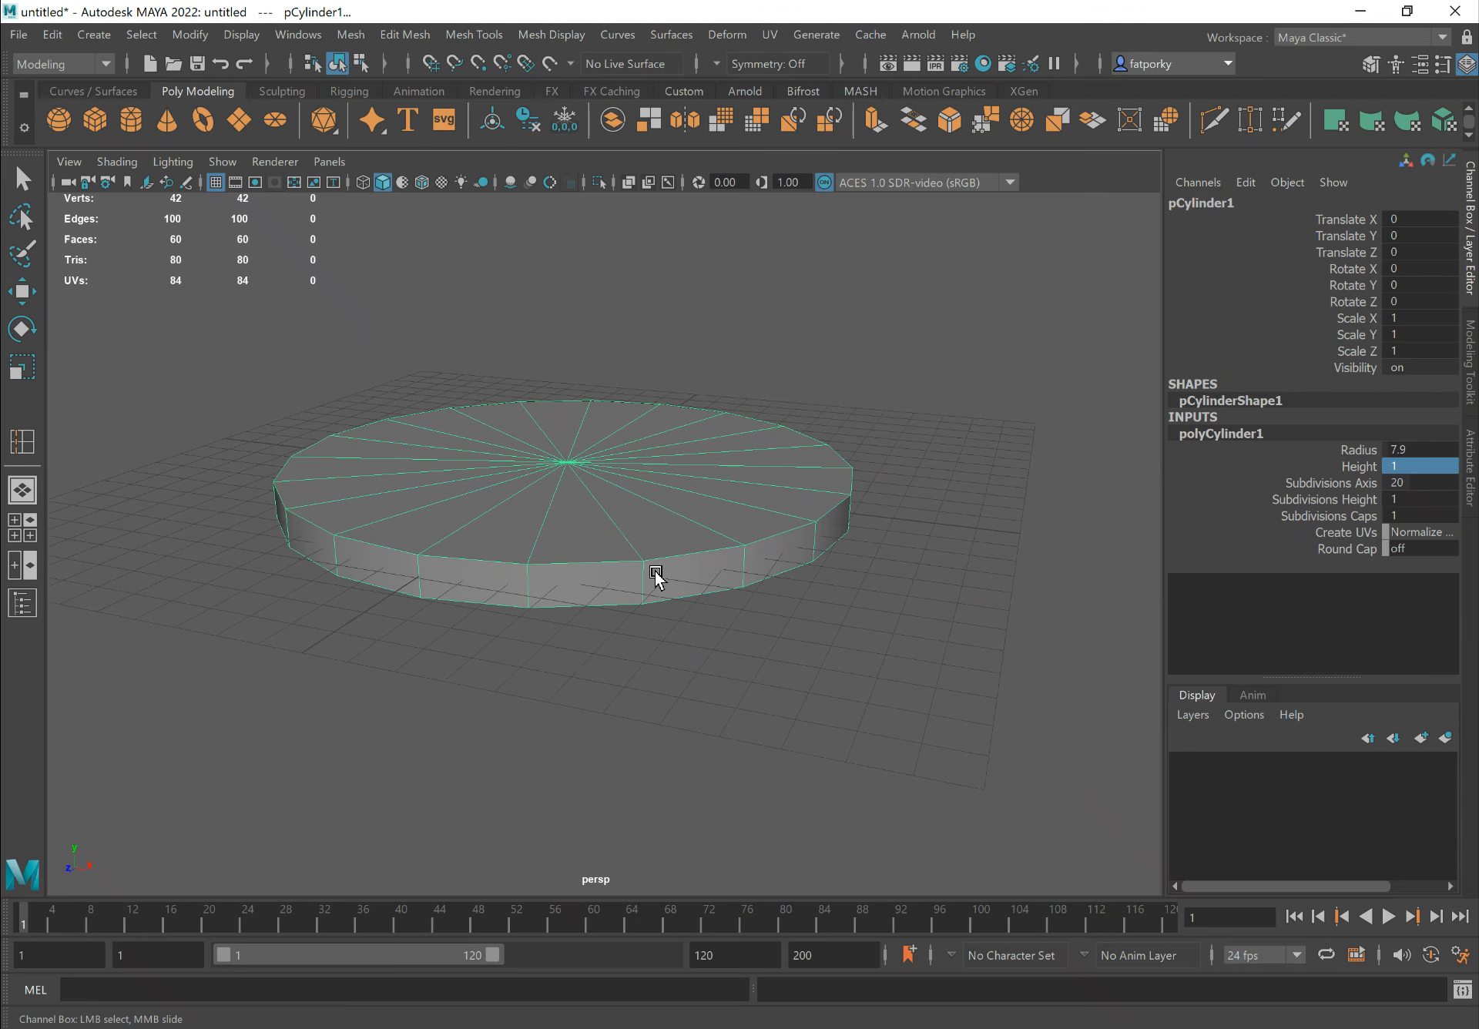
{"action": "left_click_drag", "start_coordinate": [696, 570], "coordinate": [752, 567], "text": "alt"}
{"action": "key", "text": "q"}
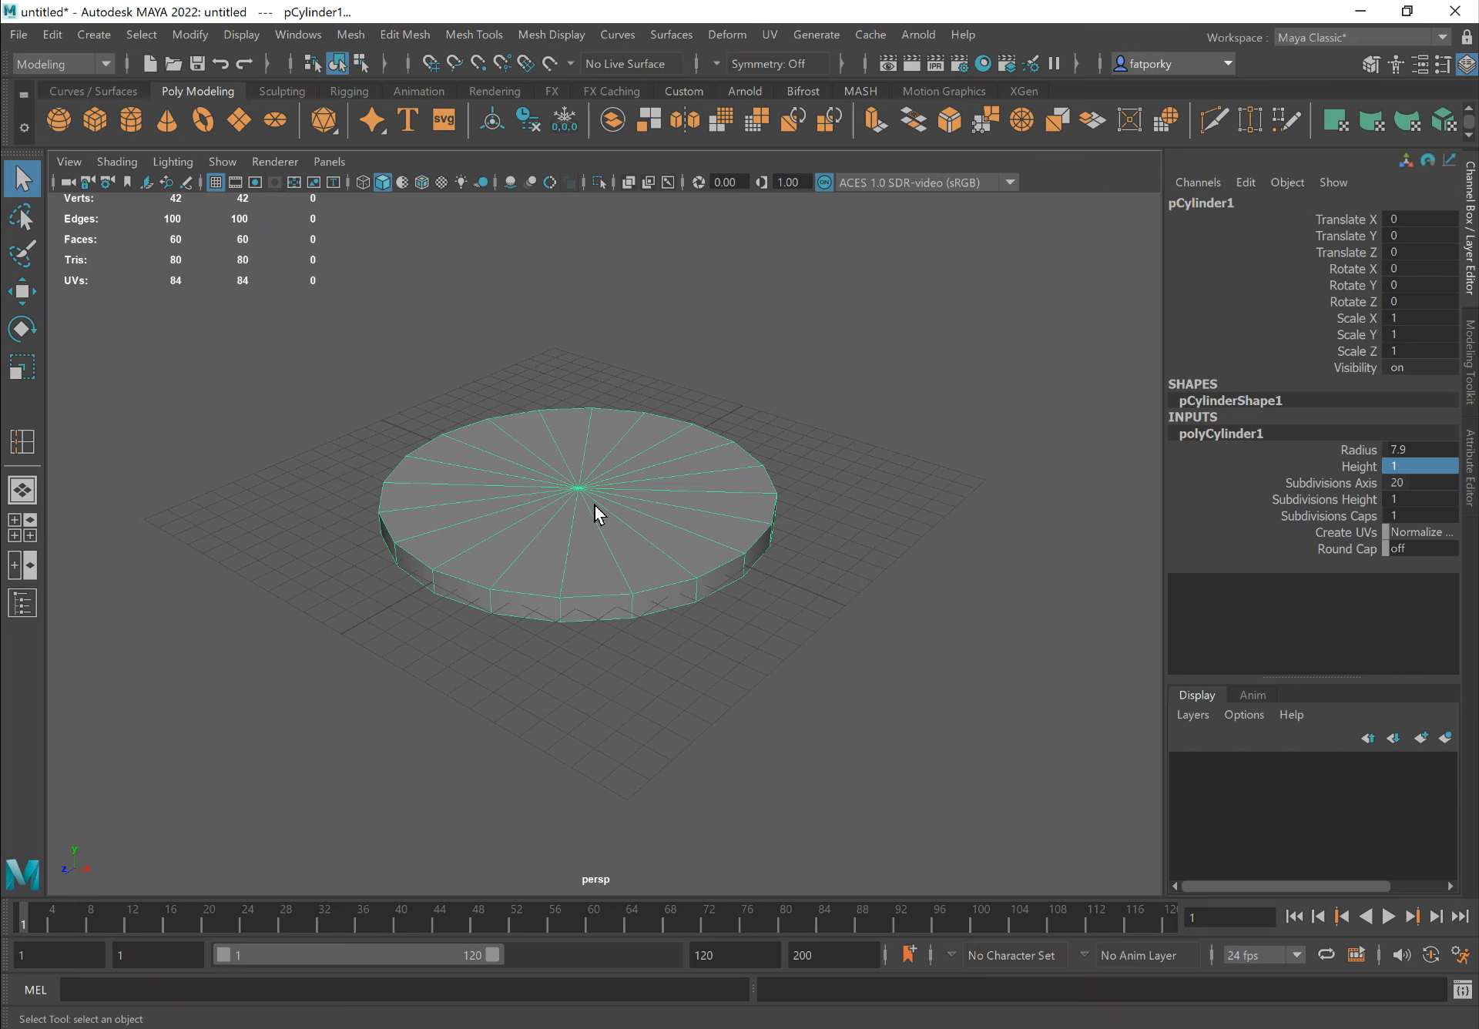
{"action": "right_click_drag", "start_coordinate": [602, 457], "coordinate": [587, 521]}
{"action": "left_click", "coordinate": [617, 558]}
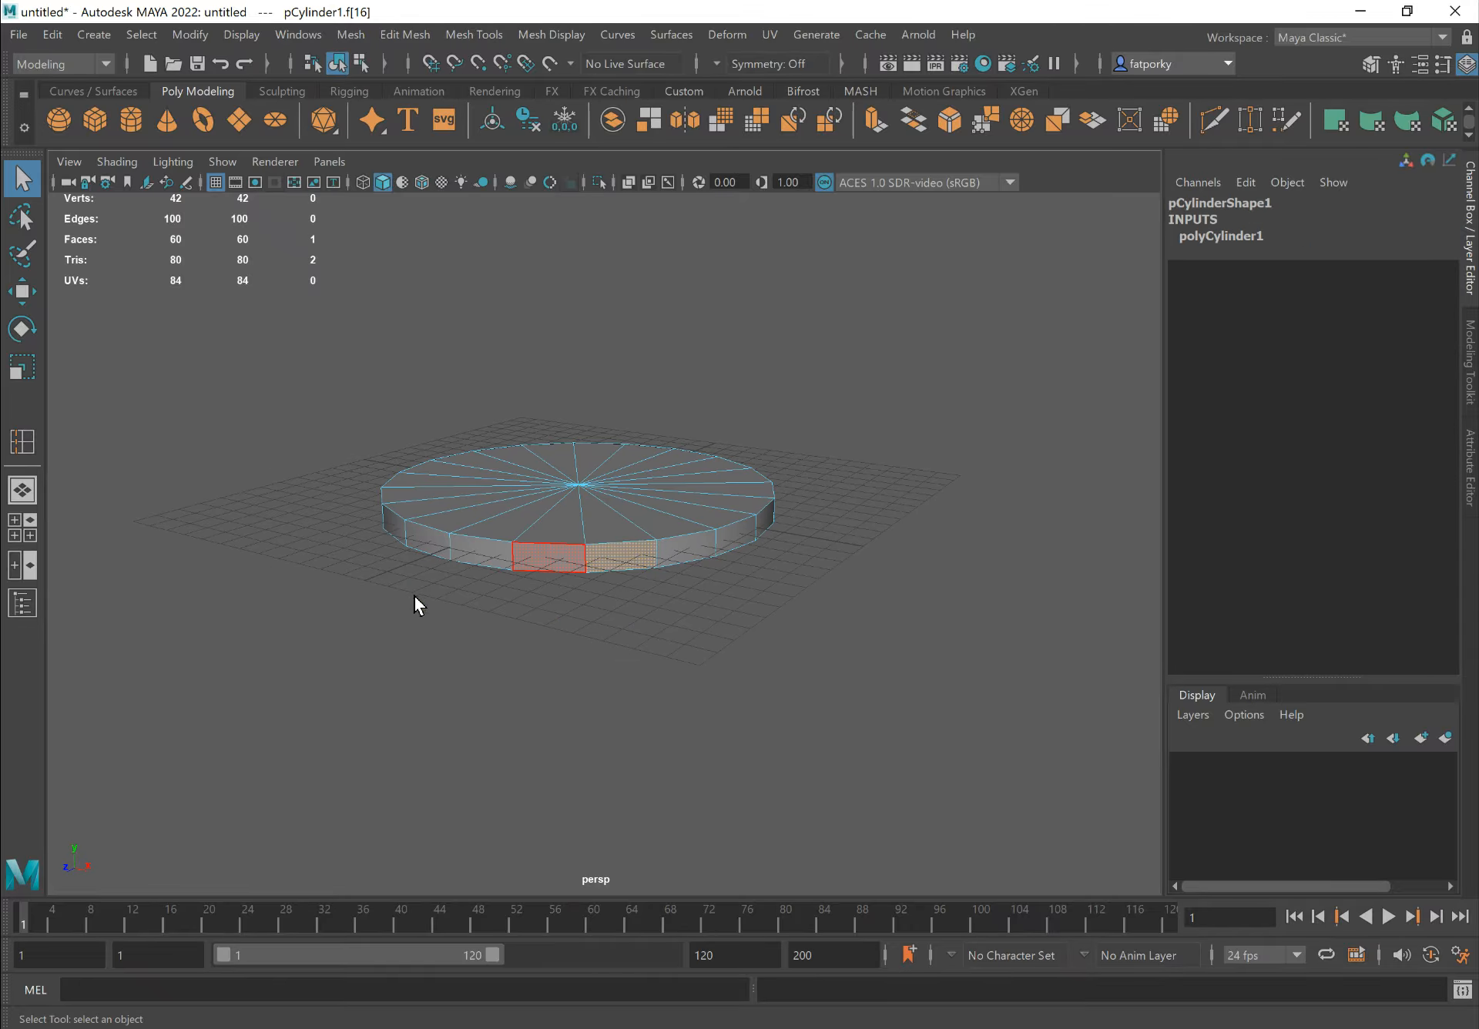
Add neighbouring side faces to the selection one at a time around the cylinder's edge
{"action": "right_click_drag", "start_coordinate": [413, 604], "coordinate": [686, 638], "text": "alt"}
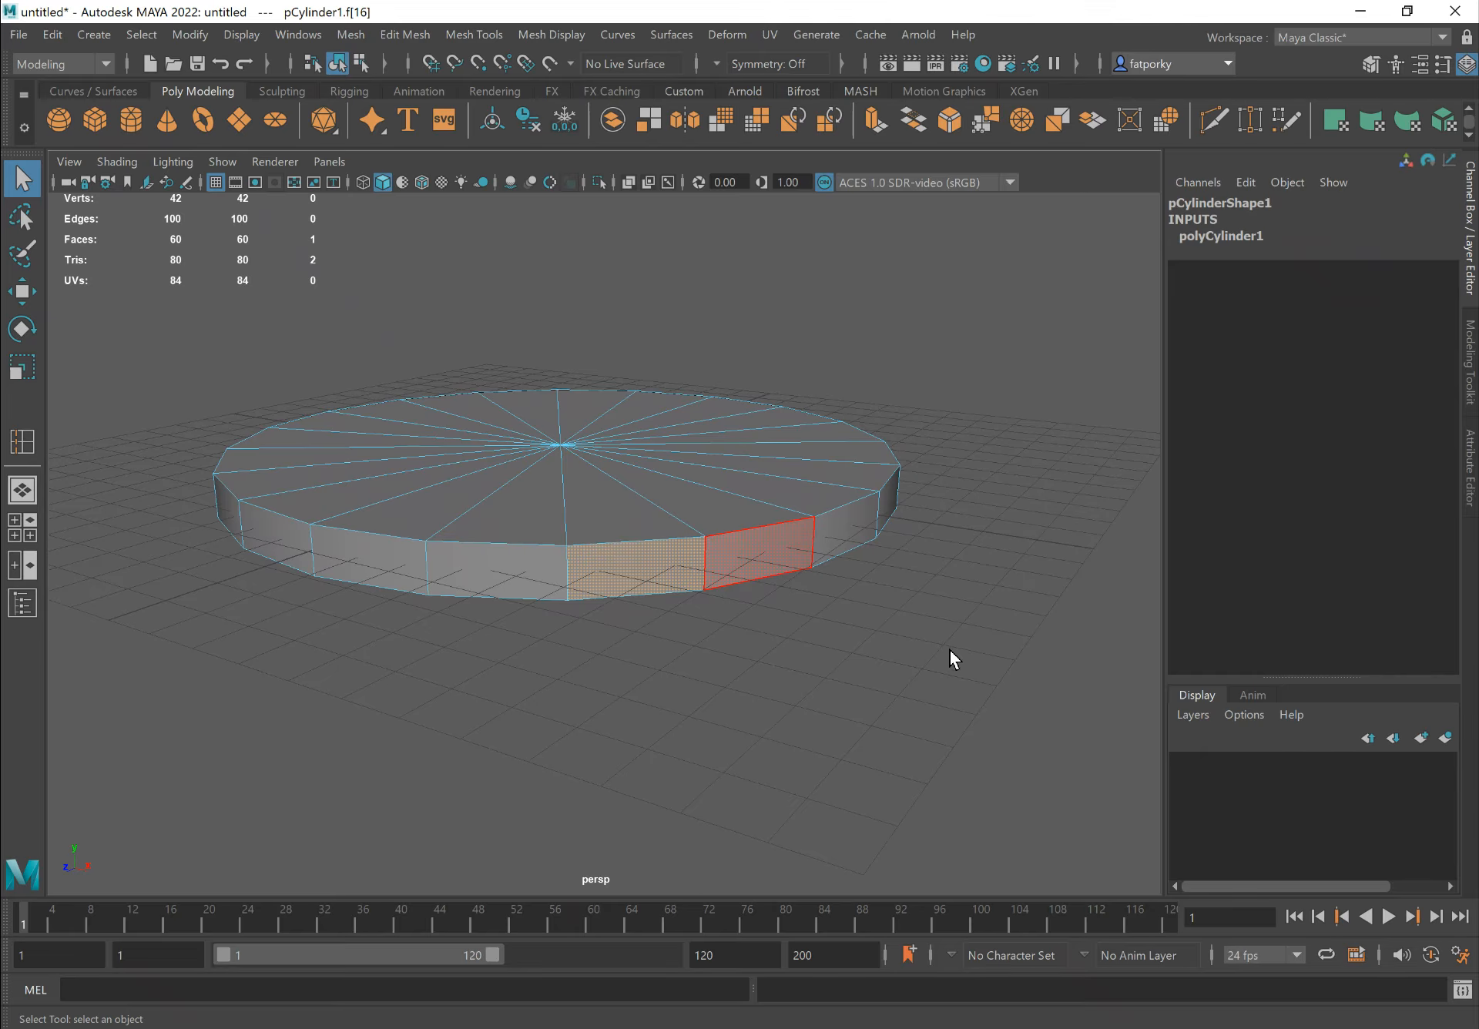
{"action": "left_click_drag", "start_coordinate": [950, 651], "coordinate": [934, 664], "text": "alt"}
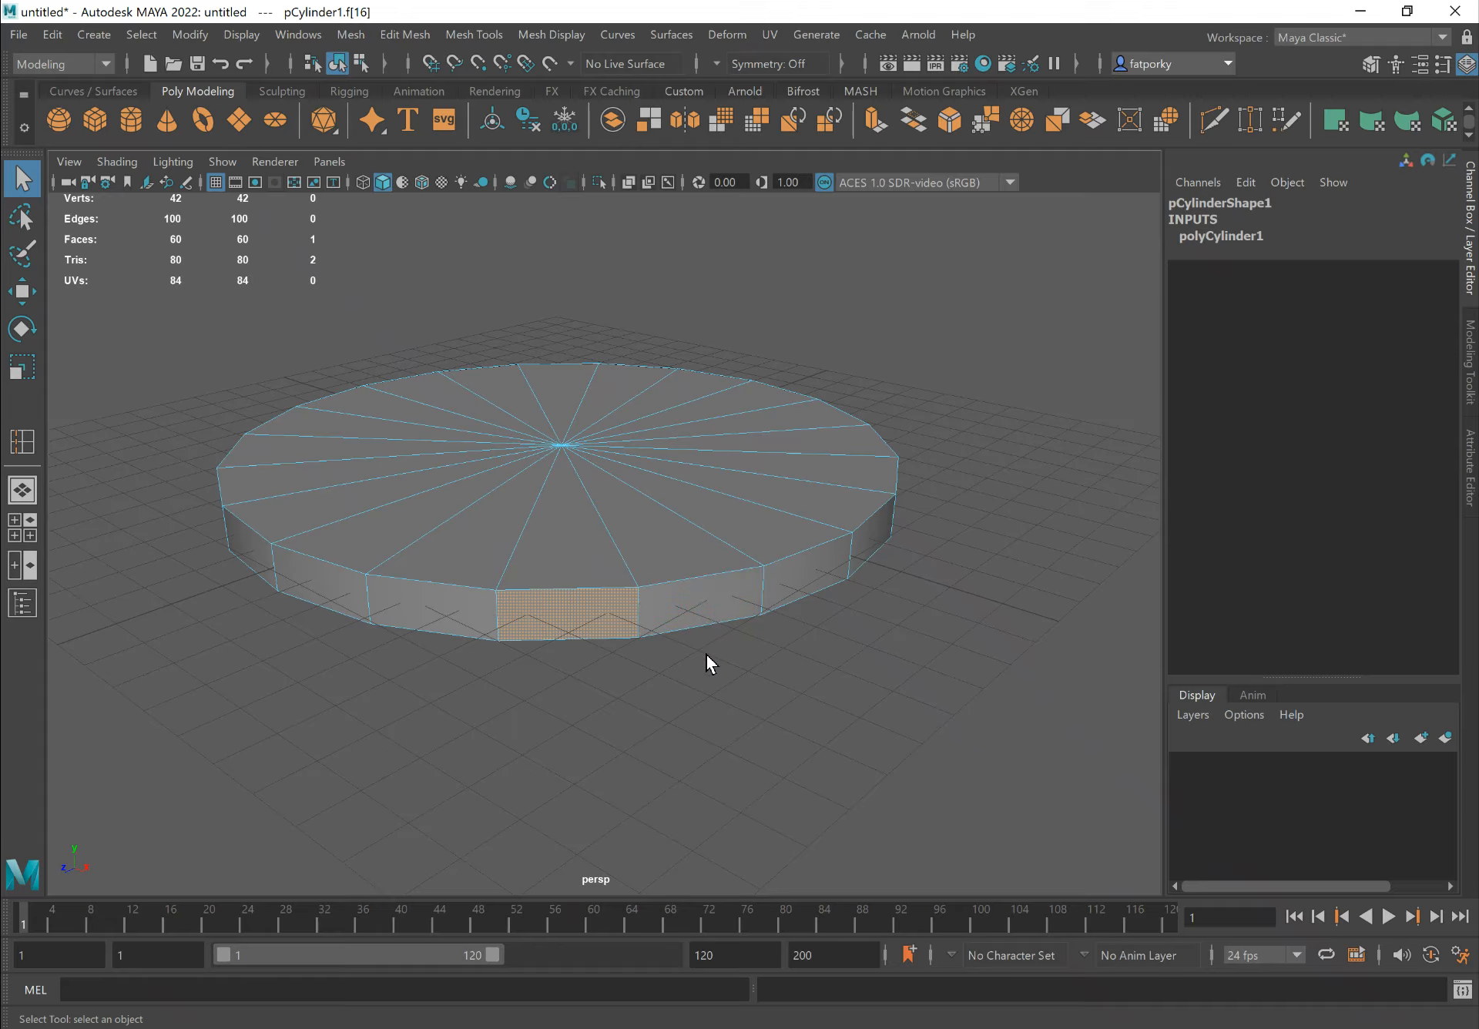
{"action": "left_click", "coordinate": [718, 605], "text": "shift"}
{"action": "left_click", "coordinate": [869, 551], "text": "shift"}
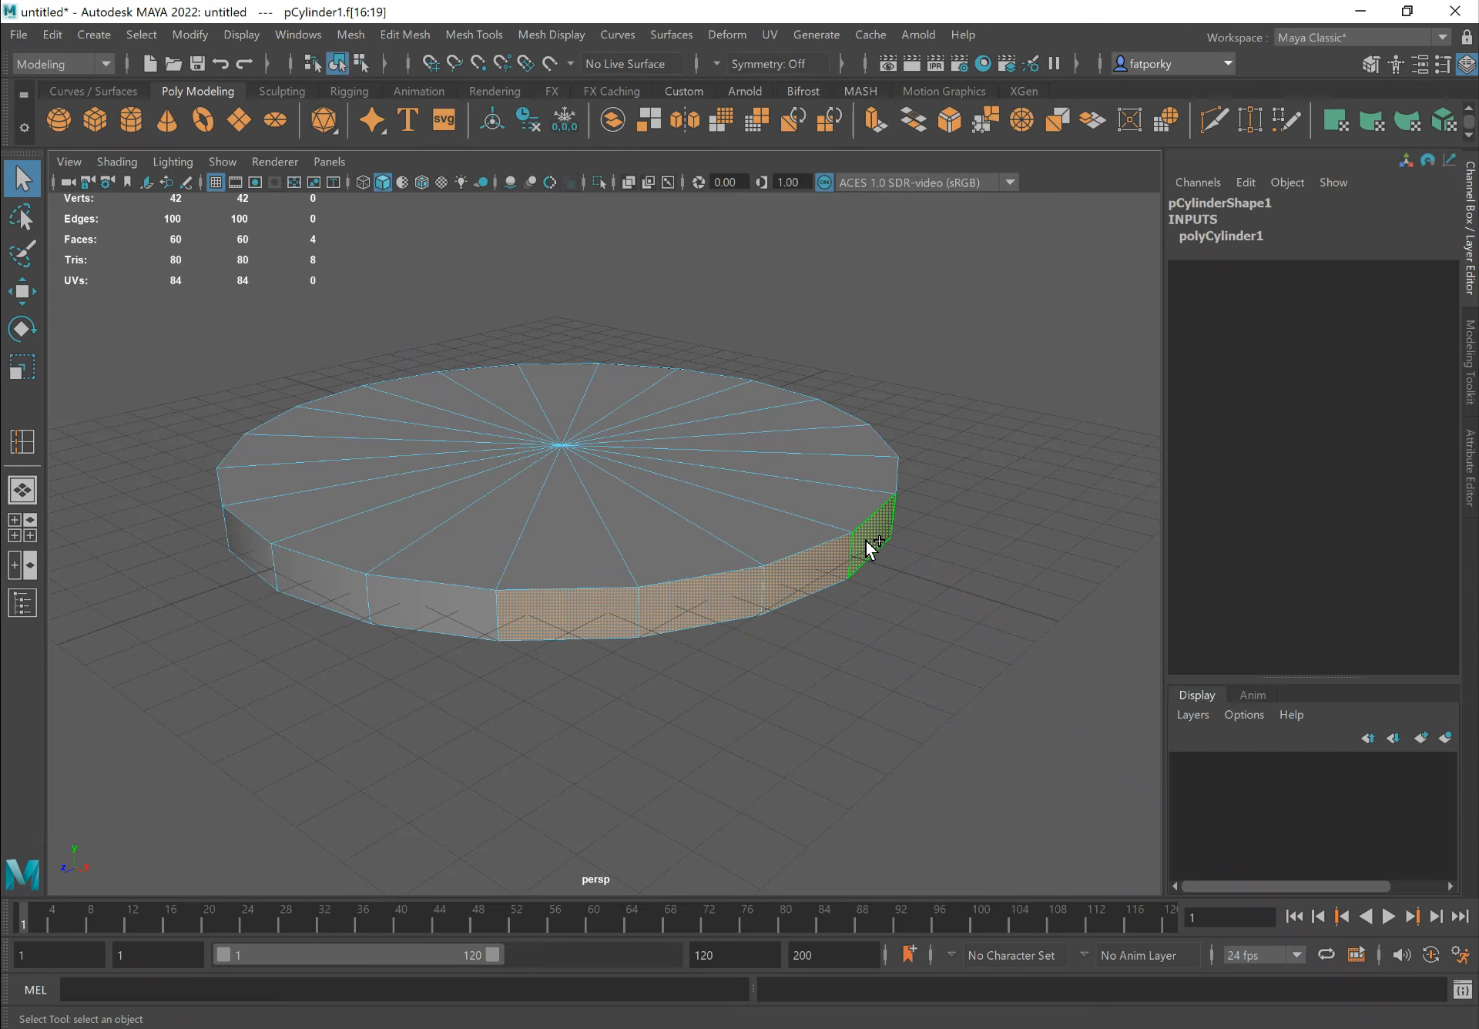
{"action": "left_click", "coordinate": [454, 621], "text": "shift"}
{"action": "left_click", "coordinate": [353, 598], "text": "shift"}
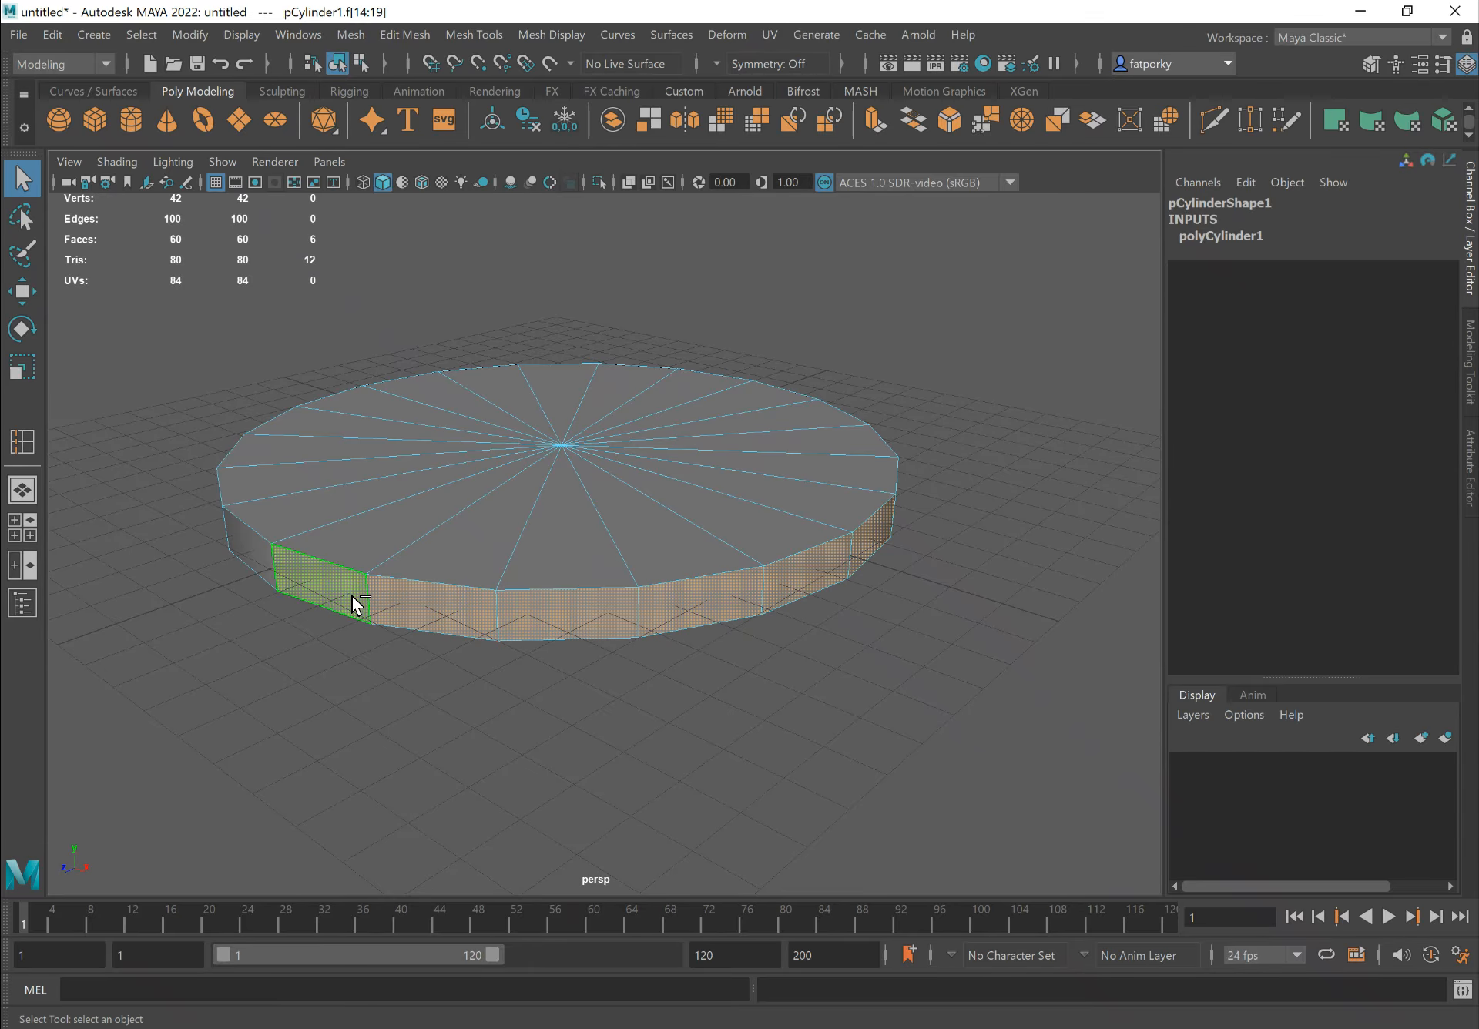
{"action": "left_click", "coordinate": [257, 555], "text": "shift"}
{"action": "mouse_move", "coordinate": [574, 656]}
{"action": "left_mouse_down", "text": "alt"}
{"action": "mouse_move", "coordinate": [674, 657]}
{"action": "mouse_move", "coordinate": [594, 650]}
{"action": "left_mouse_up", "text": "alt"}
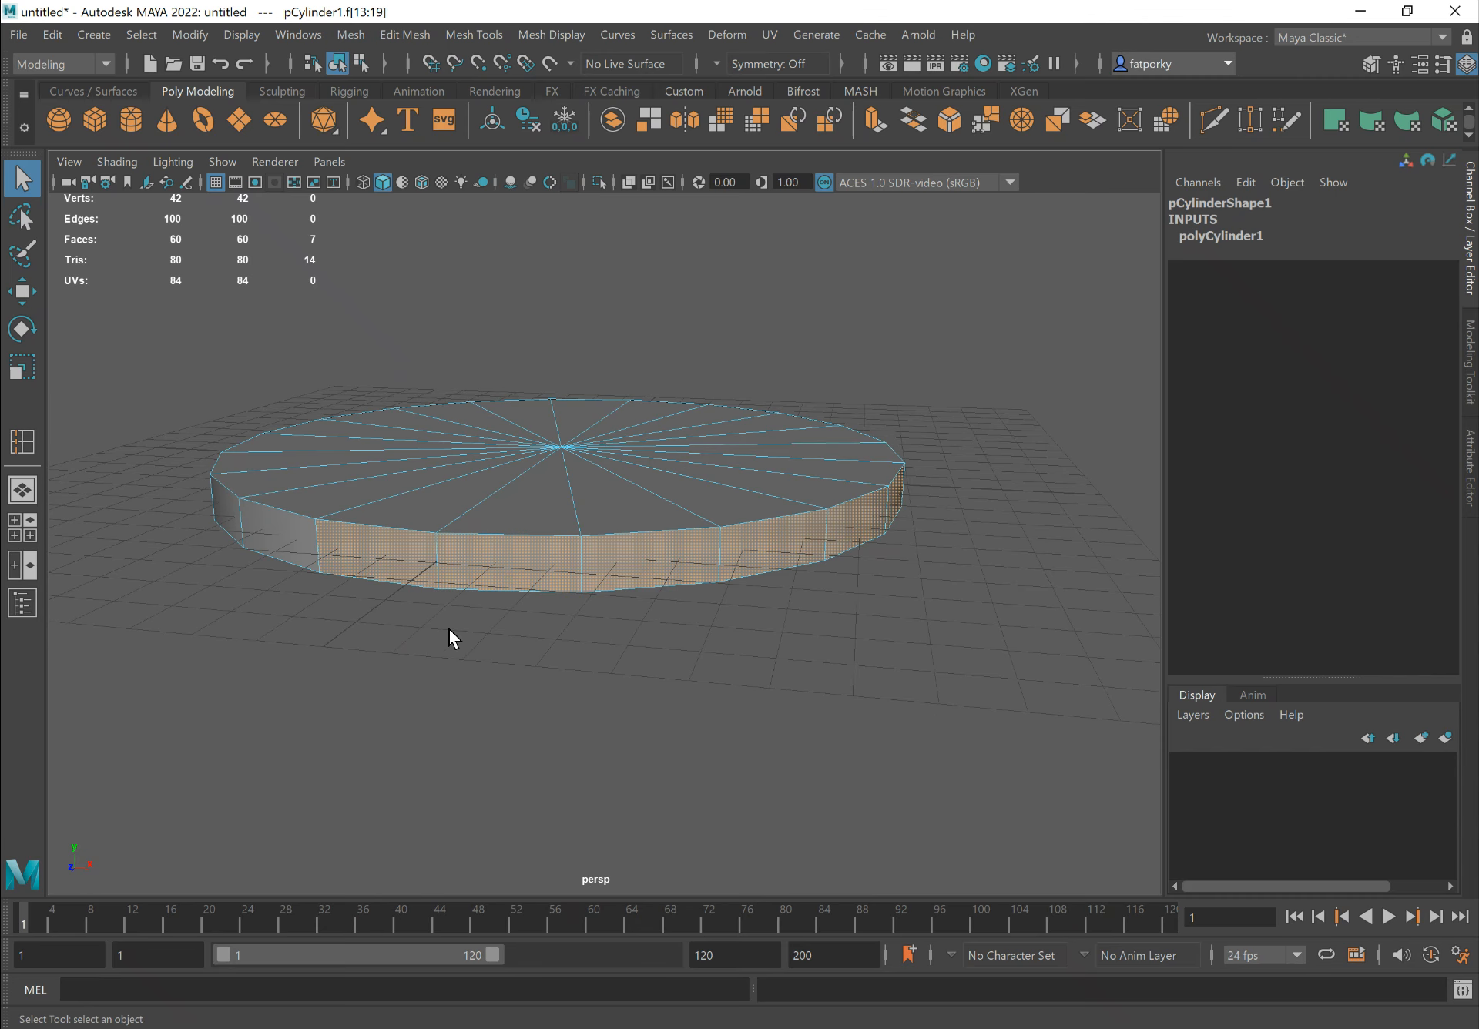
Clear the selection and select the complete loop of side faces around the cylinder
{"action": "left_click", "coordinate": [547, 646]}
{"action": "left_click", "coordinate": [465, 583]}
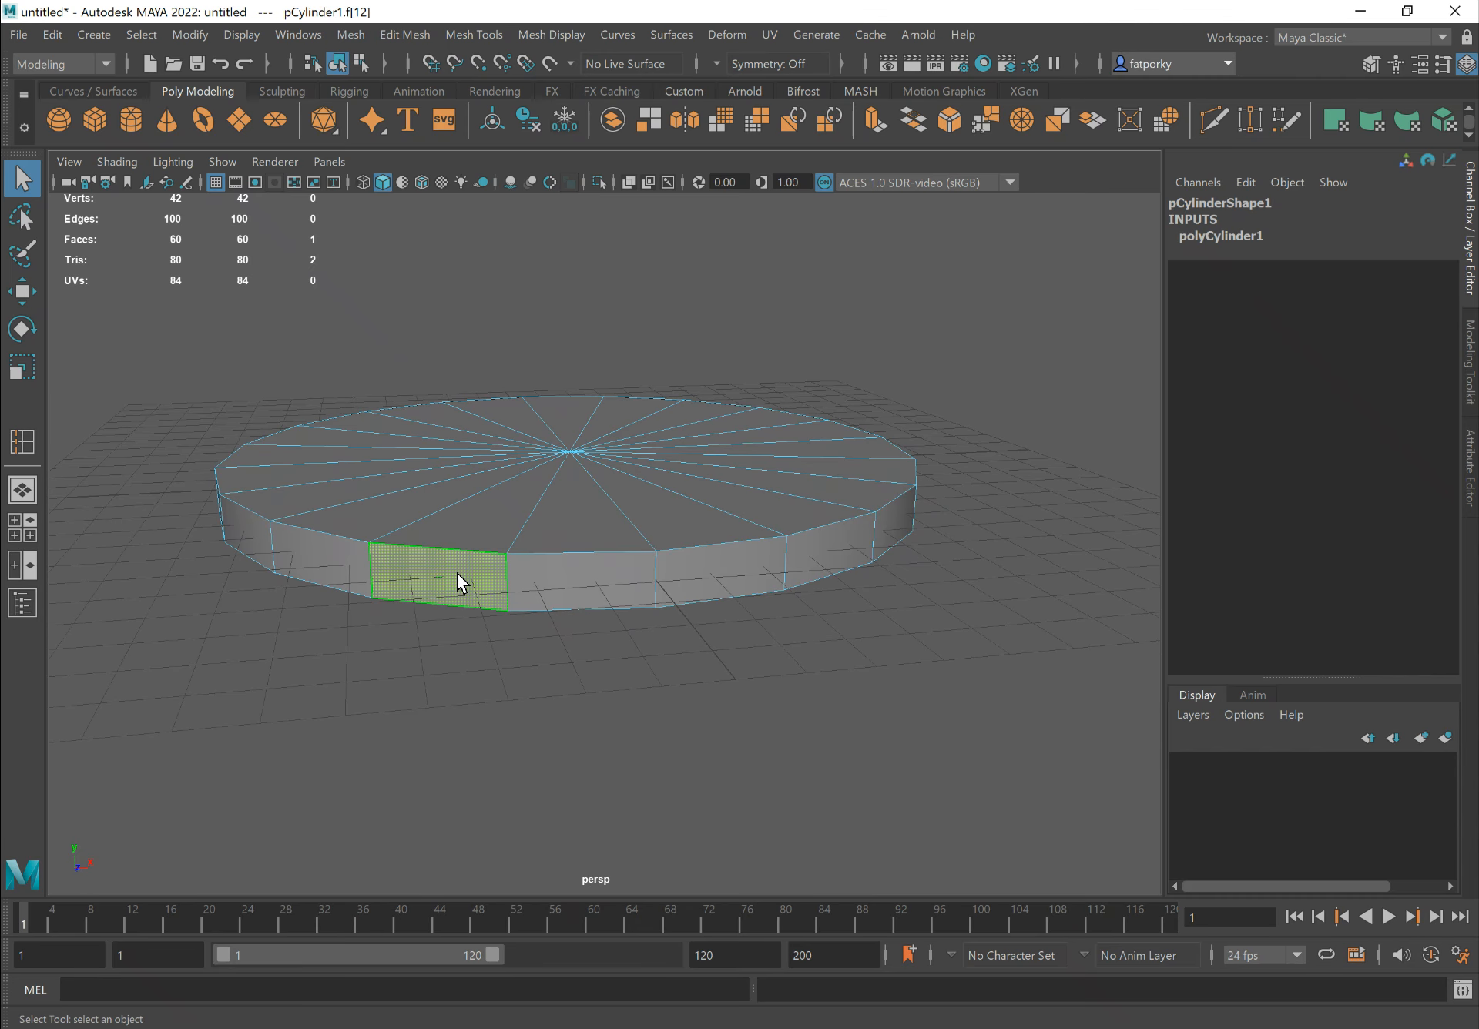
{"action": "double_click", "coordinate": [576, 580], "text": "shift"}
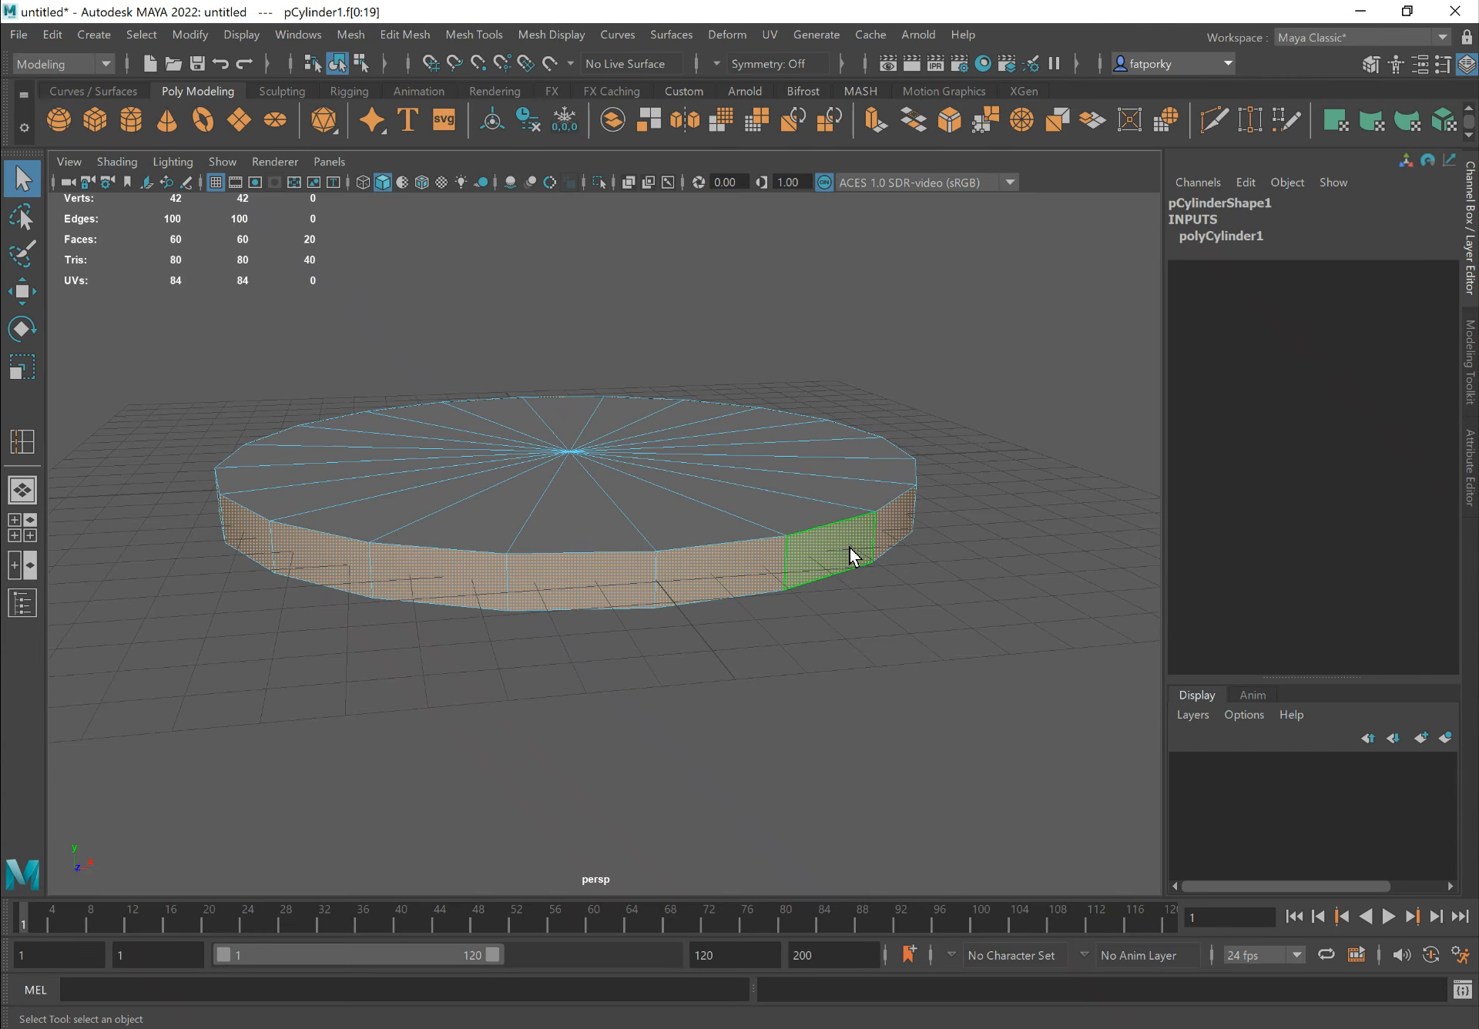
Apply Extrude Face to the selected loop of side faces
{"action": "left_click_drag", "start_coordinate": [825, 545], "coordinate": [827, 584], "text": "alt"}
{"action": "right_click_drag", "start_coordinate": [726, 540], "coordinate": [727, 579], "text": "shift"}
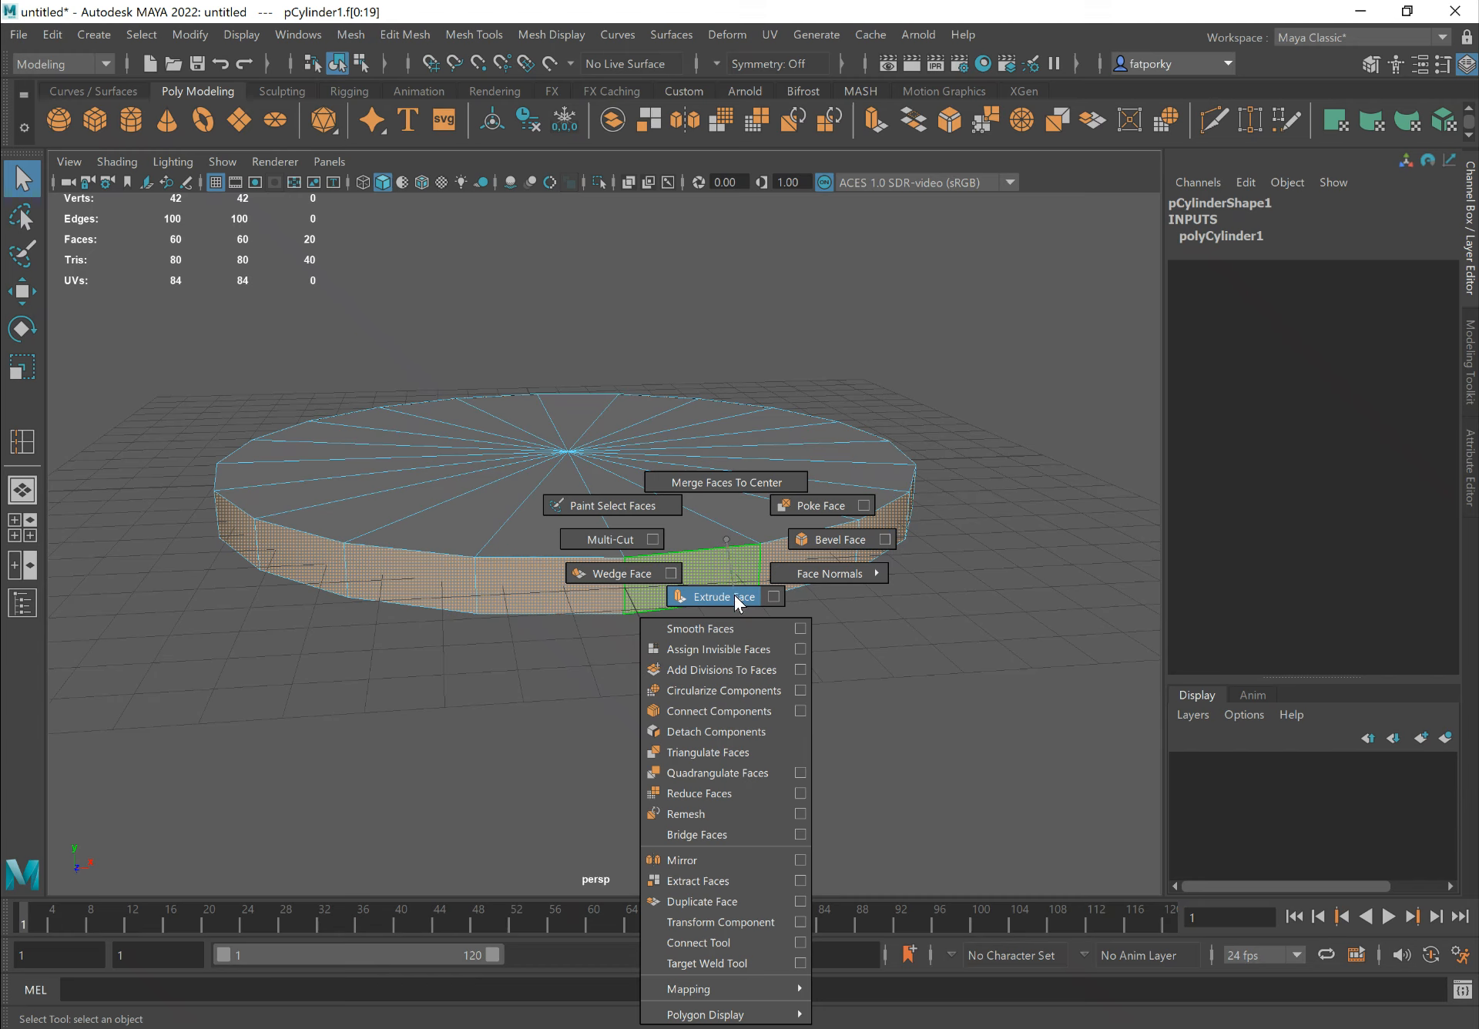
{"action": "right_click_drag", "start_coordinate": [733, 594], "coordinate": [709, 560], "text": "shift"}
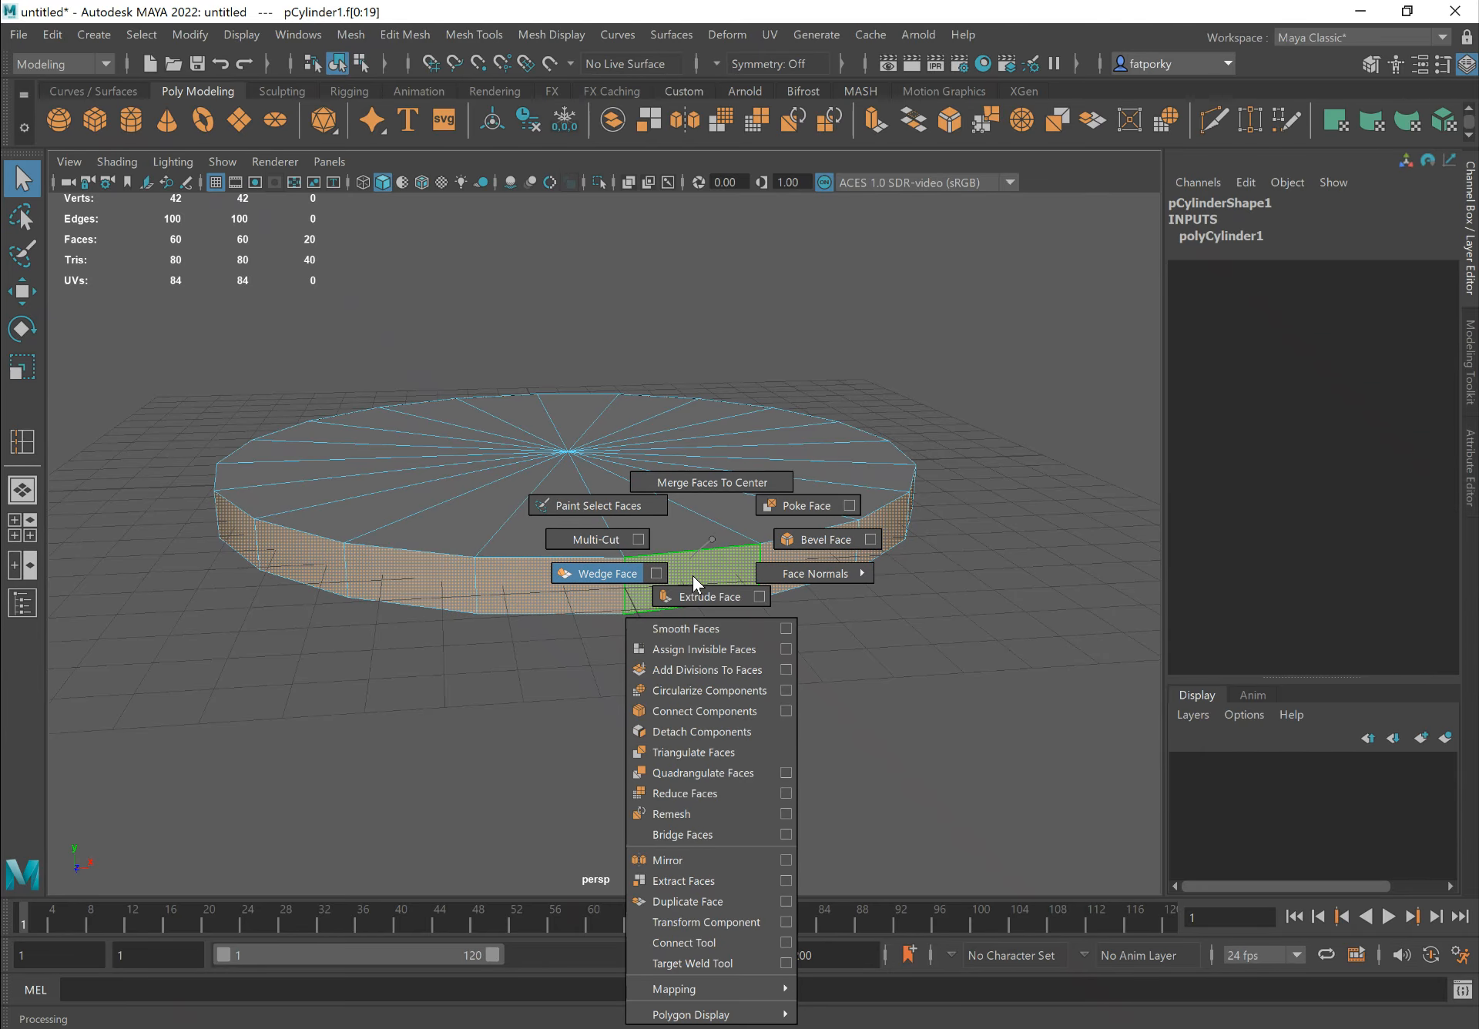
{"action": "left_click", "coordinate": [713, 597]}
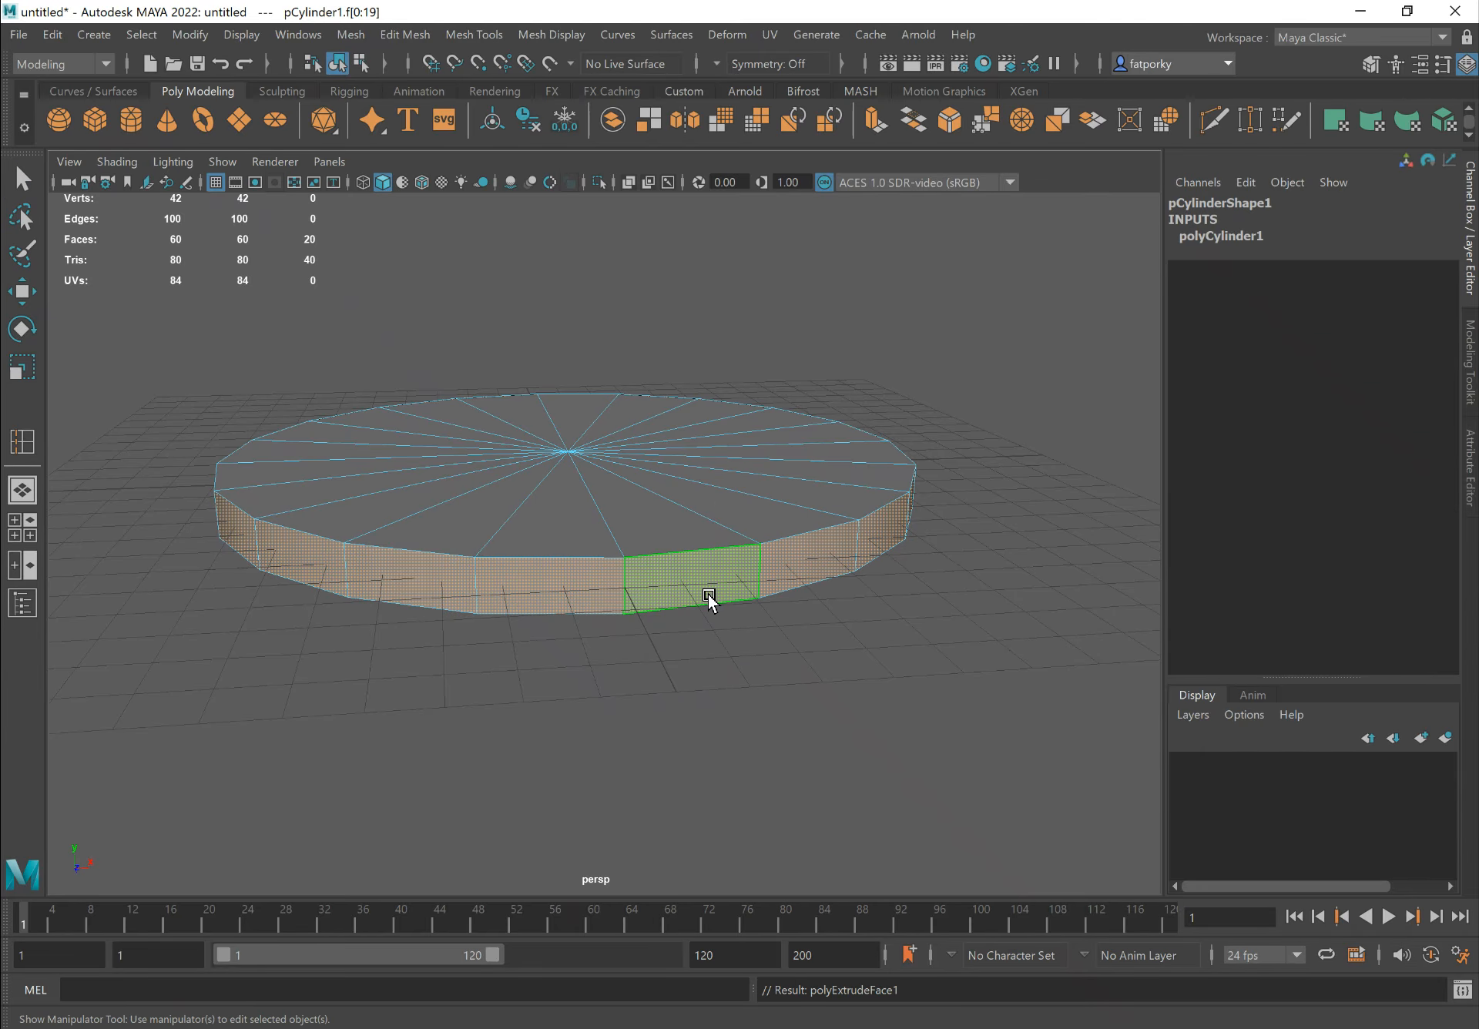
{"action": "left_click_drag", "start_coordinate": [786, 677], "coordinate": [625, 686], "text": "alt"}
{"action": "left_click_drag", "start_coordinate": [704, 765], "coordinate": [680, 727], "text": "alt"}
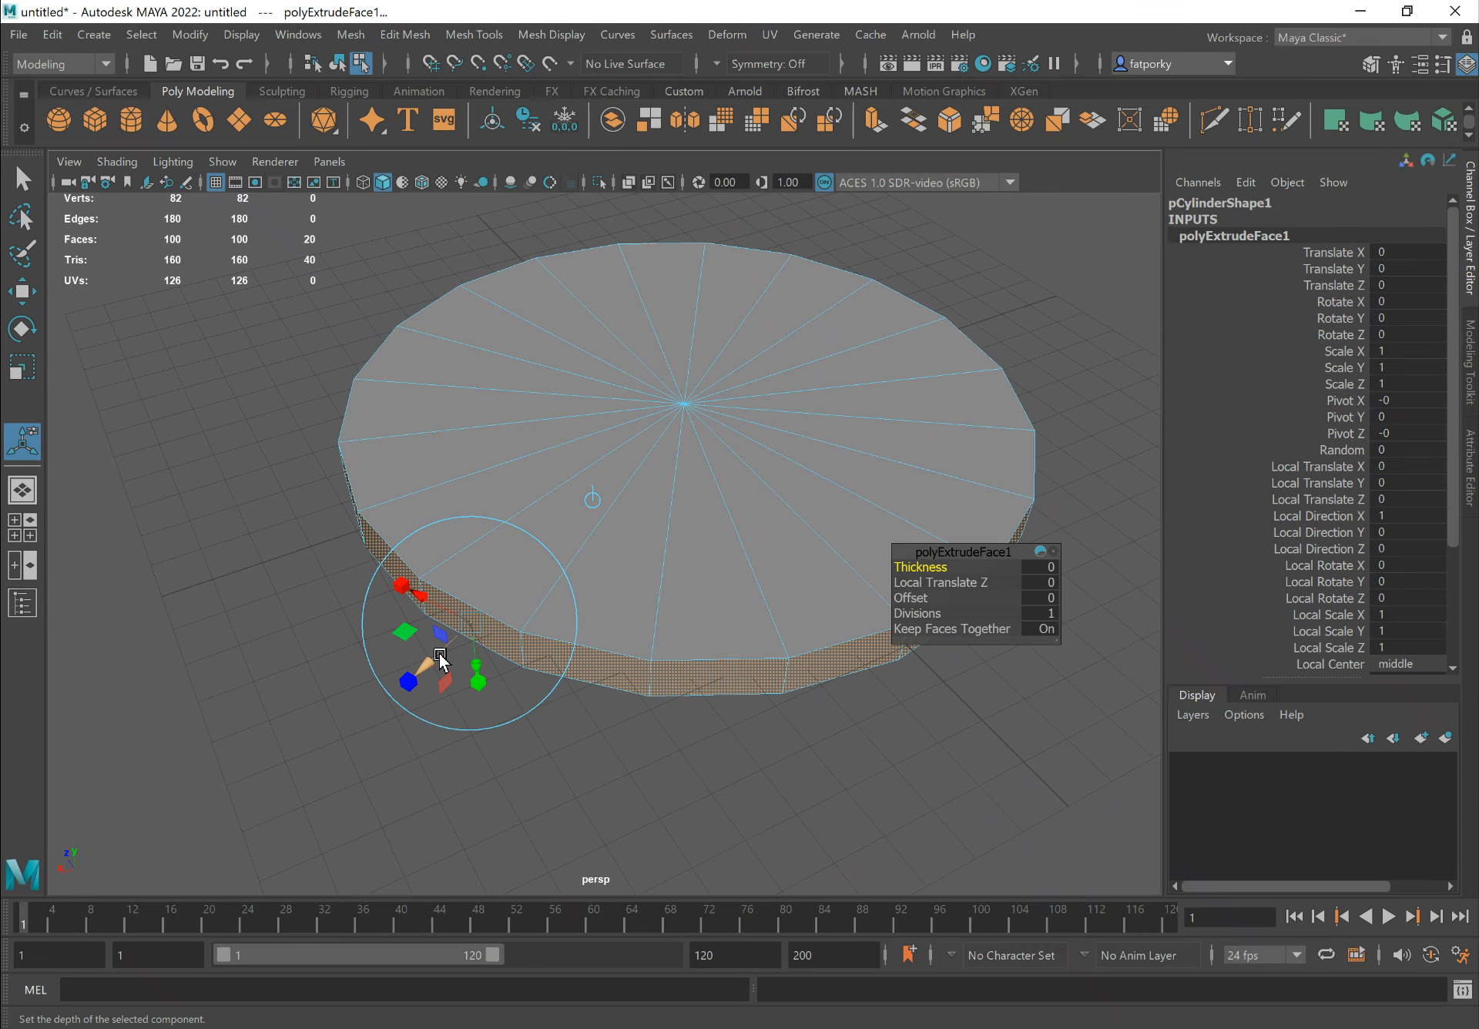
{"action": "left_click_drag", "start_coordinate": [441, 656], "coordinate": [436, 647], "text": "alt"}
{"action": "right_click_drag", "start_coordinate": [462, 643], "coordinate": [570, 639], "text": "alt"}
{"action": "middle_click_drag", "start_coordinate": [539, 639], "coordinate": [593, 640], "text": "alt"}
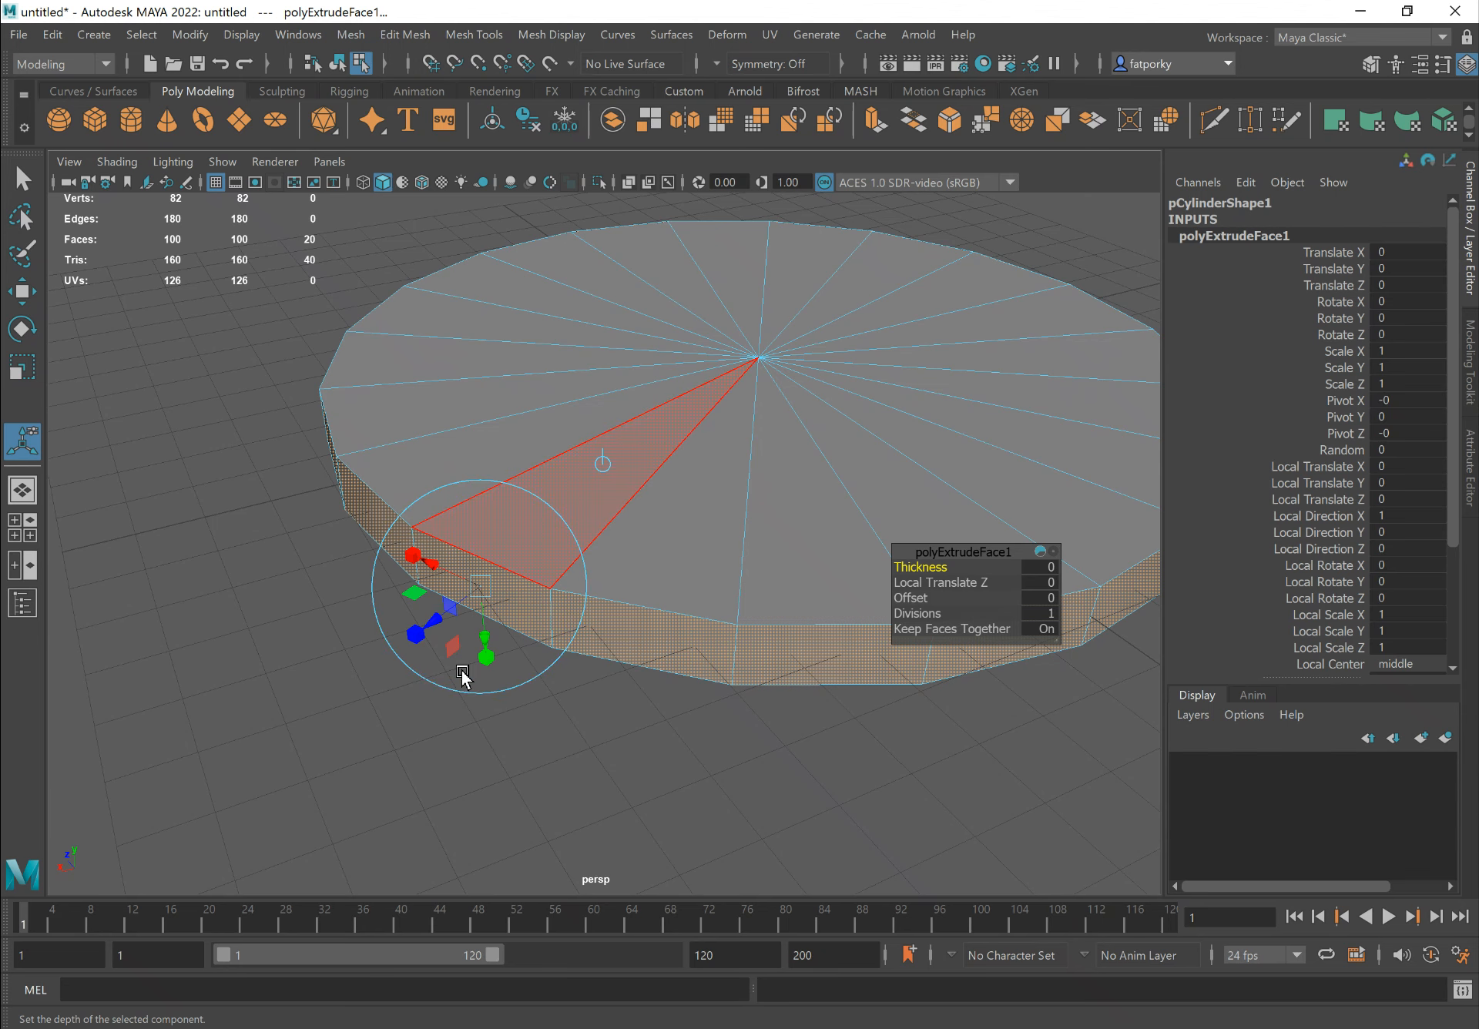
Try the extrusion manipulator's other handles on the side faces and undo each change
{"action": "left_click_drag", "start_coordinate": [444, 541], "coordinate": [445, 544]}
{"action": "key", "text": "ctrl+z"}
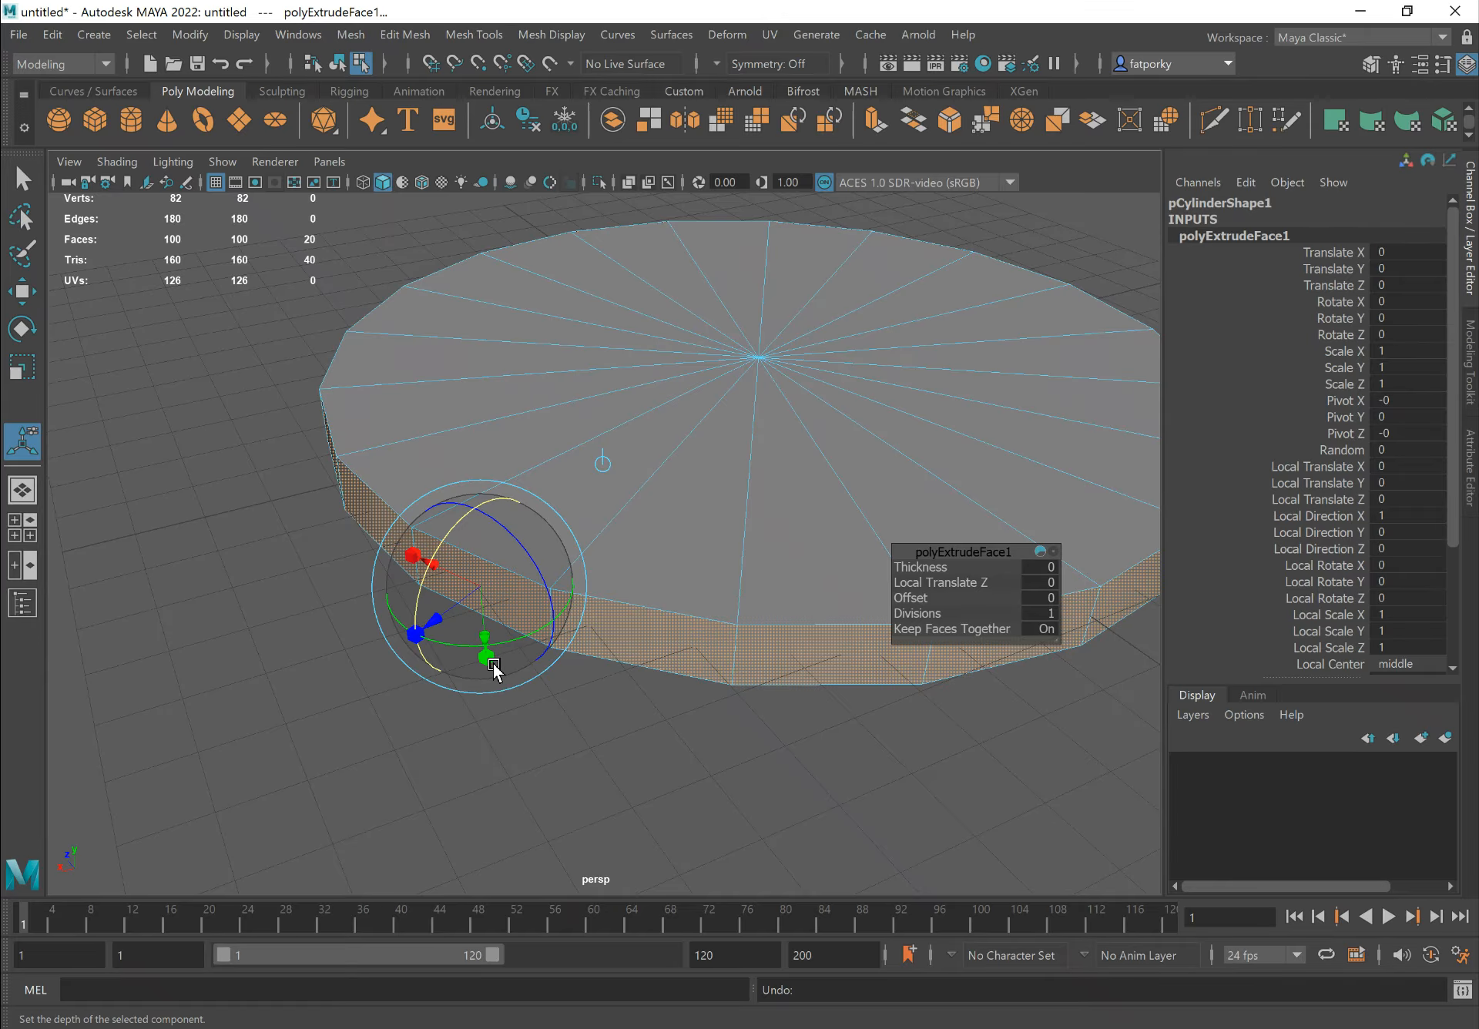
{"action": "left_click_drag", "start_coordinate": [486, 660], "coordinate": [485, 659]}
{"action": "key", "text": "ctrl+z"}
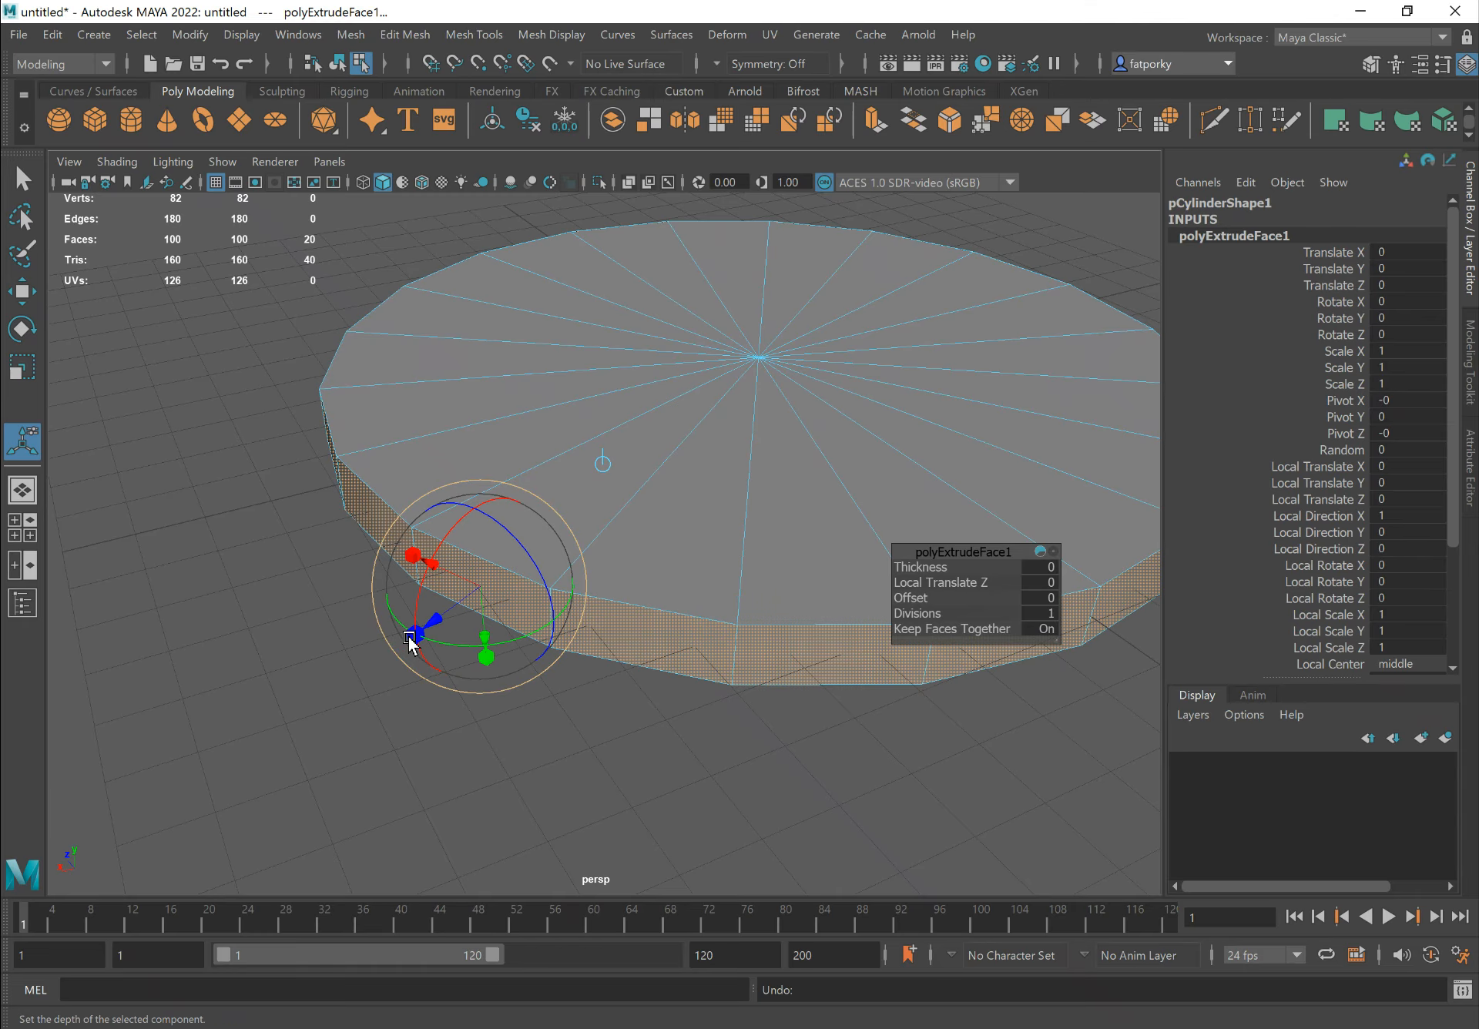
Pull the side extrusion outward to a Local Translate Z of about 0.891 and try changing its Divisions and Thickness
{"action": "left_click_drag", "start_coordinate": [439, 623], "coordinate": [385, 654]}
{"action": "left_click_drag", "start_coordinate": [915, 614], "coordinate": [877, 617]}
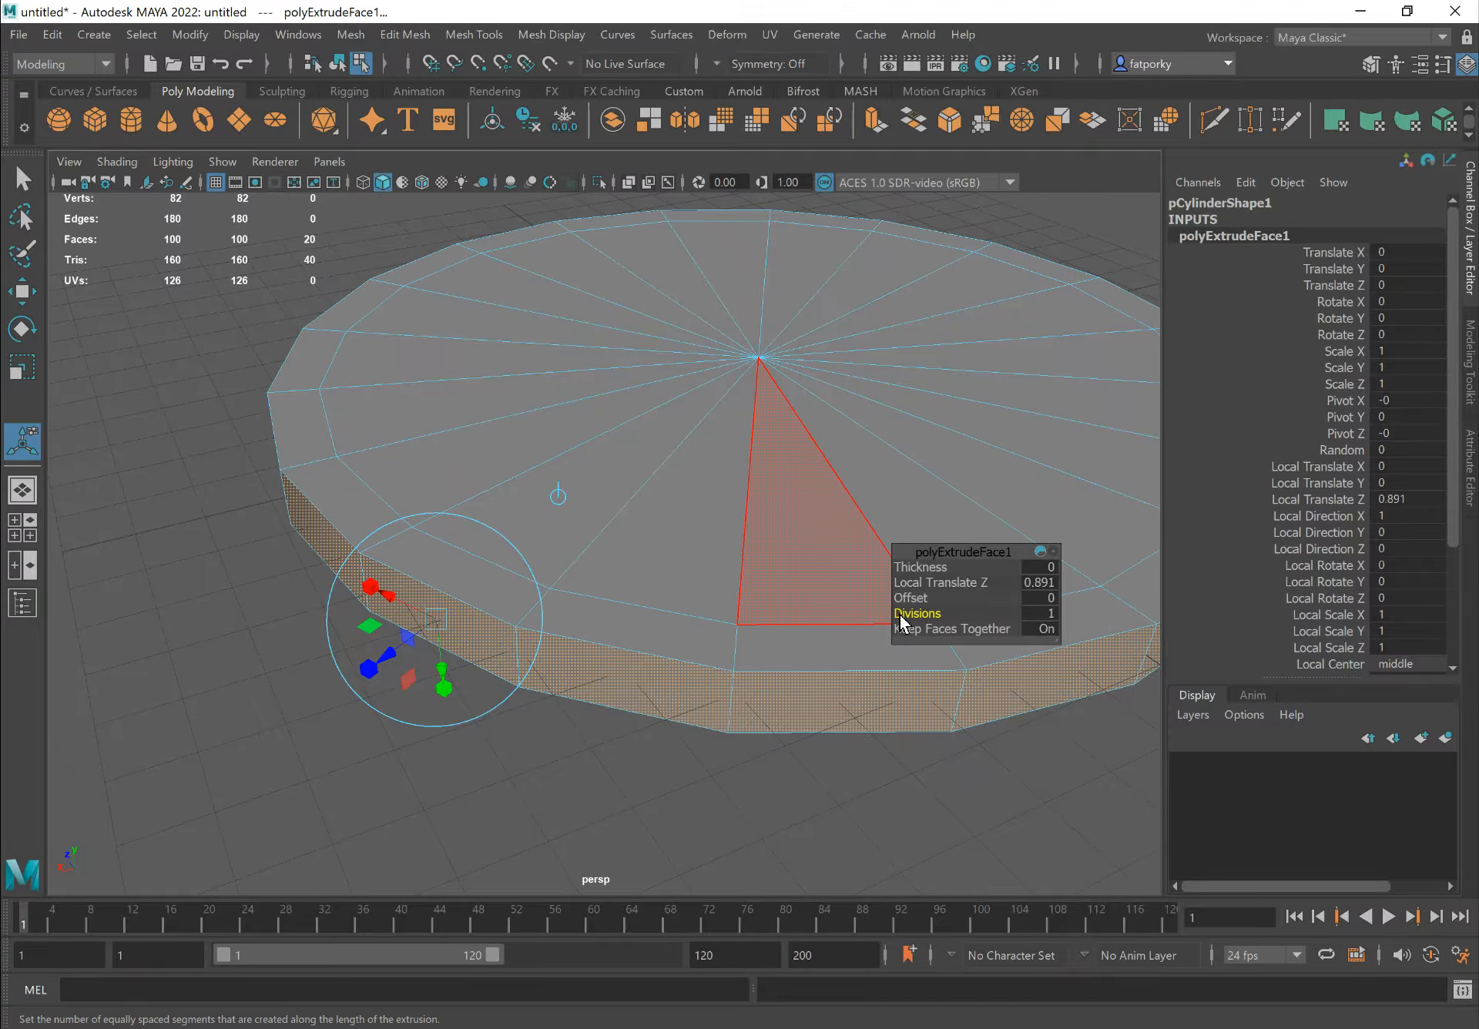
{"action": "left_click_drag", "start_coordinate": [922, 568], "coordinate": [930, 568]}
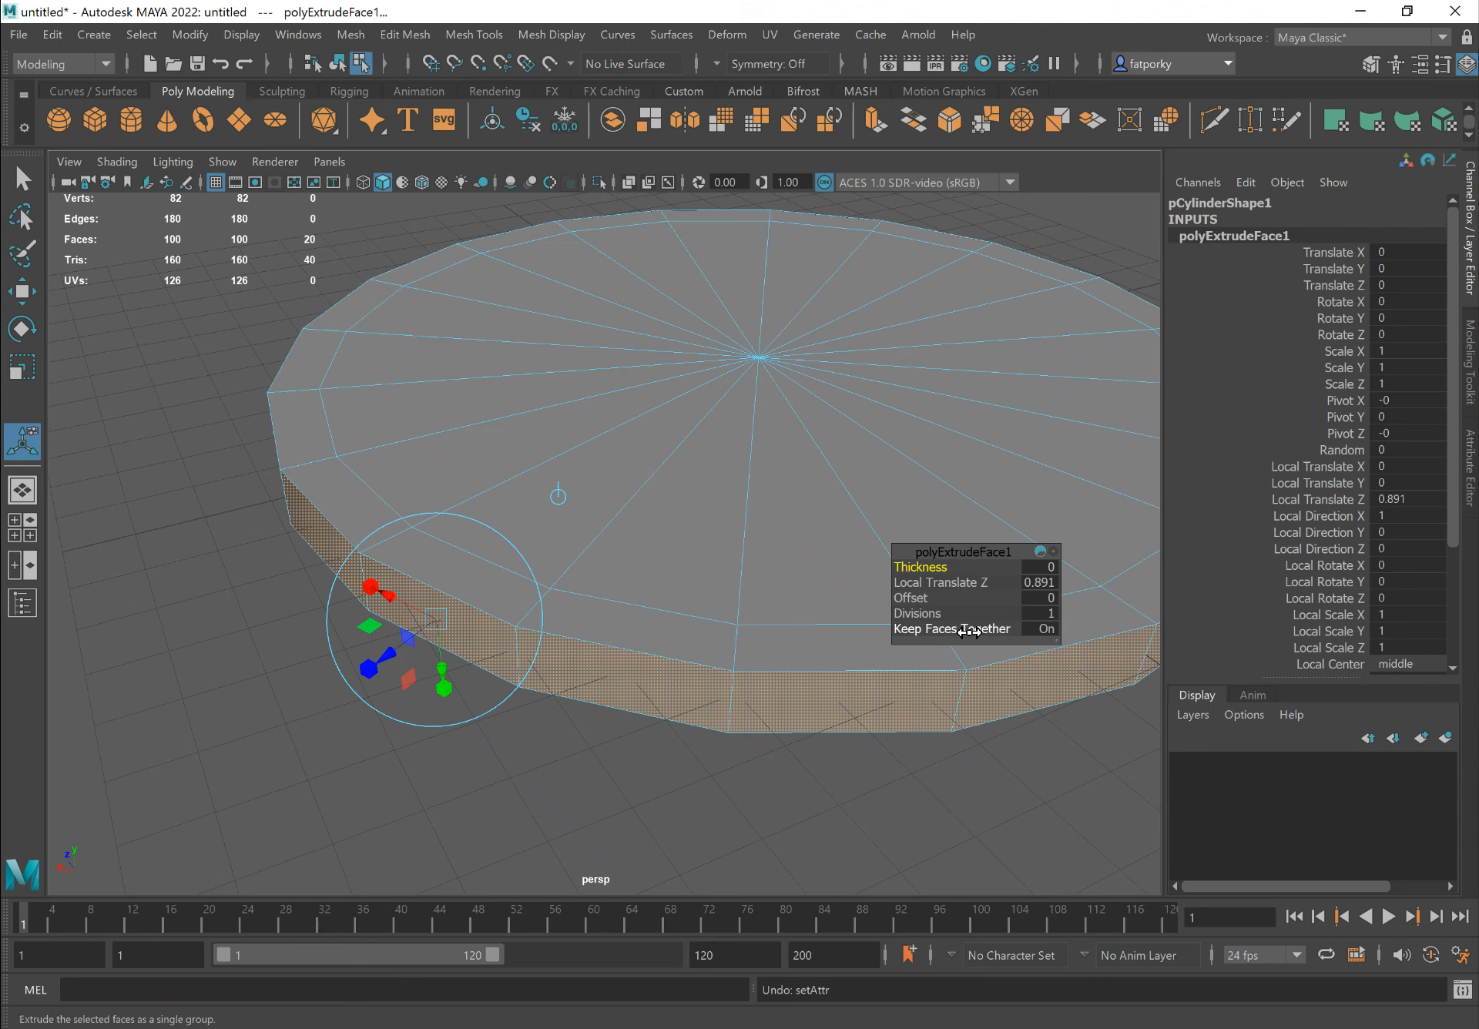
Try Keep Faces Together off with the side extrusion at a Local Translate Z of about 2.141, and turn it back on
{"action": "left_click", "coordinate": [1034, 630]}
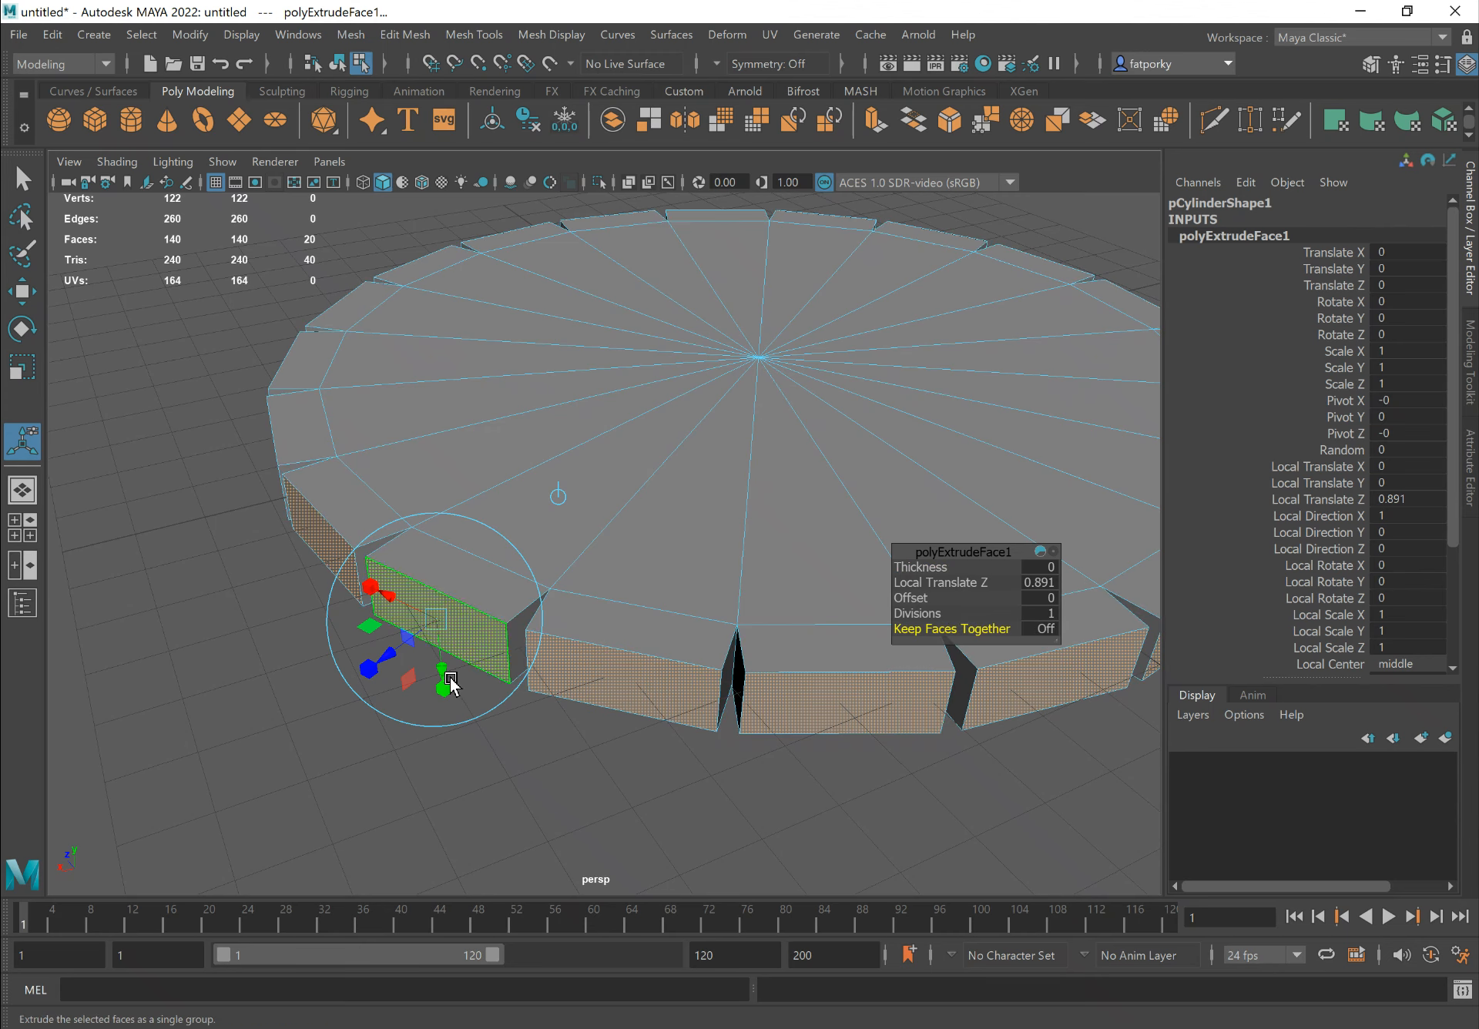
{"action": "left_click_drag", "start_coordinate": [401, 660], "coordinate": [331, 711]}
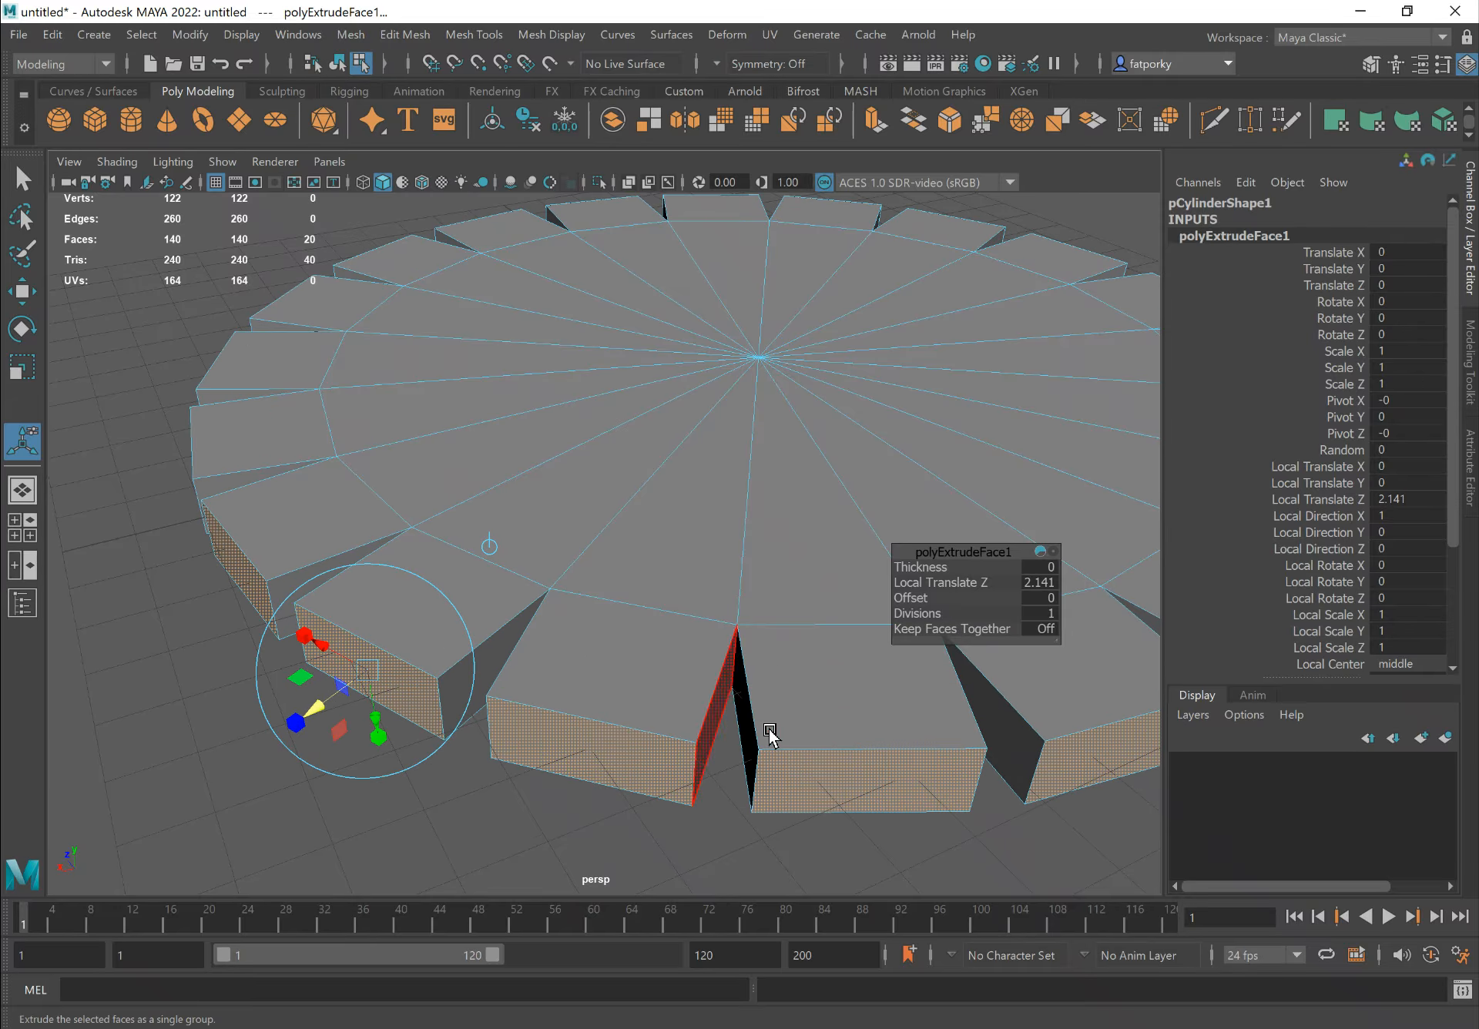
{"action": "left_click", "coordinate": [1046, 630]}
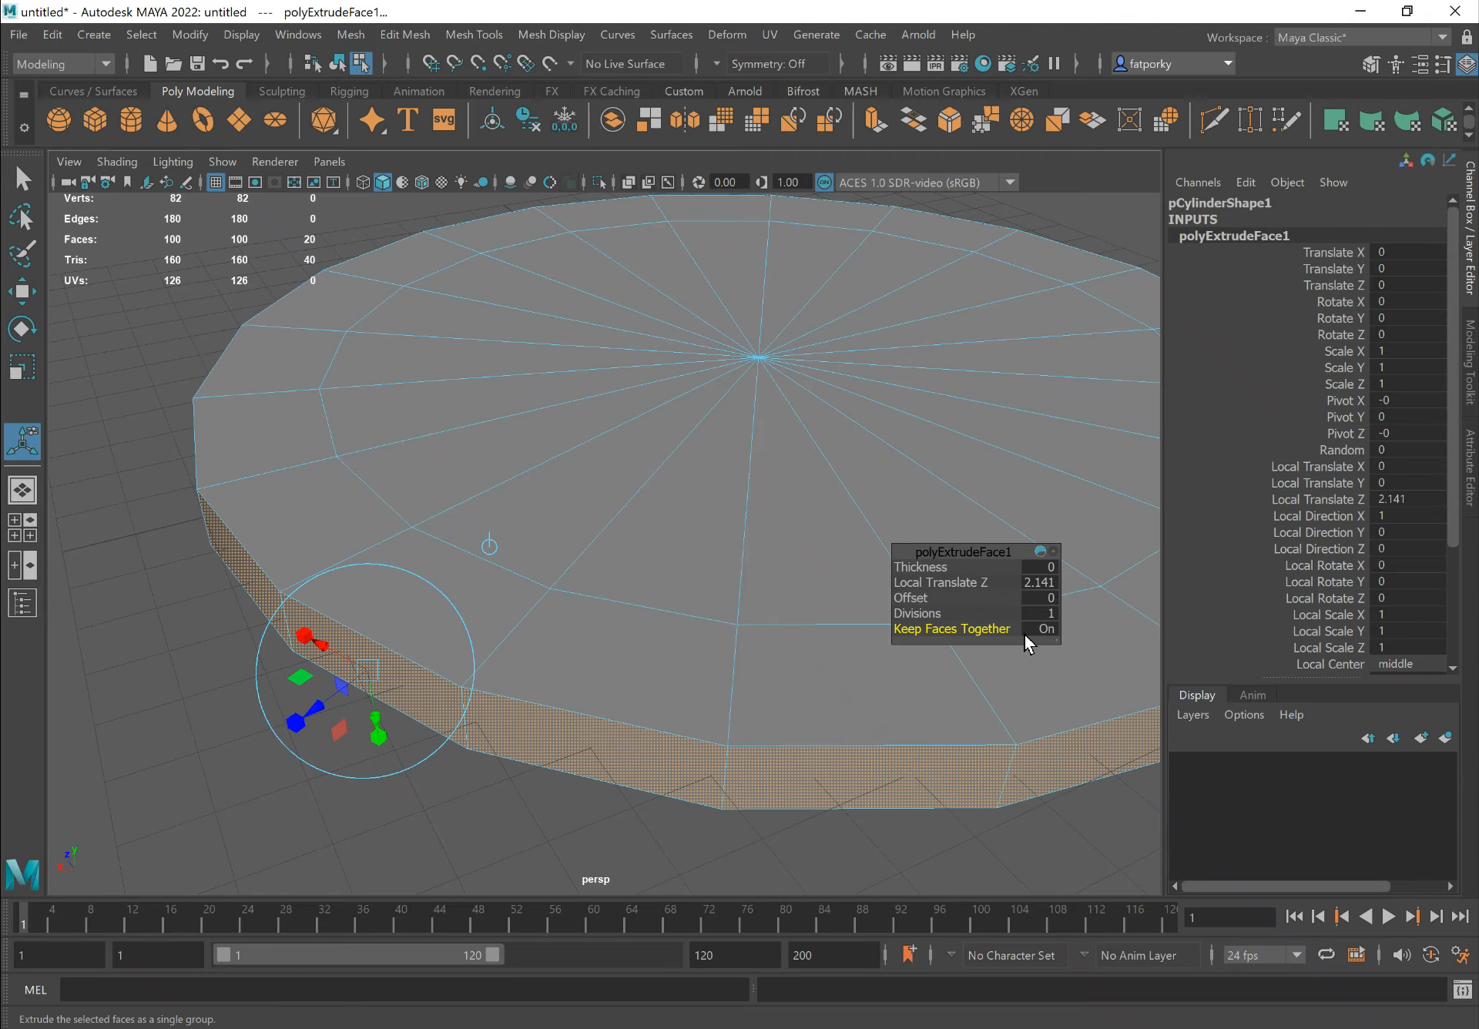
Set the side extrusion to a Local Translate Z of about 0.634 and return to the Select tool
{"action": "left_click_drag", "start_coordinate": [337, 697], "coordinate": [422, 663]}
{"action": "middle_click_drag", "start_coordinate": [566, 605], "coordinate": [554, 629], "text": "alt"}
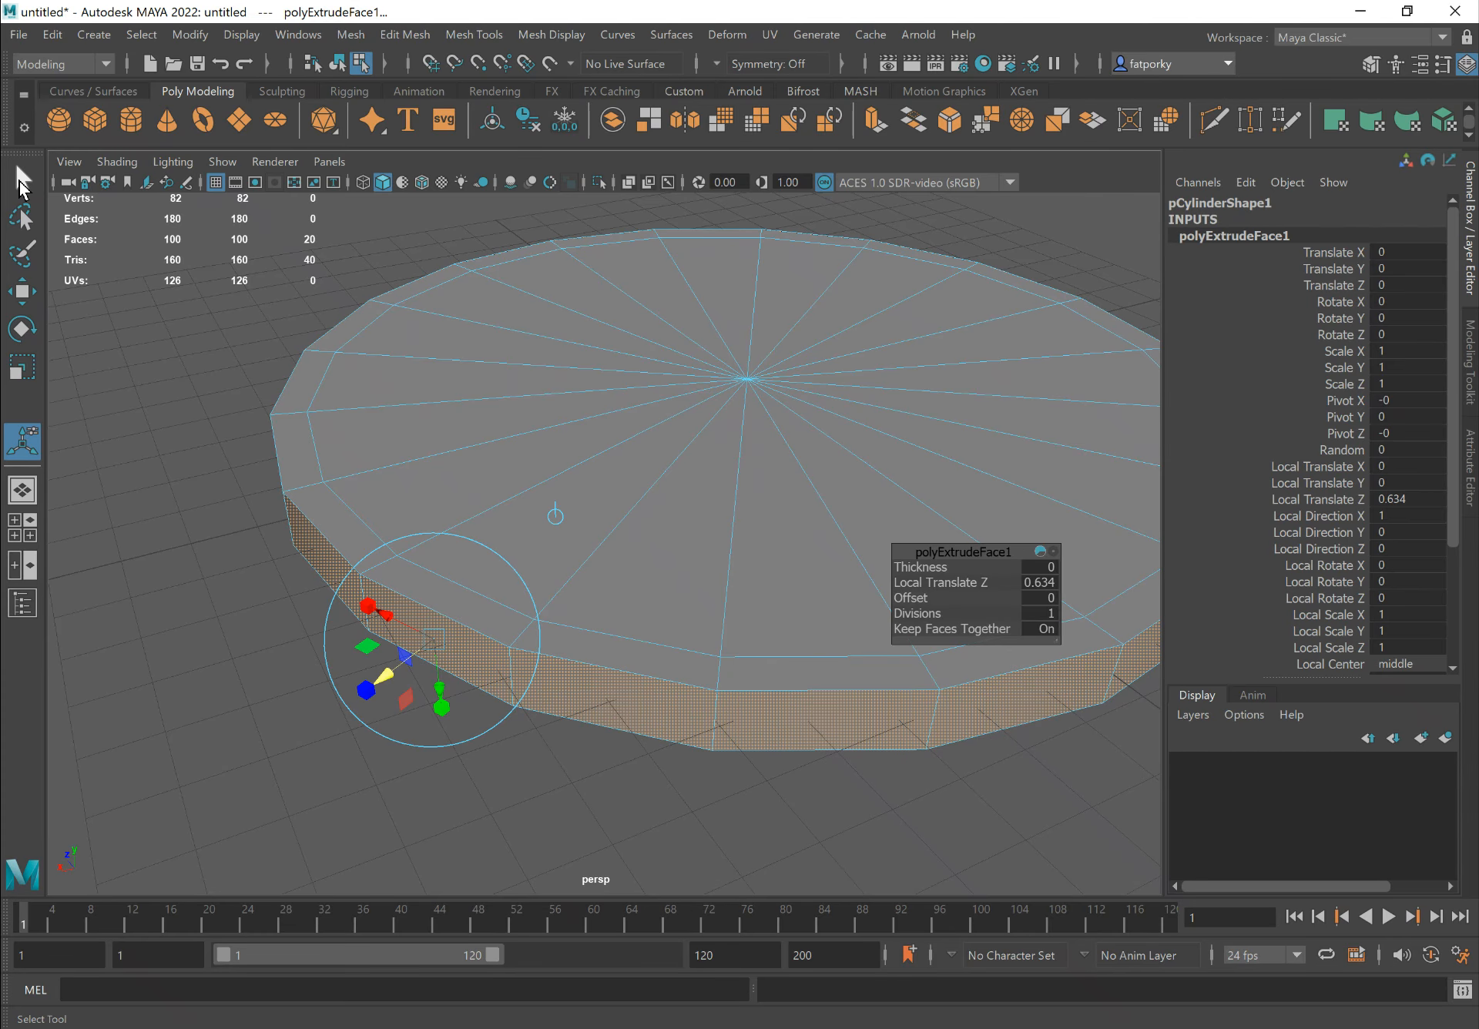
{"action": "left_click", "coordinate": [22, 184]}
Select the complete loop of narrow faces around the rim on the disc's upper side
{"action": "right_click_drag", "start_coordinate": [836, 476], "coordinate": [639, 455], "text": "alt"}
{"action": "left_click_drag", "start_coordinate": [694, 443], "coordinate": [755, 481], "text": "alt"}
{"action": "middle_click_drag", "start_coordinate": [731, 536], "coordinate": [591, 561], "text": "alt"}
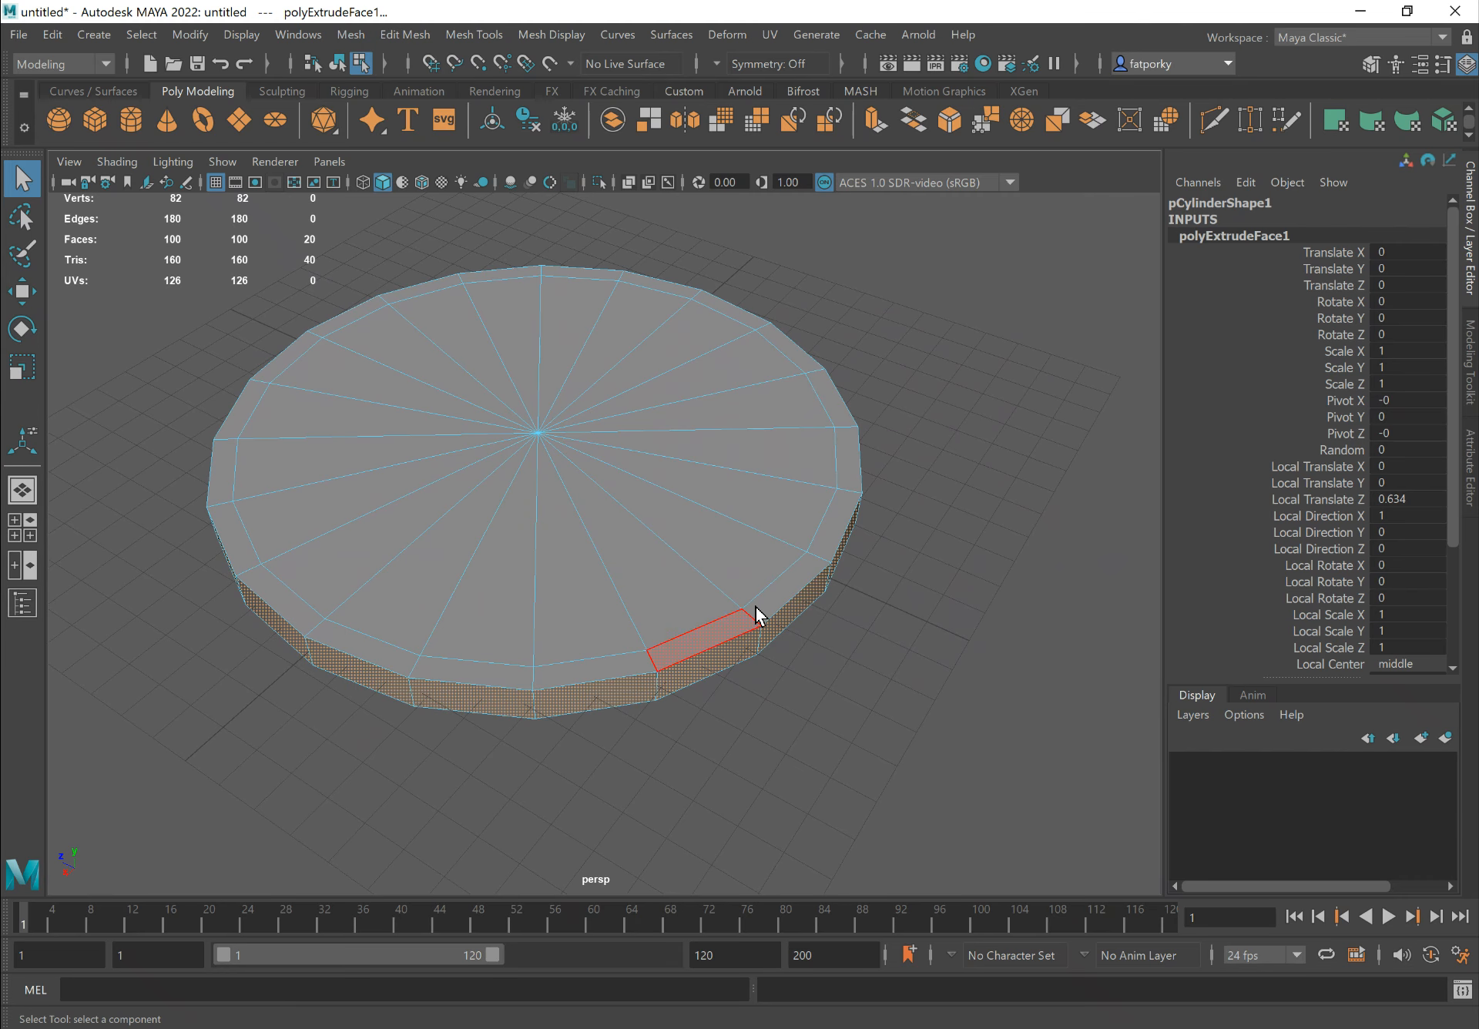
{"action": "left_click", "coordinate": [695, 639]}
{"action": "left_click_drag", "start_coordinate": [714, 637], "coordinate": [566, 639], "text": "alt"}
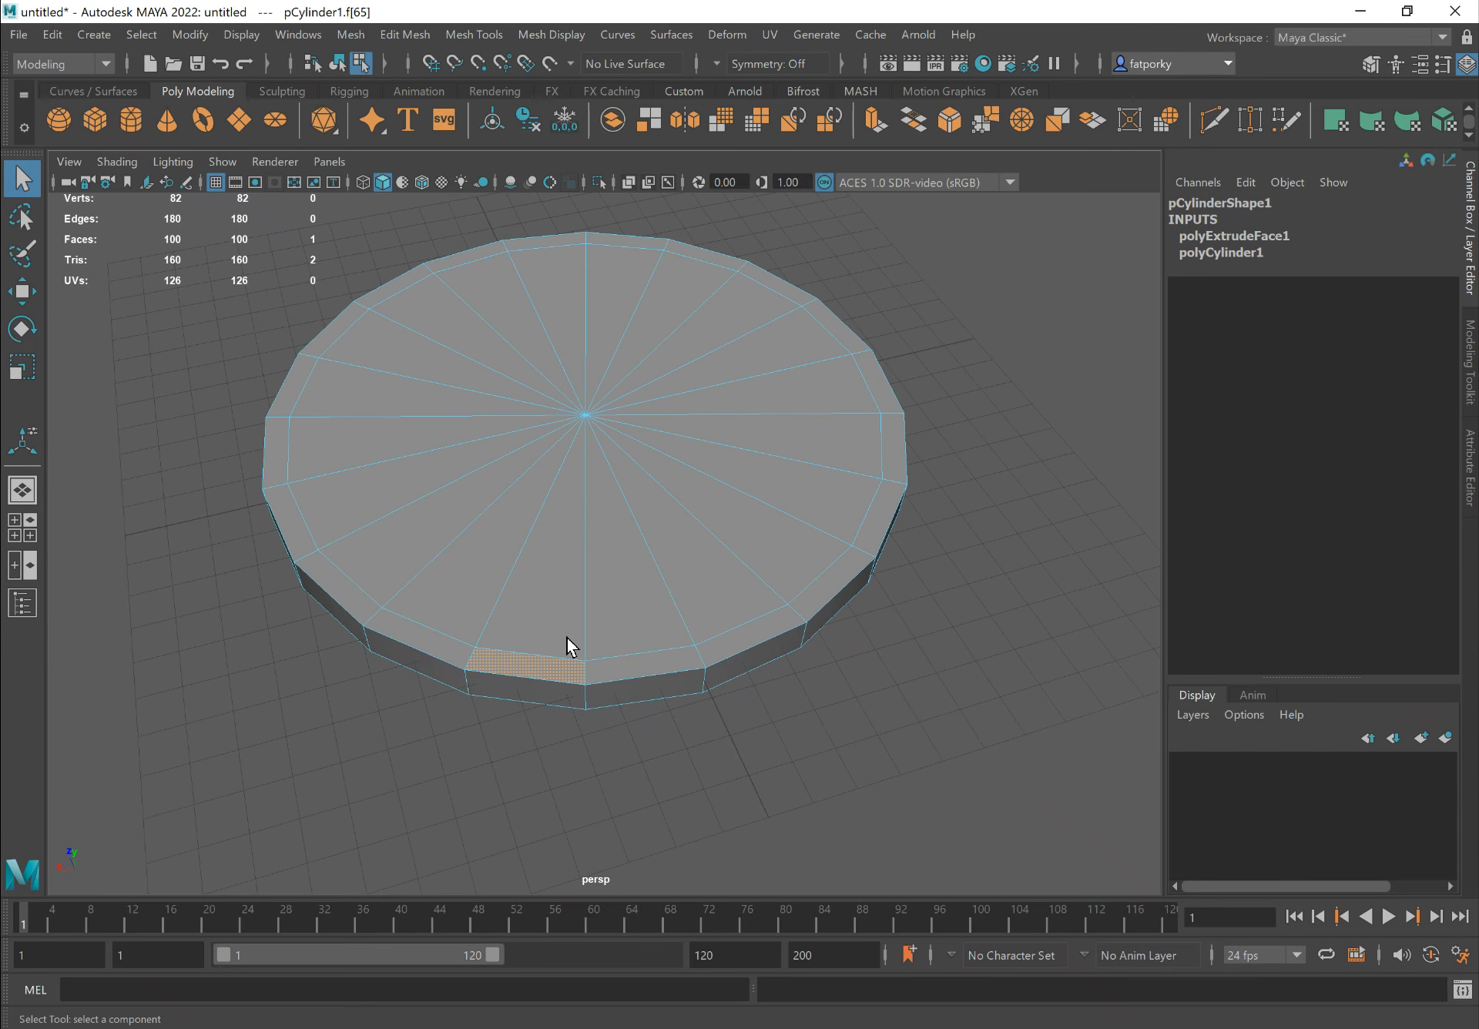
{"action": "double_click", "coordinate": [643, 674]}
{"action": "left_click_drag", "start_coordinate": [643, 674], "coordinate": [572, 356], "text": "alt"}
{"action": "middle_click_drag", "start_coordinate": [572, 356], "coordinate": [578, 455], "text": "alt"}
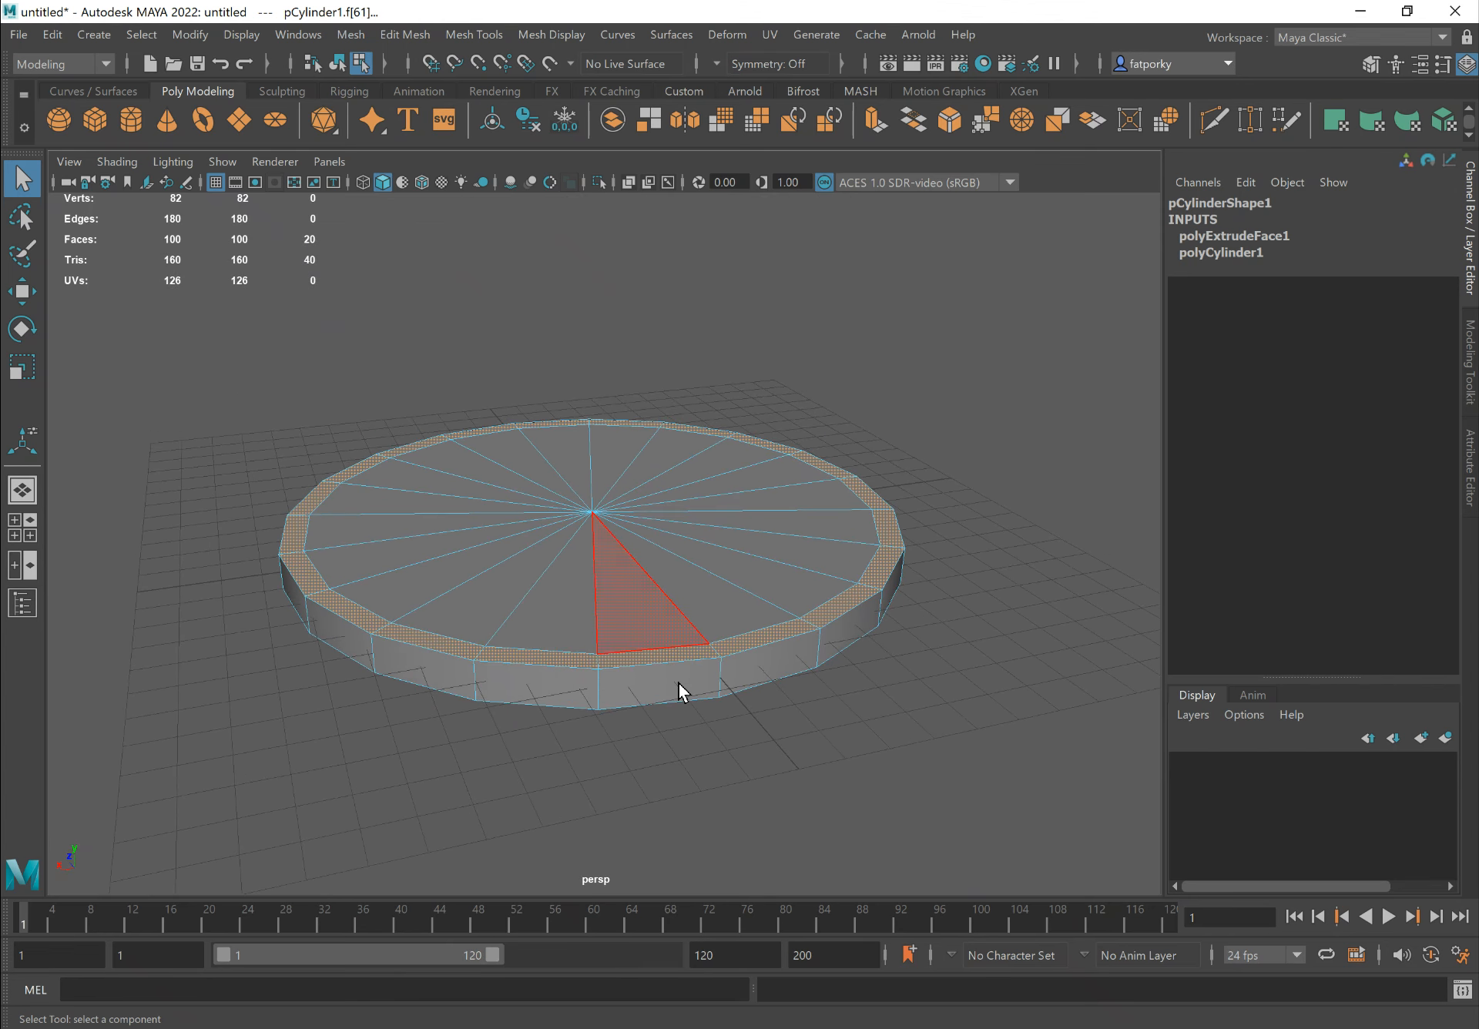
Apply Extrude Face to the upper rim loop, try pulling it upward and undo that pull
{"action": "right_click_drag", "start_coordinate": [654, 657], "coordinate": [653, 607], "text": "shift"}
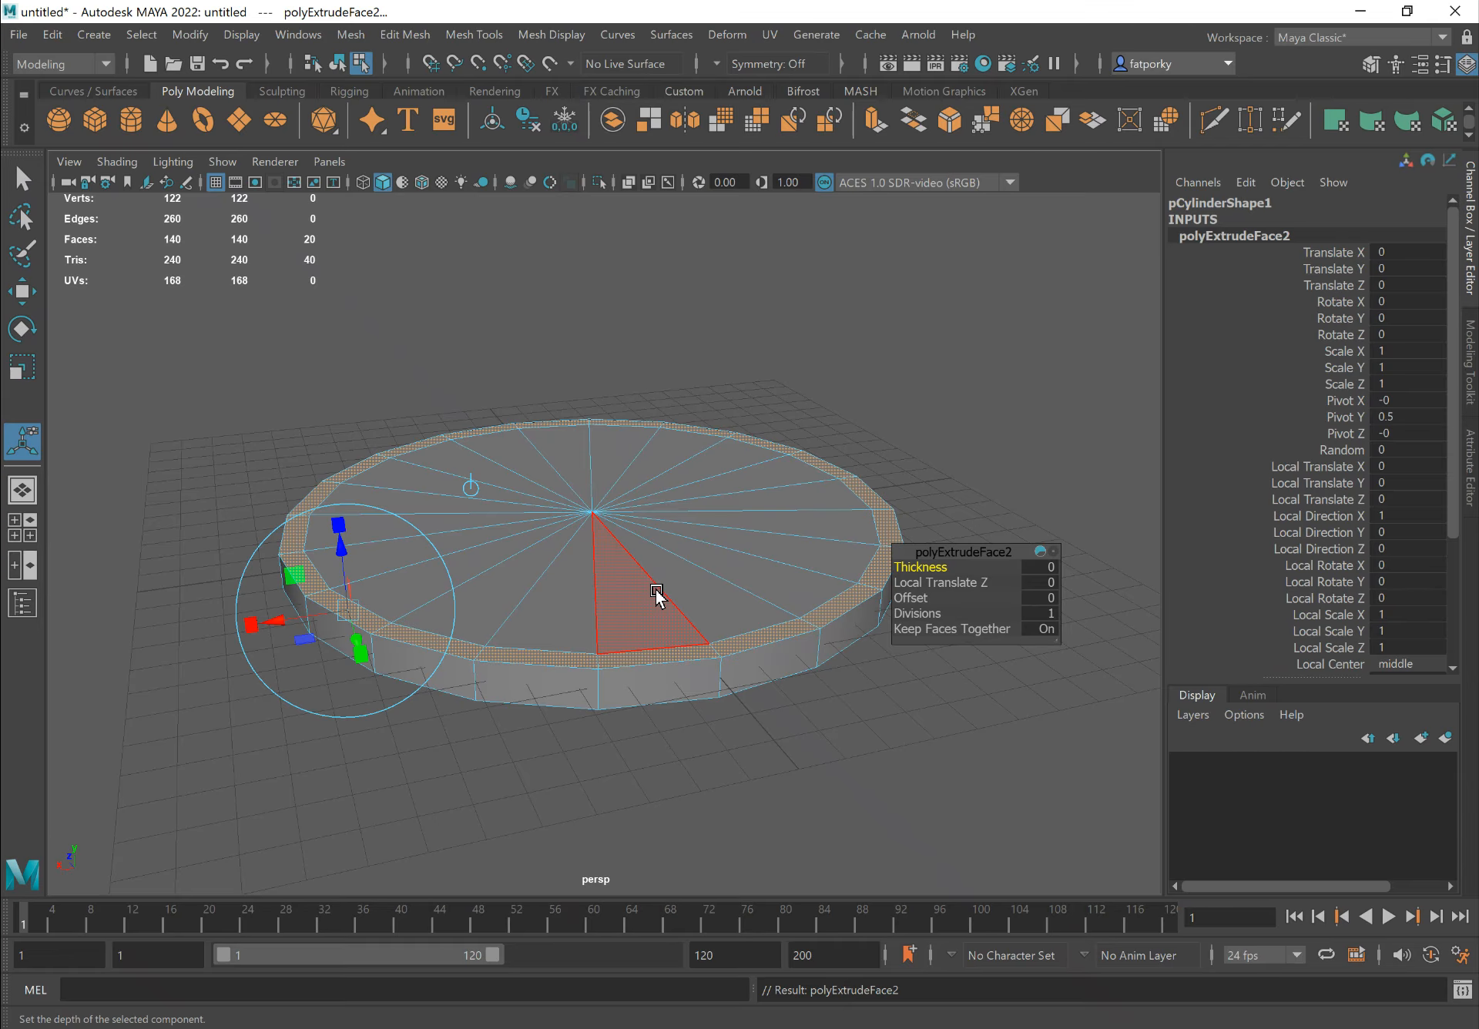
{"action": "left_click_drag", "start_coordinate": [339, 526], "coordinate": [299, 204]}
{"action": "key", "text": "ctrl+z"}
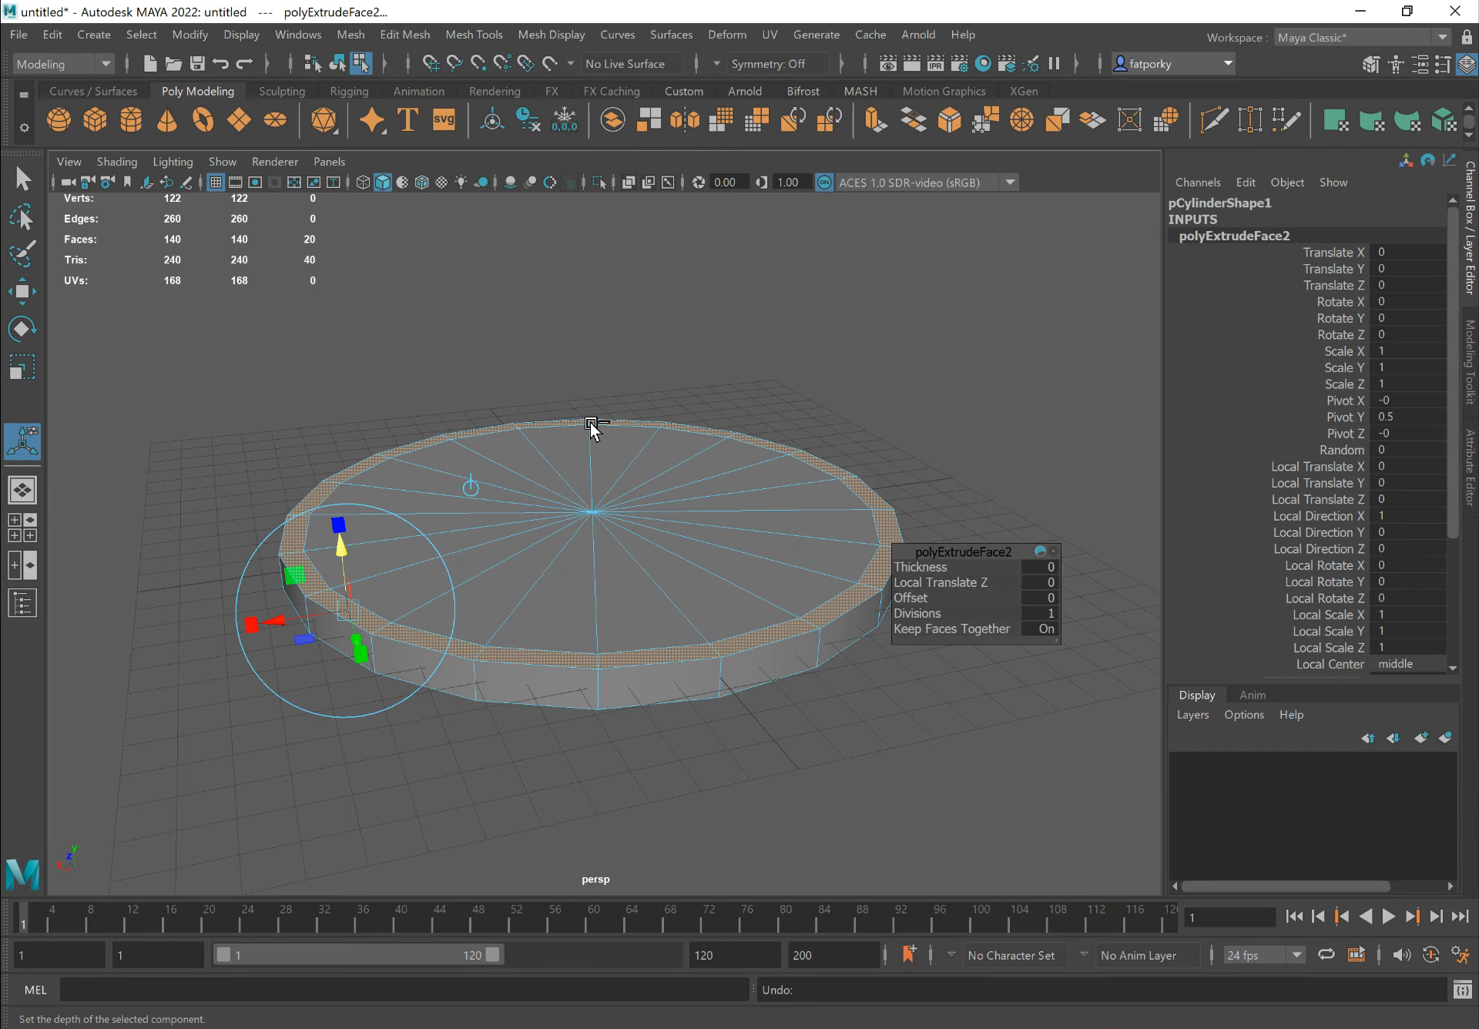
{"action": "right_click_drag", "start_coordinate": [593, 423], "coordinate": [577, 414], "text": "alt"}
{"action": "mouse_move", "coordinate": [577, 414]}
{"action": "left_mouse_down", "text": "alt"}
{"action": "mouse_move", "coordinate": [584, 465]}
{"action": "mouse_move", "coordinate": [413, 486]}
{"action": "left_mouse_up", "text": "alt"}
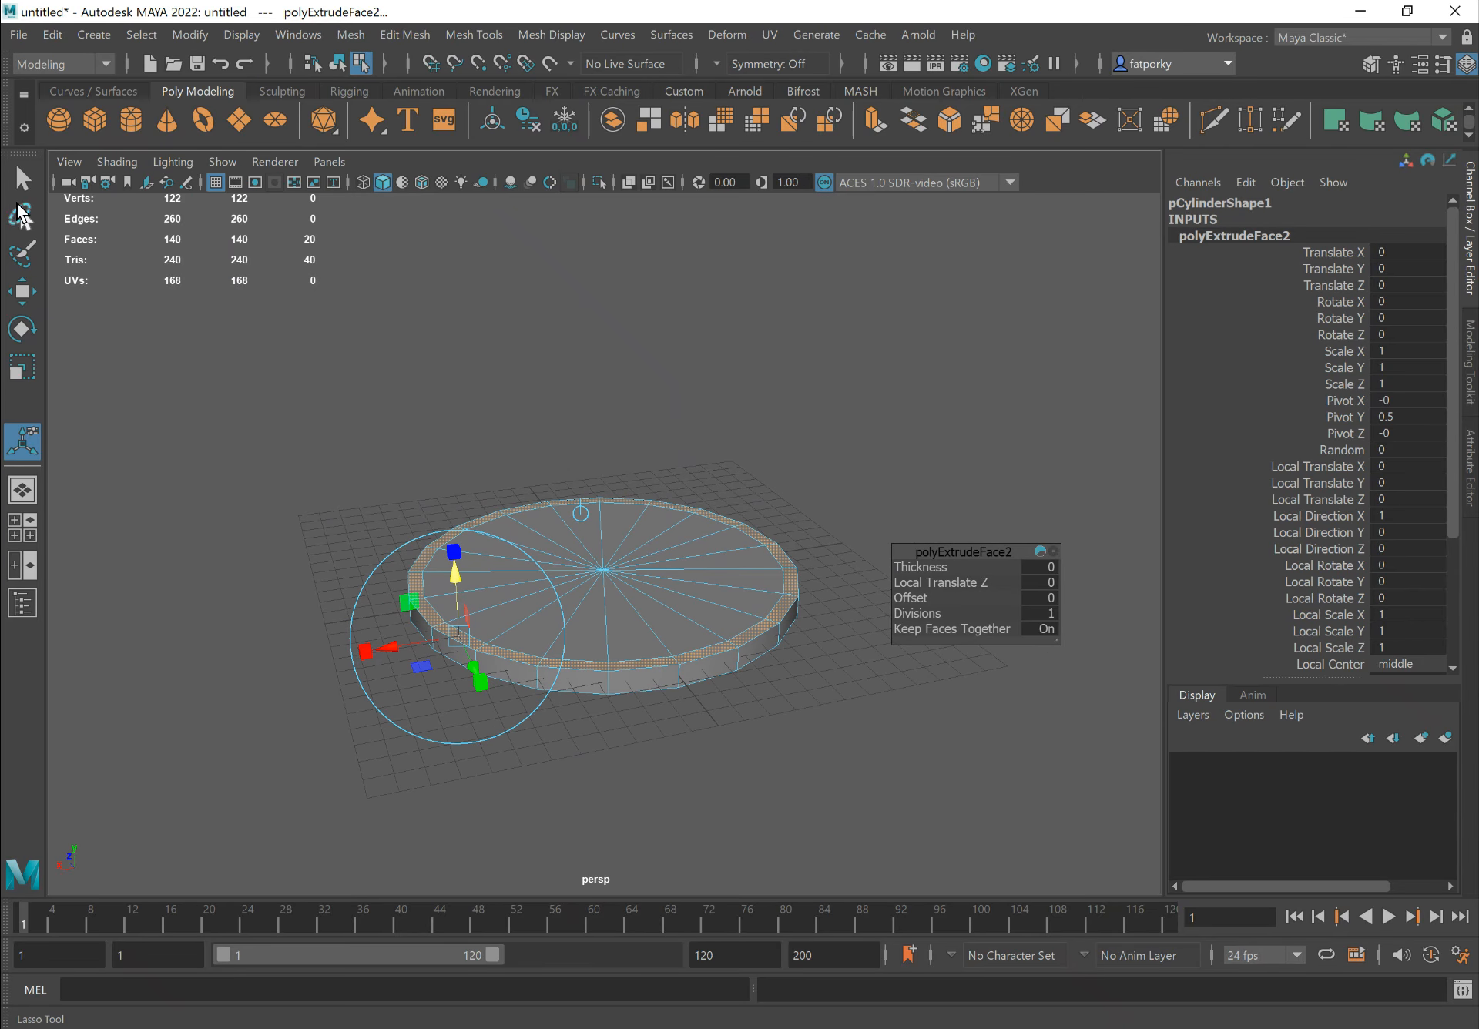
Try raising the extruded rim faces about 13.295 units with the Move tool and undo it
{"action": "left_click", "coordinate": [23, 297]}
{"action": "left_click_drag", "start_coordinate": [597, 476], "coordinate": [594, 139]}
{"action": "key", "text": "ctrl+z"}
Raise the rim extrusion to a Local Translate Z of about 18.874 to form the cup's walls
{"action": "key", "text": "t"}
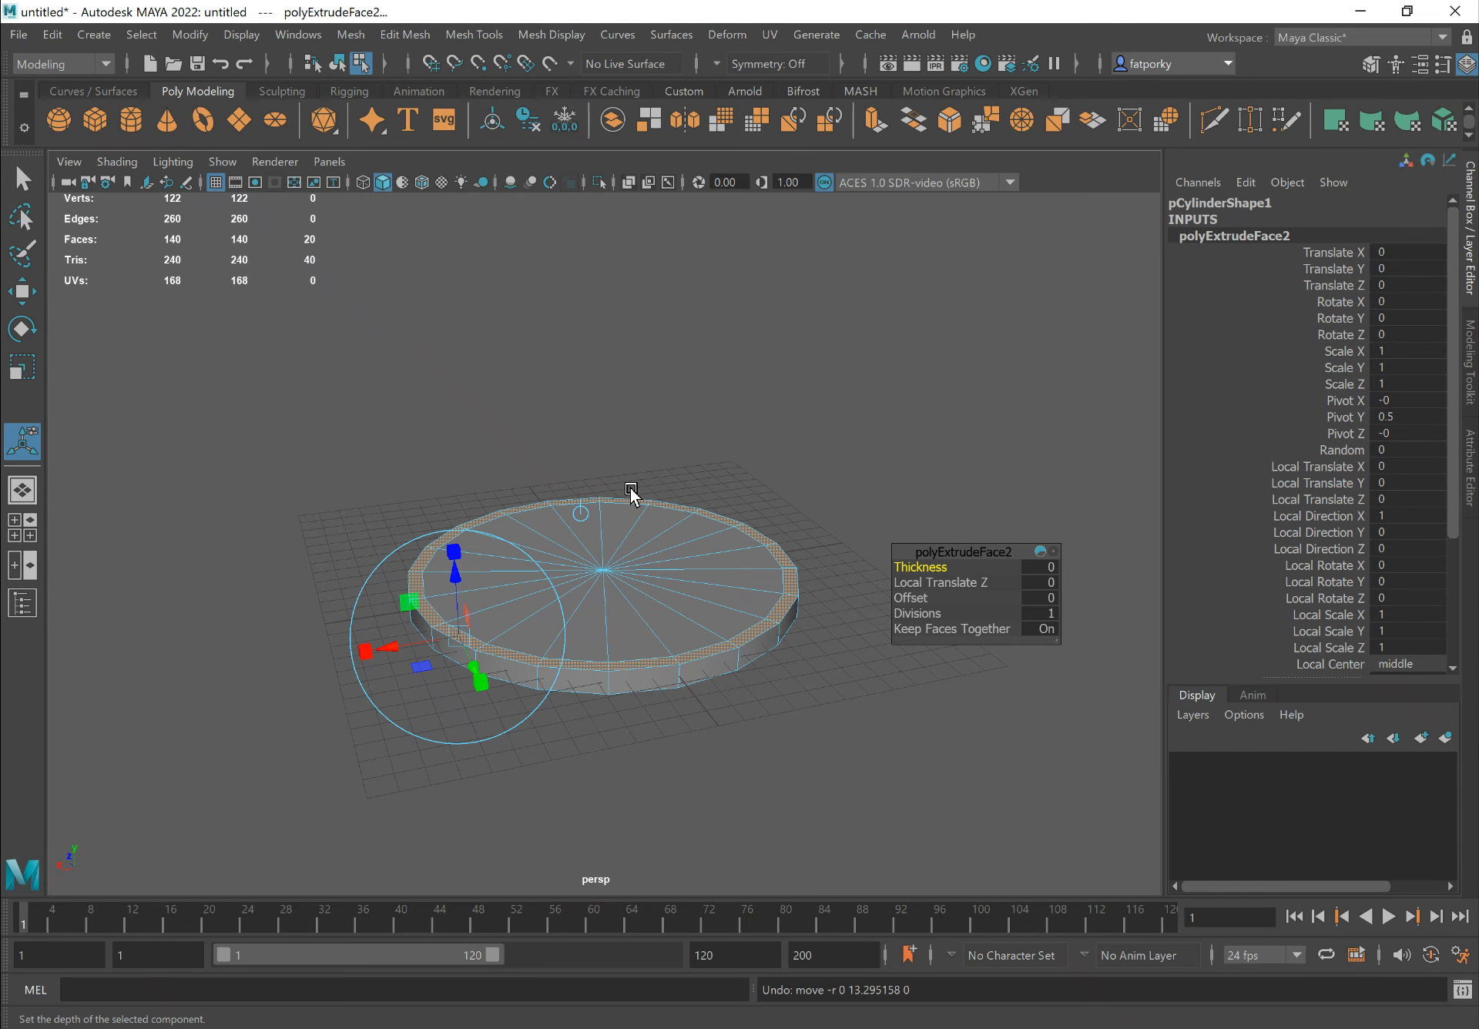
{"action": "left_click_drag", "start_coordinate": [454, 571], "coordinate": [446, 165]}
{"action": "right_click_drag", "start_coordinate": [523, 465], "coordinate": [443, 464], "text": "alt"}
{"action": "middle_click_drag", "start_coordinate": [617, 480], "coordinate": [617, 525], "text": "alt"}
{"action": "mouse_move", "coordinate": [617, 525]}
{"action": "left_mouse_down", "text": "alt"}
{"action": "mouse_move", "coordinate": [604, 502]}
{"action": "mouse_move", "coordinate": [601, 521]}
{"action": "left_mouse_up", "text": "alt"}
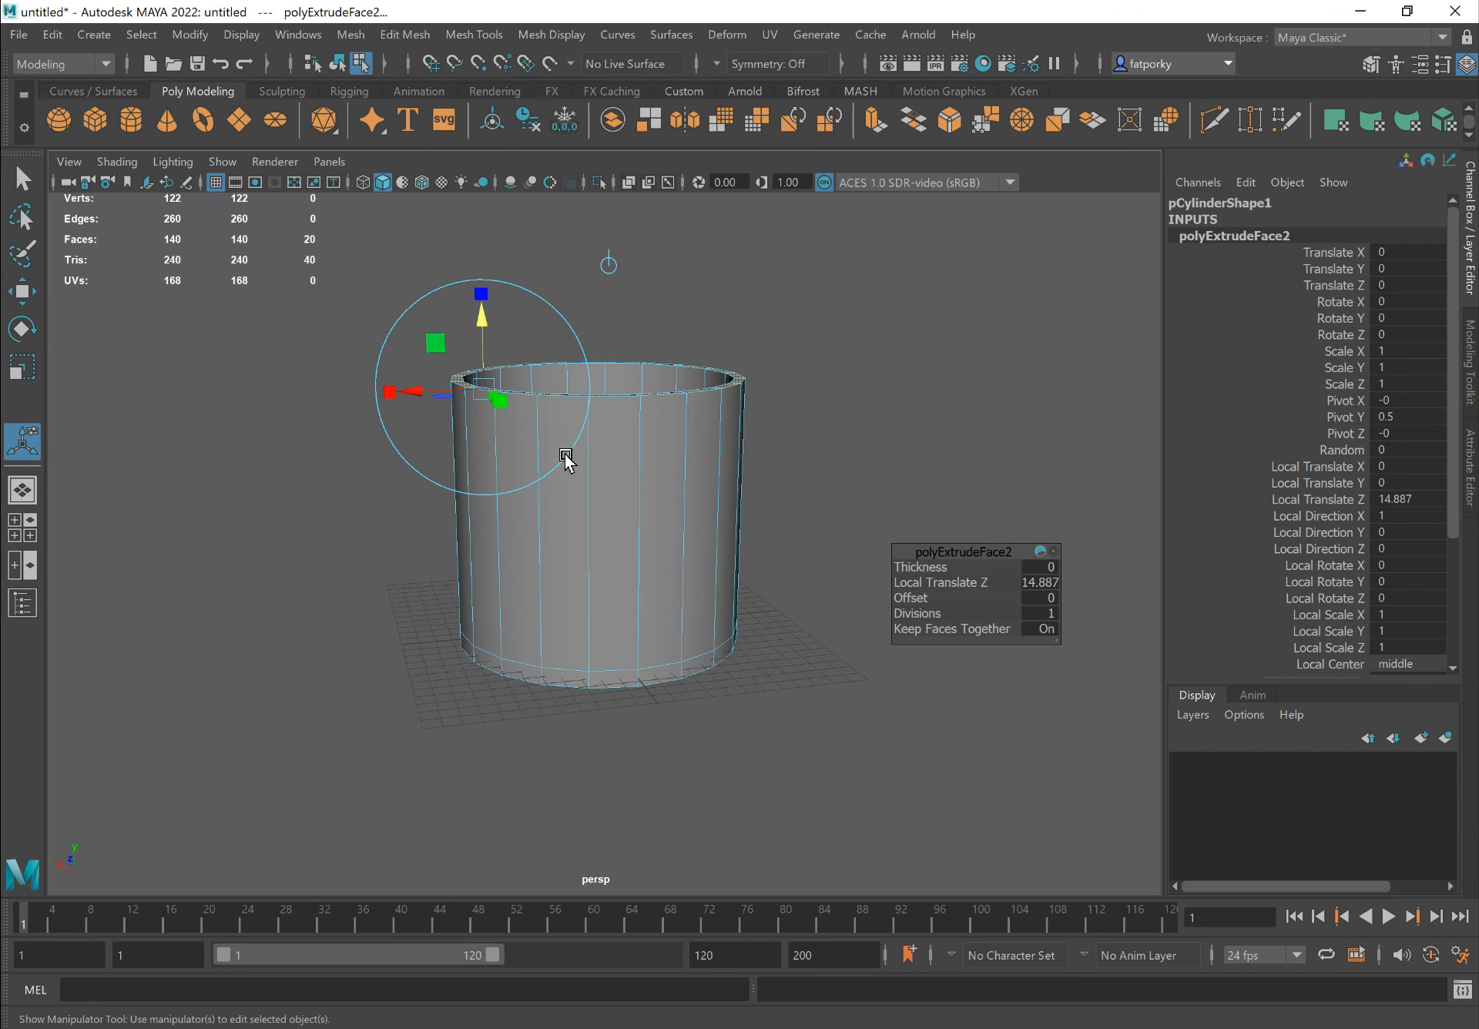
{"action": "left_click_drag", "start_coordinate": [476, 326], "coordinate": [482, 243]}
{"action": "left_click_drag", "start_coordinate": [747, 471], "coordinate": [562, 439], "text": "alt"}
{"action": "key", "text": "q"}
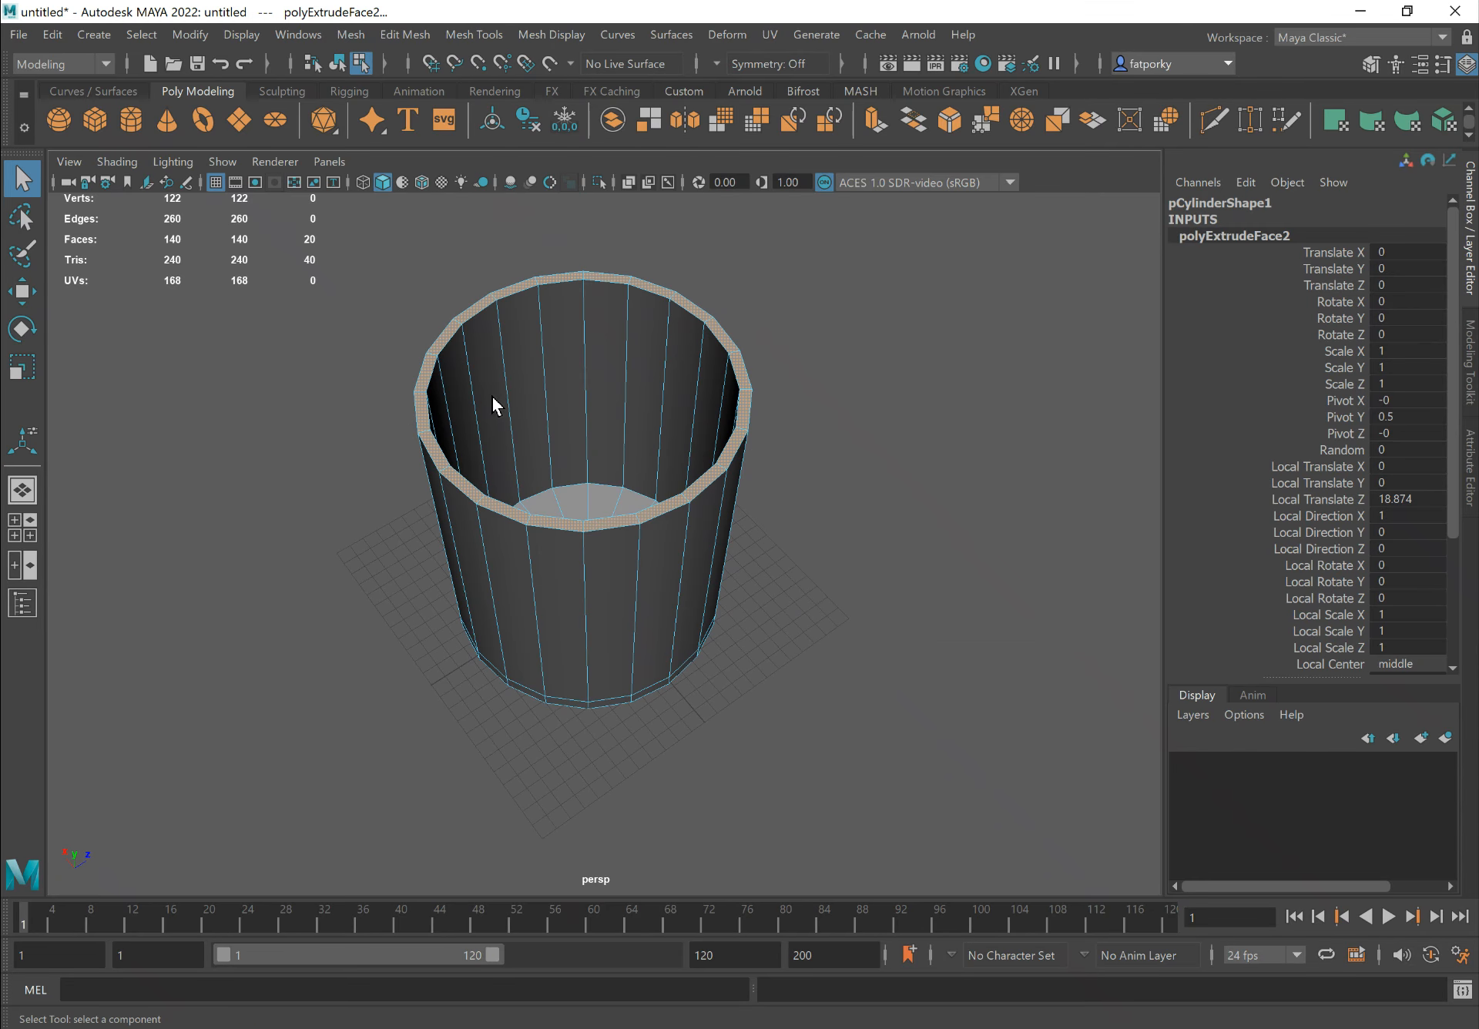
Return the cup to object selection mode and deselect it
{"action": "left_click_drag", "start_coordinate": [453, 493], "coordinate": [631, 432], "text": "alt"}
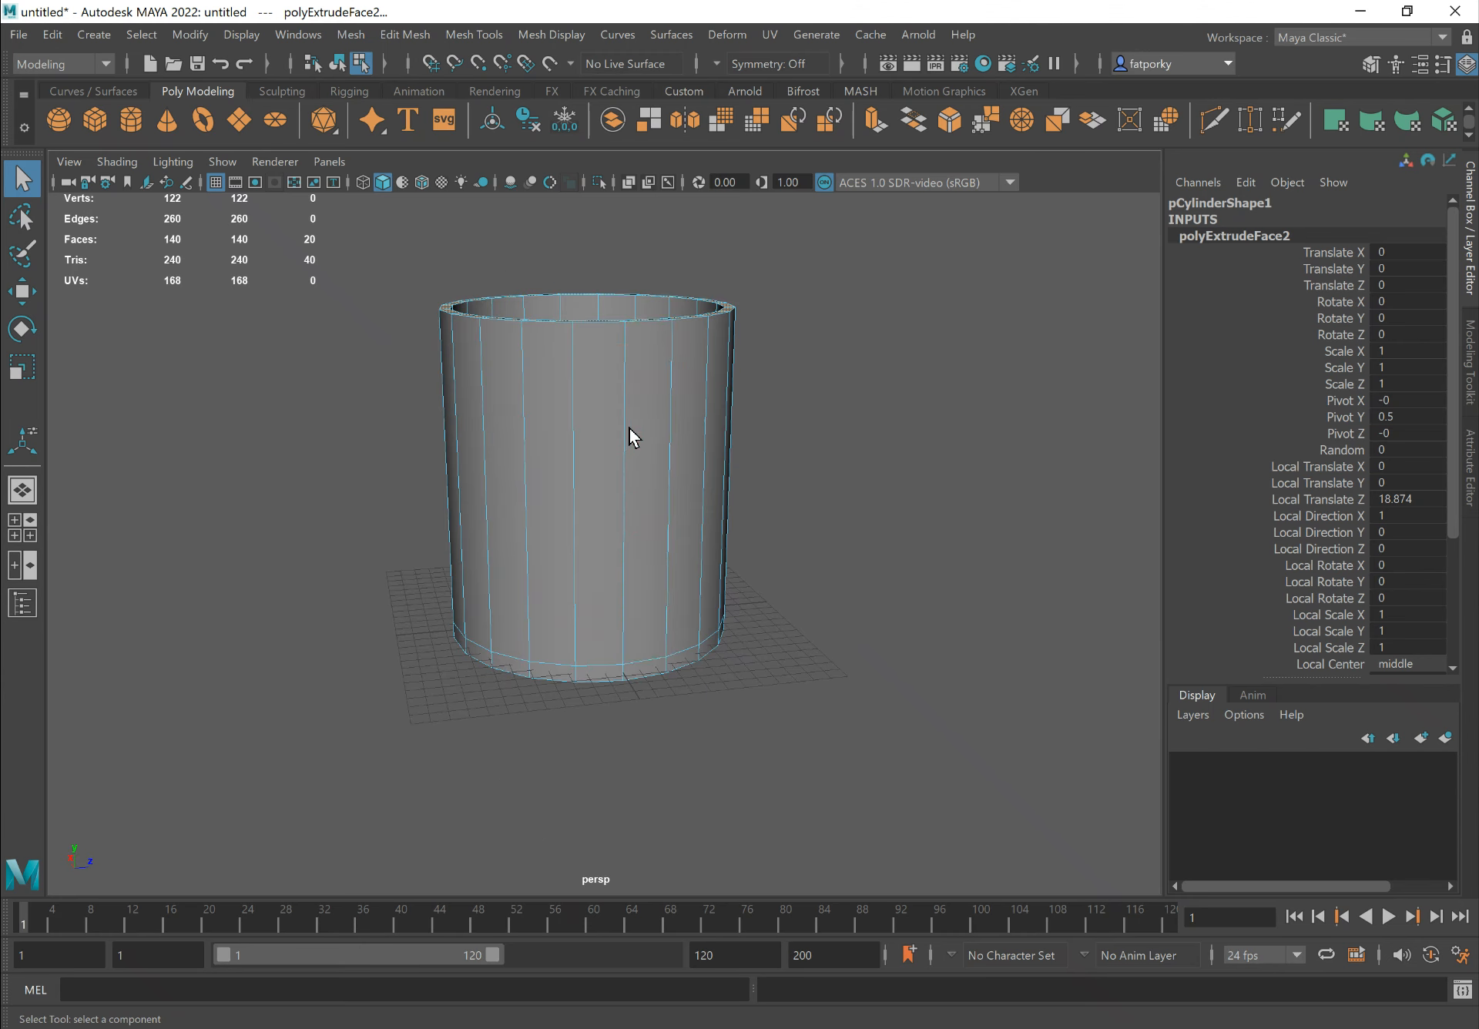
{"action": "right_click", "coordinate": [630, 434]}
{"action": "left_click", "coordinate": [682, 399]}
{"action": "left_click", "coordinate": [789, 499]}
{"action": "left_click_drag", "start_coordinate": [789, 499], "coordinate": [814, 535], "text": "alt"}
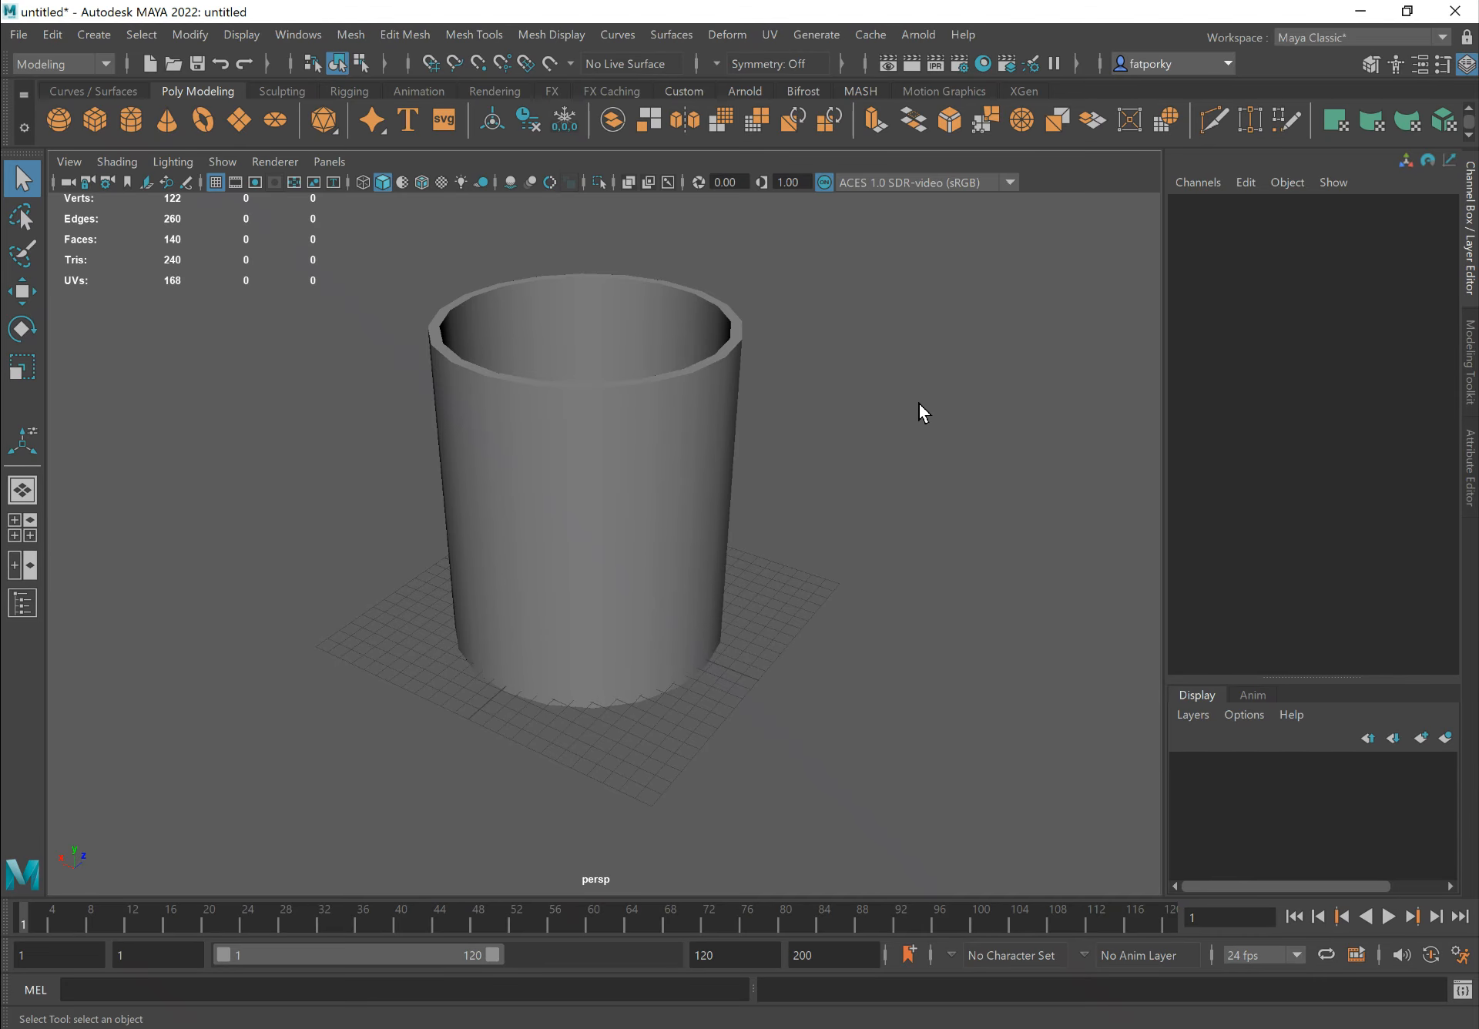
Create a polygon torus at the origin and activate the Move tool for it
{"action": "right_click", "coordinate": [941, 394], "text": "shift"}
{"action": "right_click_drag", "start_coordinate": [941, 394], "coordinate": [1006, 426], "text": "shift"}
{"action": "key", "text": "w"}
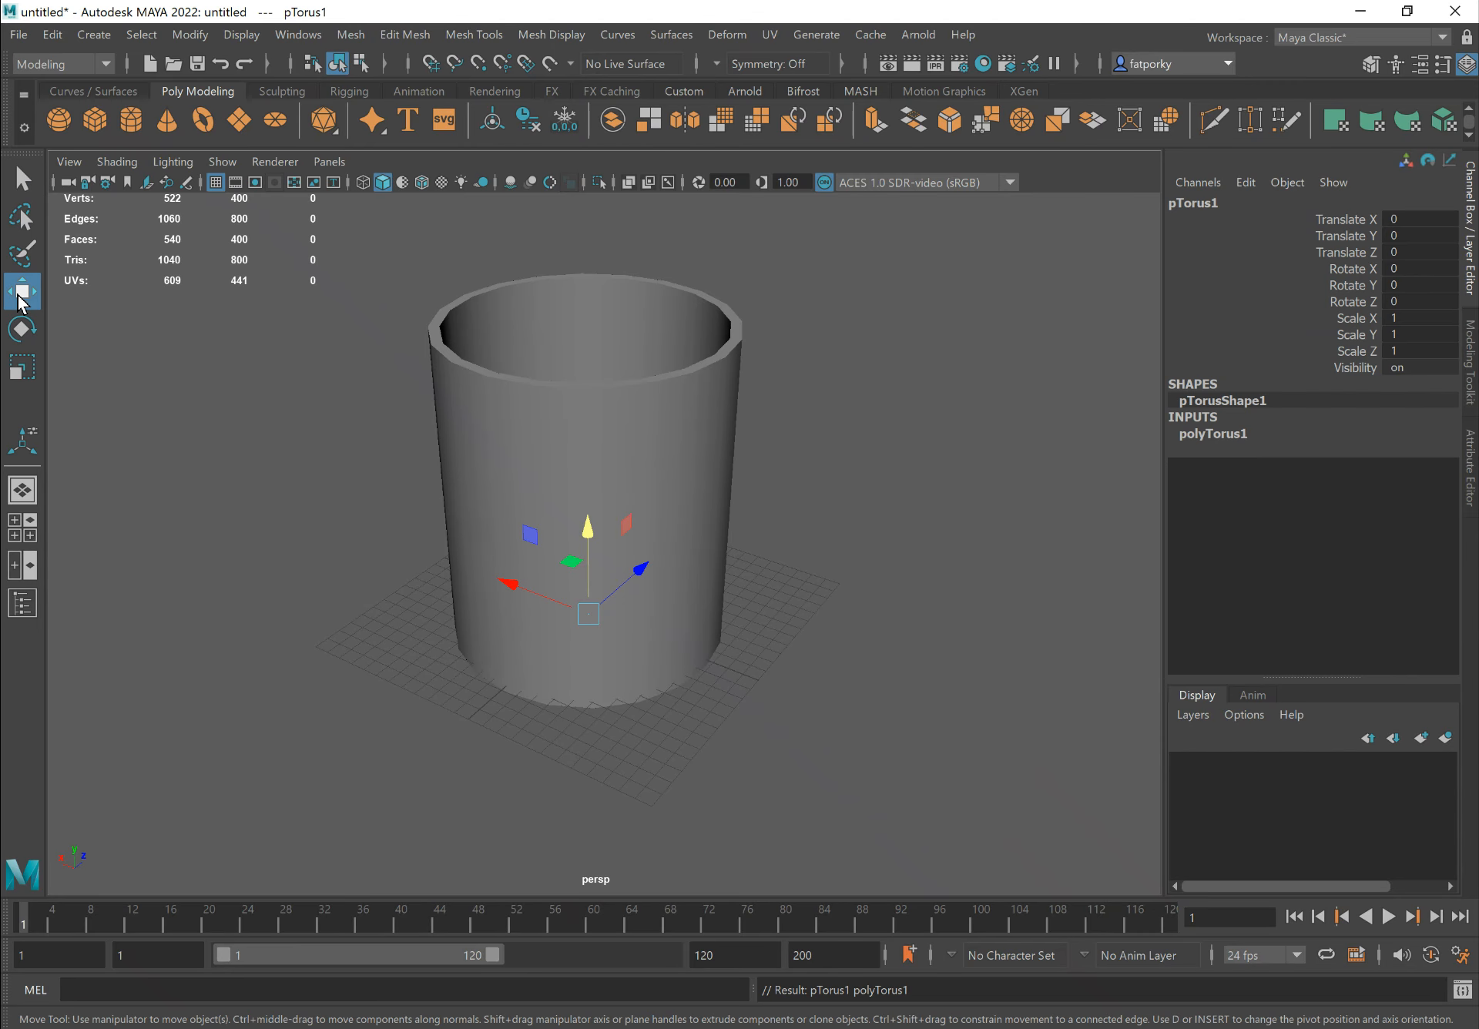
Move the torus out beside the cup to a Translate X of about -18.414 and set its Rotate X to 90
{"action": "left_click_drag", "start_coordinate": [509, 586], "coordinate": [760, 678]}
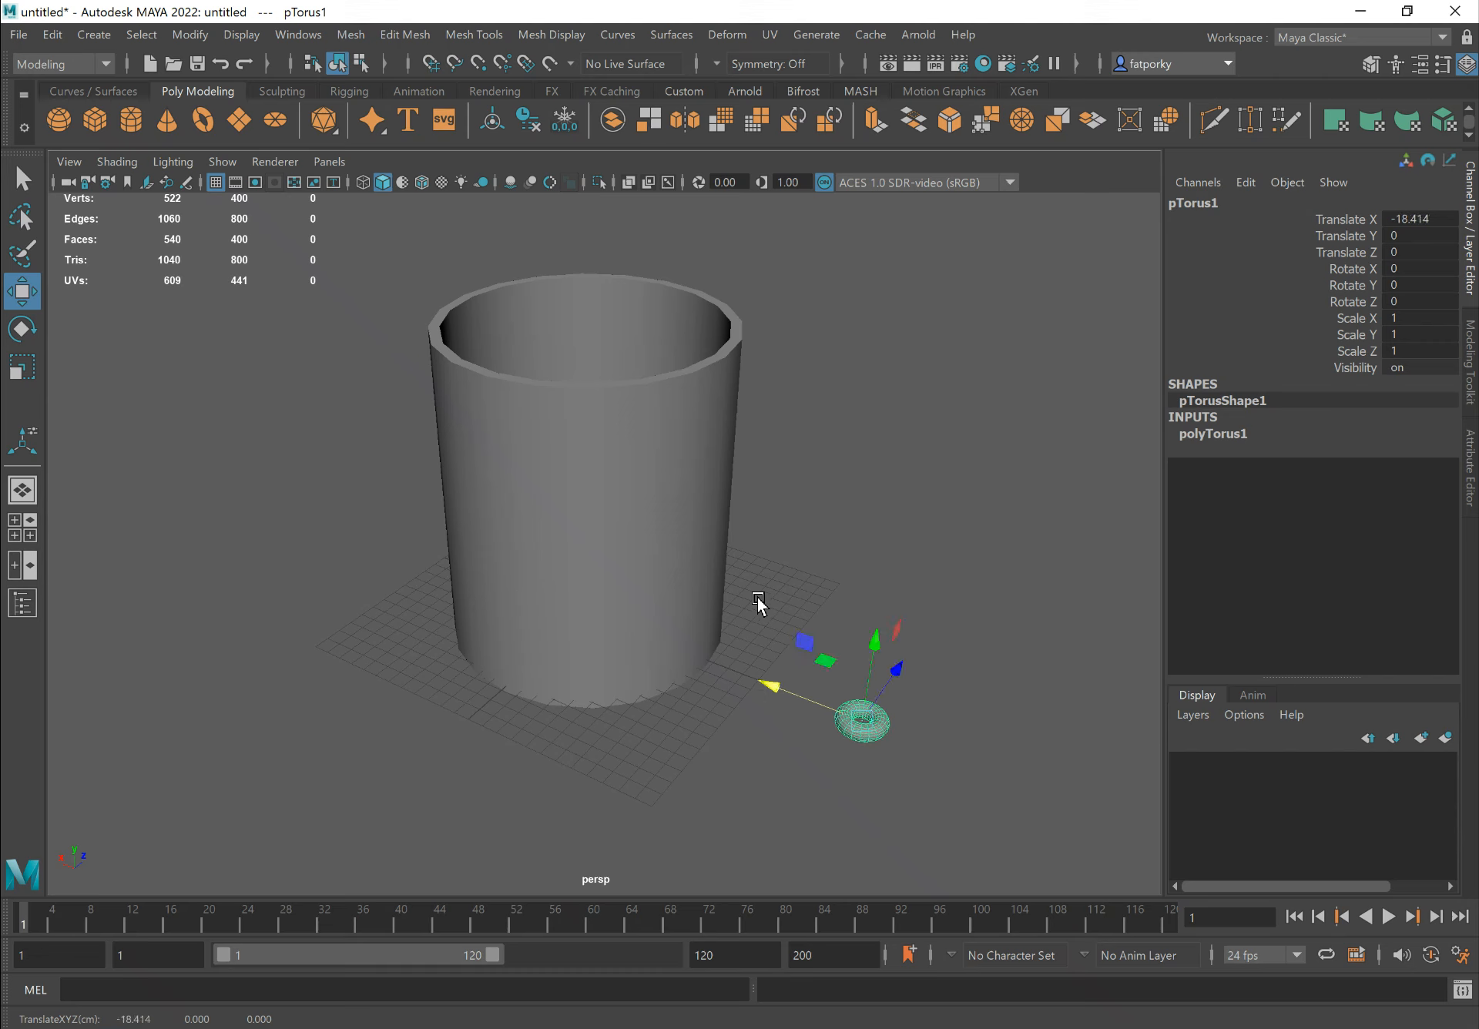
{"action": "left_click_drag", "start_coordinate": [863, 550], "coordinate": [893, 530], "text": "alt"}
{"action": "key", "text": "e"}
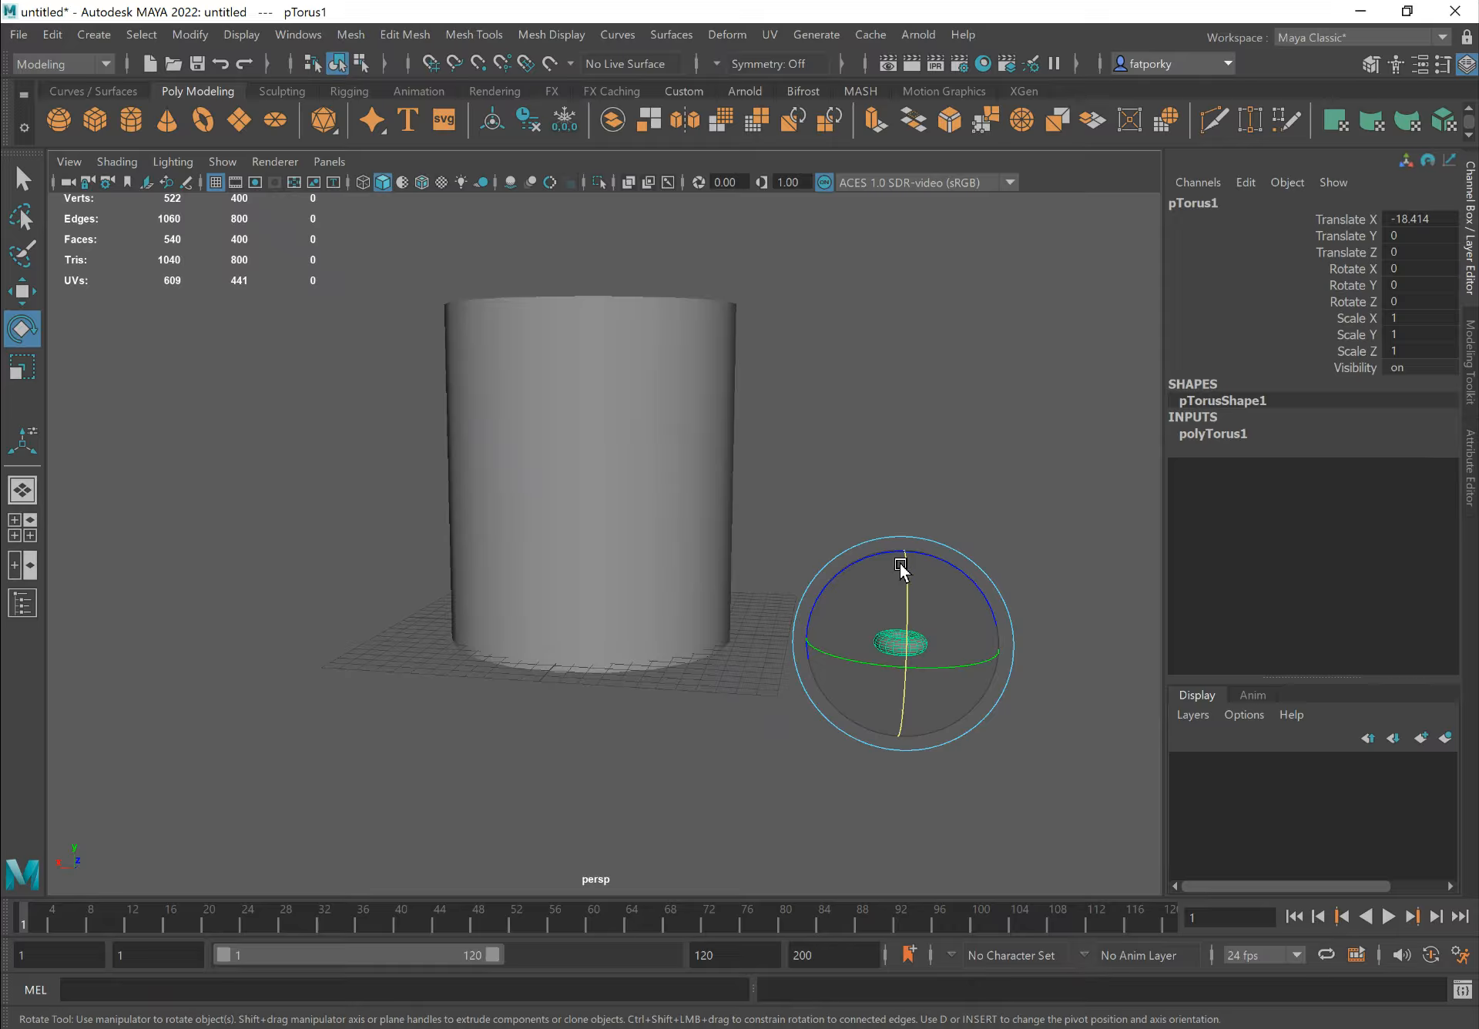
{"action": "left_click_drag", "start_coordinate": [901, 562], "coordinate": [921, 661]}
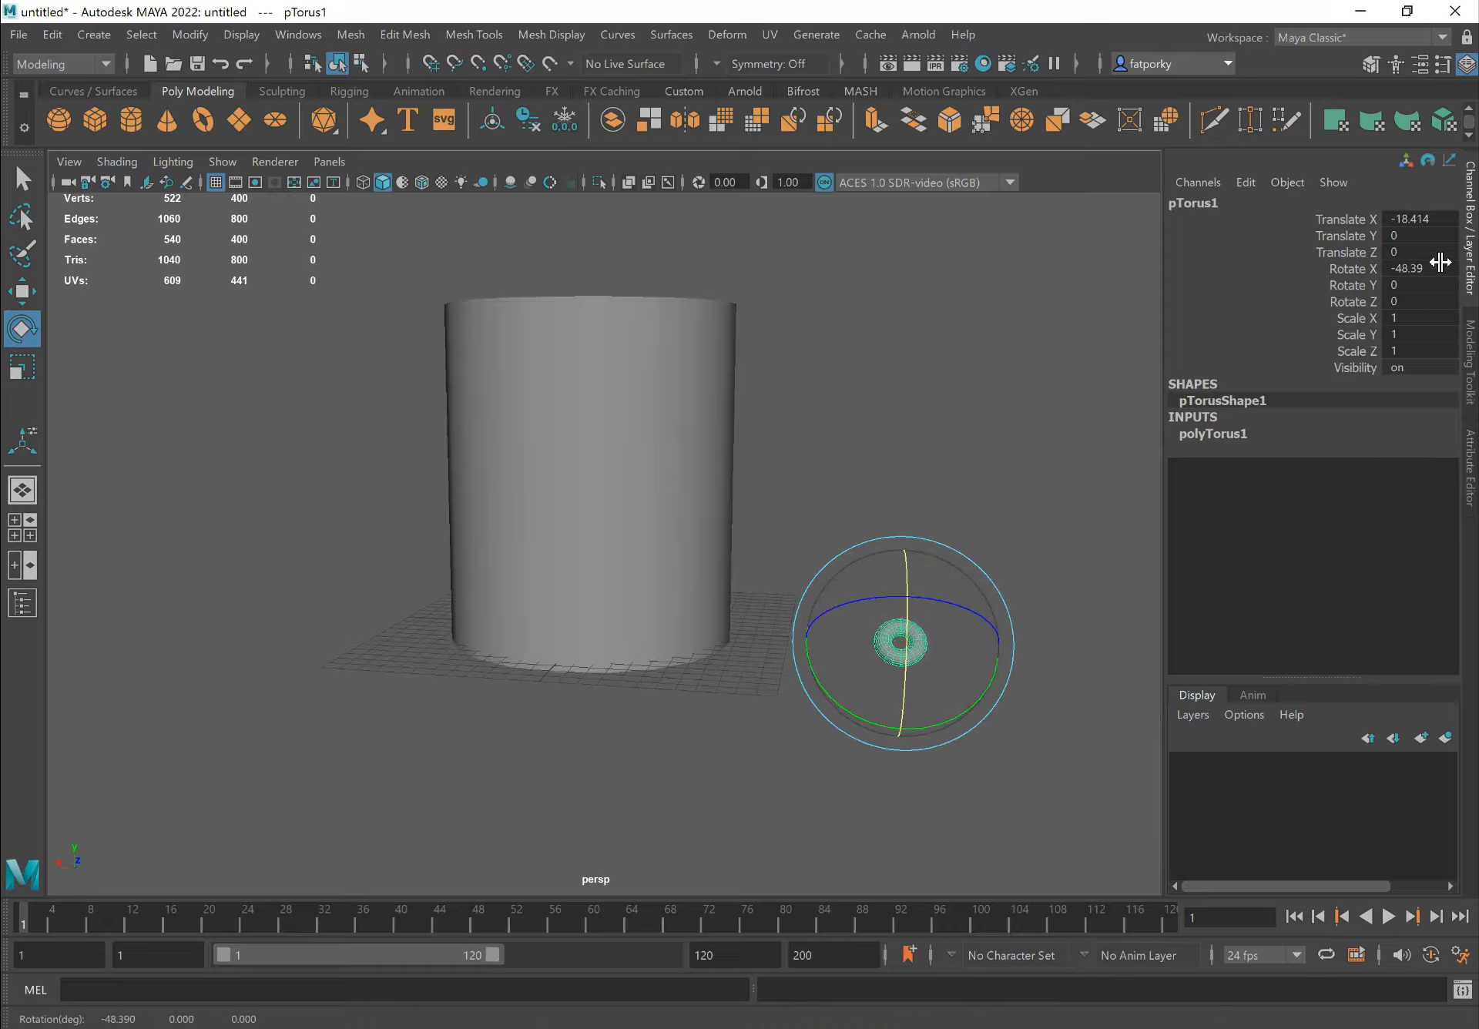
{"action": "left_click_drag", "start_coordinate": [801, 470], "coordinate": [818, 478], "text": "alt"}
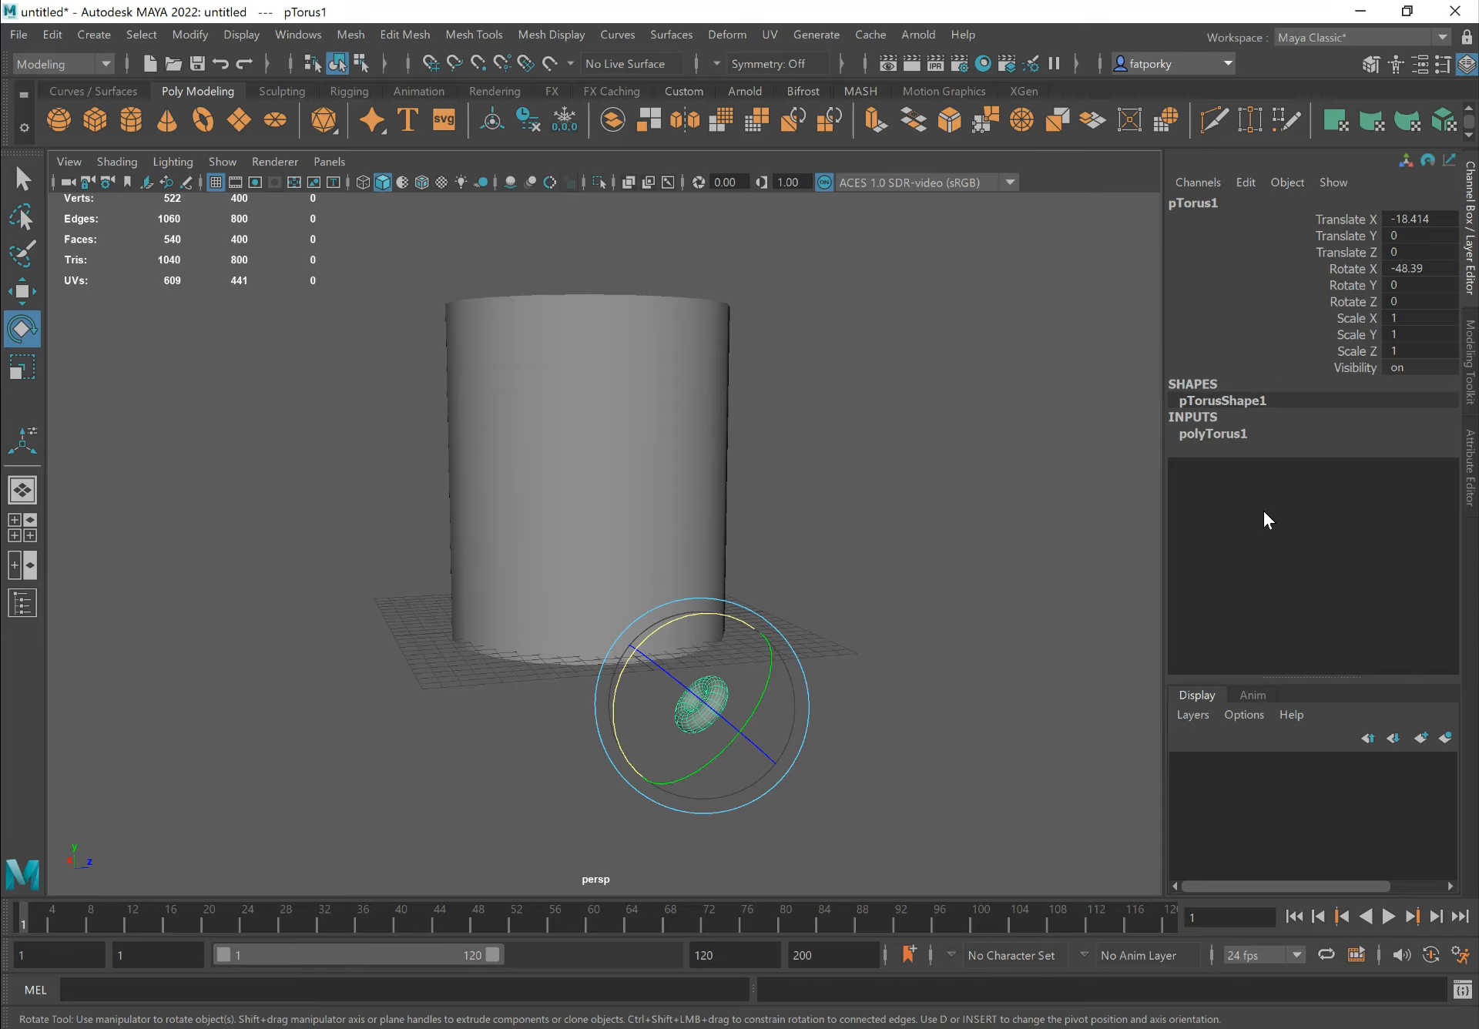
{"action": "double_click", "coordinate": [1431, 269]}
{"action": "key", "text": "Return"}
{"action": "left_click_drag", "start_coordinate": [785, 363], "coordinate": [802, 386], "text": "alt"}
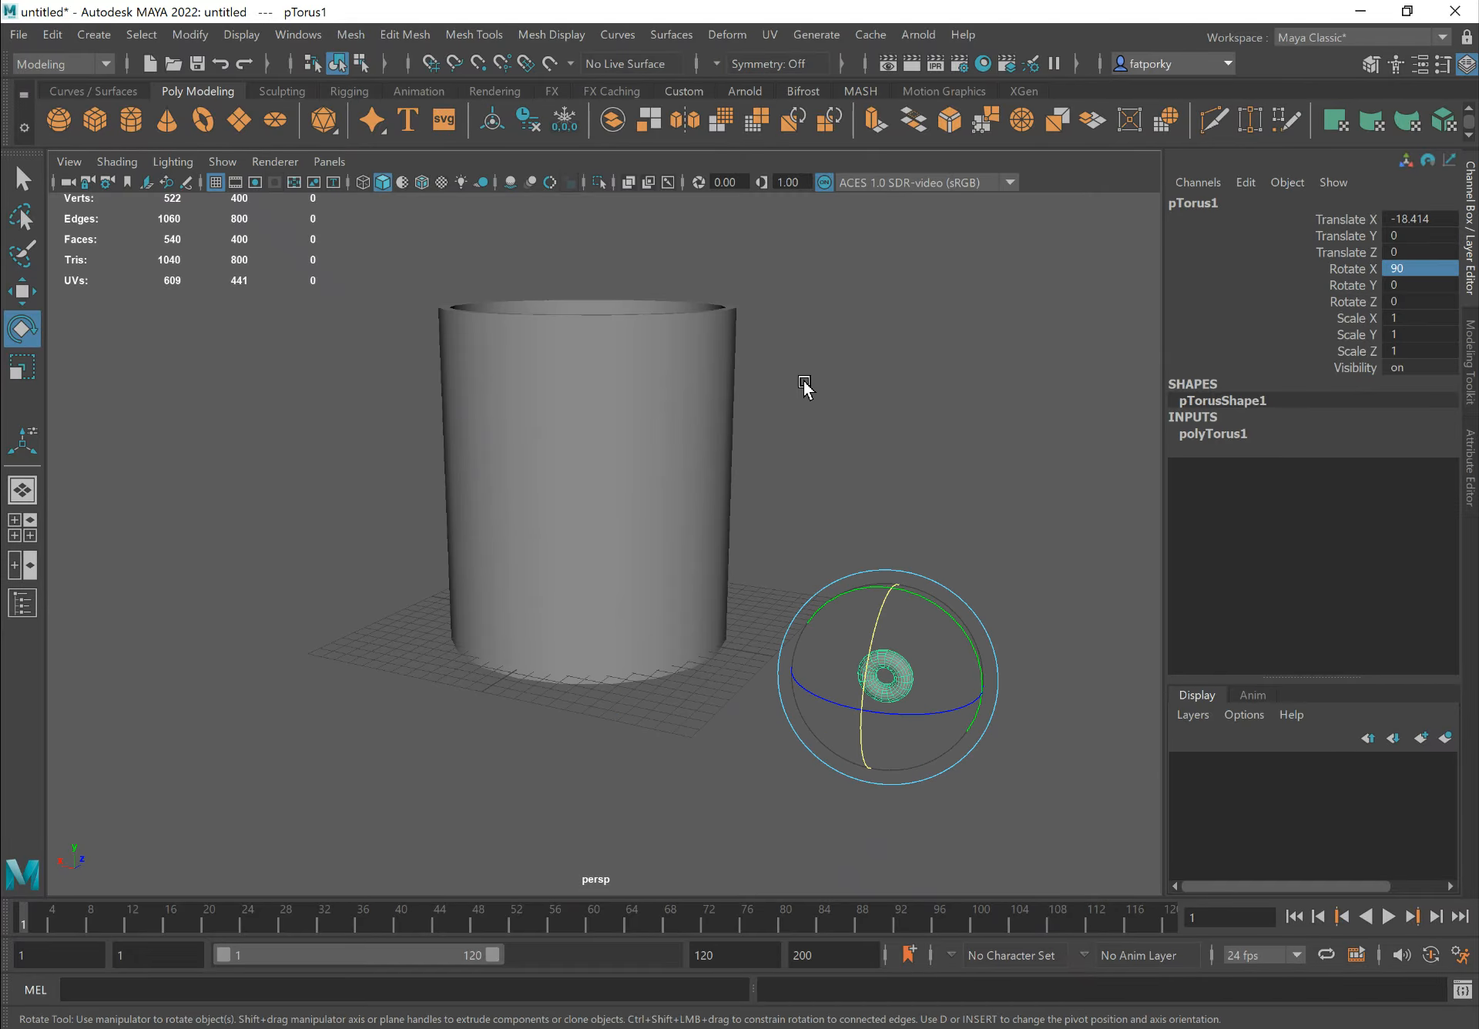
Enlarge the upright torus to a Radius of 8.1 in its polyTorus inputs
{"action": "left_click", "coordinate": [1206, 436]}
{"action": "left_click_drag", "start_coordinate": [1117, 454], "coordinate": [1169, 428], "text": "alt"}
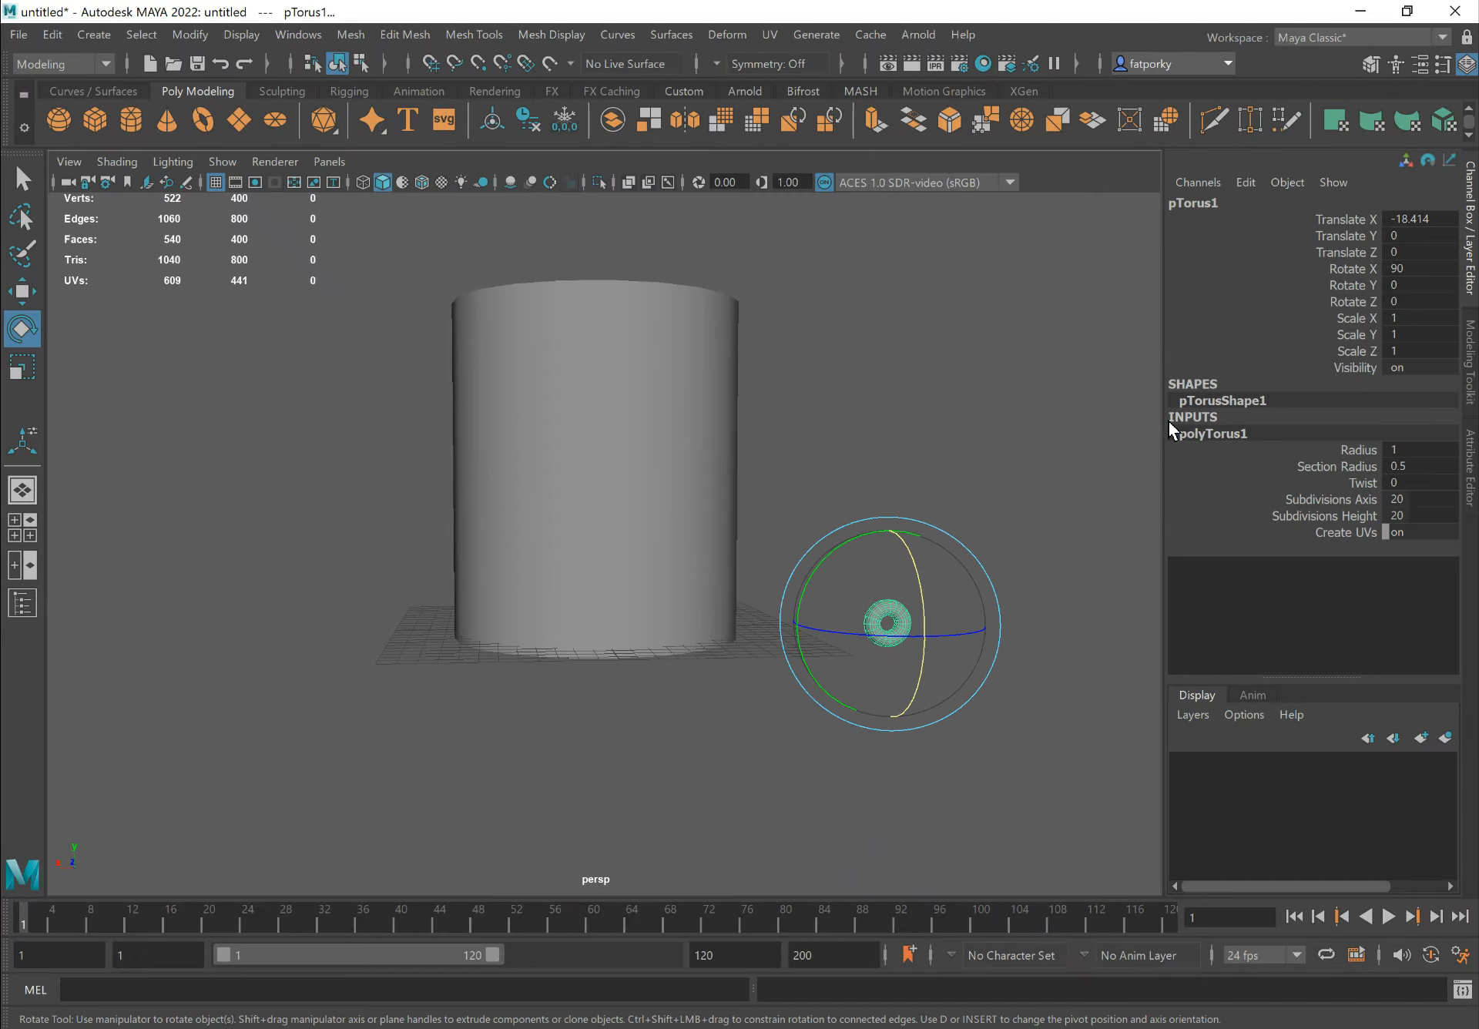
{"action": "left_click", "coordinate": [1342, 449]}
{"action": "middle_click_drag", "start_coordinate": [713, 422], "coordinate": [871, 524]}
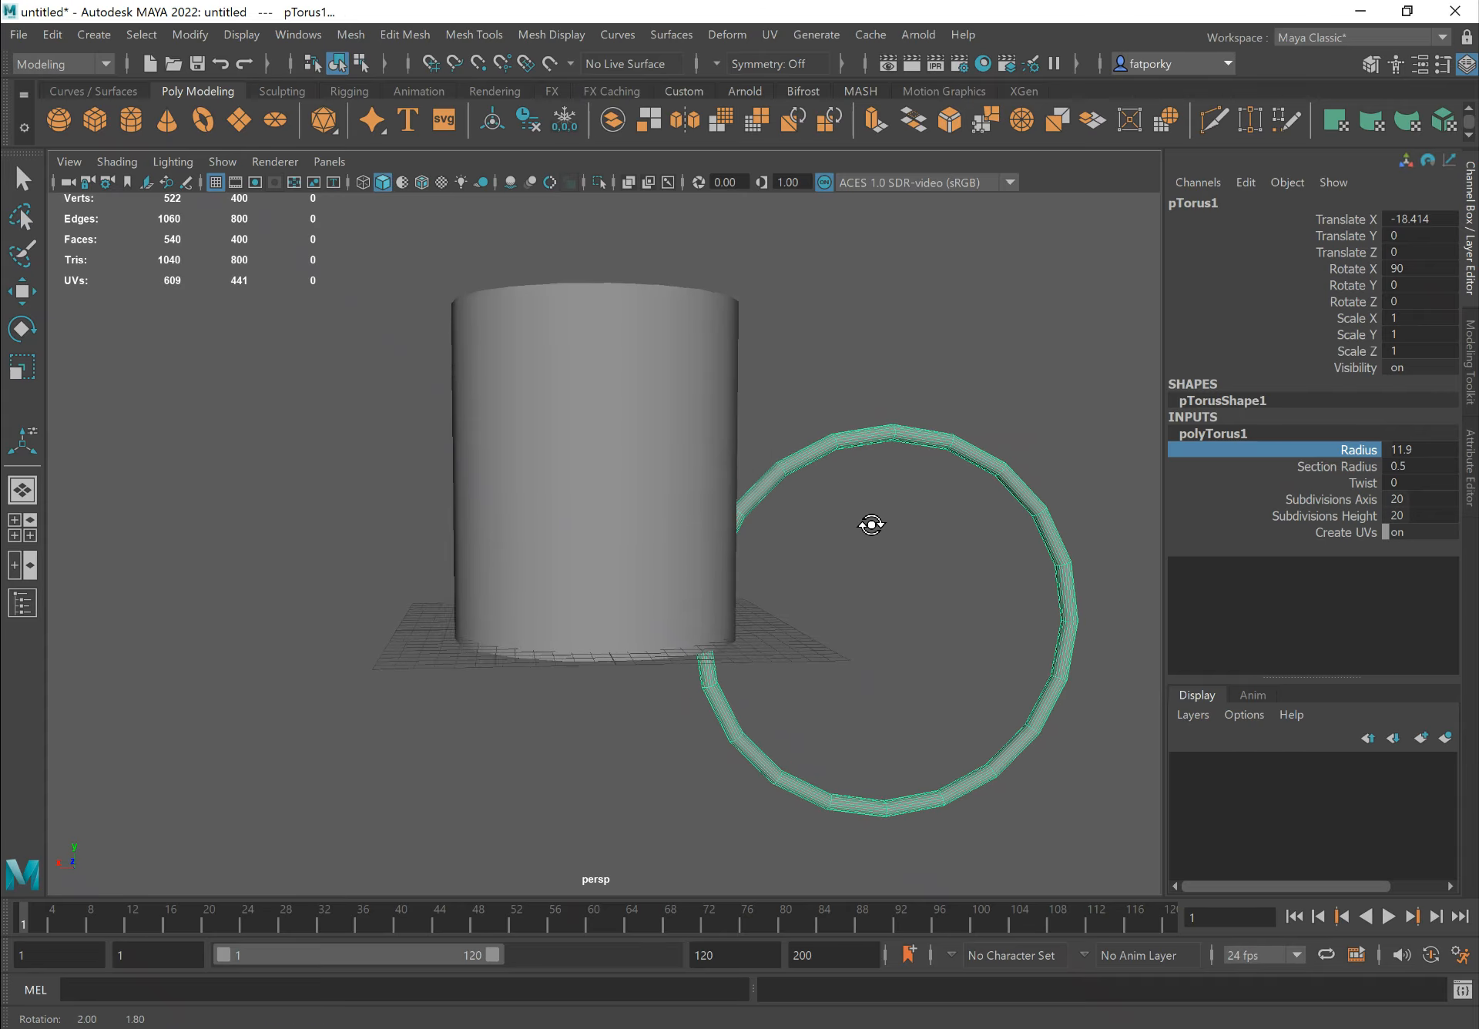
{"action": "left_click_drag", "start_coordinate": [871, 525], "coordinate": [875, 535], "text": "alt"}
{"action": "middle_click_drag", "start_coordinate": [913, 561], "coordinate": [890, 556]}
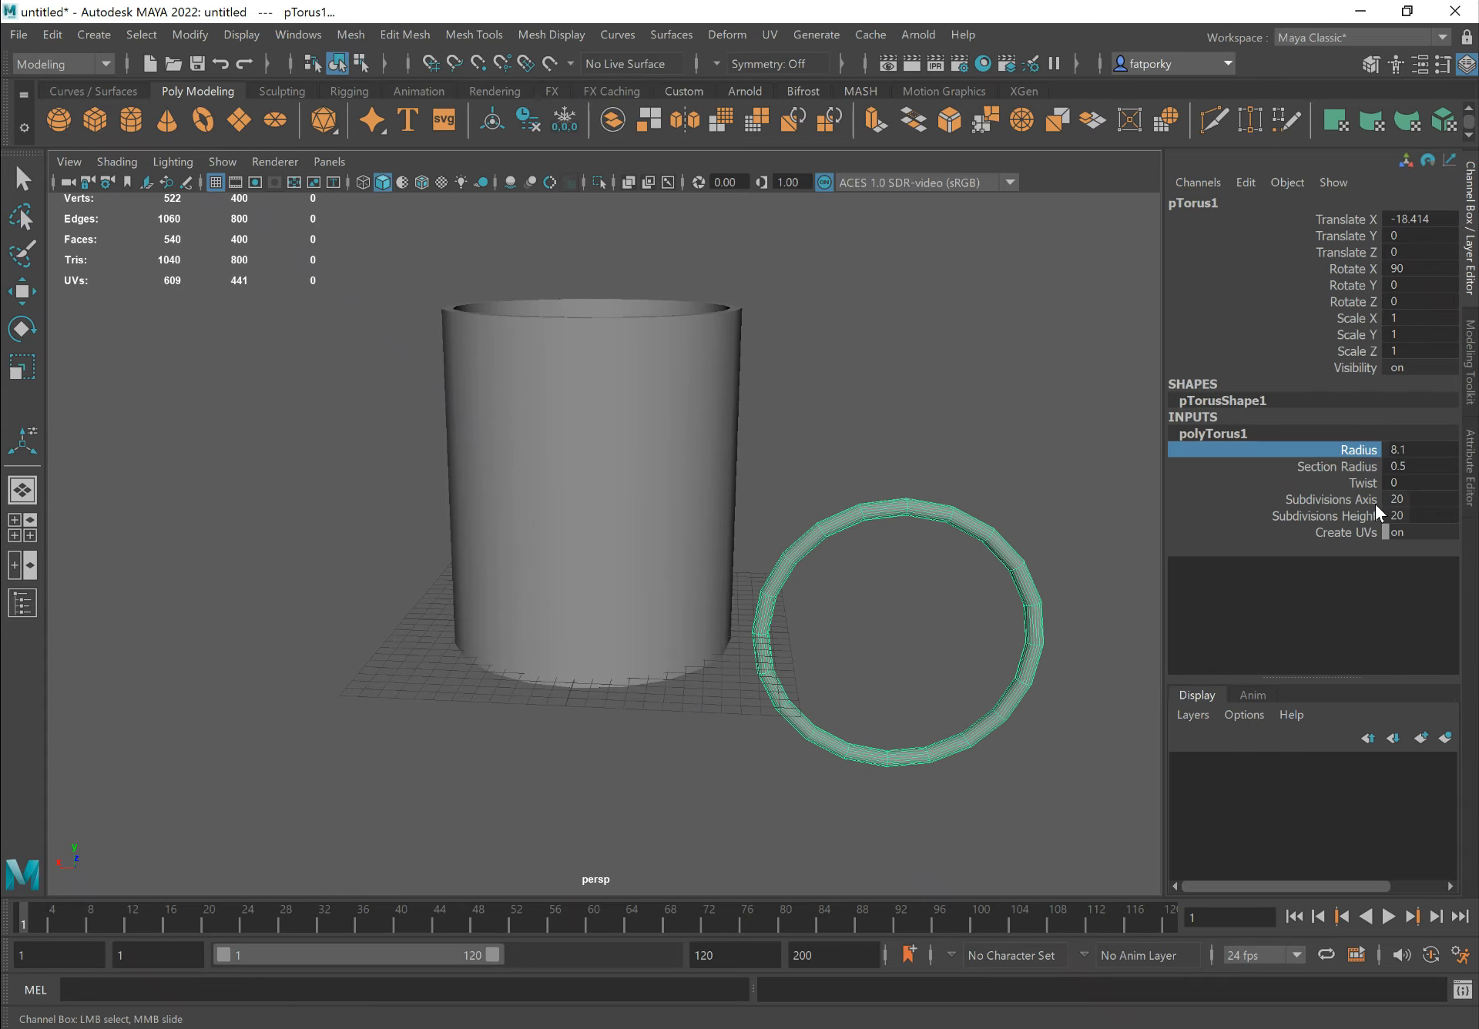
Set the torus's Section Radius to 1 and move it into the cup's side at about Translate X -8.439, Y 9.697
{"action": "left_click", "coordinate": [1368, 467]}
{"action": "middle_click_drag", "start_coordinate": [852, 495], "coordinate": [859, 496]}
{"action": "mouse_move", "coordinate": [865, 501]}
{"action": "left_mouse_down", "text": "alt"}
{"action": "mouse_move", "coordinate": [809, 505]}
{"action": "mouse_move", "coordinate": [808, 413]}
{"action": "mouse_move", "coordinate": [661, 394]}
{"action": "mouse_move", "coordinate": [802, 505]}
{"action": "mouse_move", "coordinate": [847, 500]}
{"action": "left_mouse_up", "text": "alt"}
{"action": "key", "text": "w"}
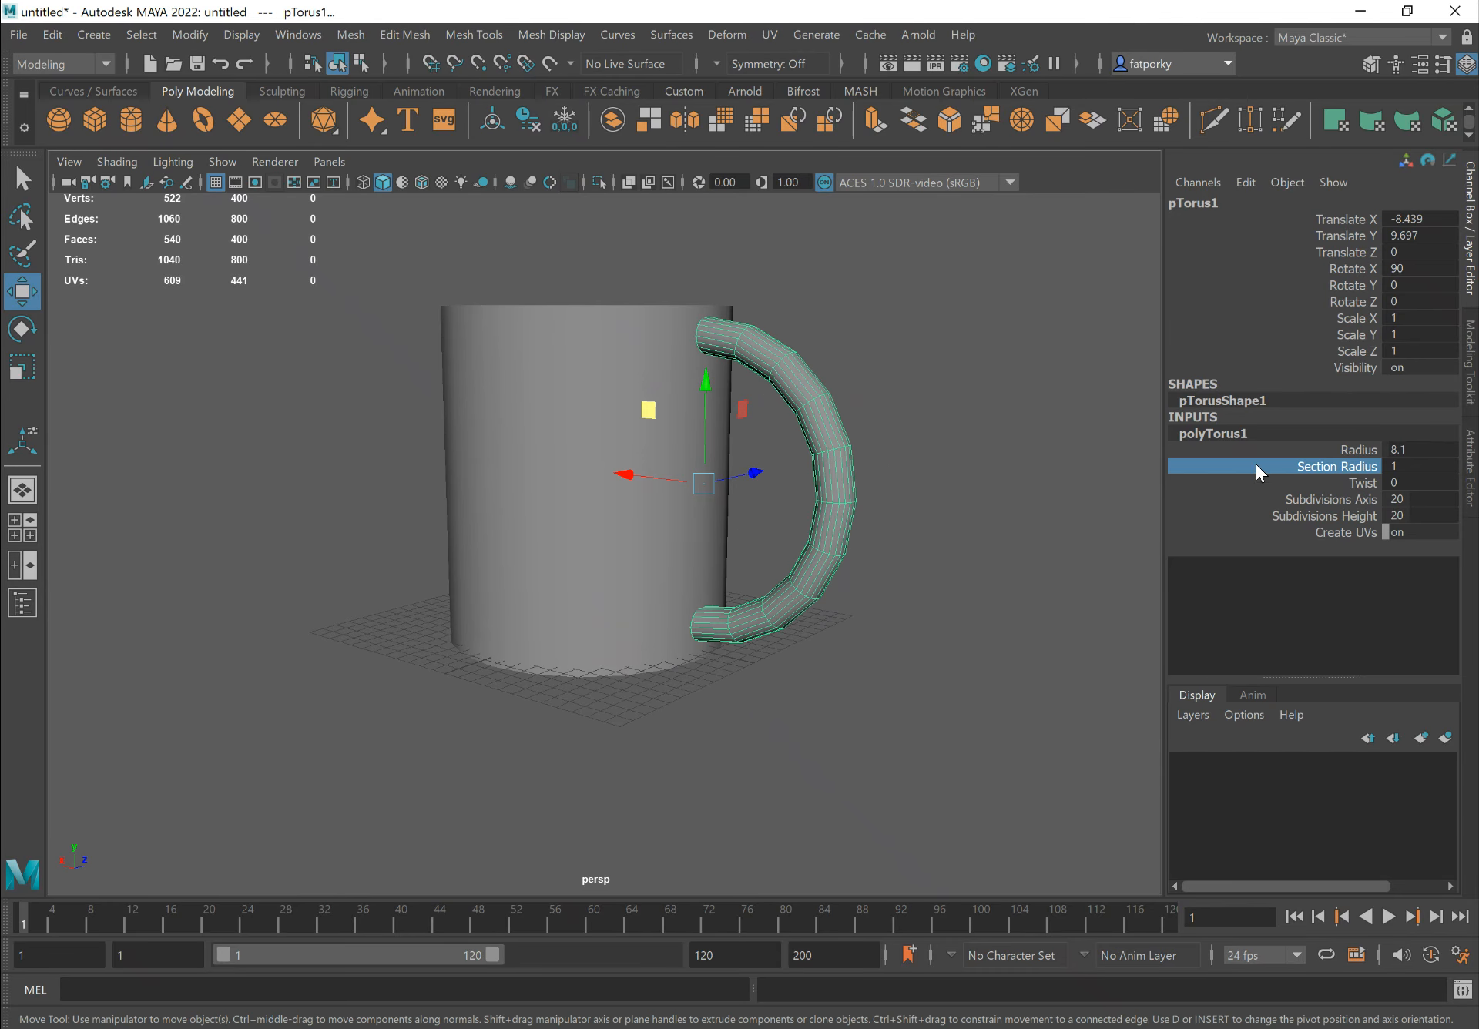
{"action": "mouse_move", "coordinate": [852, 420]}
{"action": "left_mouse_down", "text": "alt"}
{"action": "mouse_move", "coordinate": [925, 466]}
{"action": "mouse_move", "coordinate": [934, 426]}
{"action": "mouse_move", "coordinate": [858, 417]}
{"action": "left_mouse_up", "text": "alt"}
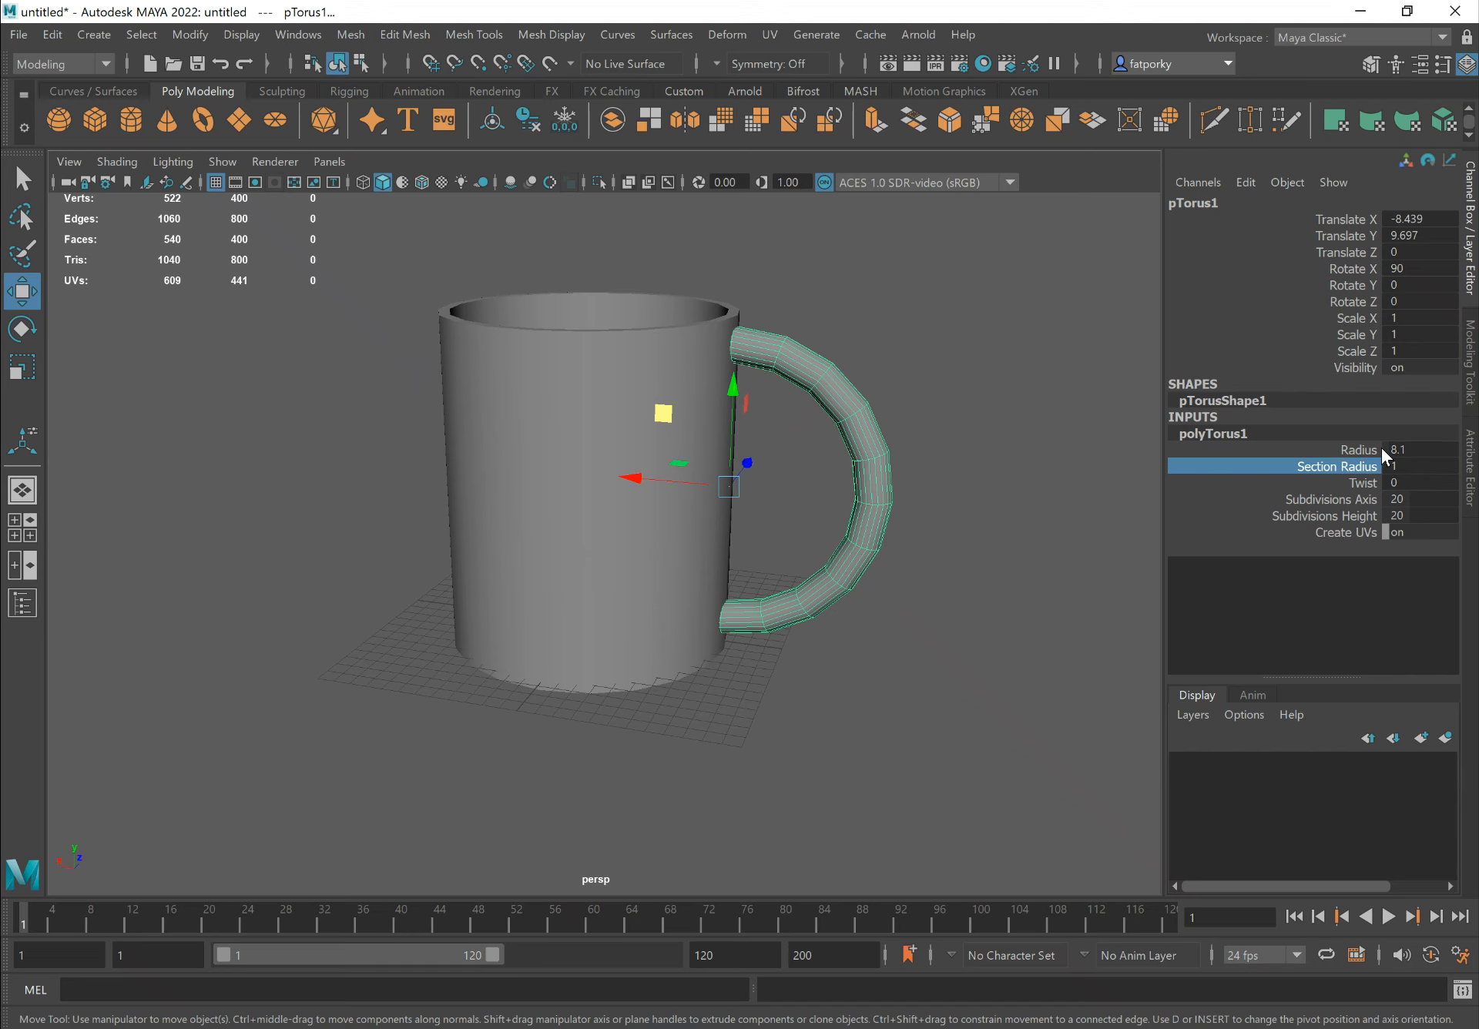
Reduce the Radius of the torus handle to 6.4 so it suits the cup's height
{"action": "left_click", "coordinate": [1355, 450]}
{"action": "middle_click_drag", "start_coordinate": [996, 453], "coordinate": [983, 452]}
{"action": "left_click_drag", "start_coordinate": [984, 452], "coordinate": [818, 447], "text": "alt"}
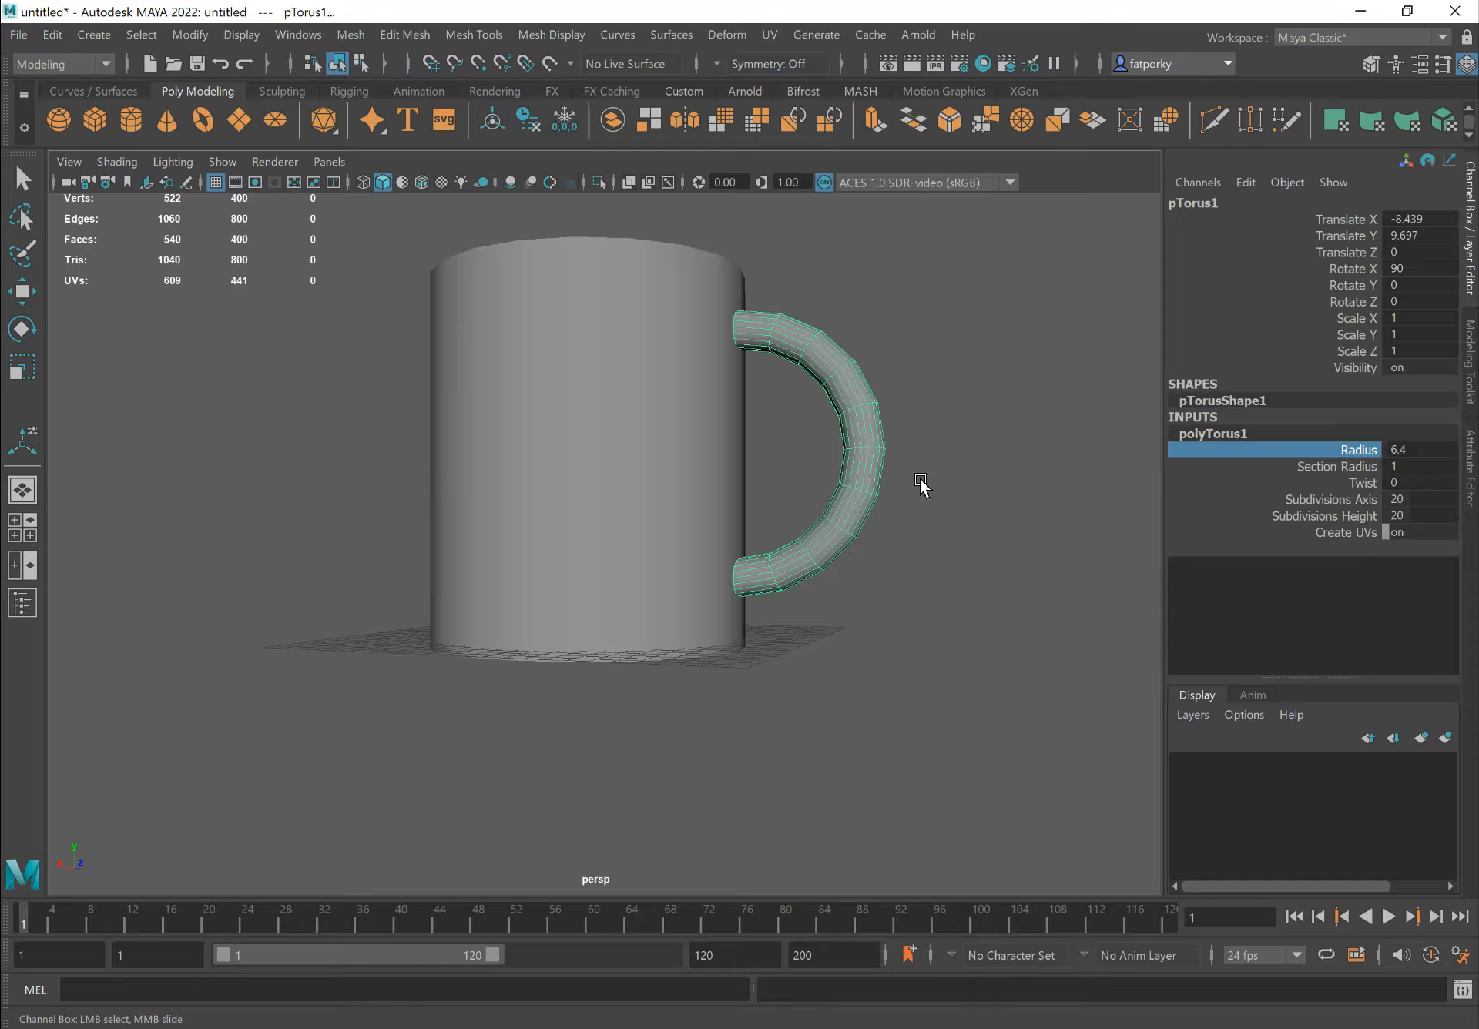
{"action": "left_click_drag", "start_coordinate": [875, 439], "coordinate": [786, 443], "text": "alt"}
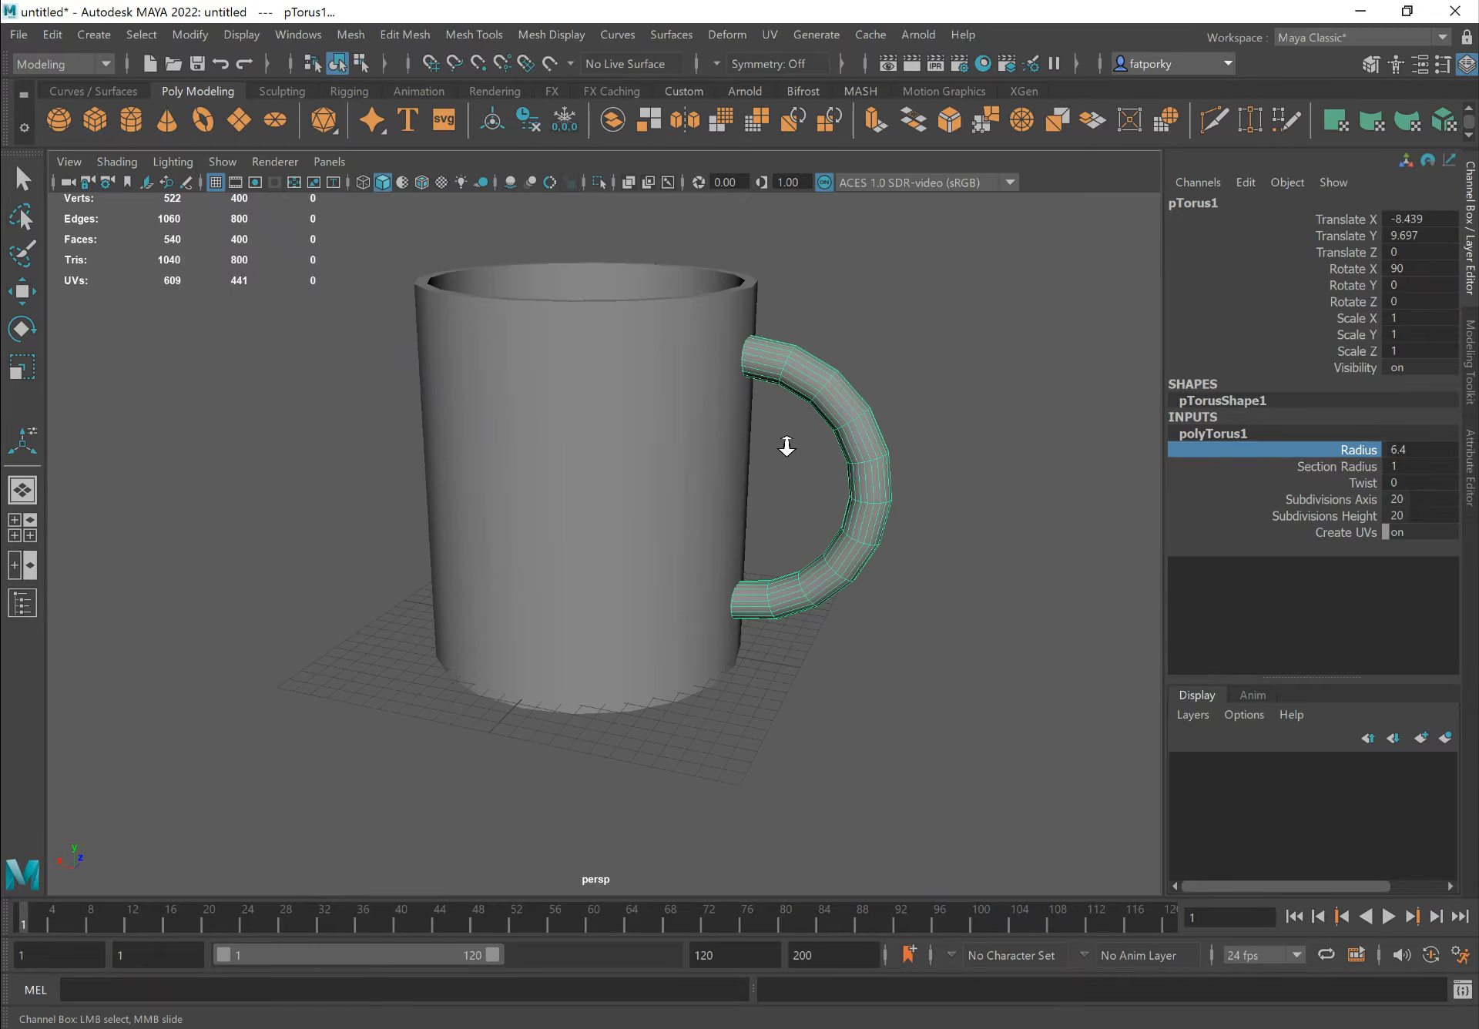
Lower the torus handle's Subdivisions Height to 8
{"action": "right_click_drag", "start_coordinate": [786, 442], "coordinate": [921, 442], "text": "alt"}
{"action": "left_click_drag", "start_coordinate": [921, 442], "coordinate": [713, 570], "text": "alt"}
{"action": "right_click_drag", "start_coordinate": [713, 566], "coordinate": [805, 565], "text": "alt"}
{"action": "left_click_drag", "start_coordinate": [806, 564], "coordinate": [865, 501], "text": "alt"}
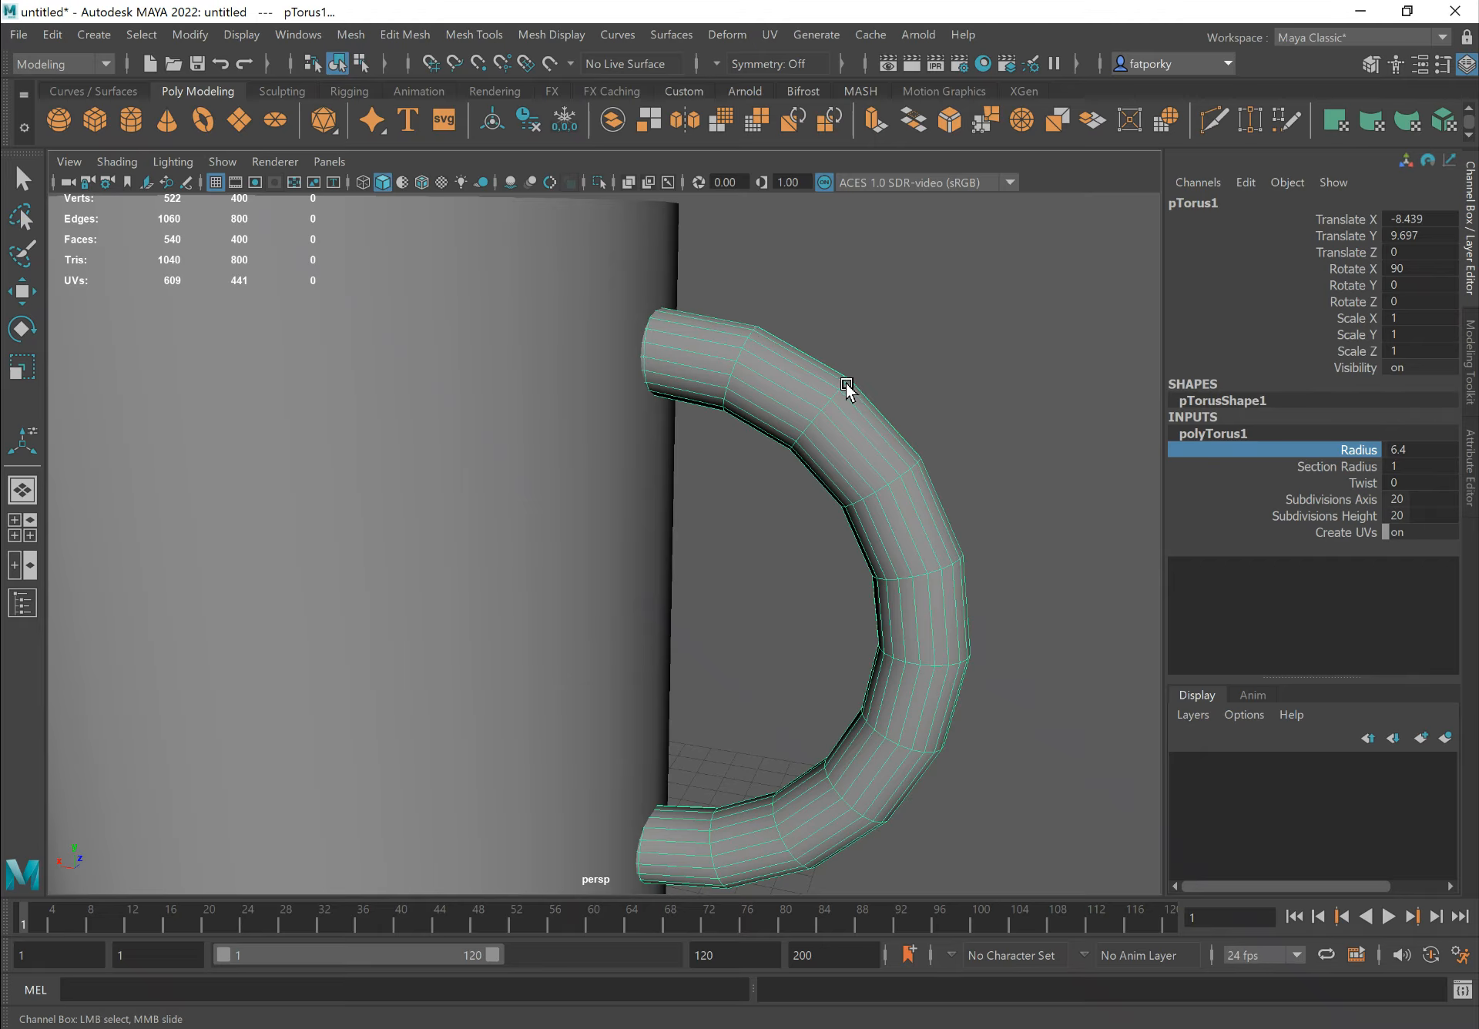
{"action": "left_click", "coordinate": [1355, 516]}
{"action": "middle_click_drag", "start_coordinate": [1017, 386], "coordinate": [943, 392]}
{"action": "double_click", "coordinate": [1394, 515]}
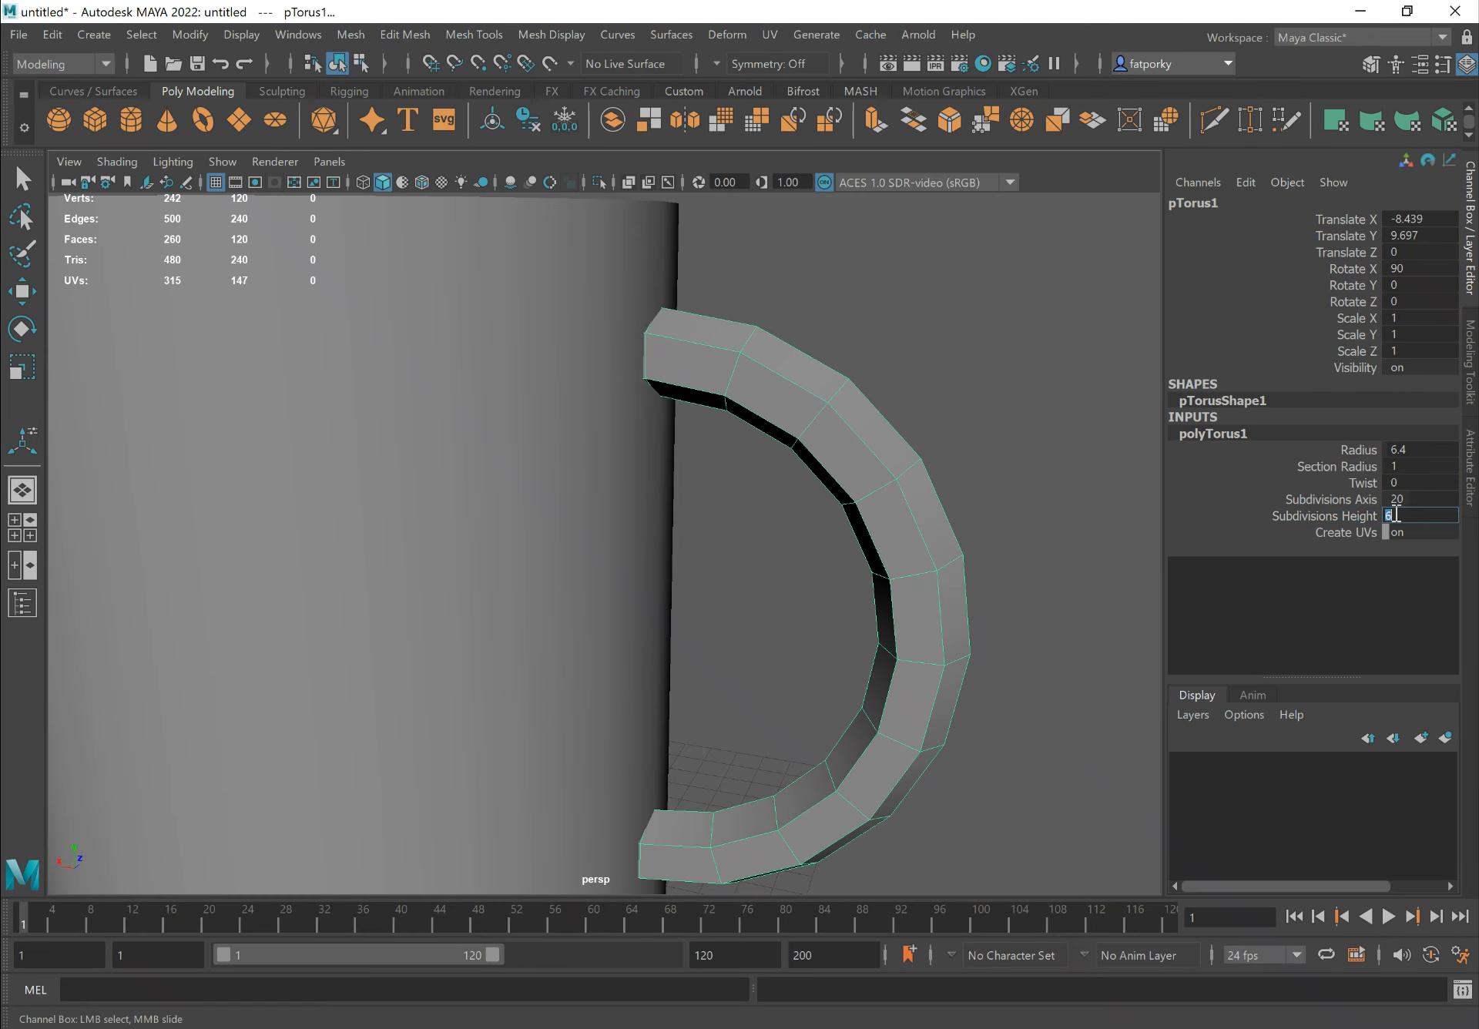
{"action": "type", "text": "8"}
{"action": "key", "text": "Return"}
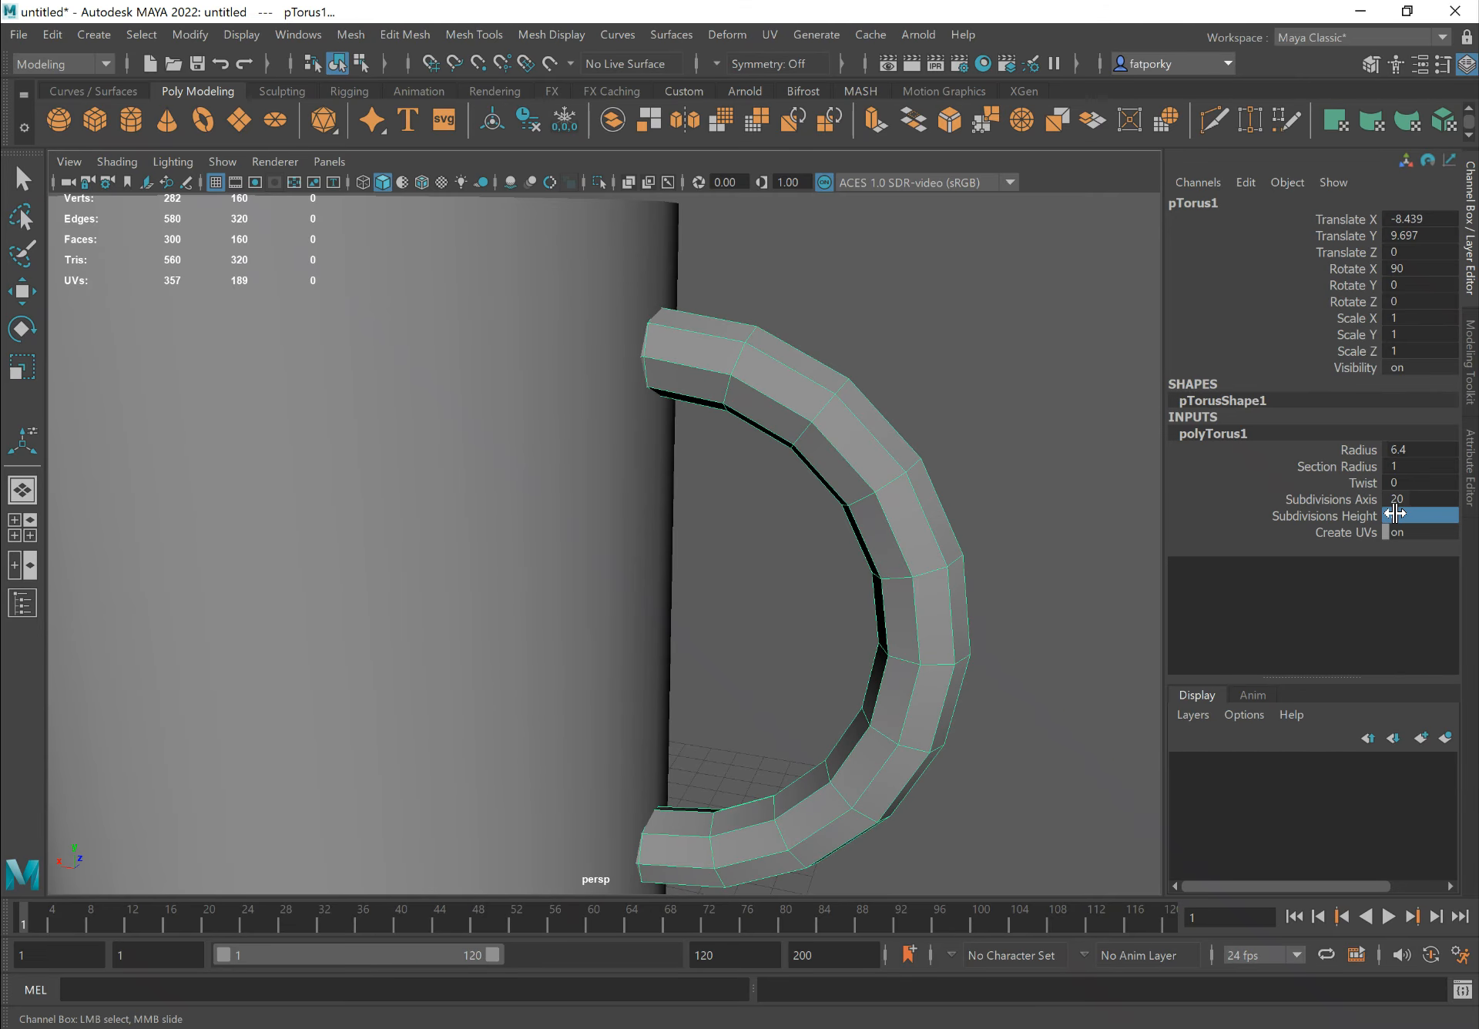
Move the torus along X away from the cup, to a Translate X of about -17.389
{"action": "left_click_drag", "start_coordinate": [819, 448], "coordinate": [785, 450], "text": "alt"}
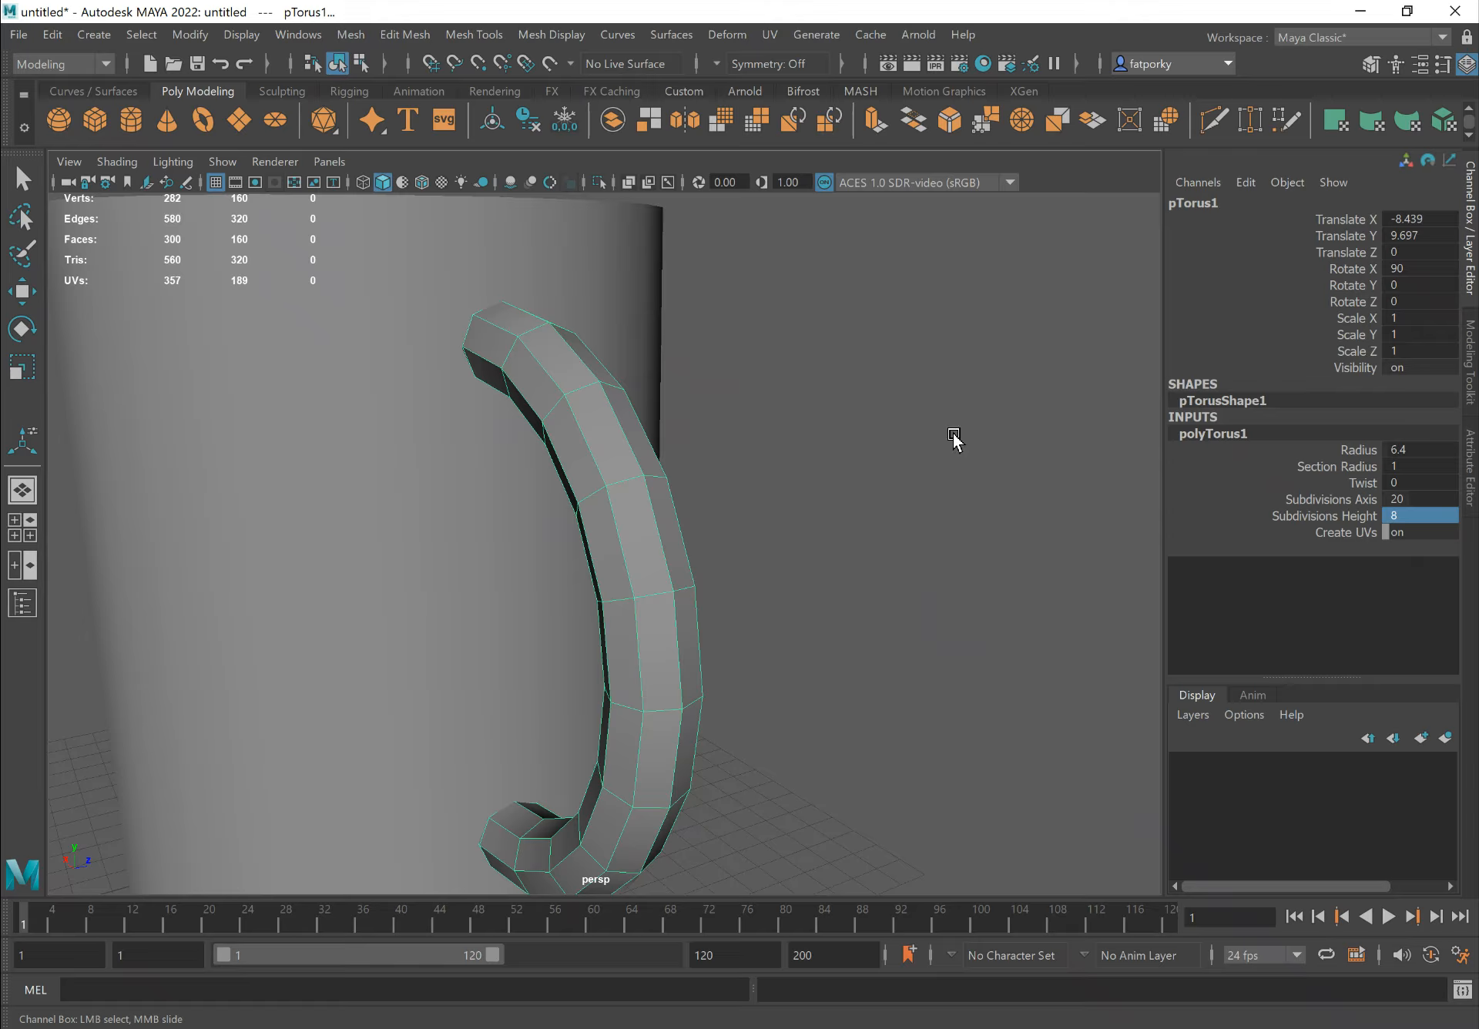
{"action": "right_click_drag", "start_coordinate": [912, 489], "coordinate": [693, 464], "text": "alt"}
{"action": "left_click_drag", "start_coordinate": [693, 463], "coordinate": [778, 464], "text": "alt"}
{"action": "right_click_drag", "start_coordinate": [778, 463], "coordinate": [717, 465], "text": "alt"}
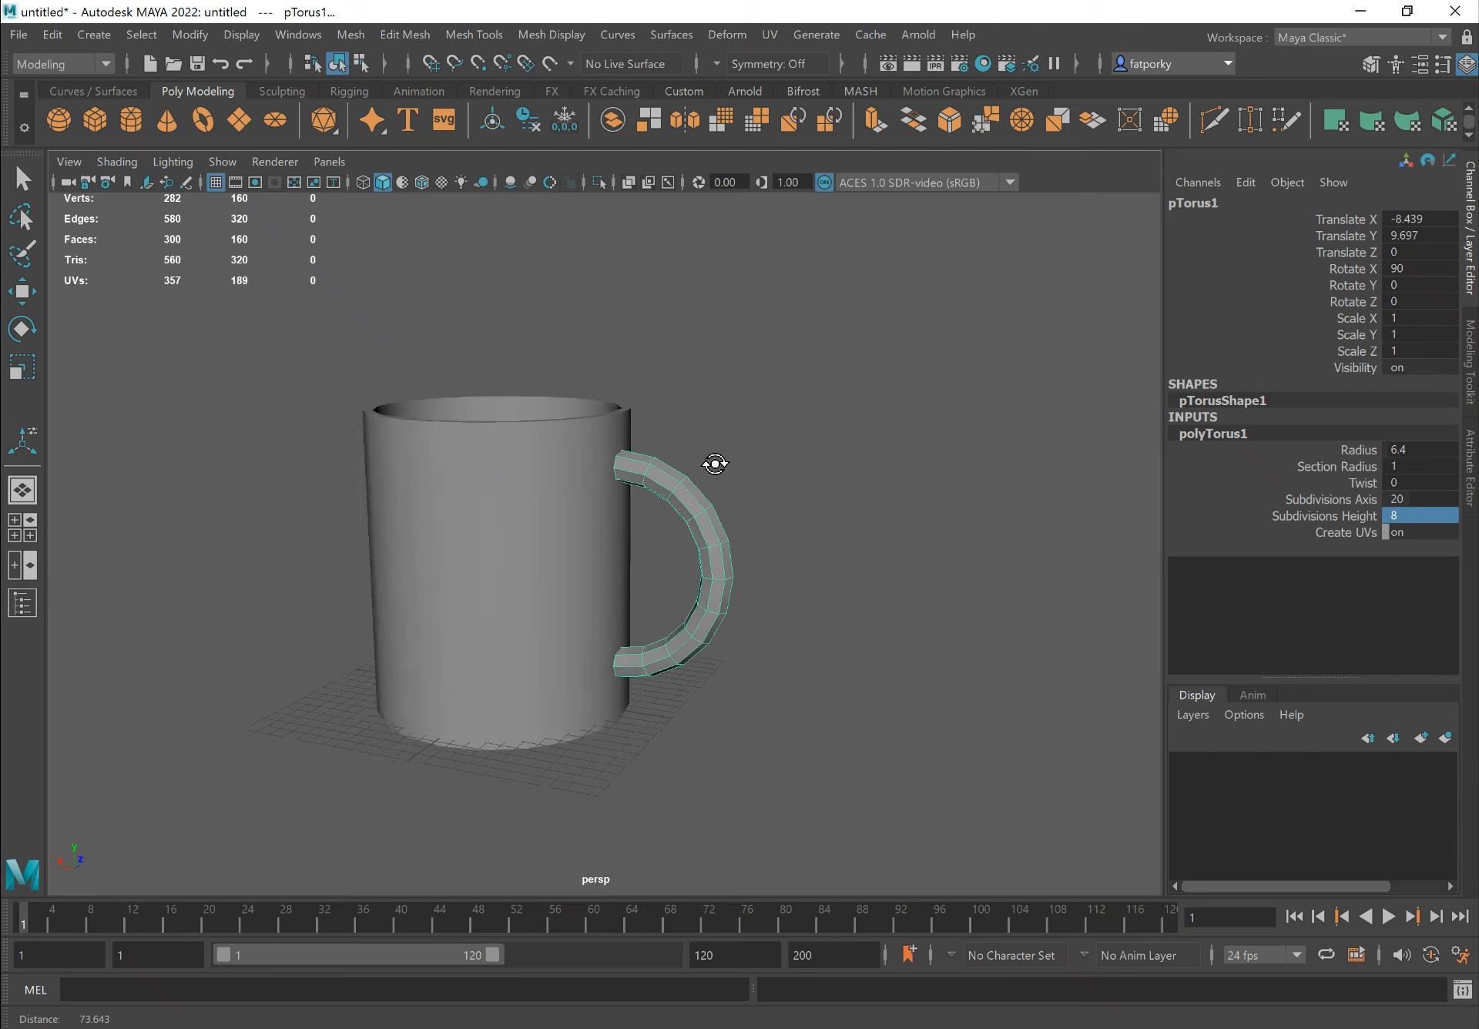
{"action": "left_click_drag", "start_coordinate": [717, 465], "coordinate": [722, 543], "text": "alt"}
{"action": "key", "text": "w"}
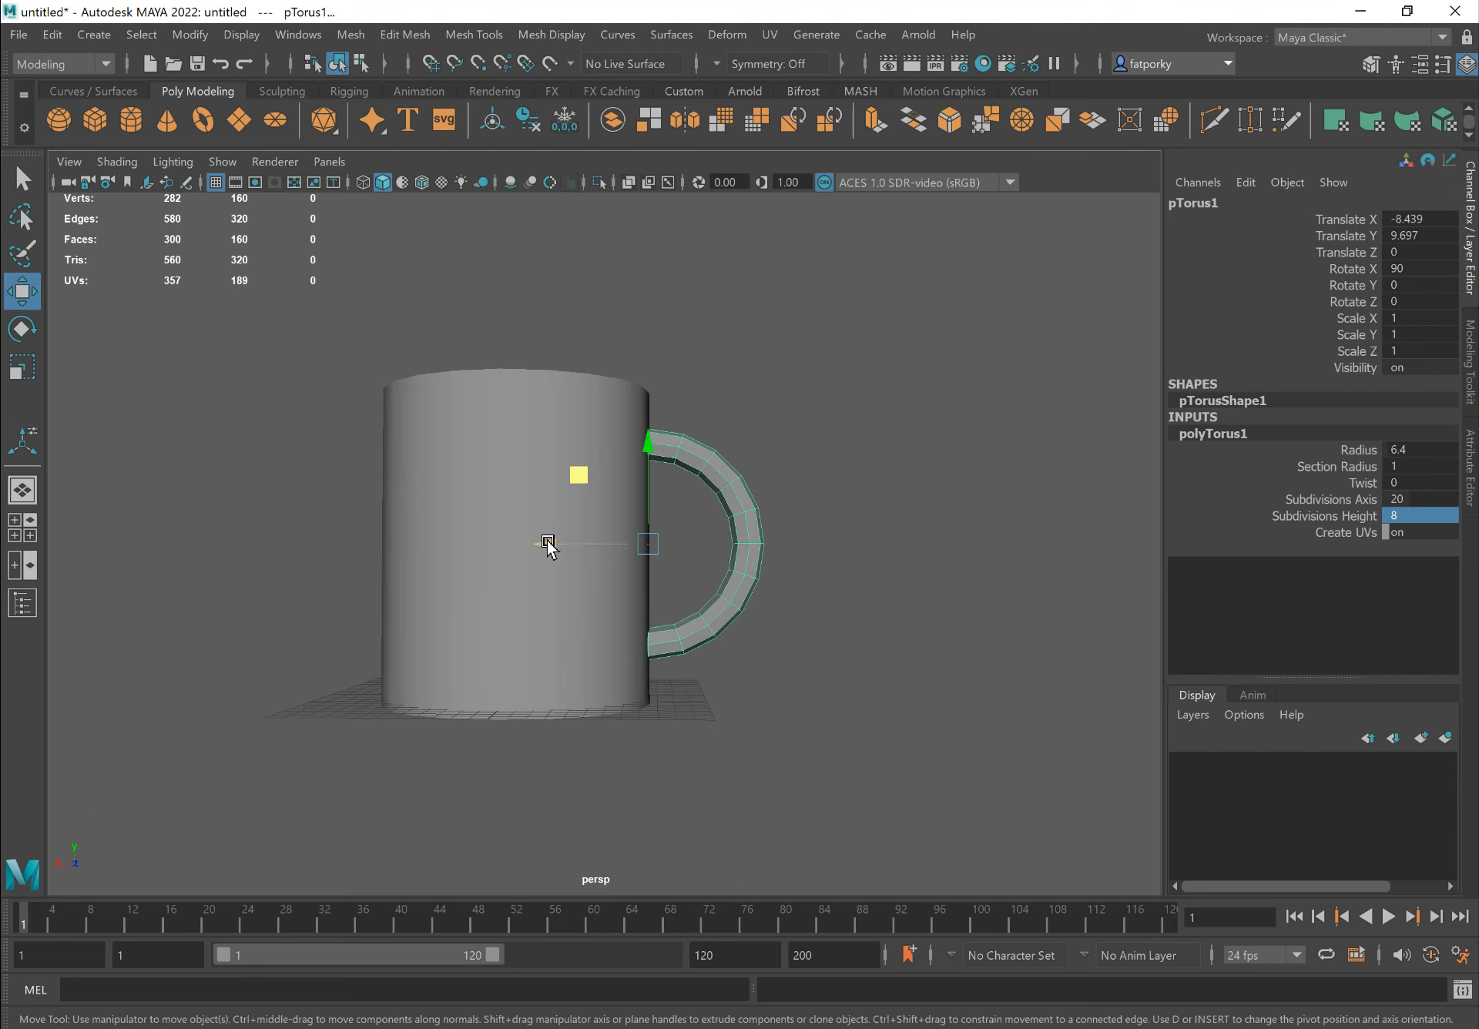
{"action": "left_click_drag", "start_coordinate": [548, 545], "coordinate": [701, 549]}
{"action": "left_click_drag", "start_coordinate": [839, 593], "coordinate": [848, 588], "text": "alt"}
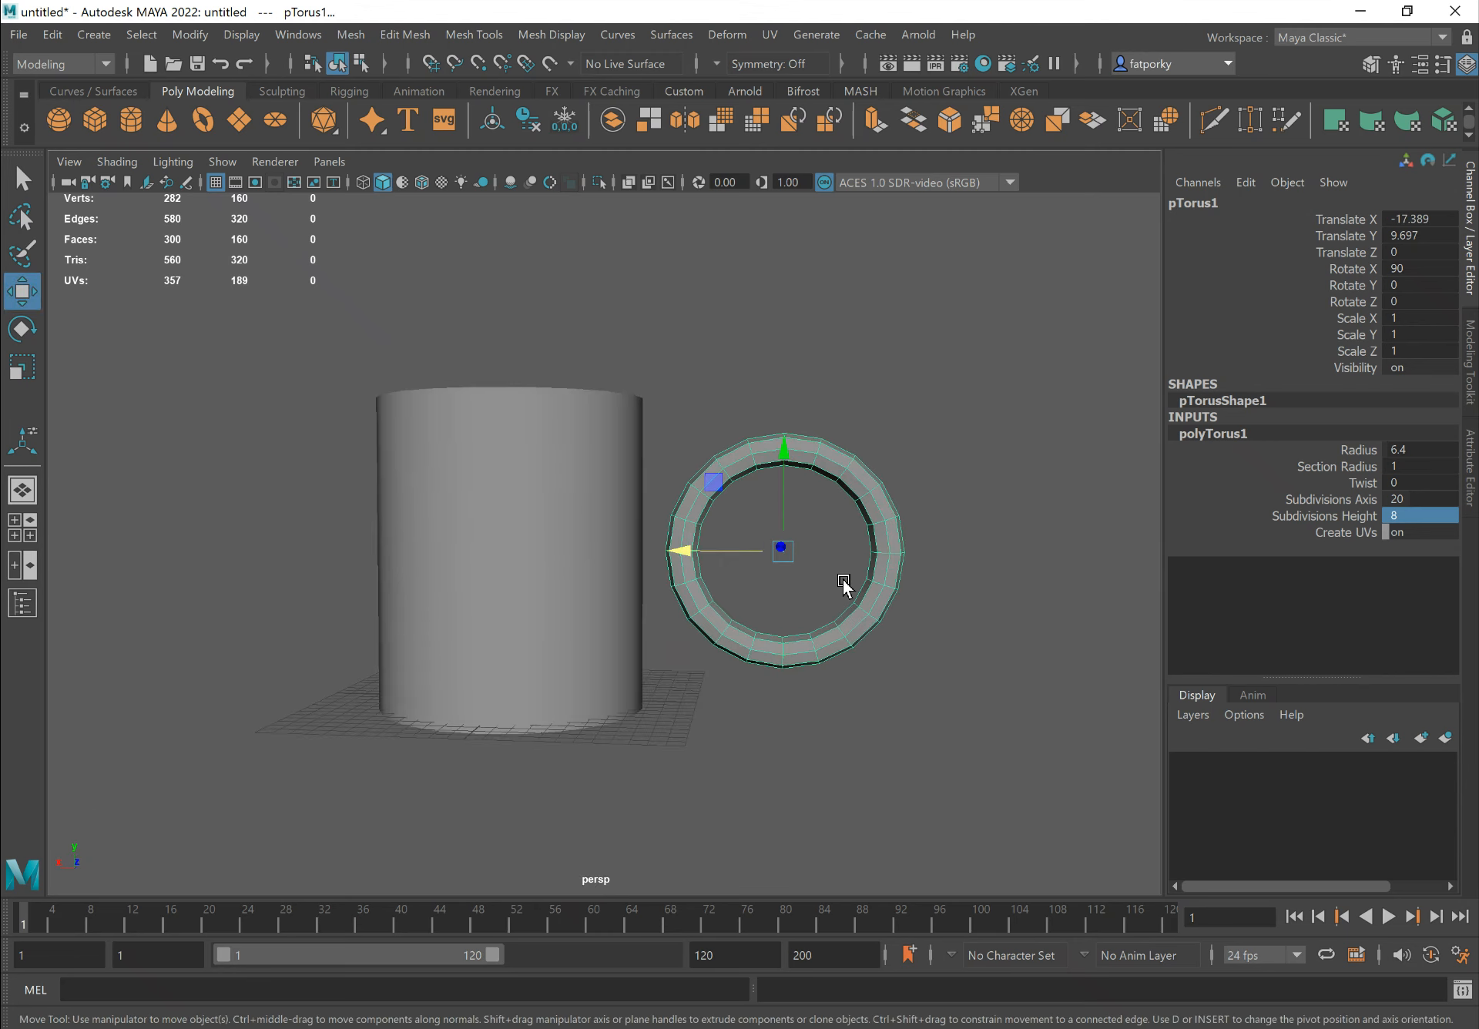
Activate the Select tool, view the model in the four-view layout and the front view, and return to the perspective view
{"action": "key", "text": "q"}
{"action": "left_click_drag", "start_coordinate": [700, 548], "coordinate": [836, 566], "text": "alt"}
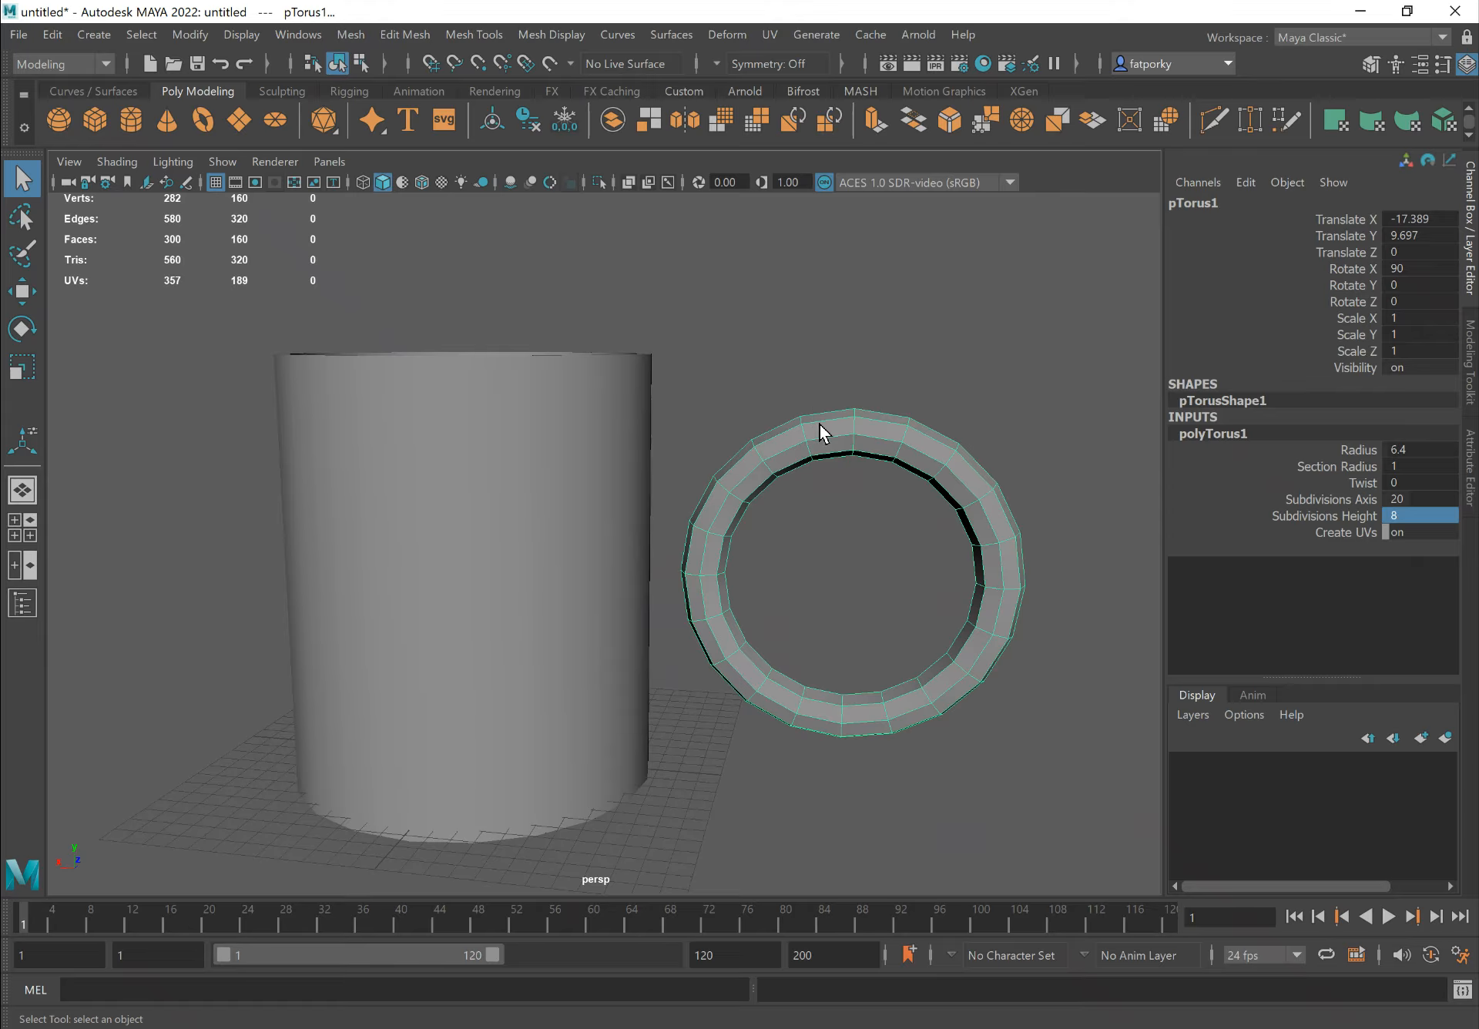
{"action": "mouse_move", "coordinate": [820, 426]}
{"action": "left_mouse_down", "text": "alt"}
{"action": "mouse_move", "coordinate": [828, 506]}
{"action": "mouse_move", "coordinate": [811, 418]}
{"action": "left_mouse_up", "text": "alt"}
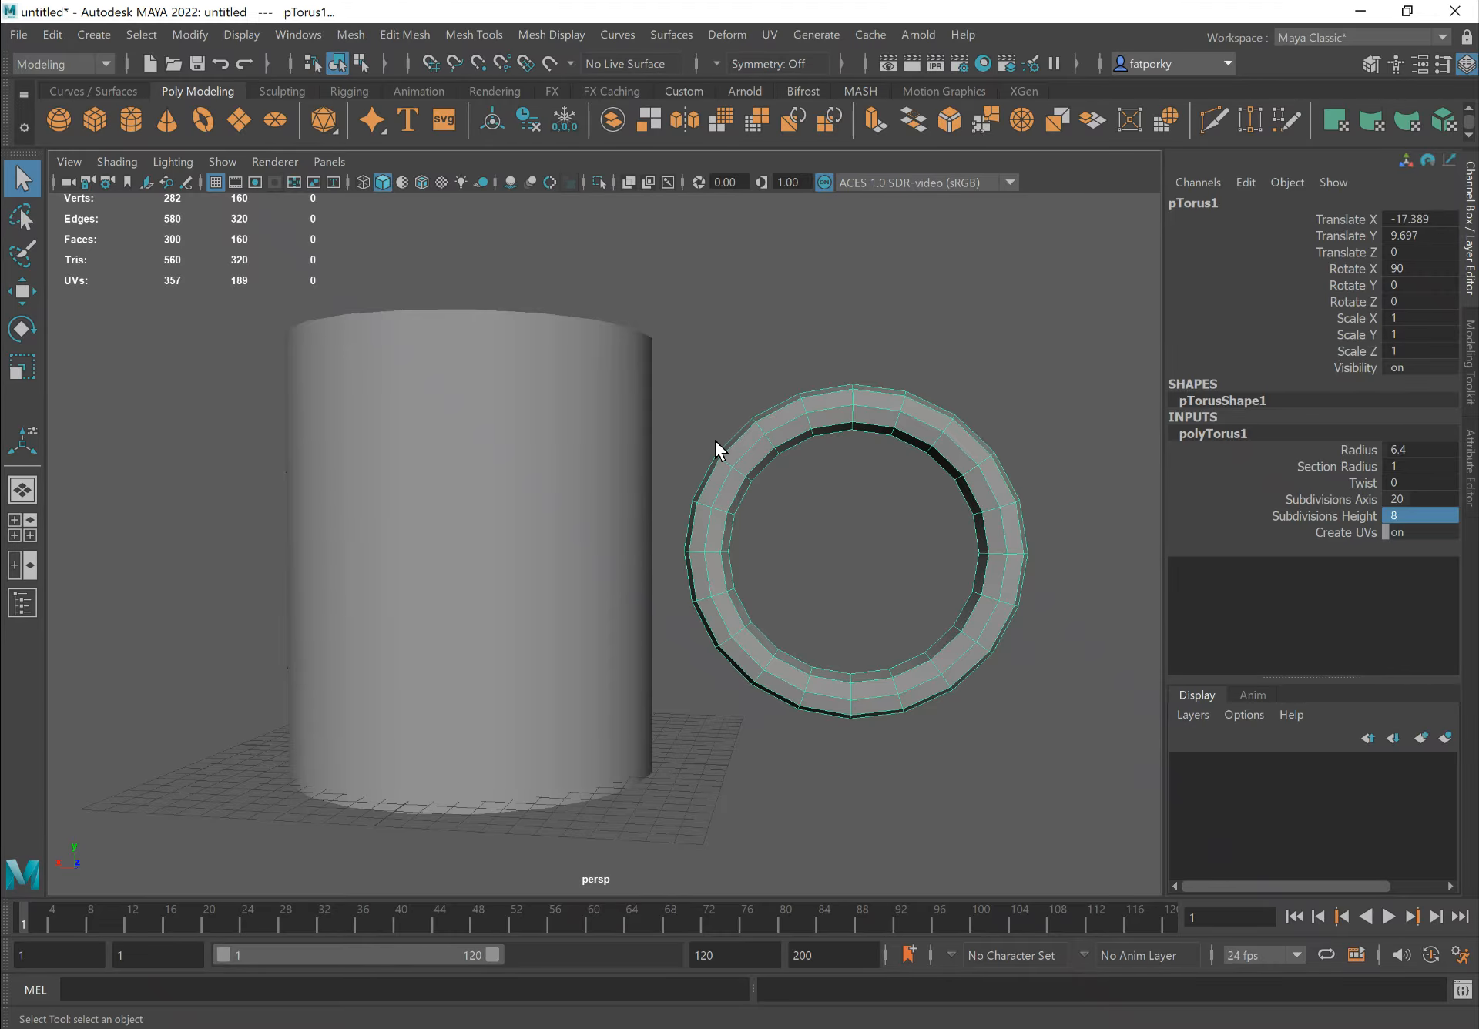
{"action": "left_click_drag", "start_coordinate": [825, 503], "coordinate": [825, 507], "text": "alt"}
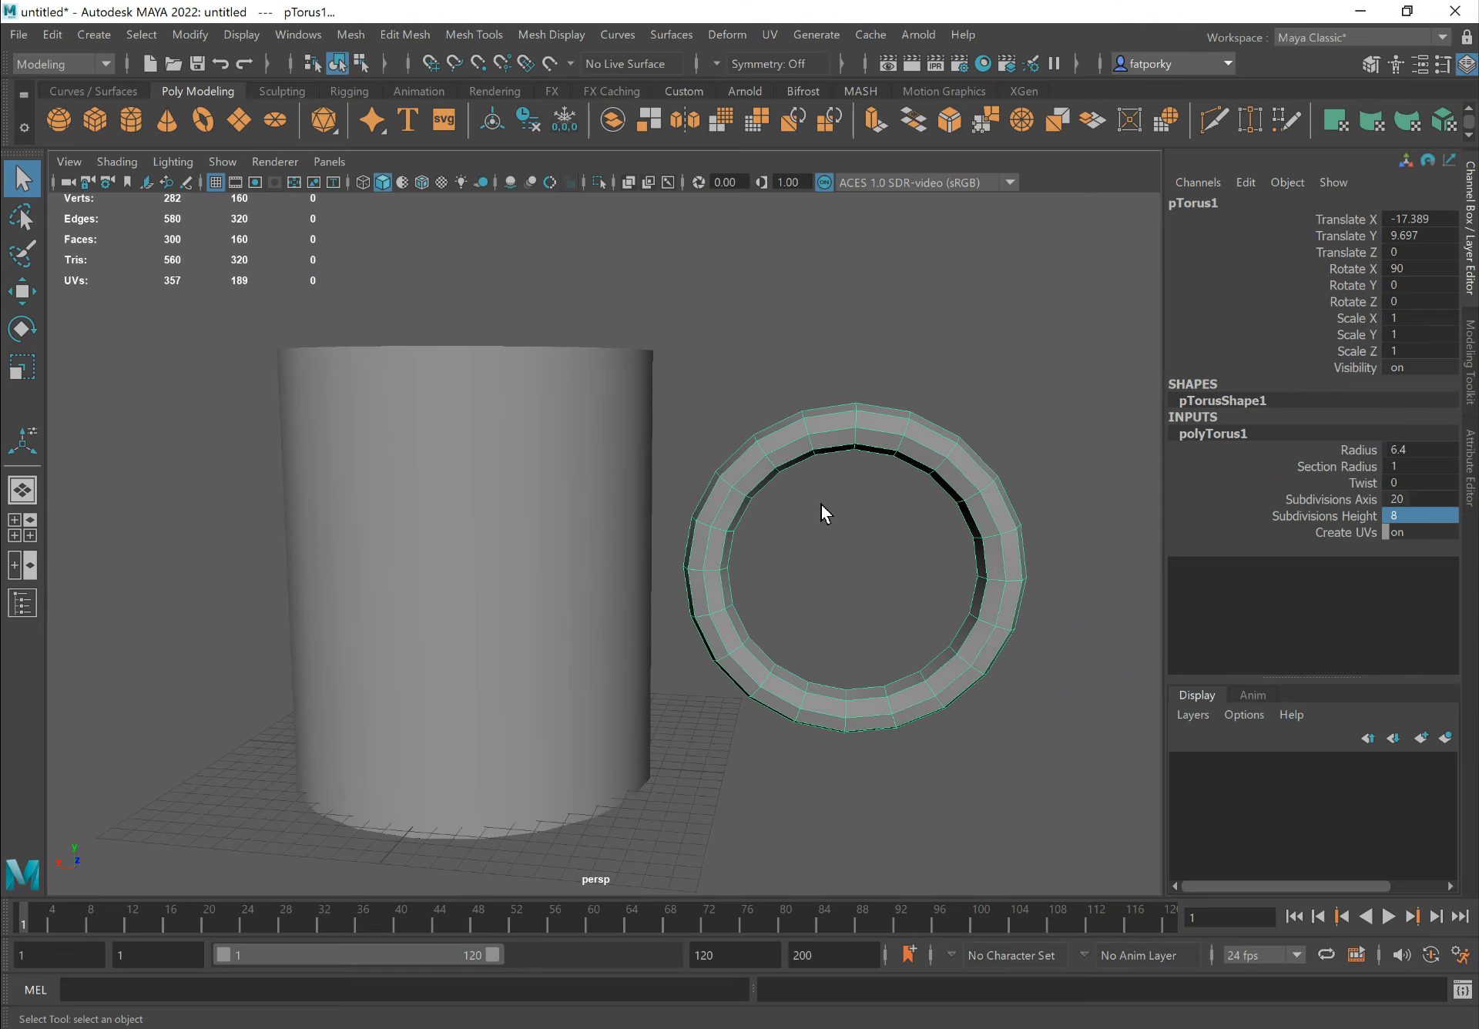
{"action": "key", "text": "space"}
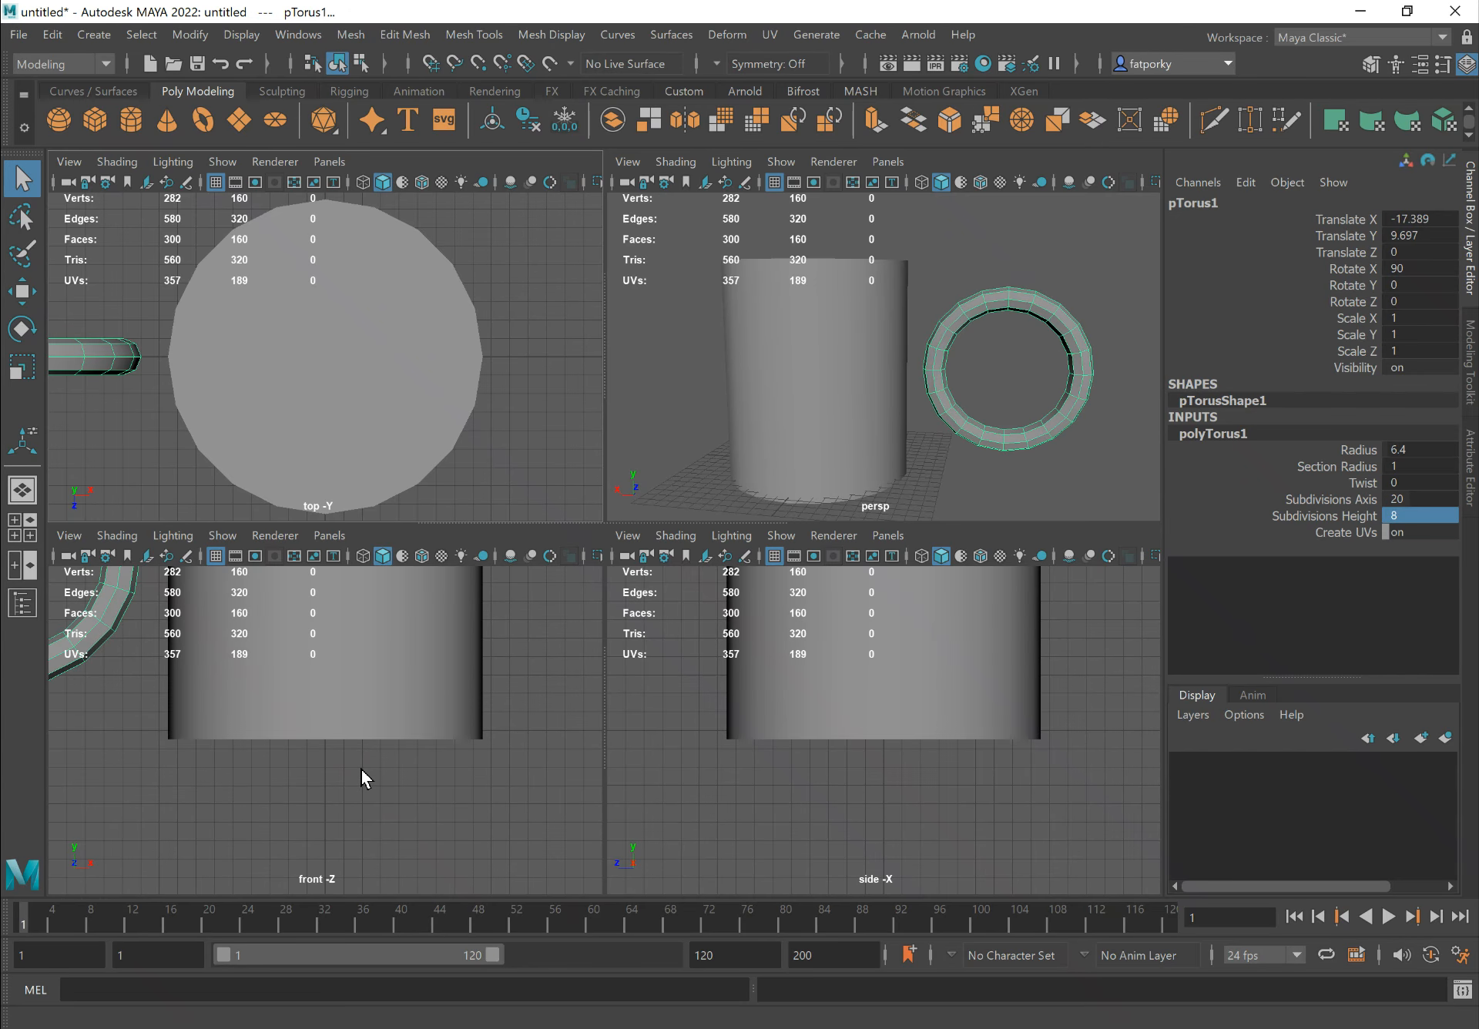
{"action": "key", "text": "space"}
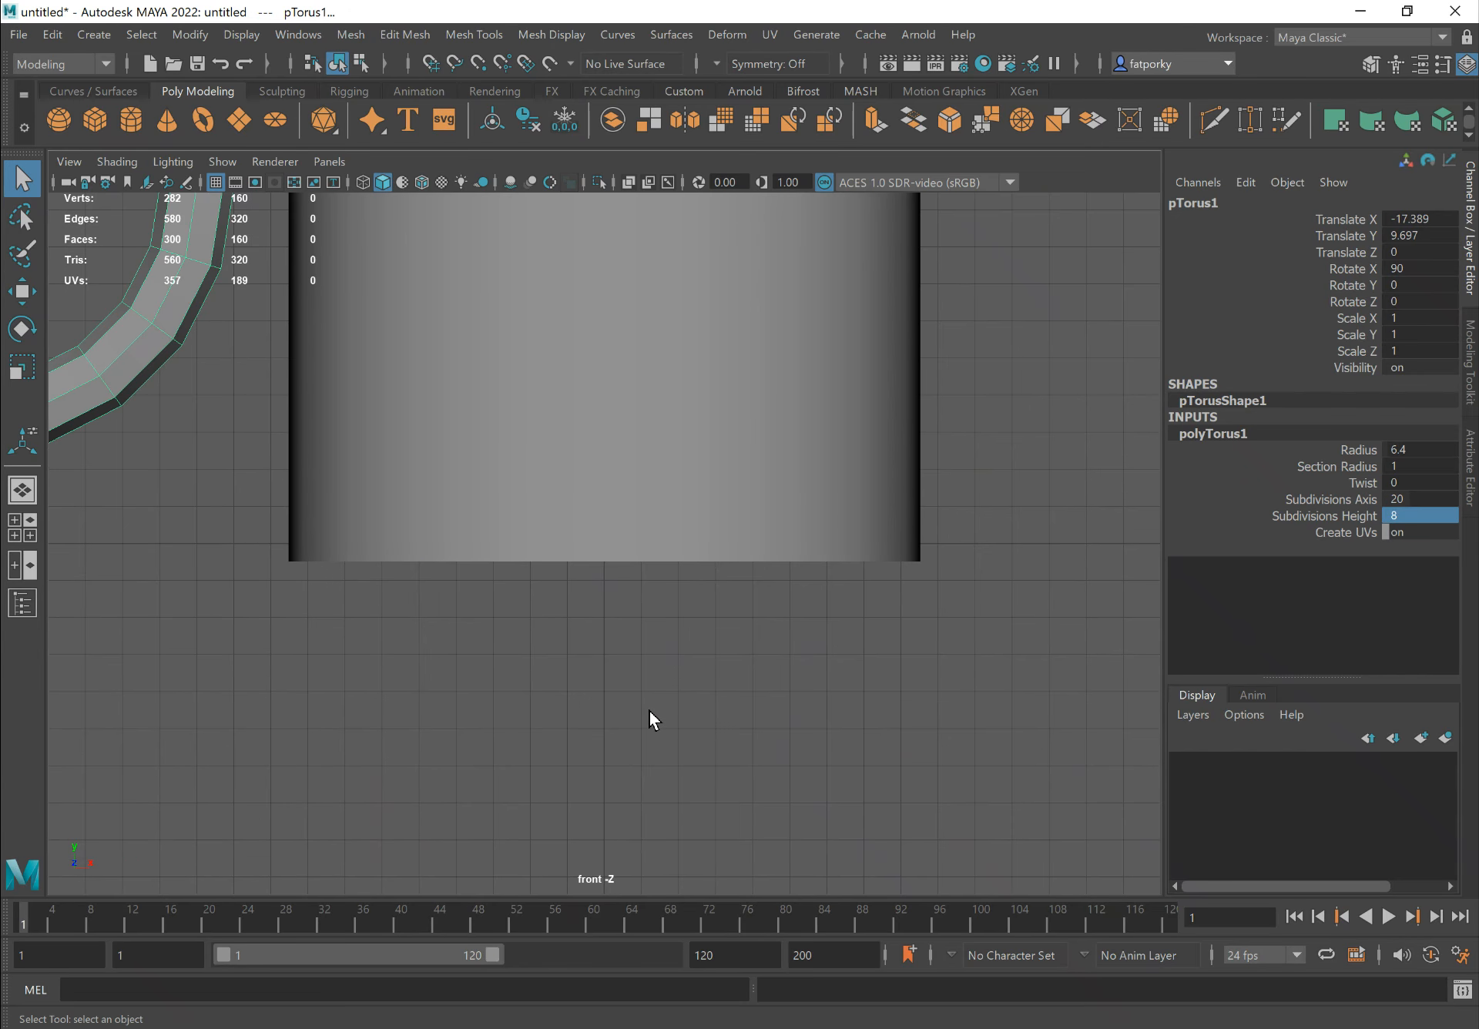
{"action": "key", "text": "space"}
{"action": "key", "text": "space"}
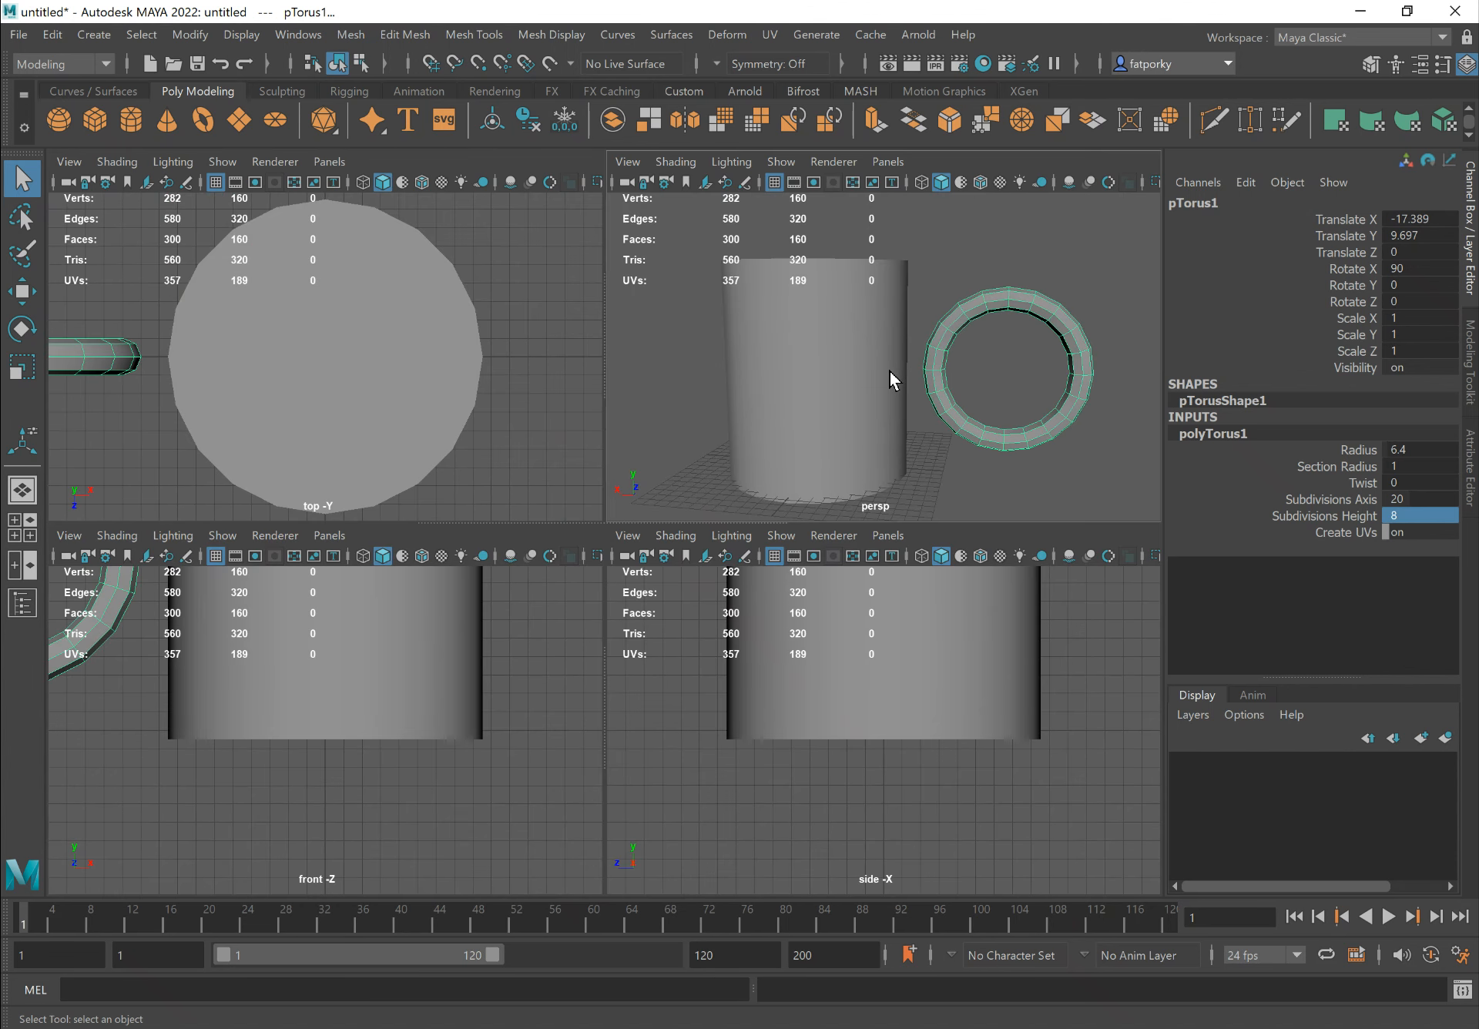
{"action": "left_click_drag", "start_coordinate": [899, 475], "coordinate": [838, 486], "text": "alt"}
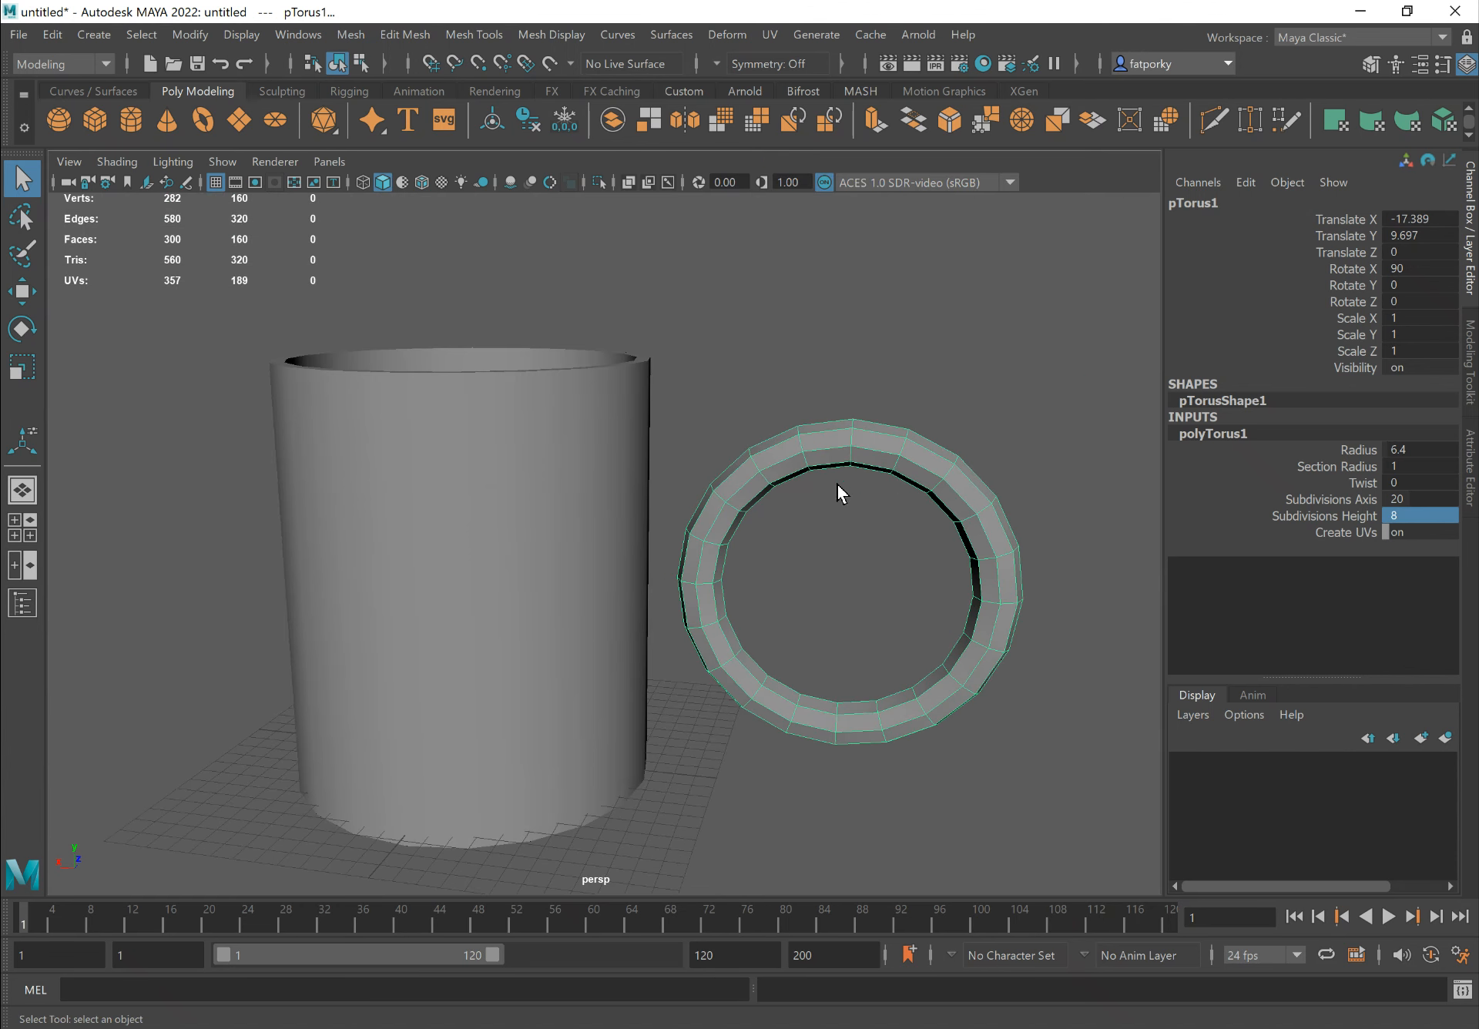
Set the viewport to the persp camera and deselect the torus
{"action": "left_click", "coordinate": [335, 165]}
{"action": "mouse_move", "coordinate": [379, 223]}
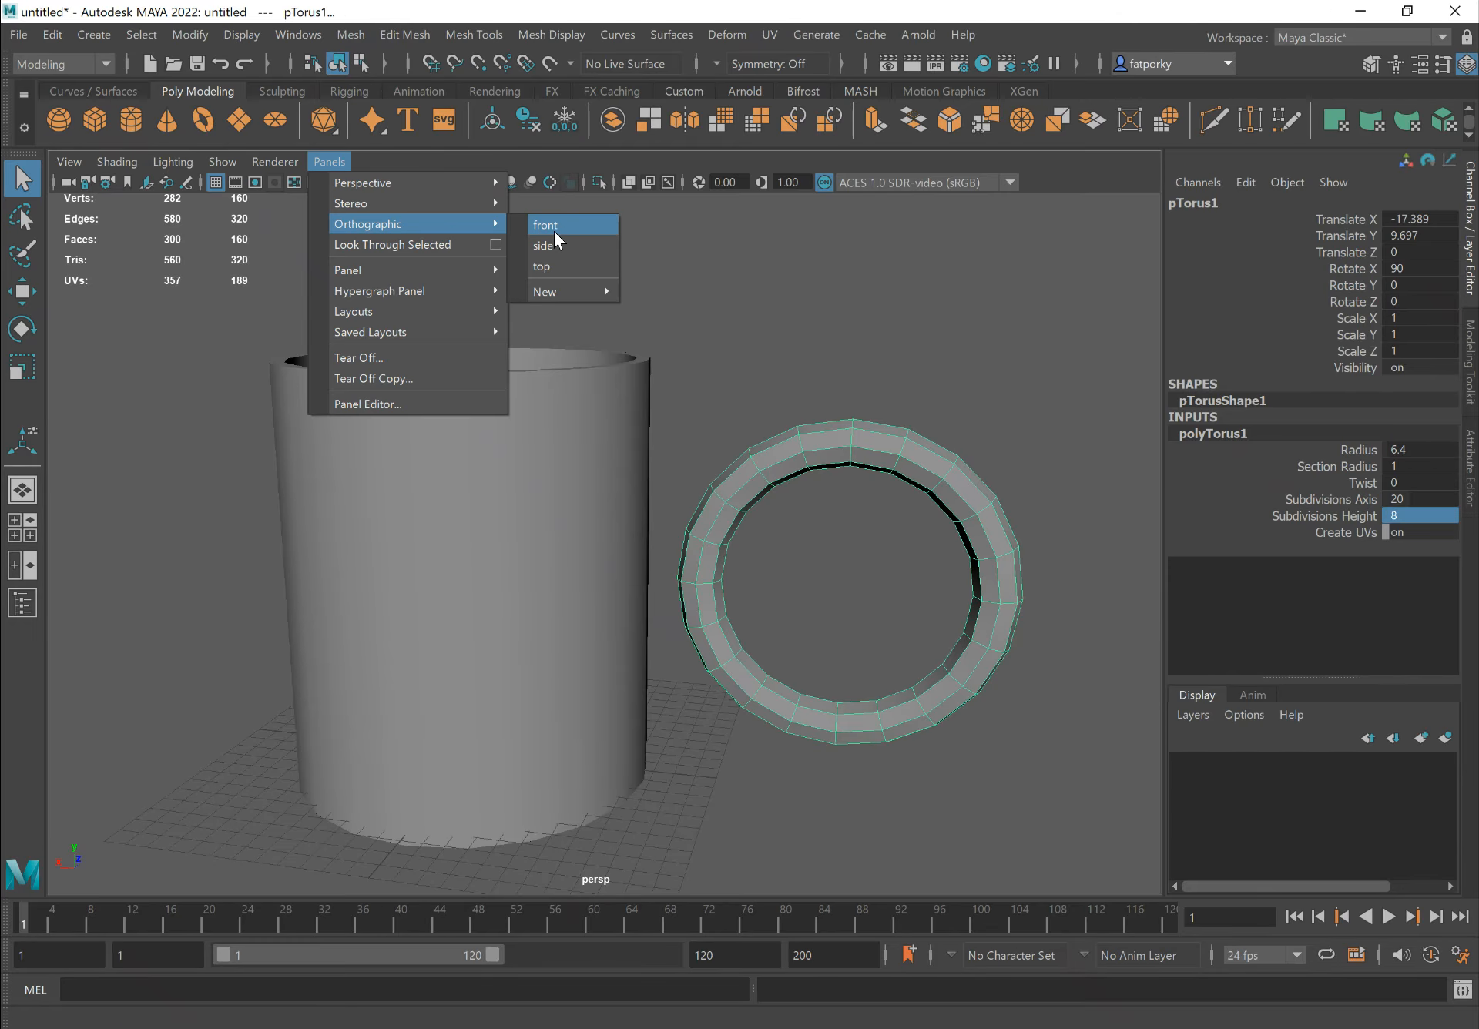
{"action": "mouse_move", "coordinate": [405, 182]}
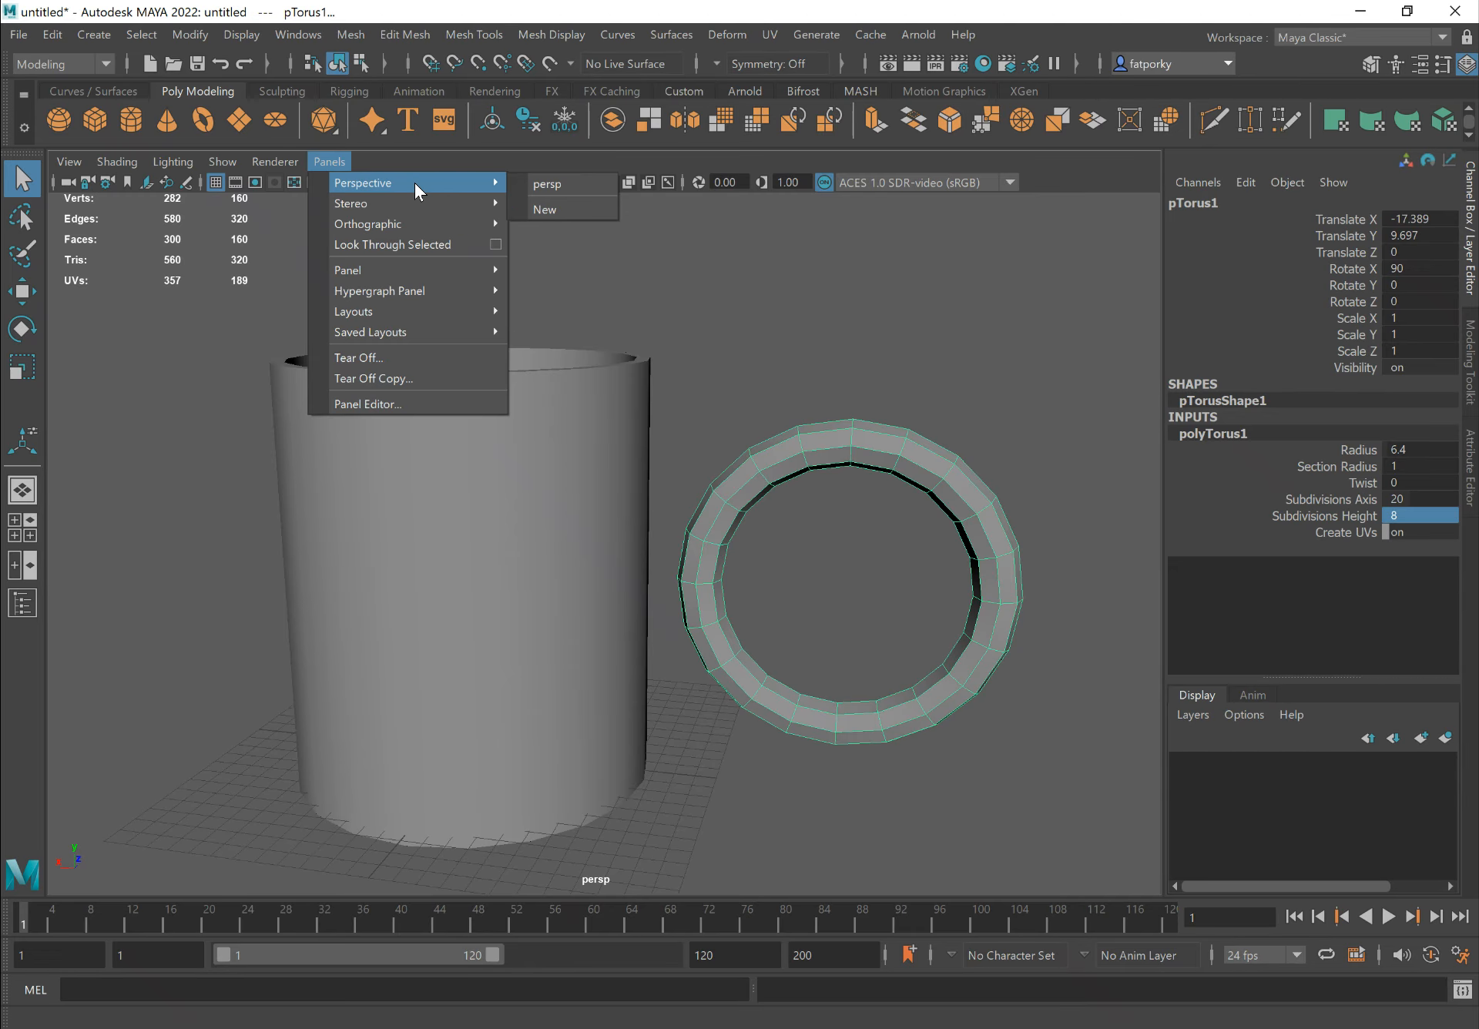
{"action": "left_click", "coordinate": [549, 183]}
{"action": "left_click", "coordinate": [866, 331]}
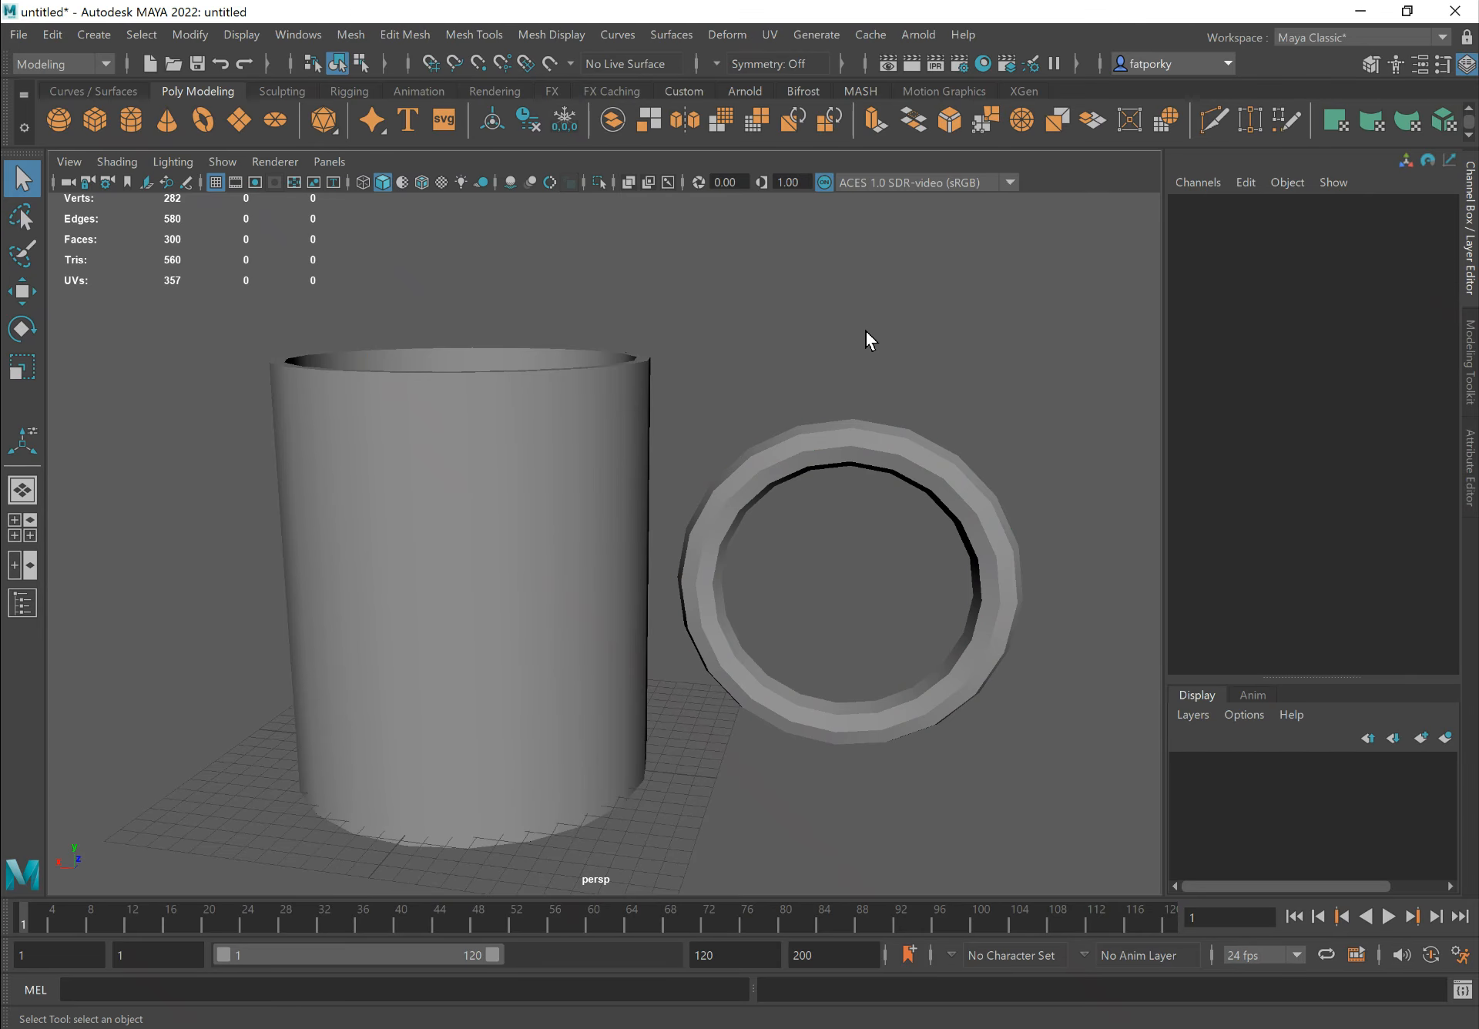
Display the hotbox with its full set of menus over the perspective view
{"action": "left_click_drag", "start_coordinate": [815, 355], "coordinate": [784, 371], "text": "alt"}
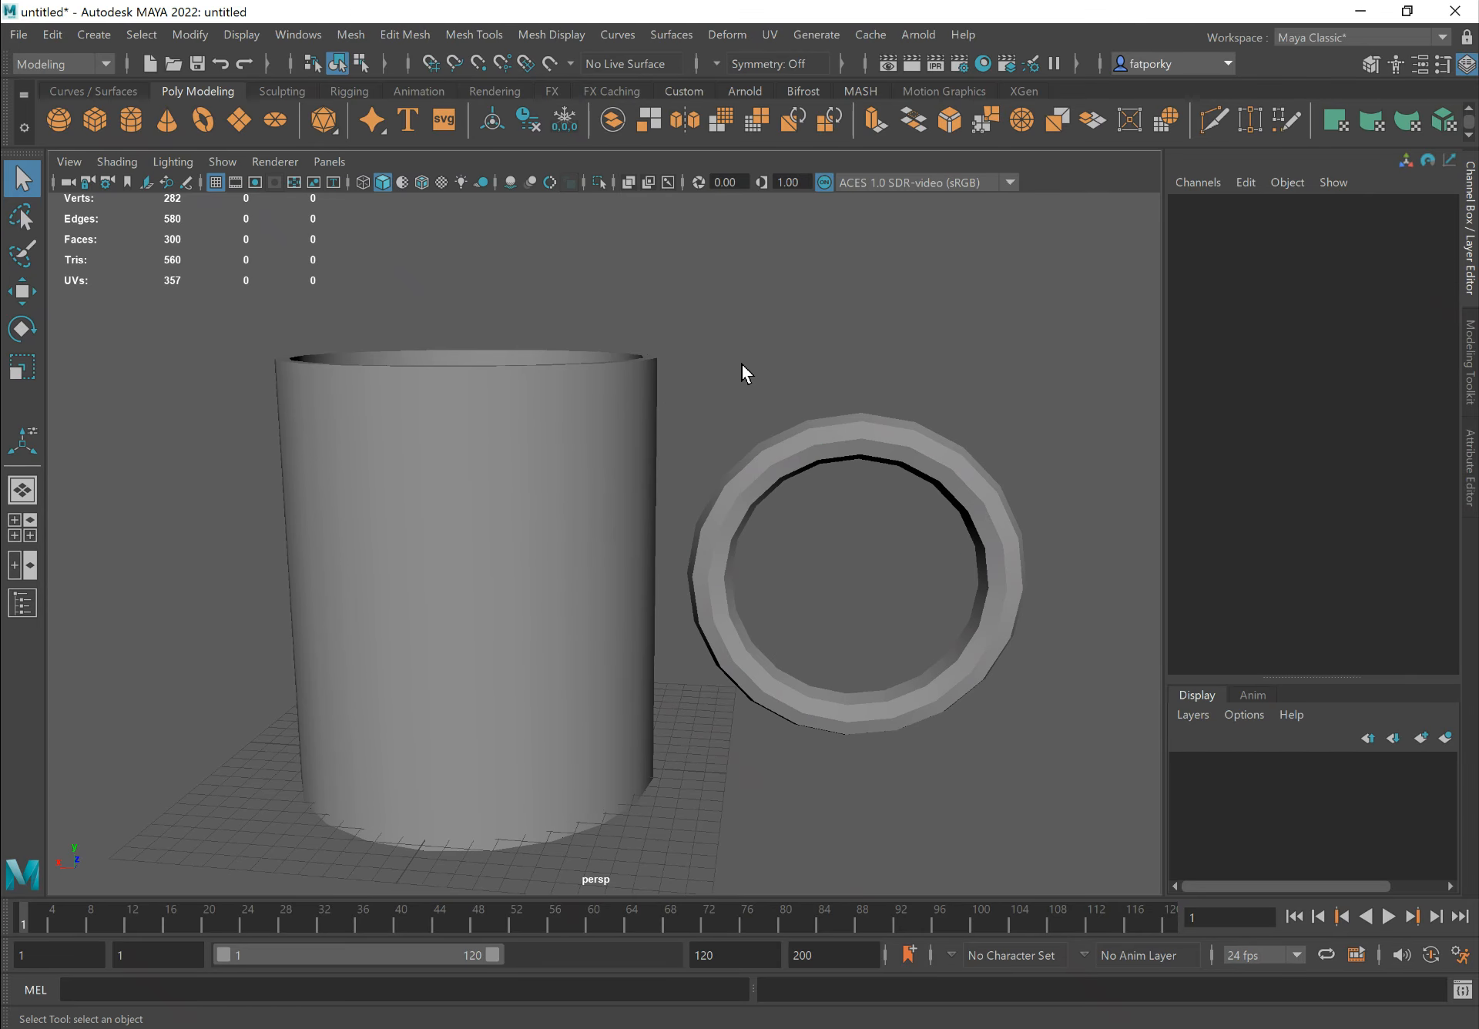
{"action": "key", "text": "space"}
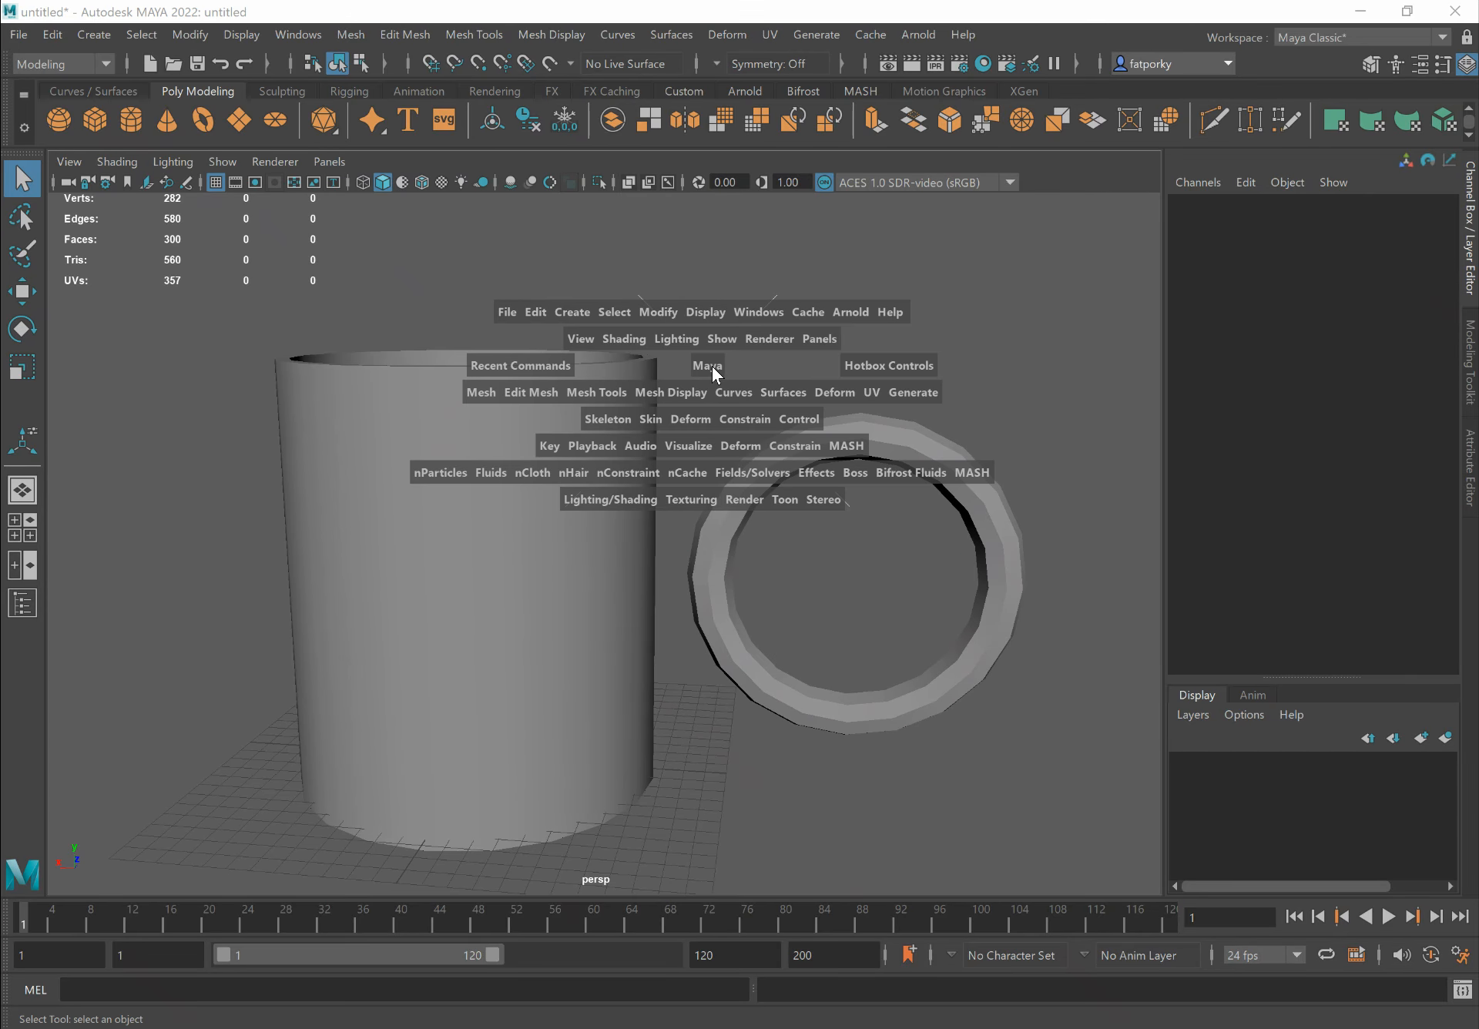
{"action": "mouse_move", "coordinate": [712, 366]}
{"action": "left_mouse_down"}
{"action": "mouse_move", "coordinate": [715, 422]}
{"action": "mouse_move", "coordinate": [631, 376]}
{"action": "mouse_move", "coordinate": [790, 380]}
{"action": "mouse_move", "coordinate": [728, 322]}
{"action": "mouse_move", "coordinate": [695, 316]}
{"action": "mouse_move", "coordinate": [713, 408]}
{"action": "mouse_move", "coordinate": [758, 355]}
{"action": "mouse_move", "coordinate": [697, 360]}
{"action": "mouse_move", "coordinate": [733, 358]}
{"action": "left_mouse_up"}
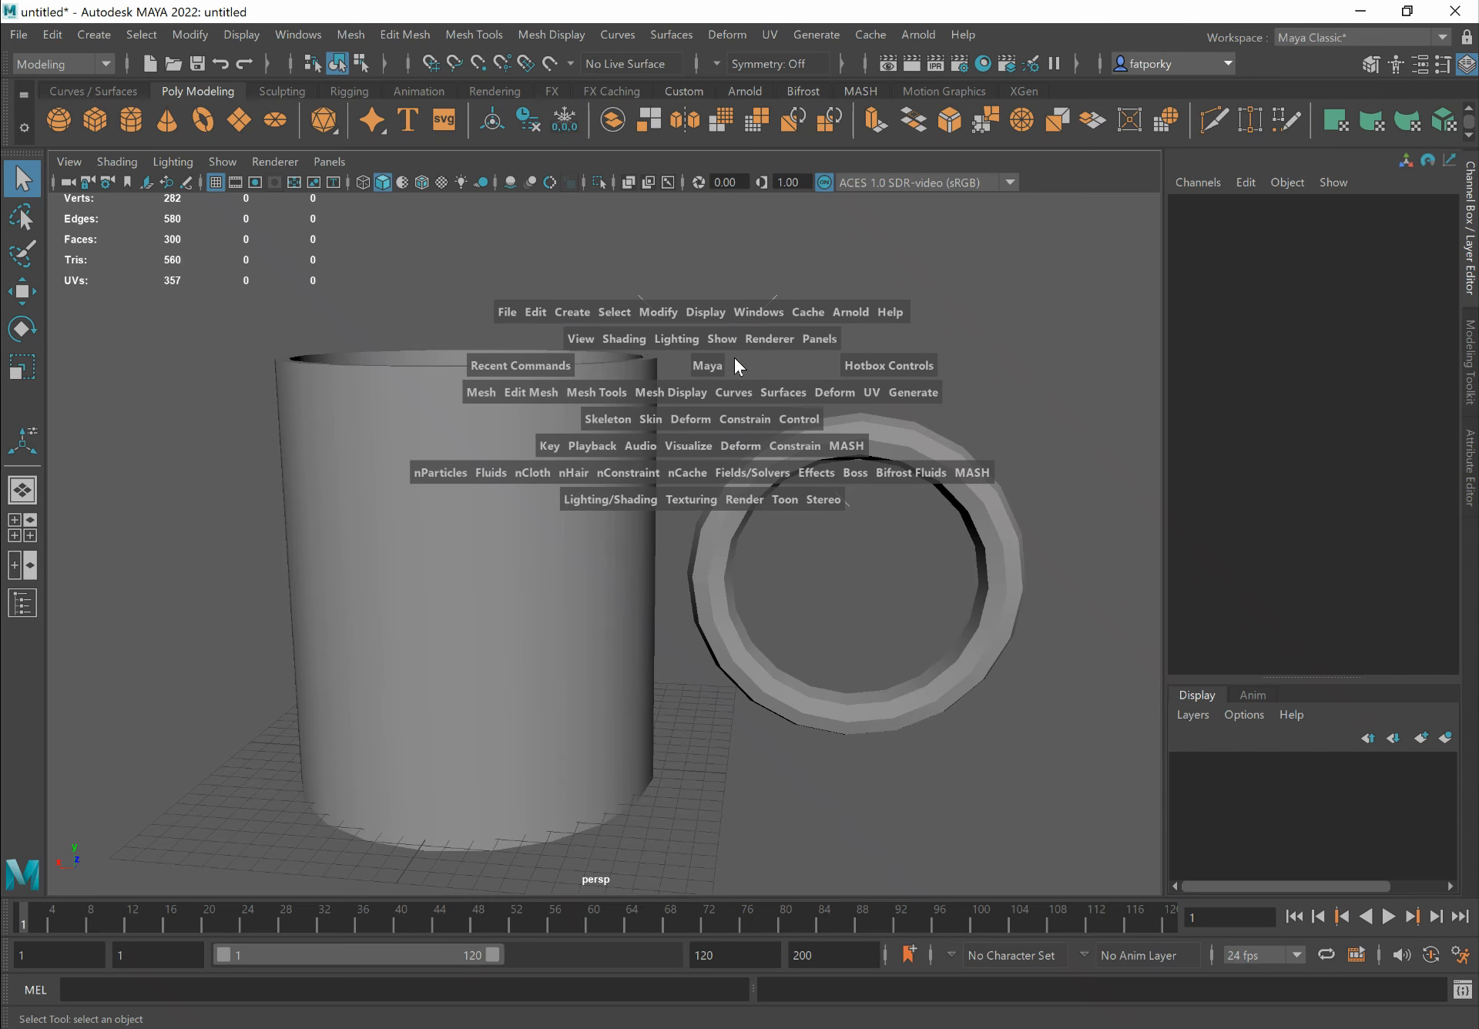
Select the torus, enter face mode, and select all faces of the half nearest the cup
{"action": "left_click", "coordinate": [852, 439]}
{"action": "left_click_drag", "start_coordinate": [852, 439], "coordinate": [853, 425], "text": "alt"}
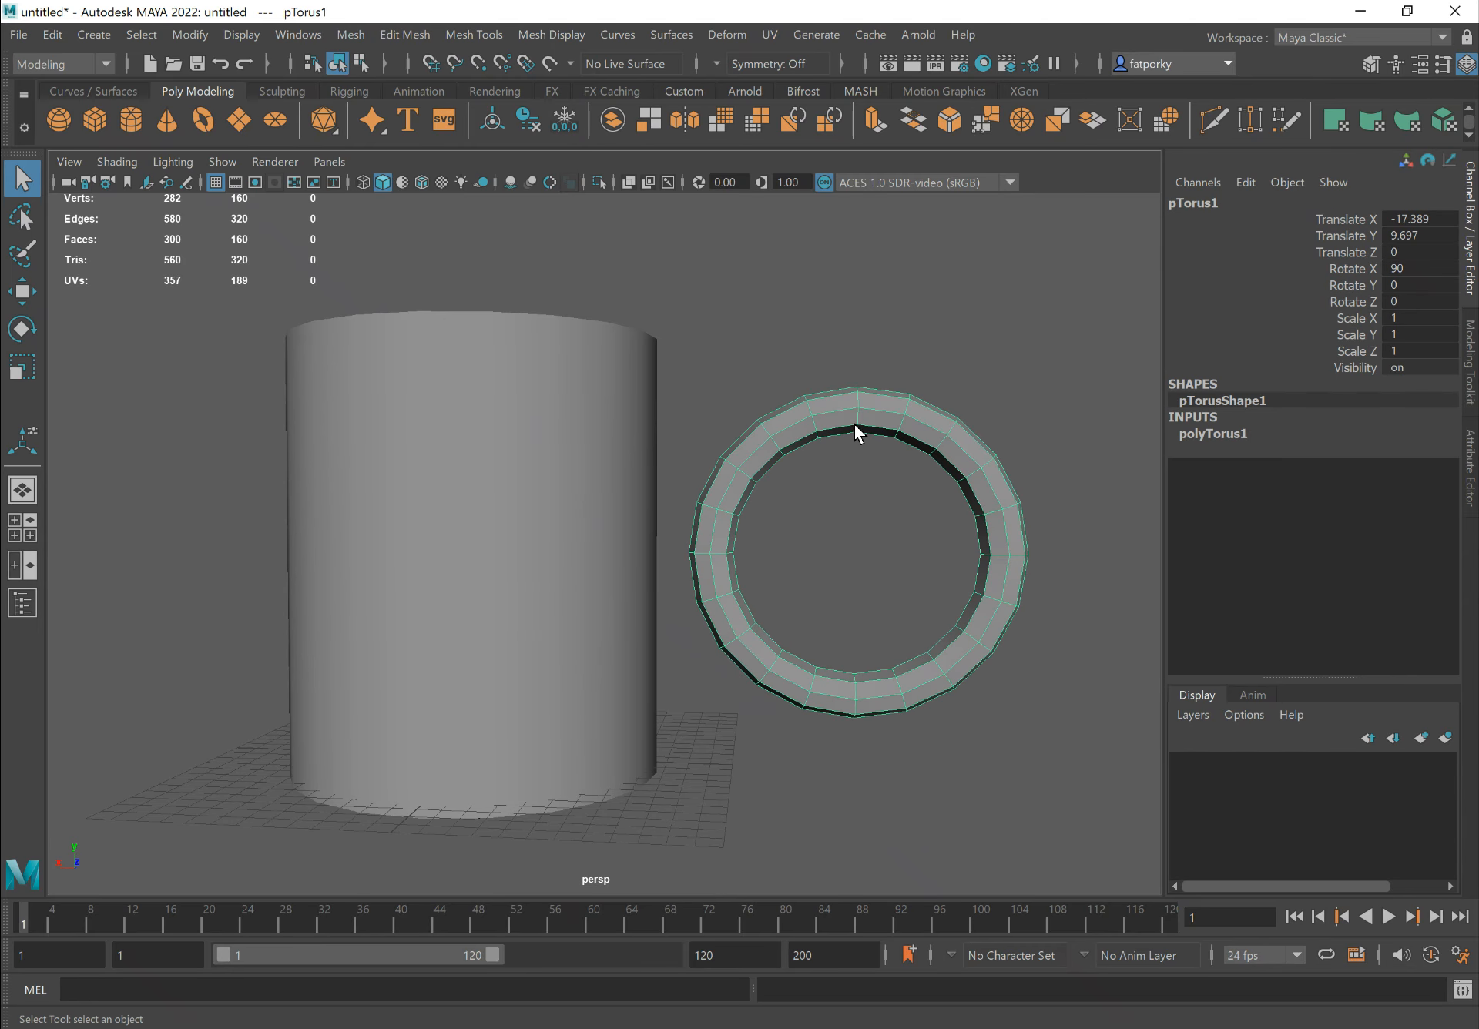
{"action": "right_click_drag", "start_coordinate": [838, 401], "coordinate": [832, 454]}
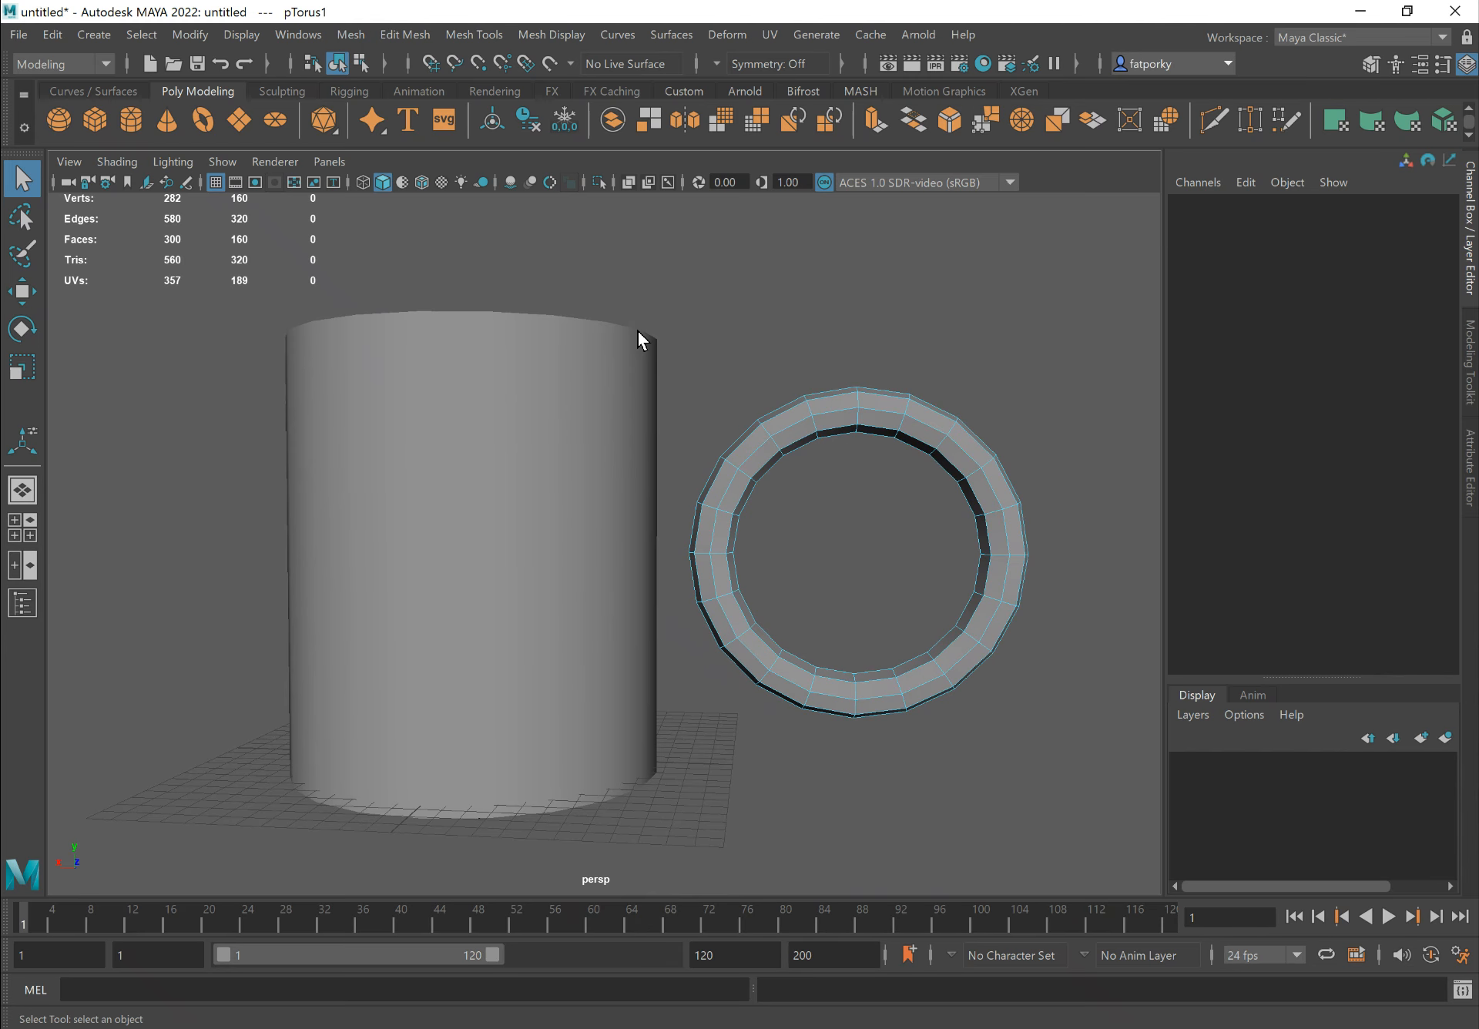
{"action": "left_click_drag", "start_coordinate": [704, 428], "coordinate": [839, 786]}
{"action": "left_click_drag", "start_coordinate": [883, 551], "coordinate": [868, 539], "text": "alt"}
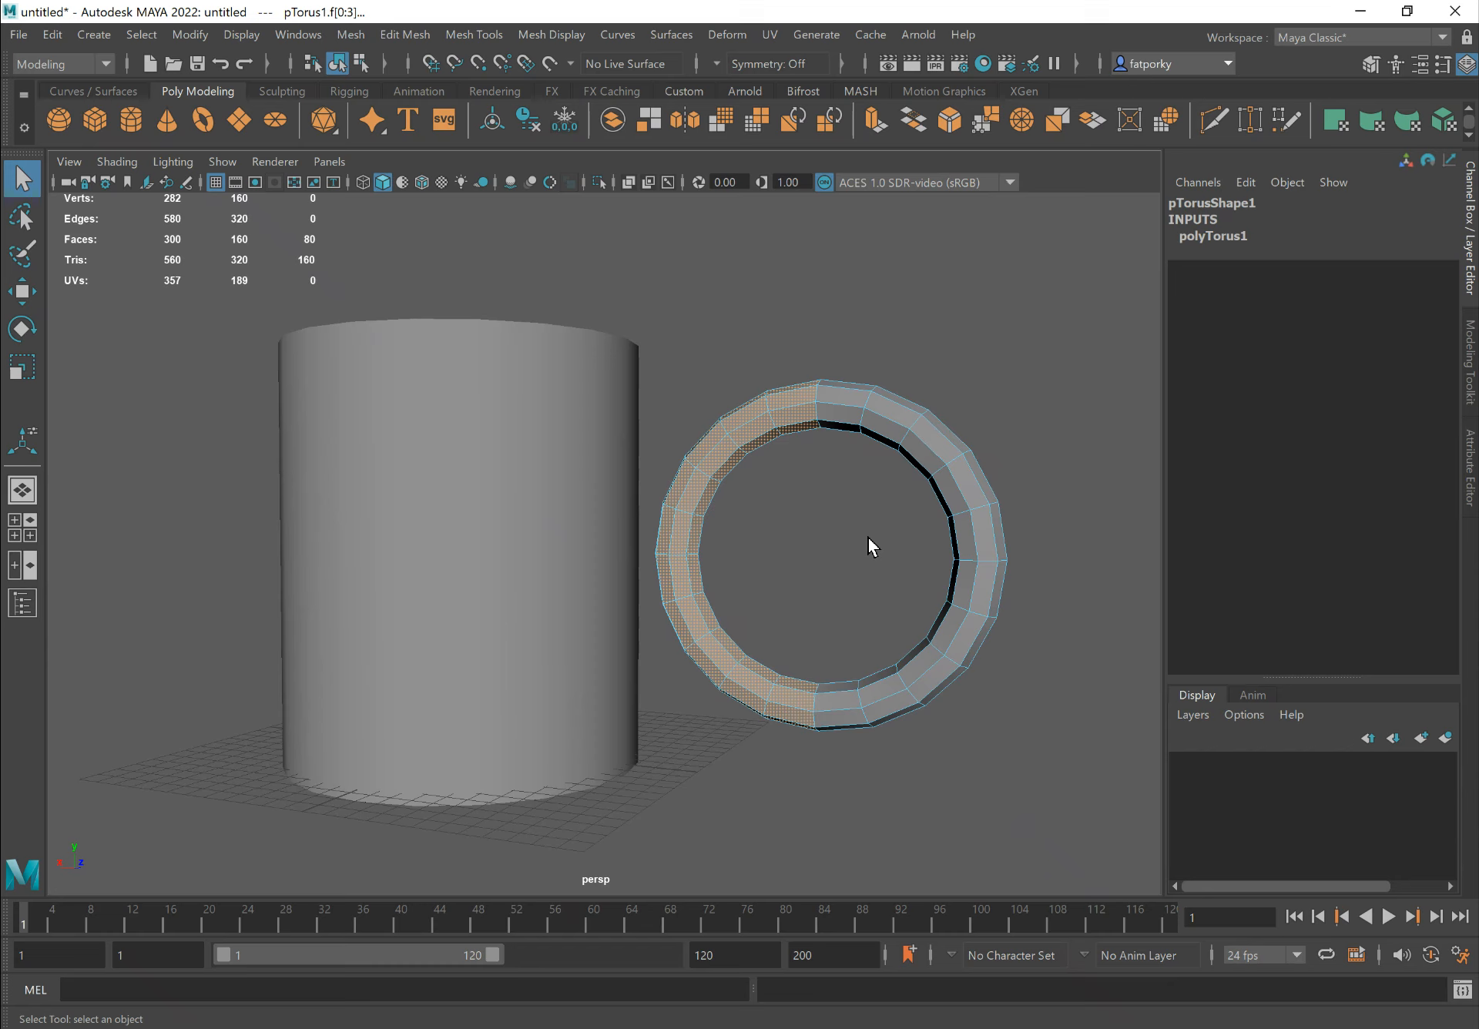
Delete the selected torus faces so only the outer half ring remains
{"action": "key", "text": "Delete"}
{"action": "mouse_move", "coordinate": [867, 538]}
{"action": "left_mouse_down", "text": "alt"}
{"action": "mouse_move", "coordinate": [816, 562]}
{"action": "mouse_move", "coordinate": [845, 562]}
{"action": "left_mouse_up", "text": "alt"}
{"action": "left_click_drag", "start_coordinate": [770, 509], "coordinate": [858, 525], "text": "alt"}
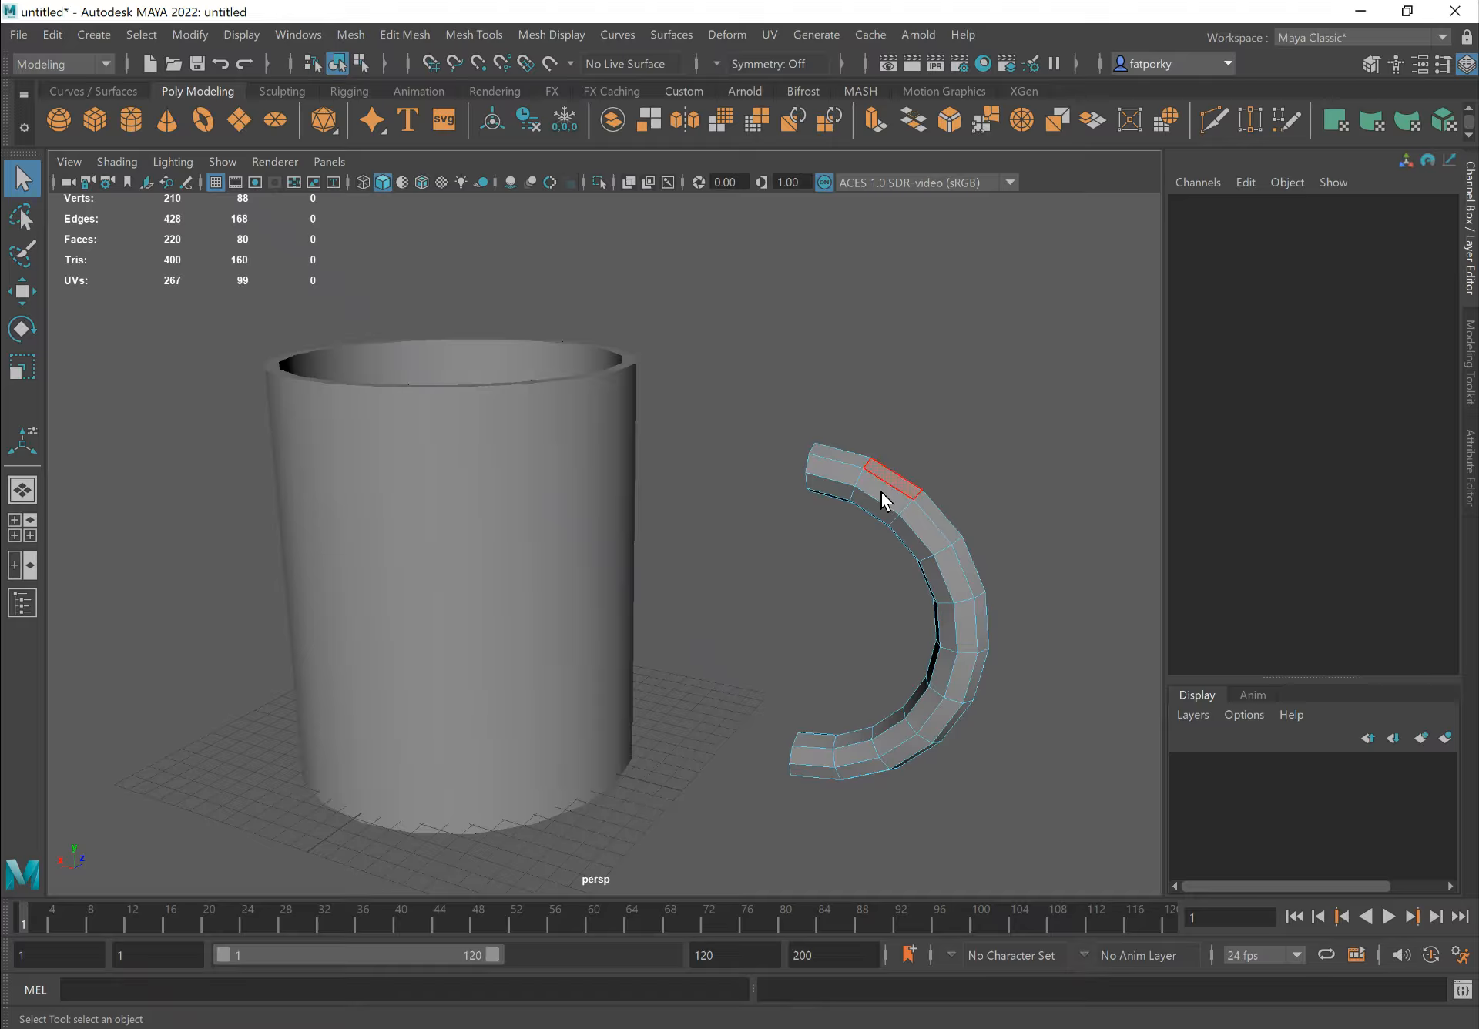
Return the half torus to object mode and move it along X against the cup wall, to about Translate X -8.786
{"action": "right_click_drag", "start_coordinate": [884, 501], "coordinate": [971, 422]}
{"action": "left_click_drag", "start_coordinate": [851, 499], "coordinate": [882, 519], "text": "alt"}
{"action": "key", "text": "w"}
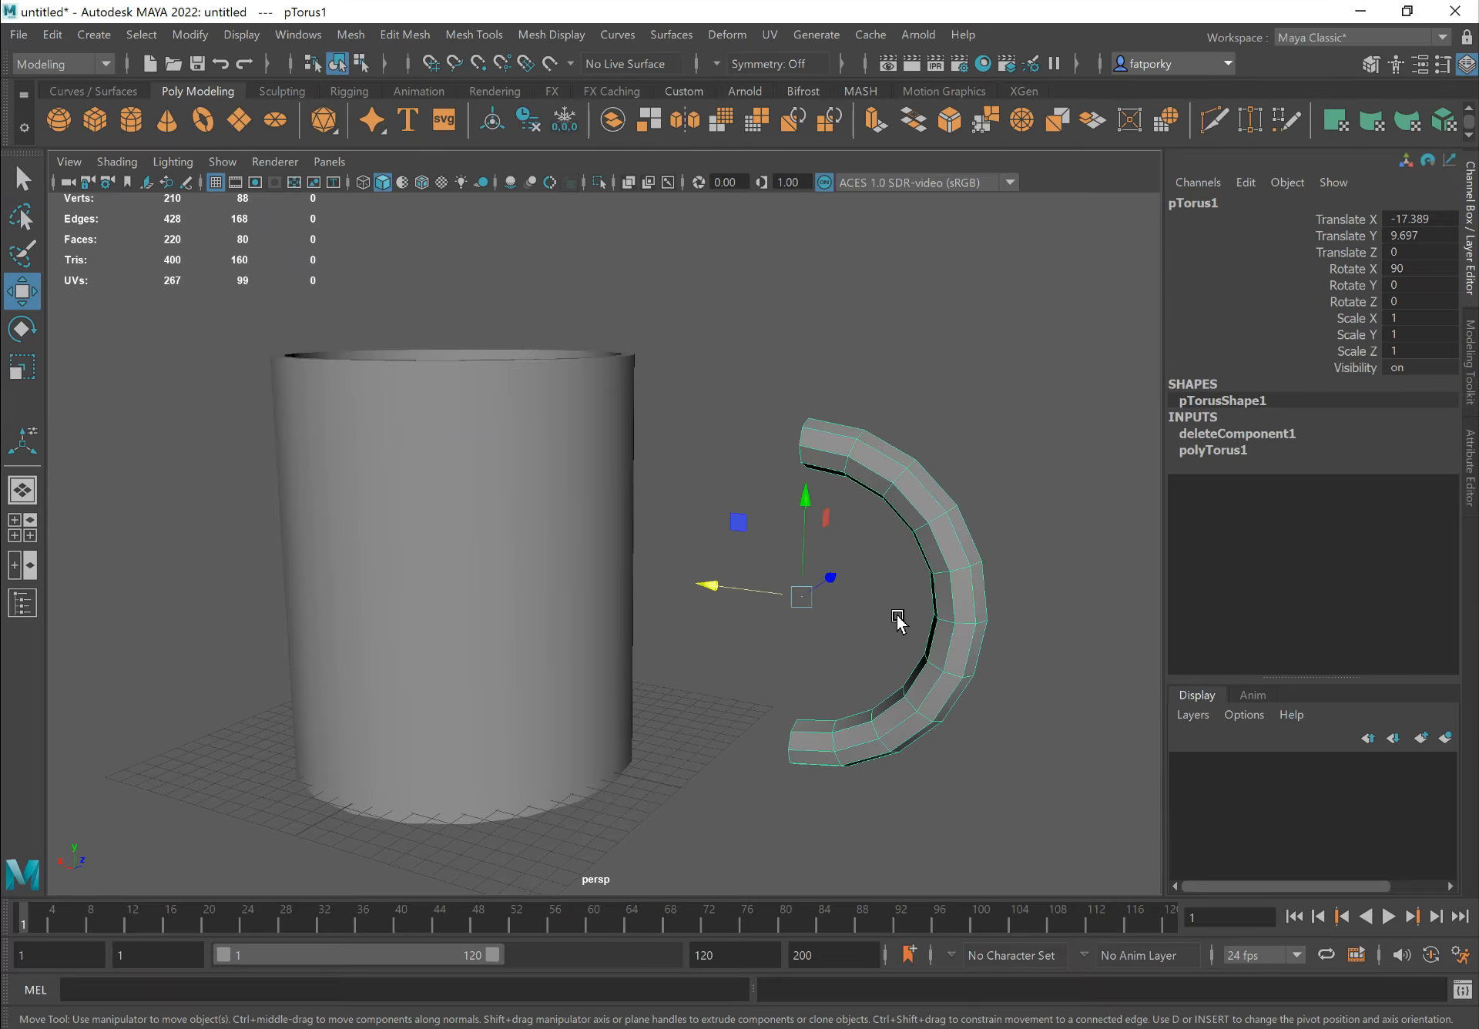
{"action": "left_click_drag", "start_coordinate": [705, 584], "coordinate": [650, 557]}
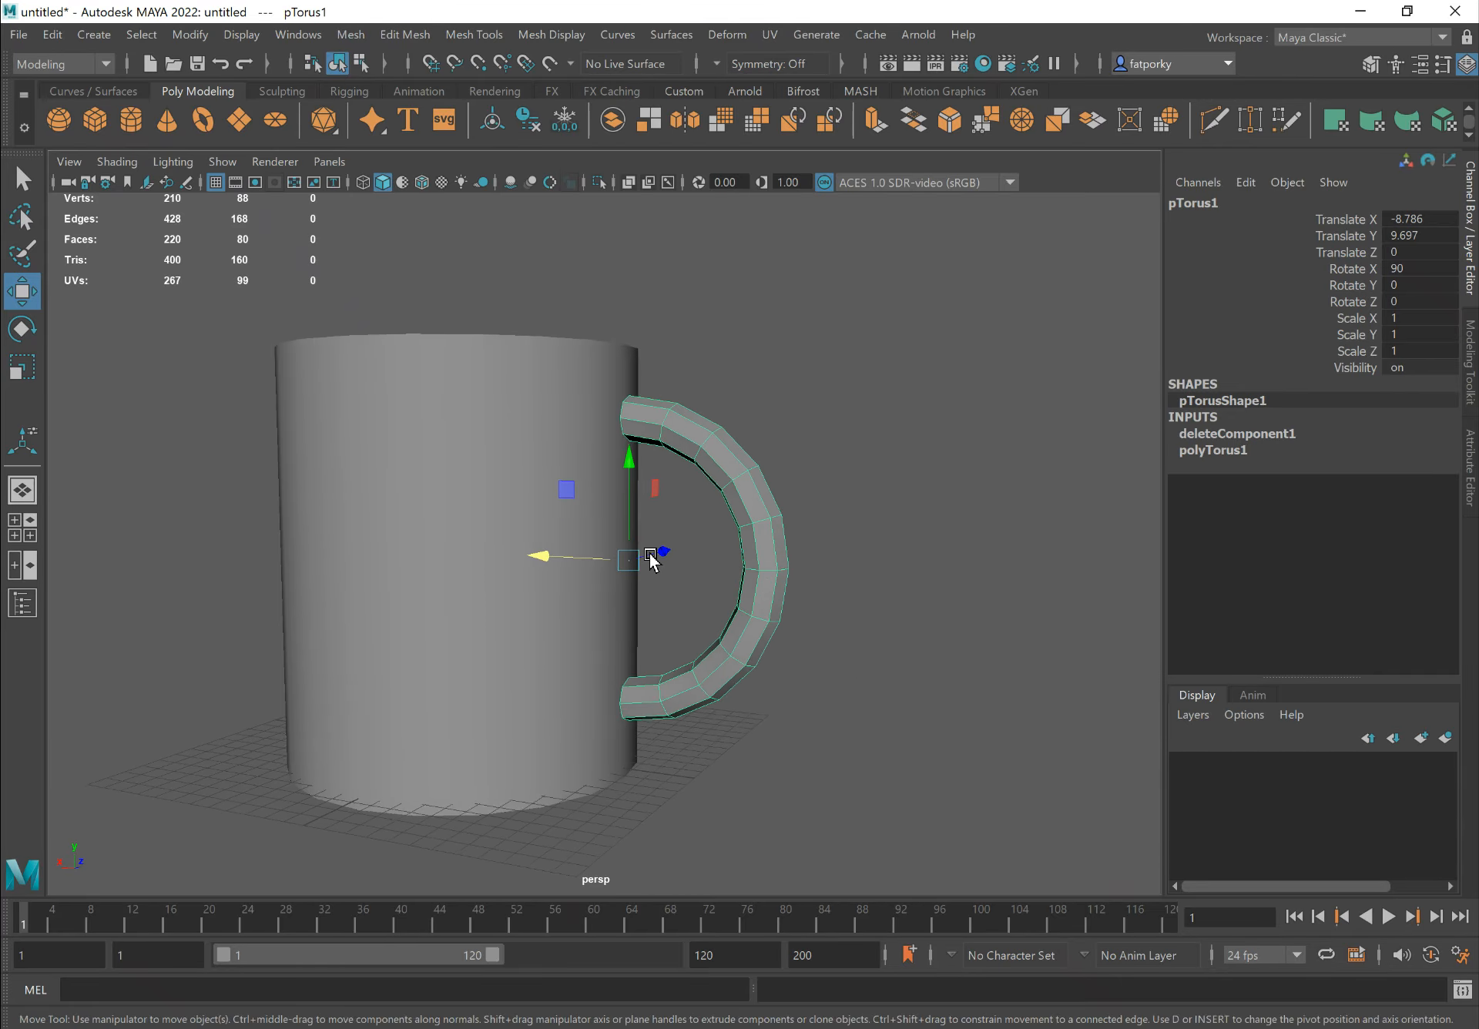
{"action": "right_click_drag", "start_coordinate": [650, 557], "coordinate": [848, 530], "text": "alt"}
{"action": "middle_click_drag", "start_coordinate": [693, 477], "coordinate": [713, 564], "text": "alt"}
{"action": "left_click_drag", "start_coordinate": [678, 543], "coordinate": [710, 556], "text": "alt"}
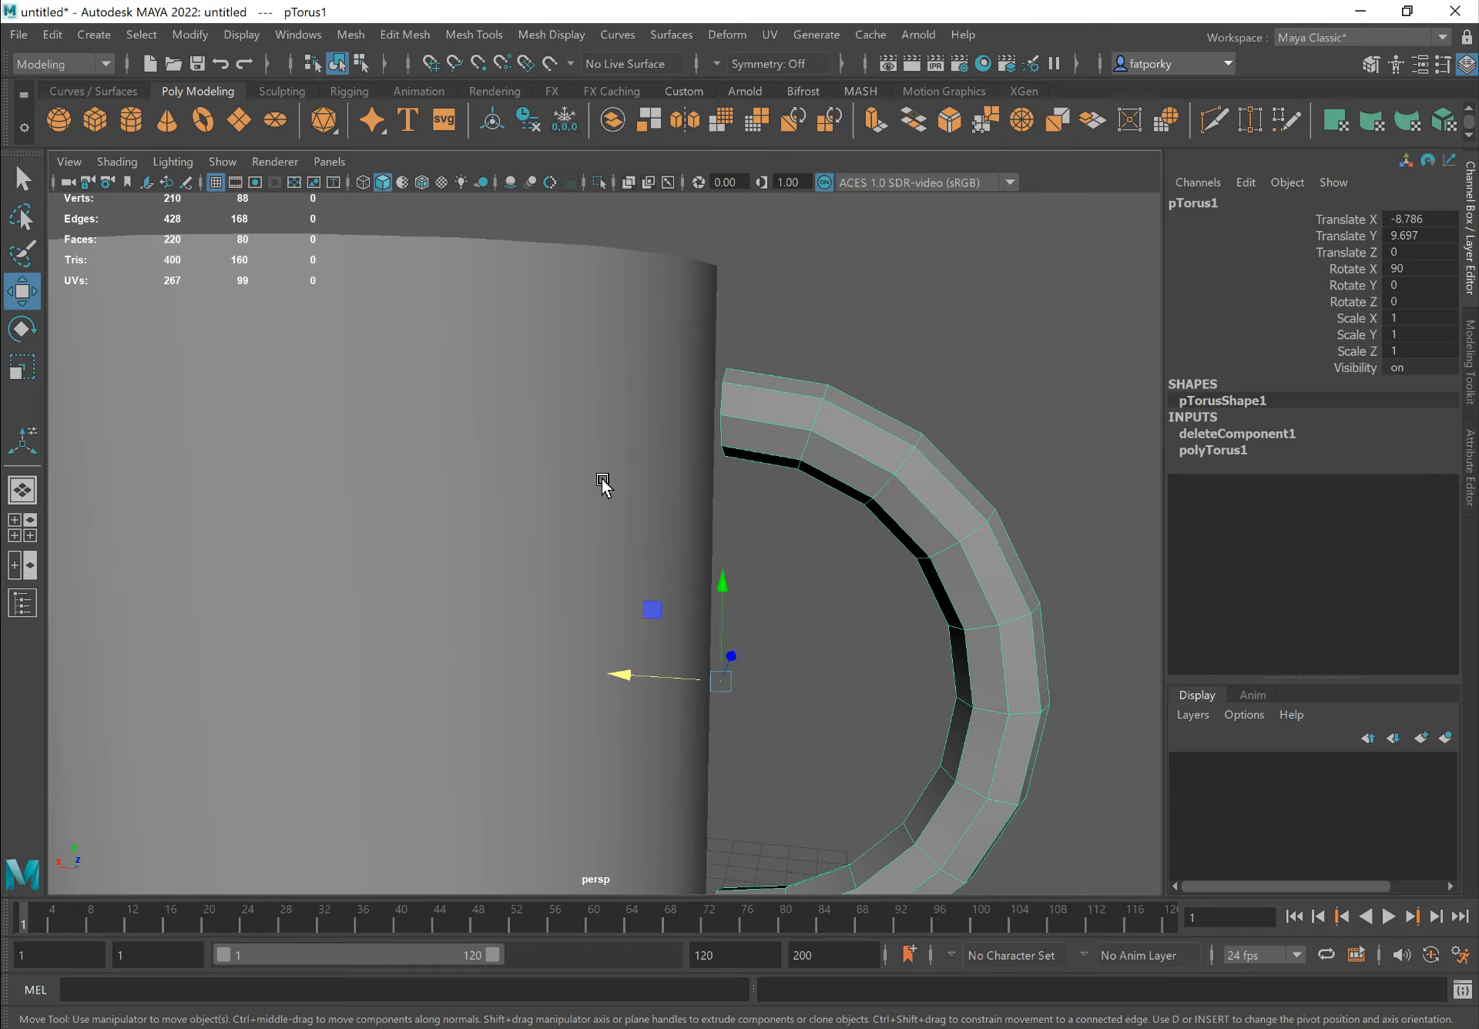
{"action": "left_click_drag", "start_coordinate": [601, 486], "coordinate": [568, 512], "text": "alt"}
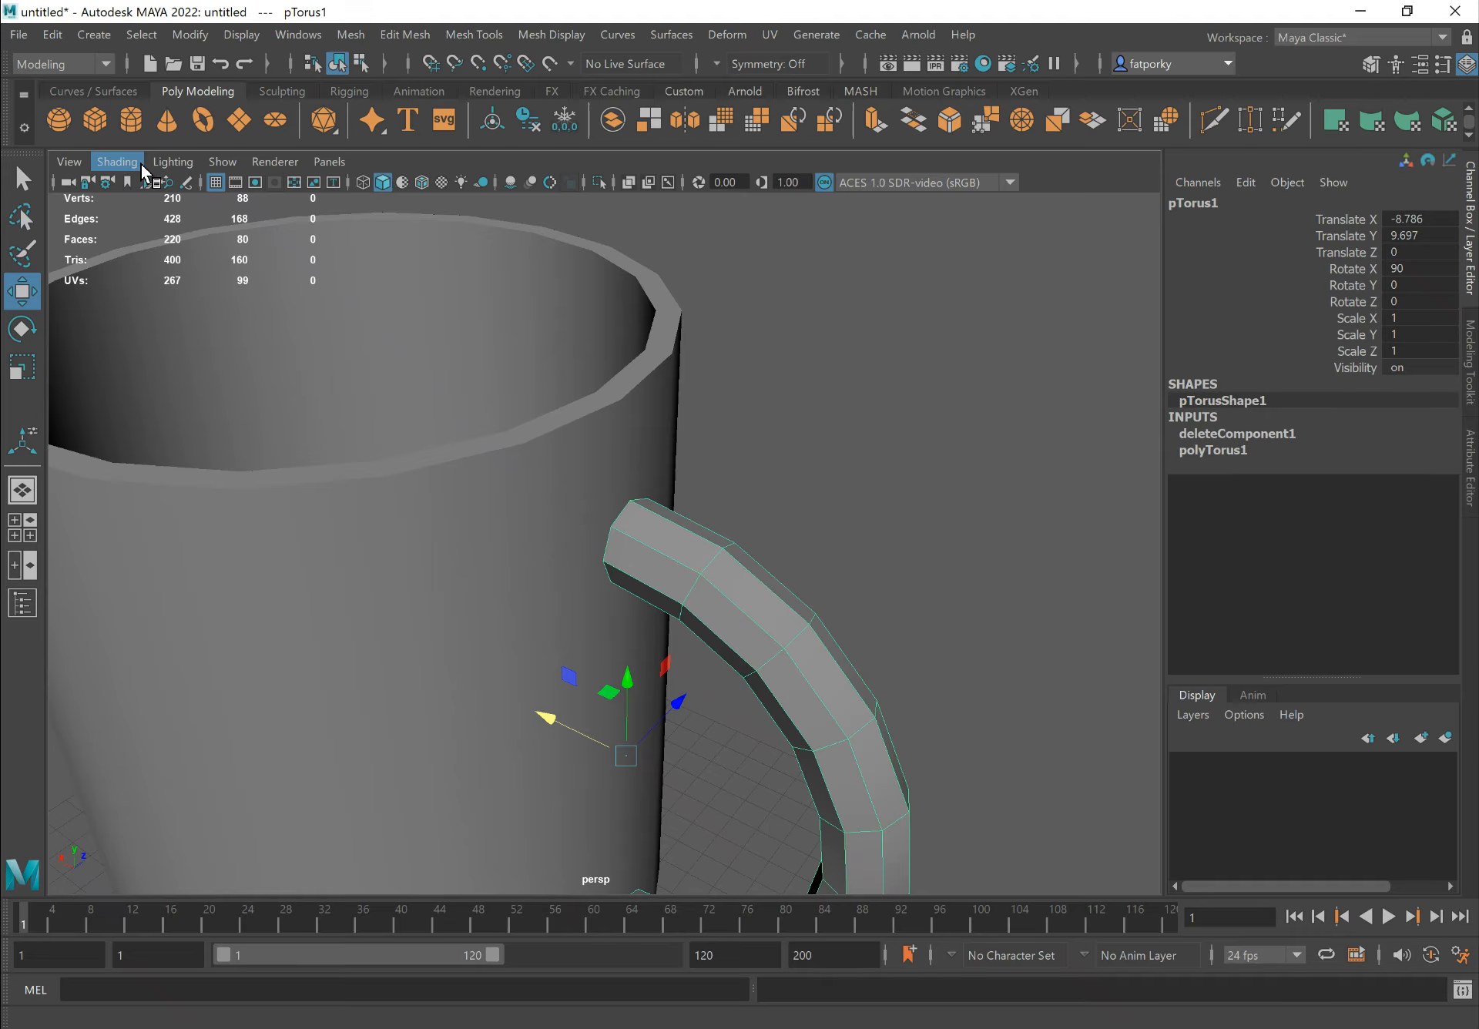
Turn on Wireframe on Shaded in the perspective view and activate the Select tool
{"action": "left_click", "coordinate": [129, 164]}
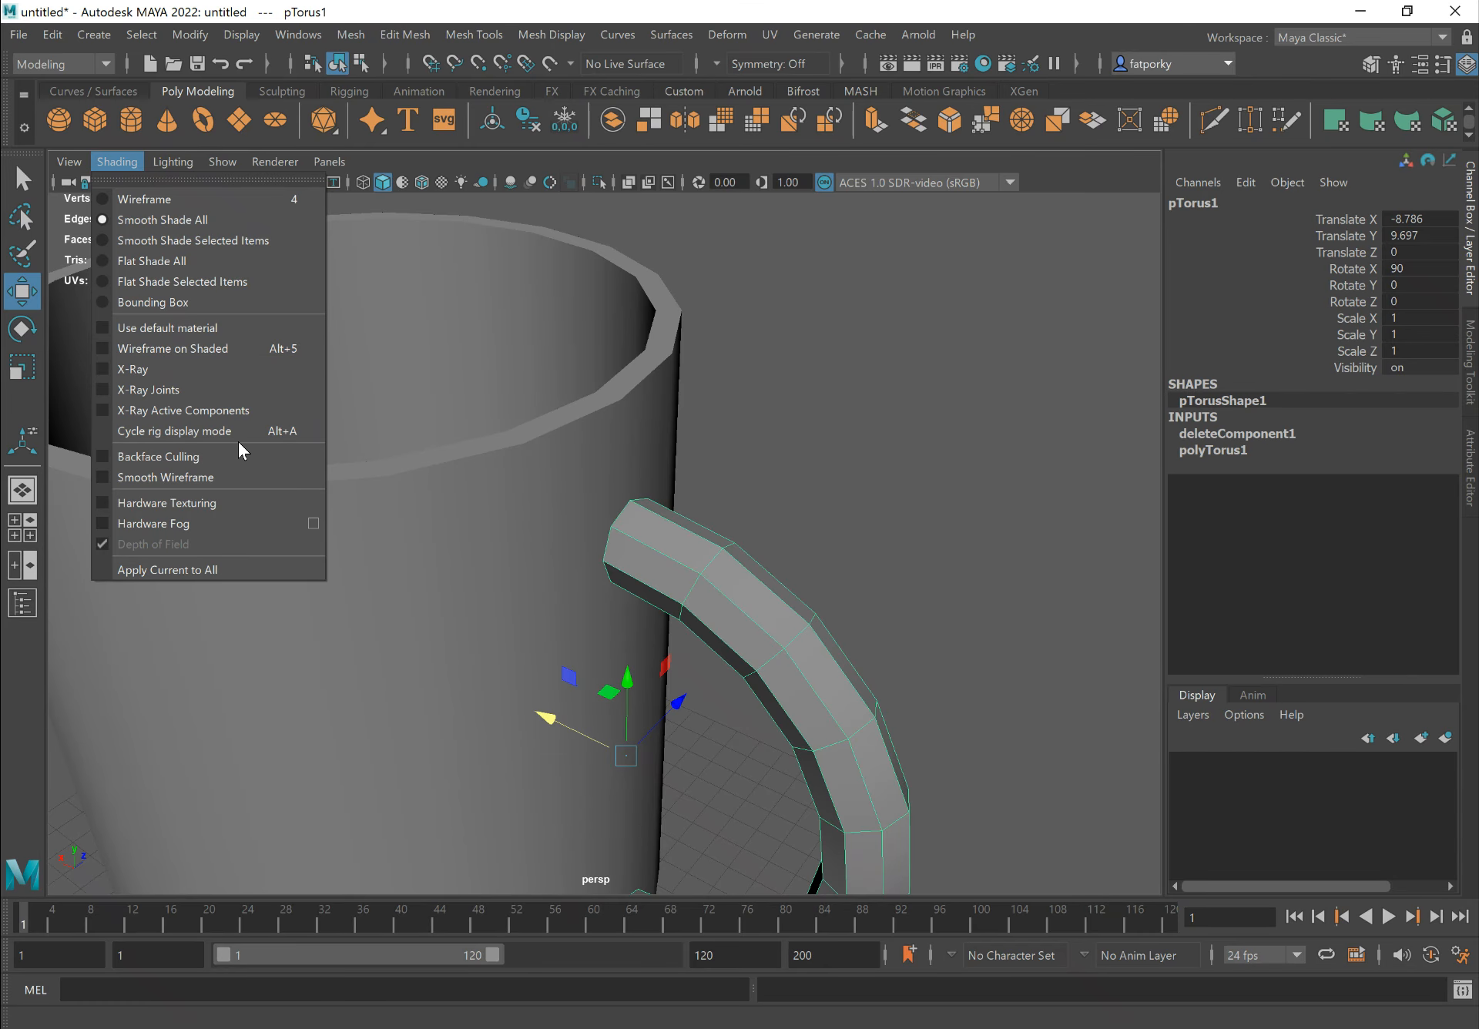
{"action": "left_click", "coordinate": [237, 350]}
{"action": "left_click_drag", "start_coordinate": [860, 556], "coordinate": [798, 470], "text": "alt"}
{"action": "left_click_drag", "start_coordinate": [605, 387], "coordinate": [654, 432], "text": "alt"}
{"action": "right_click_drag", "start_coordinate": [654, 432], "coordinate": [829, 452], "text": "alt"}
{"action": "key", "text": "q"}
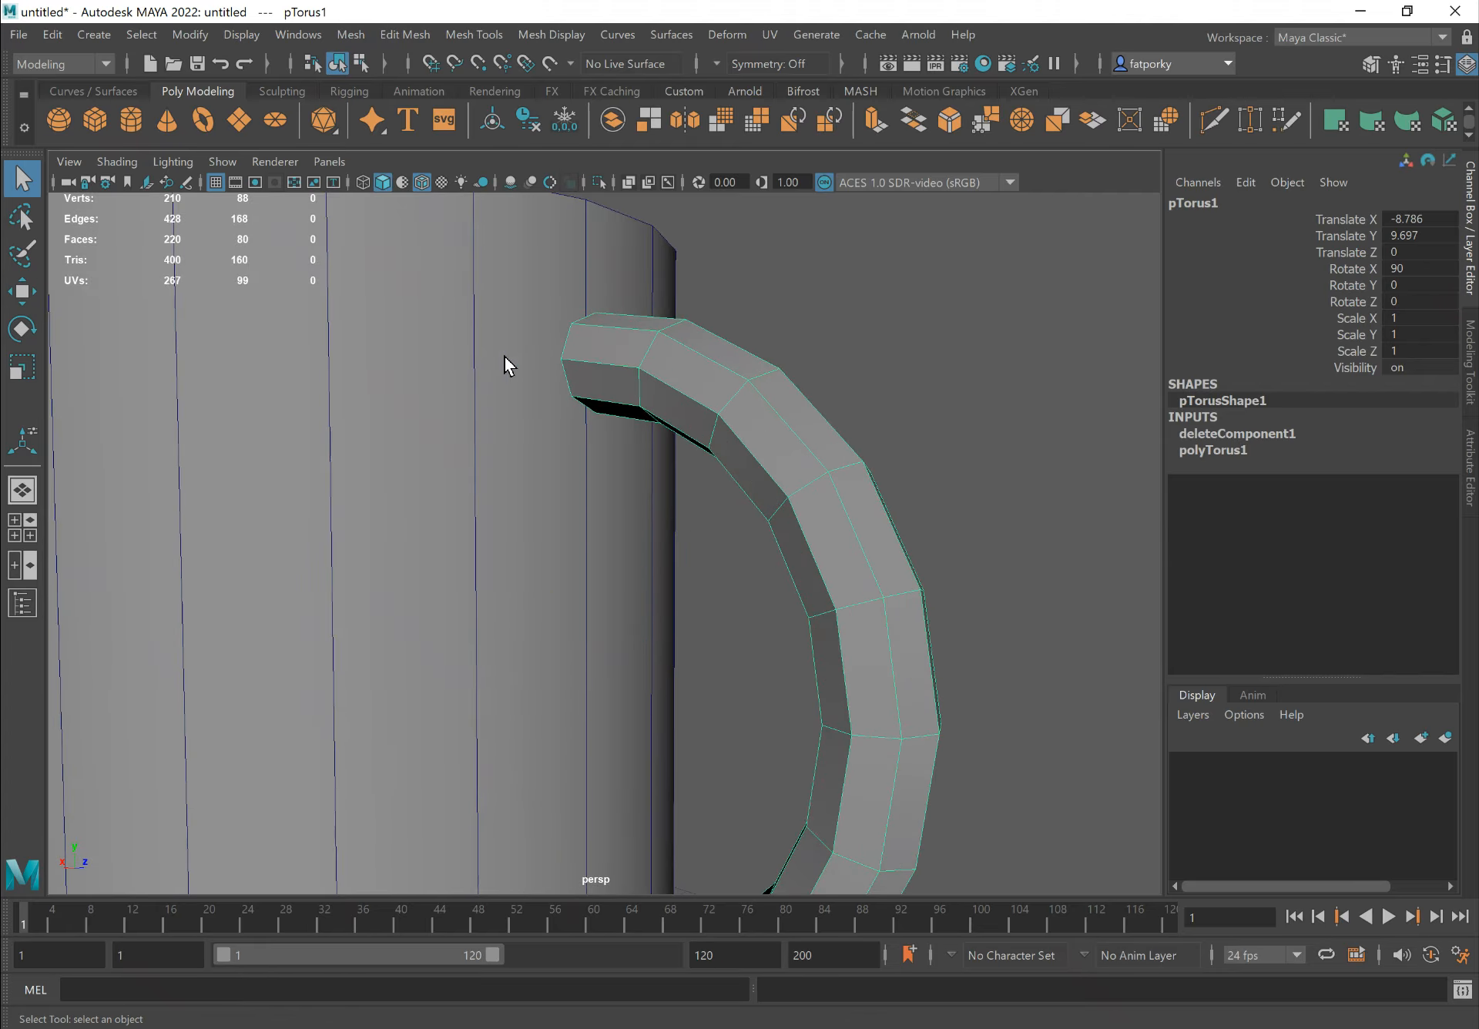
Nudge the handle along X into the cup wall, to about Translate X -8.44
{"action": "scroll", "coordinate": [671, 398], "scroll_direction": "down", "scroll_amount": 2}
{"action": "middle_click_drag", "start_coordinate": [680, 399], "coordinate": [827, 437], "text": "alt"}
{"action": "left_click_drag", "start_coordinate": [709, 438], "coordinate": [762, 442], "text": "alt"}
{"action": "middle_click_drag", "start_coordinate": [751, 382], "coordinate": [678, 254], "text": "alt"}
{"action": "scroll", "coordinate": [857, 487], "scroll_direction": "down", "scroll_amount": 5}
{"action": "key", "text": "w"}
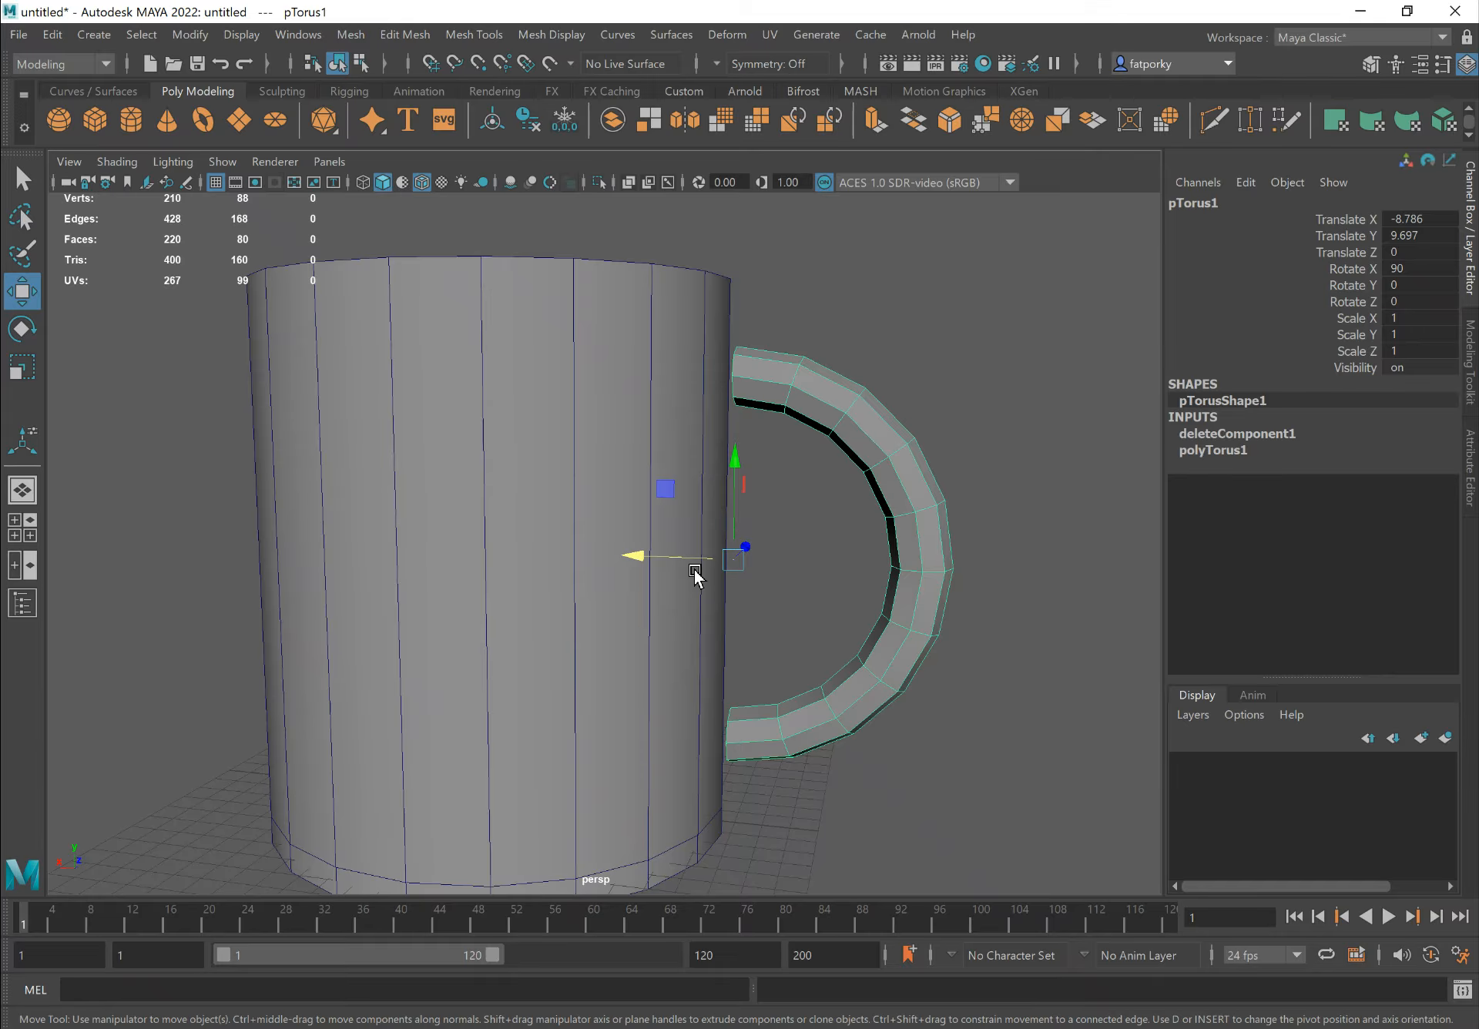
{"action": "left_click_drag", "start_coordinate": [673, 555], "coordinate": [668, 553]}
{"action": "left_click_drag", "start_coordinate": [810, 404], "coordinate": [512, 375], "text": "alt"}
{"action": "right_click_drag", "start_coordinate": [511, 375], "coordinate": [734, 429], "text": "alt"}
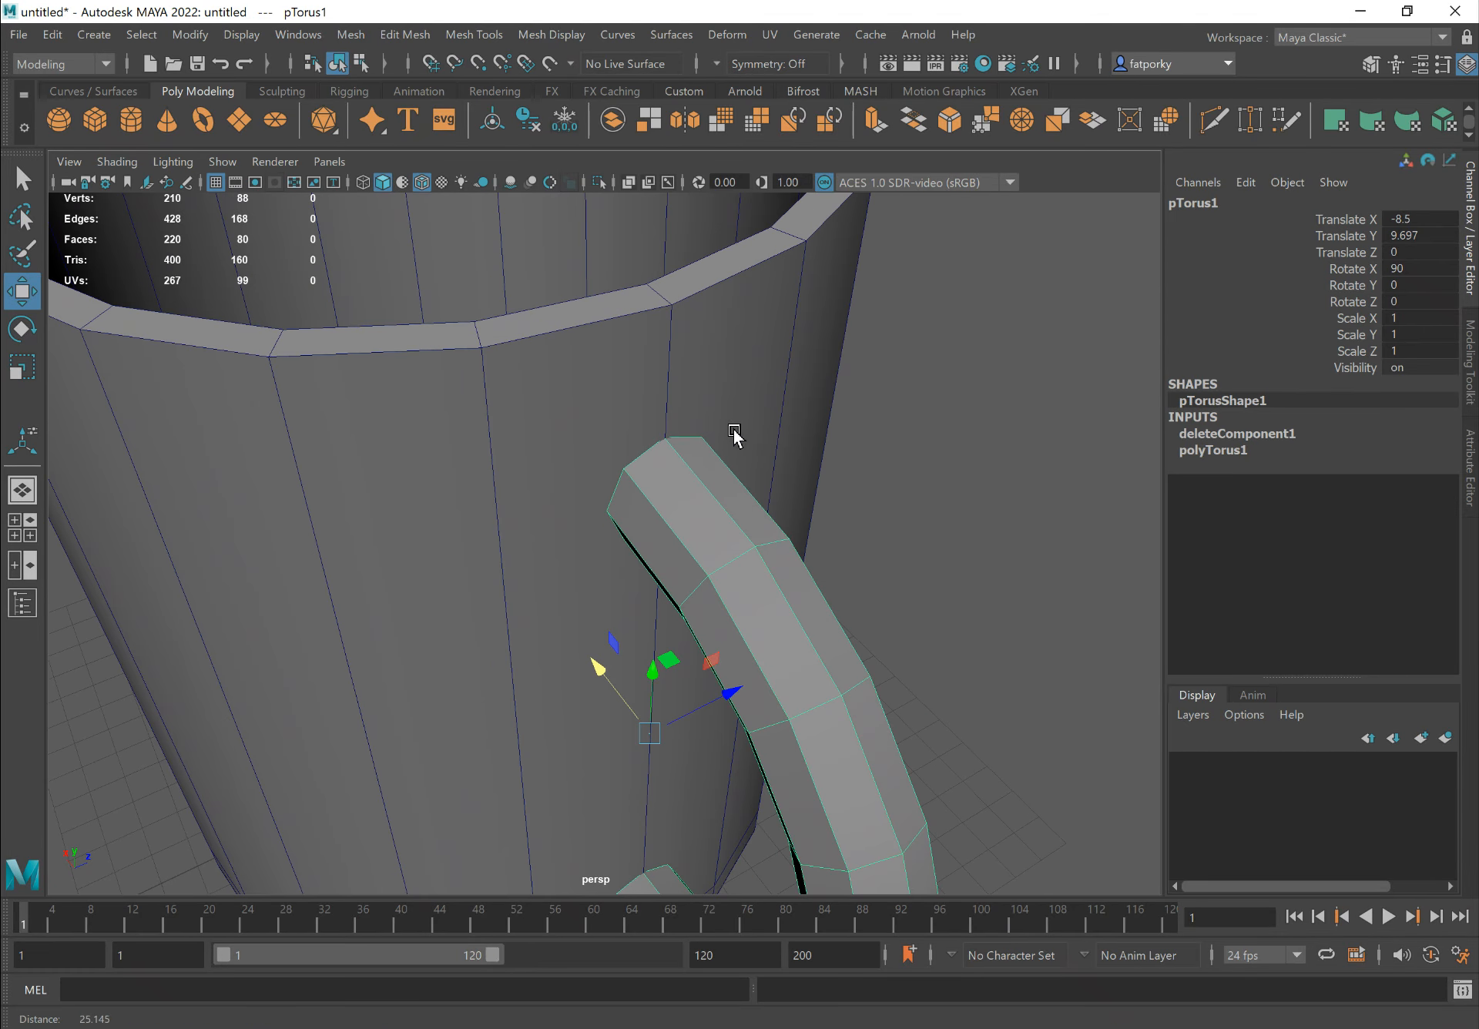
{"action": "left_click_drag", "start_coordinate": [594, 670], "coordinate": [594, 657]}
{"action": "left_click_drag", "start_coordinate": [640, 514], "coordinate": [565, 428], "text": "alt"}
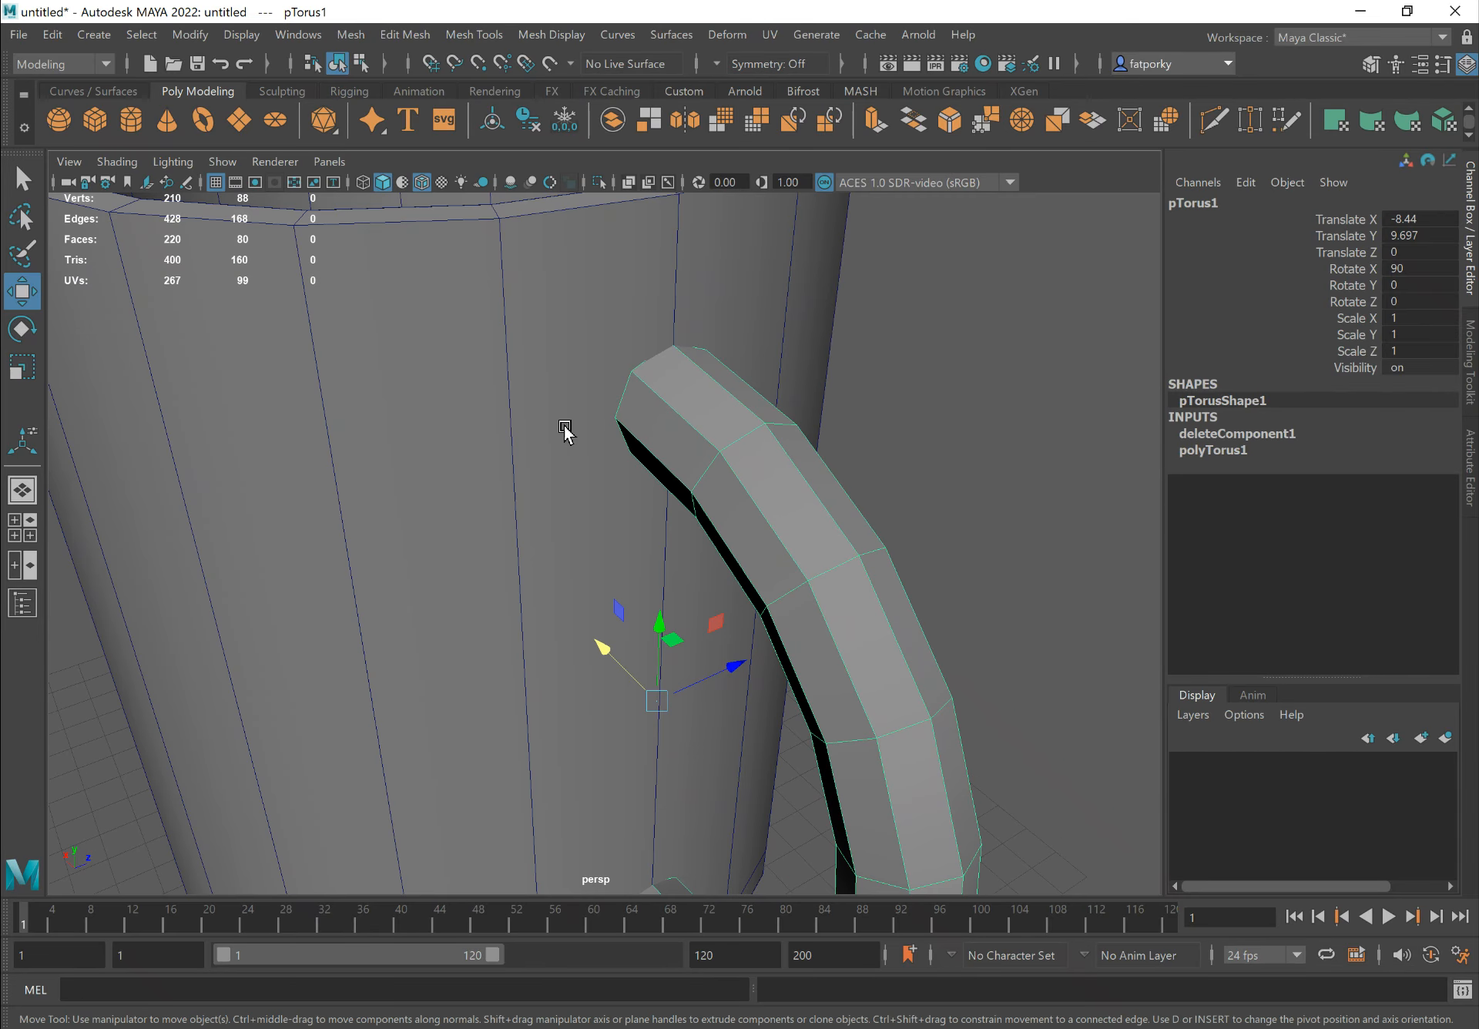
Select the cup and insert a horizontal edge loop level with the middle of the handle's upper end
{"action": "right_click_drag", "start_coordinate": [564, 427], "coordinate": [740, 396], "text": "alt"}
{"action": "left_click_drag", "start_coordinate": [740, 396], "coordinate": [720, 535], "text": "alt"}
{"action": "left_click", "coordinate": [798, 409]}
{"action": "key", "text": "q"}
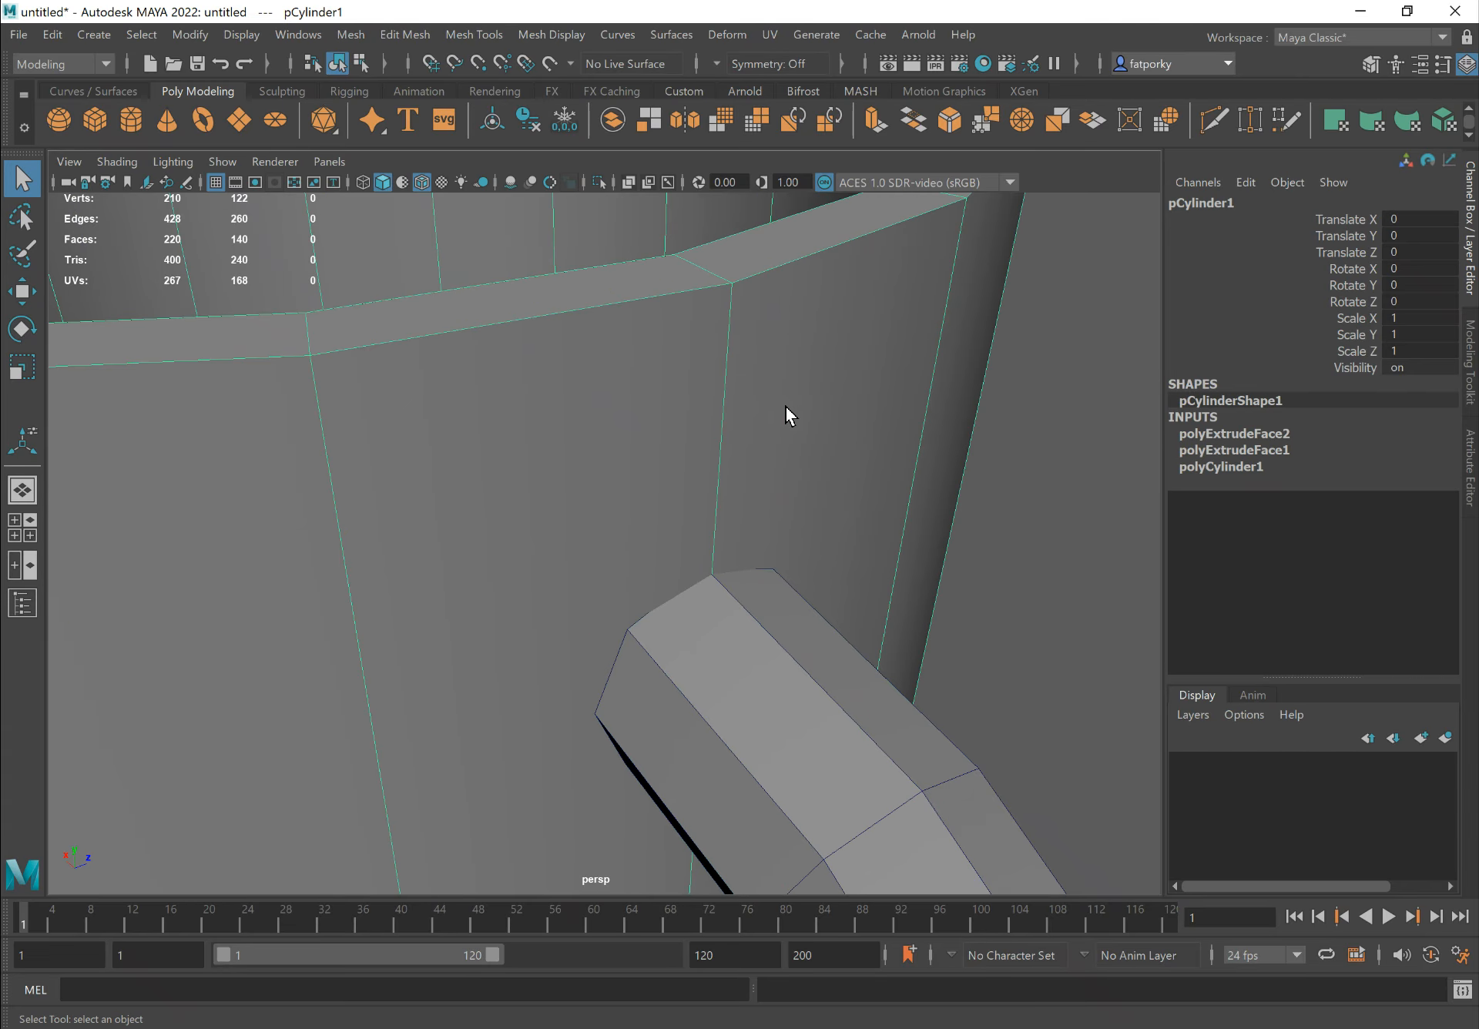
{"action": "left_click_drag", "start_coordinate": [785, 408], "coordinate": [866, 390], "text": "alt"}
{"action": "right_click_drag", "start_coordinate": [866, 390], "coordinate": [560, 299], "text": "alt"}
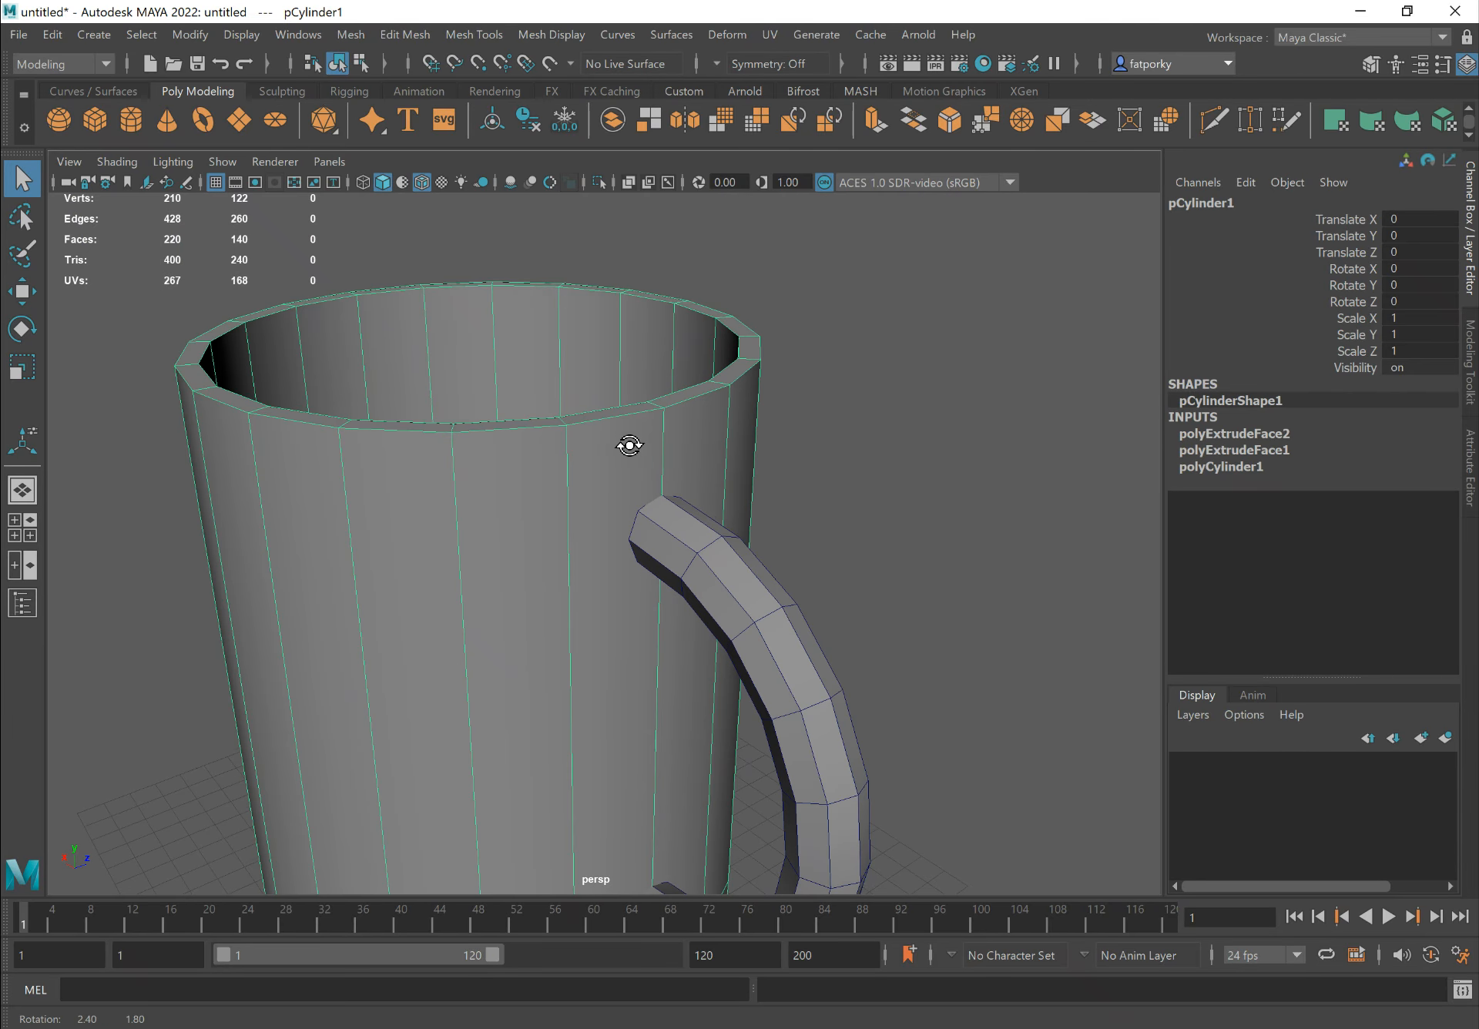
{"action": "left_click_drag", "start_coordinate": [627, 442], "coordinate": [554, 485], "text": "alt"}
{"action": "right_click_drag", "start_coordinate": [719, 456], "coordinate": [836, 456], "text": "alt"}
{"action": "right_click_drag", "start_coordinate": [640, 431], "coordinate": [539, 465], "text": "shift"}
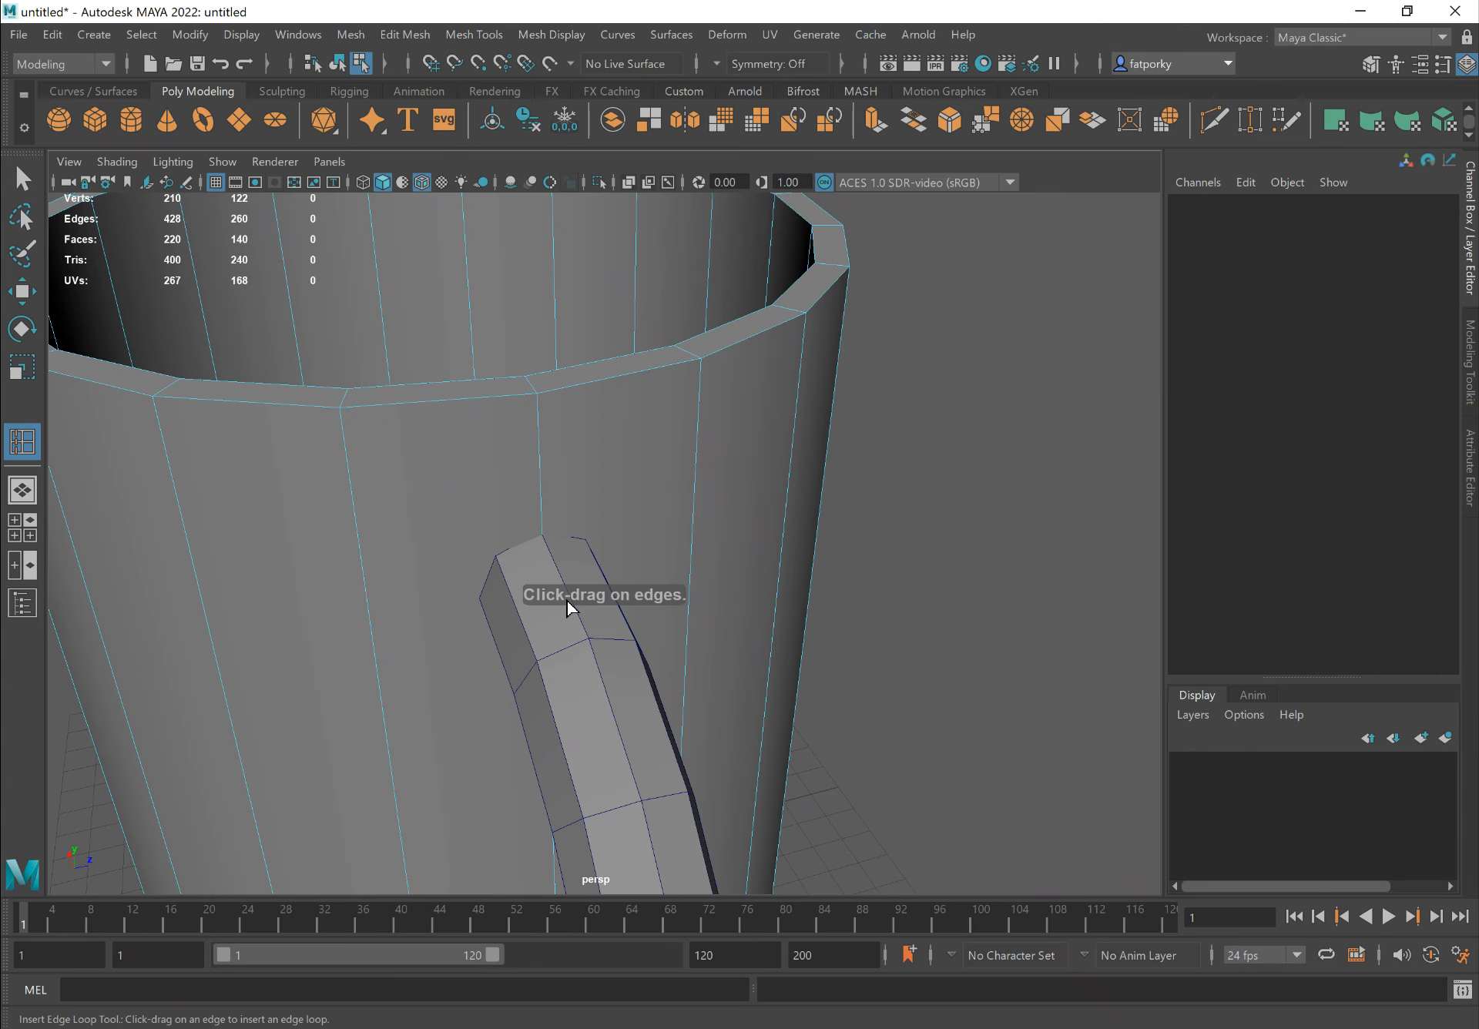
{"action": "left_click_drag", "start_coordinate": [478, 462], "coordinate": [423, 462], "text": "alt"}
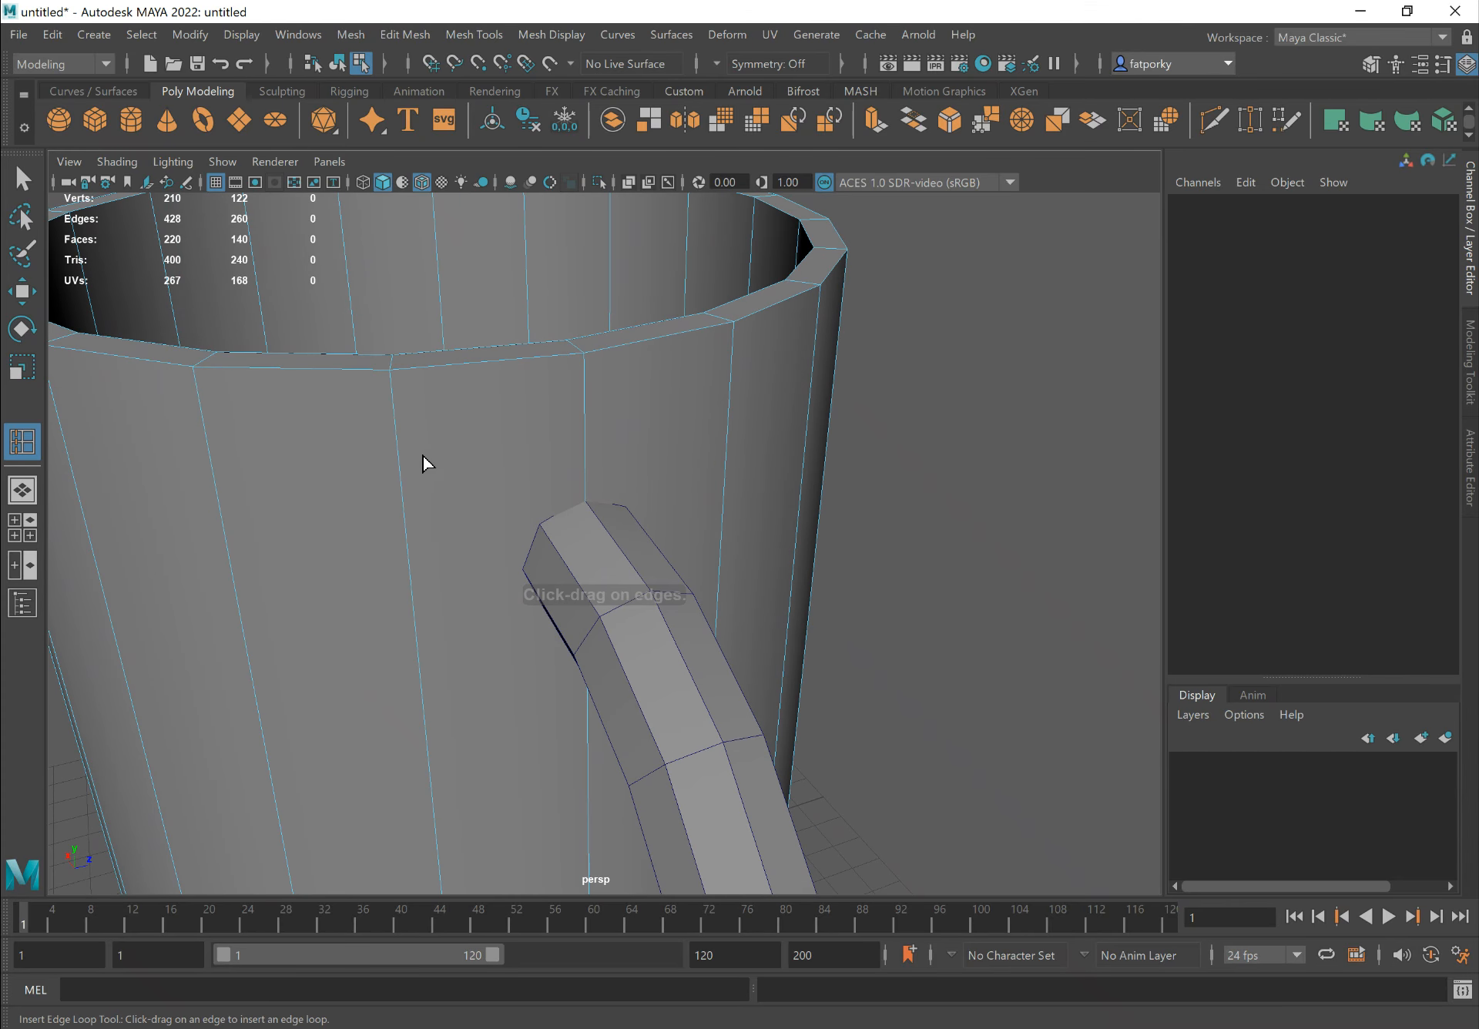
{"action": "right_click_drag", "start_coordinate": [423, 462], "coordinate": [583, 431], "text": "alt"}
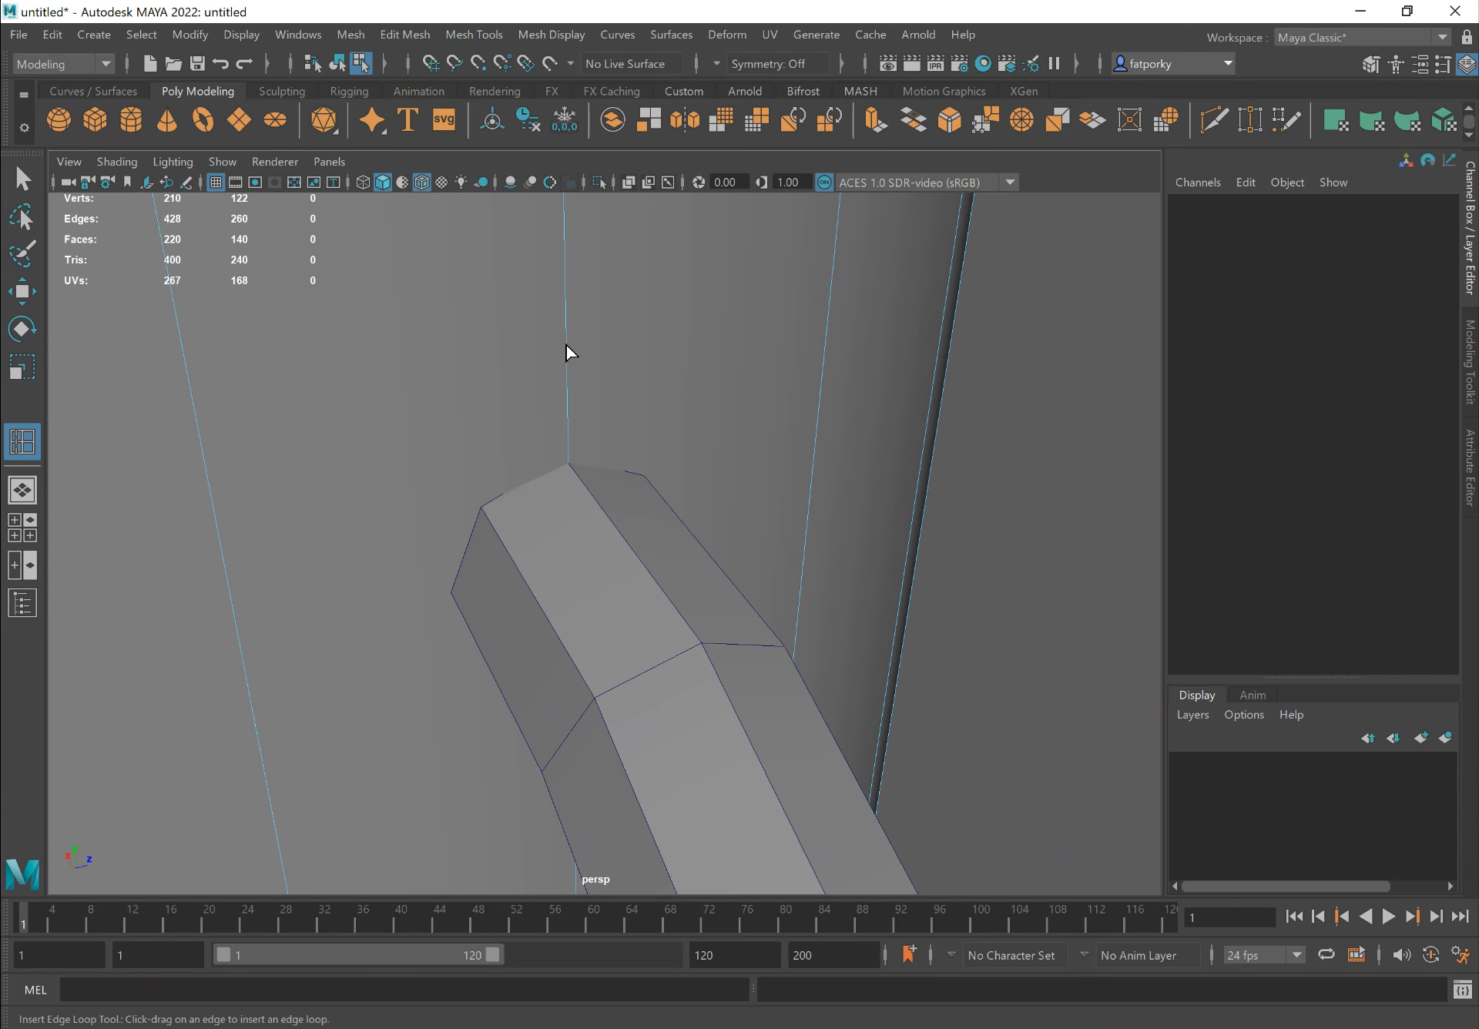
{"action": "left_click_drag", "start_coordinate": [566, 358], "coordinate": [571, 372]}
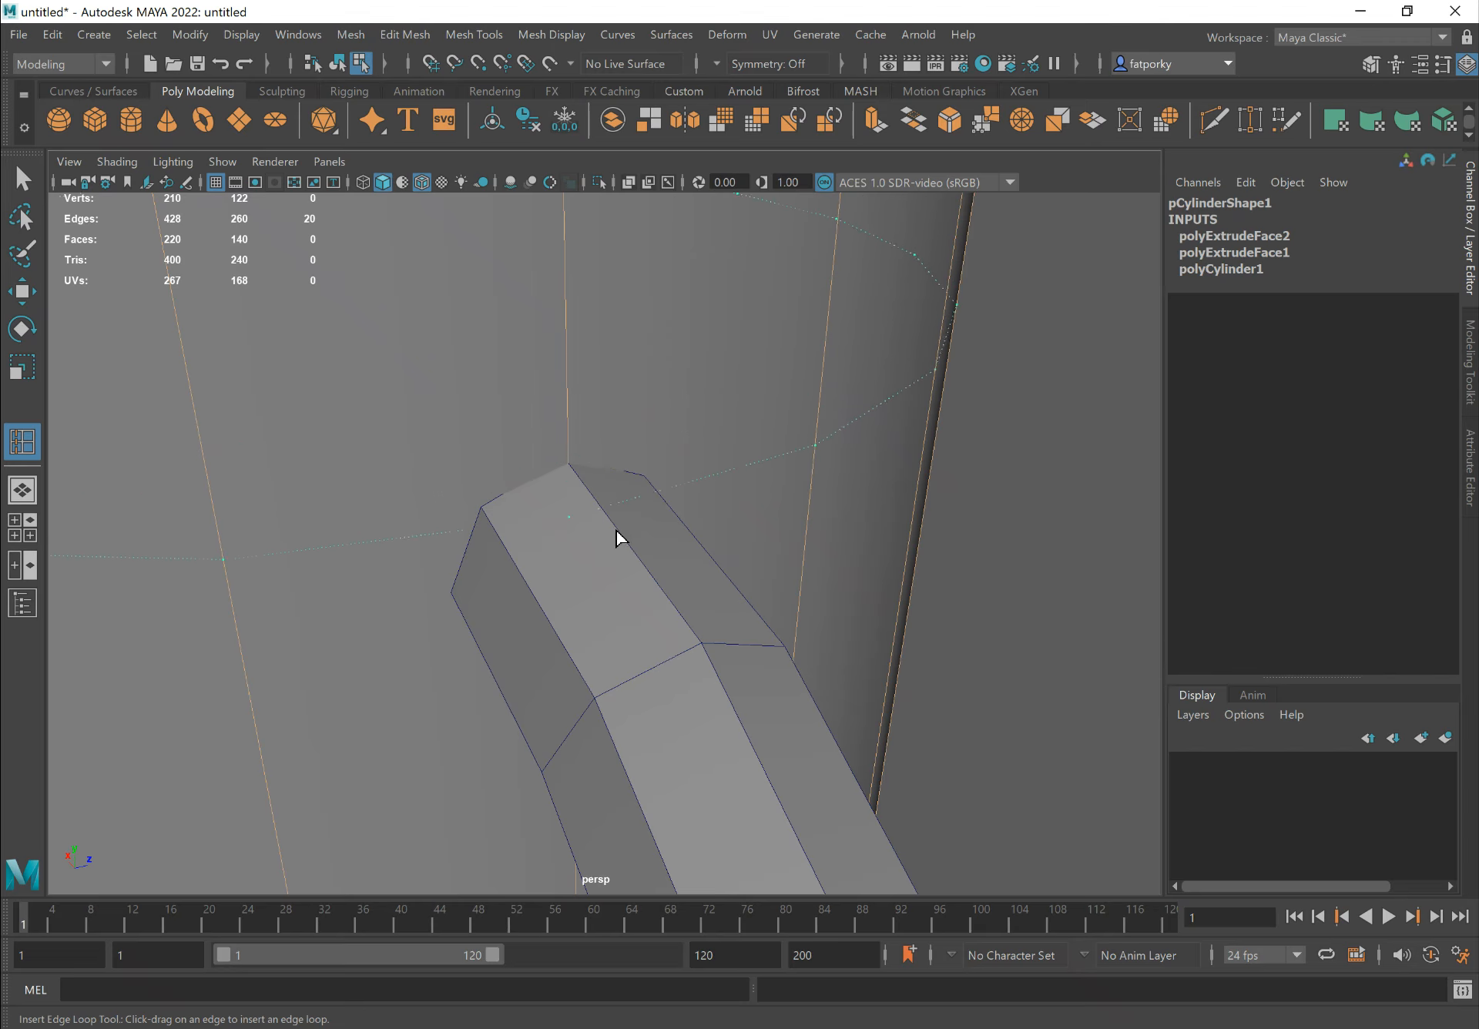
{"action": "left_click", "coordinate": [630, 582]}
{"action": "left_click_drag", "start_coordinate": [462, 479], "coordinate": [364, 314], "text": "alt"}
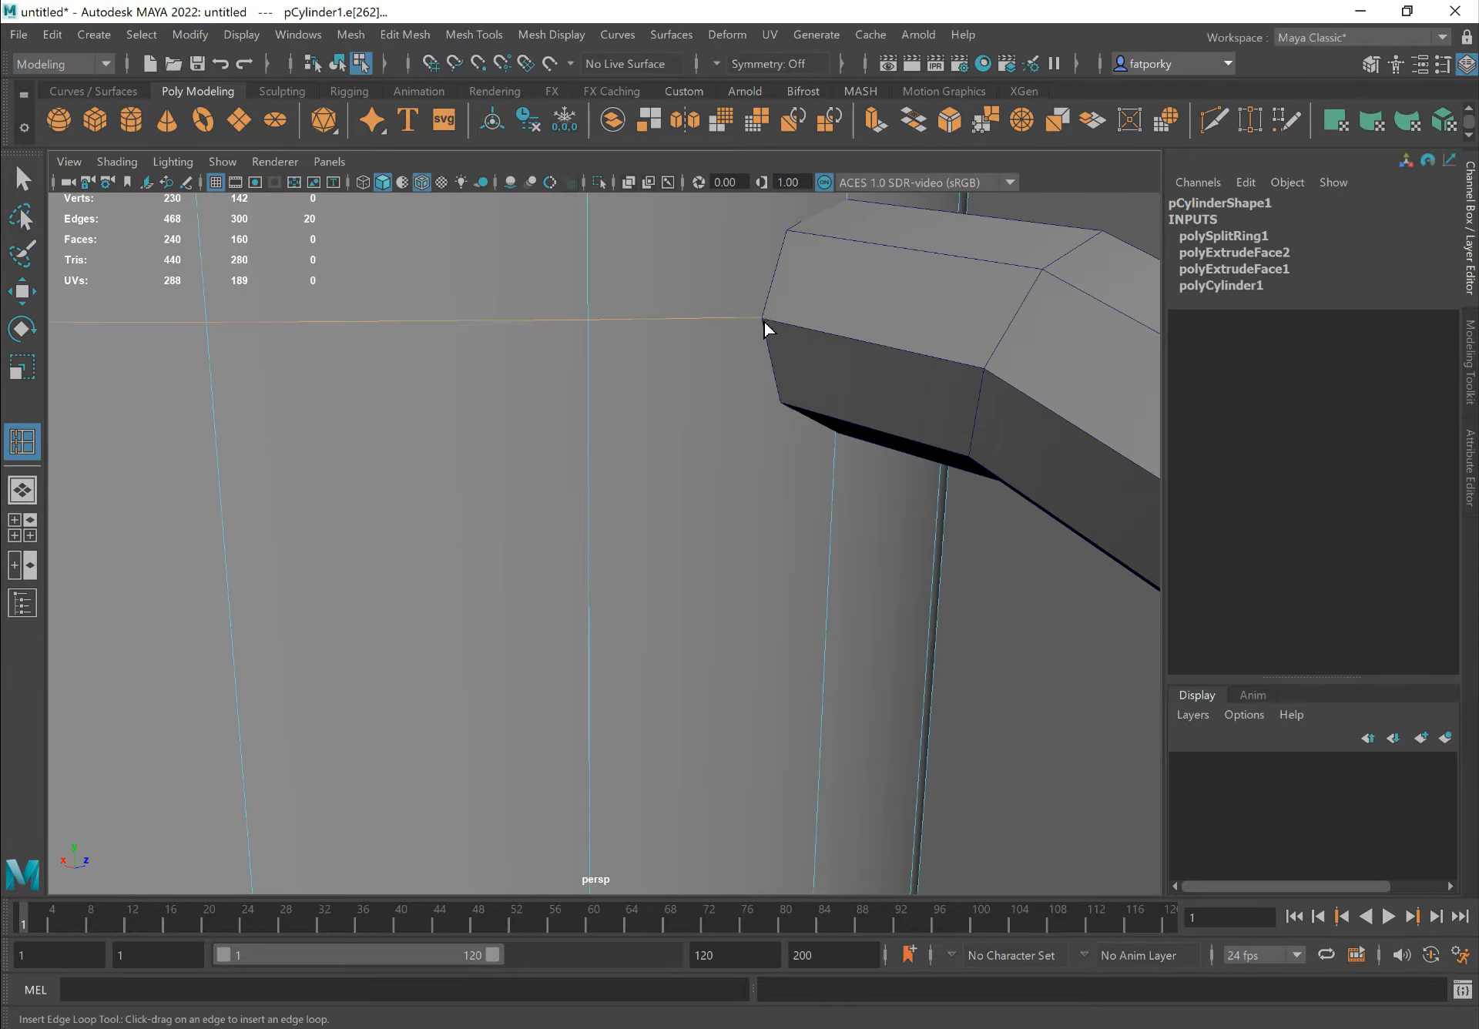
Insert a horizontal edge loop on the cup level with the middle of the handle's lower end
{"action": "right_click_drag", "start_coordinate": [976, 512], "coordinate": [733, 486], "text": "alt"}
{"action": "middle_click_drag", "start_coordinate": [785, 528], "coordinate": [708, 300], "text": "alt"}
{"action": "middle_click_drag", "start_coordinate": [452, 525], "coordinate": [474, 428], "text": "alt"}
{"action": "right_click_drag", "start_coordinate": [475, 428], "coordinate": [925, 490], "text": "alt"}
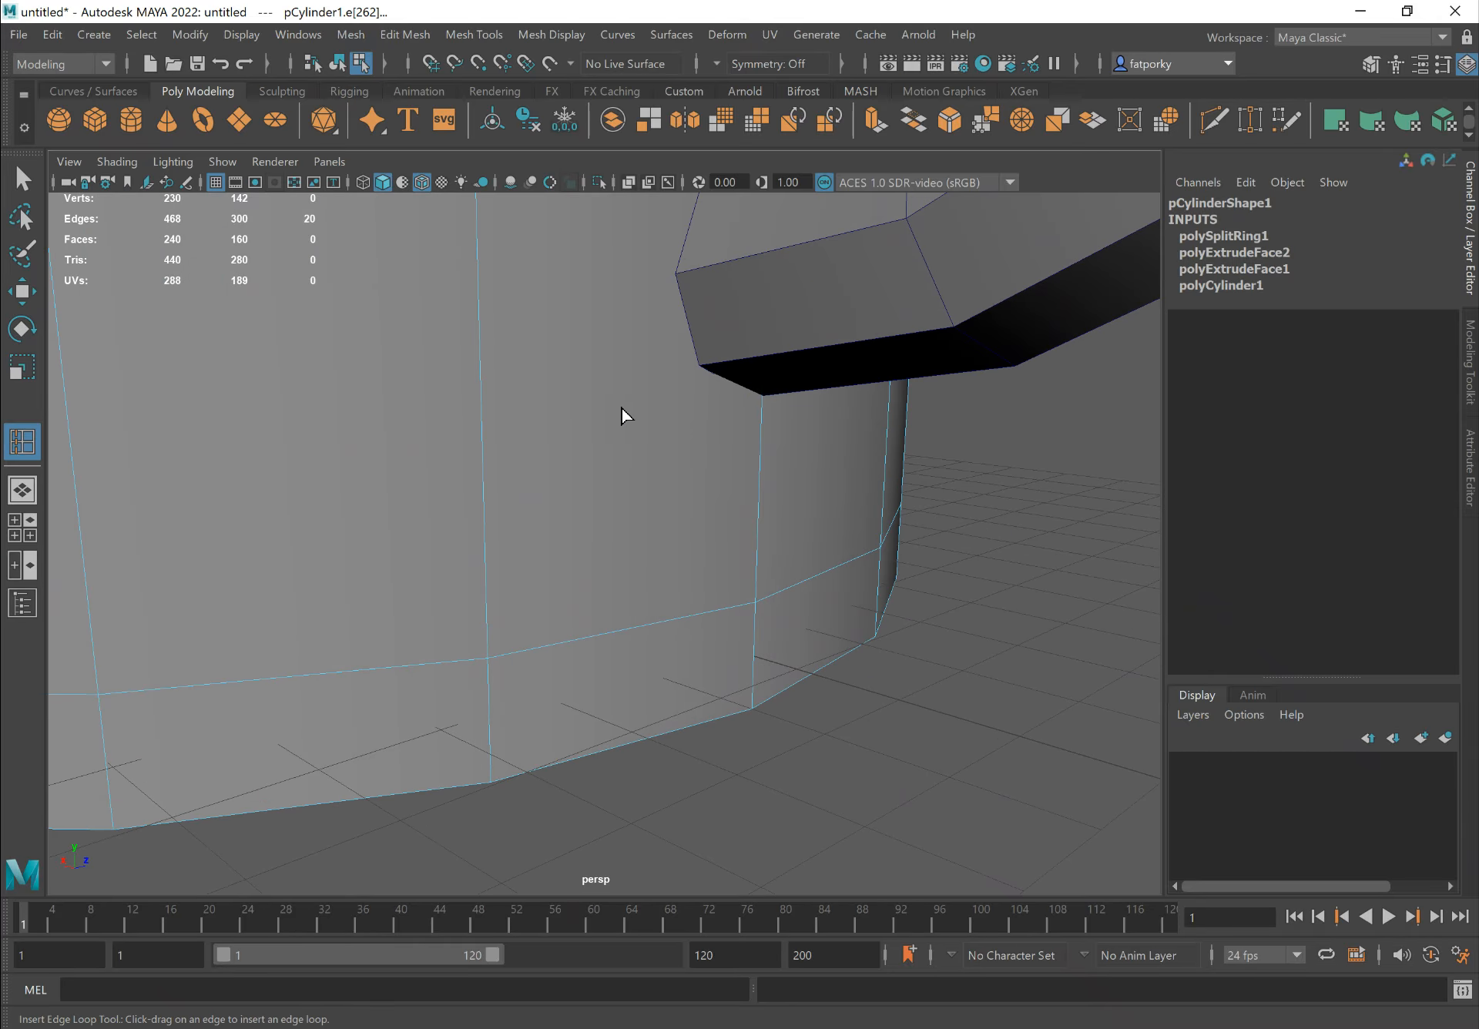
{"action": "middle_click_drag", "start_coordinate": [629, 400], "coordinate": [601, 574], "text": "alt"}
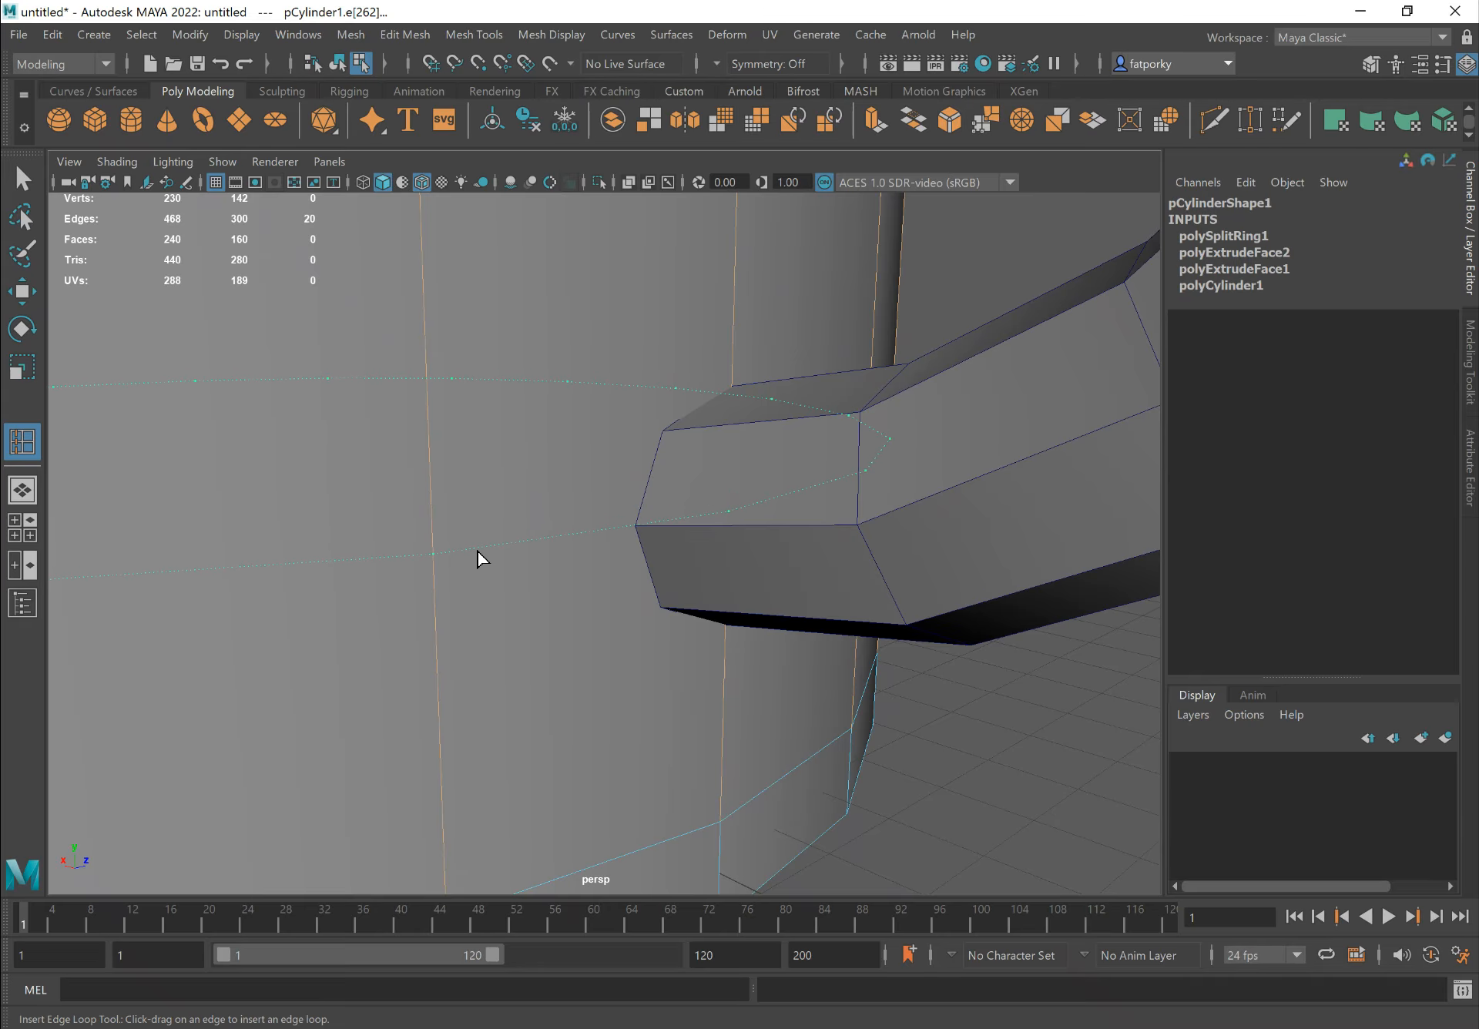
{"action": "left_click", "coordinate": [480, 562]}
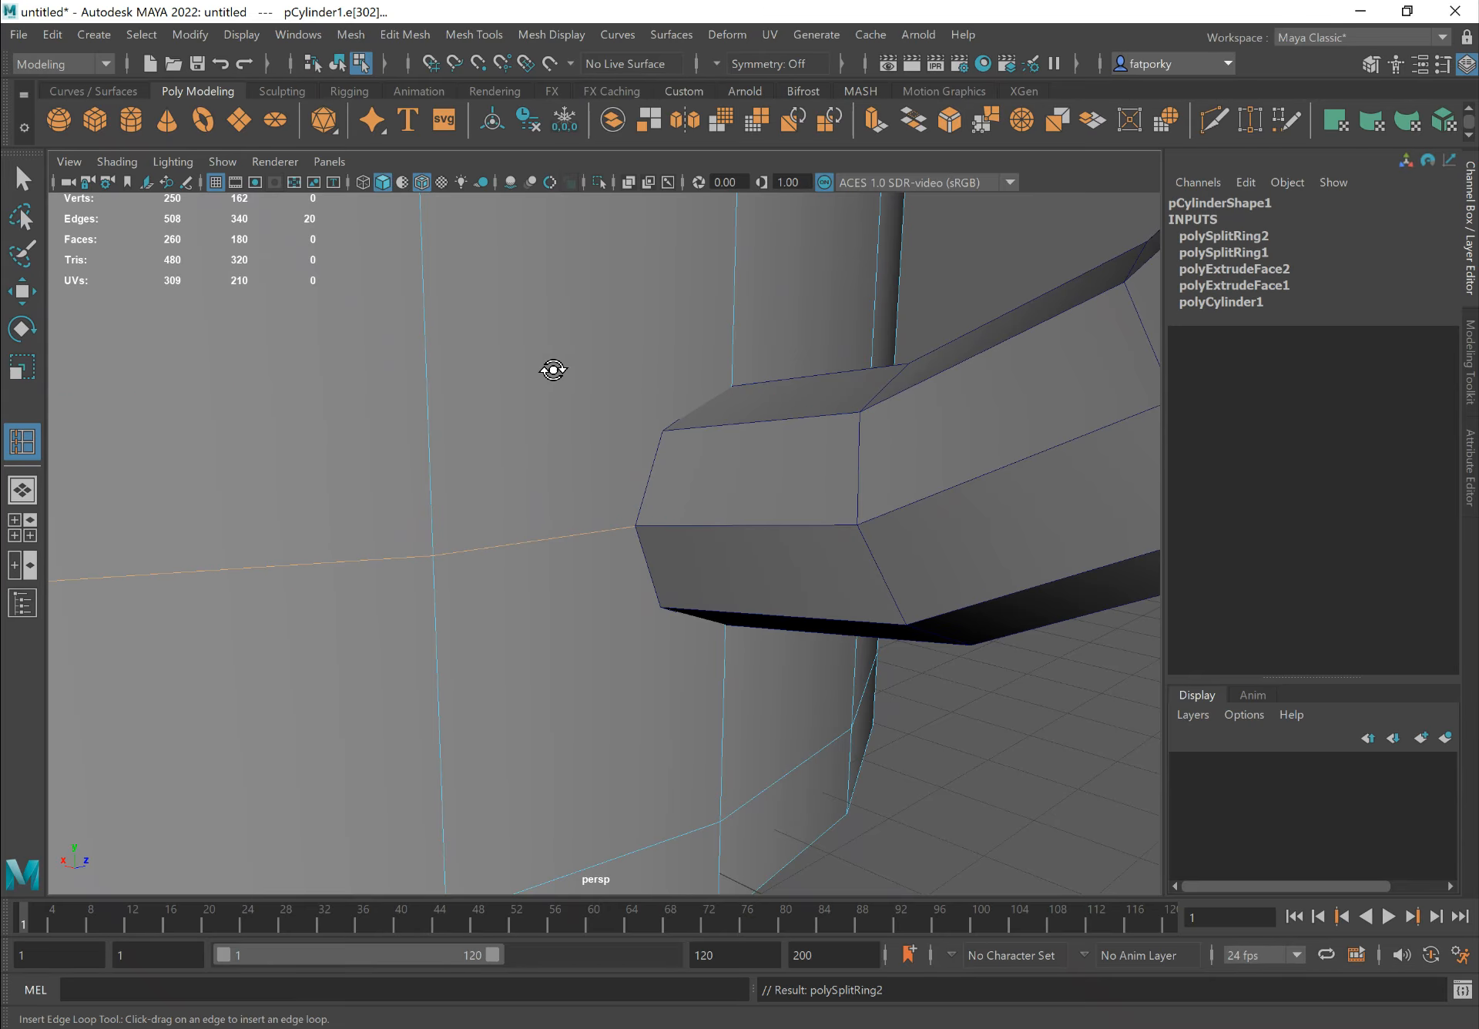
Insert one edge loop on the cup just above the handle's lower end and another just below it
{"action": "left_click_drag", "start_coordinate": [553, 370], "coordinate": [573, 318], "text": "alt"}
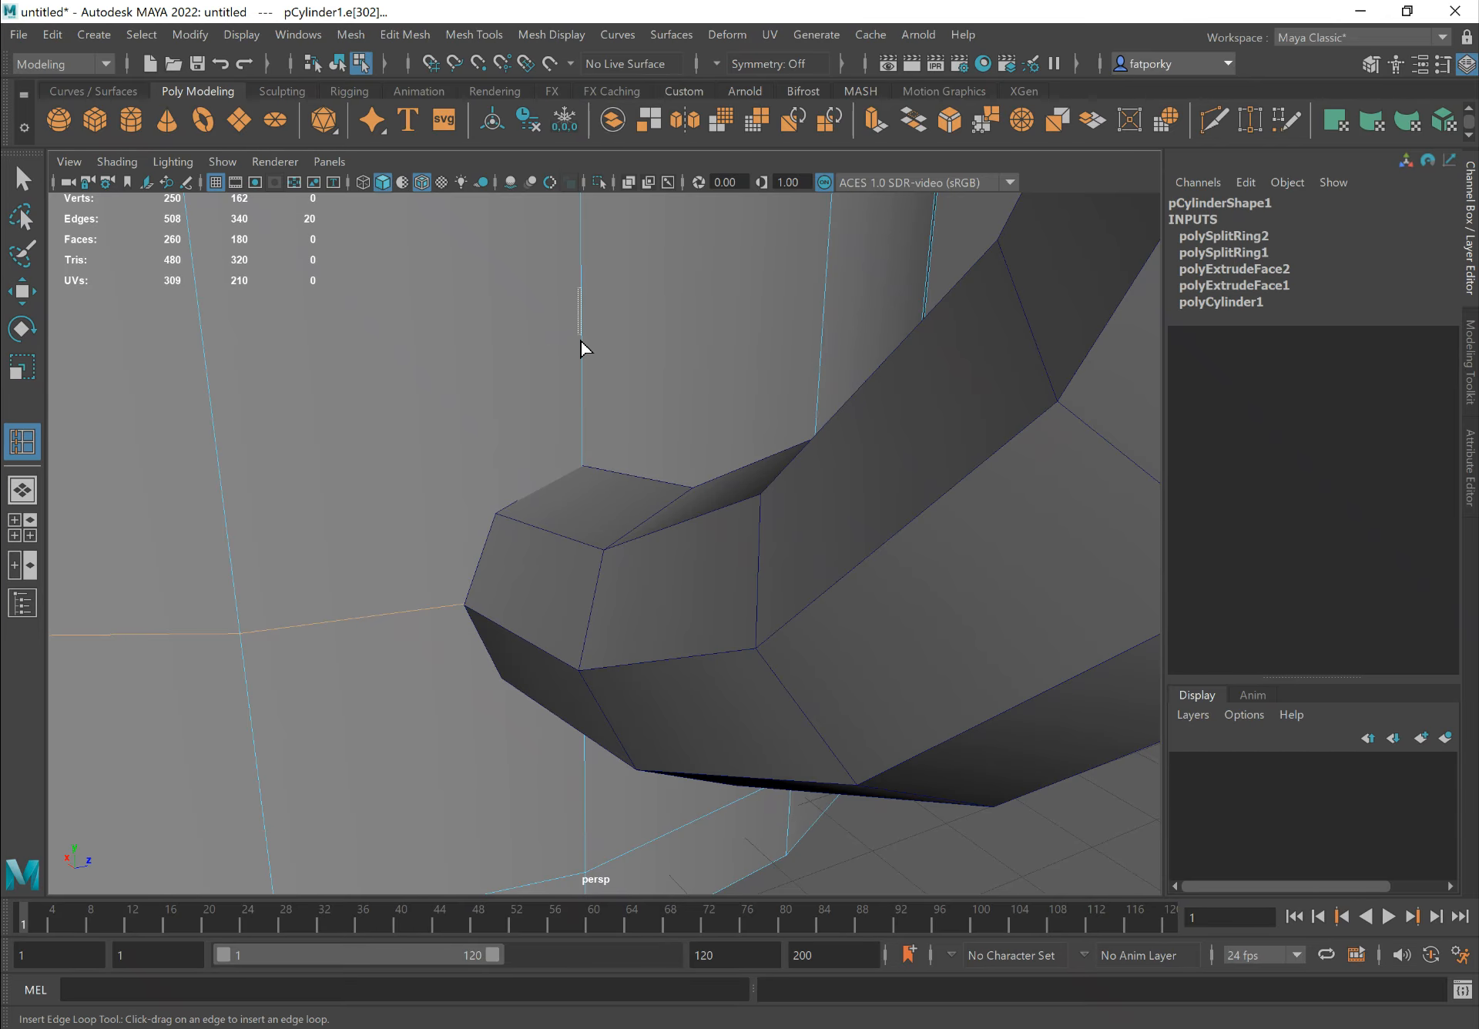
{"action": "key", "text": "F8"}
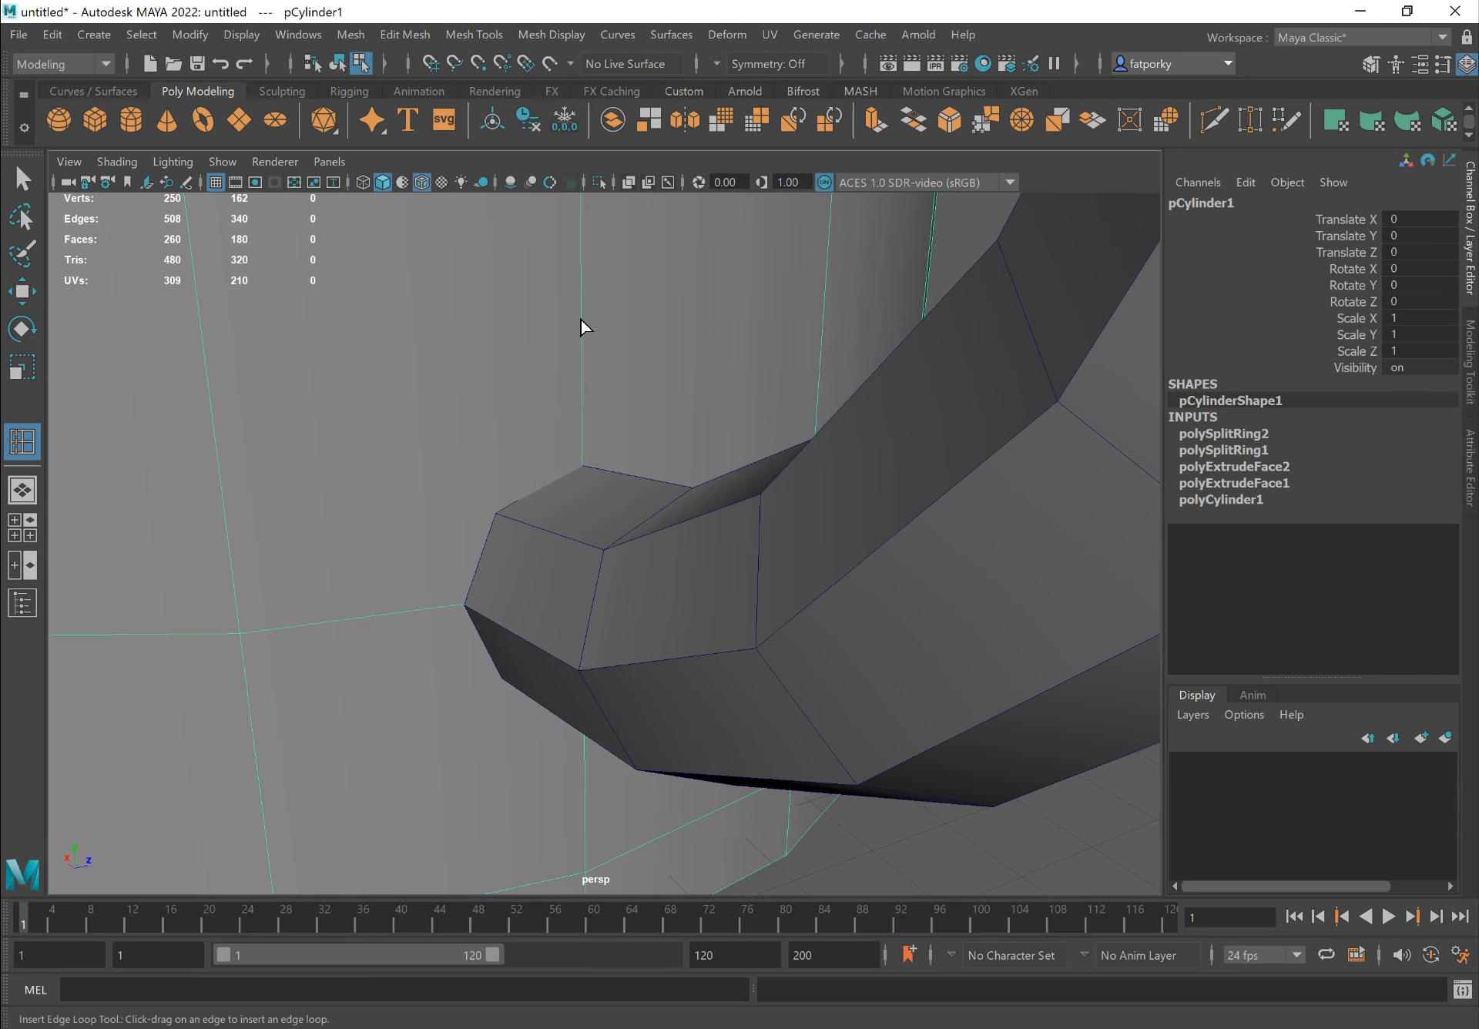
{"action": "left_click_drag", "start_coordinate": [586, 348], "coordinate": [587, 405]}
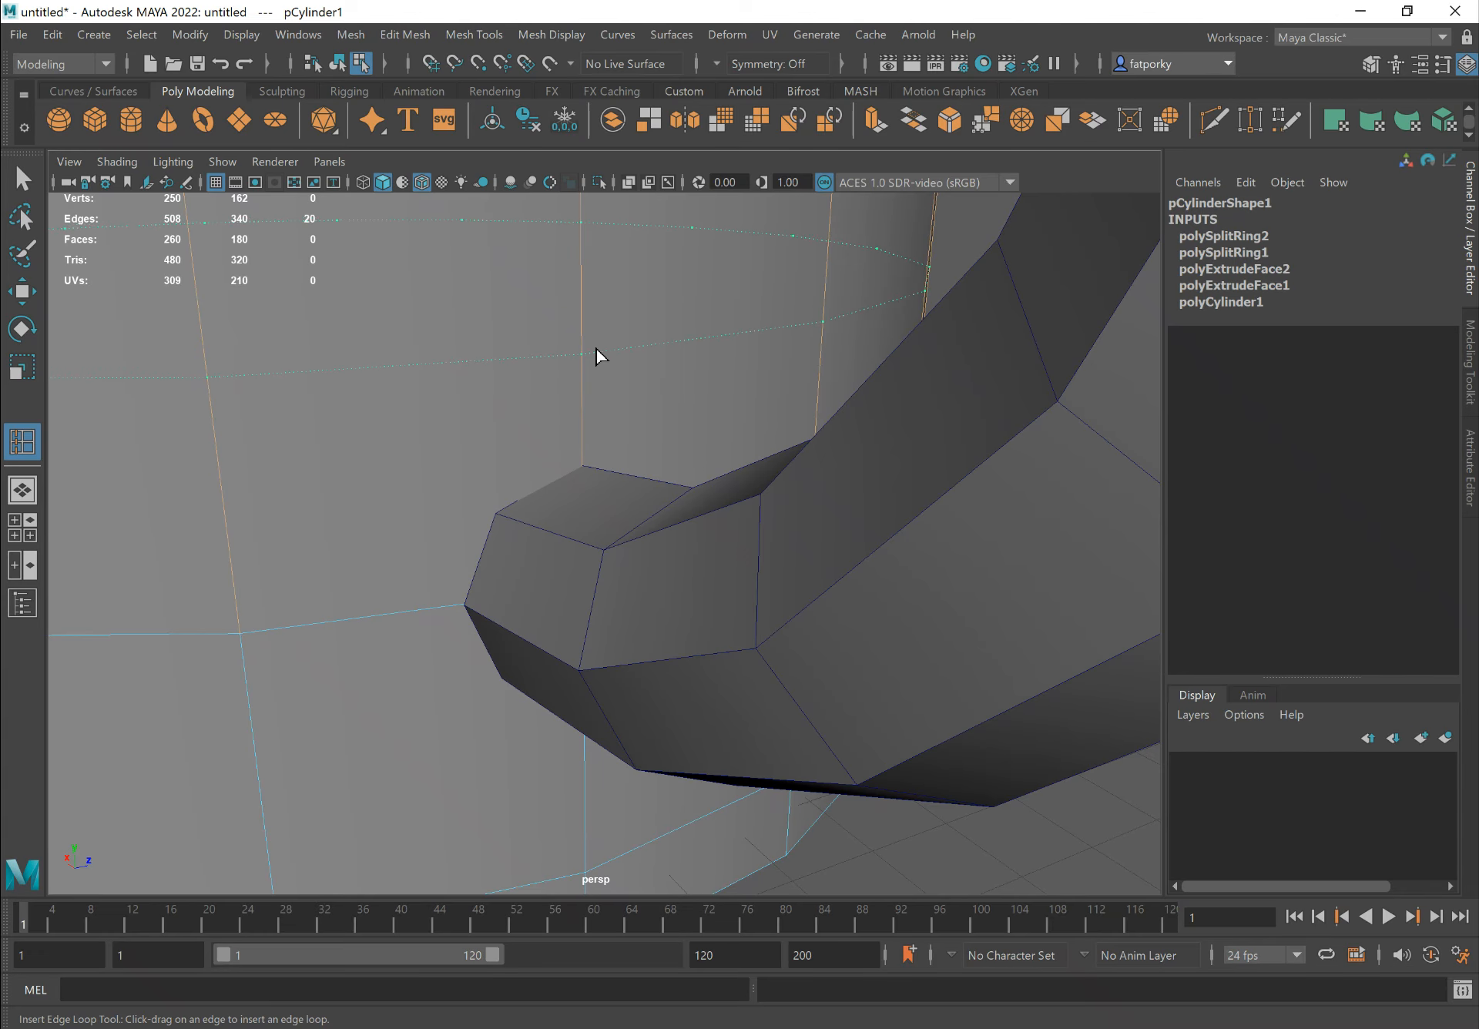
{"action": "left_click_drag", "start_coordinate": [593, 379], "coordinate": [637, 305]}
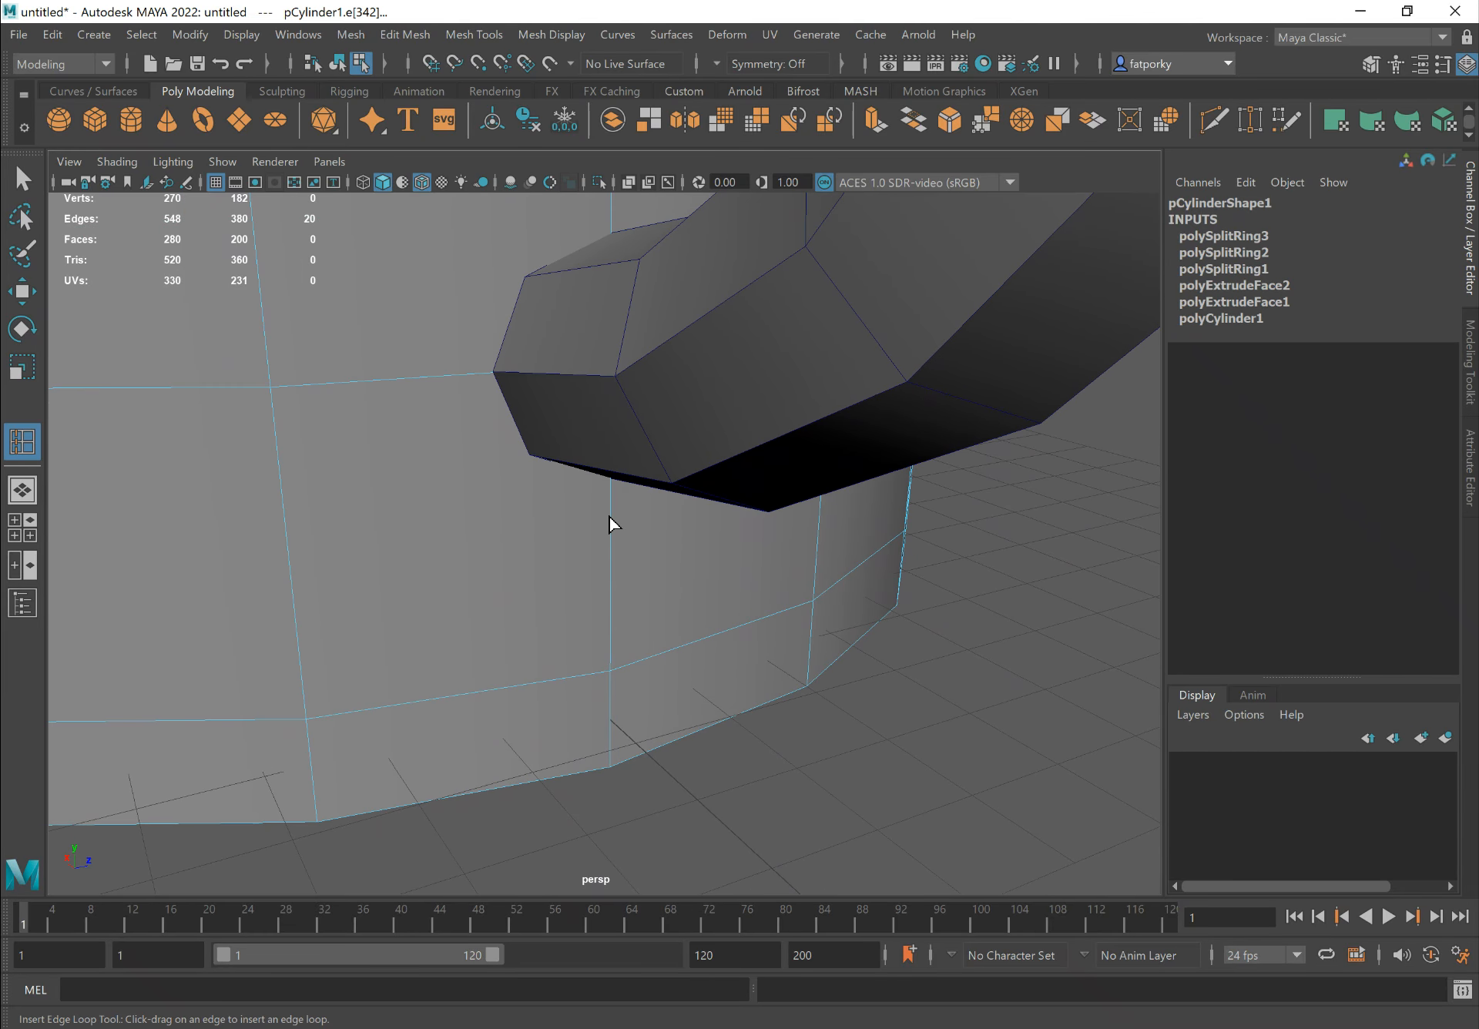
{"action": "left_click", "coordinate": [624, 570]}
Insert one edge loop on the cup just above the handle's upper end and another just below it
{"action": "left_click_drag", "start_coordinate": [419, 393], "coordinate": [465, 376], "text": "alt"}
{"action": "right_click_drag", "start_coordinate": [465, 376], "coordinate": [357, 278], "text": "alt"}
{"action": "middle_click_drag", "start_coordinate": [433, 274], "coordinate": [481, 655], "text": "alt"}
{"action": "middle_click_drag", "start_coordinate": [578, 285], "coordinate": [501, 655], "text": "alt"}
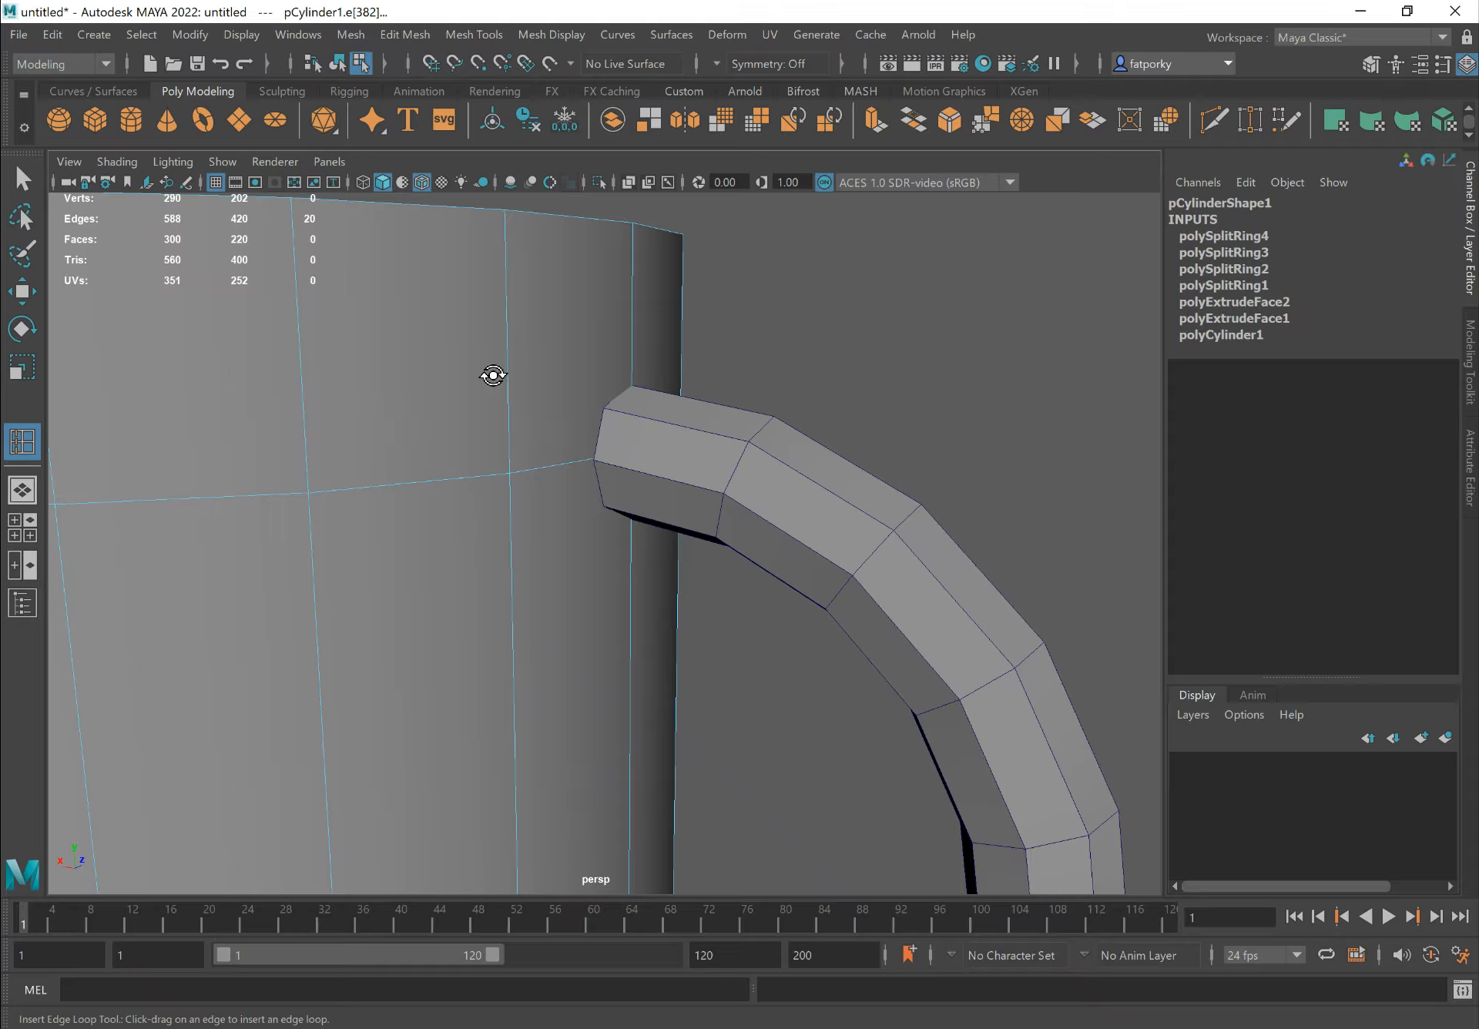
{"action": "left_click_drag", "start_coordinate": [494, 375], "coordinate": [516, 403], "text": "alt"}
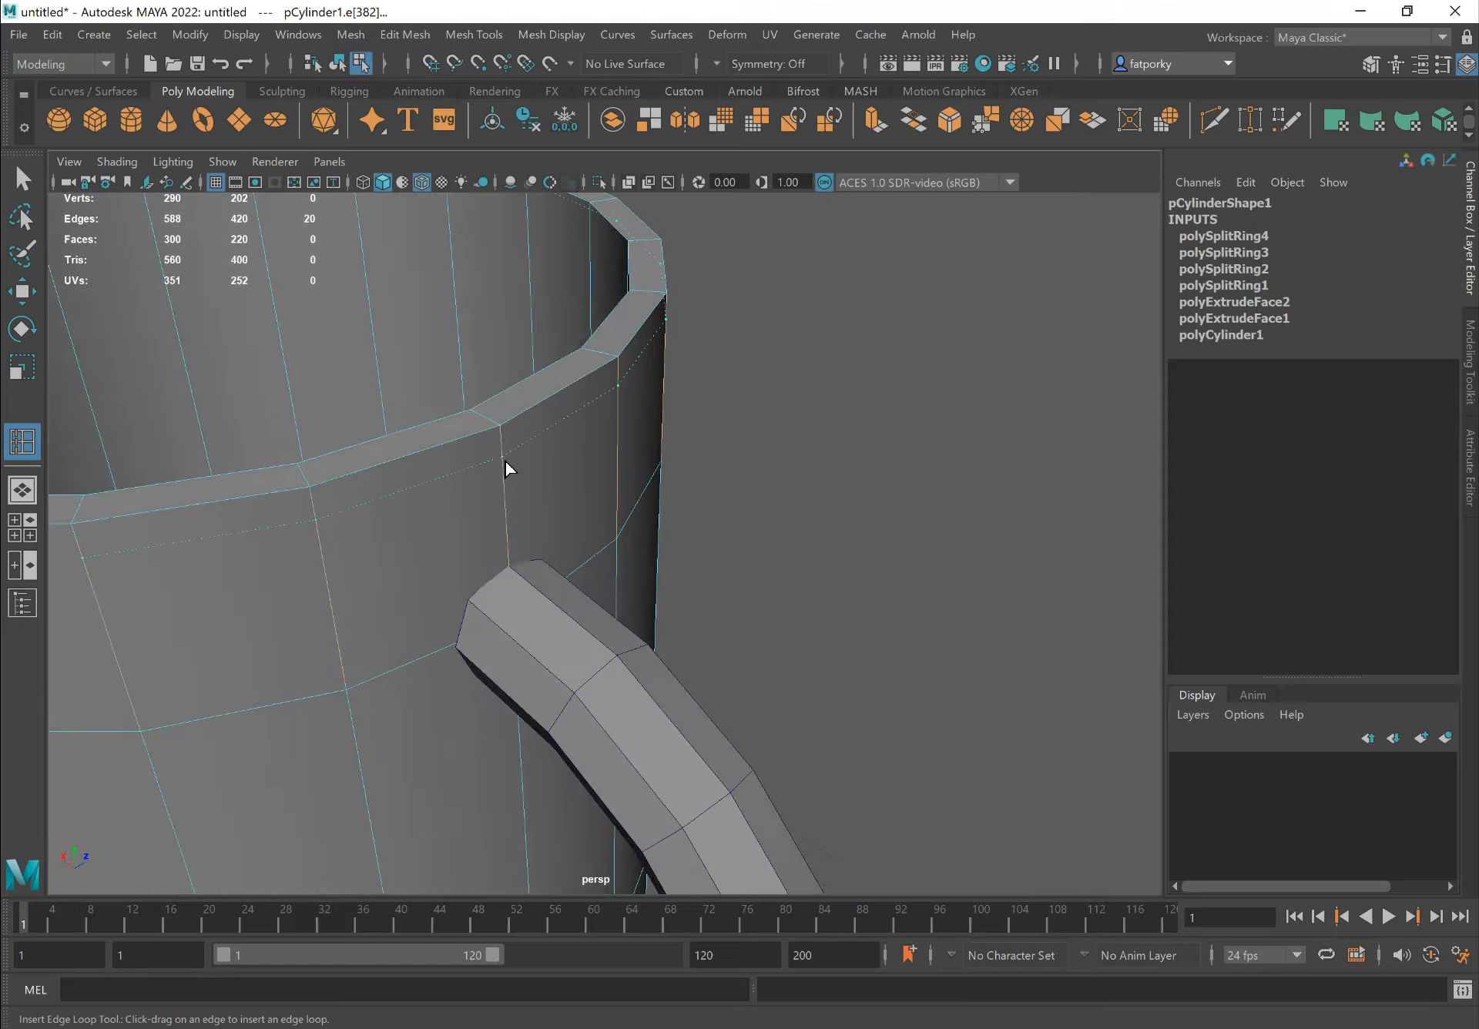
{"action": "left_click", "coordinate": [525, 525]}
{"action": "left_click_drag", "start_coordinate": [486, 455], "coordinate": [467, 393], "text": "alt"}
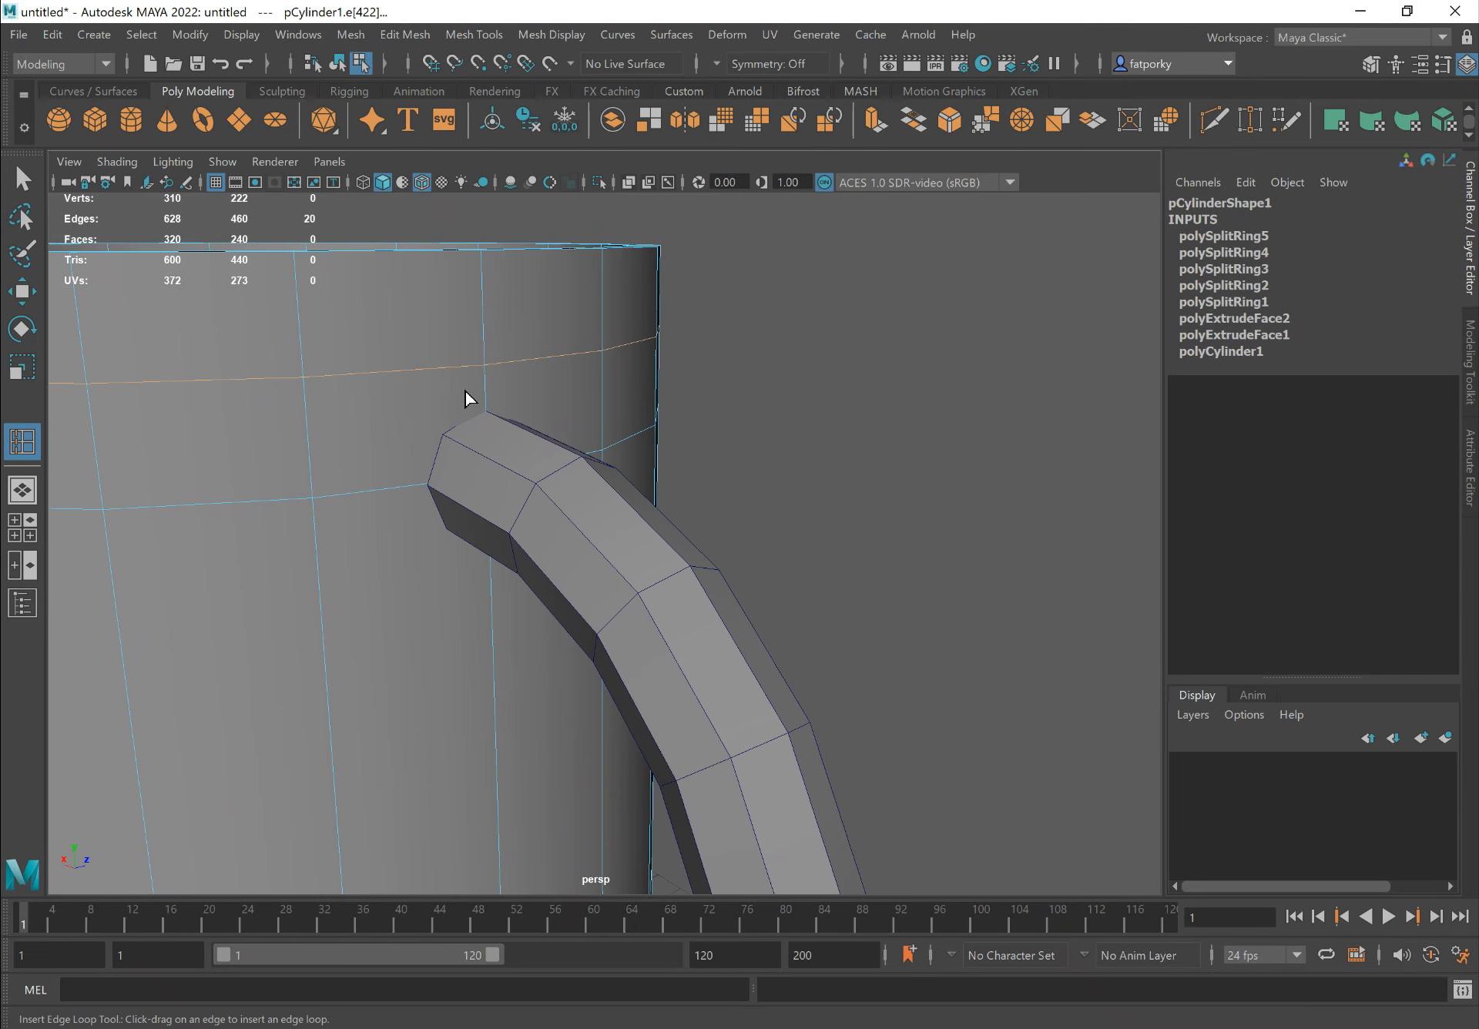
{"action": "left_click_drag", "start_coordinate": [490, 577], "coordinate": [490, 553], "text": "alt"}
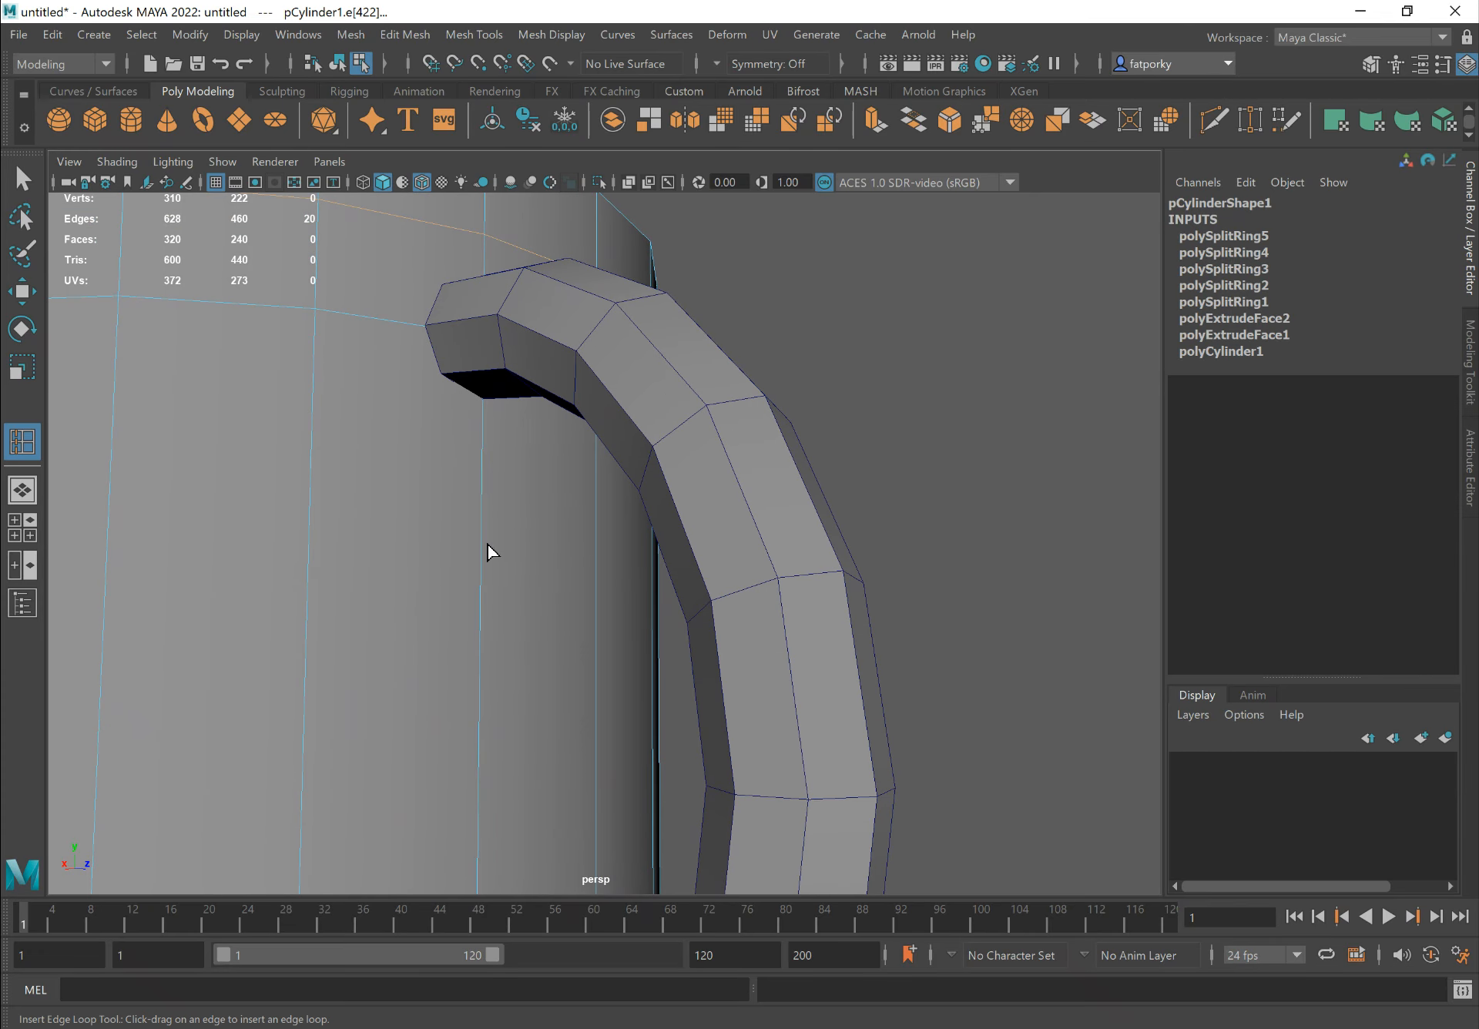
{"action": "left_click", "coordinate": [495, 456]}
Activate the Select tool and examine how the cup's edges line up with the handle's upper end
{"action": "left_click_drag", "start_coordinate": [363, 343], "coordinate": [412, 391], "text": "alt"}
{"action": "key", "text": "q"}
{"action": "middle_click_drag", "start_coordinate": [237, 368], "coordinate": [350, 334], "text": "alt"}
{"action": "scroll", "coordinate": [398, 332], "scroll_direction": "up", "scroll_amount": 2}
{"action": "left_click_drag", "start_coordinate": [400, 339], "coordinate": [439, 376], "text": "alt"}
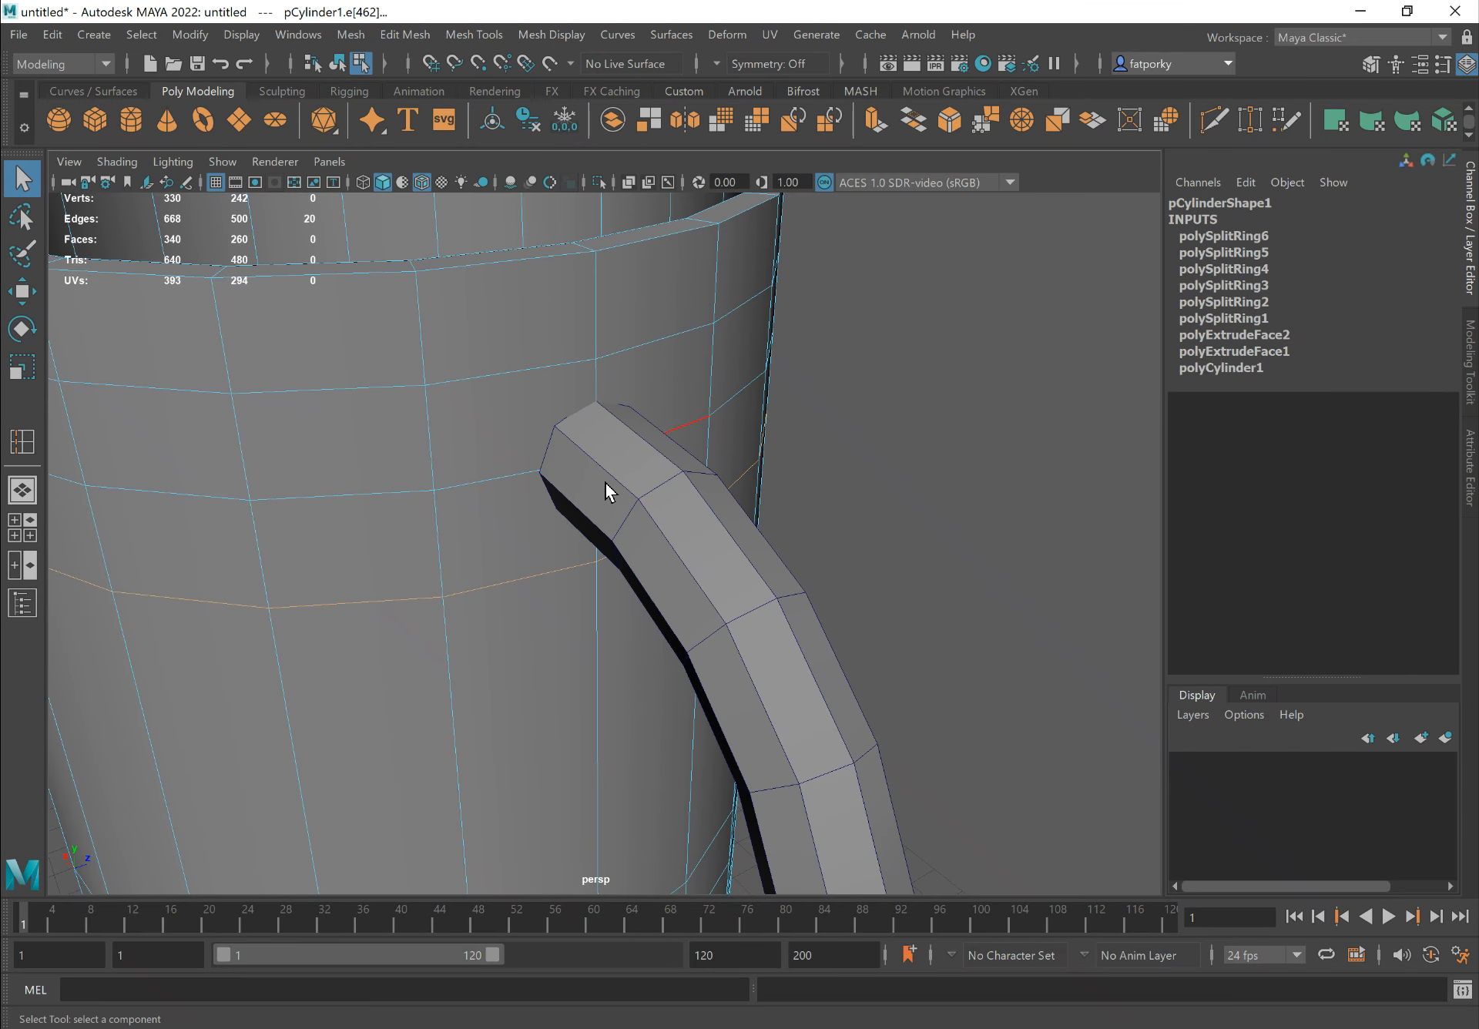
{"action": "left_click_drag", "start_coordinate": [551, 430], "coordinate": [588, 422], "text": "alt"}
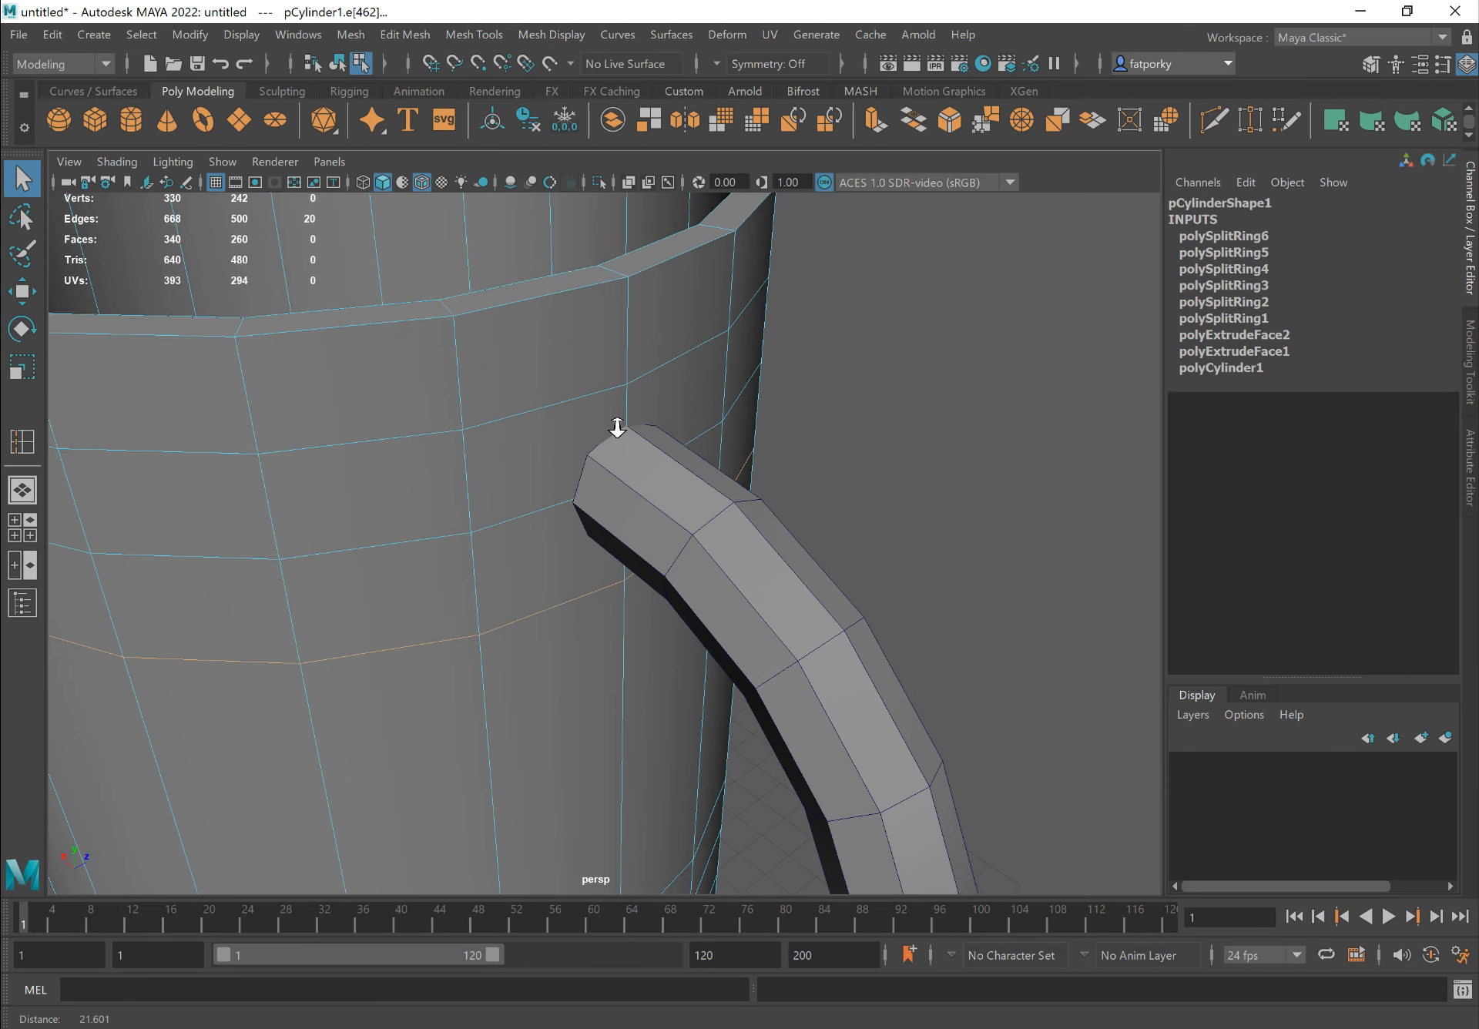
{"action": "right_click_drag", "start_coordinate": [588, 422], "coordinate": [638, 413], "text": "alt"}
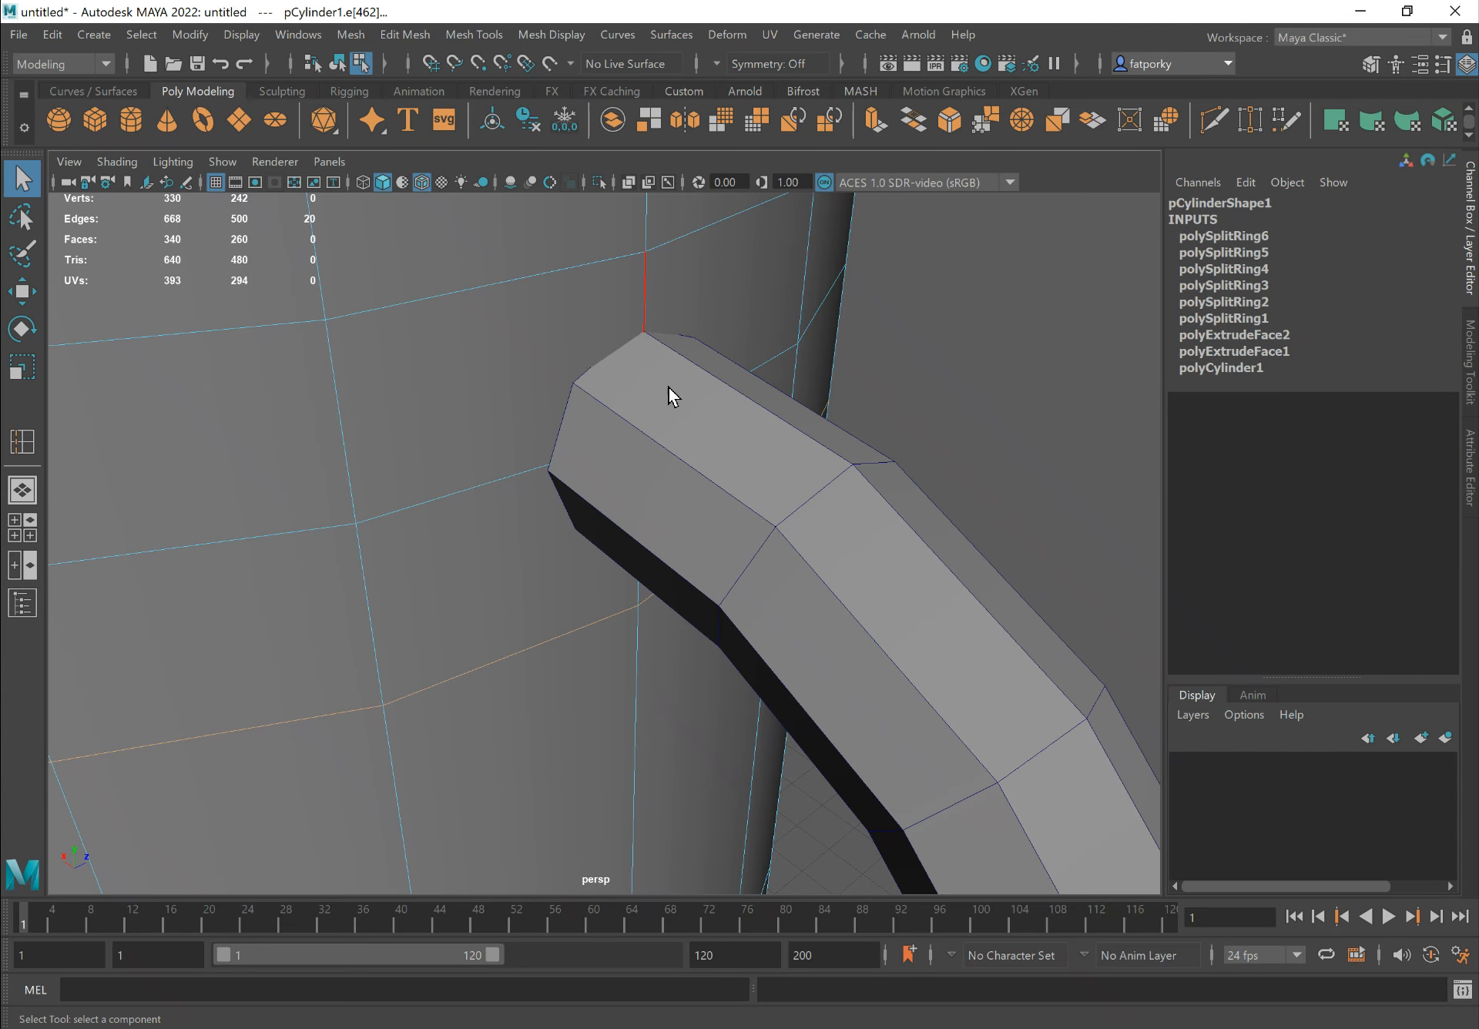
{"action": "left_click_drag", "start_coordinate": [580, 387], "coordinate": [555, 389], "text": "alt"}
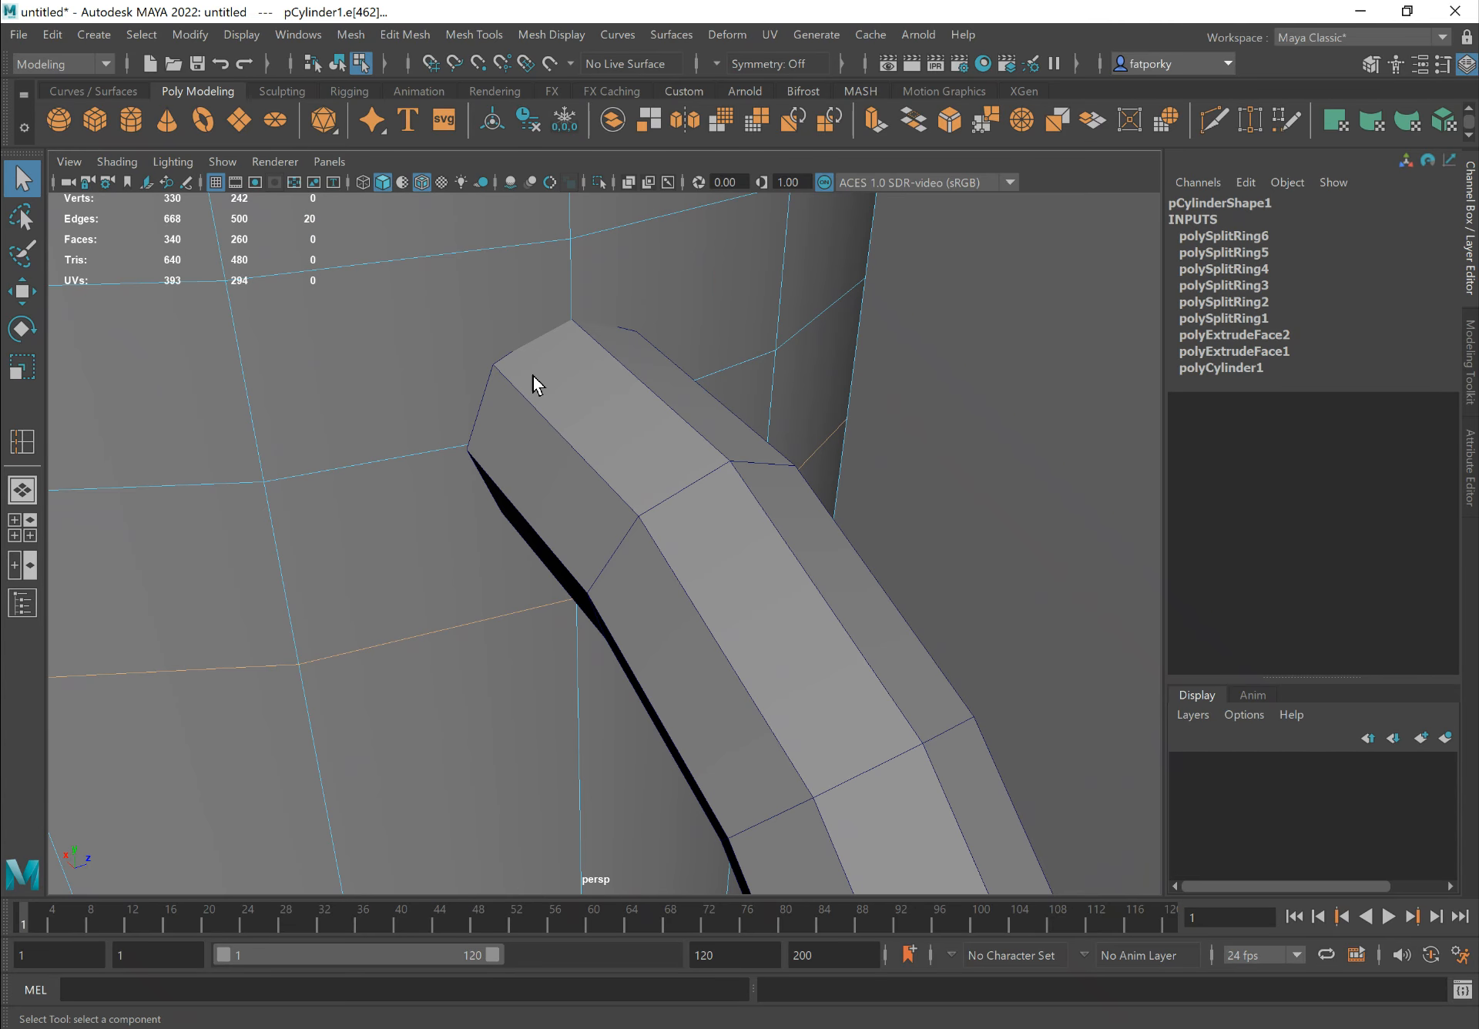
Start a Multi-Cut on the cup around the handle's upper end, with points at its top and its near side
{"action": "right_click_drag", "start_coordinate": [436, 314], "coordinate": [547, 275]}
{"action": "left_click_drag", "start_coordinate": [565, 299], "coordinate": [580, 335], "text": "alt"}
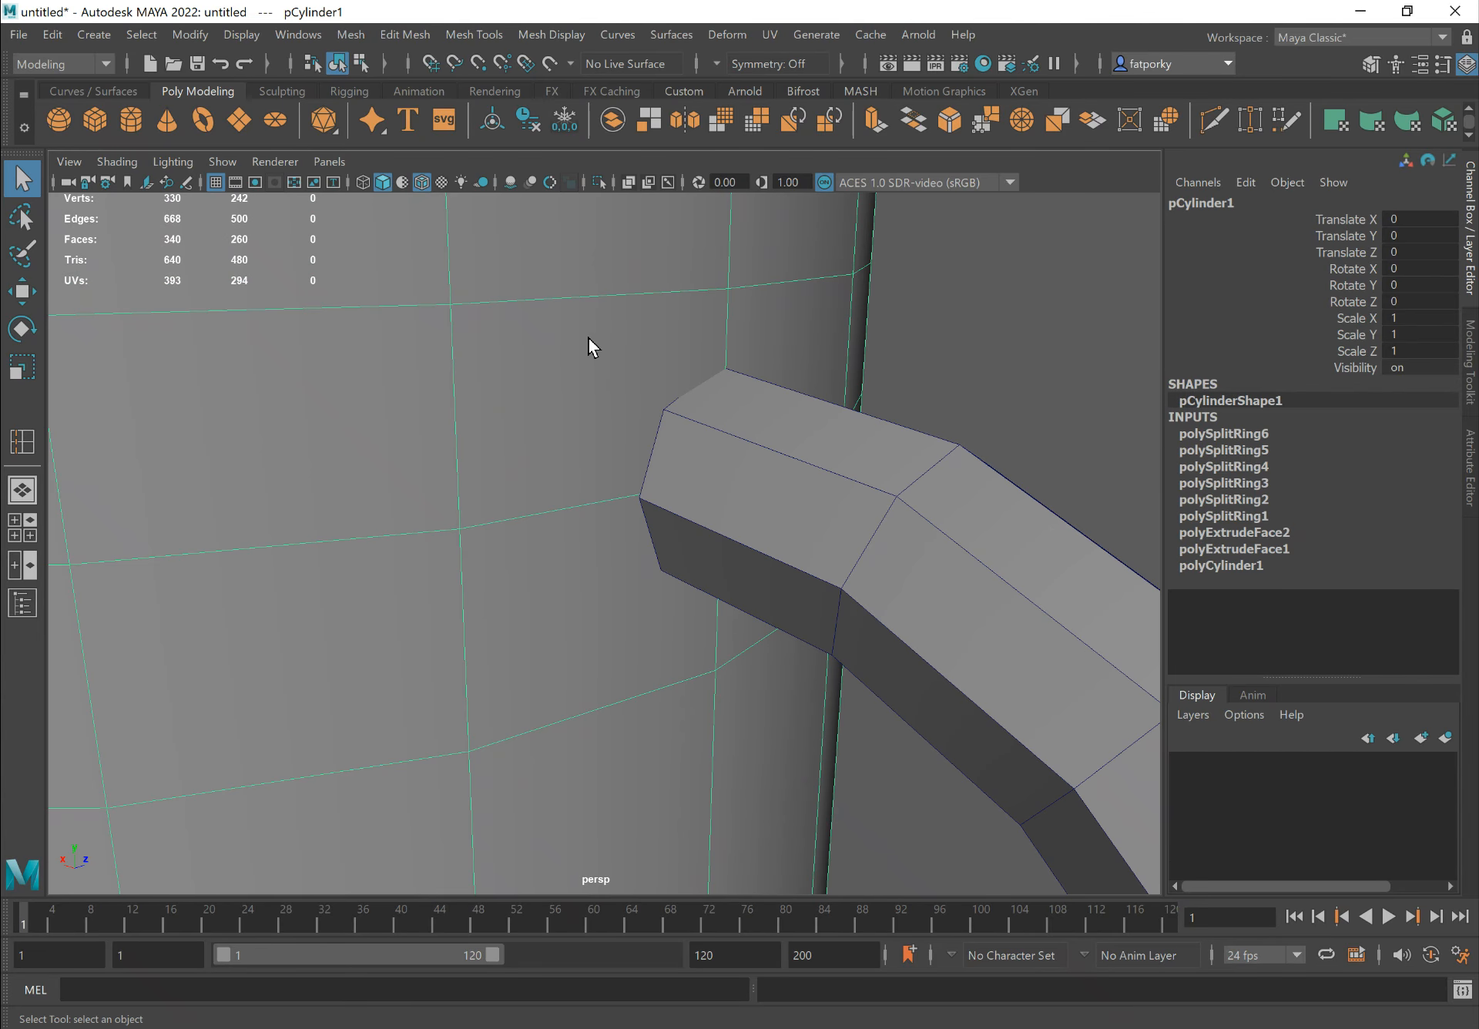
{"action": "right_click_drag", "start_coordinate": [588, 350], "coordinate": [483, 349], "text": "shift"}
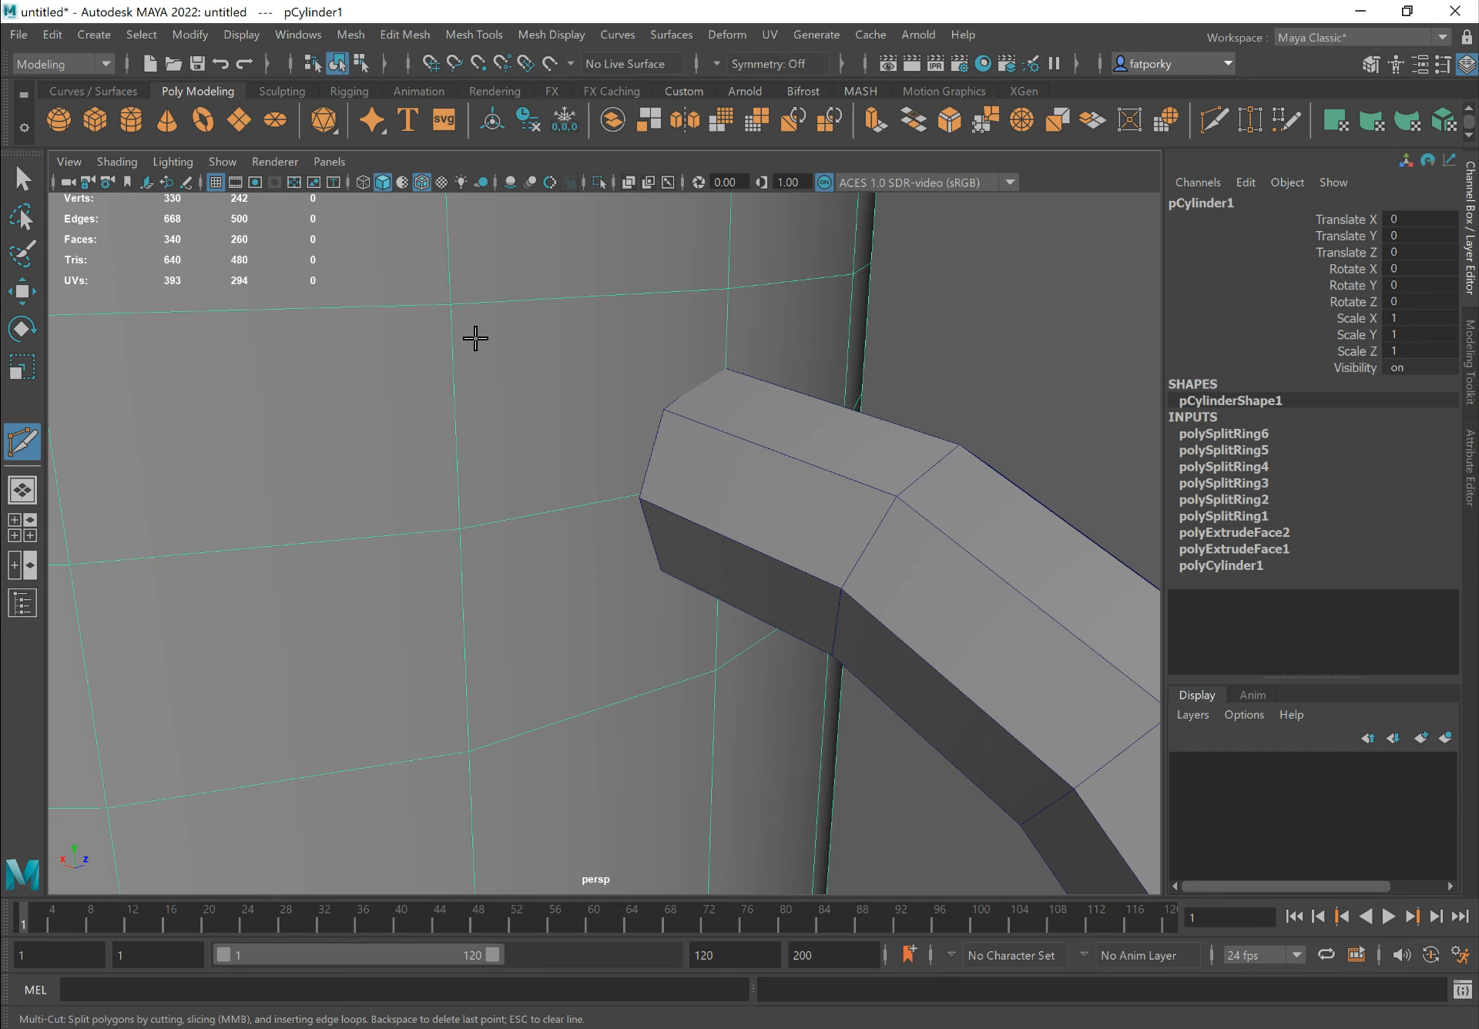
{"action": "middle_click_drag", "start_coordinate": [543, 493], "coordinate": [549, 506], "text": "alt"}
{"action": "left_click_drag", "start_coordinate": [549, 506], "coordinate": [506, 513], "text": "alt"}
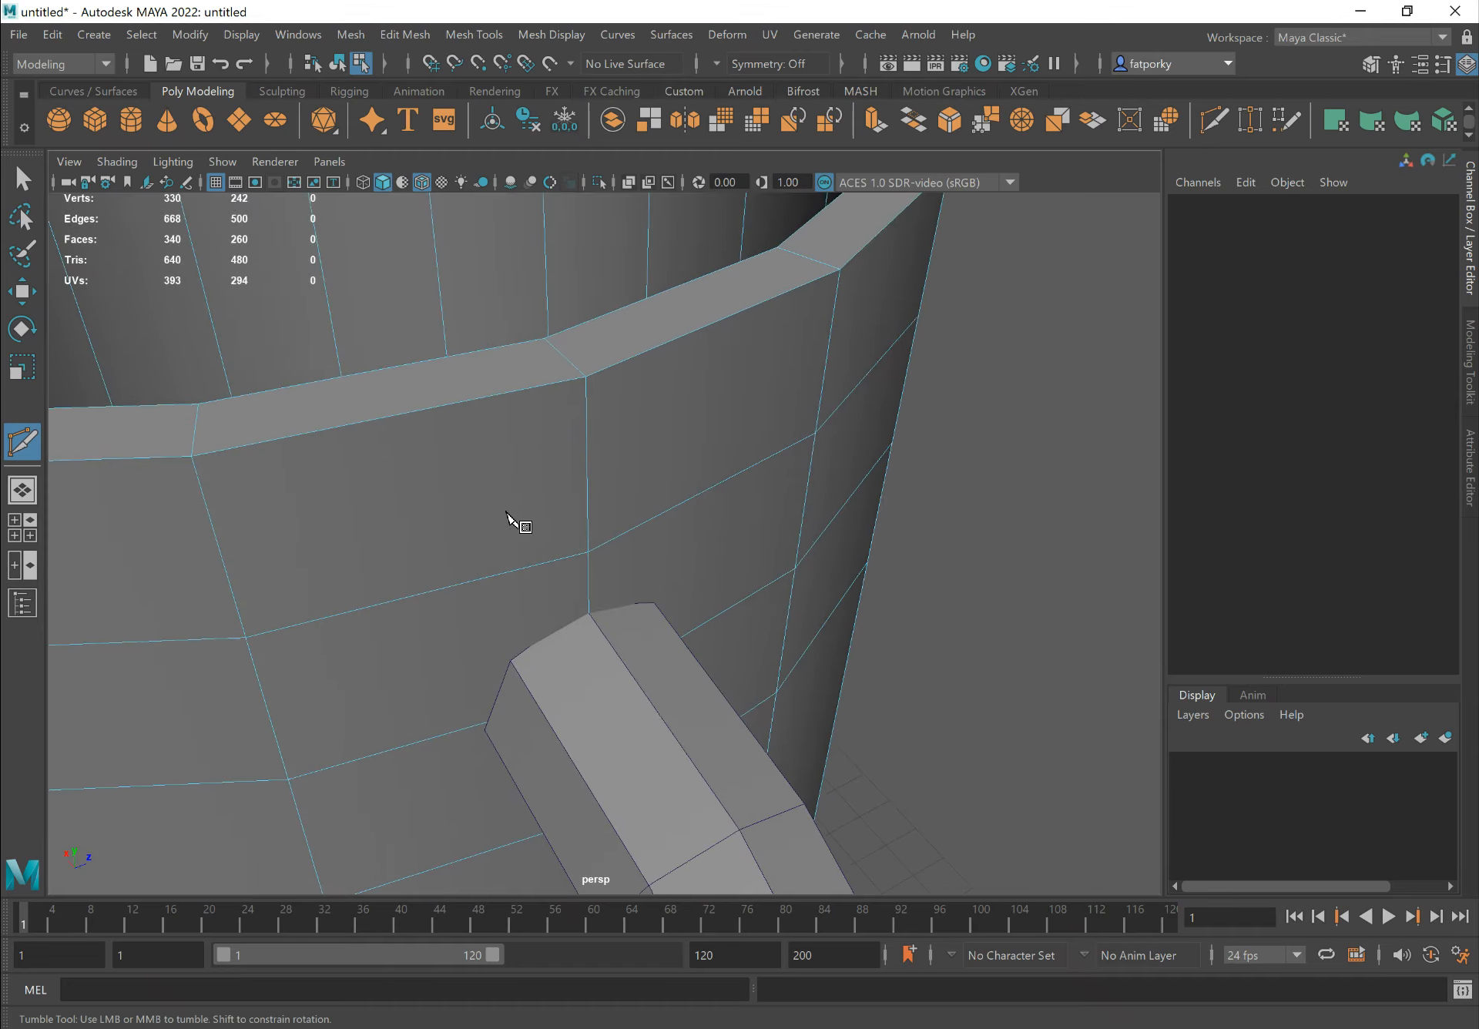
{"action": "right_click_drag", "start_coordinate": [506, 513], "coordinate": [599, 473], "text": "alt"}
{"action": "mouse_move", "coordinate": [598, 456]}
{"action": "left_mouse_down", "text": "alt"}
{"action": "mouse_move", "coordinate": [611, 451]}
{"action": "mouse_move", "coordinate": [605, 462]}
{"action": "left_mouse_up", "text": "alt"}
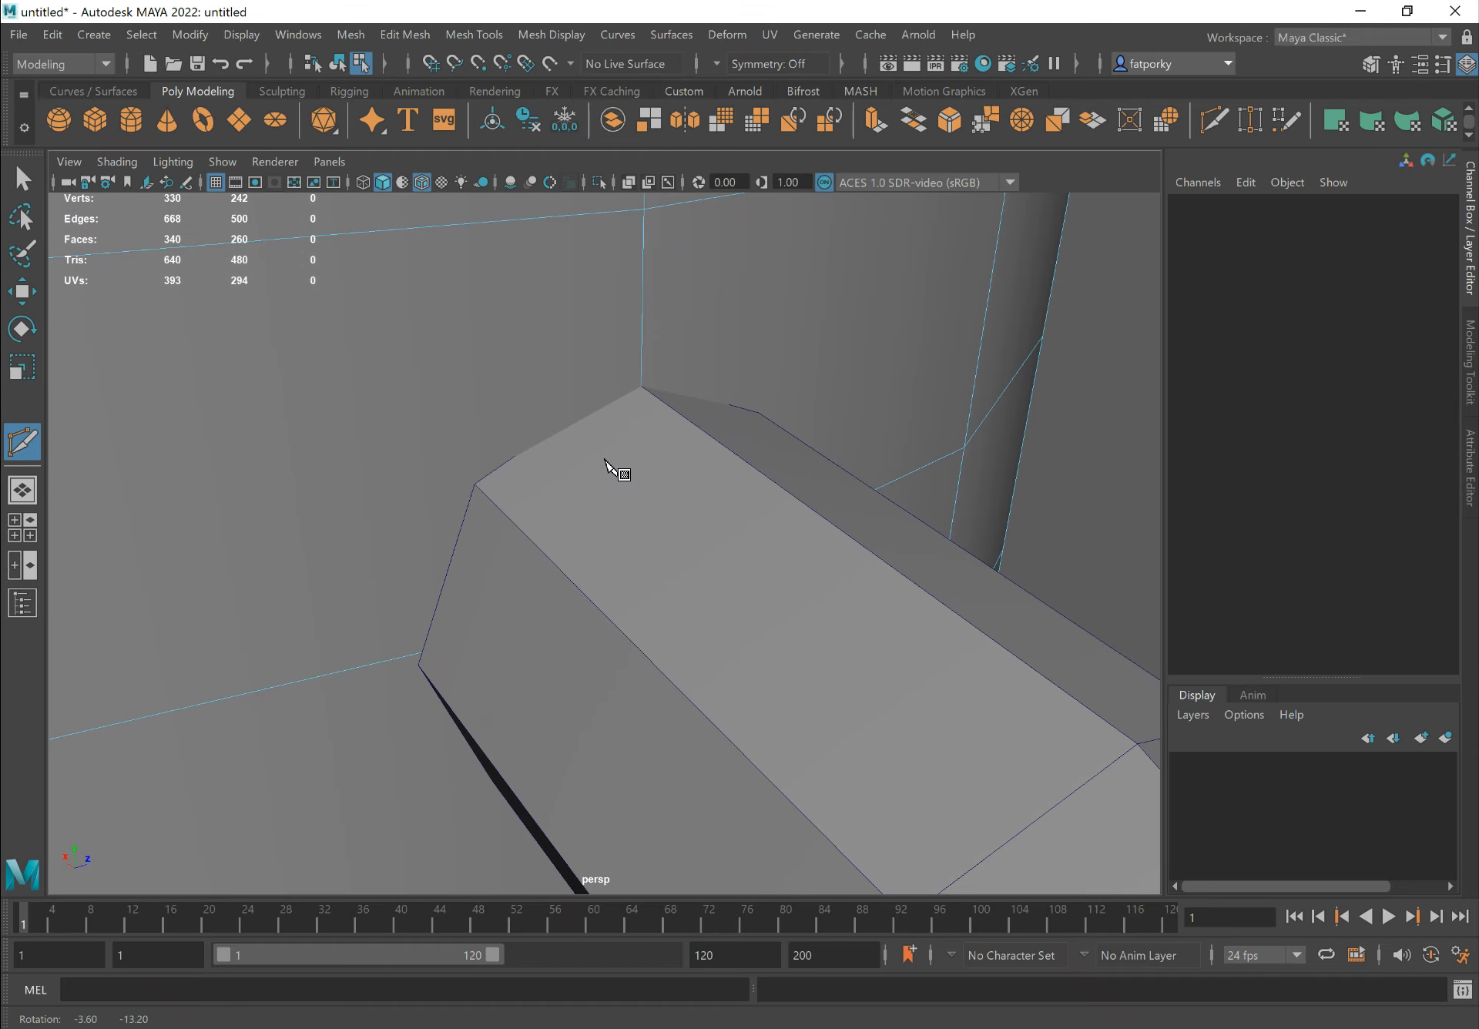
{"action": "left_click", "coordinate": [643, 384]}
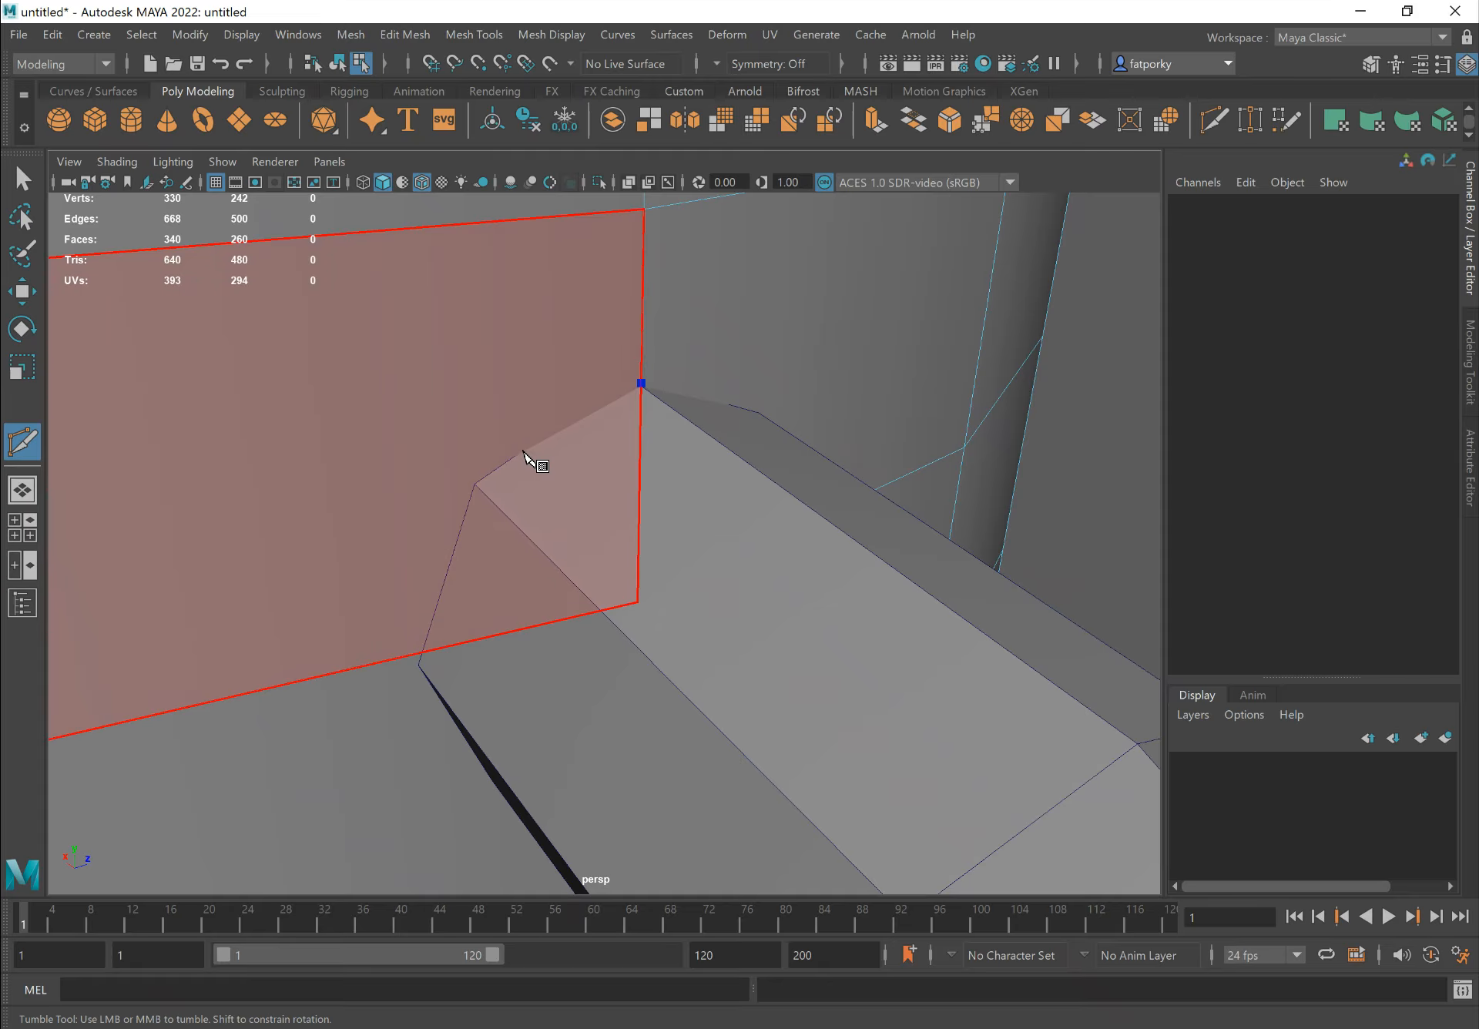
{"action": "left_click_drag", "start_coordinate": [394, 487], "coordinate": [514, 333], "text": "alt"}
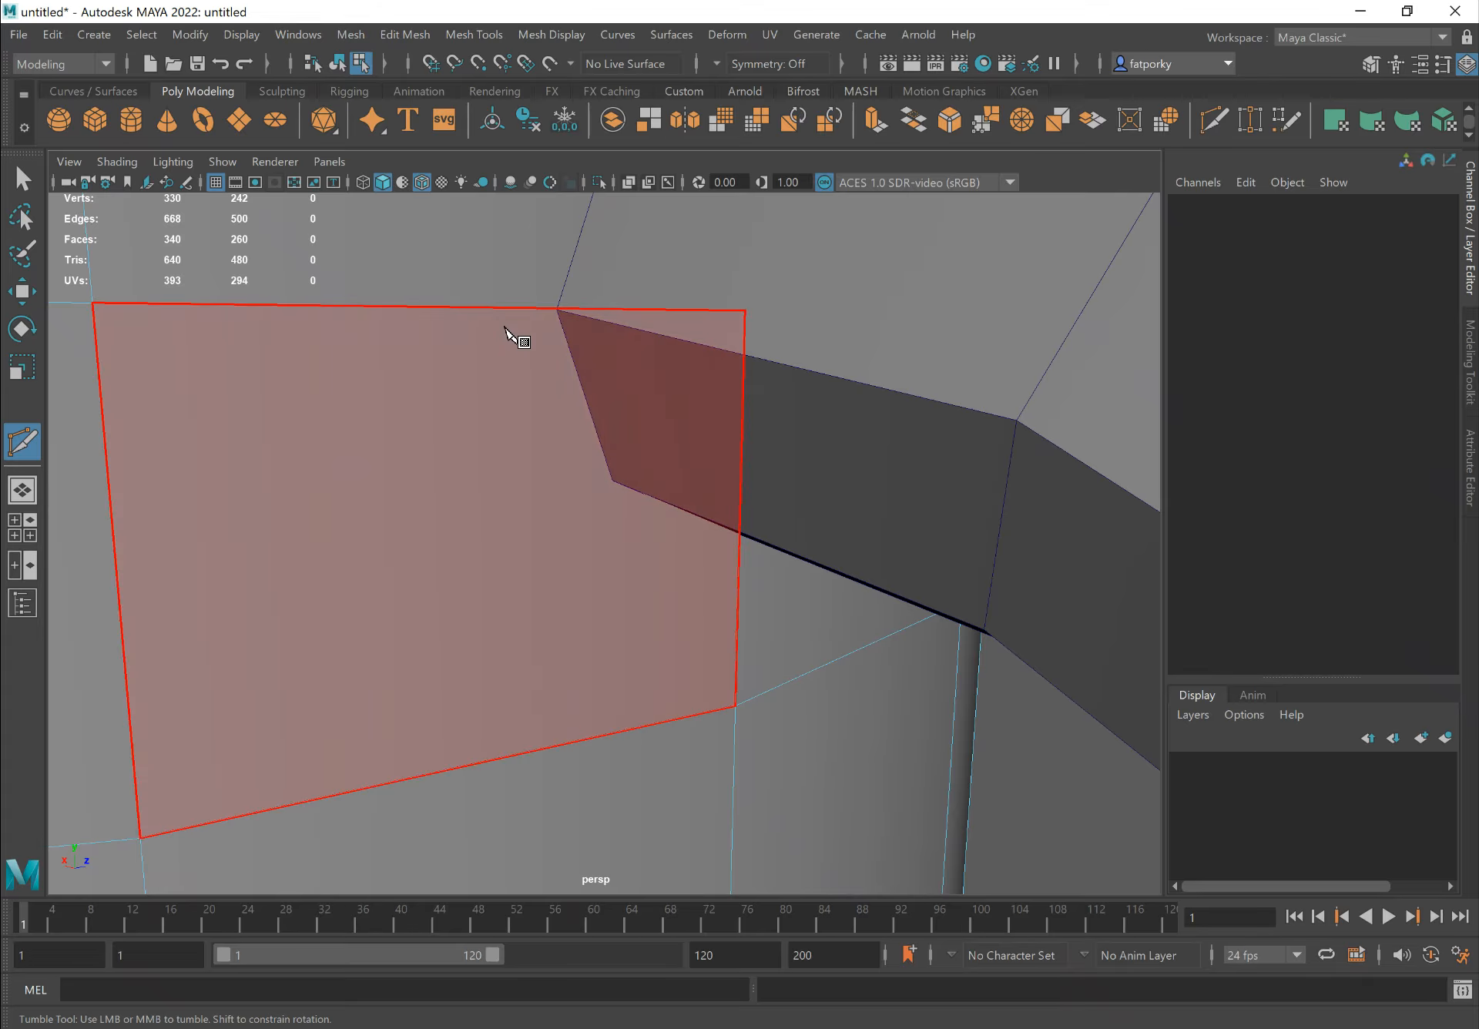
{"action": "left_click", "coordinate": [555, 308]}
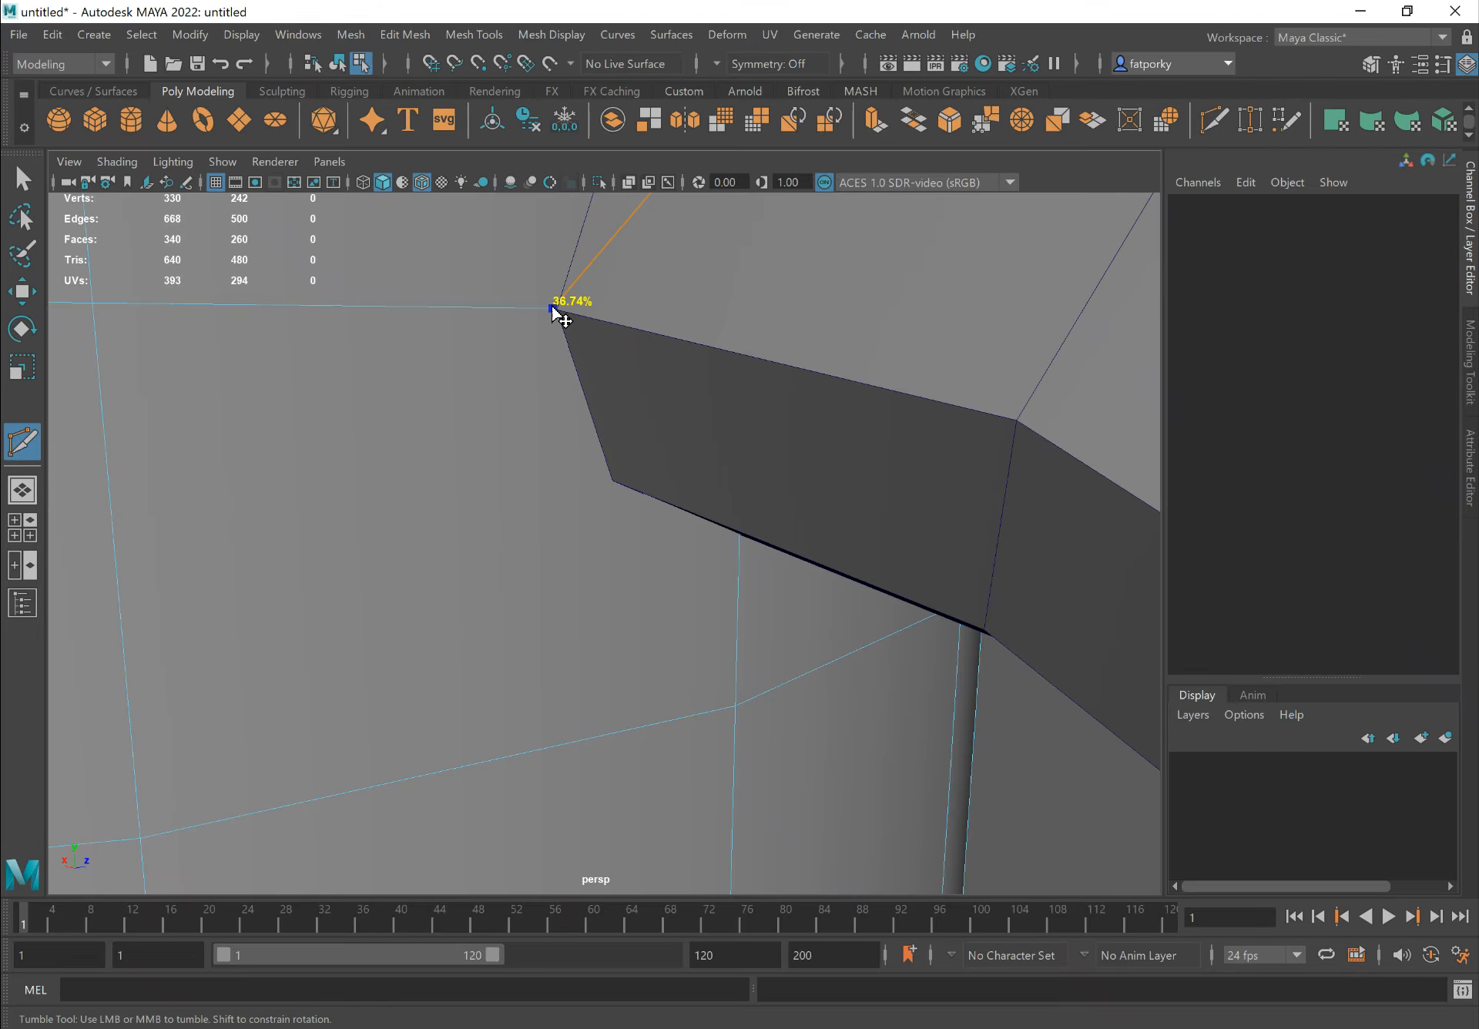
Continue the cut through the bottom and far side of the handle's upper end, close it at the top as a diamond, and apply it
{"action": "left_click_drag", "start_coordinate": [424, 358], "coordinate": [418, 336], "text": "alt"}
{"action": "left_click_drag", "start_coordinate": [533, 458], "coordinate": [528, 535], "text": "alt"}
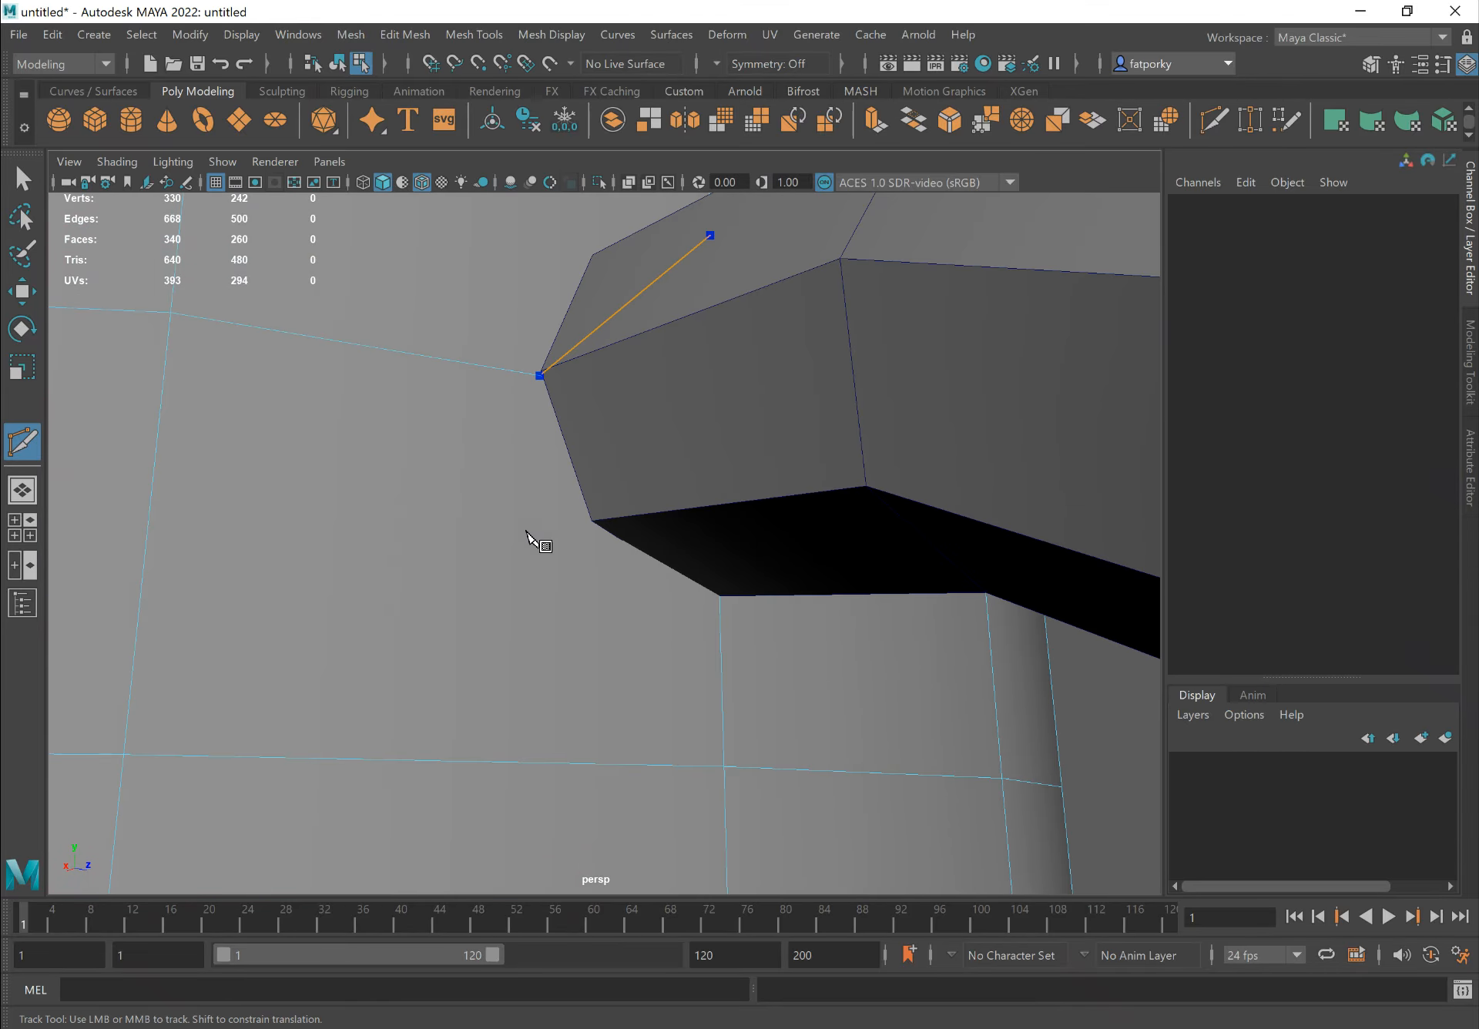
{"action": "left_click_drag", "start_coordinate": [478, 471], "coordinate": [460, 457], "text": "alt"}
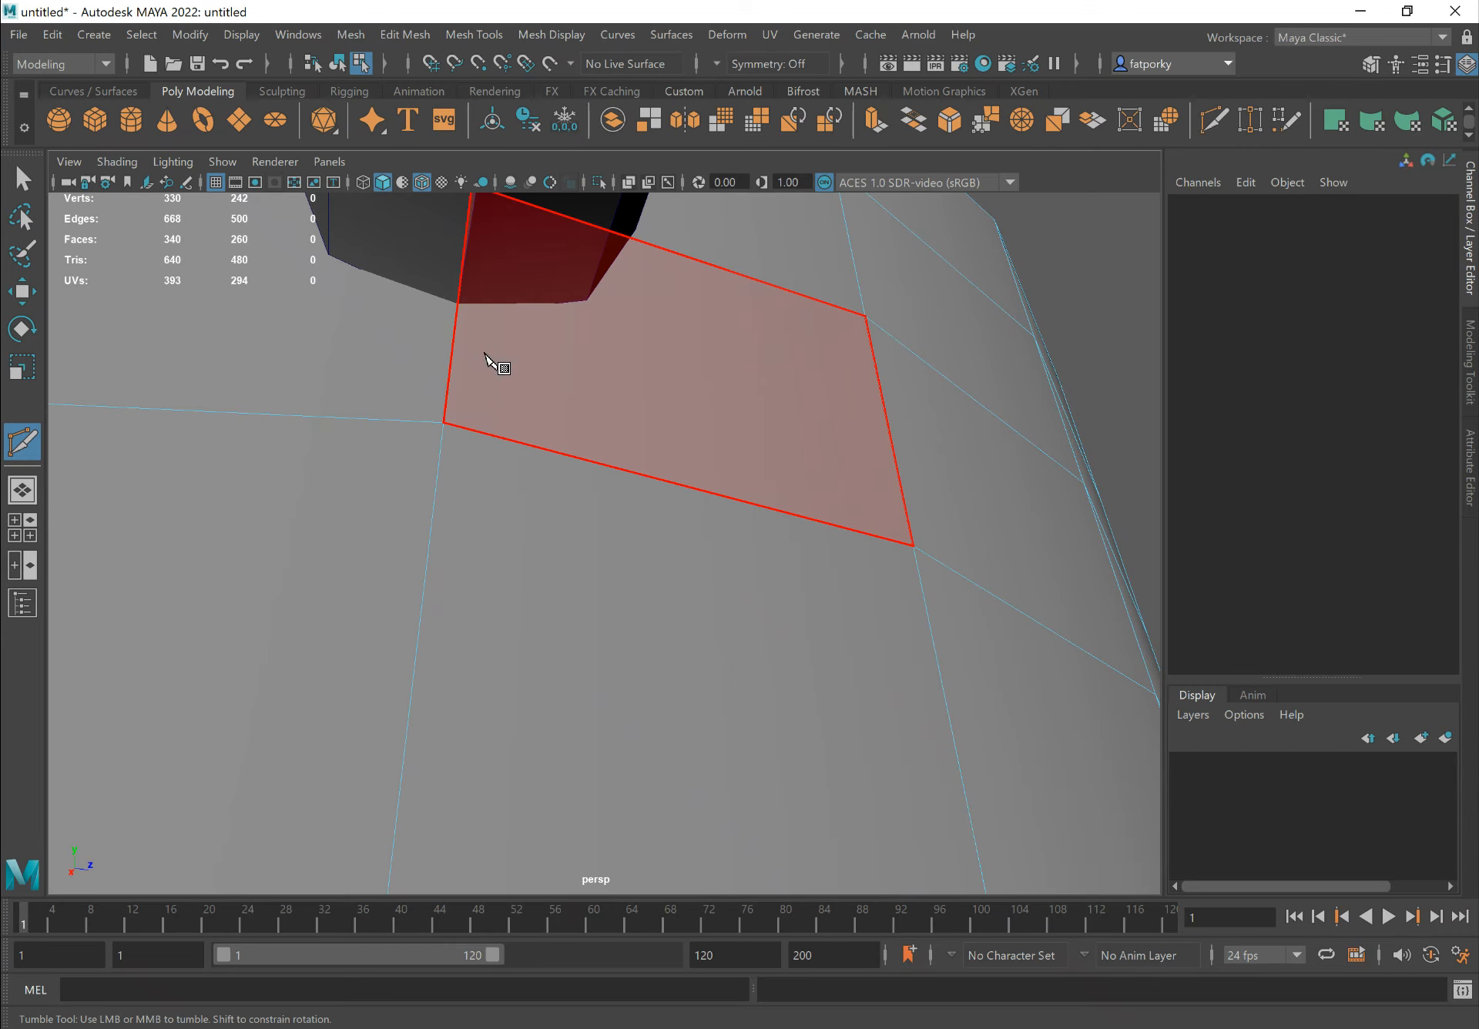
{"action": "left_click", "coordinate": [459, 303]}
{"action": "left_click_drag", "start_coordinate": [529, 355], "coordinate": [451, 444], "text": "alt"}
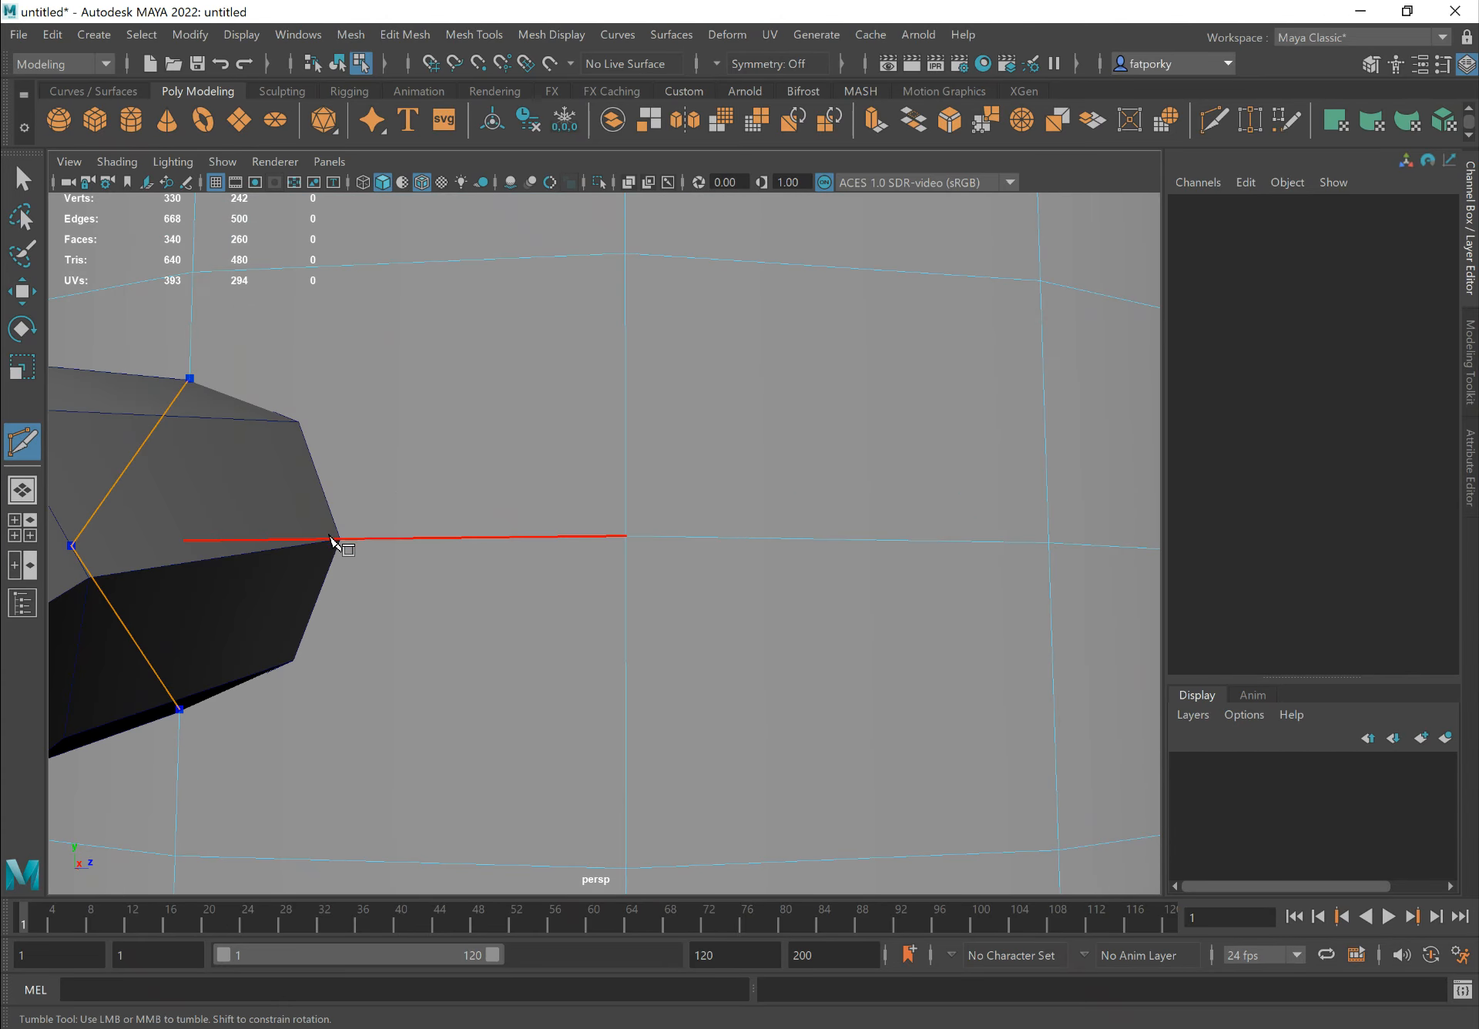
{"action": "left_click", "coordinate": [343, 542]}
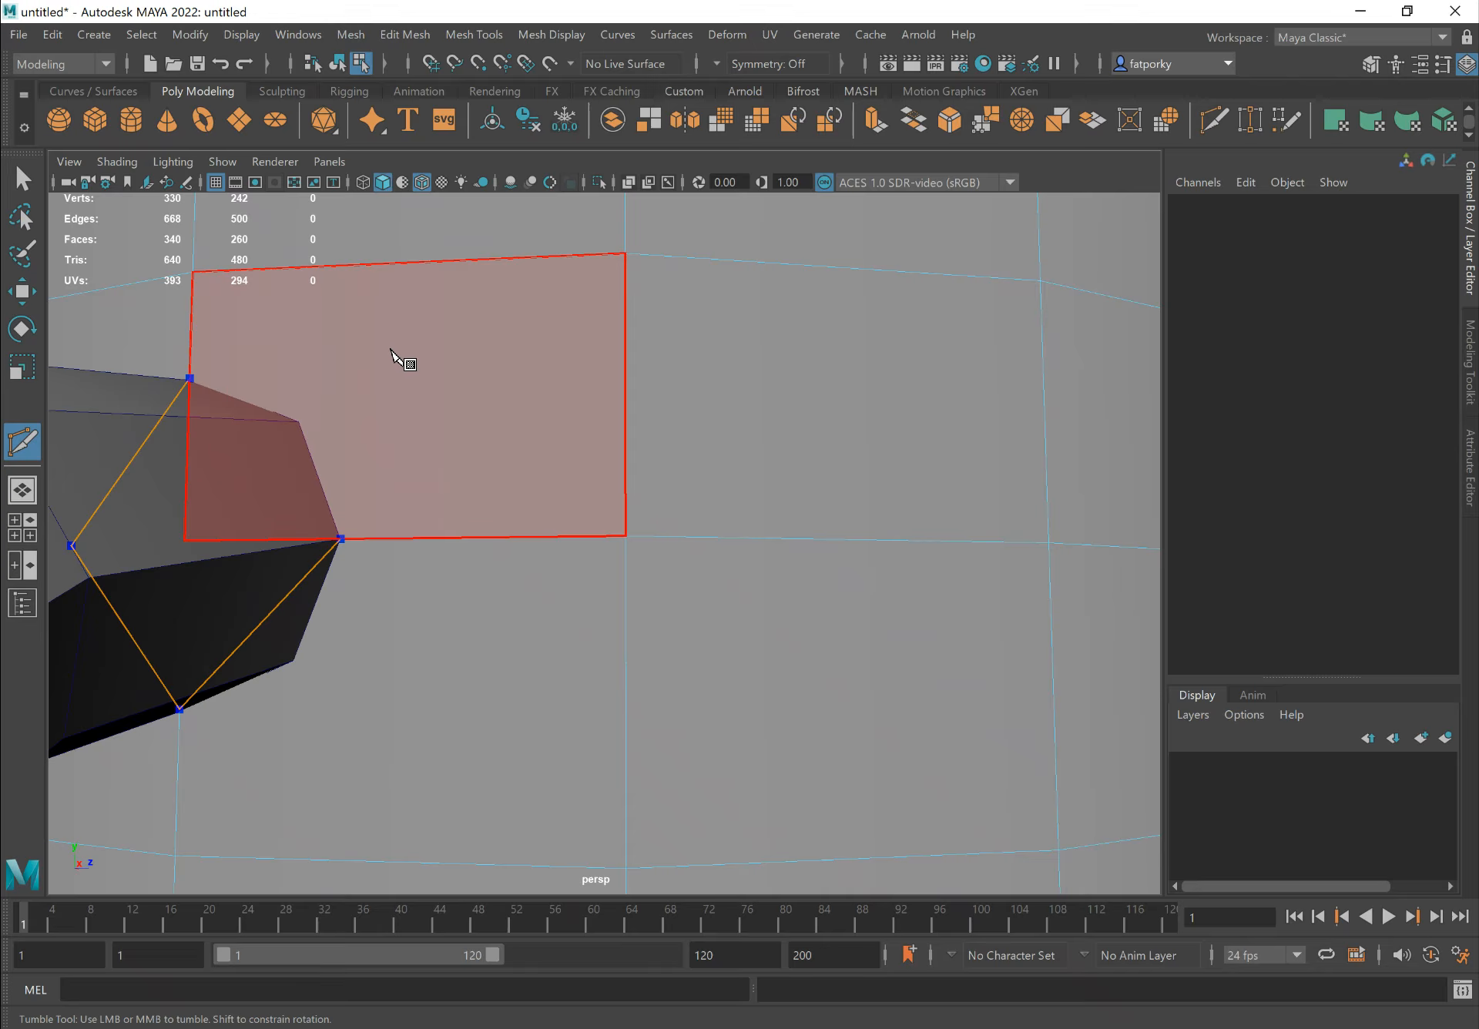
{"action": "left_click_drag", "start_coordinate": [396, 353], "coordinate": [423, 380], "text": "alt"}
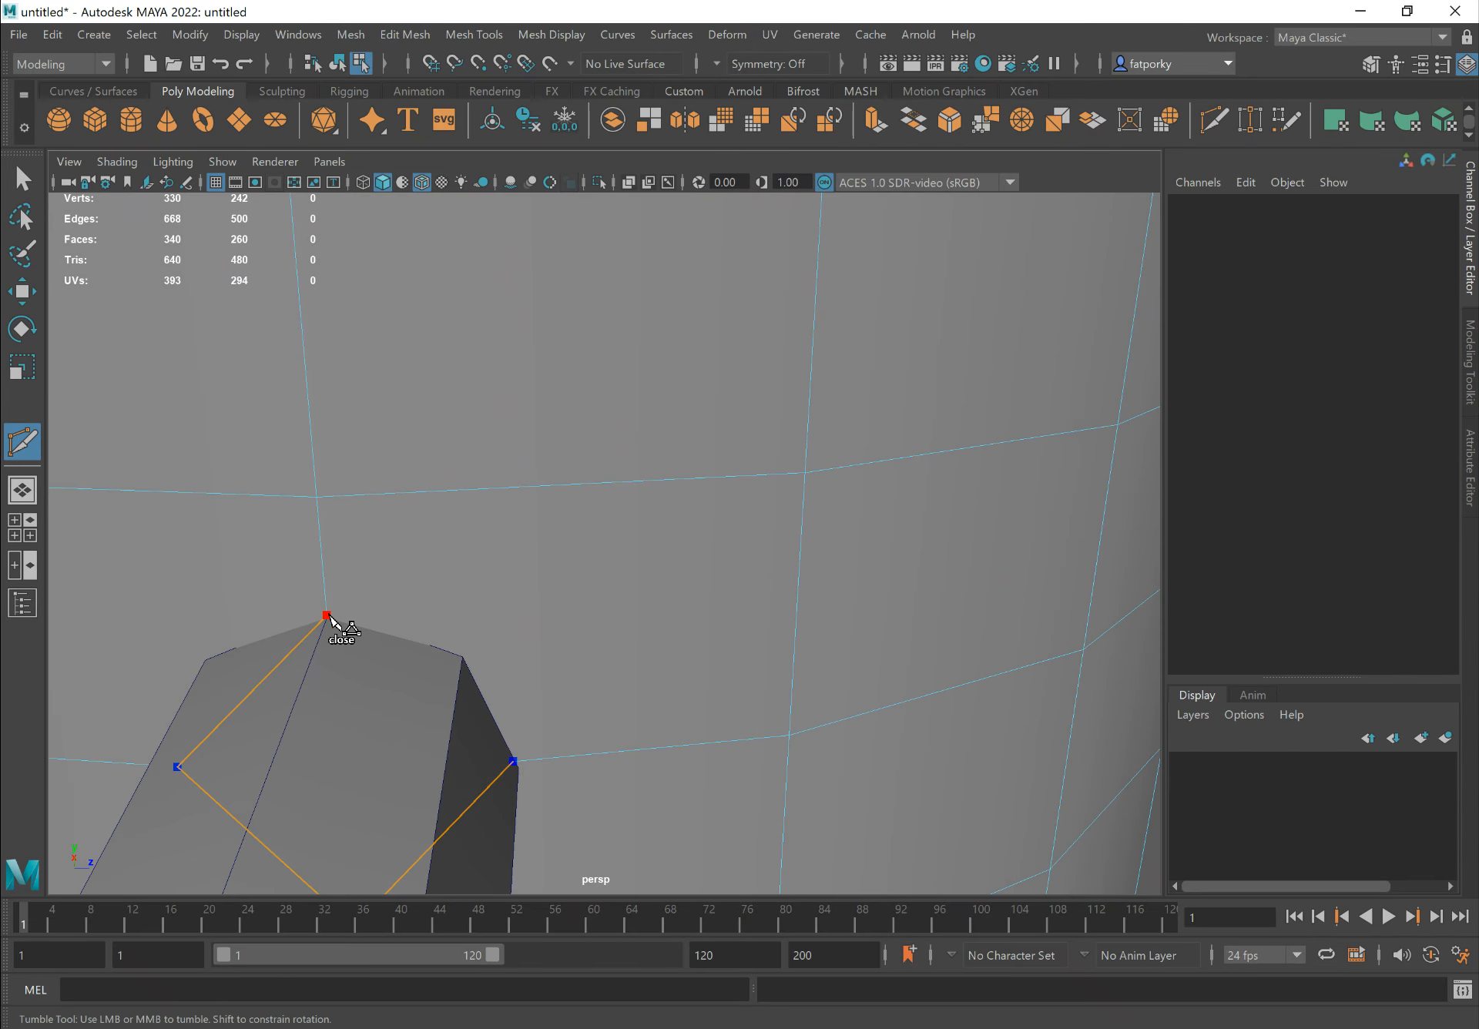
{"action": "left_click", "coordinate": [326, 616]}
{"action": "left_click_drag", "start_coordinate": [373, 637], "coordinate": [576, 459], "text": "alt"}
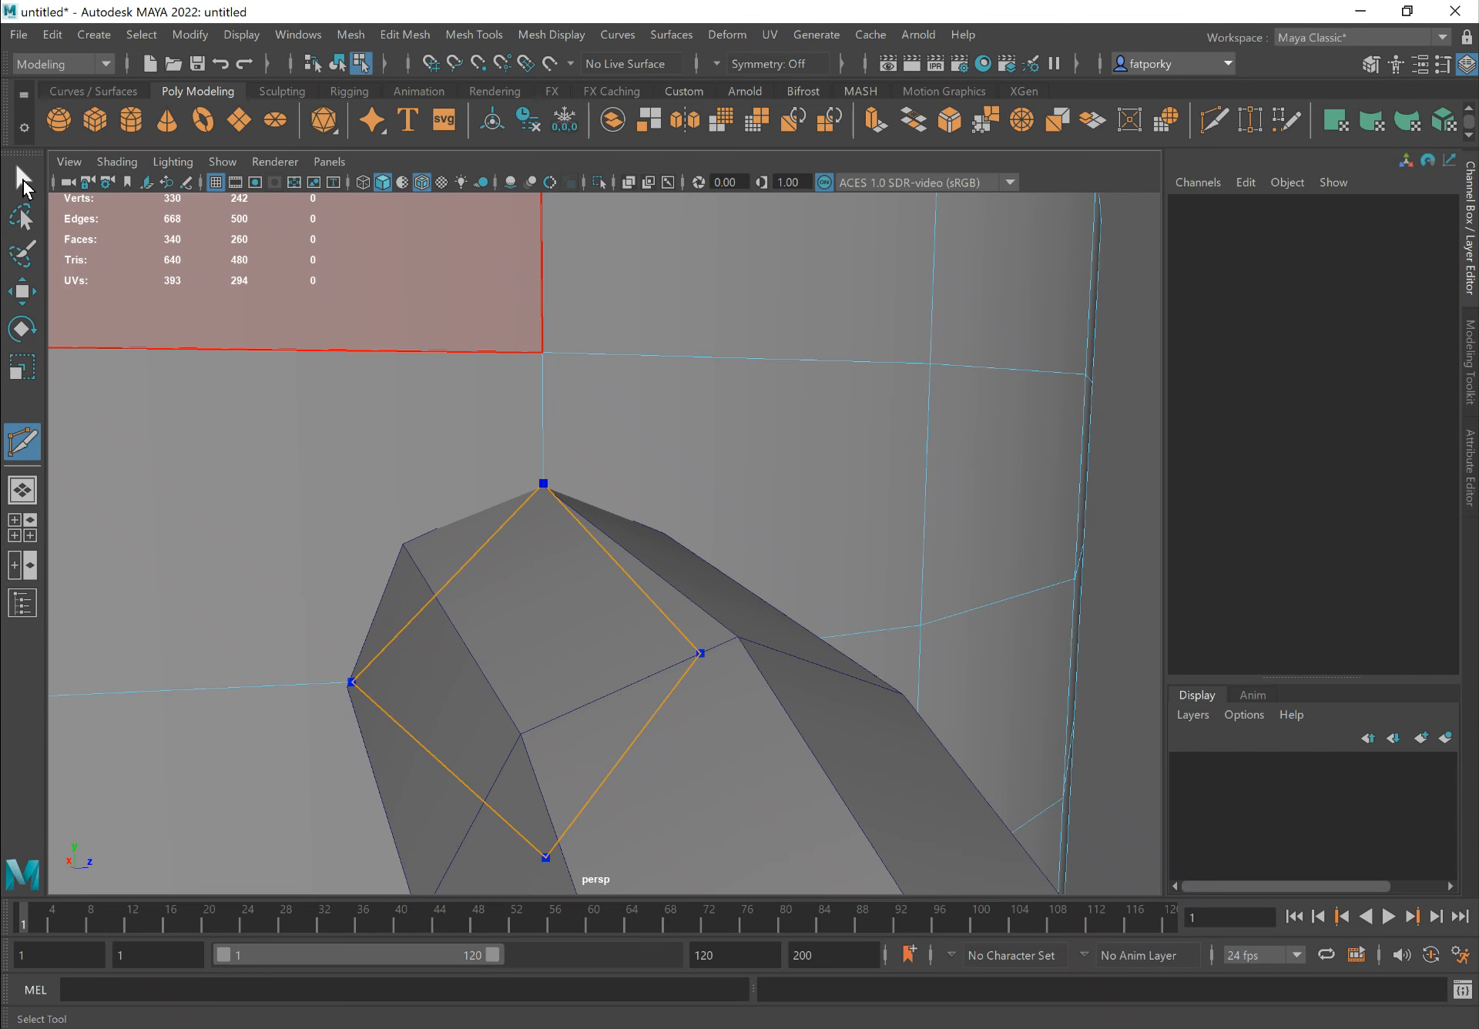
{"action": "left_click_drag", "start_coordinate": [538, 486], "coordinate": [670, 493], "text": "alt"}
{"action": "right_click", "coordinate": [690, 583]}
{"action": "left_click_drag", "start_coordinate": [691, 583], "coordinate": [631, 584], "text": "alt"}
{"action": "right_click_drag", "start_coordinate": [879, 593], "coordinate": [611, 588], "text": "alt"}
{"action": "left_click_drag", "start_coordinate": [613, 594], "coordinate": [524, 516], "text": "alt"}
{"action": "right_click_drag", "start_coordinate": [524, 516], "coordinate": [863, 590], "text": "alt"}
{"action": "middle_click_drag", "start_coordinate": [863, 590], "coordinate": [793, 504], "text": "alt"}
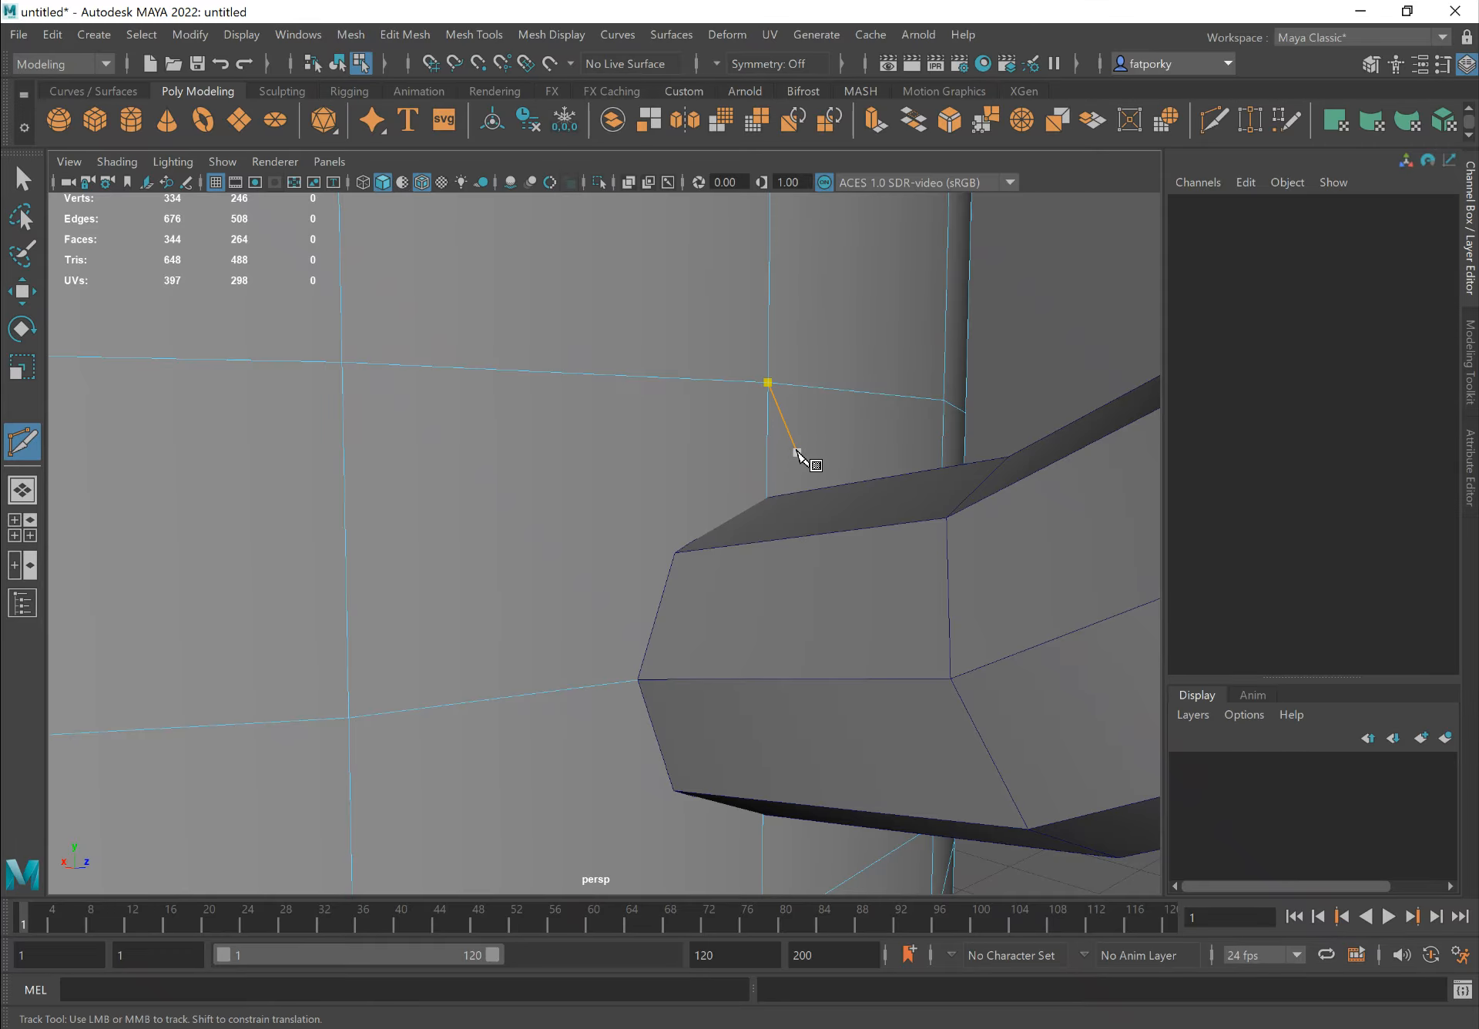
{"action": "key", "text": "Escape"}
{"action": "scroll", "coordinate": [766, 495], "scroll_direction": "up", "scroll_amount": 3}
{"action": "left_click", "coordinate": [720, 429]}
{"action": "scroll", "coordinate": [733, 535], "scroll_direction": "up", "scroll_amount": 2}
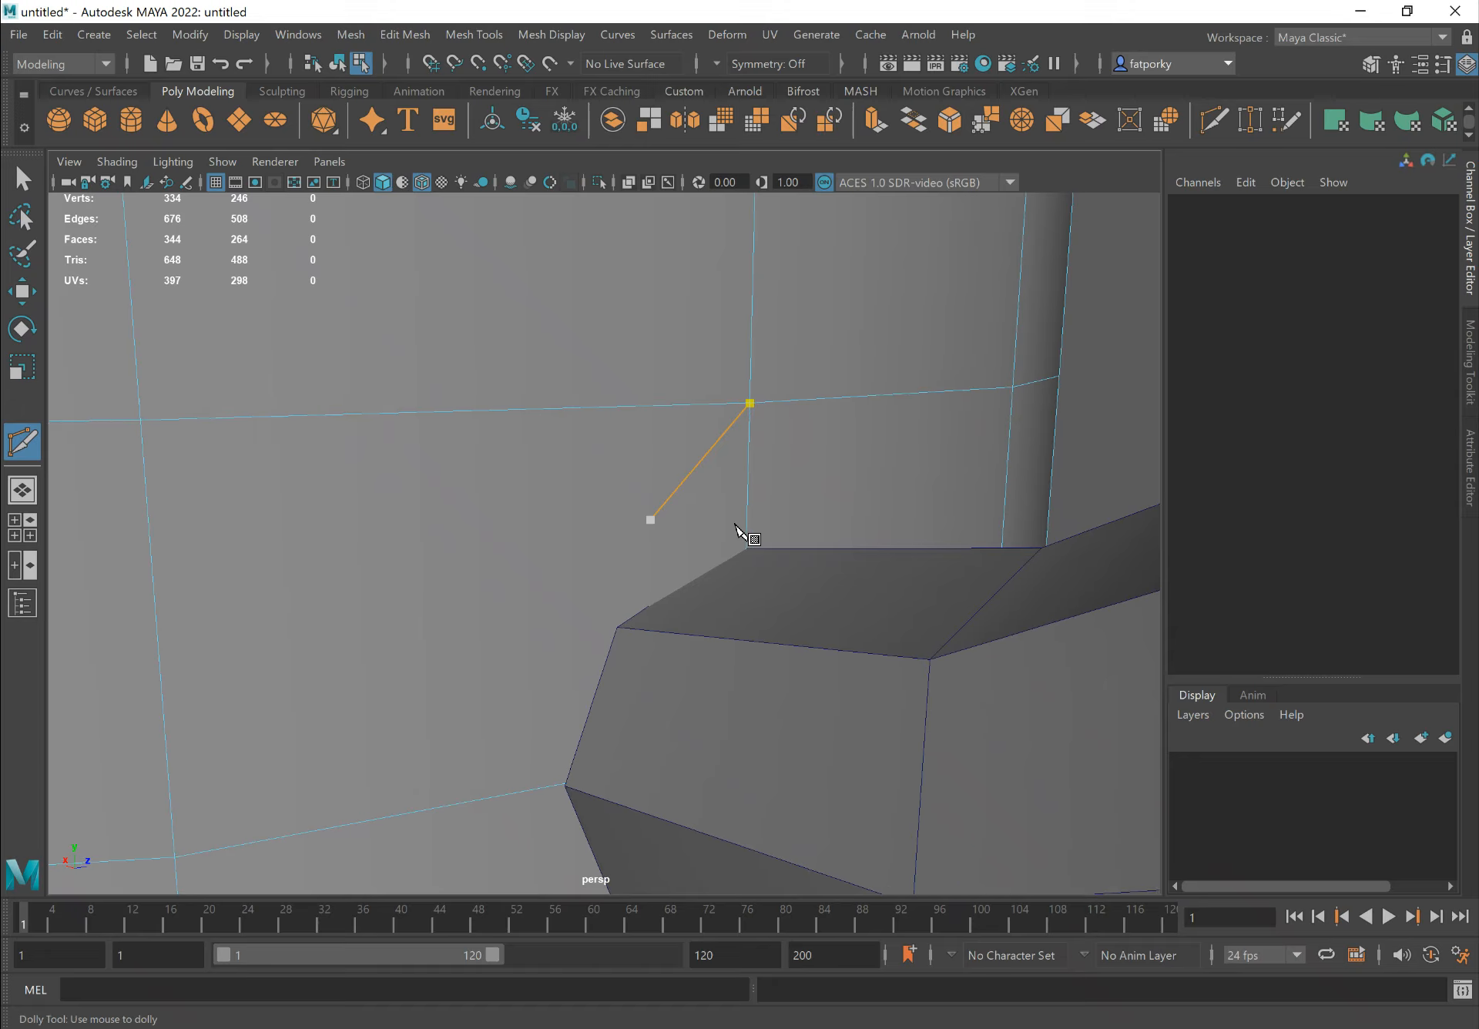
{"action": "key", "text": "Escape"}
Start a cut on the cup around the handle's lower end, with points at its top, near side and bottom
{"action": "left_click", "coordinate": [748, 549]}
{"action": "left_click_drag", "start_coordinate": [611, 512], "coordinate": [617, 488], "text": "alt"}
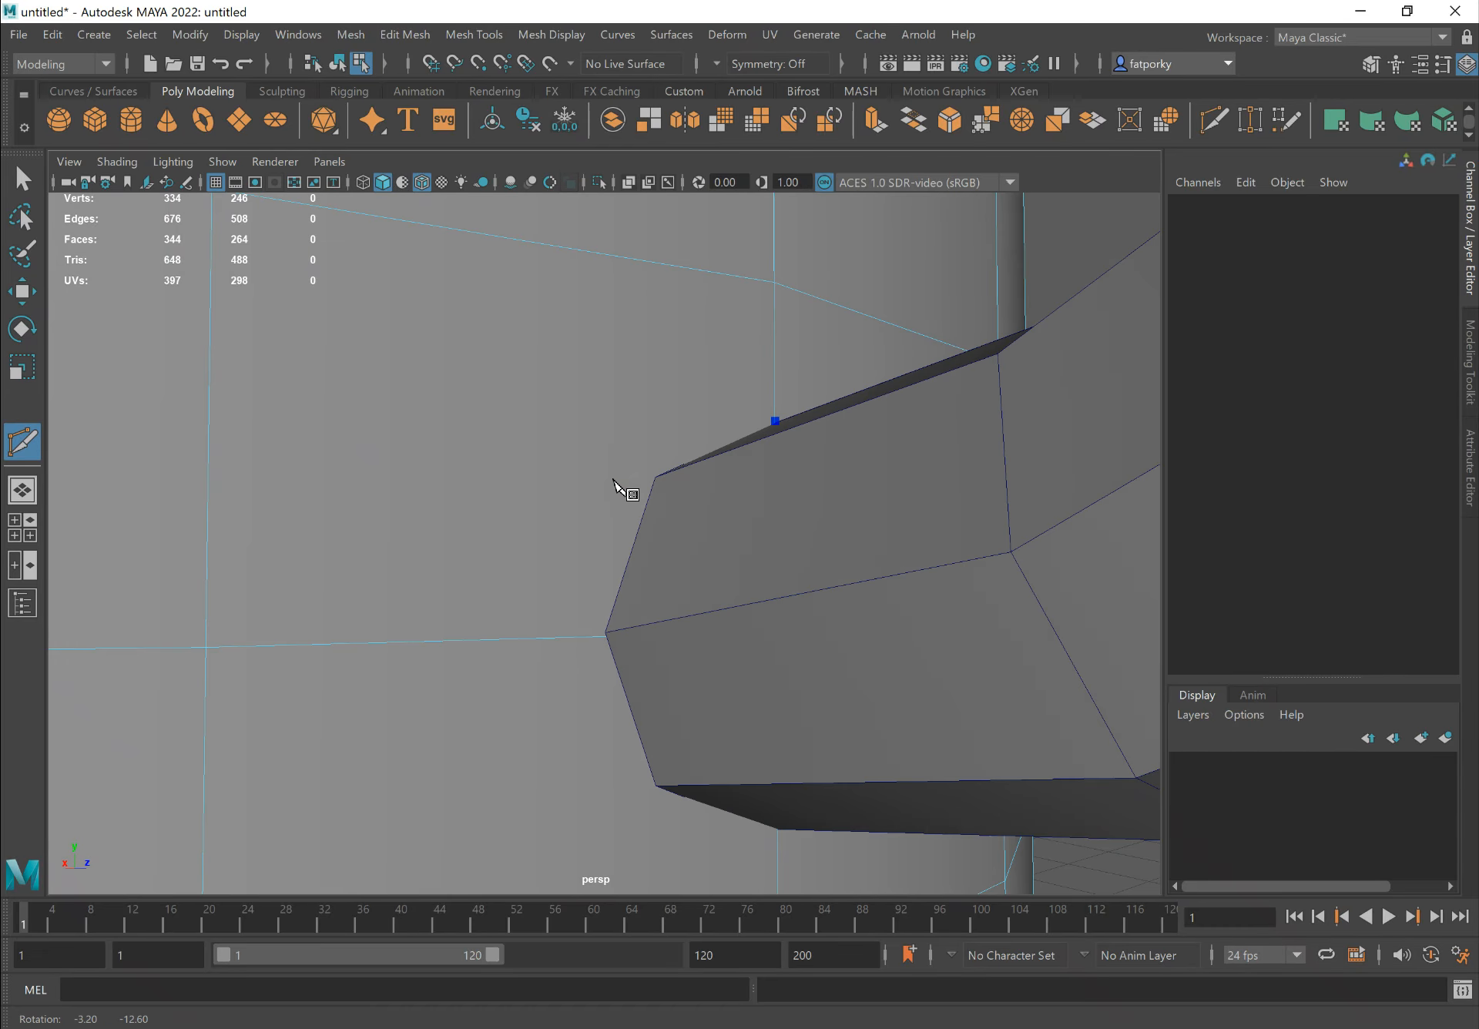
{"action": "left_click", "coordinate": [602, 636]}
{"action": "left_click_drag", "start_coordinate": [602, 636], "coordinate": [546, 569], "text": "alt"}
{"action": "left_click", "coordinate": [557, 635]}
{"action": "left_click_drag", "start_coordinate": [644, 552], "coordinate": [571, 571], "text": "alt"}
{"action": "middle_click_drag", "start_coordinate": [512, 521], "coordinate": [566, 478], "text": "alt"}
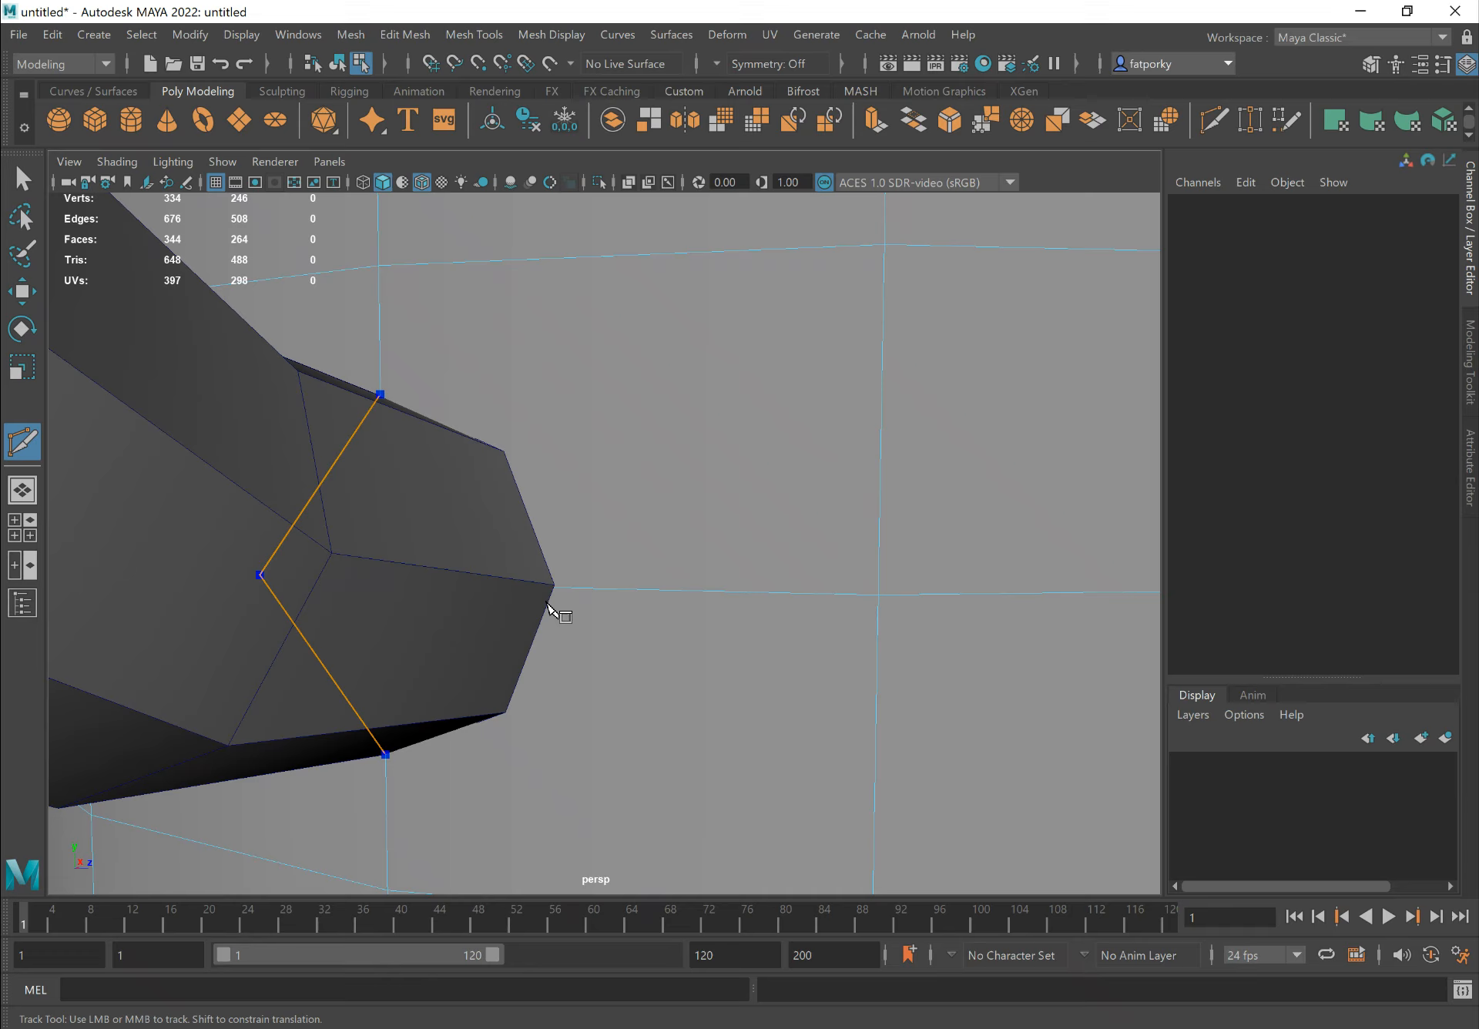
Add the far-side point at the handle's lower end, close the diamond cut at its top point, and leave Multi-Cut
{"action": "left_click", "coordinate": [556, 588]}
{"action": "left_click_drag", "start_coordinate": [539, 410], "coordinate": [443, 460], "text": "alt"}
{"action": "right_click_drag", "start_coordinate": [530, 474], "coordinate": [574, 514], "text": "alt"}
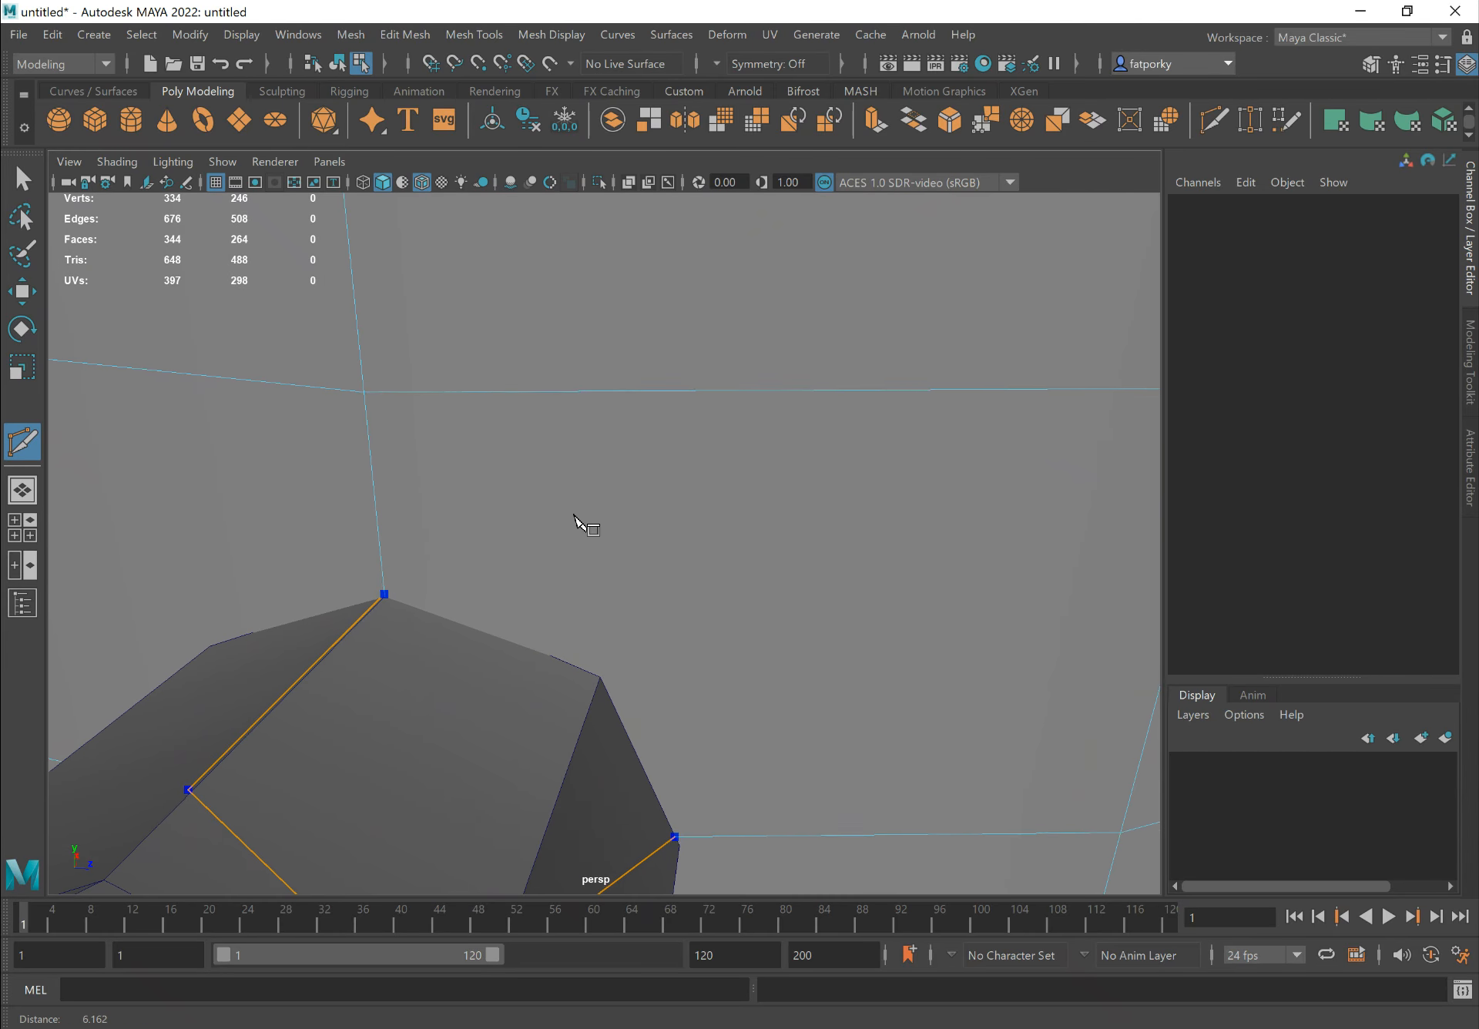
{"action": "left_click", "coordinate": [385, 595]}
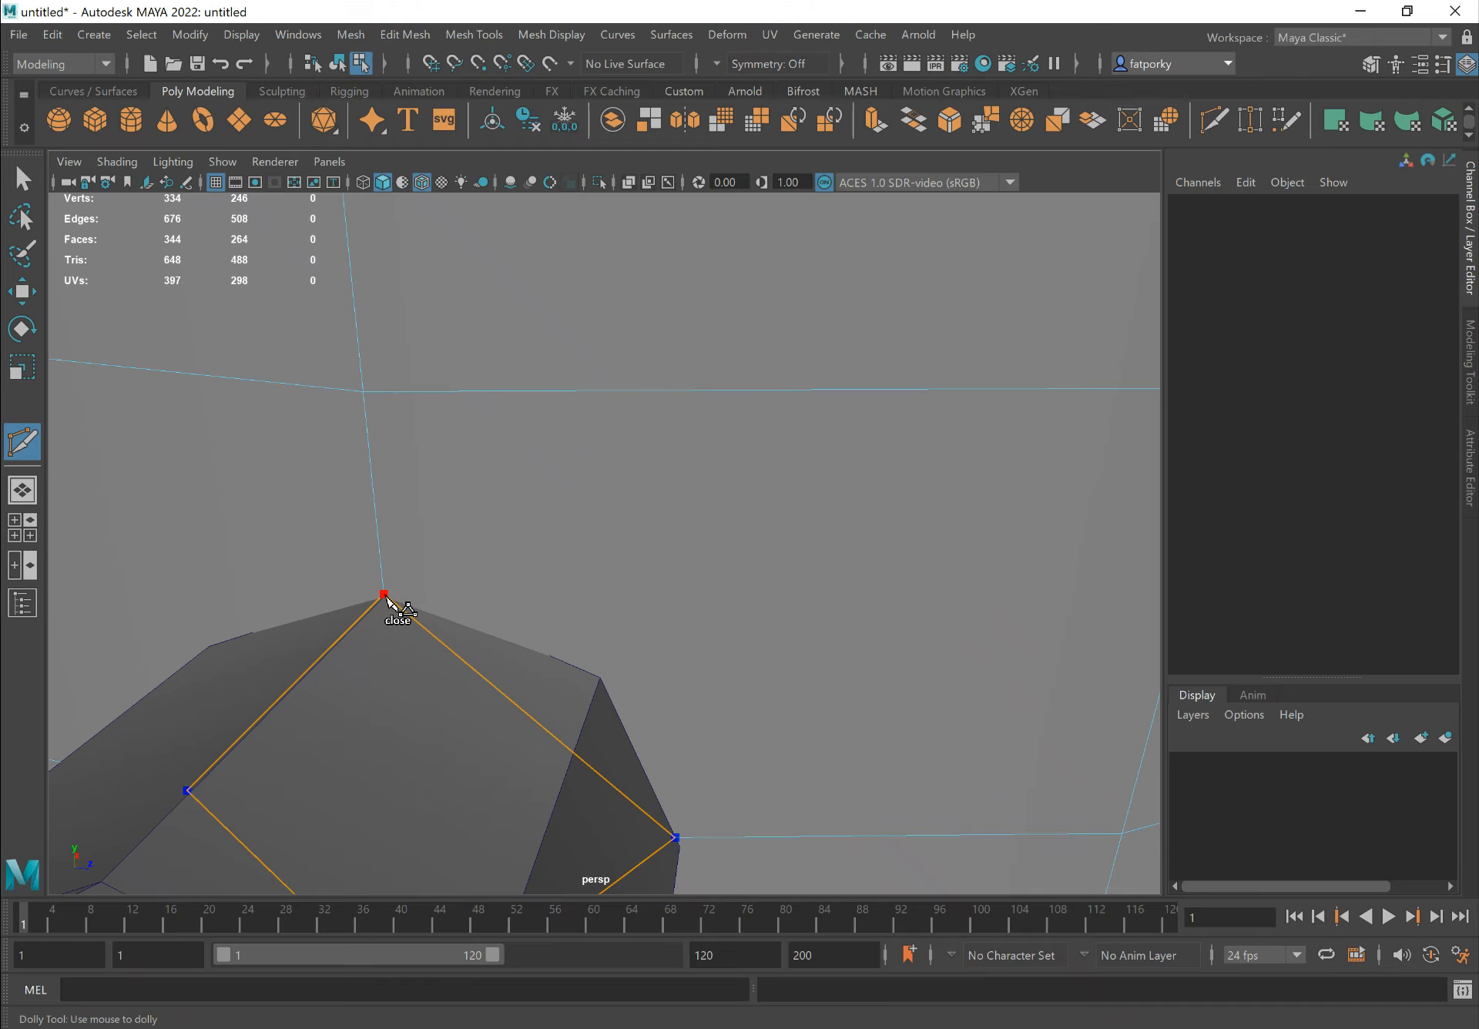
{"action": "left_click", "coordinate": [385, 595]}
{"action": "right_click_drag", "start_coordinate": [628, 532], "coordinate": [347, 454], "text": "alt"}
{"action": "left_click_drag", "start_coordinate": [347, 455], "coordinate": [483, 468], "text": "alt"}
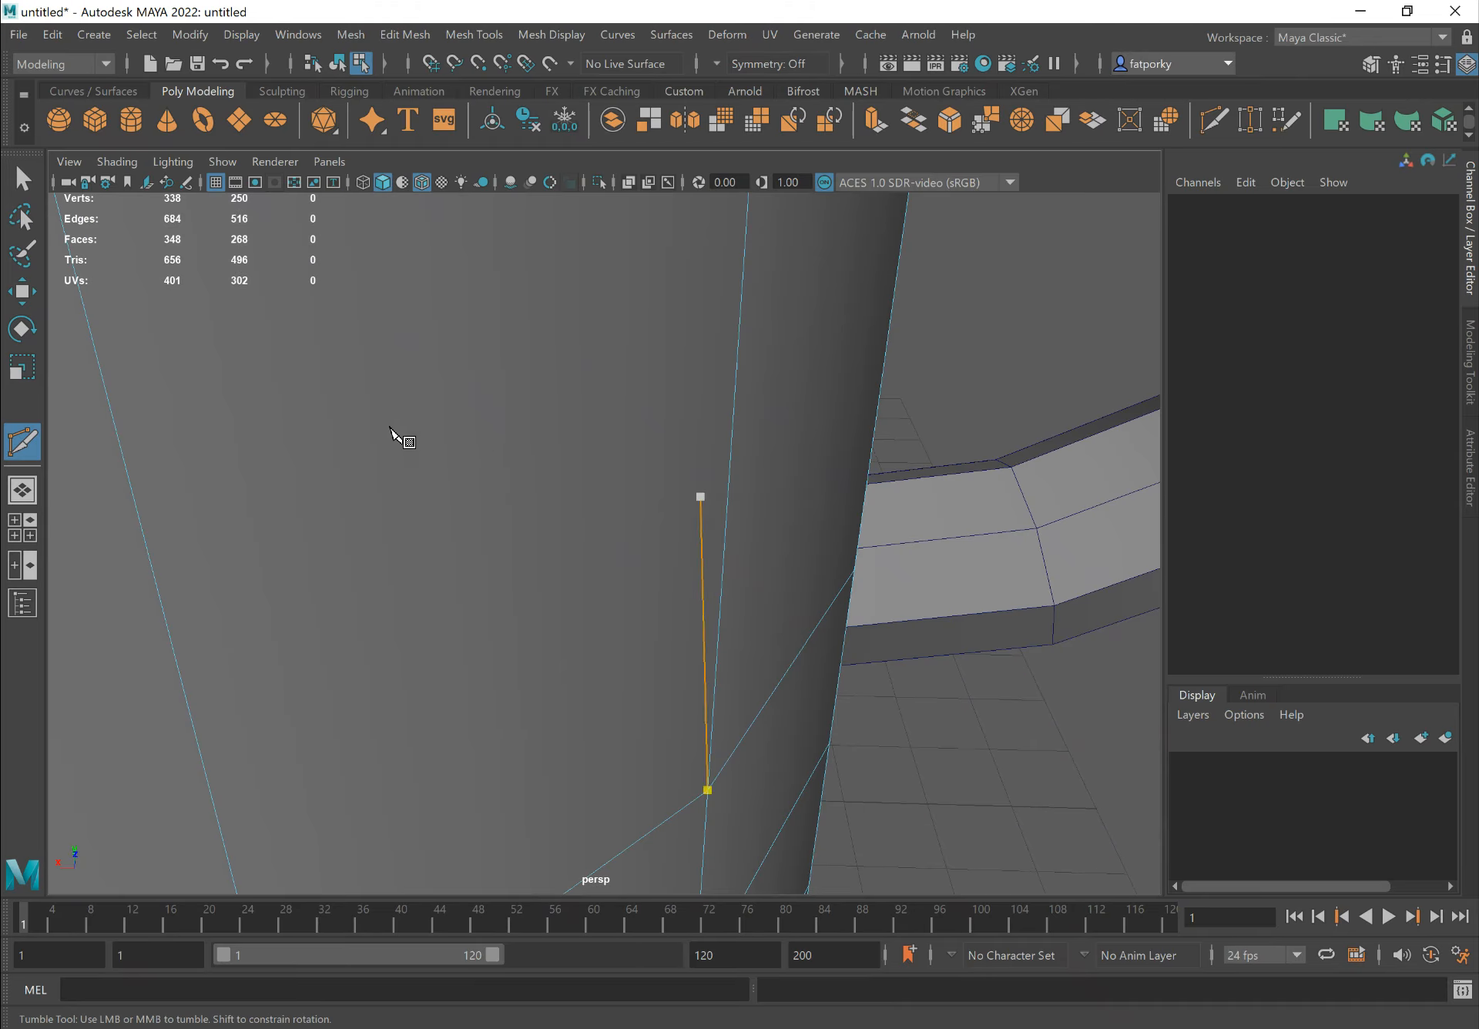
{"action": "left_click_drag", "start_coordinate": [392, 435], "coordinate": [631, 432], "text": "alt"}
{"action": "key", "text": "q"}
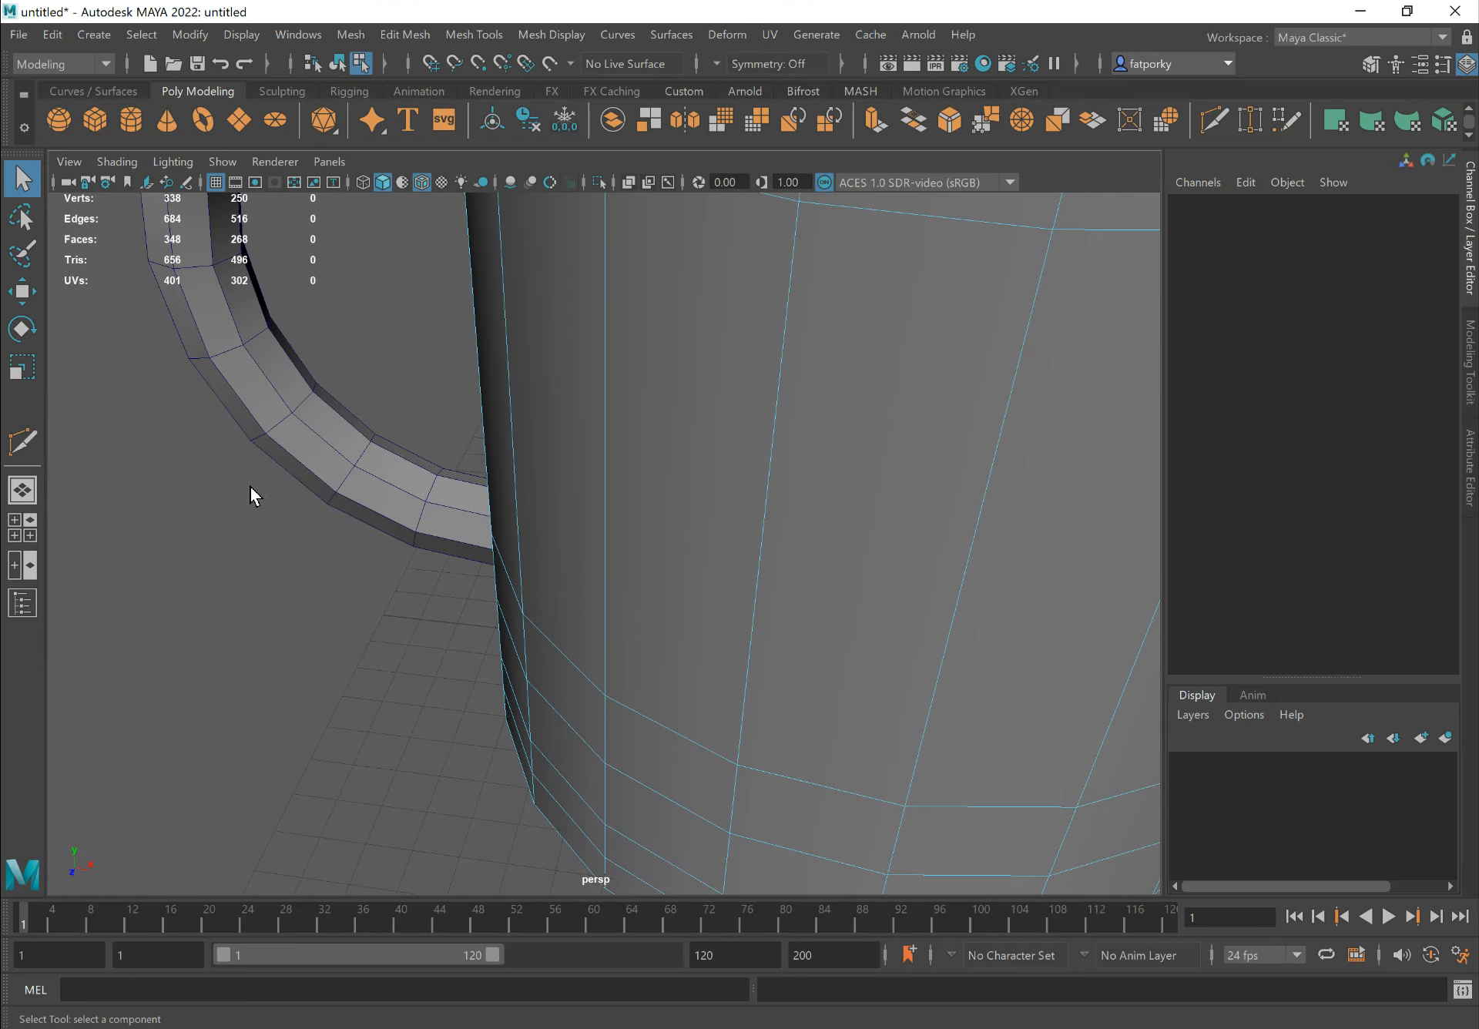
Return the cup to object mode, then move the handle aside along X to about -13.8 to uncover the cuts
{"action": "left_click_drag", "start_coordinate": [252, 488], "coordinate": [571, 449], "text": "alt"}
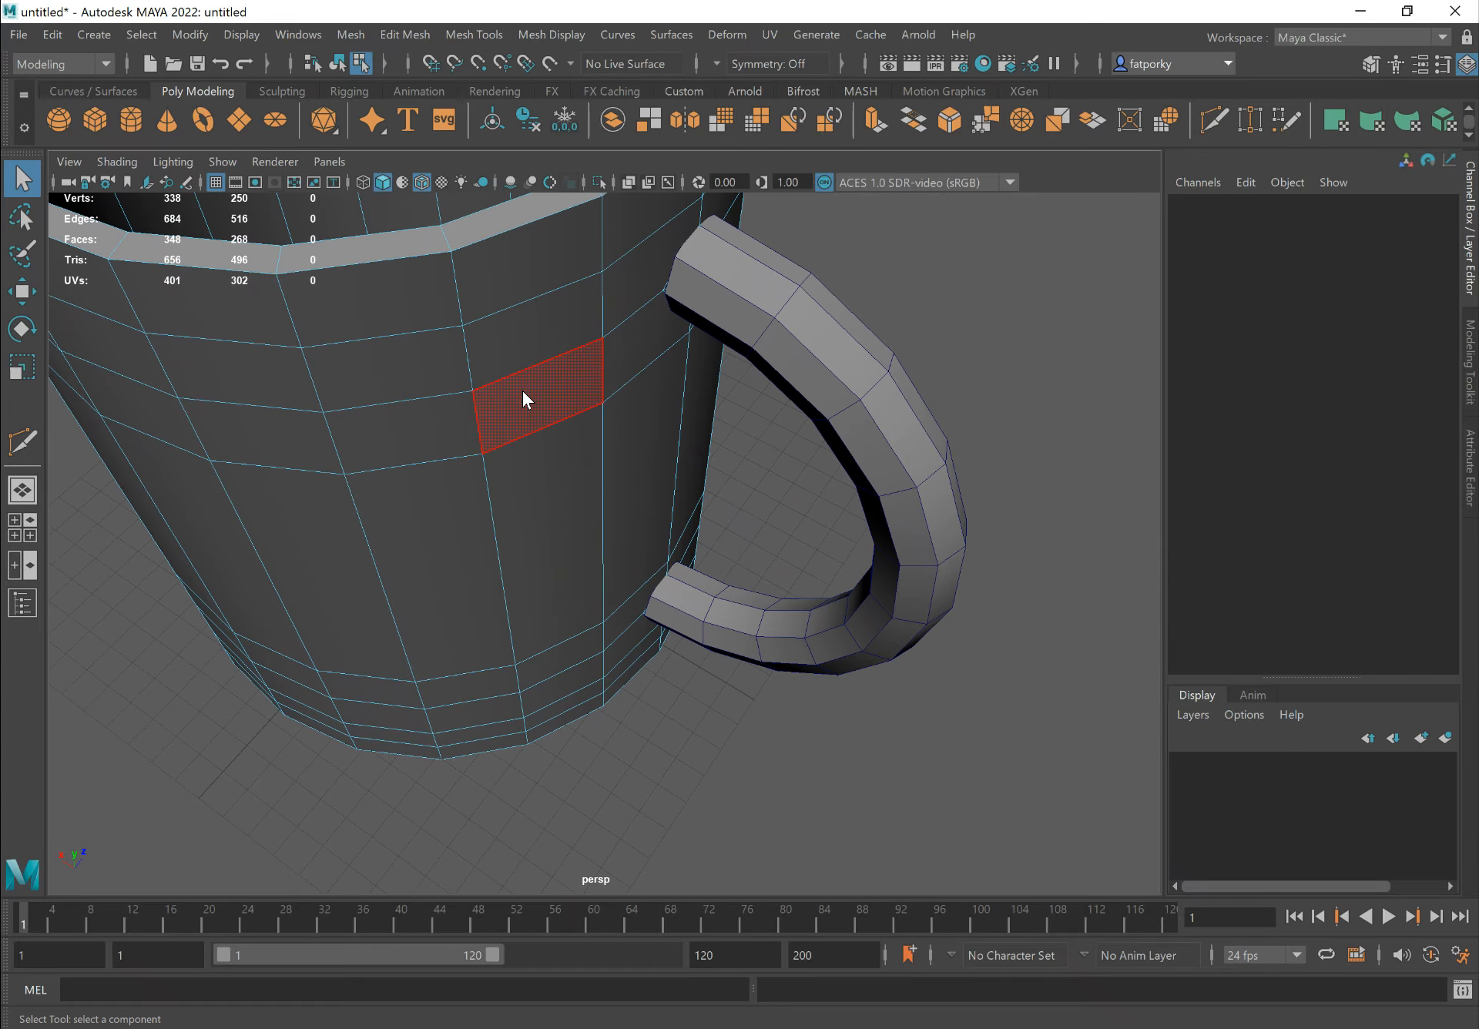
{"action": "right_click_drag", "start_coordinate": [522, 390], "coordinate": [634, 359]}
{"action": "left_click", "coordinate": [634, 359]}
{"action": "left_click_drag", "start_coordinate": [746, 357], "coordinate": [861, 340], "text": "alt"}
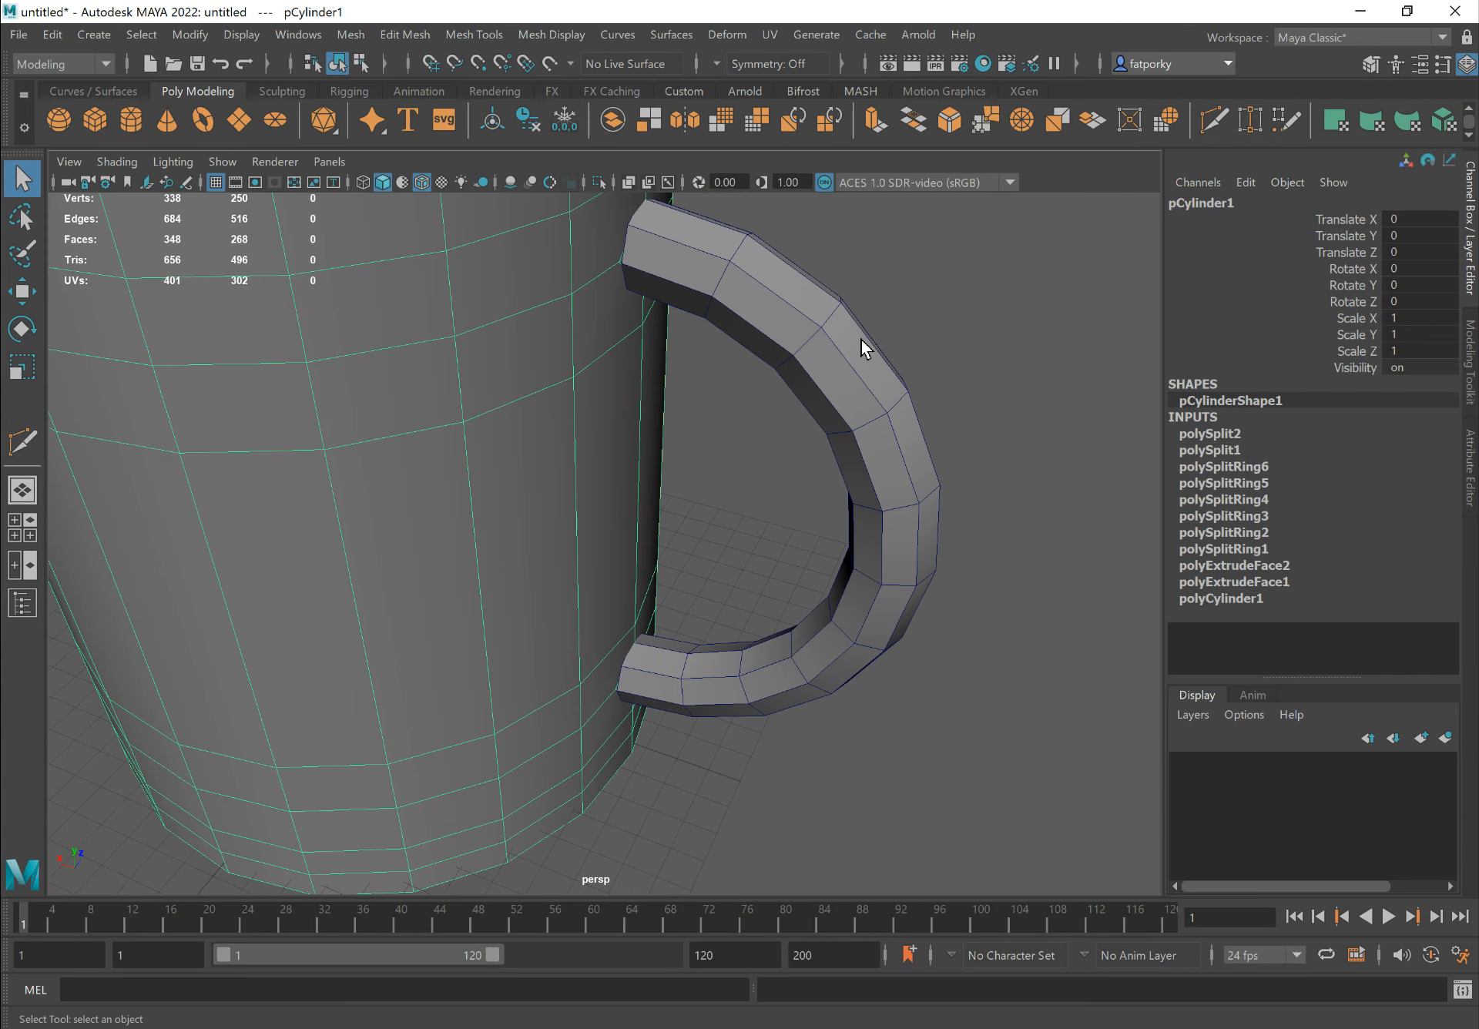
{"action": "left_click", "coordinate": [861, 340]}
{"action": "key", "text": "w"}
{"action": "left_click_drag", "start_coordinate": [544, 462], "coordinate": [772, 515]}
{"action": "middle_click_drag", "start_coordinate": [678, 391], "coordinate": [719, 567], "text": "alt"}
{"action": "left_click_drag", "start_coordinate": [538, 480], "coordinate": [452, 449], "text": "alt"}
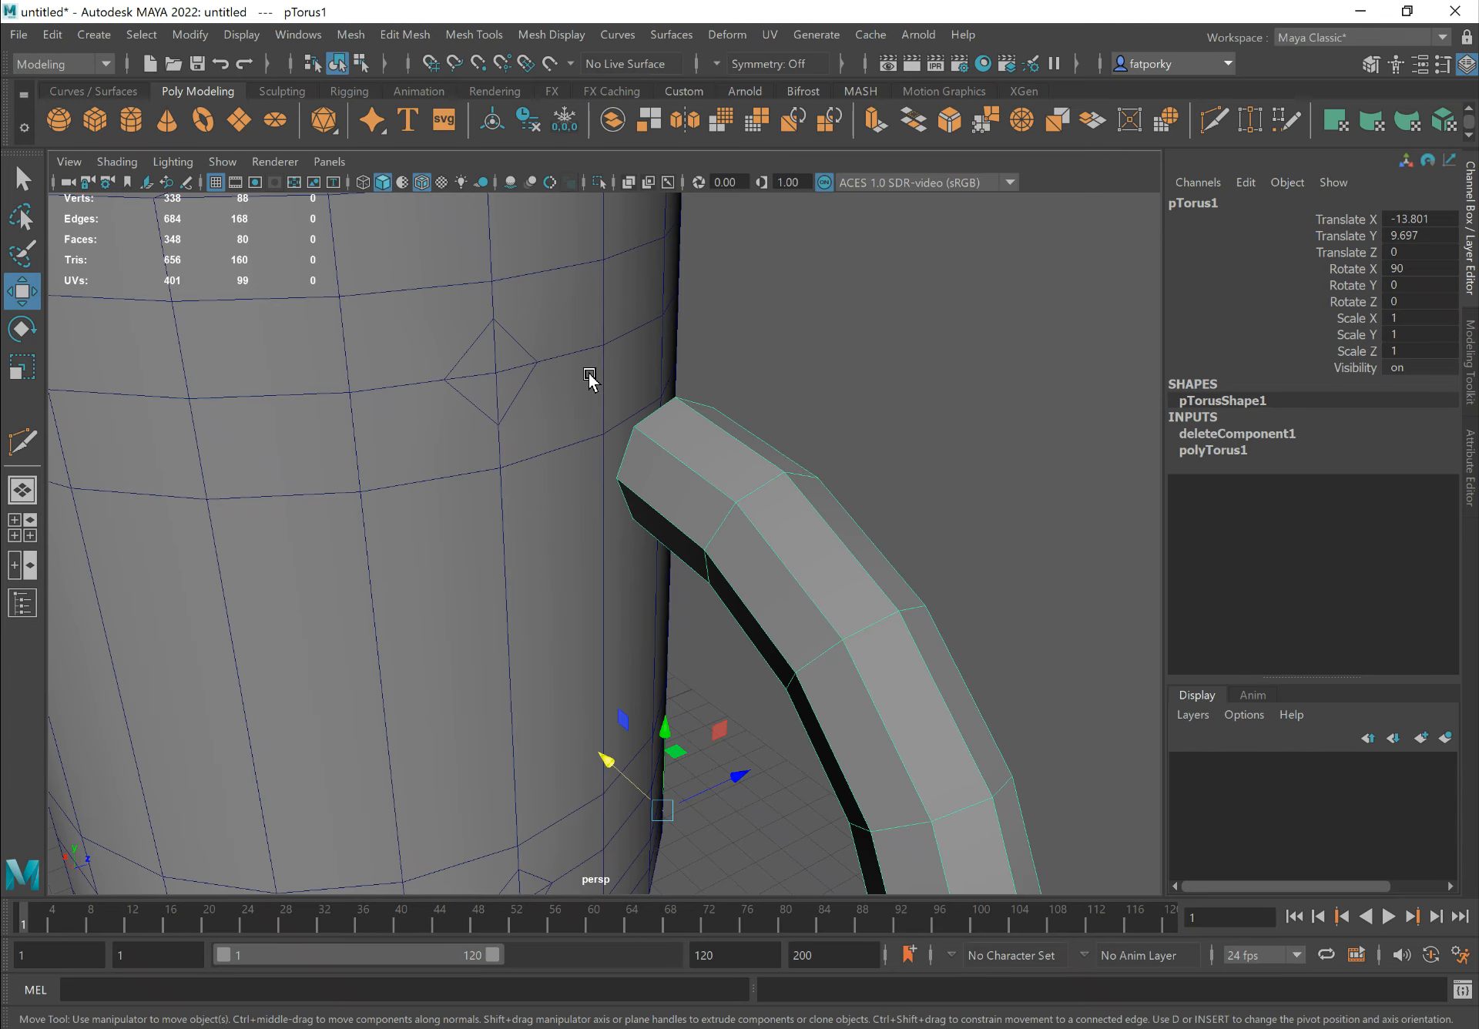
Select the cup and examine the diamond cut made for the handle's upper end
{"action": "left_click_drag", "start_coordinate": [589, 377], "coordinate": [576, 667], "text": "alt"}
{"action": "middle_click_drag", "start_coordinate": [531, 409], "coordinate": [499, 587], "text": "alt"}
{"action": "right_click_drag", "start_coordinate": [437, 523], "coordinate": [581, 538], "text": "alt"}
{"action": "left_click_drag", "start_coordinate": [581, 539], "coordinate": [416, 509], "text": "alt"}
{"action": "right_click_drag", "start_coordinate": [416, 509], "coordinate": [449, 501], "text": "alt"}
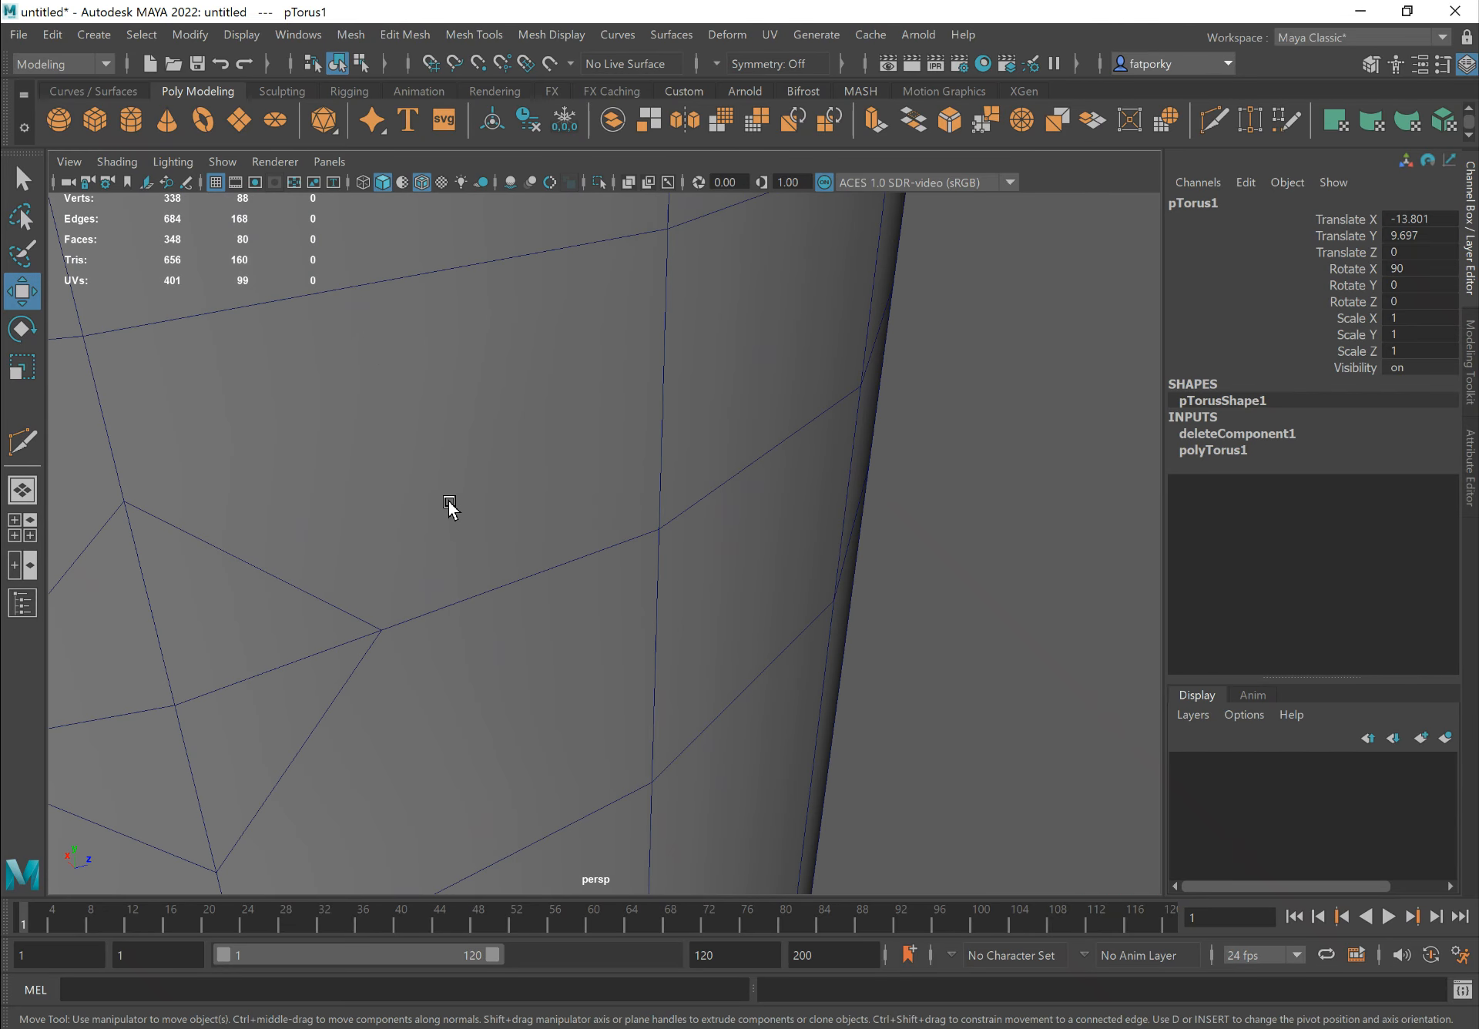
{"action": "left_click", "coordinate": [449, 500]}
{"action": "left_click_drag", "start_coordinate": [377, 464], "coordinate": [569, 419], "text": "alt"}
{"action": "left_click_drag", "start_coordinate": [420, 422], "coordinate": [594, 396], "text": "alt"}
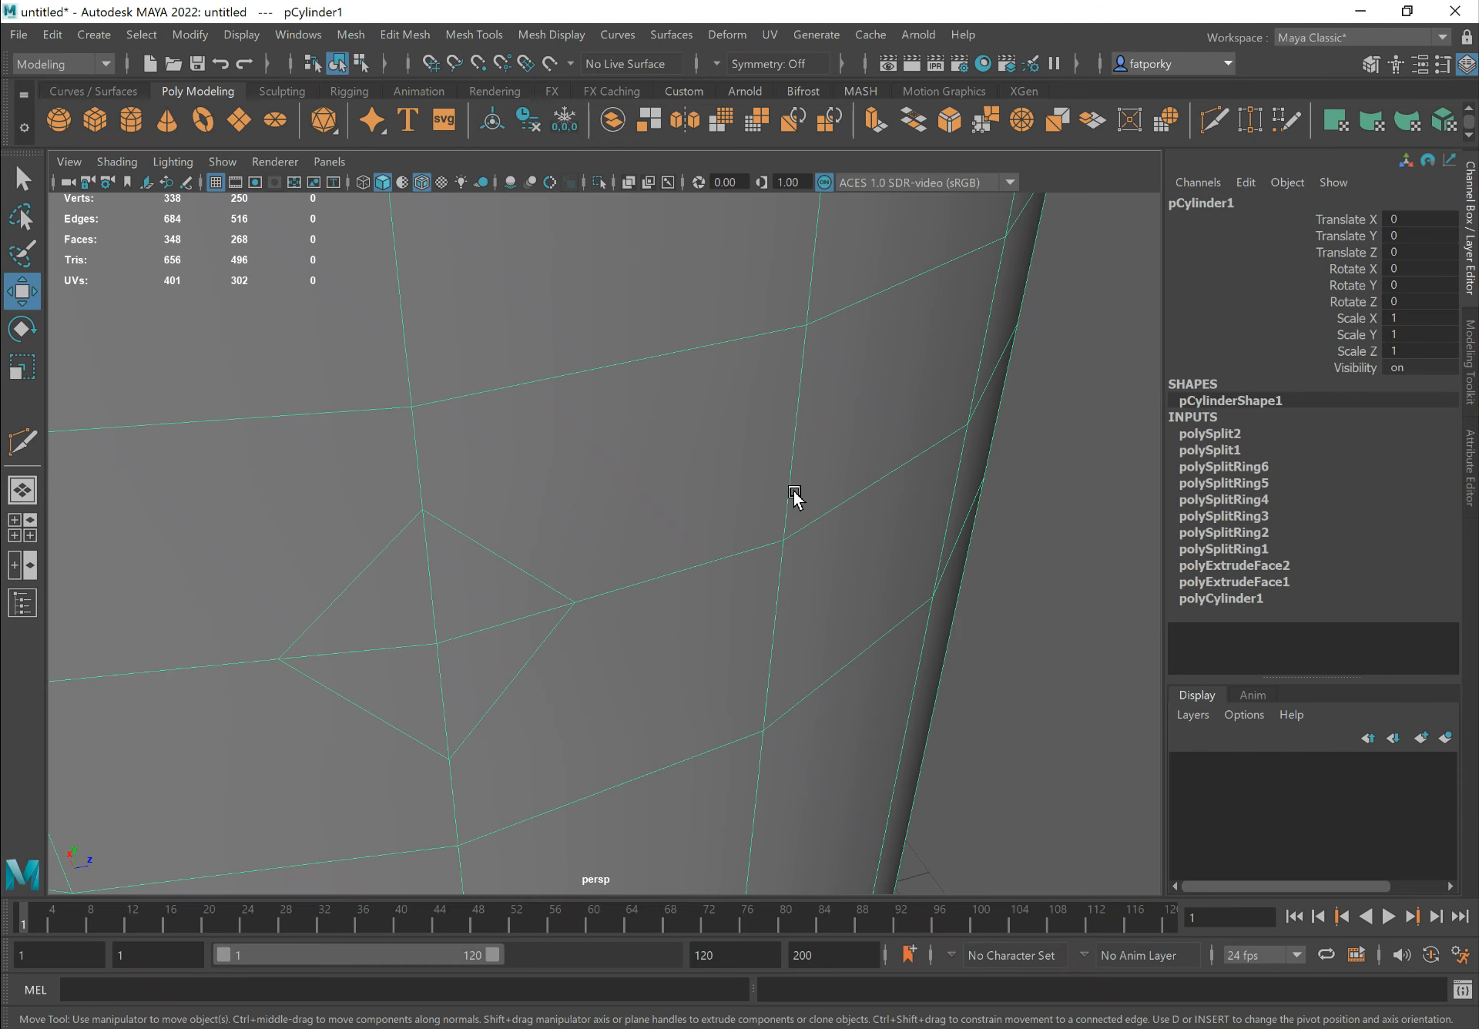
{"action": "left_click_drag", "start_coordinate": [794, 497], "coordinate": [742, 485], "text": "alt"}
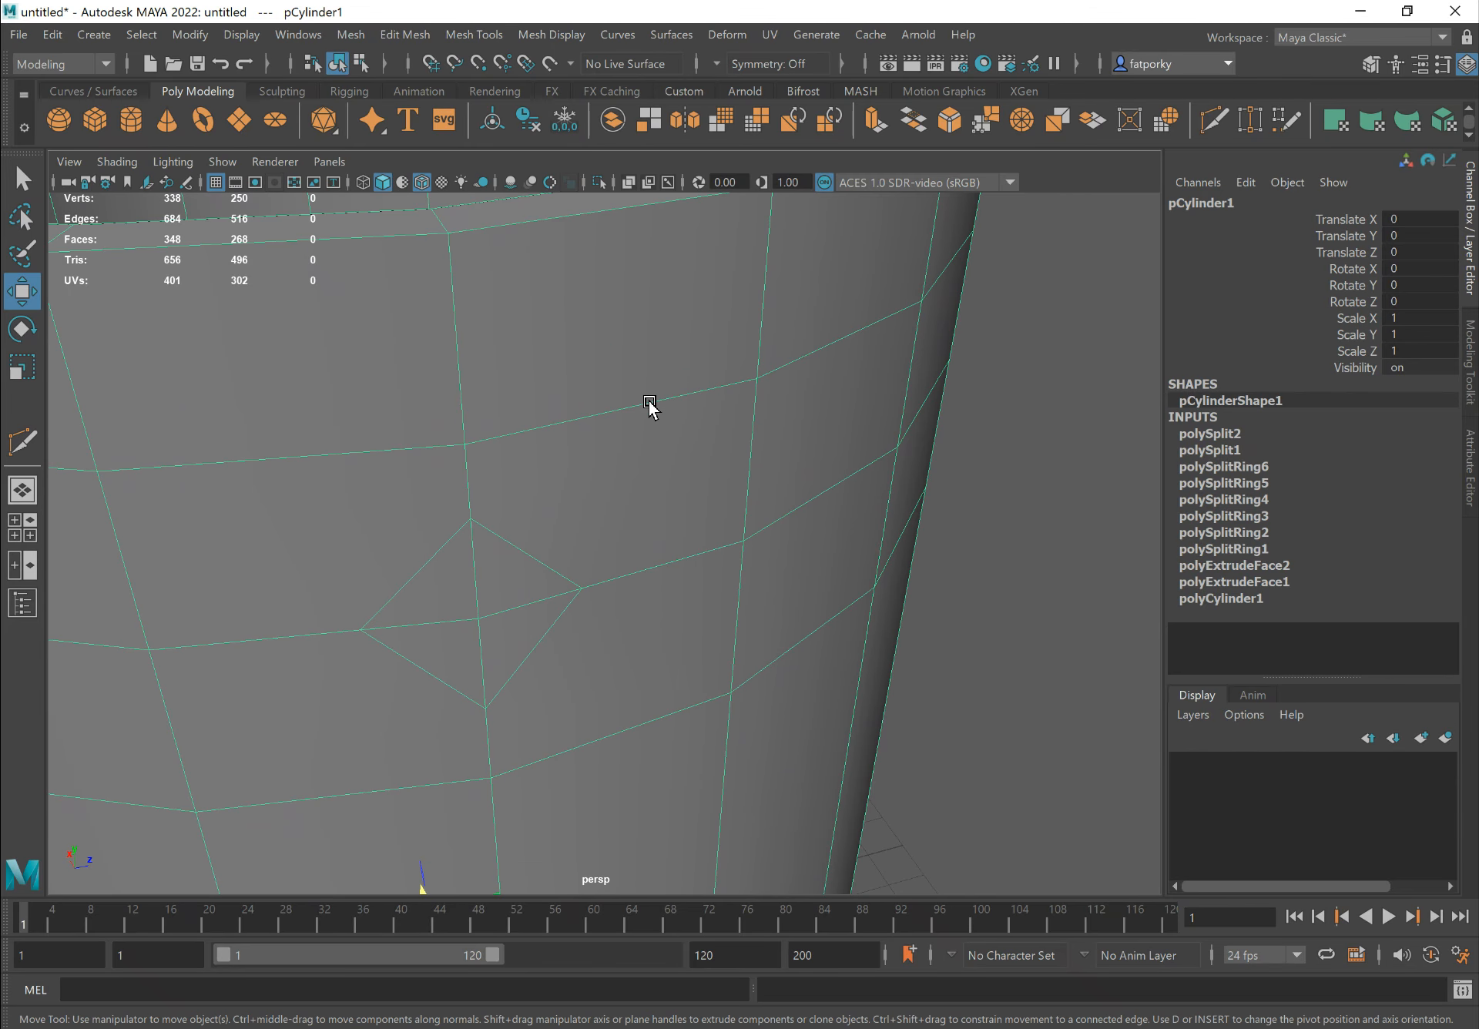
{"action": "mouse_move", "coordinate": [627, 389]}
{"action": "left_mouse_down", "text": "alt"}
{"action": "mouse_move", "coordinate": [650, 419]}
{"action": "mouse_move", "coordinate": [613, 395]}
{"action": "left_mouse_up", "text": "alt"}
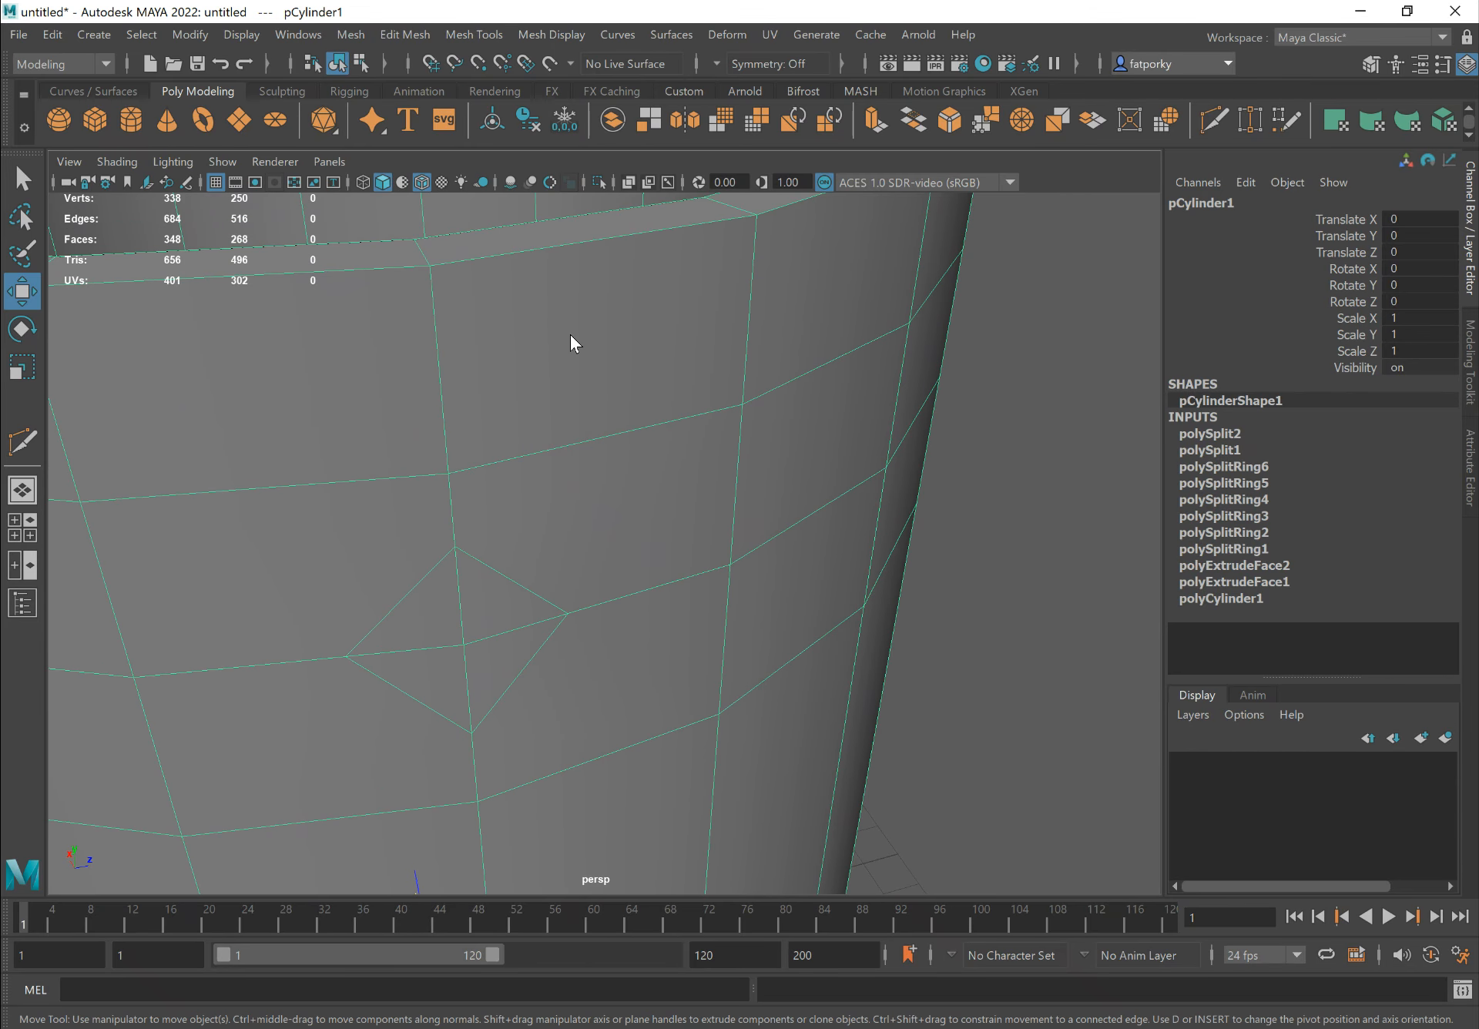
Switch the cup to face components and check the shapes of the faces in and around the upper diamond
{"action": "right_click_drag", "start_coordinate": [570, 334], "coordinate": [574, 379]}
{"action": "left_click", "coordinate": [593, 330]}
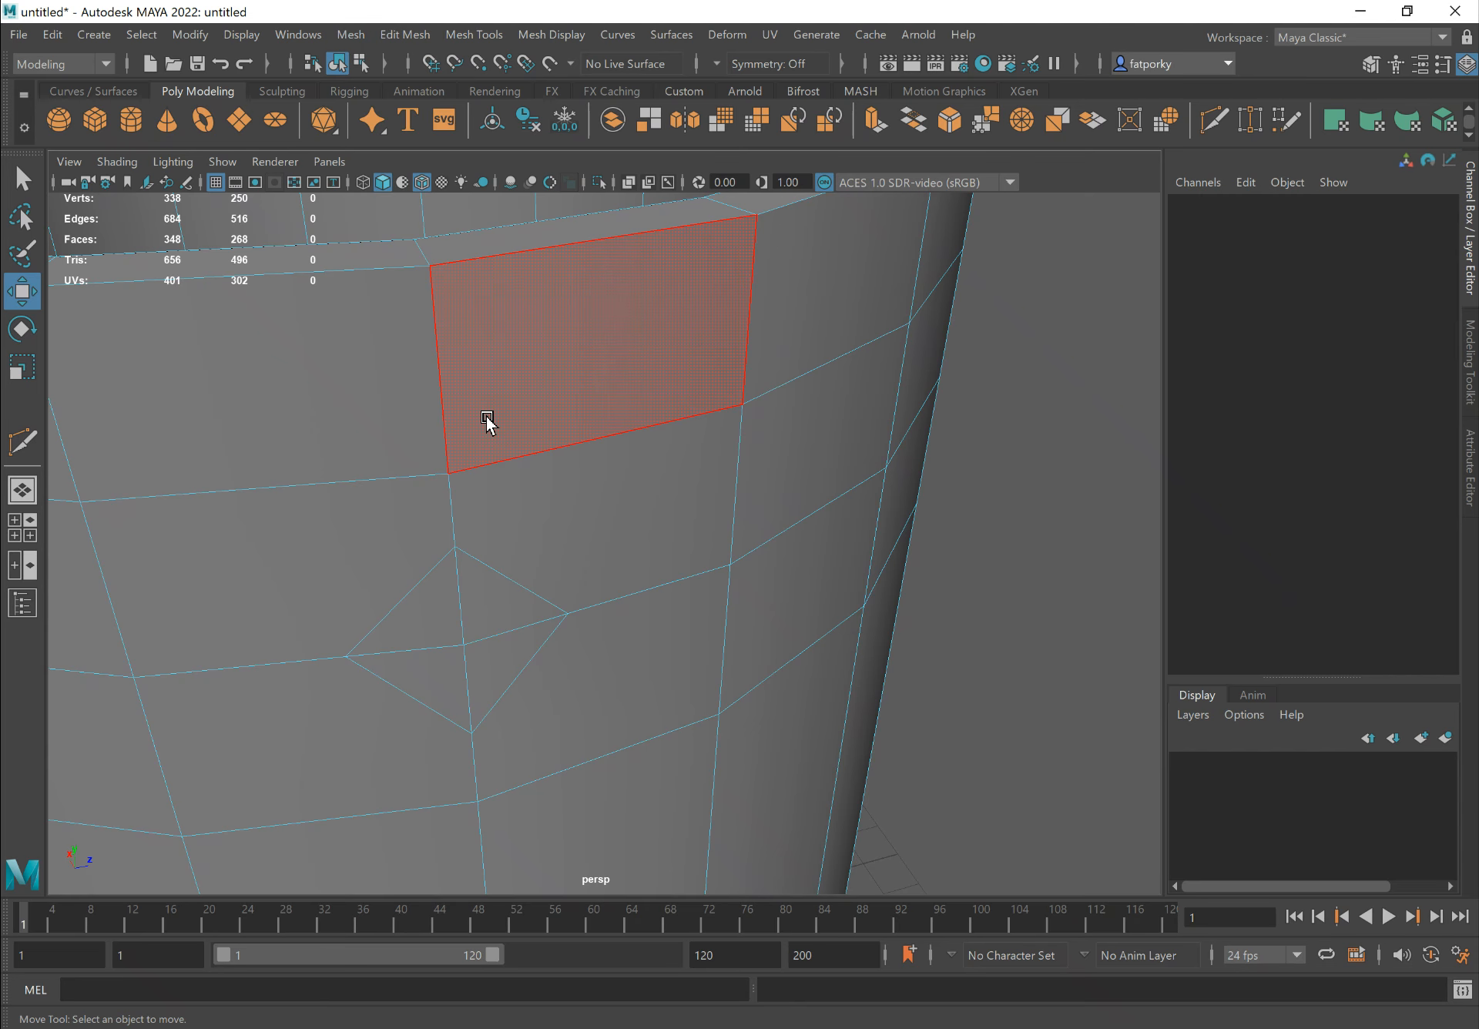
{"action": "left_click", "coordinate": [490, 513]}
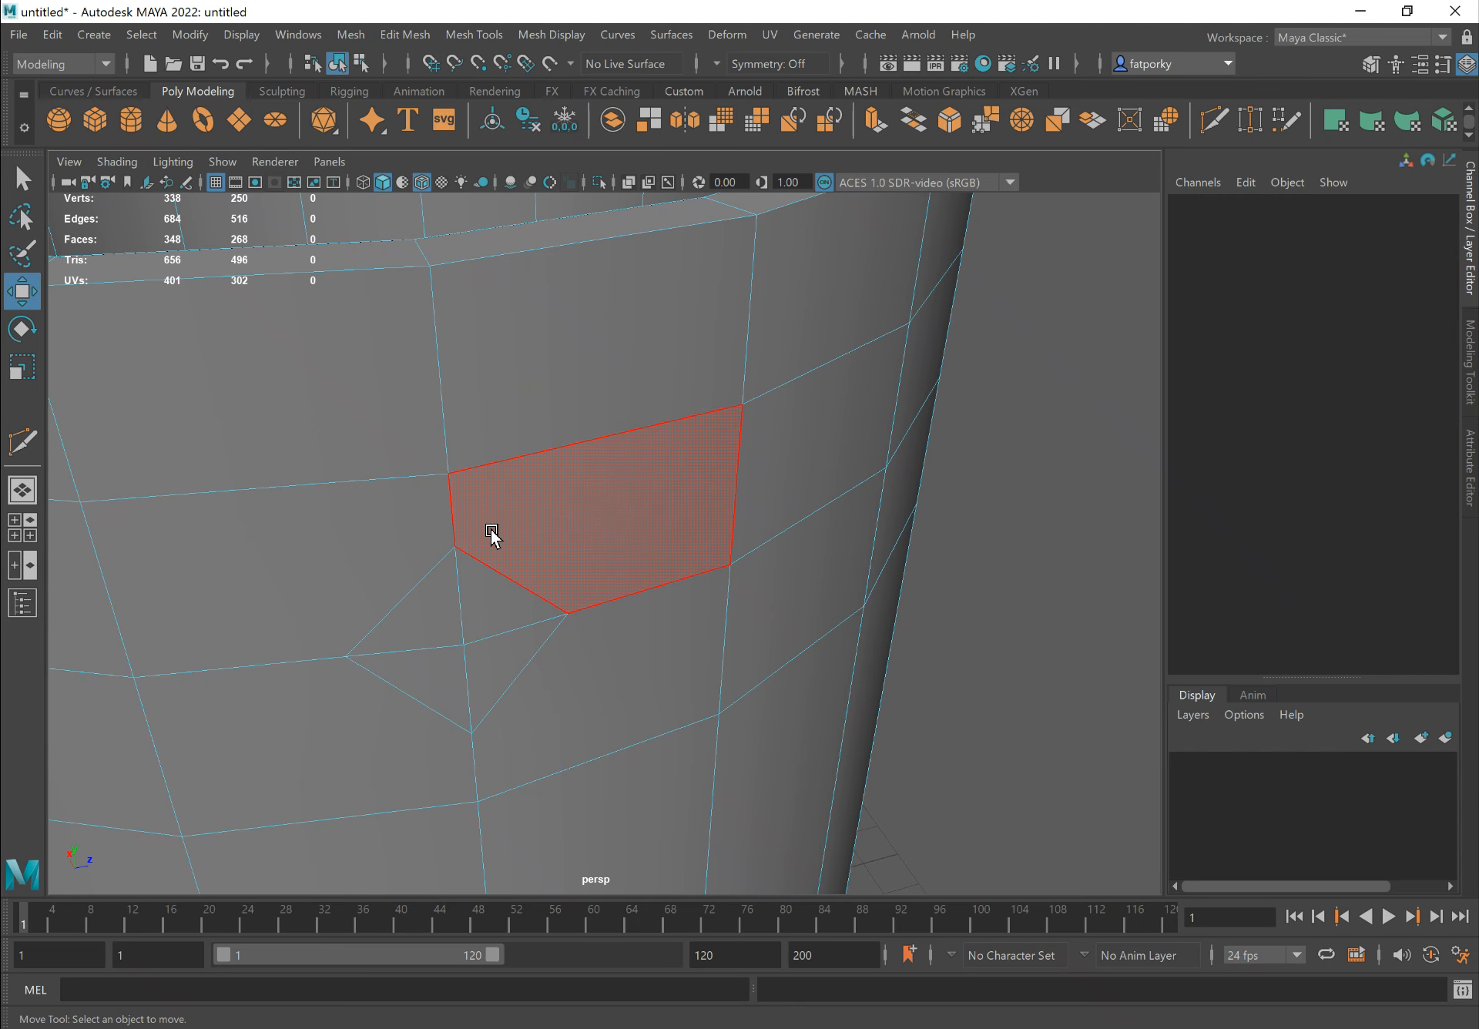
{"action": "left_click", "coordinate": [512, 592]}
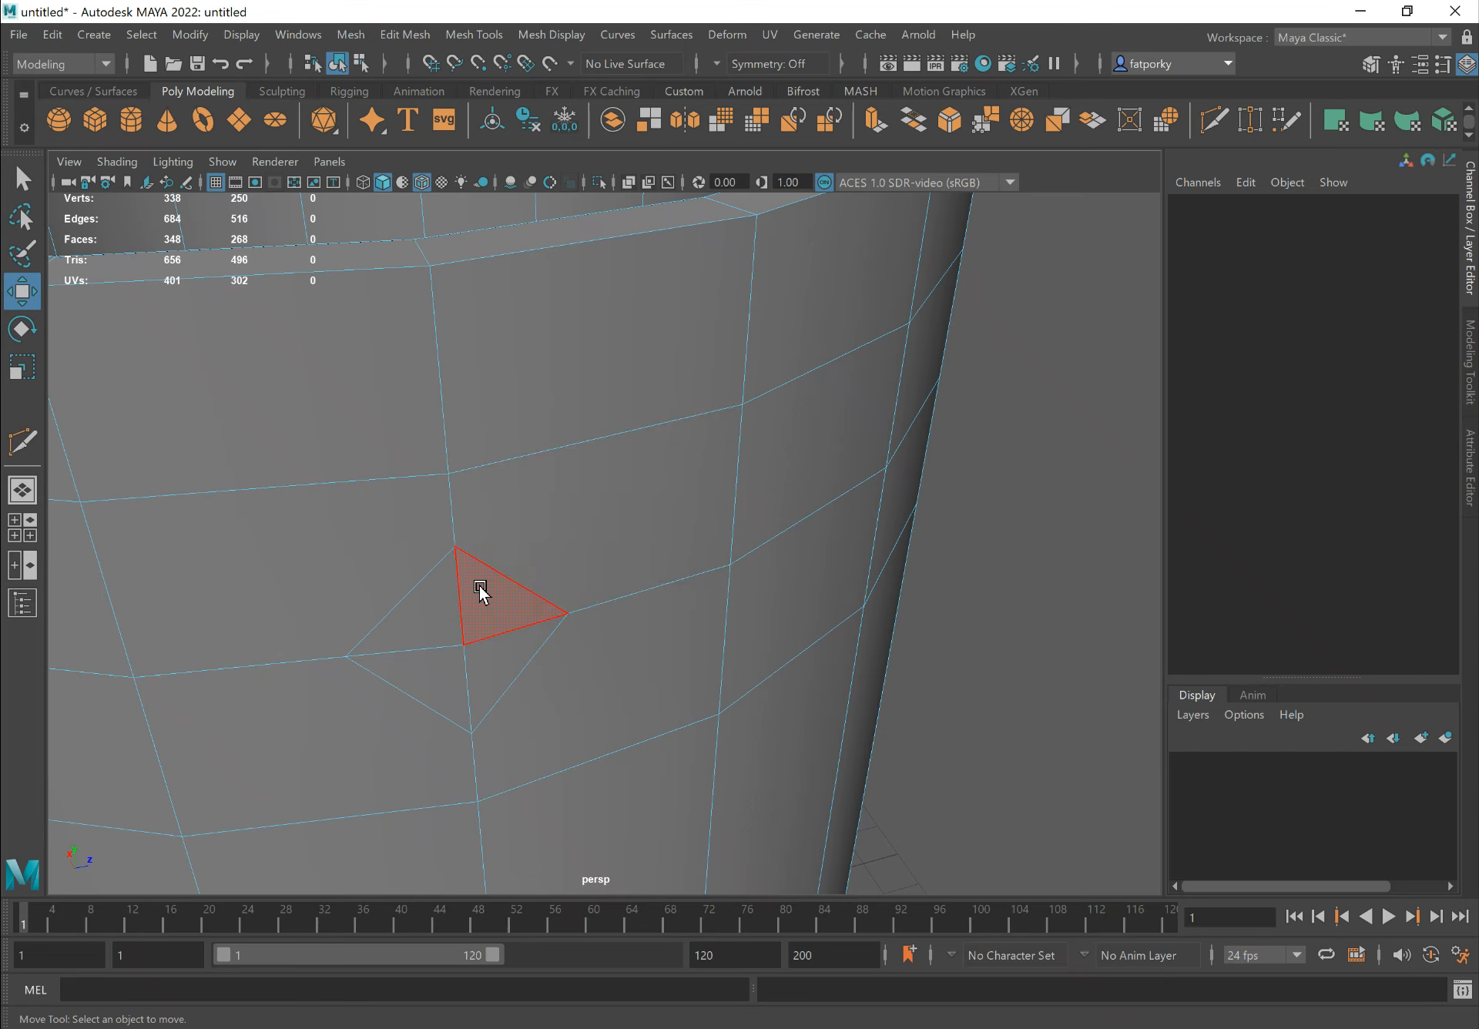
{"action": "left_click", "coordinate": [594, 521]}
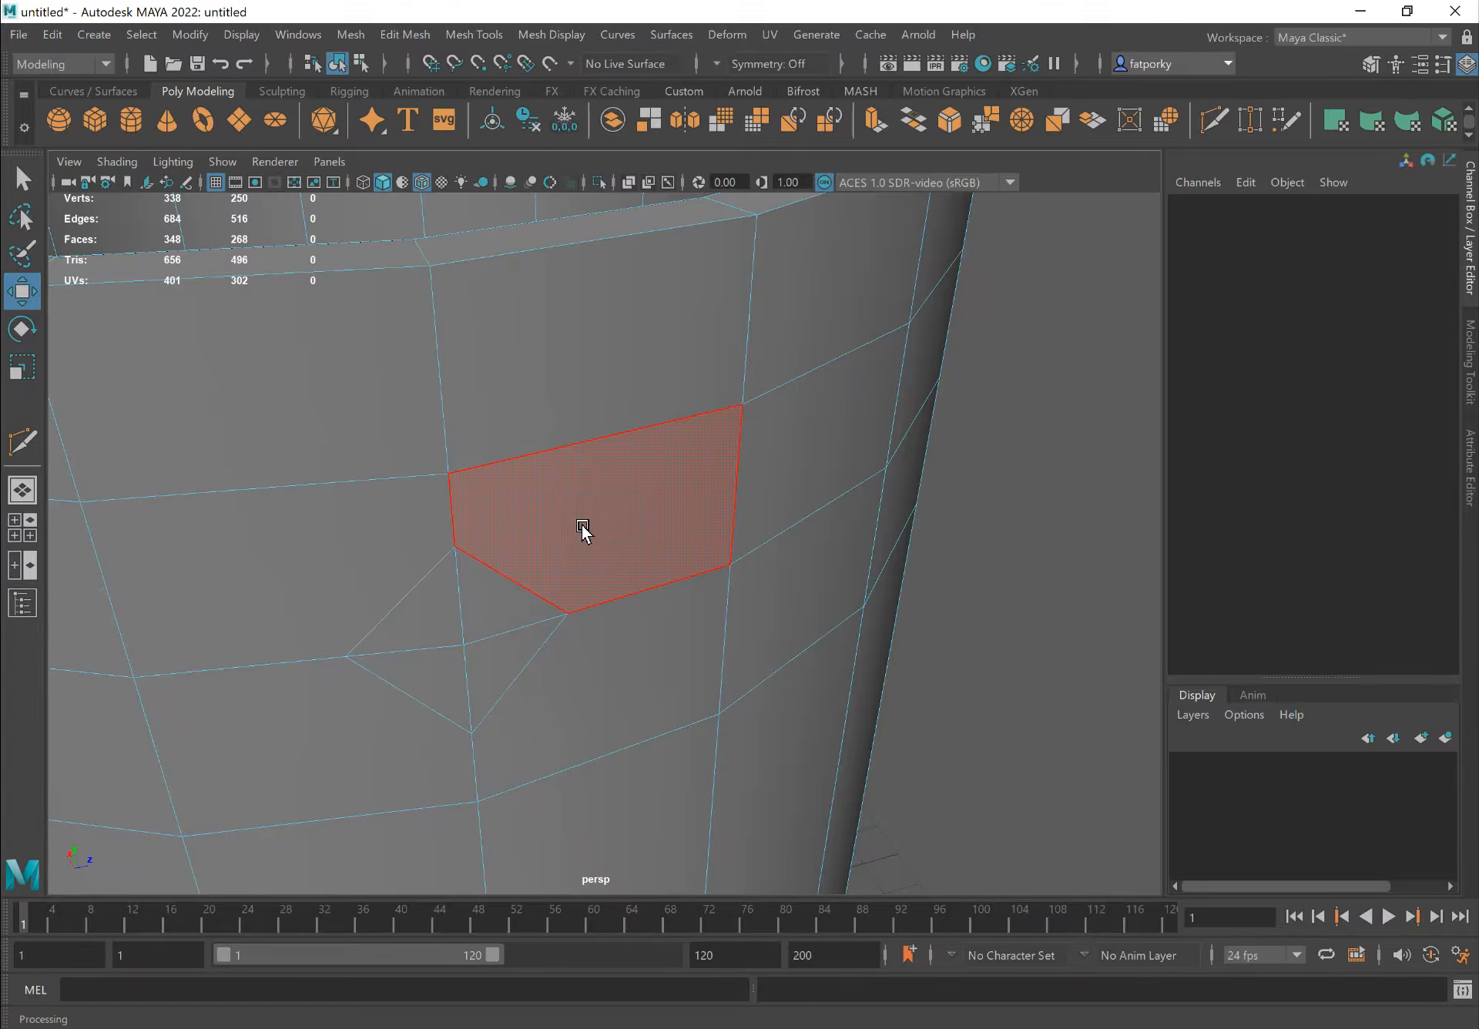
With Multi-Cut, connect the midpoint of the upper diamond's upper-right edge to the upper-right corner of the surrounding face
{"action": "right_click_drag", "start_coordinate": [603, 500], "coordinate": [480, 495], "text": "shift"}
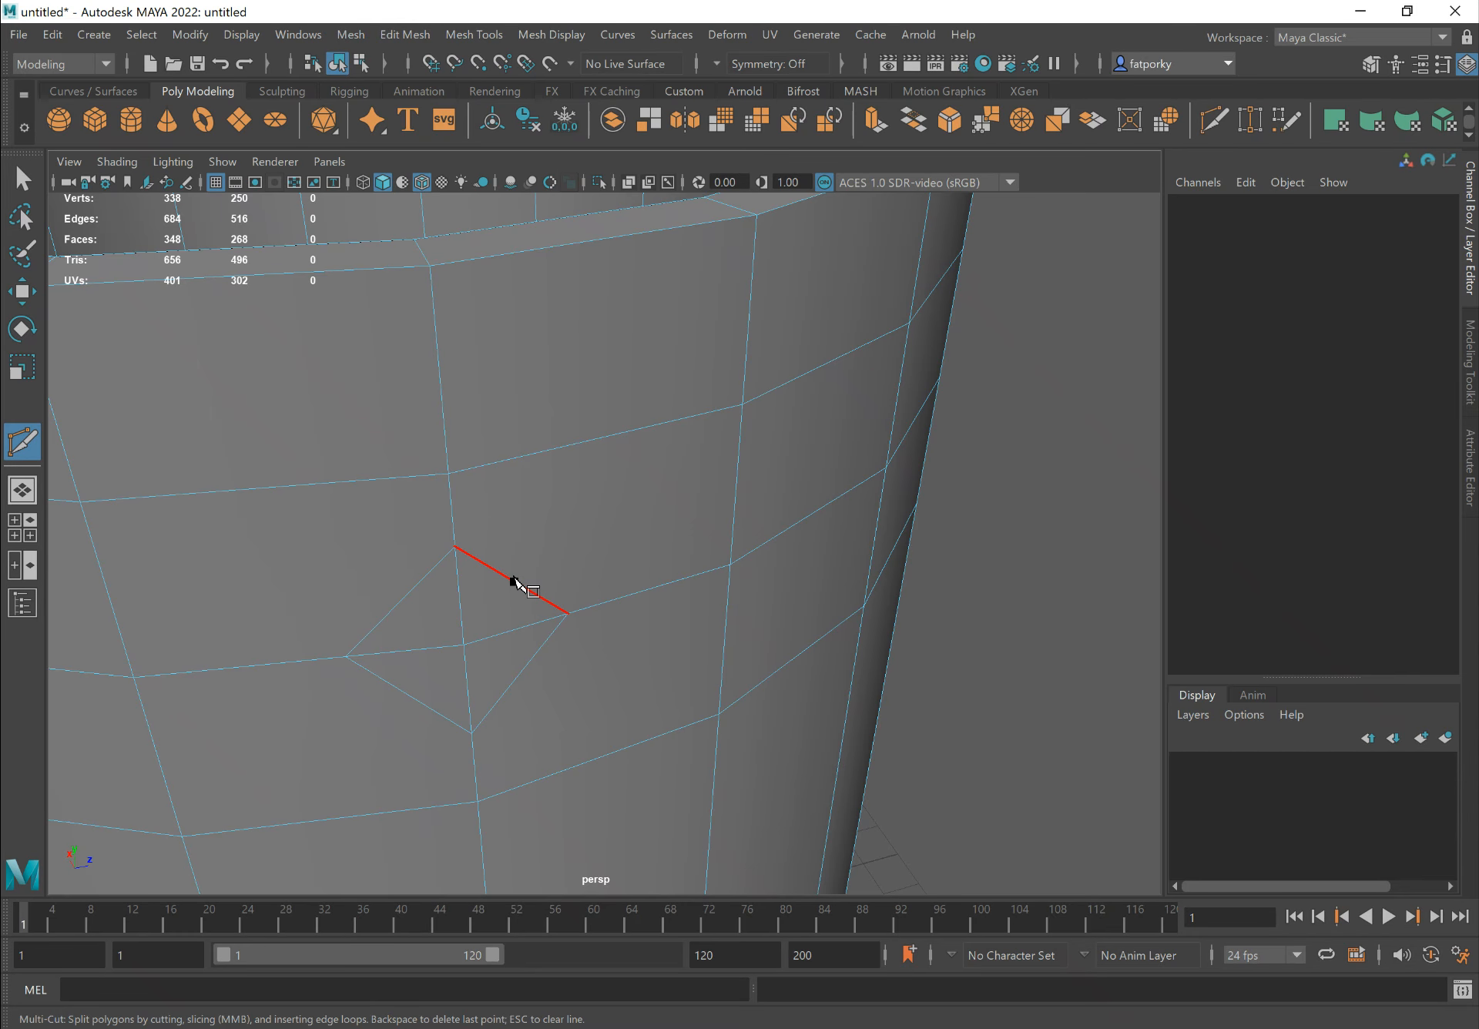
{"action": "left_click", "coordinate": [514, 582]}
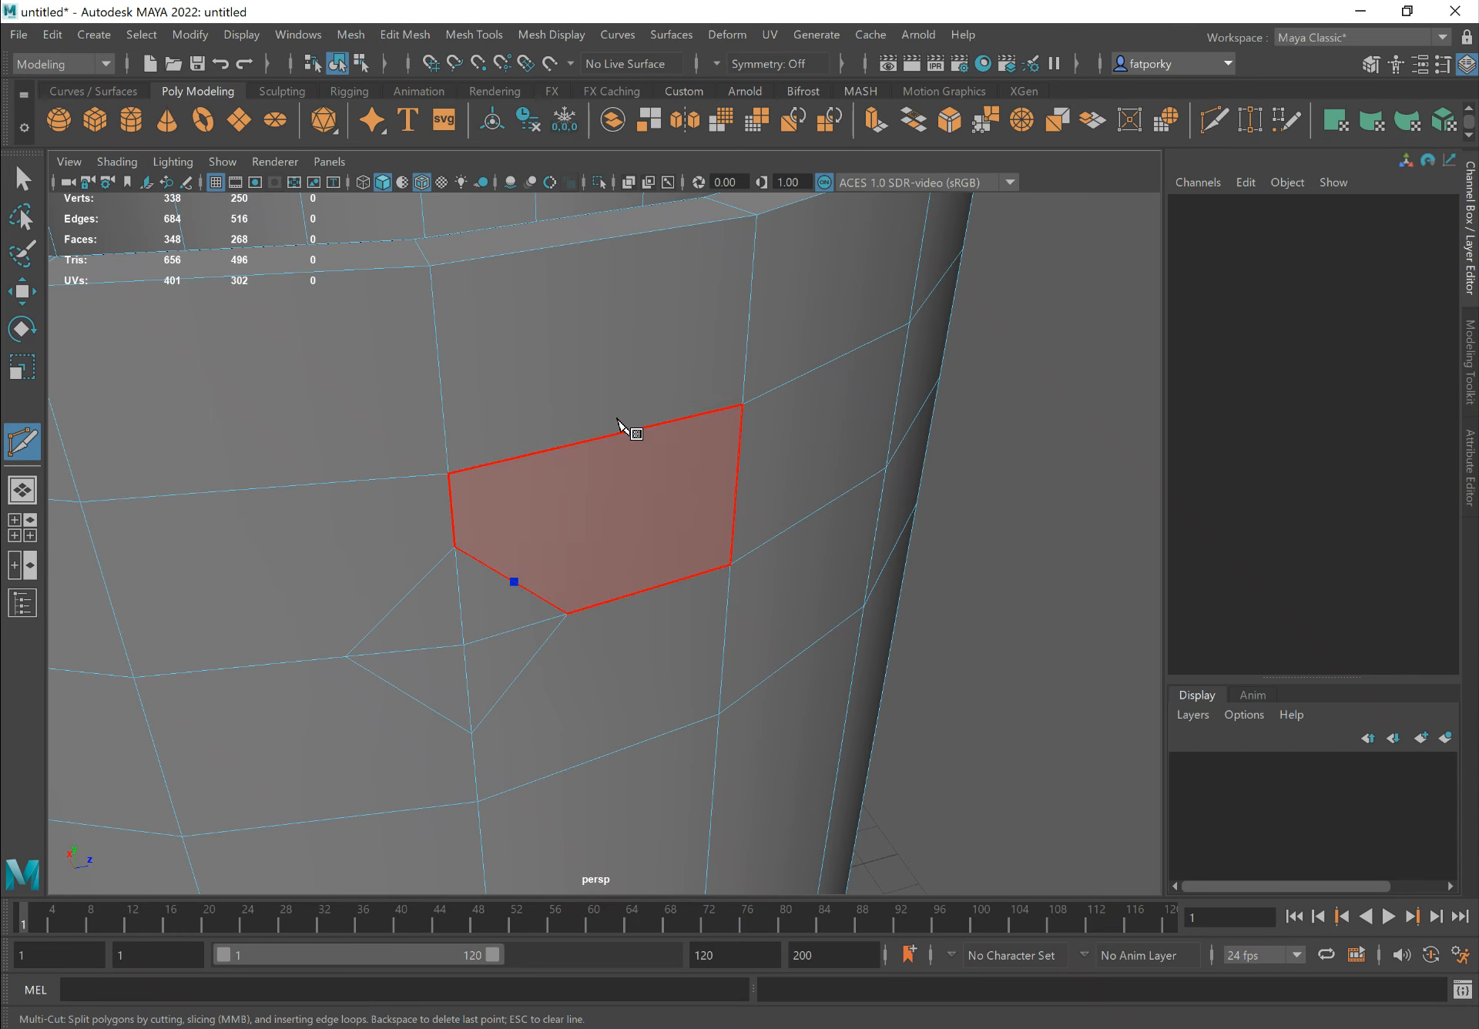
{"action": "left_click", "coordinate": [742, 405]}
{"action": "right_click", "coordinate": [680, 465]}
{"action": "mouse_move", "coordinate": [447, 445]}
{"action": "left_mouse_down", "text": "alt"}
{"action": "mouse_move", "coordinate": [444, 403]}
{"action": "mouse_move", "coordinate": [436, 439]}
{"action": "mouse_move", "coordinate": [430, 429]}
{"action": "left_mouse_up", "text": "alt"}
{"action": "left_click", "coordinate": [438, 384]}
{"action": "key", "text": "BackSpace"}
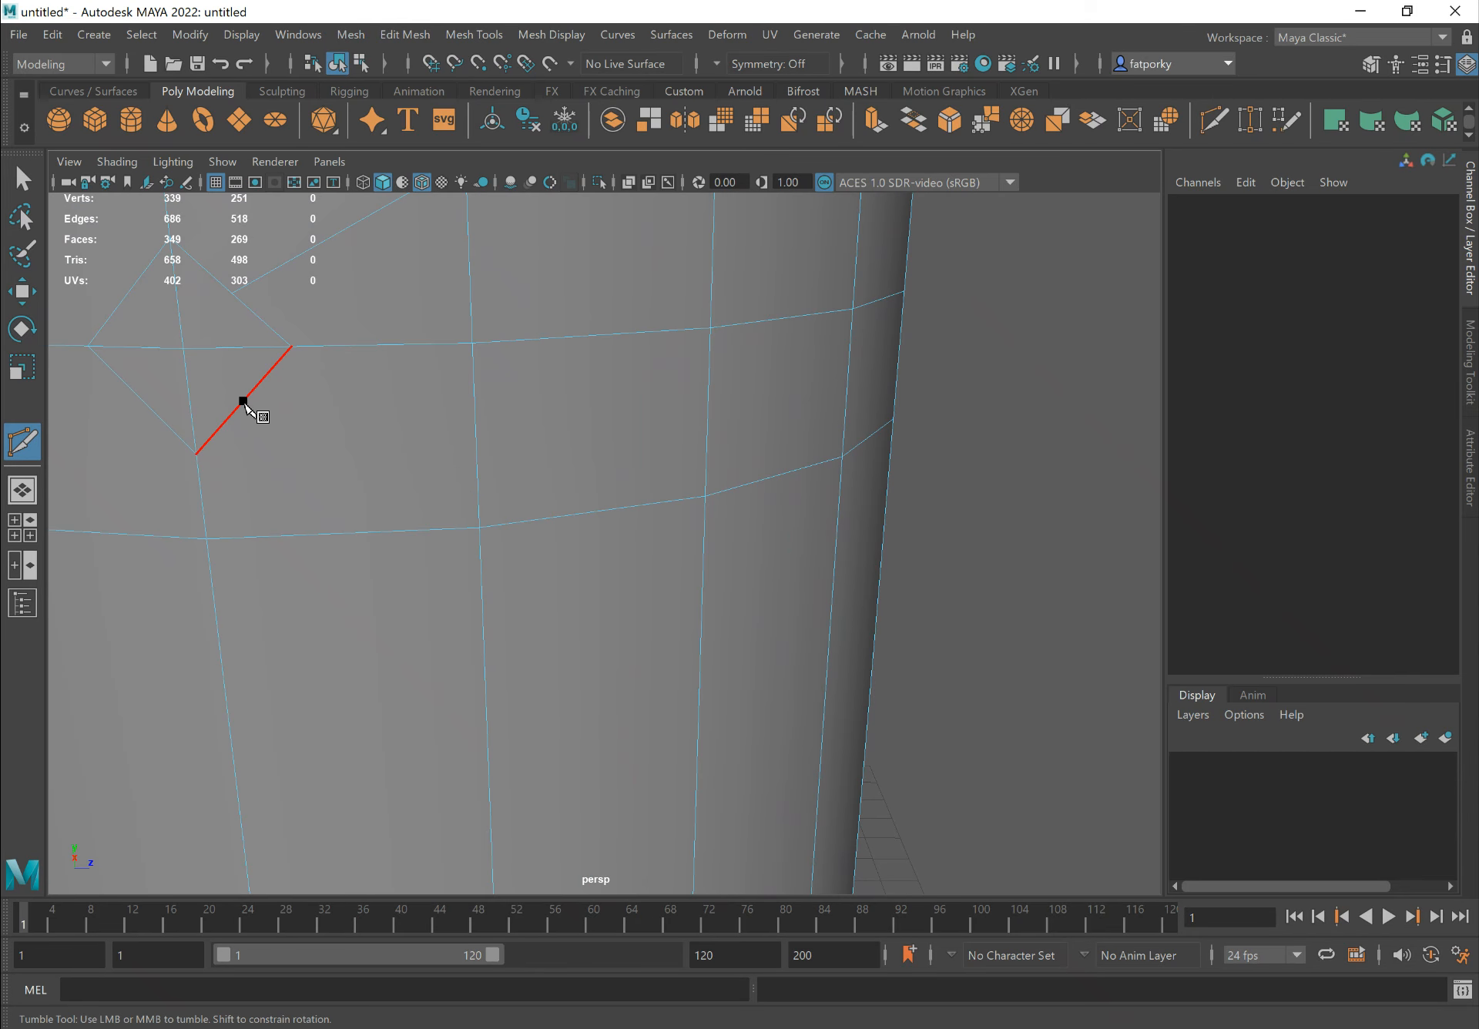
With Multi-Cut, connect the midpoint of the upper diamond's lower-right edge to the lower-right corner of the surrounding face
{"action": "left_click", "coordinate": [243, 401]}
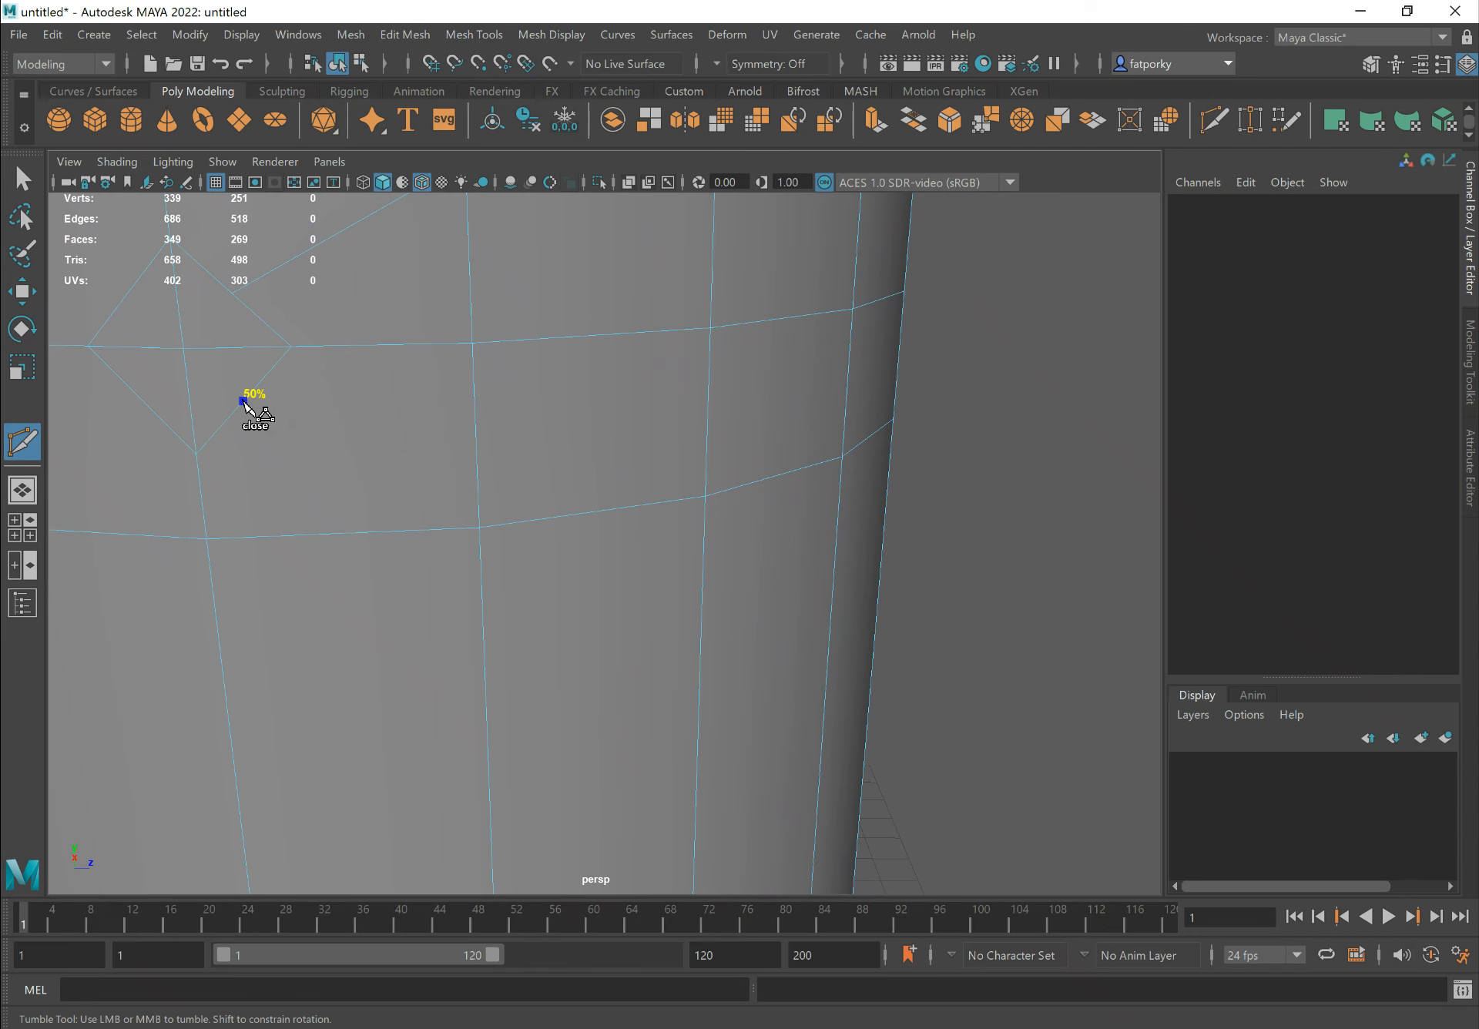
{"action": "left_click", "coordinate": [480, 528]}
{"action": "right_click", "coordinate": [482, 531]}
Cut edges from the midpoints of the upper diamond's two left edges to the upper-left and lower-left corners of the surrounding faces
{"action": "left_click_drag", "start_coordinate": [449, 412], "coordinate": [693, 489], "text": "alt"}
{"action": "middle_click_drag", "start_coordinate": [487, 464], "coordinate": [535, 465], "text": "alt"}
{"action": "left_click_drag", "start_coordinate": [539, 474], "coordinate": [568, 490], "text": "alt"}
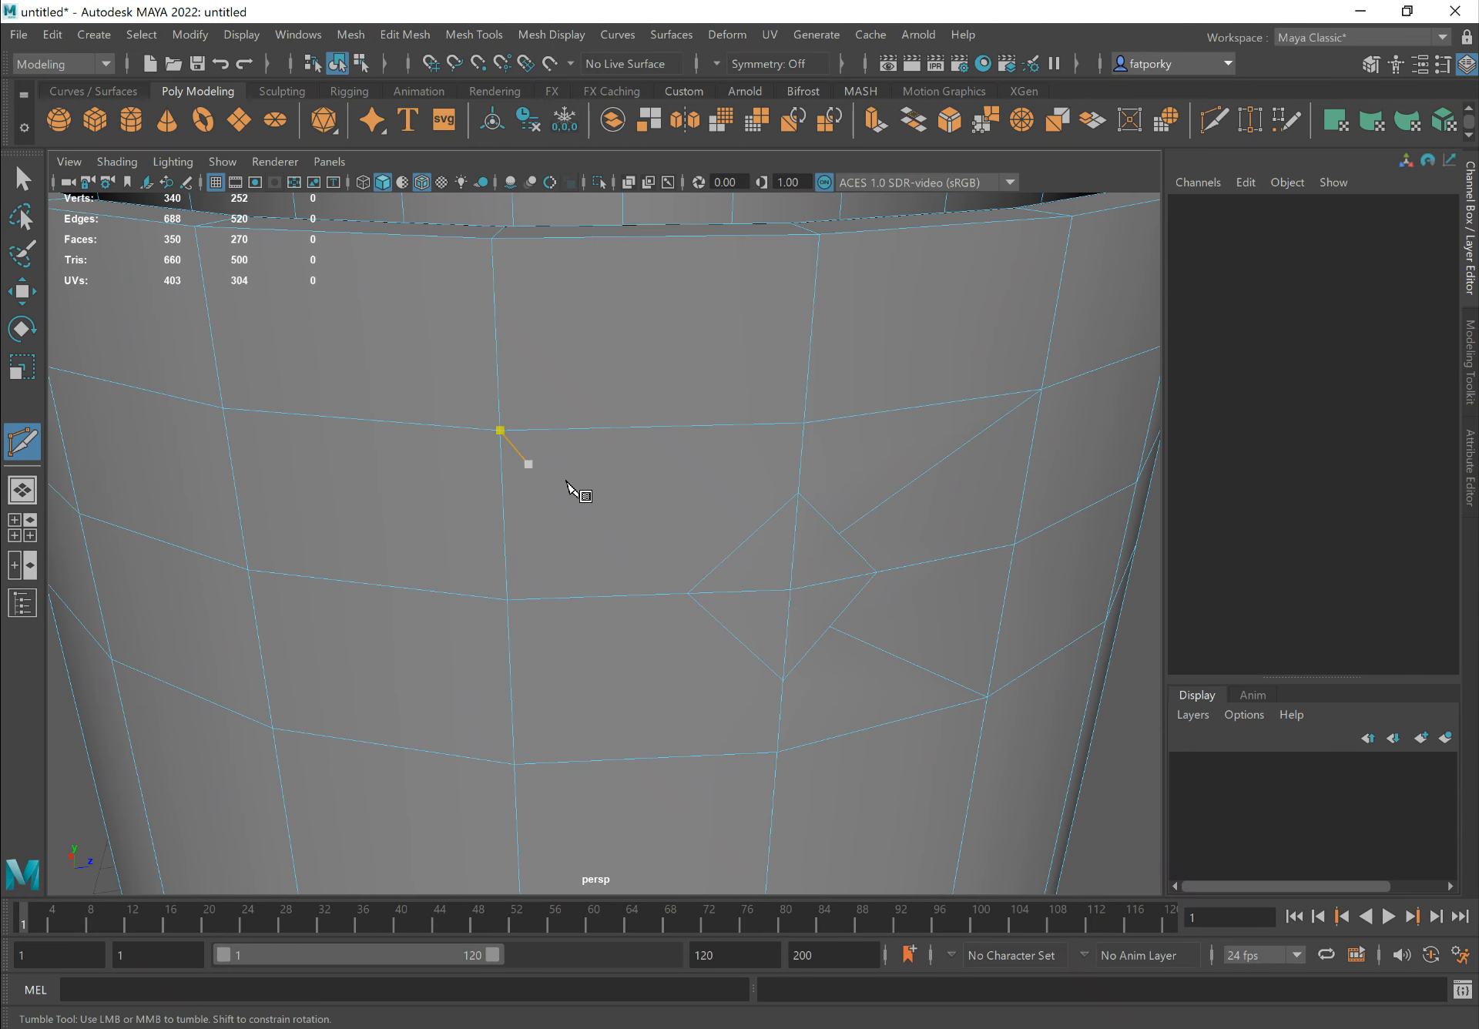
{"action": "left_click", "coordinate": [742, 543]}
{"action": "left_click", "coordinate": [499, 430]}
{"action": "key", "text": "Return"}
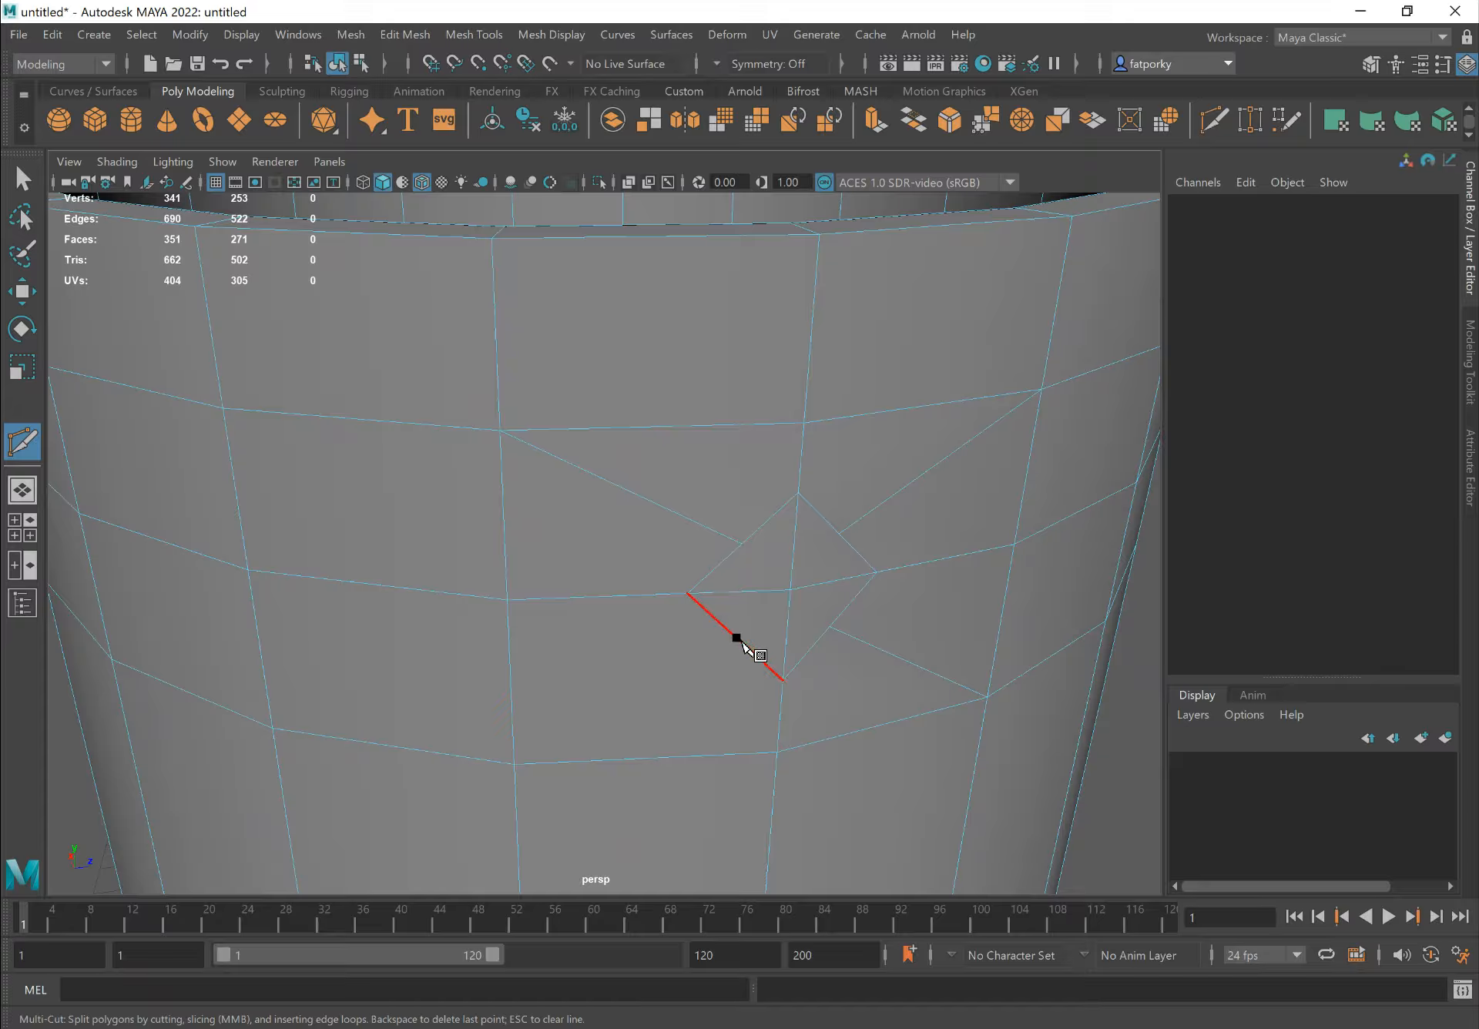
{"action": "left_click", "coordinate": [739, 641]}
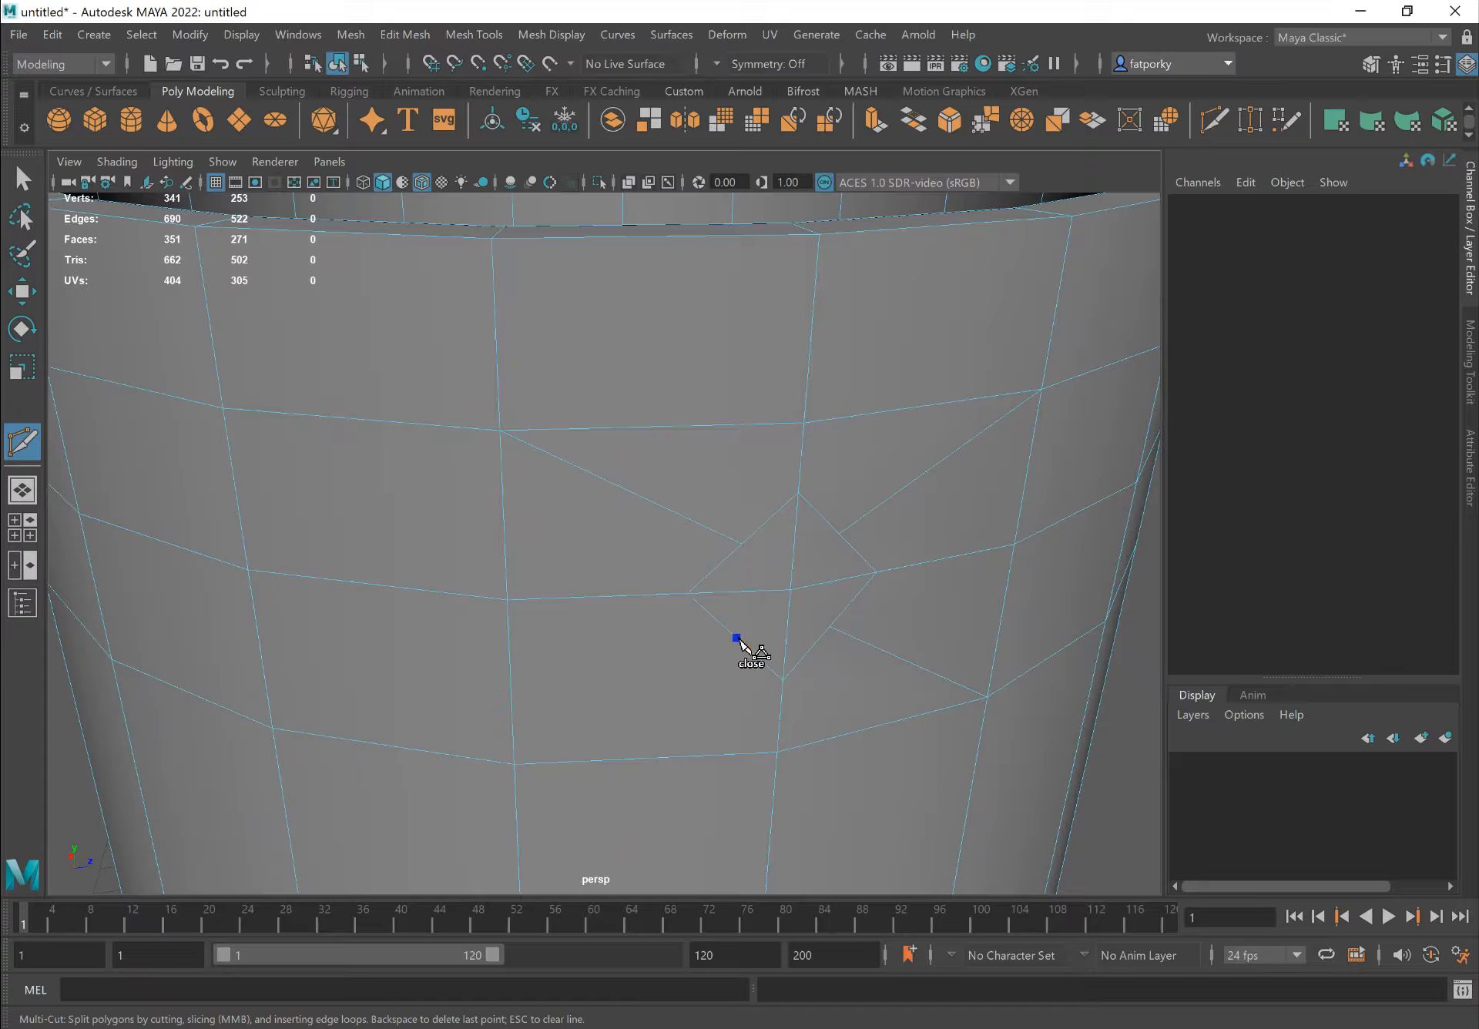
{"action": "left_click", "coordinate": [514, 765]}
{"action": "key", "text": "Return"}
On the lower diamond, cut edges from the midpoints of its two upper edges to the upper-left and upper-right corners of the surrounding faces
{"action": "left_click_drag", "start_coordinate": [660, 712], "coordinate": [691, 620], "text": "alt"}
{"action": "right_click_drag", "start_coordinate": [554, 589], "coordinate": [843, 675], "text": "alt"}
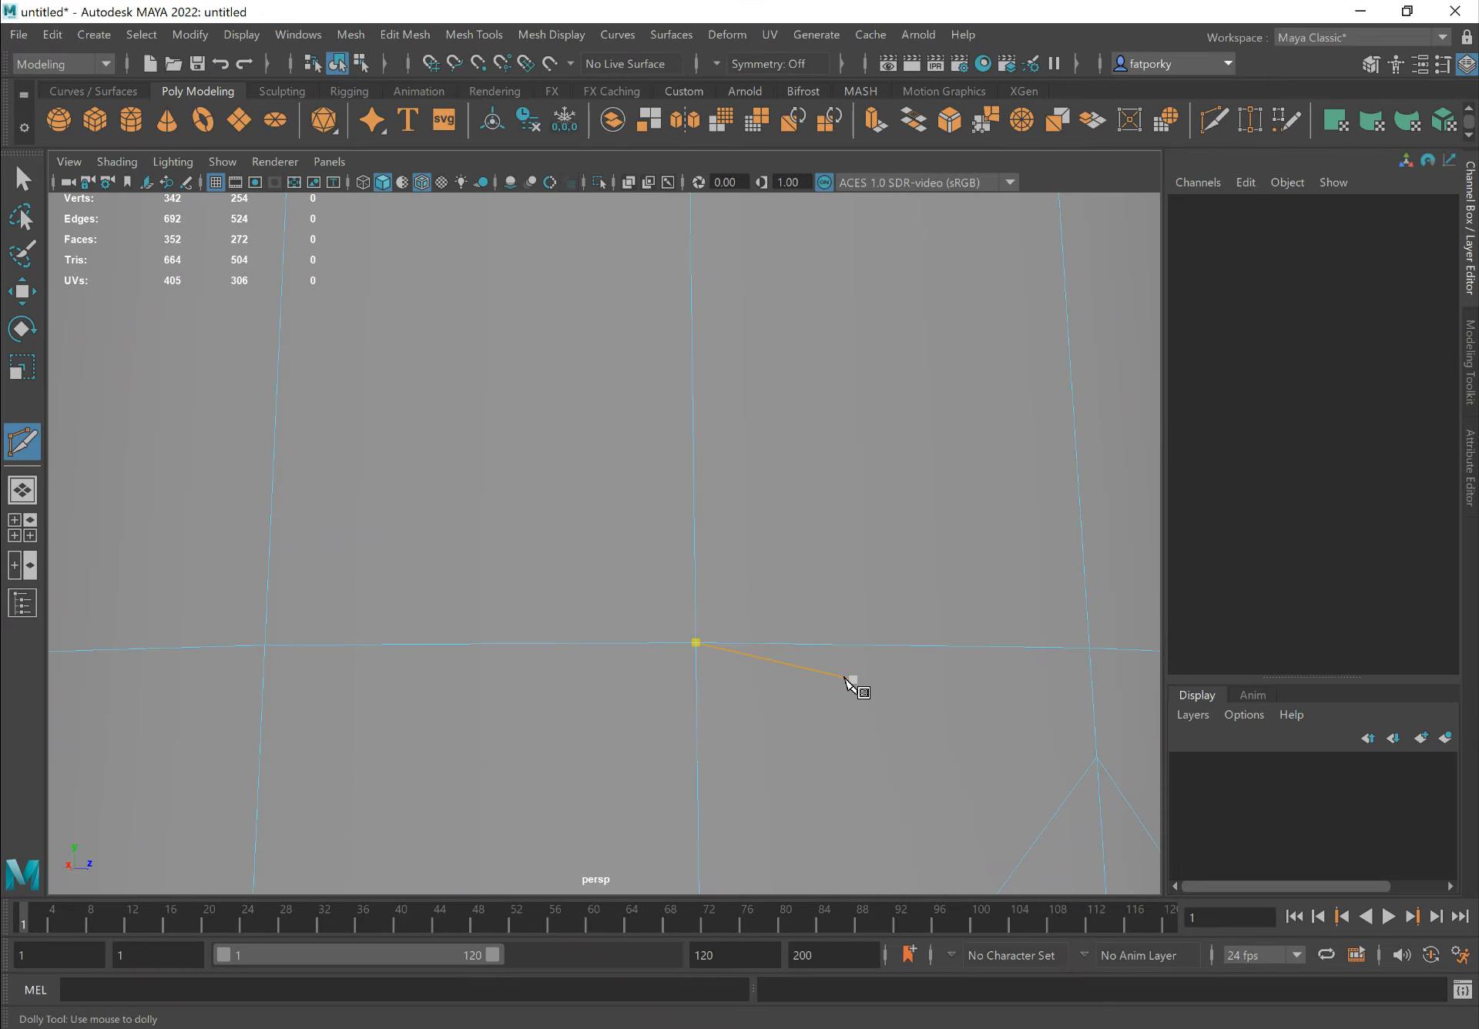
{"action": "middle_click_drag", "start_coordinate": [843, 674], "coordinate": [724, 508], "text": "alt"}
{"action": "right_click_drag", "start_coordinate": [821, 558], "coordinate": [783, 565], "text": "alt"}
{"action": "left_click_drag", "start_coordinate": [783, 565], "coordinate": [783, 606], "text": "alt"}
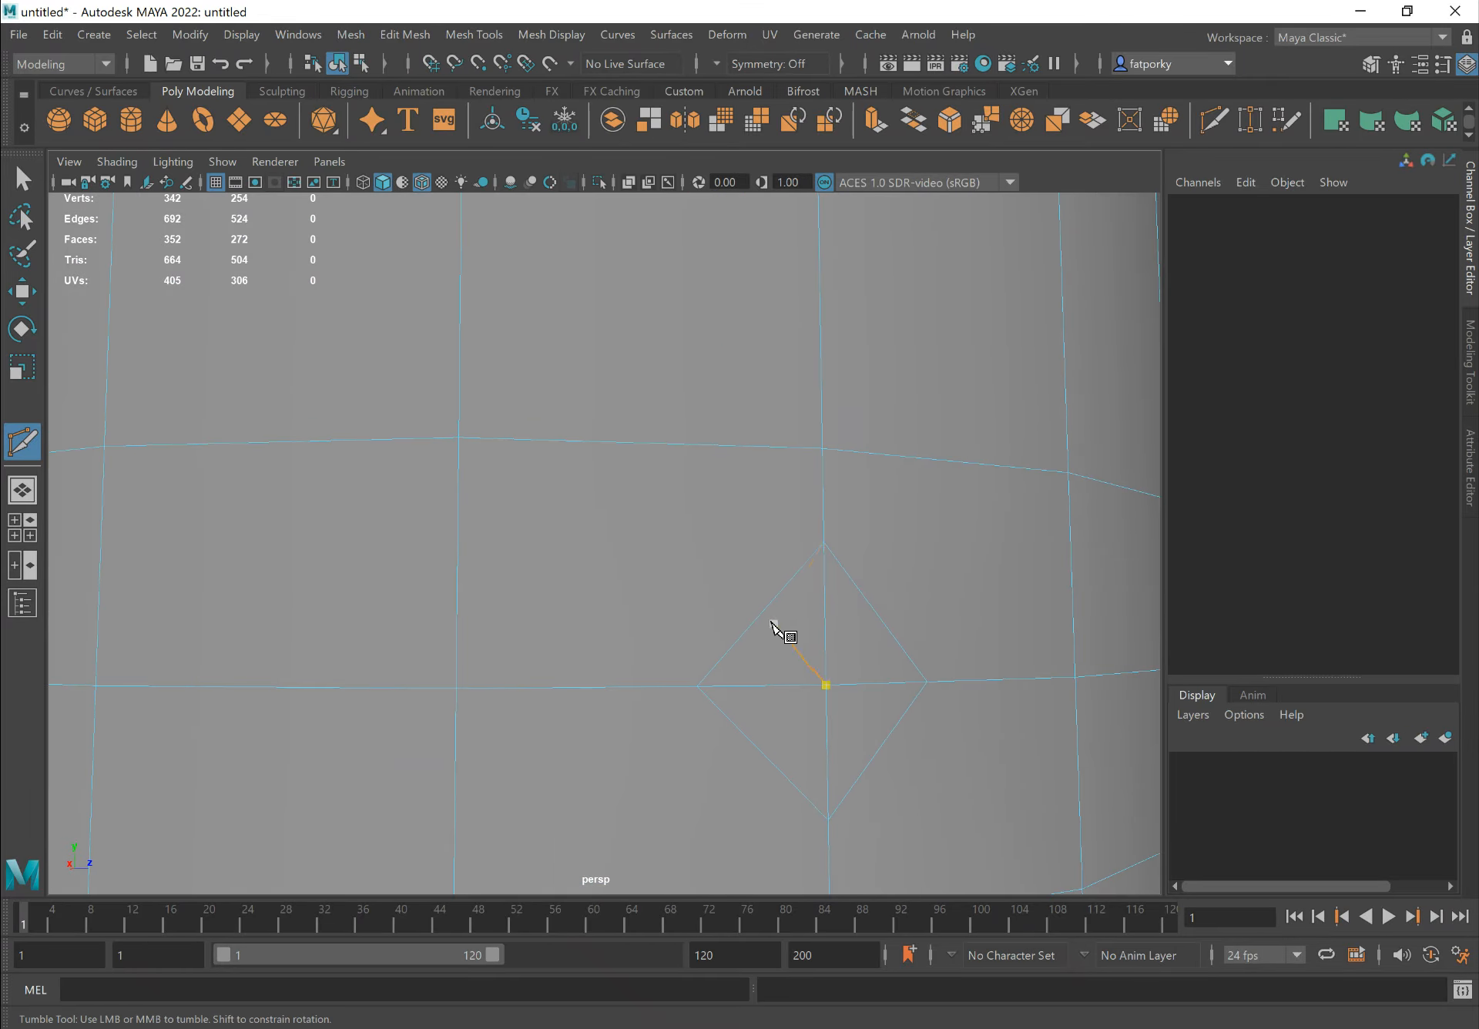
{"action": "left_click", "coordinate": [761, 613]}
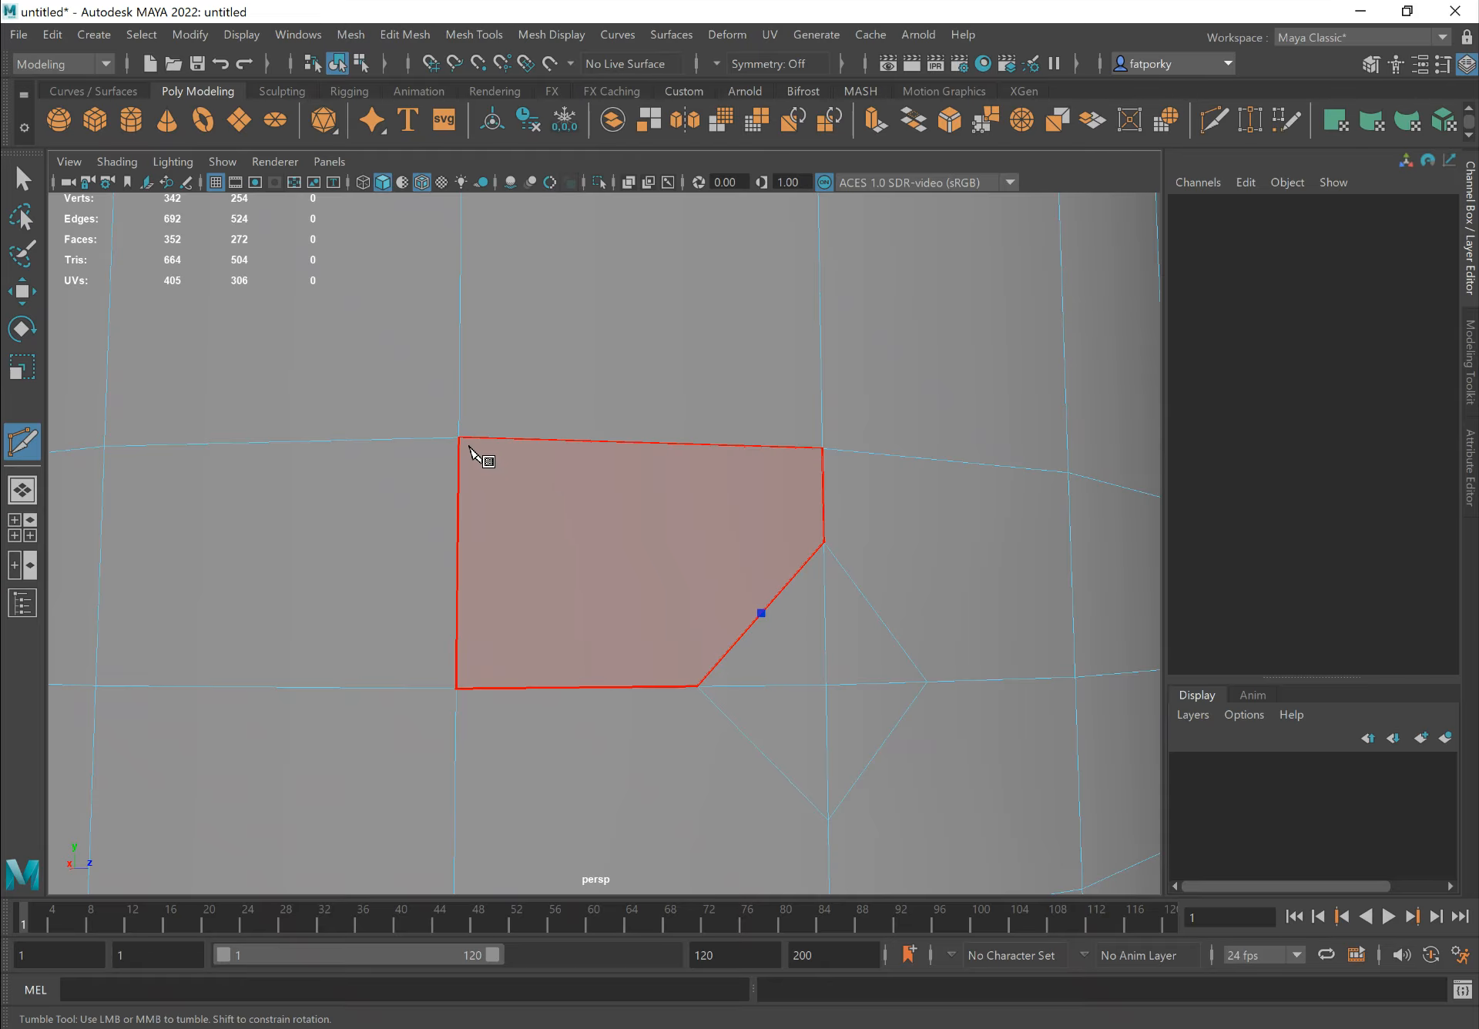
{"action": "left_click", "coordinate": [460, 438]}
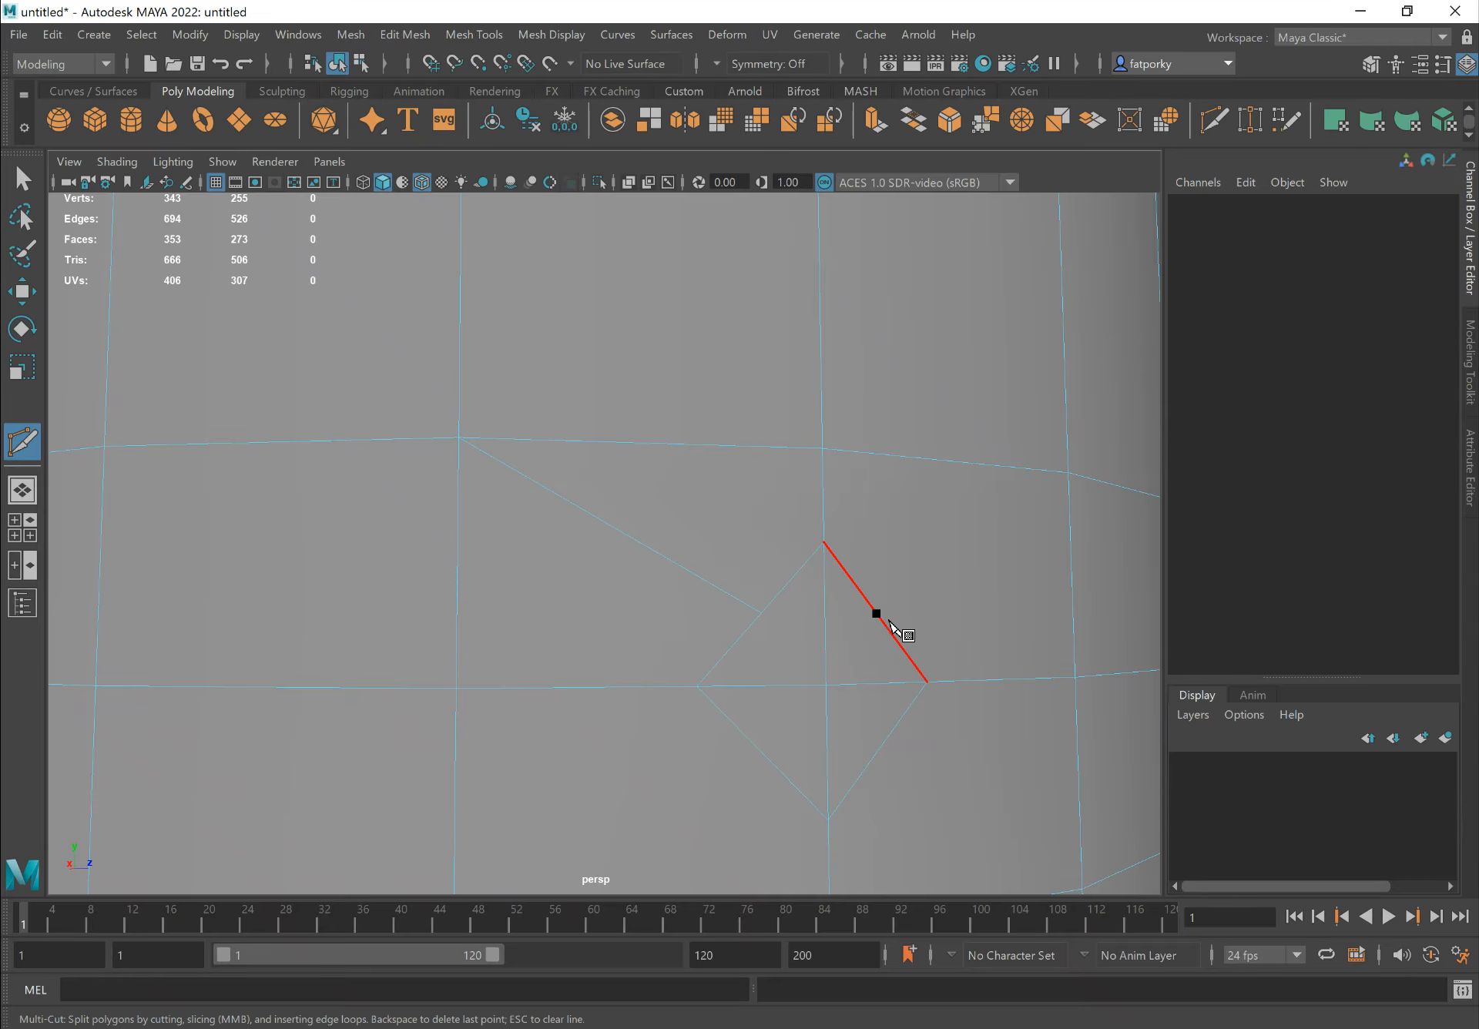
{"action": "left_click", "coordinate": [876, 613]}
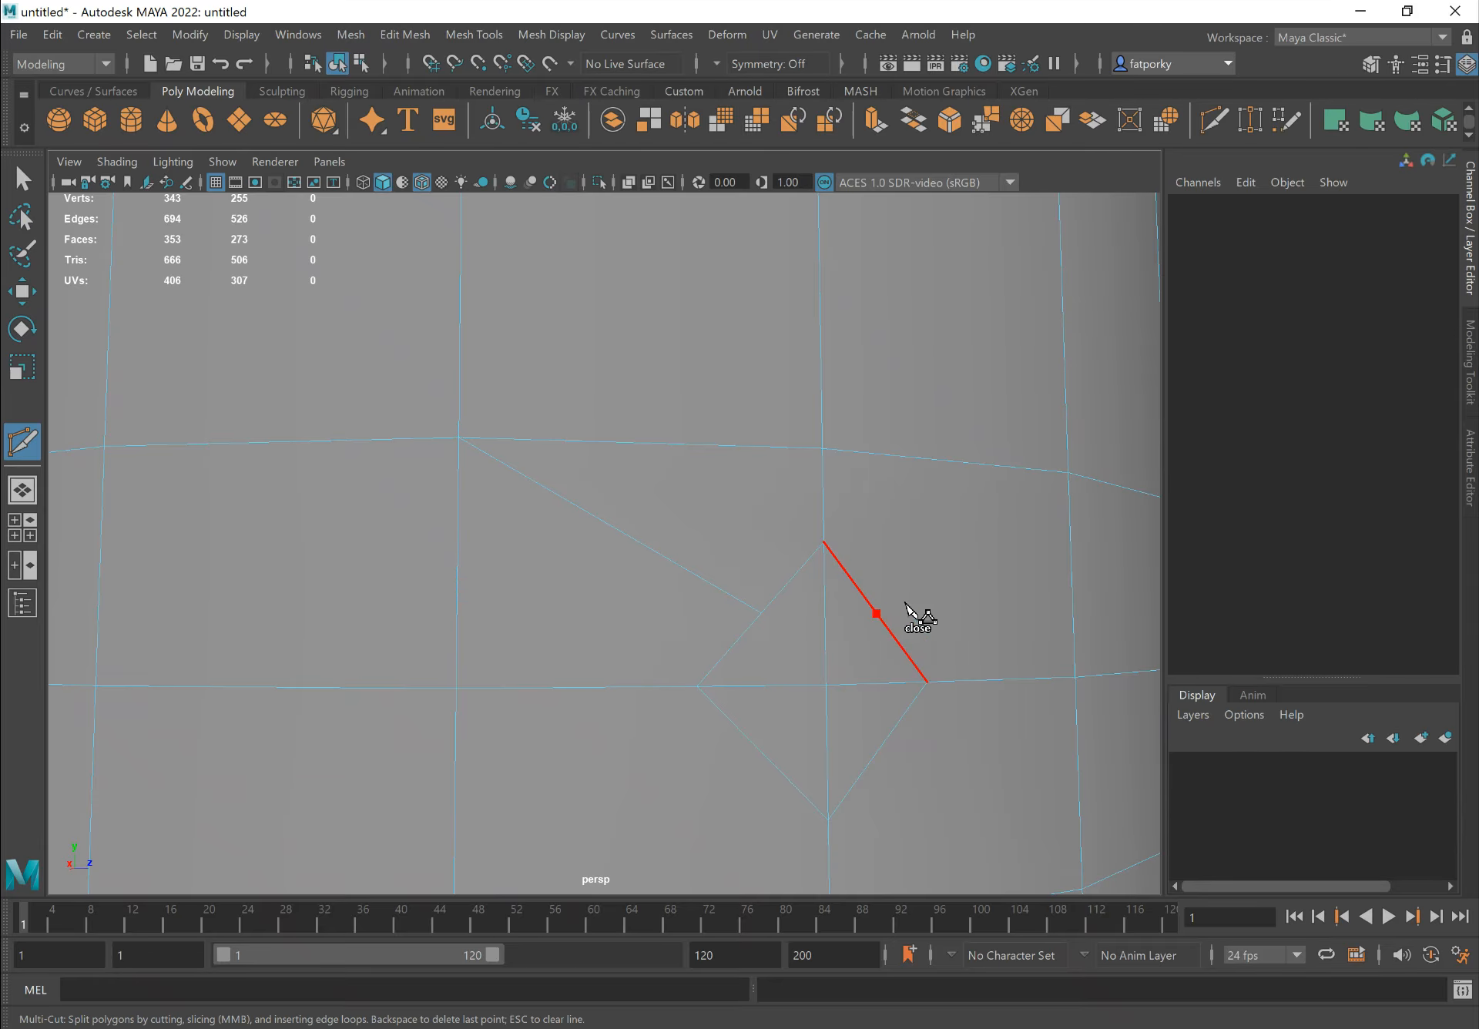
{"action": "left_click", "coordinate": [1068, 472]}
Cut edges from the midpoints of the lower diamond's two lower edges to the lower-right and lower-left corners of the surrounding faces
{"action": "middle_click_drag", "start_coordinate": [925, 581], "coordinate": [914, 518], "text": "alt"}
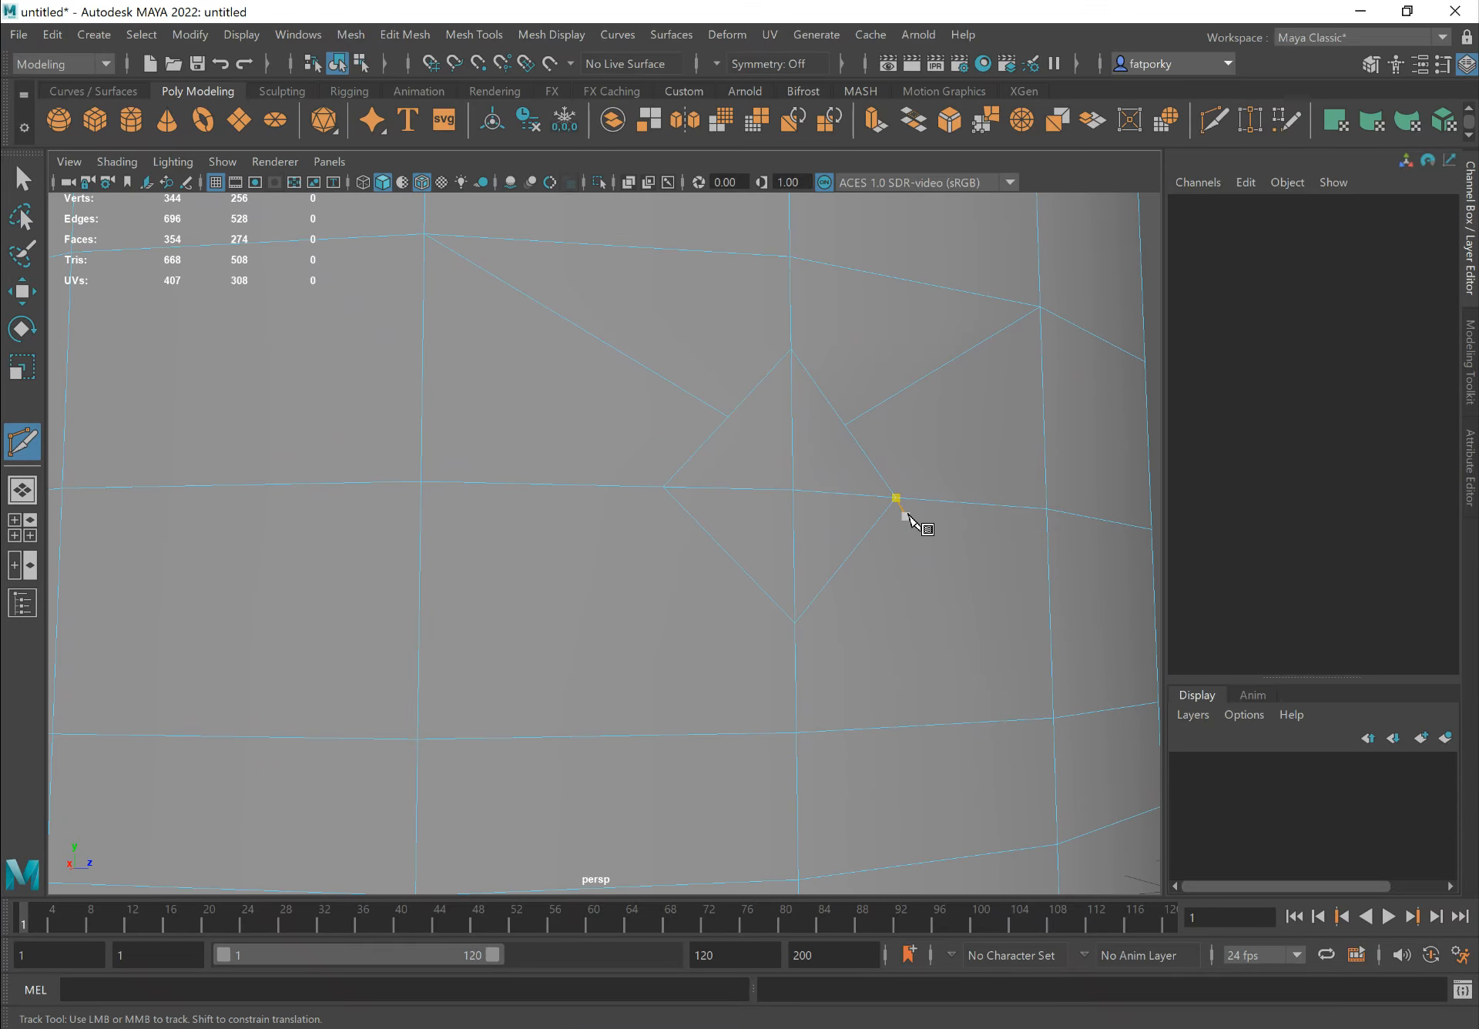
{"action": "left_click", "coordinate": [848, 558]}
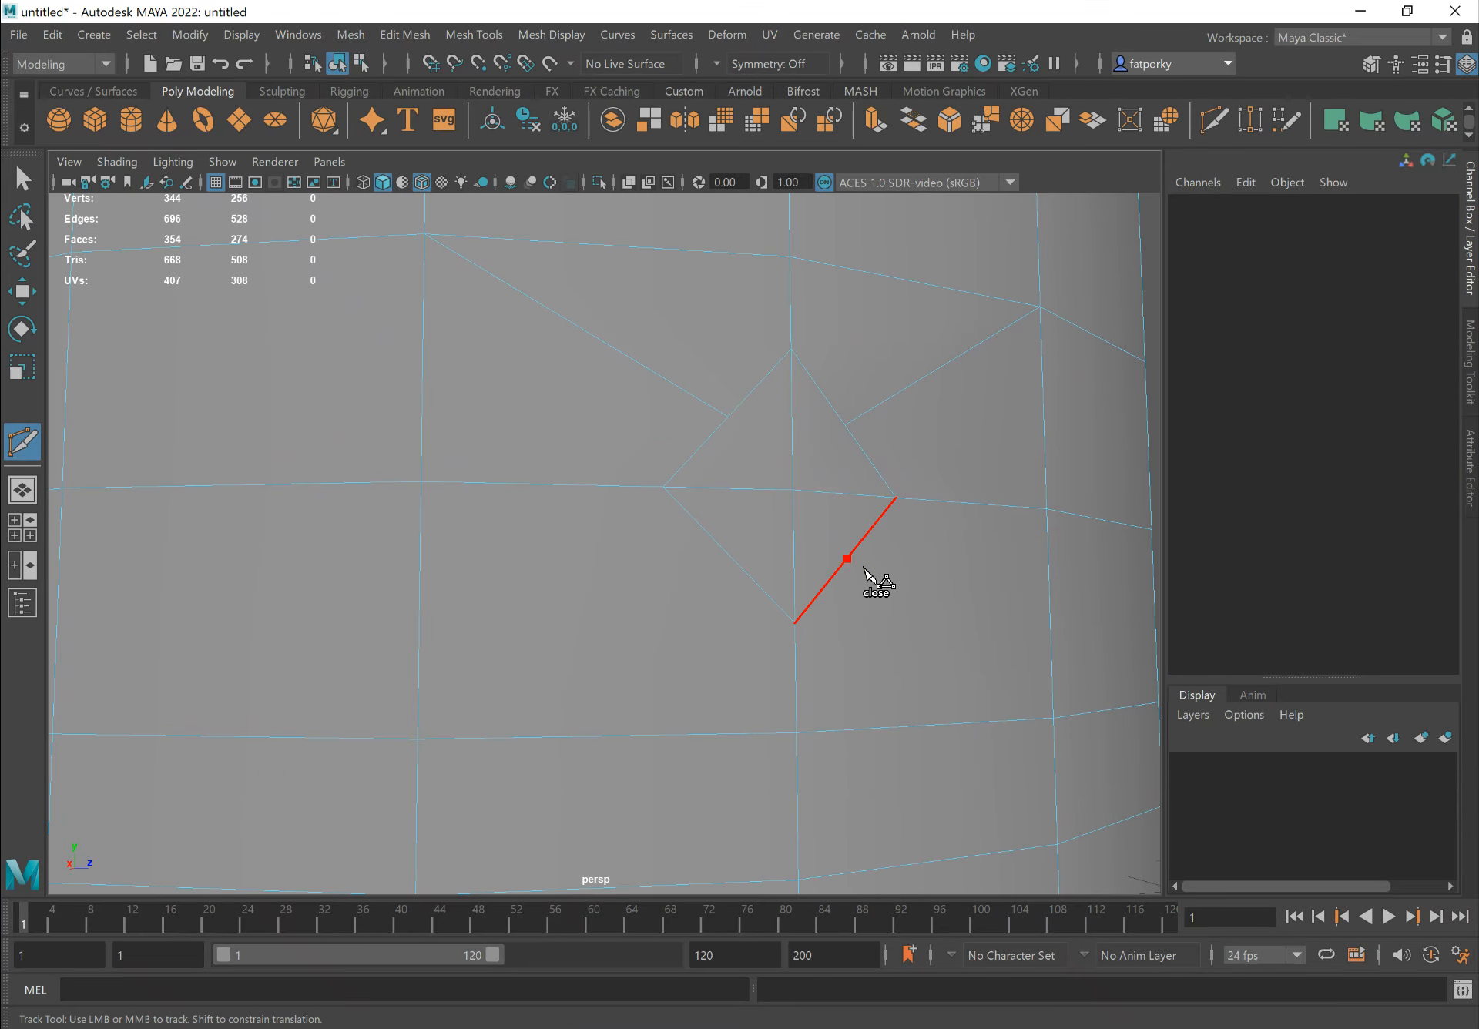
{"action": "left_click", "coordinate": [1054, 718]}
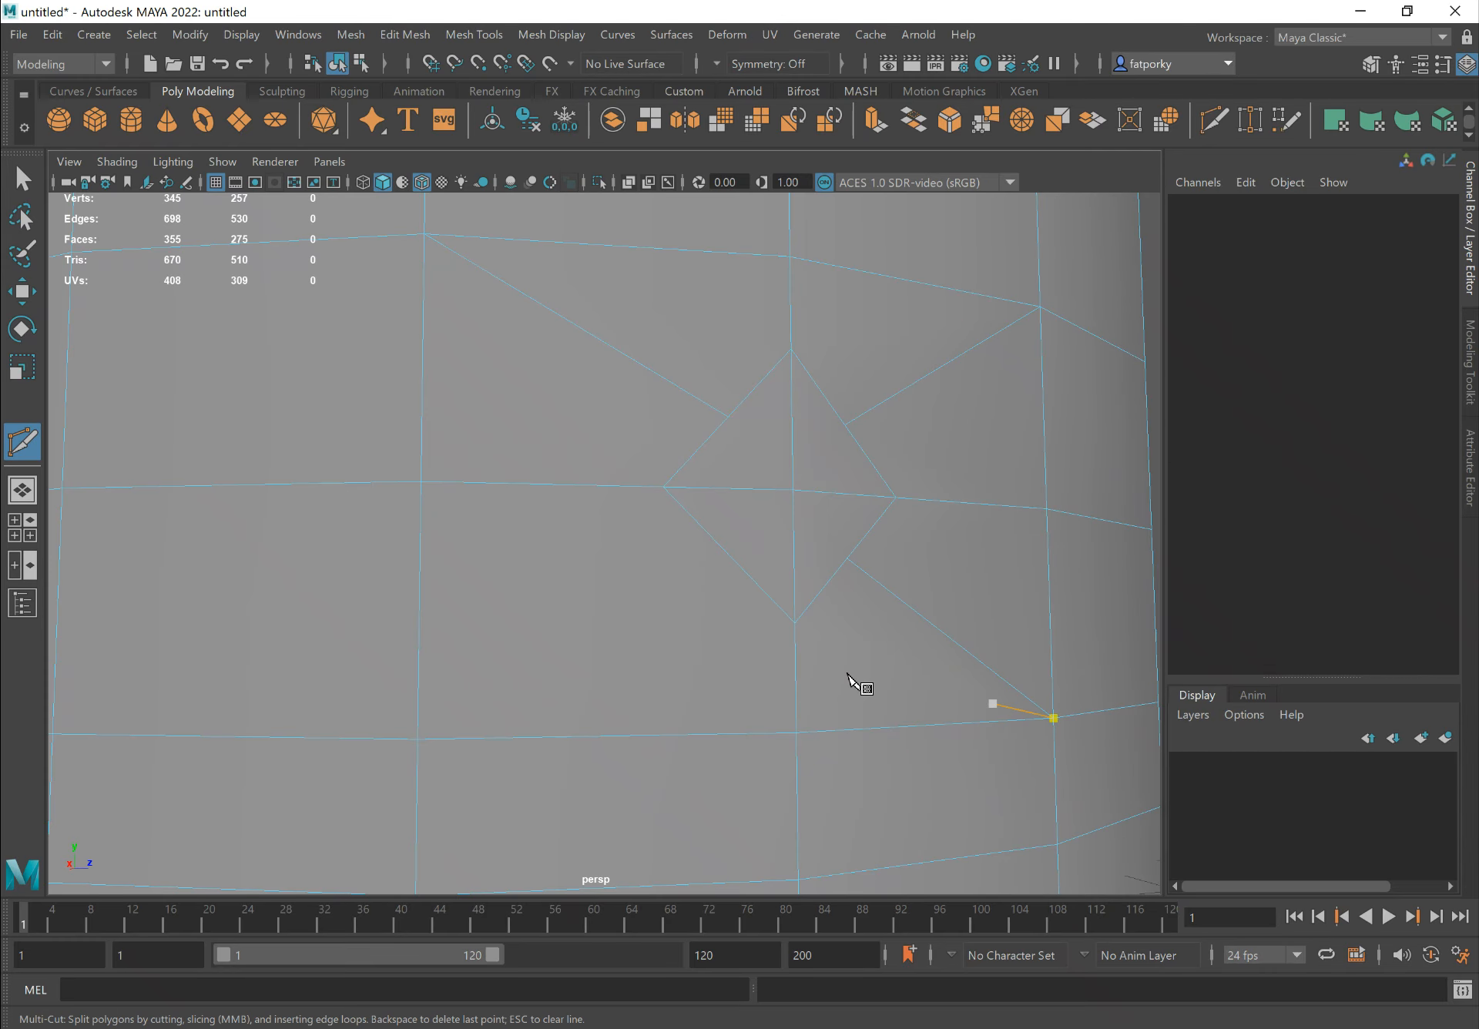
{"action": "left_click", "coordinate": [729, 555]}
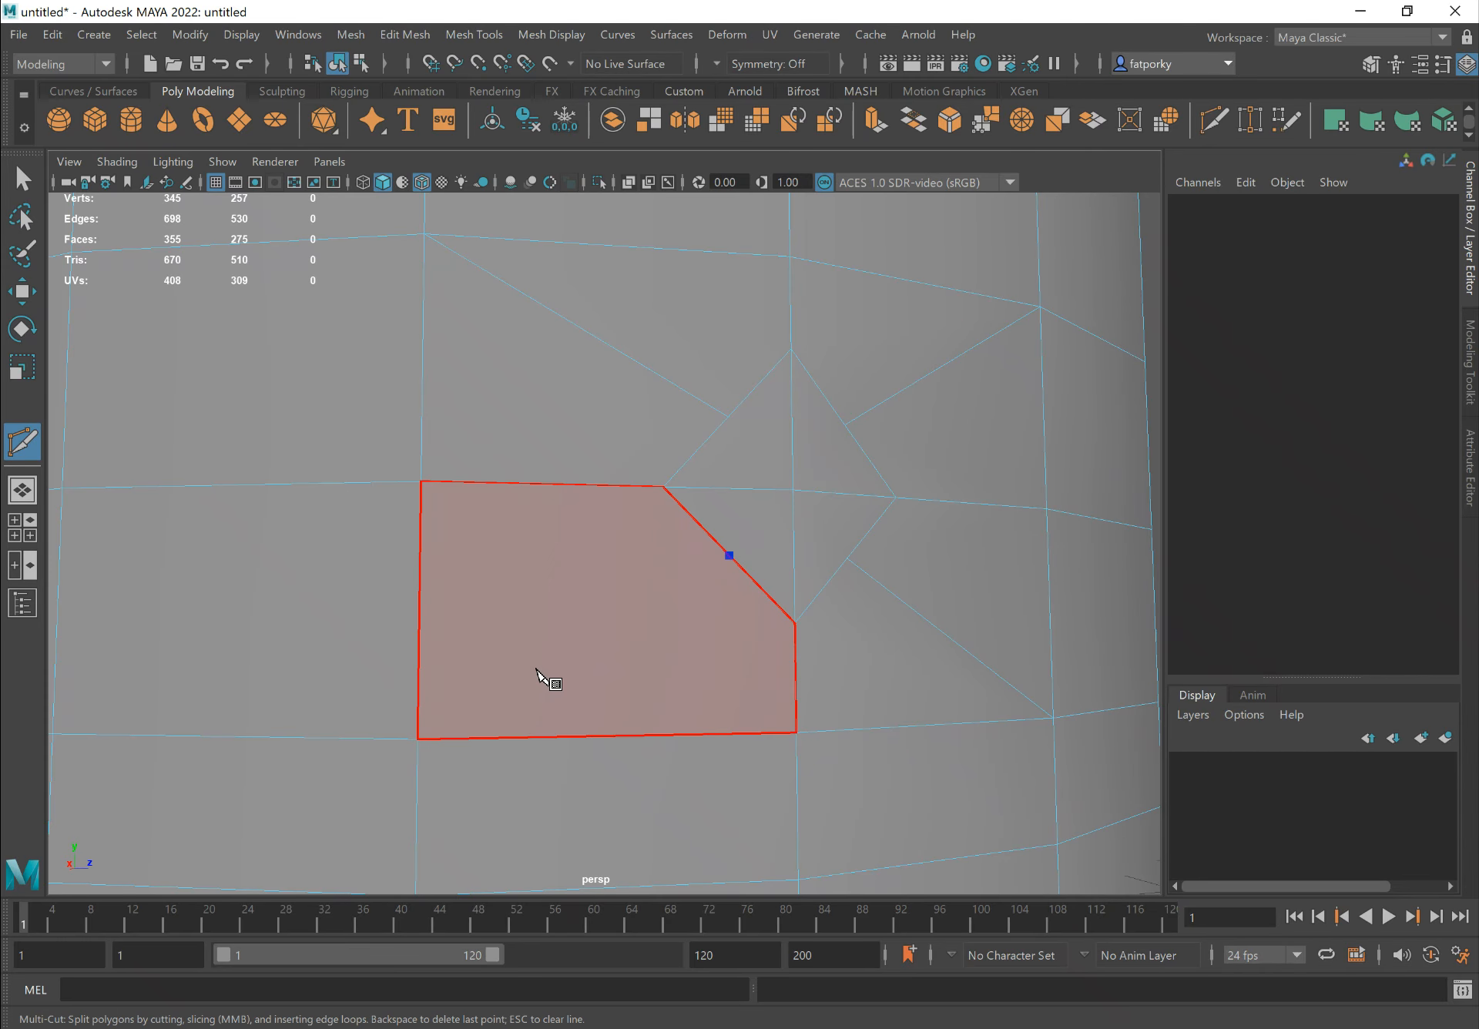
{"action": "left_click", "coordinate": [418, 739]}
{"action": "right_click", "coordinate": [442, 724]}
Leave Multi-Cut and switch the cup to vertex components at the upper diamond
{"action": "middle_click_drag", "start_coordinate": [676, 557], "coordinate": [686, 698], "text": "alt"}
{"action": "right_click_drag", "start_coordinate": [686, 697], "coordinate": [637, 452], "text": "alt"}
{"action": "left_click_drag", "start_coordinate": [637, 453], "coordinate": [680, 478], "text": "alt"}
{"action": "key", "text": "q"}
{"action": "middle_click_drag", "start_coordinate": [779, 595], "coordinate": [787, 801], "text": "alt"}
{"action": "left_click_drag", "start_coordinate": [792, 586], "coordinate": [766, 565], "text": "alt"}
{"action": "right_click_drag", "start_coordinate": [638, 467], "coordinate": [484, 473]}
{"action": "left_click", "coordinate": [492, 473]}
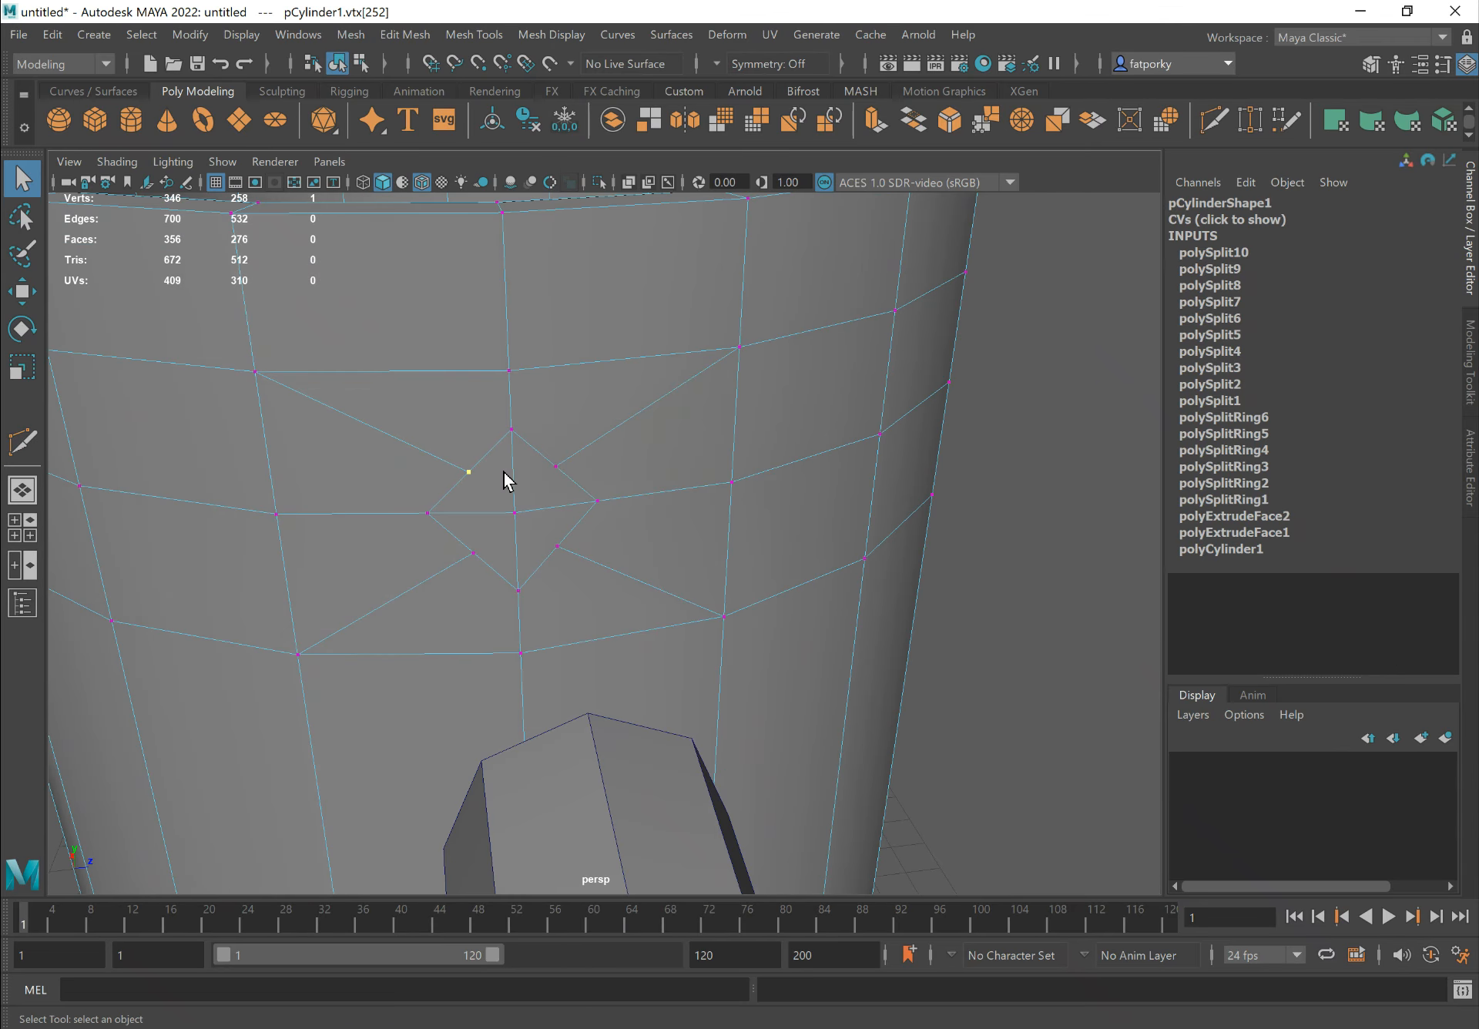
Select the four midpoint vertices on the upper diamond's edges and scale them outward to round the diamond into an octagon
{"action": "right_click_drag", "start_coordinate": [680, 528], "coordinate": [574, 518], "text": "alt"}
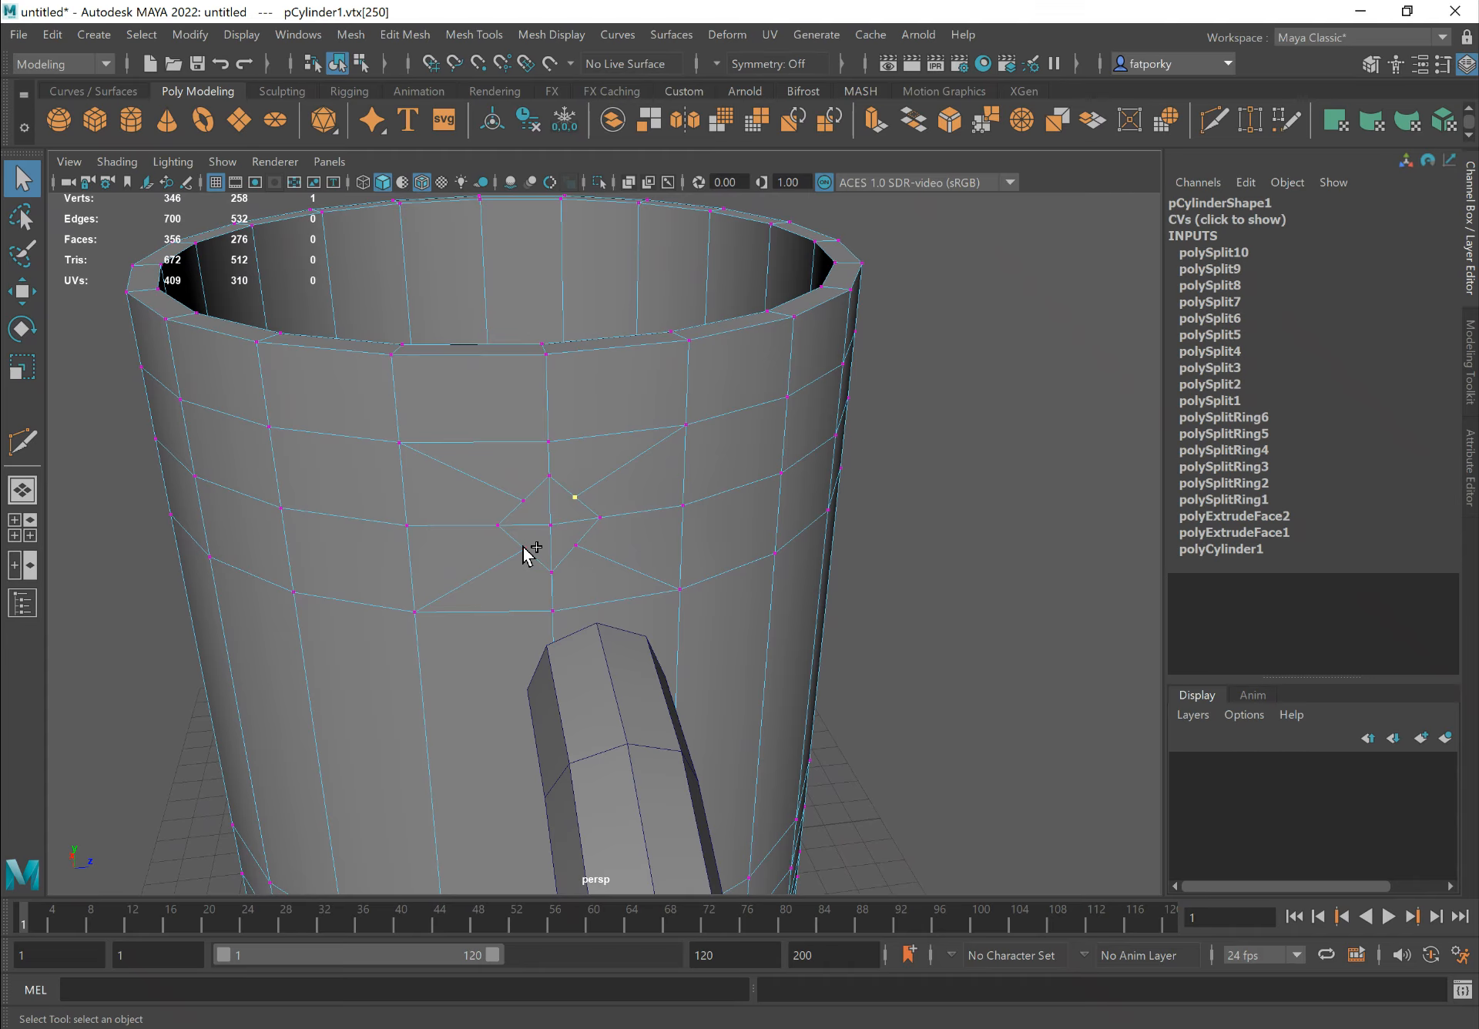
{"action": "key", "text": "r"}
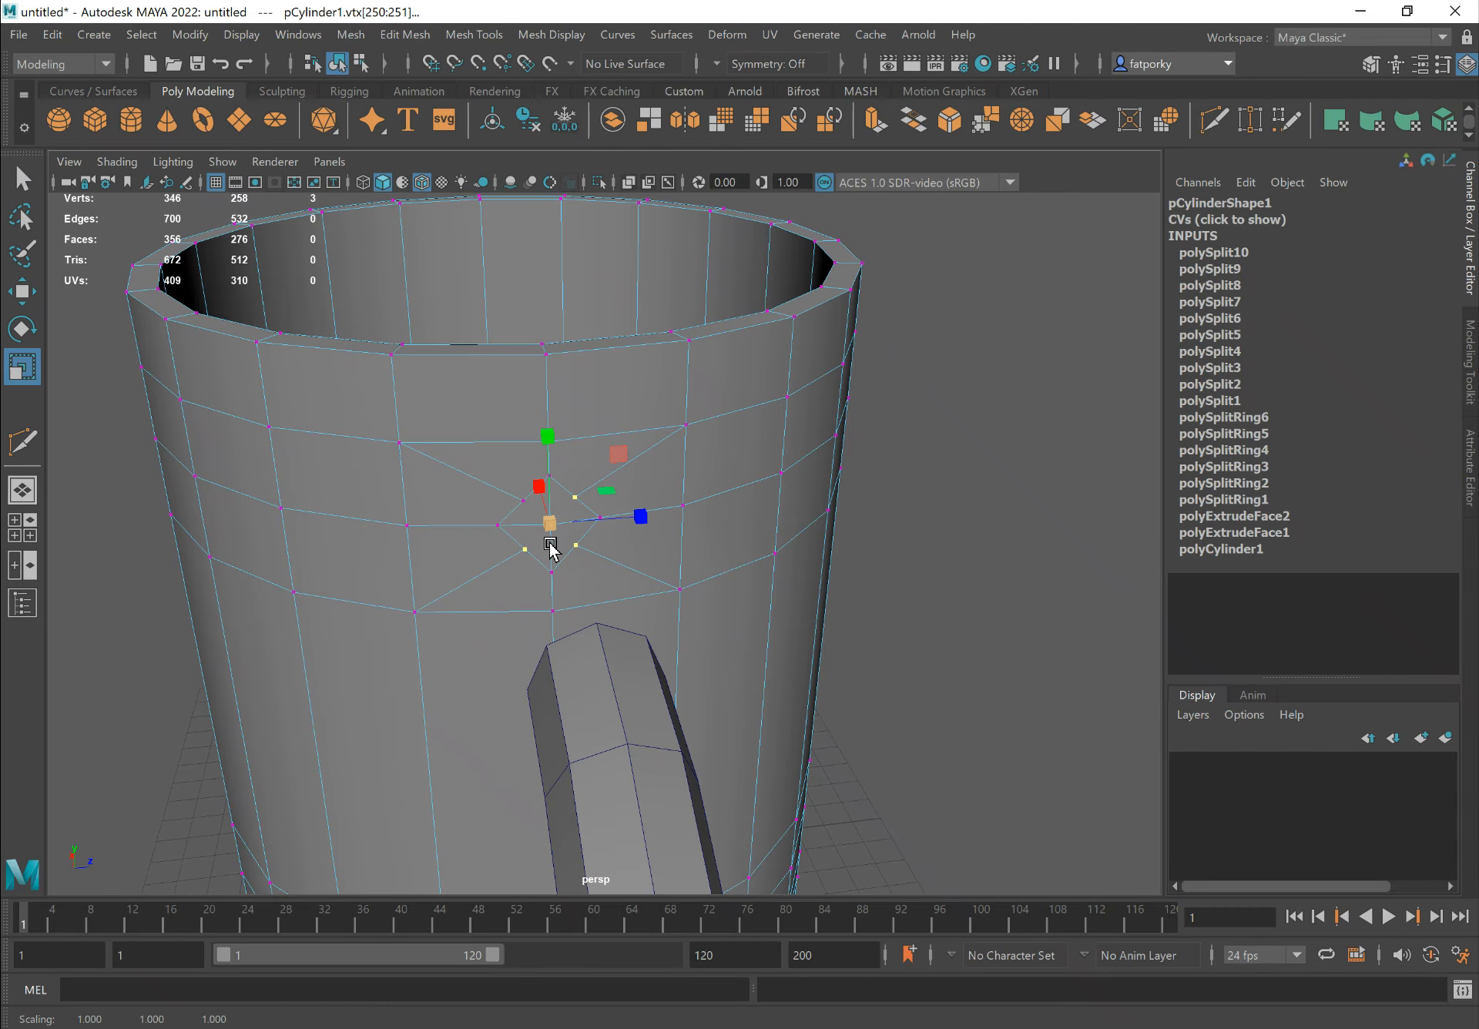
{"action": "key", "text": "ctrl+z"}
{"action": "key", "text": "q"}
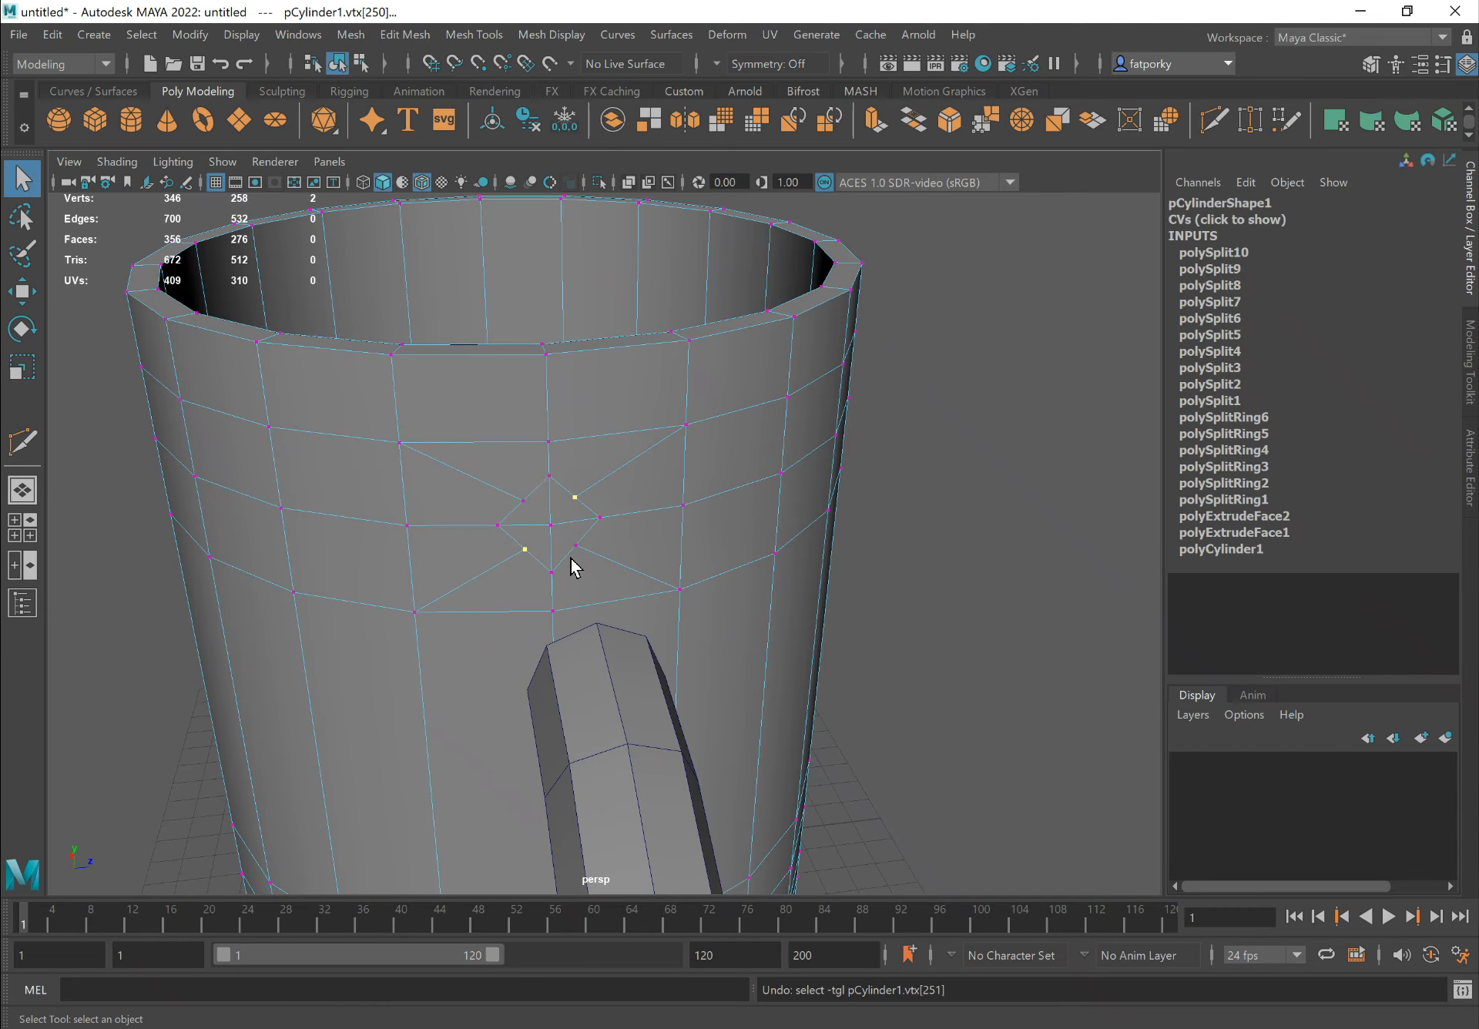
{"action": "left_click", "coordinate": [525, 500], "text": "shift"}
{"action": "key", "text": "r"}
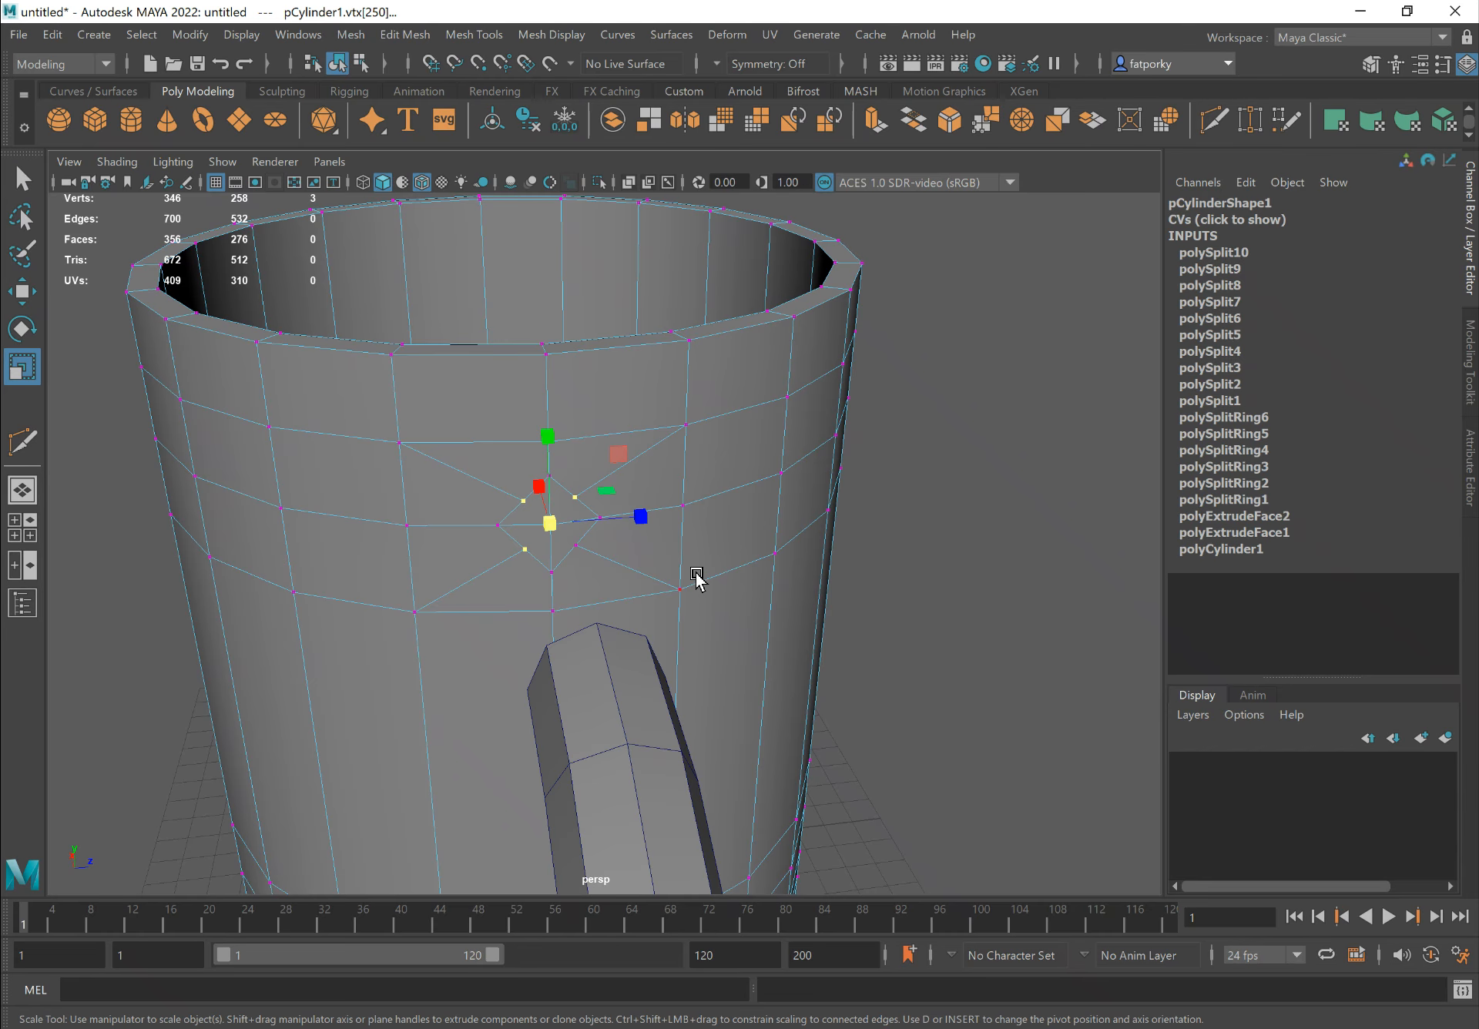
{"action": "left_click_drag", "start_coordinate": [624, 493], "coordinate": [660, 555], "text": "alt"}
{"action": "scroll", "coordinate": [630, 589], "scroll_direction": "up", "scroll_amount": 5}
{"action": "key", "text": "q"}
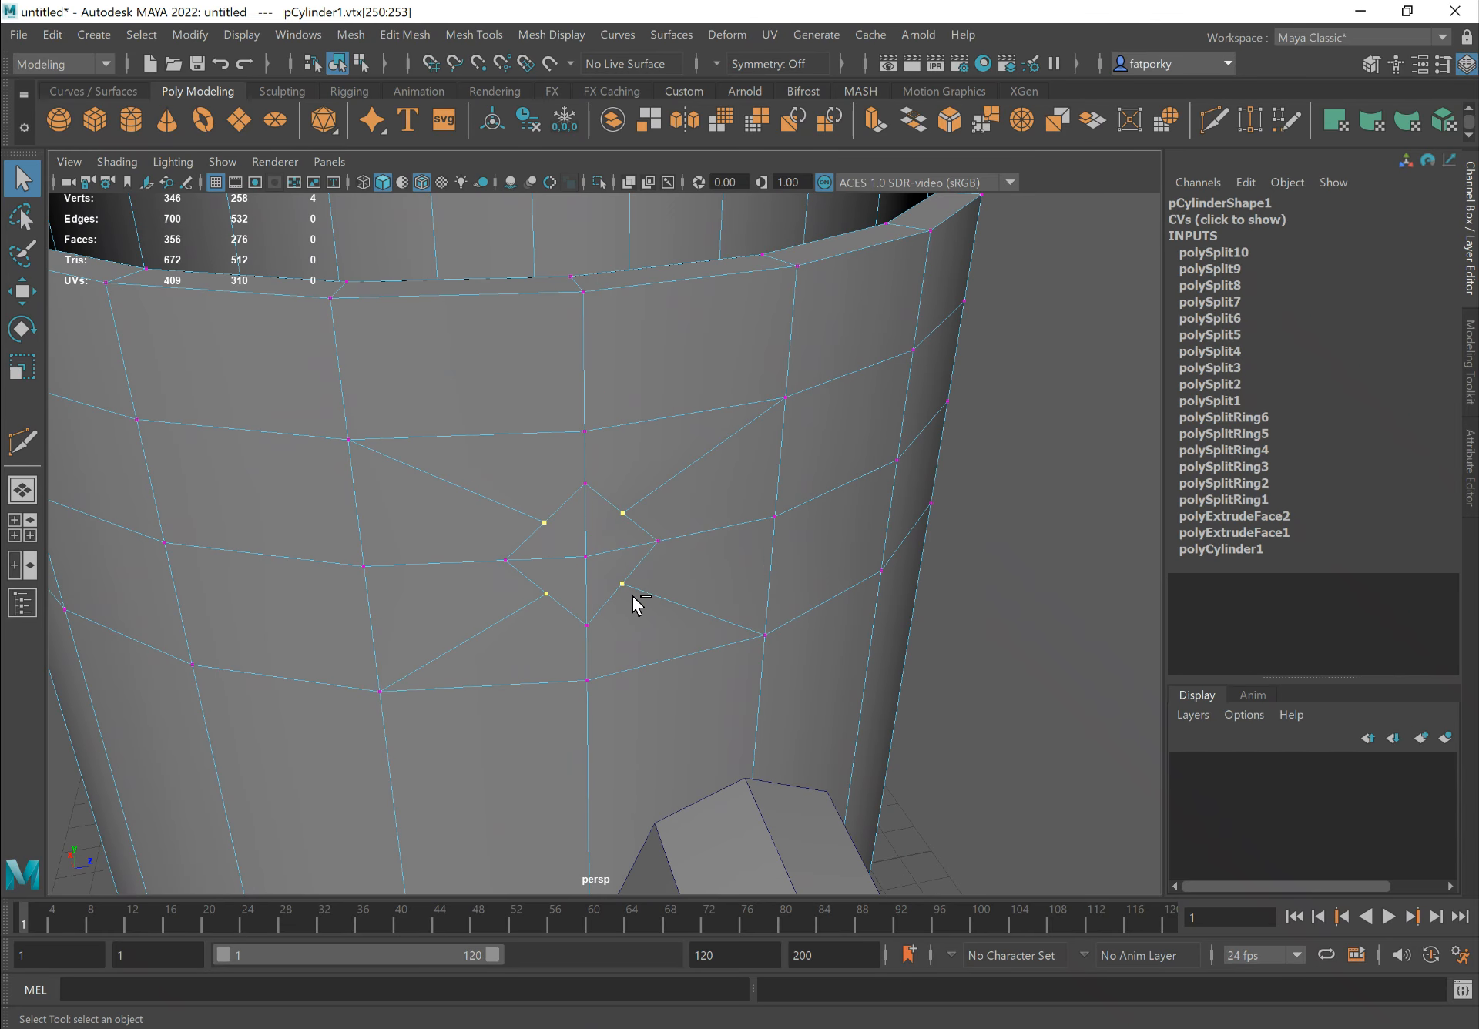
{"action": "key", "text": "r"}
{"action": "left_click_drag", "start_coordinate": [652, 491], "coordinate": [621, 508]}
Select the lower diamond's four edge-midpoint vertices and scale them outward in Y and Z by about 1.3 to form an octagon
{"action": "scroll", "coordinate": [549, 524], "scroll_direction": "down", "scroll_amount": 3}
{"action": "scroll", "coordinate": [816, 534], "scroll_direction": "up", "scroll_amount": 5}
{"action": "key", "text": "q"}
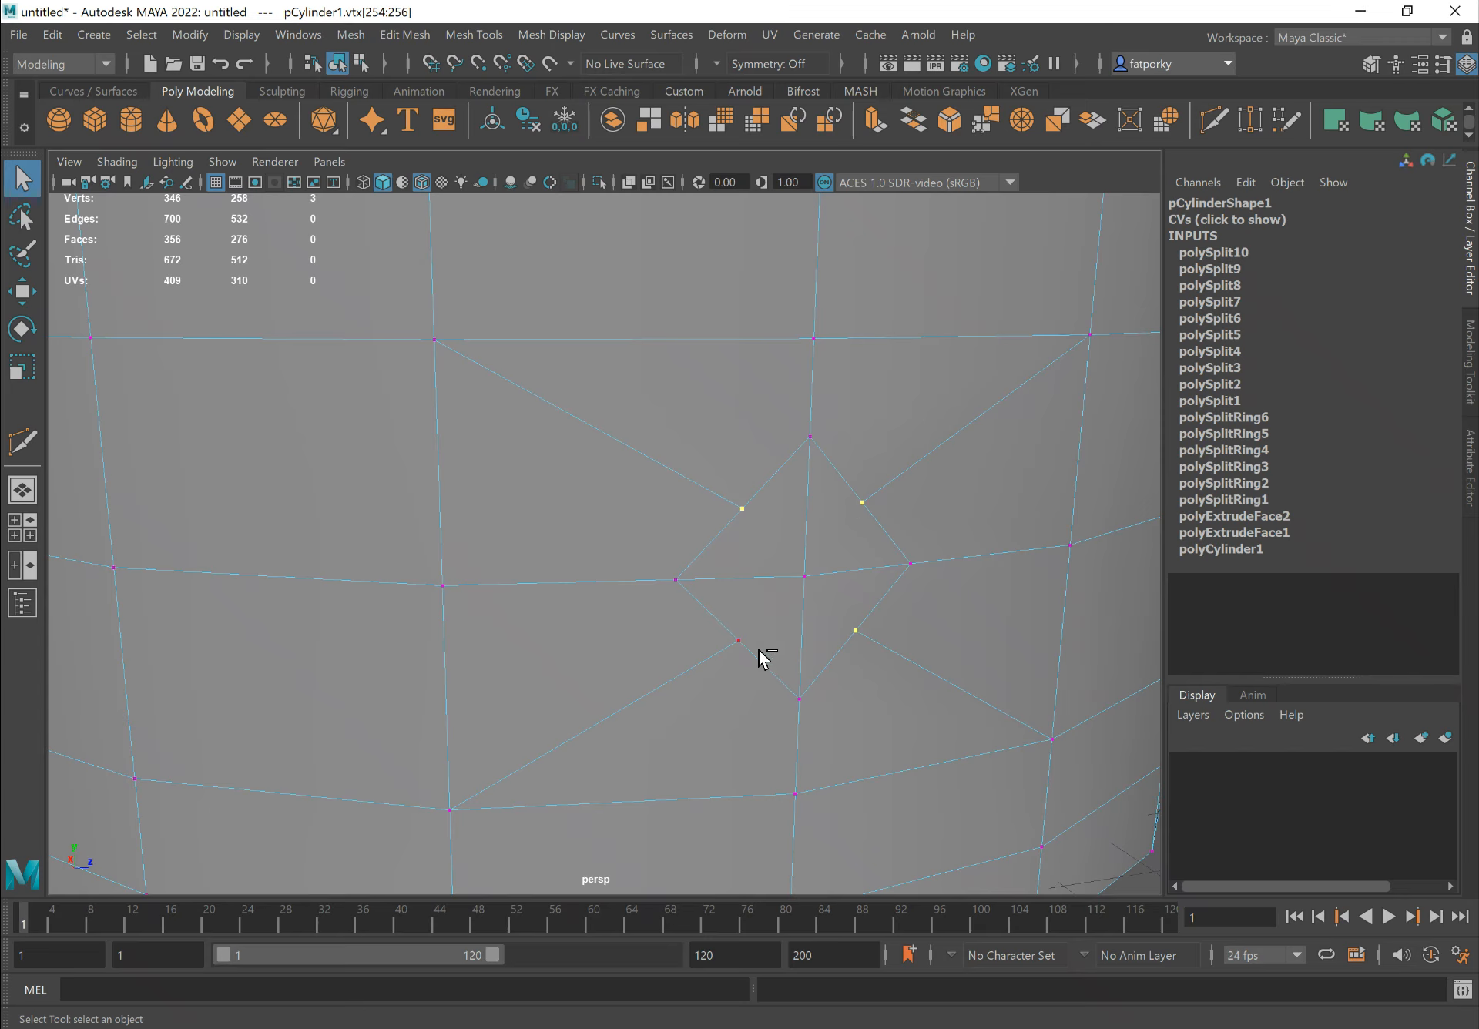
{"action": "key", "text": "r"}
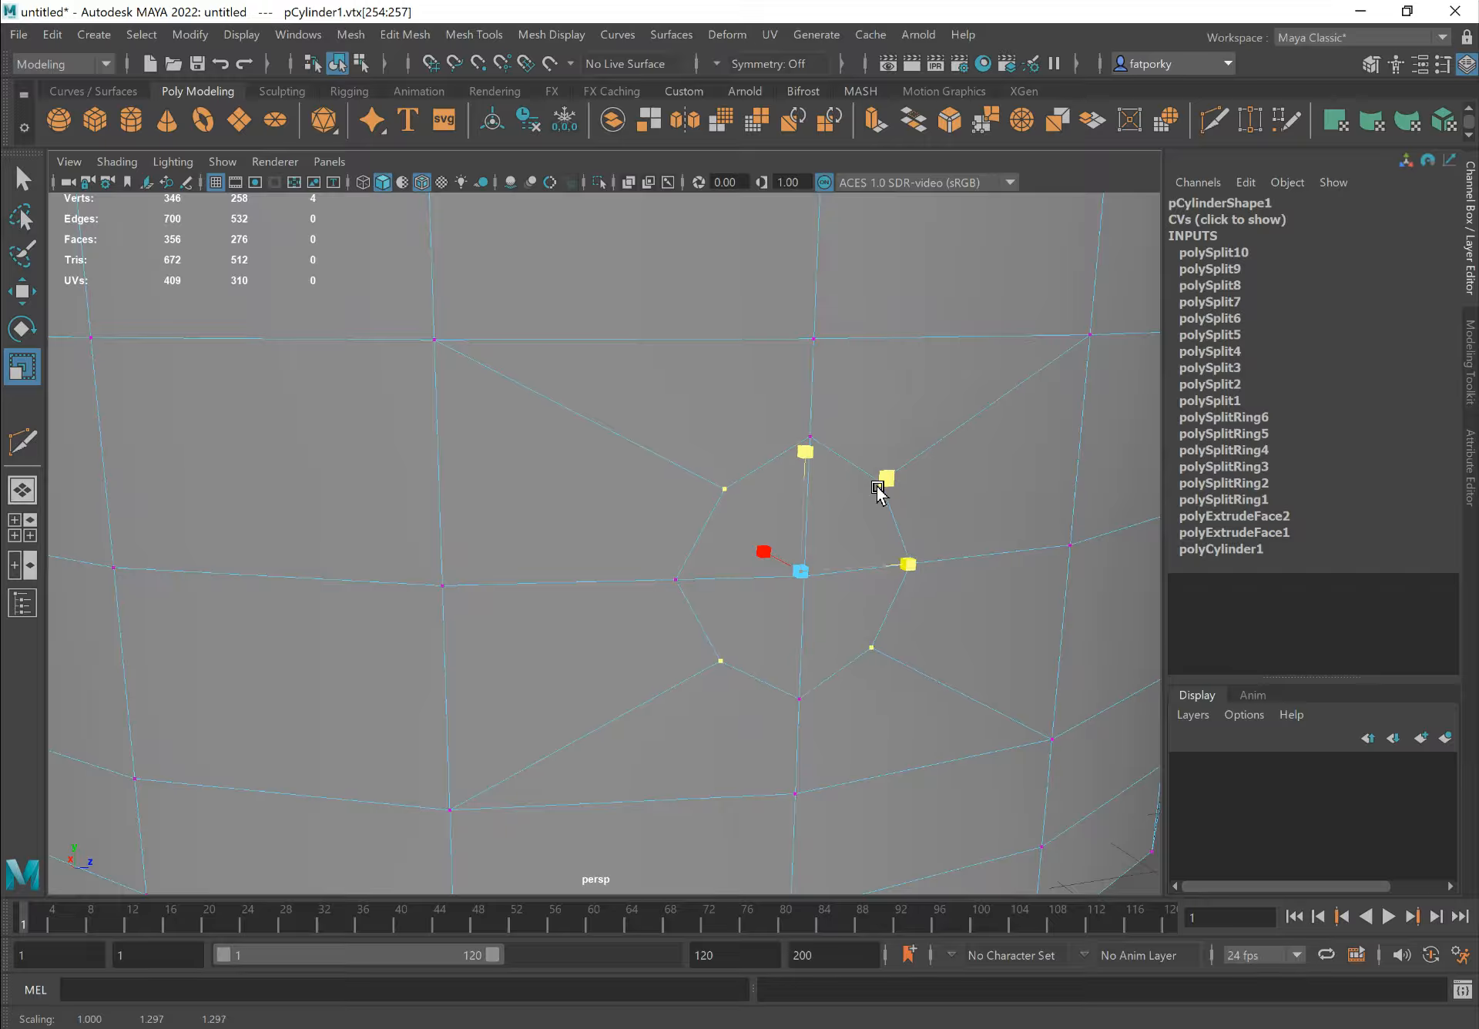
Return the cup to object mode, then switch it to face components
{"action": "scroll", "coordinate": [886, 485], "scroll_direction": "down", "scroll_amount": 5}
{"action": "scroll", "coordinate": [847, 431], "scroll_direction": "up", "scroll_amount": 3}
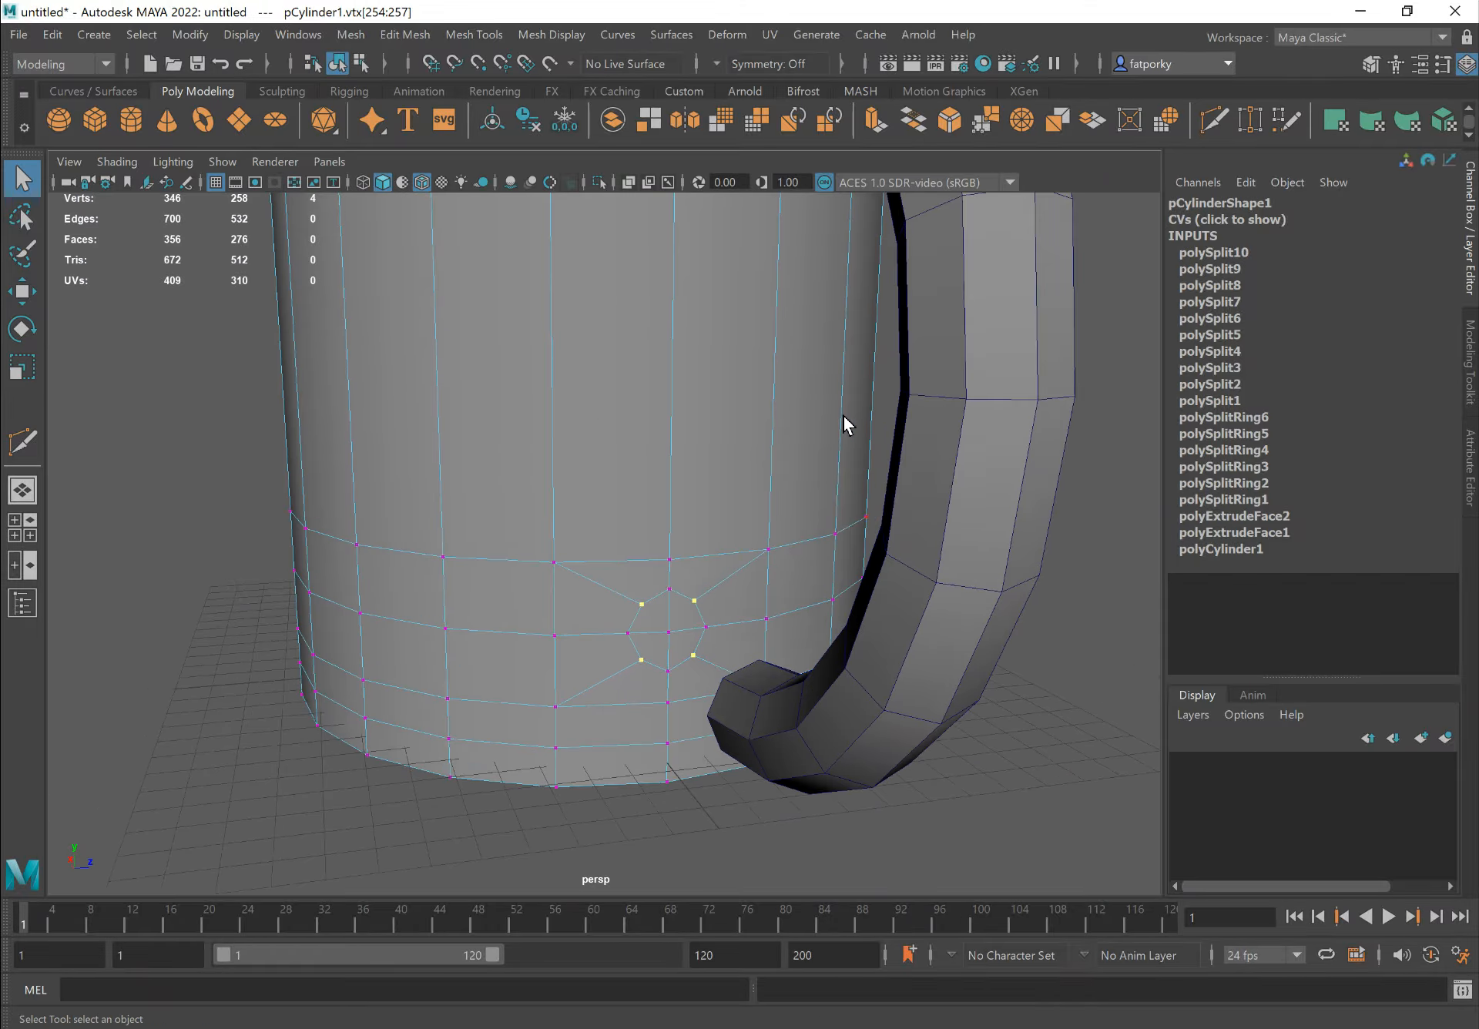
{"action": "right_click_drag", "start_coordinate": [966, 313], "coordinate": [1056, 275]}
{"action": "key", "text": "q"}
{"action": "scroll", "coordinate": [912, 283], "scroll_direction": "down", "scroll_amount": 3}
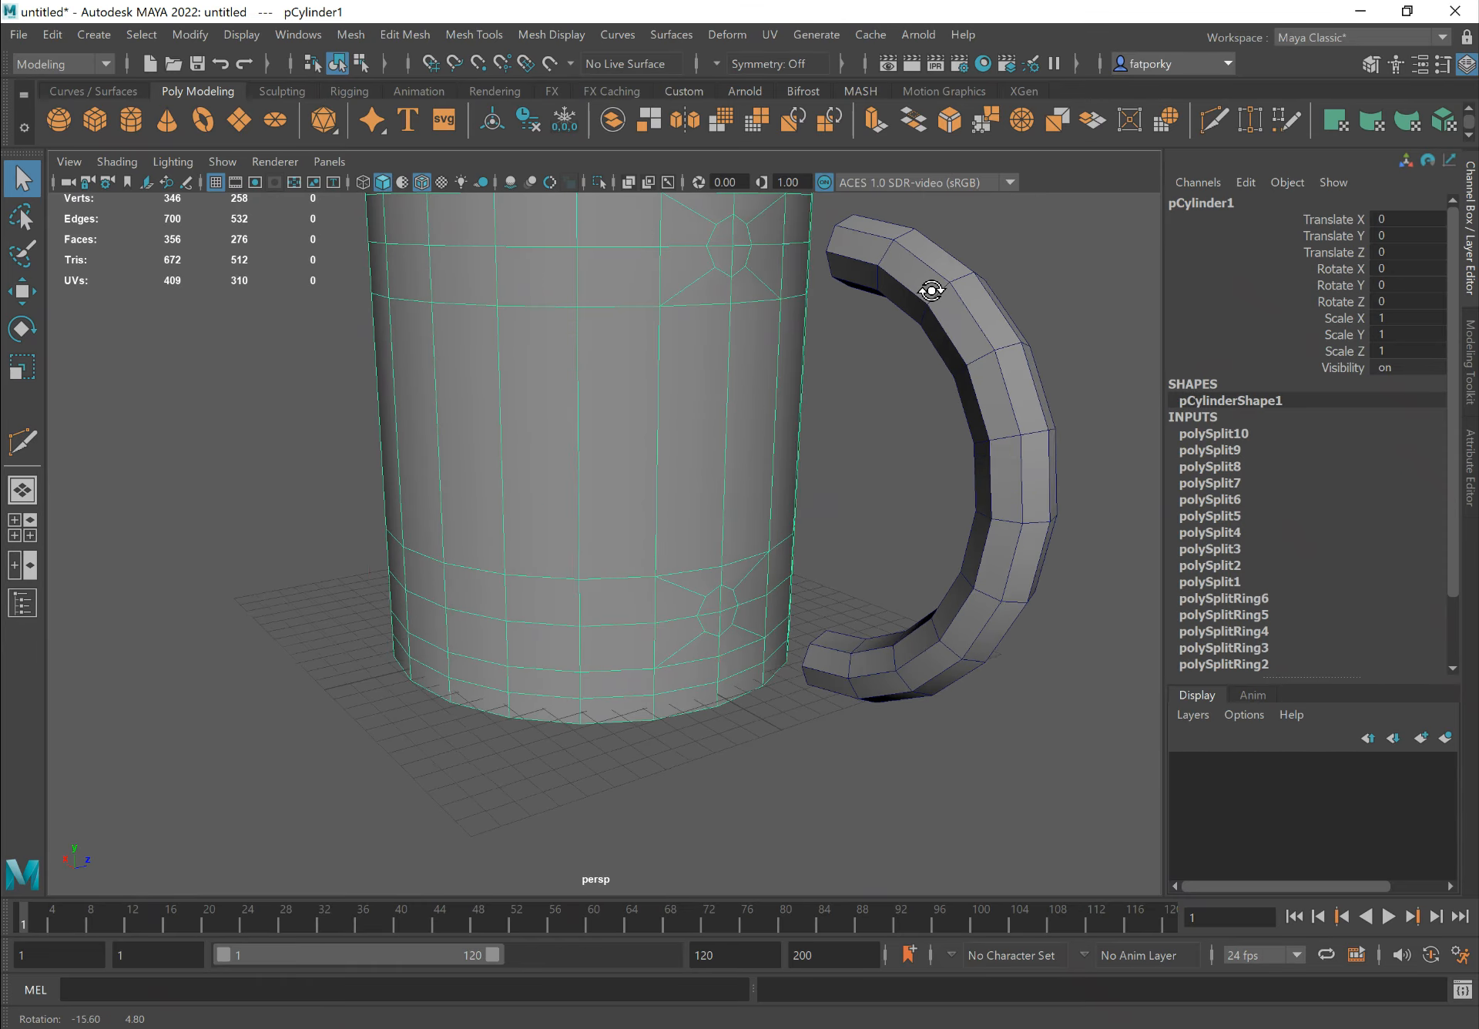
{"action": "right_click_drag", "start_coordinate": [747, 236], "coordinate": [738, 256]}
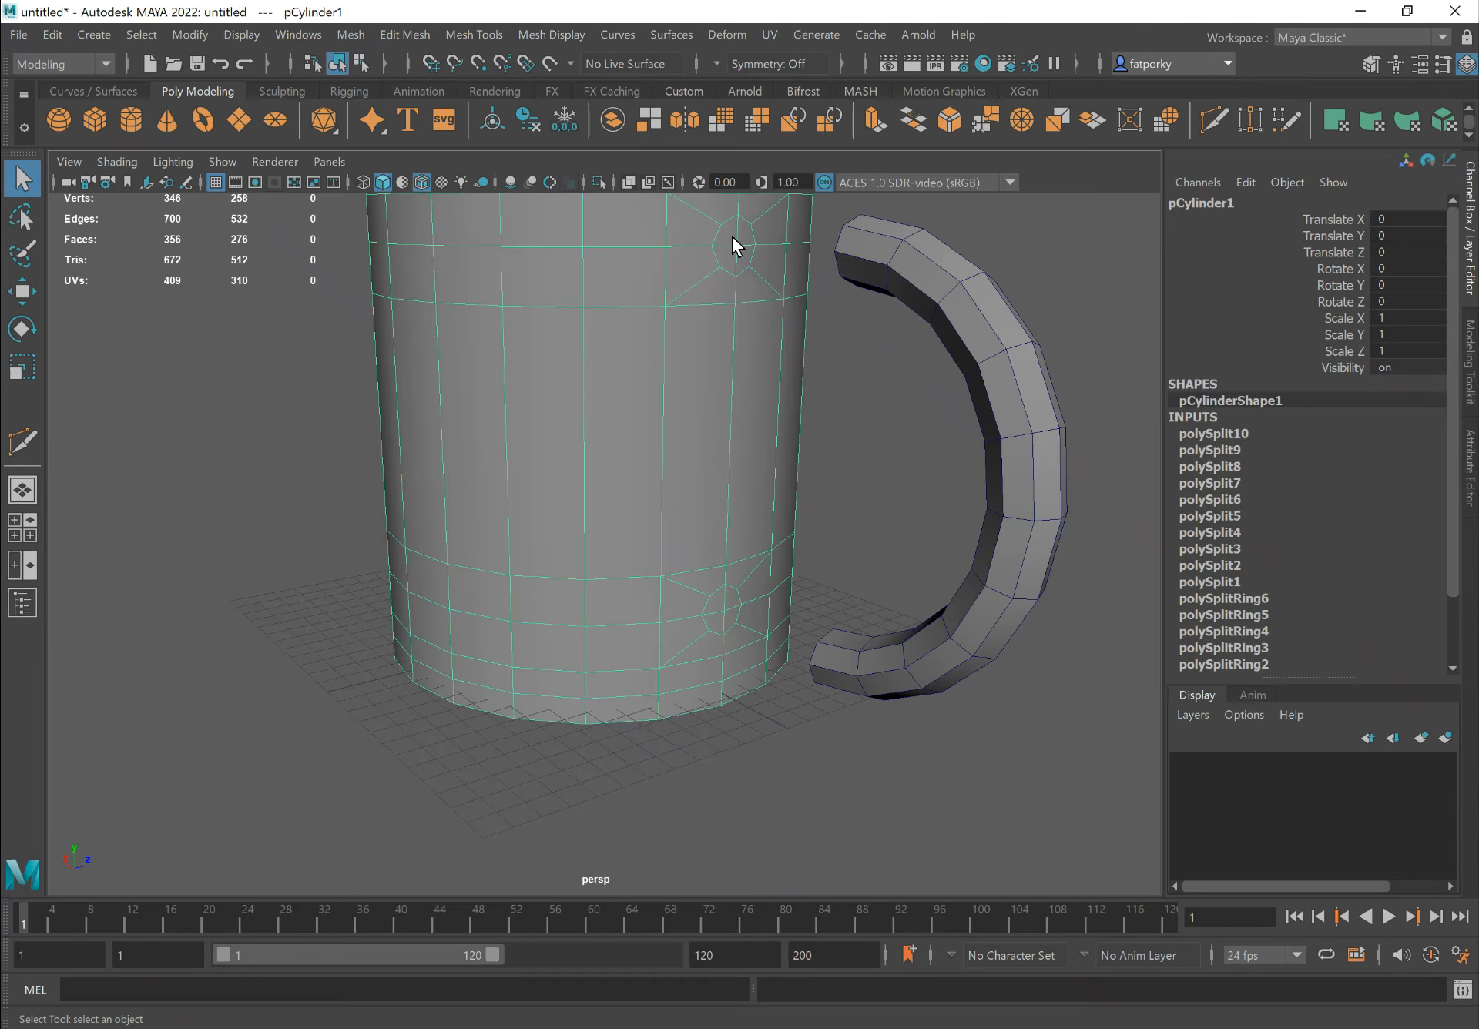
Select the four faces inside each of the upper and lower octagons on the cup and delete them to open both holes
{"action": "left_click", "coordinate": [730, 232]}
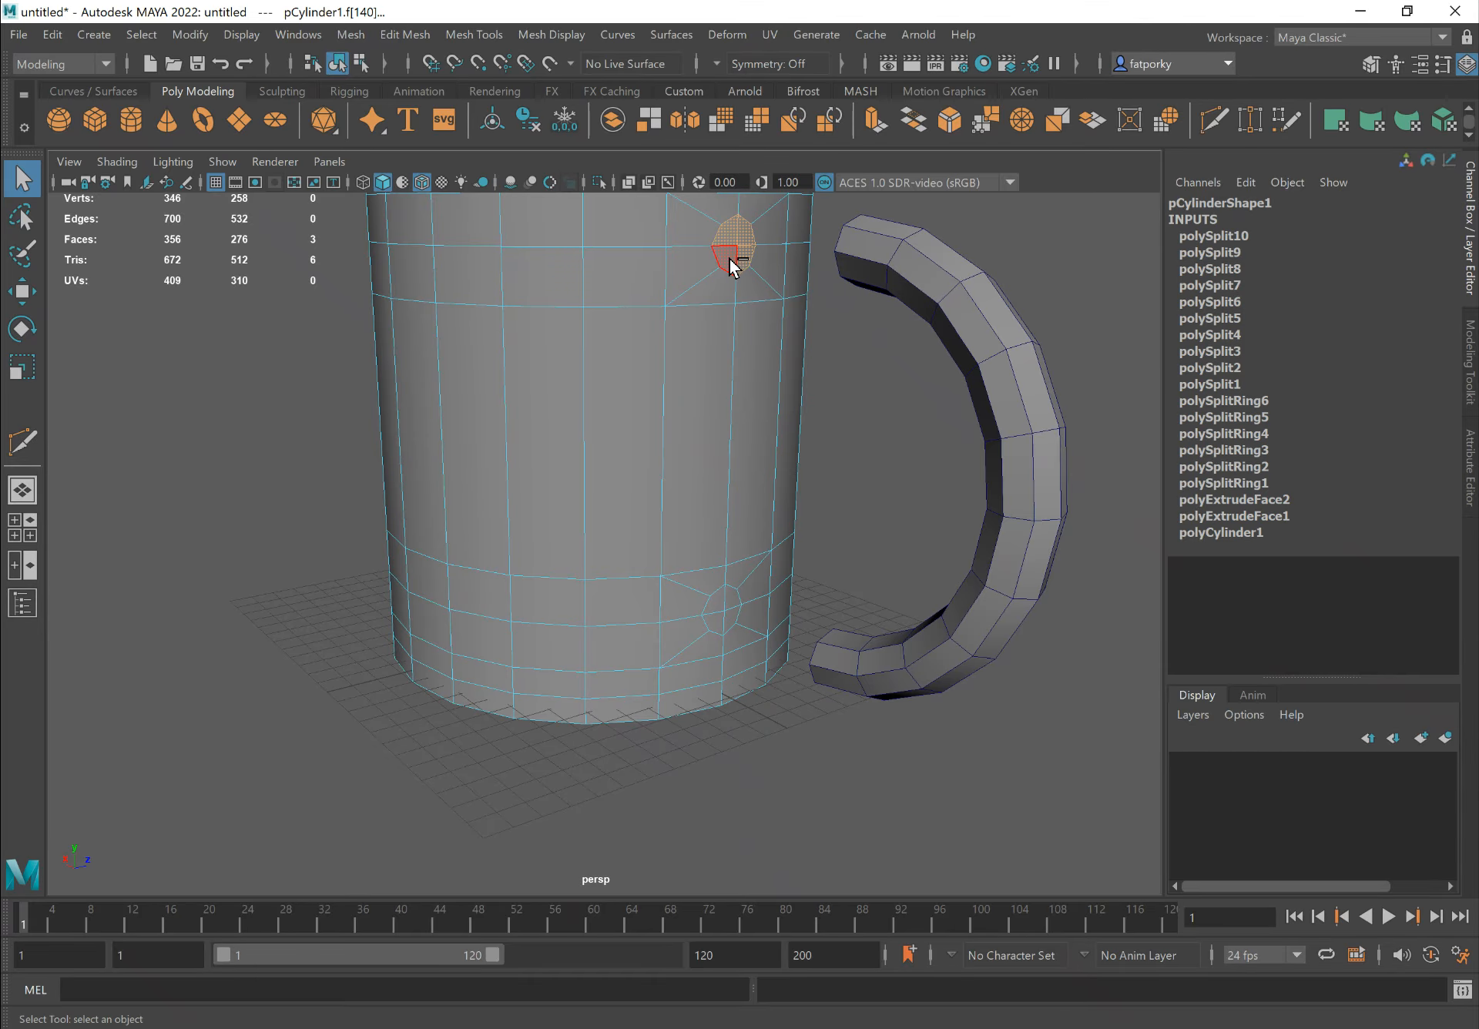
{"action": "left_click", "coordinate": [731, 259], "text": "shift"}
{"action": "middle_click_drag", "start_coordinate": [785, 283], "coordinate": [773, 341], "text": "alt"}
{"action": "middle_click_drag", "start_coordinate": [816, 462], "coordinate": [798, 306], "text": "alt"}
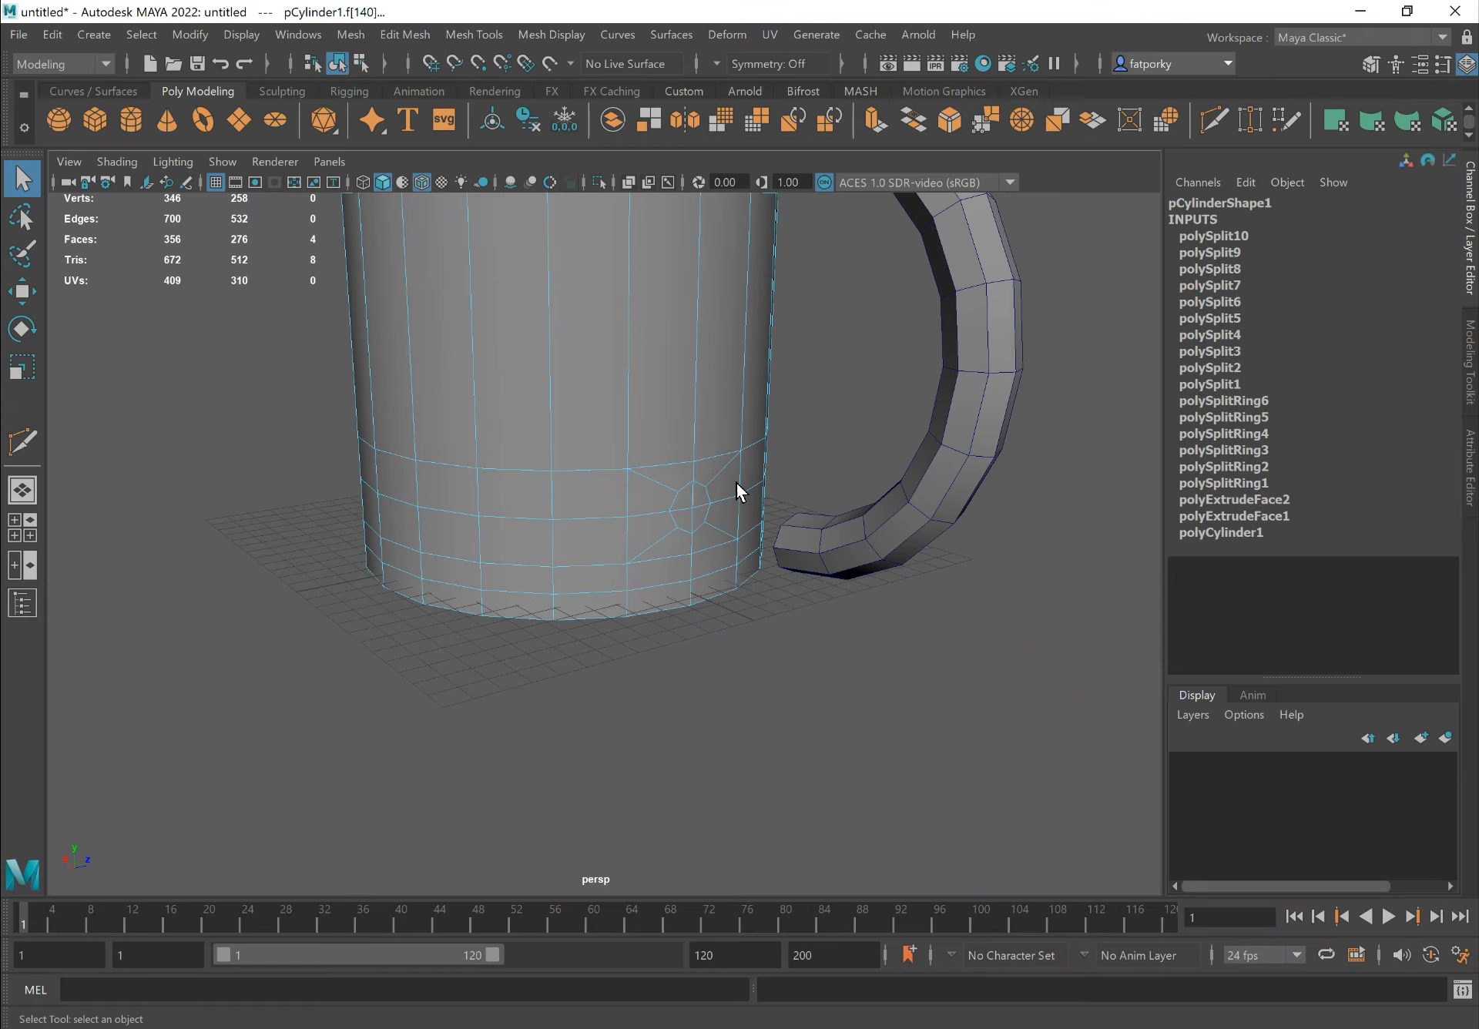
{"action": "scroll", "coordinate": [738, 490], "scroll_direction": "up", "scroll_amount": 3}
{"action": "left_click", "coordinate": [726, 468], "text": "shift"}
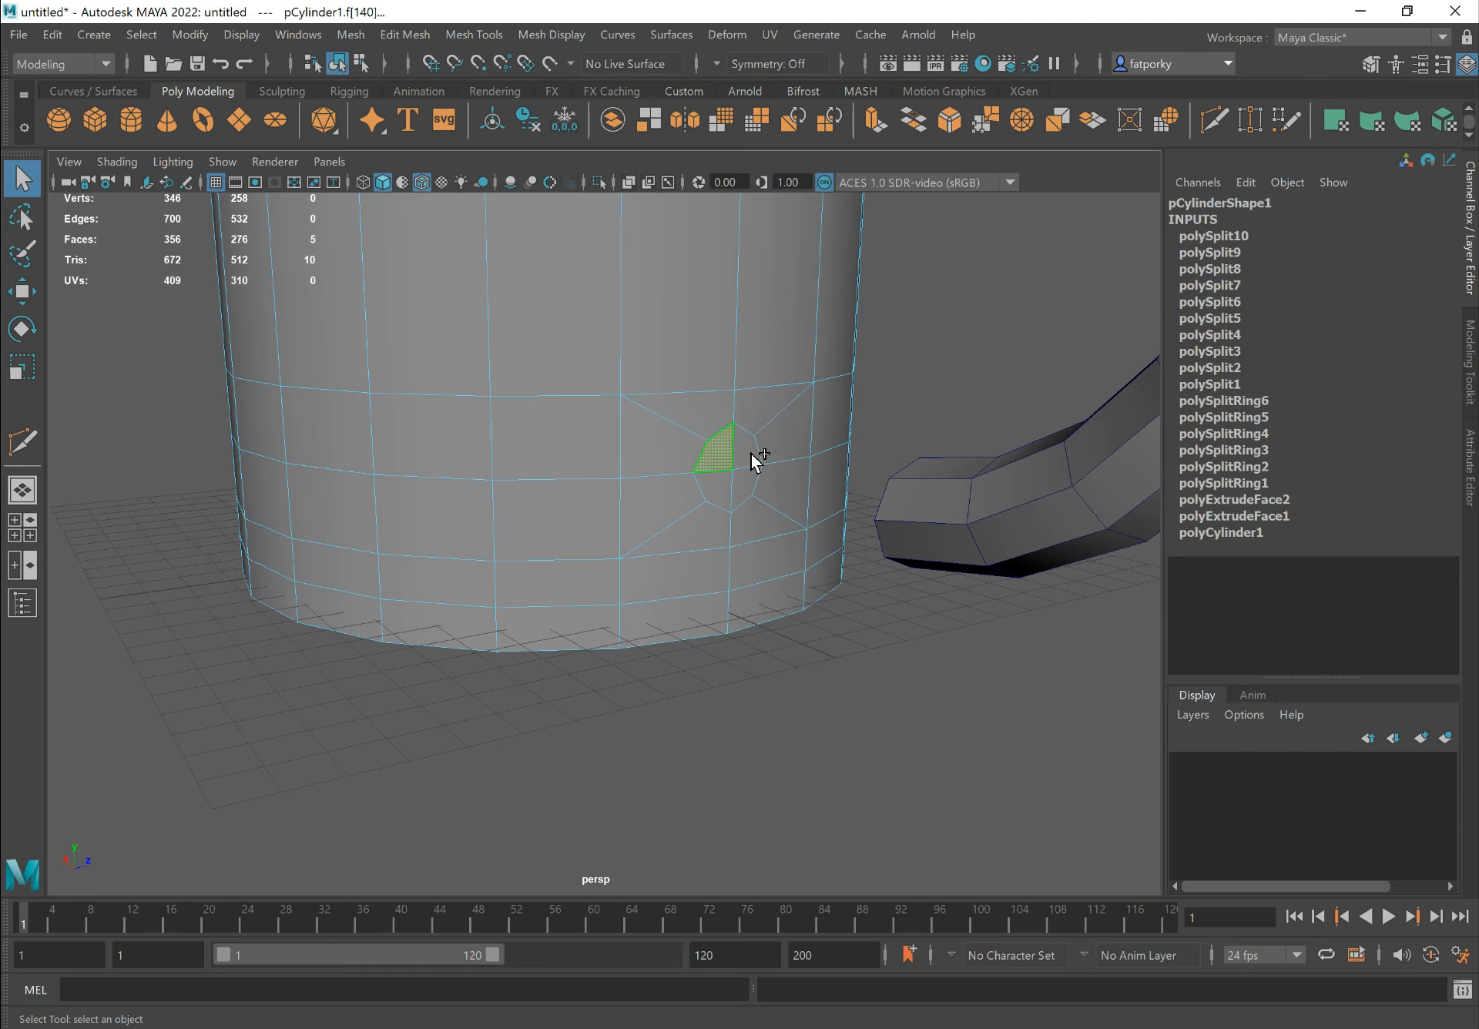
{"action": "left_click", "coordinate": [753, 460], "text": "shift"}
{"action": "left_click", "coordinate": [744, 493], "text": "shift"}
{"action": "left_click", "coordinate": [715, 493], "text": "shift"}
{"action": "left_click_drag", "start_coordinate": [749, 481], "coordinate": [700, 395], "text": "alt"}
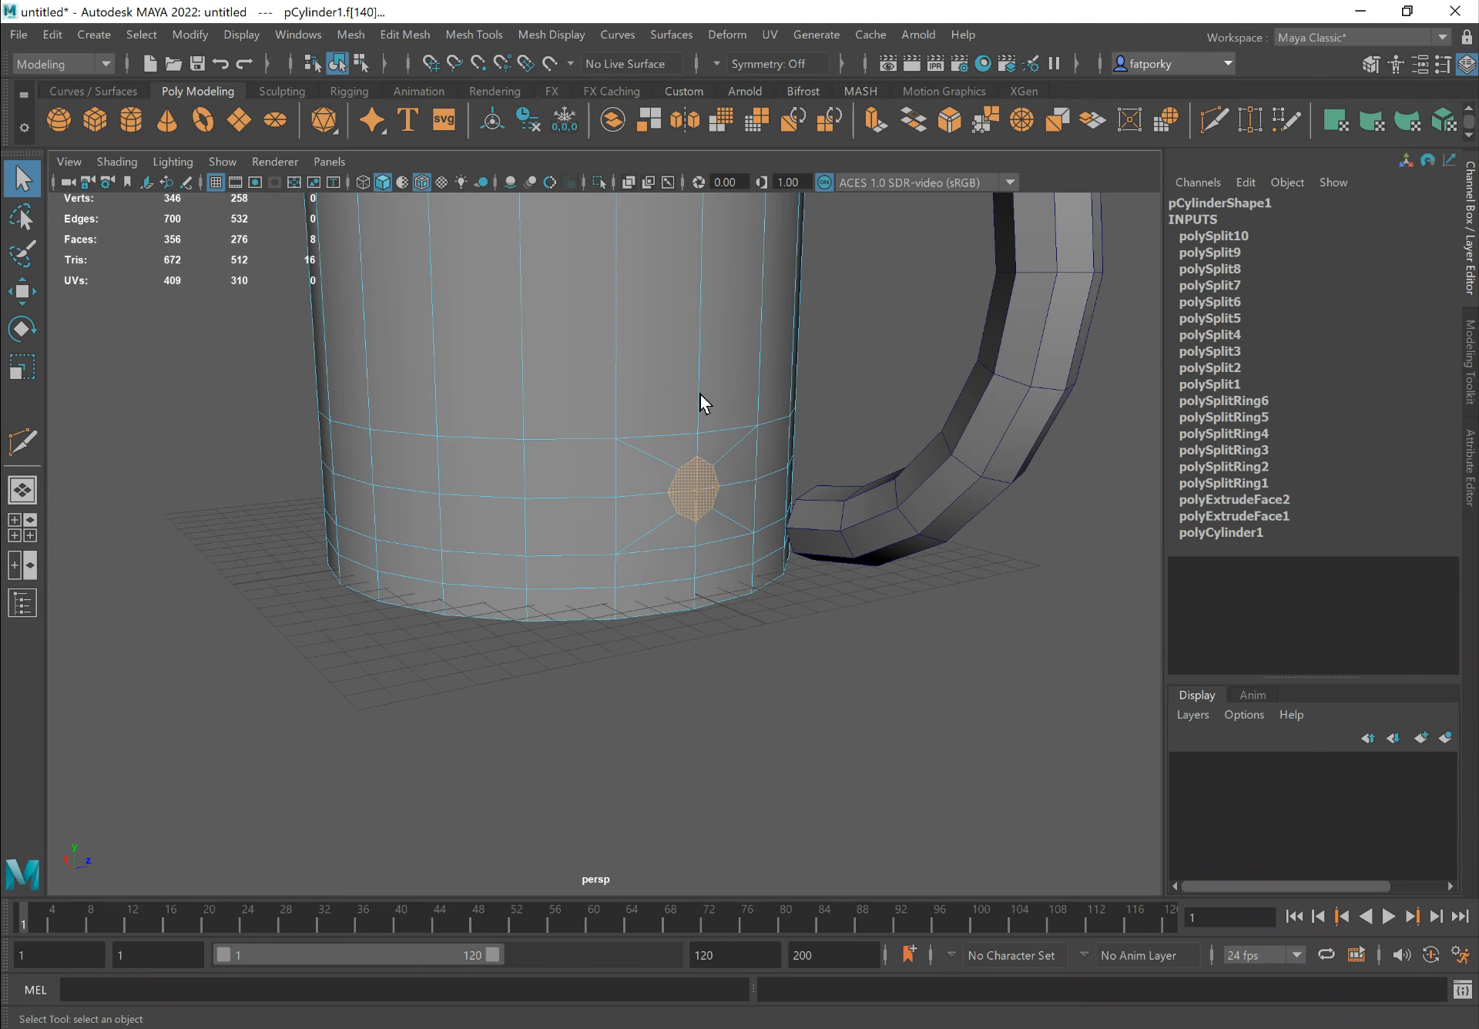
{"action": "middle_click_drag", "start_coordinate": [700, 395], "coordinate": [693, 616], "text": "alt"}
{"action": "right_click_drag", "start_coordinate": [693, 617], "coordinate": [686, 505], "text": "alt"}
{"action": "left_click_drag", "start_coordinate": [692, 447], "coordinate": [710, 464], "text": "alt"}
{"action": "left_click_drag", "start_coordinate": [854, 421], "coordinate": [904, 385], "text": "alt"}
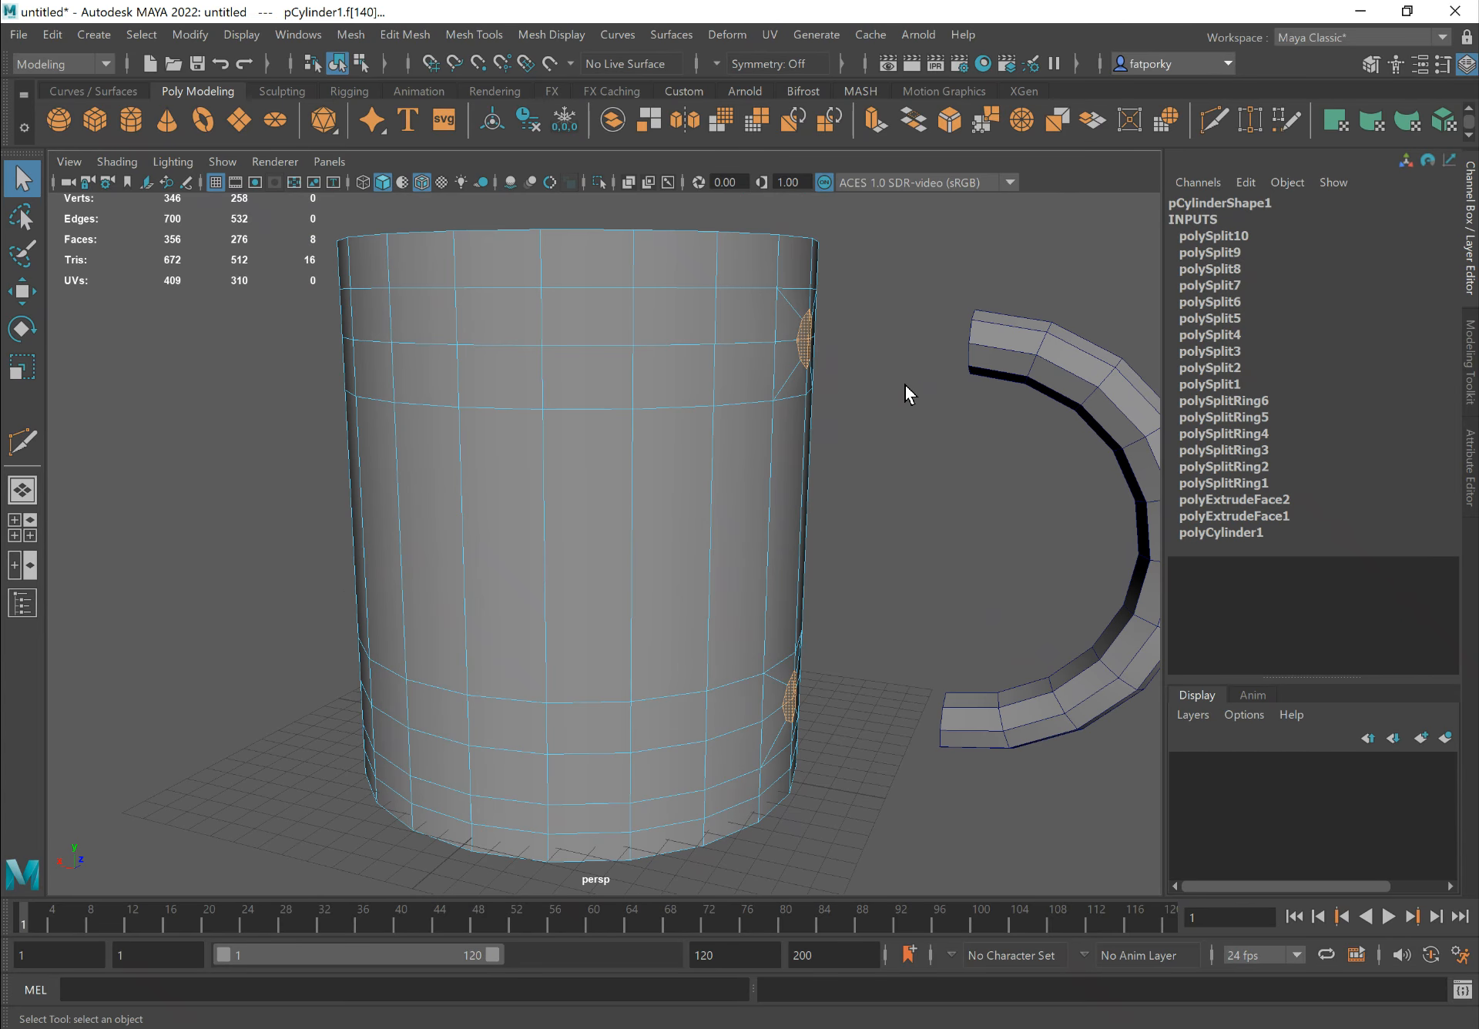
{"action": "left_click_drag", "start_coordinate": [826, 354], "coordinate": [786, 390], "text": "alt"}
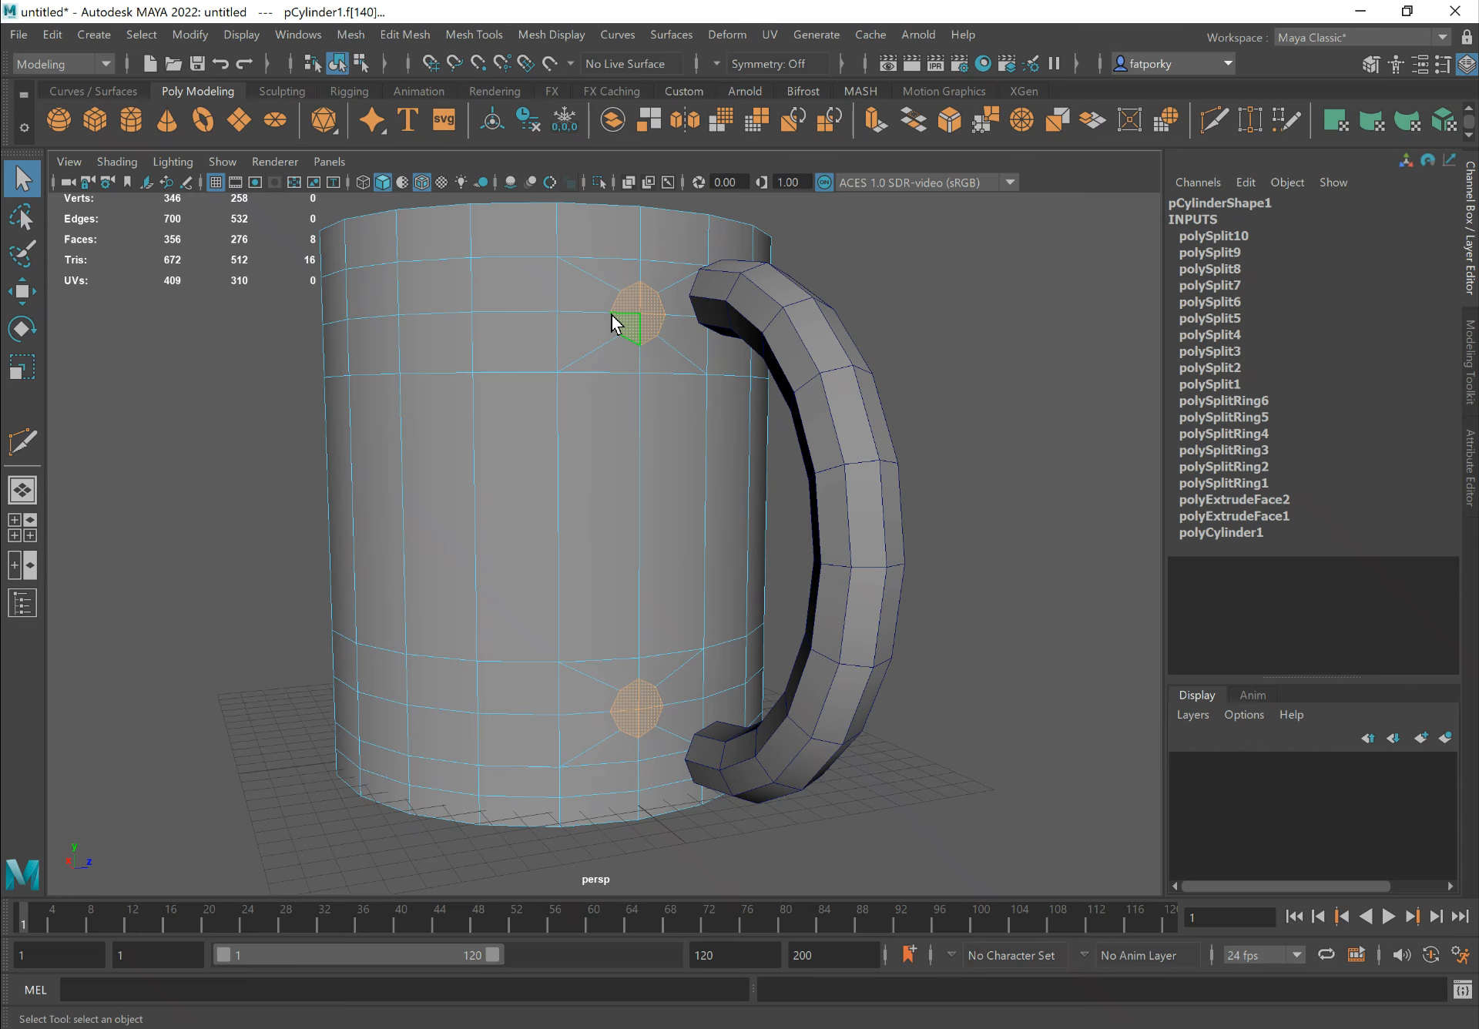
{"action": "key", "text": "Delete"}
Select the handle and move it along X back toward the cup's openings, to about -8.77
{"action": "right_click_drag", "start_coordinate": [616, 316], "coordinate": [847, 286], "text": "alt"}
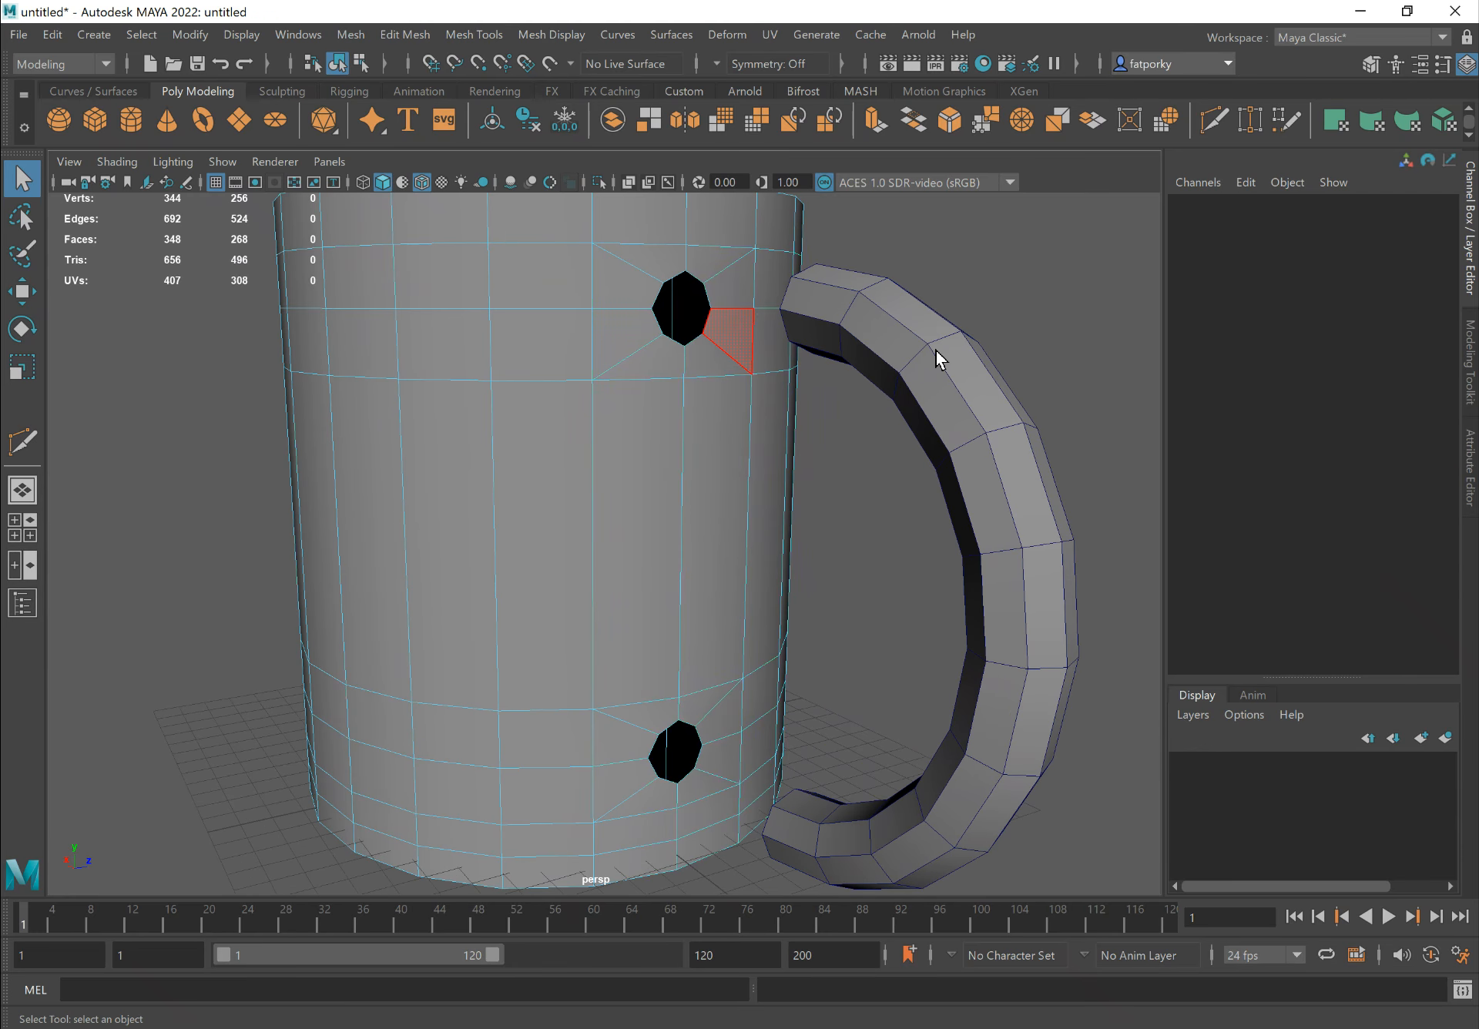
{"action": "left_click", "coordinate": [936, 354]}
{"action": "key", "text": "w"}
{"action": "right_click_drag", "start_coordinate": [943, 362], "coordinate": [858, 528], "text": "alt"}
{"action": "left_click_drag", "start_coordinate": [858, 529], "coordinate": [555, 462], "text": "alt"}
{"action": "right_click_drag", "start_coordinate": [662, 524], "coordinate": [786, 502], "text": "alt"}
{"action": "middle_click_drag", "start_coordinate": [970, 686], "coordinate": [713, 522], "text": "alt"}
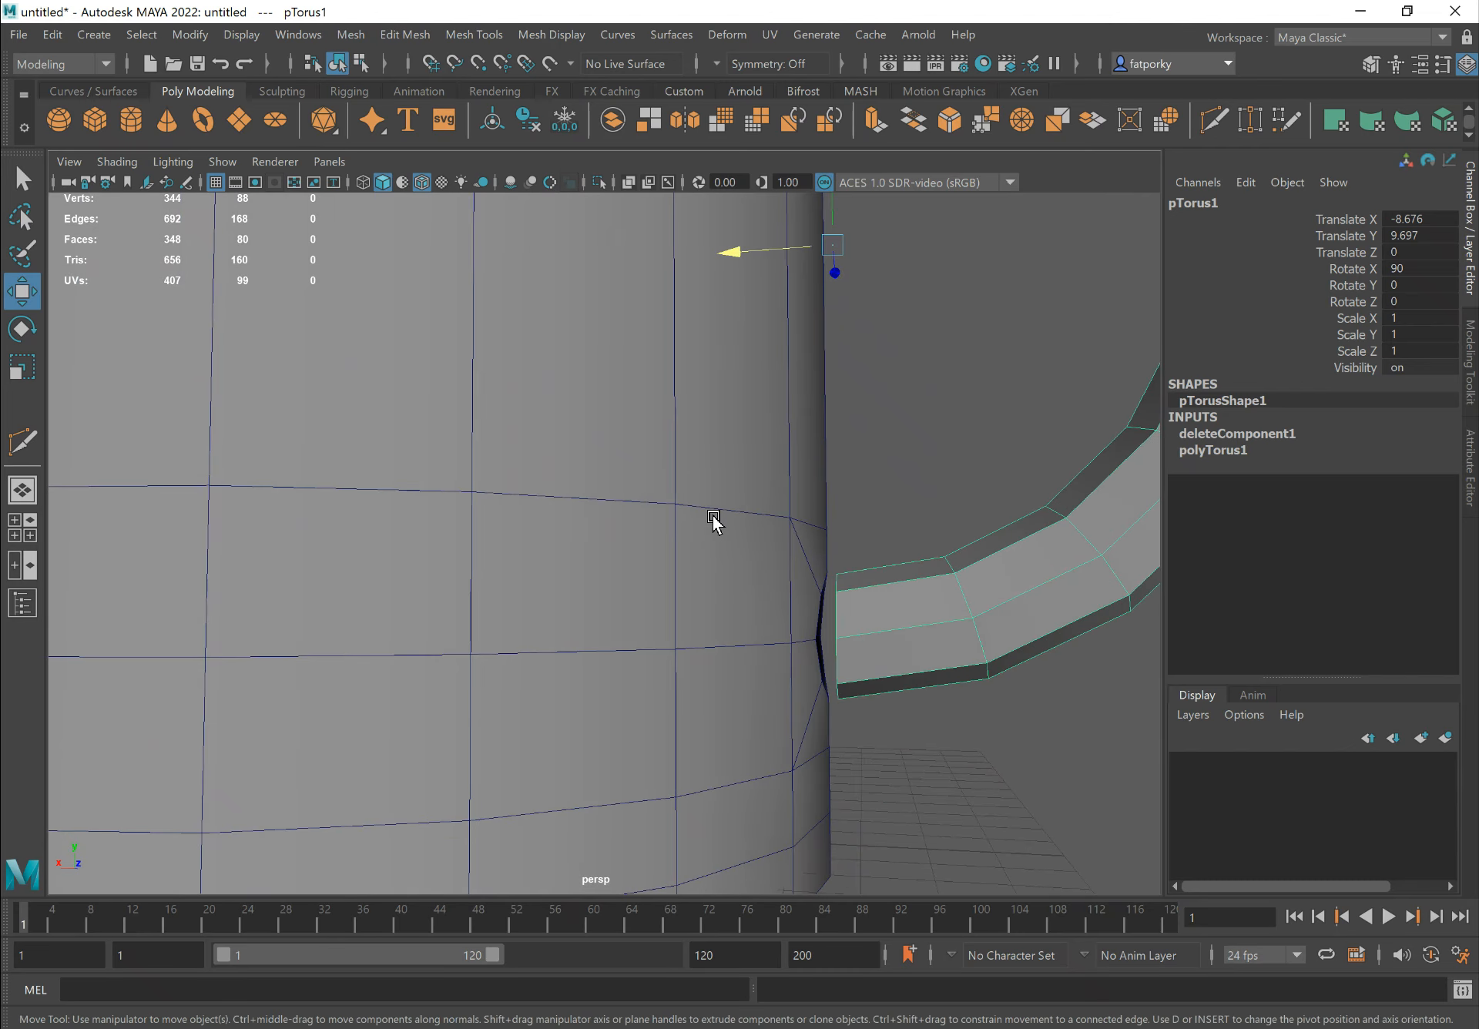
{"action": "left_click_drag", "start_coordinate": [713, 517], "coordinate": [701, 528], "text": "alt"}
{"action": "left_click_drag", "start_coordinate": [739, 254], "coordinate": [558, 409]}
{"action": "key", "text": "q"}
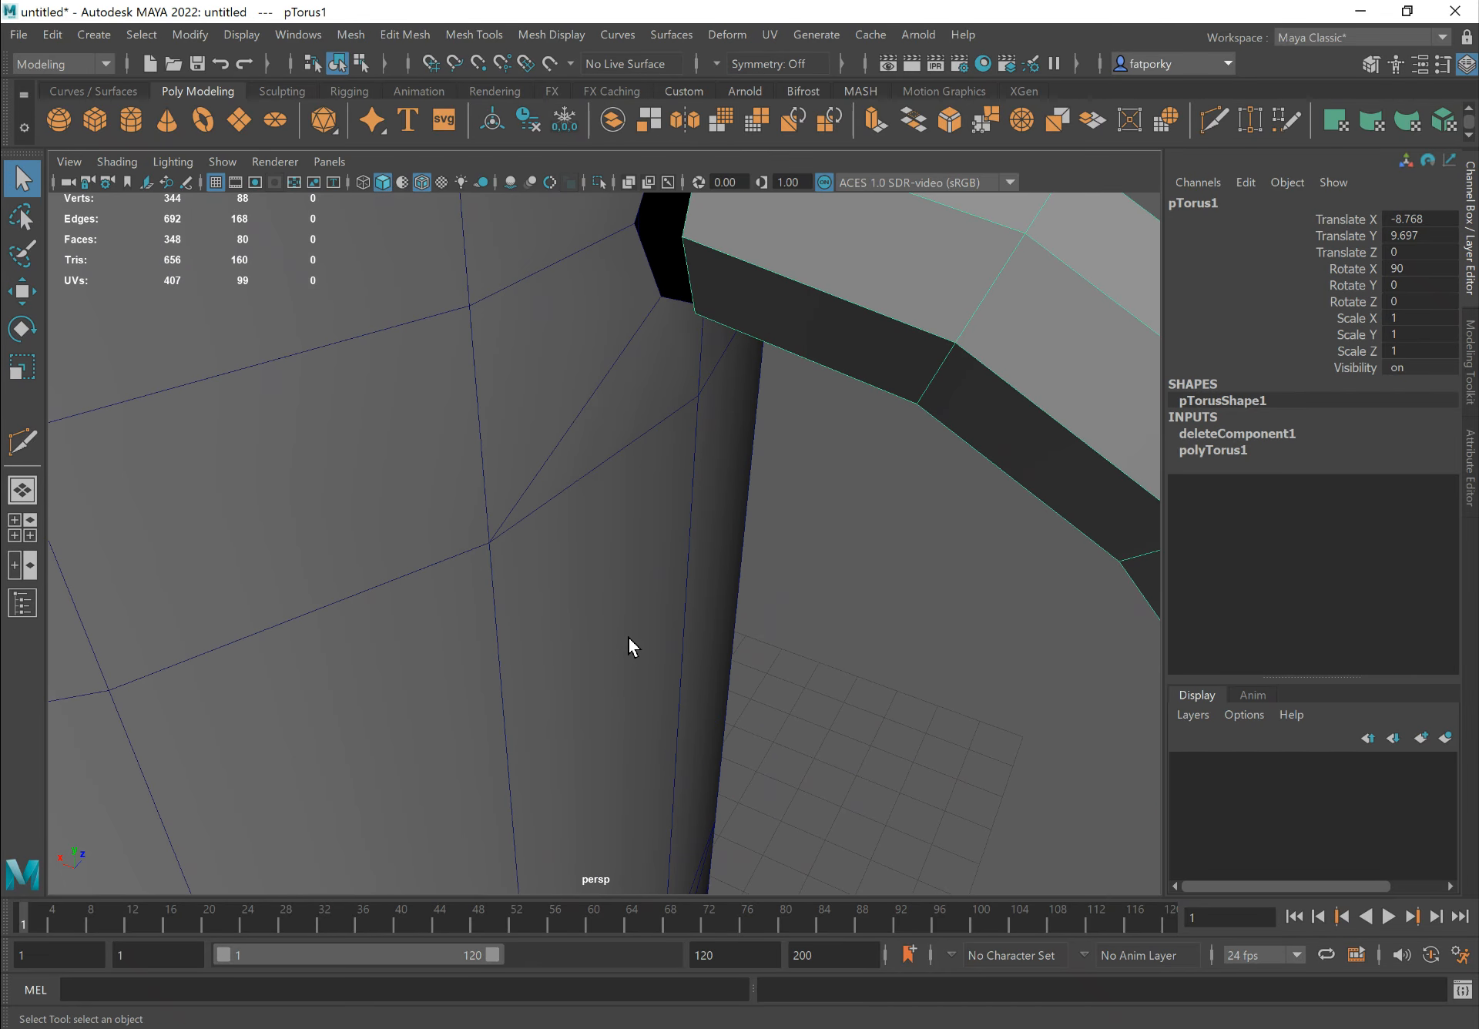
Reselect the handle and fine-tune its position along X to about -8.72 so its ends sit close to the openings
{"action": "left_click", "coordinate": [629, 639]}
{"action": "left_click", "coordinate": [884, 342]}
{"action": "right_click_drag", "start_coordinate": [961, 497], "coordinate": [663, 453], "text": "alt"}
{"action": "key", "text": "w"}
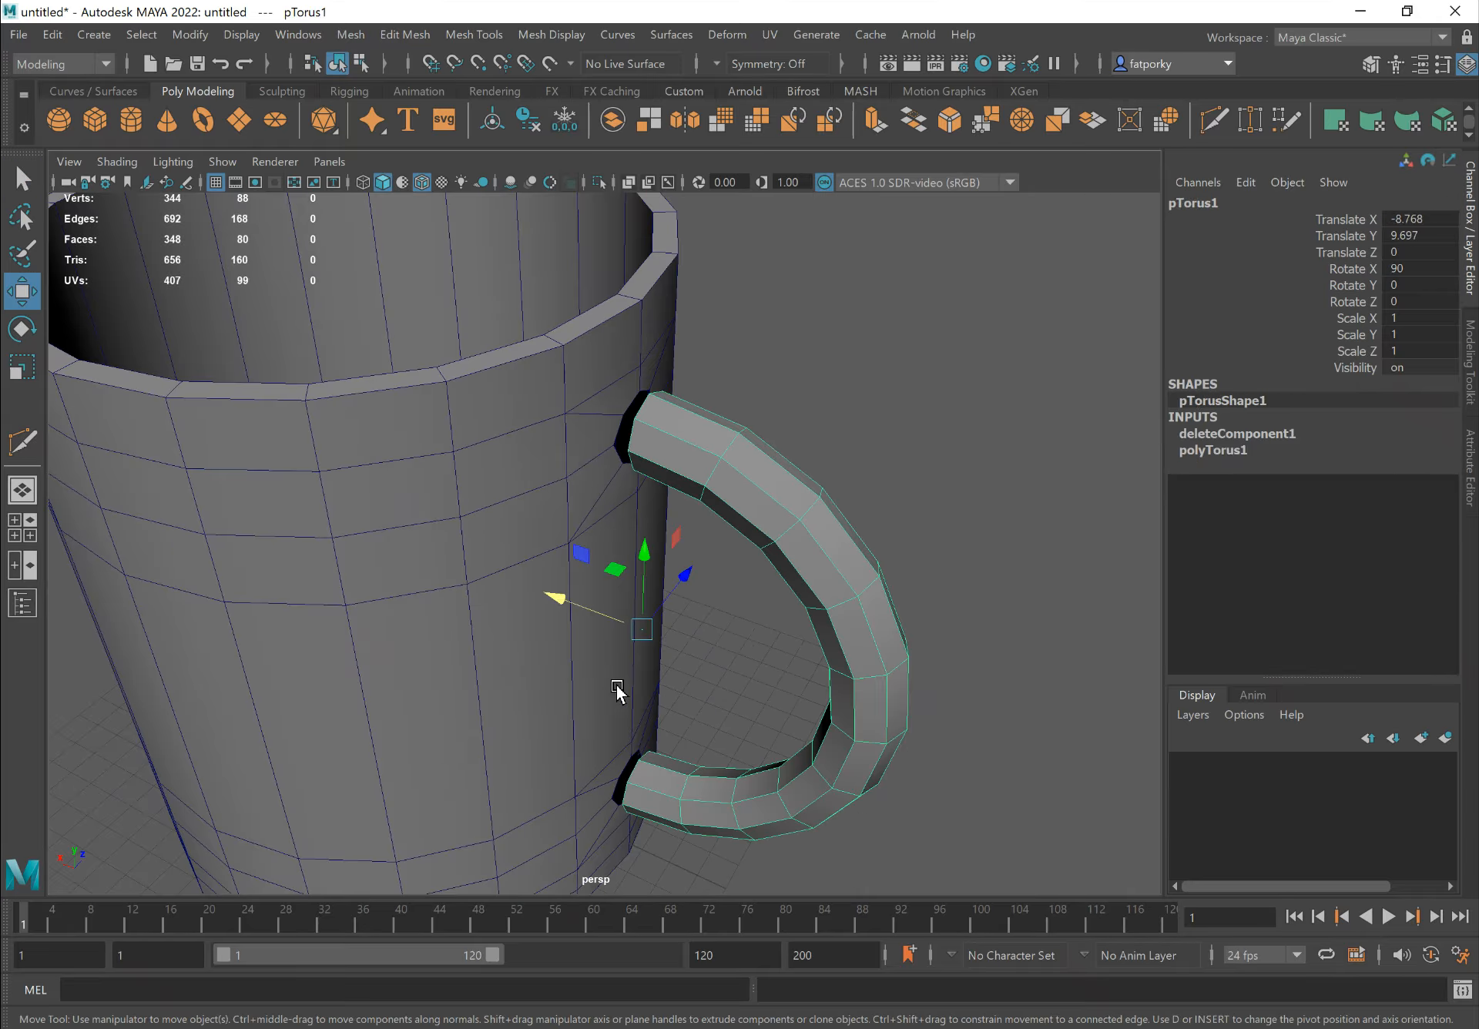
{"action": "left_click_drag", "start_coordinate": [567, 598], "coordinate": [564, 596]}
{"action": "left_click_drag", "start_coordinate": [552, 338], "coordinate": [542, 419], "text": "alt"}
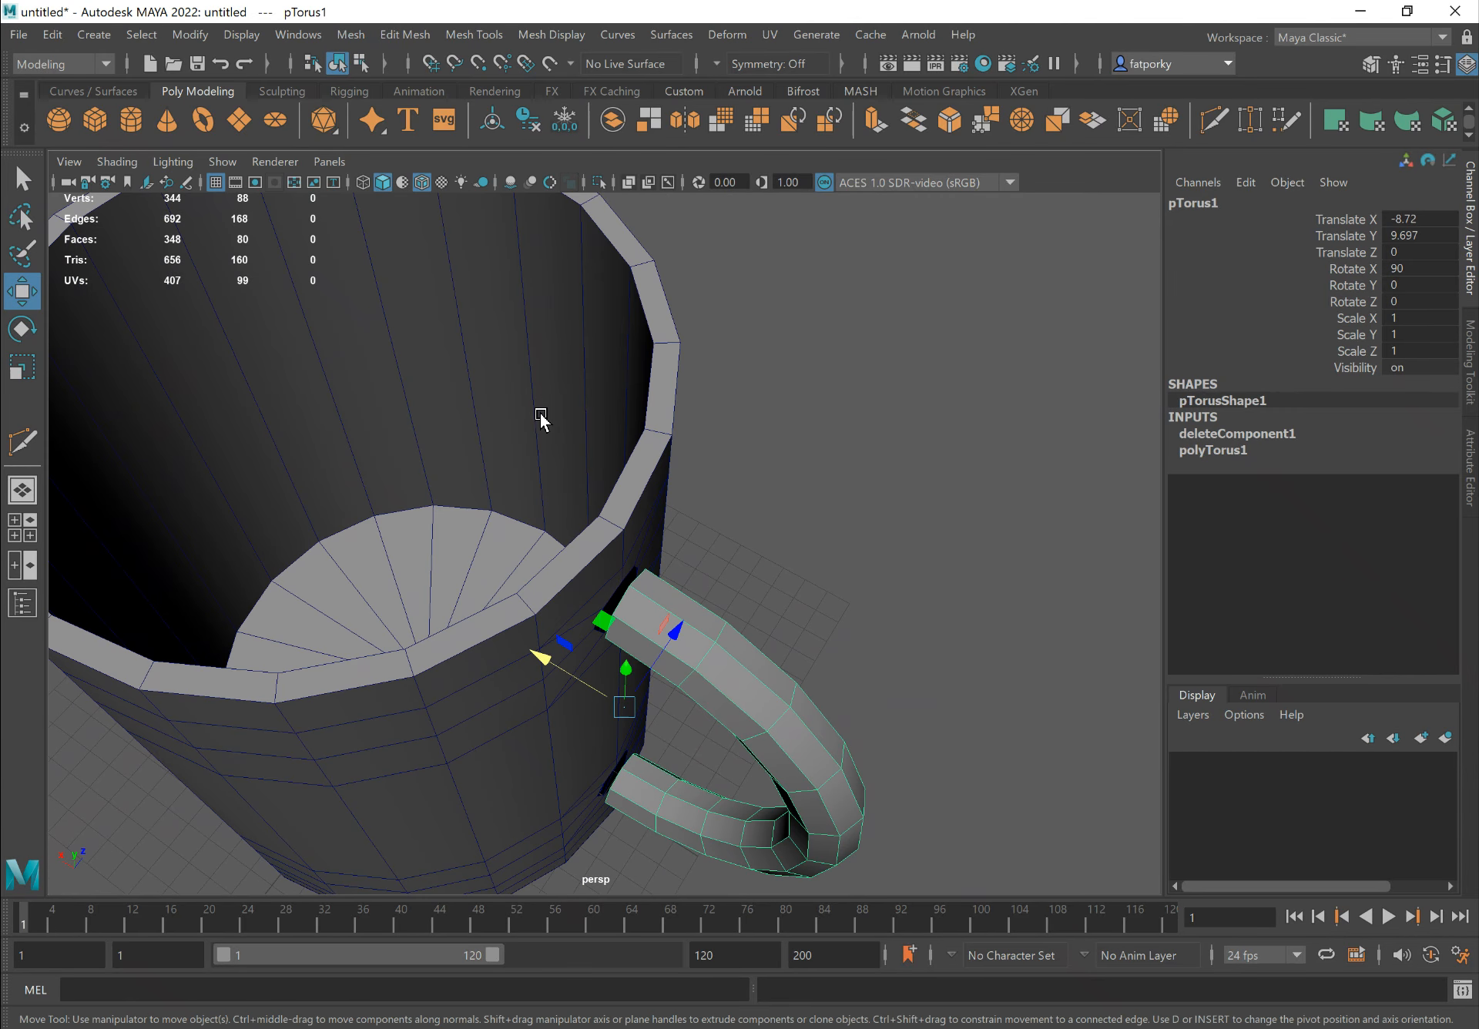
Select the cup next to the handle's upper end and switch it to edge components
{"action": "right_click_drag", "start_coordinate": [636, 421], "coordinate": [679, 424], "text": "alt"}
{"action": "key", "text": "q"}
{"action": "left_click_drag", "start_coordinate": [679, 432], "coordinate": [547, 446], "text": "alt"}
{"action": "right_click_drag", "start_coordinate": [548, 446], "coordinate": [666, 414], "text": "alt"}
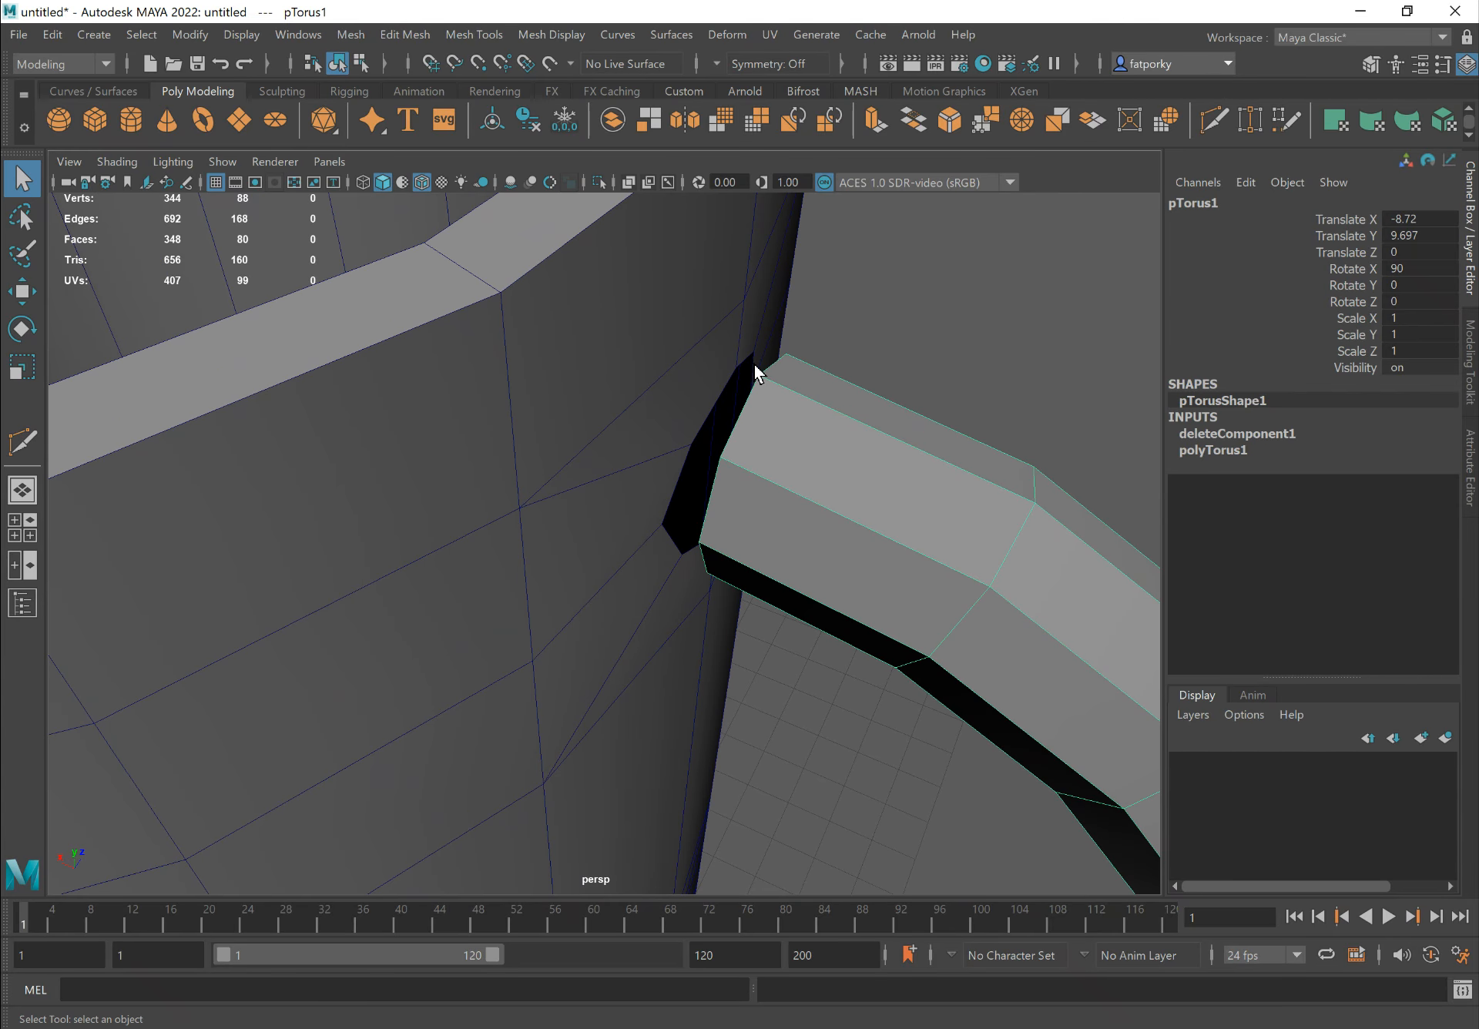
{"action": "left_click", "coordinate": [703, 350]}
{"action": "left_click_drag", "start_coordinate": [703, 350], "coordinate": [634, 345], "text": "alt"}
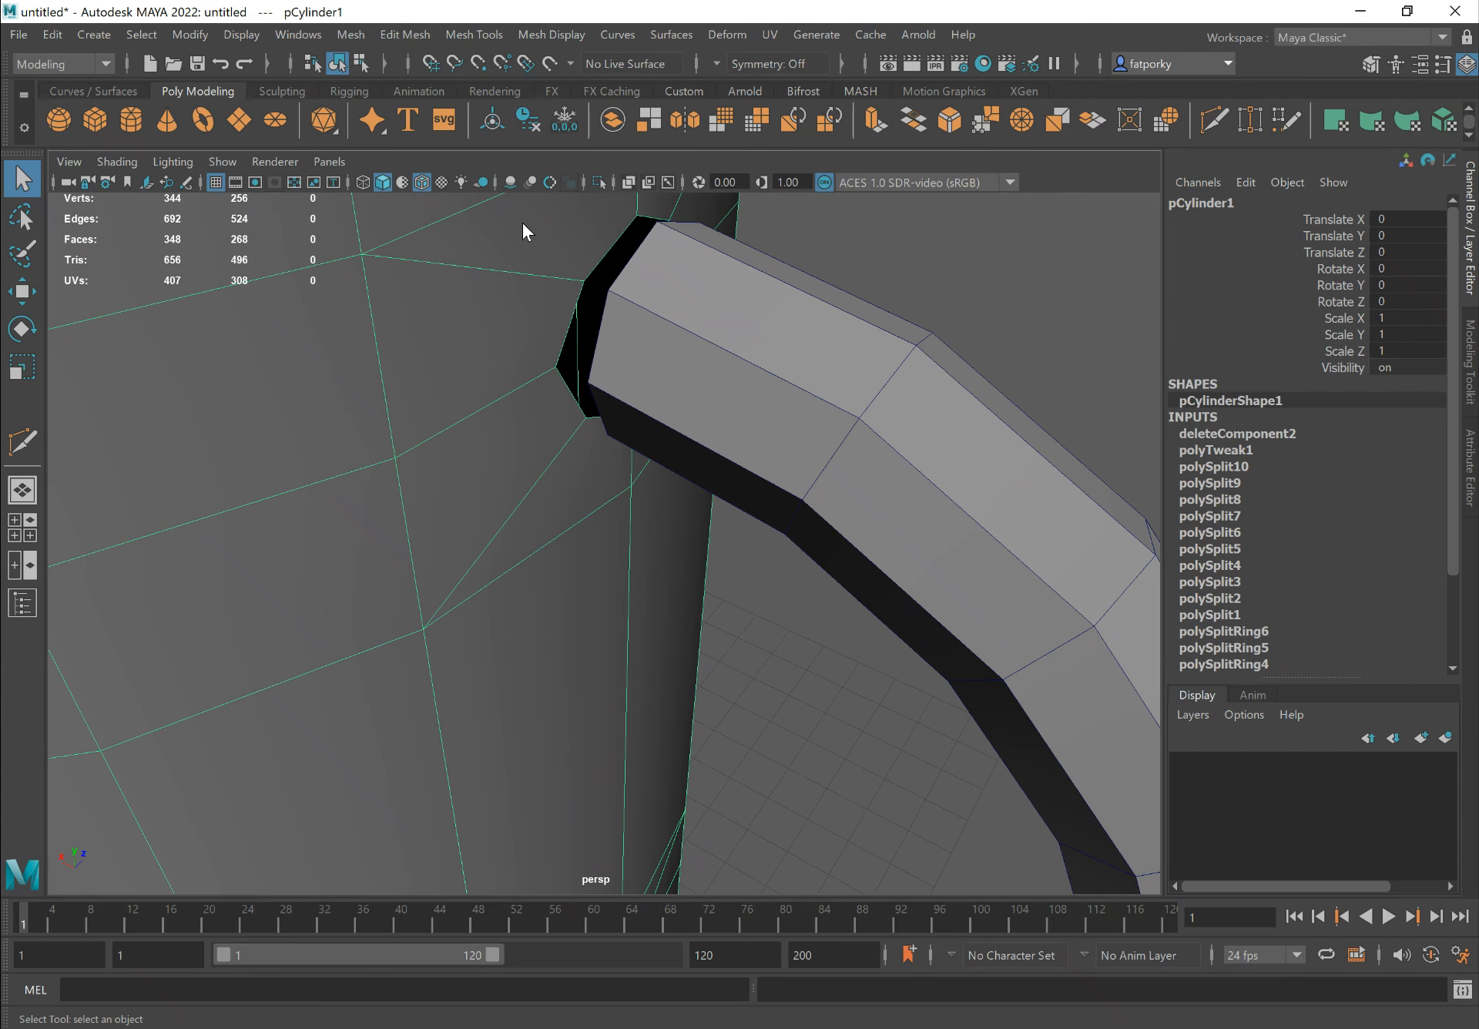
{"action": "right_click_drag", "start_coordinate": [522, 224], "coordinate": [530, 170]}
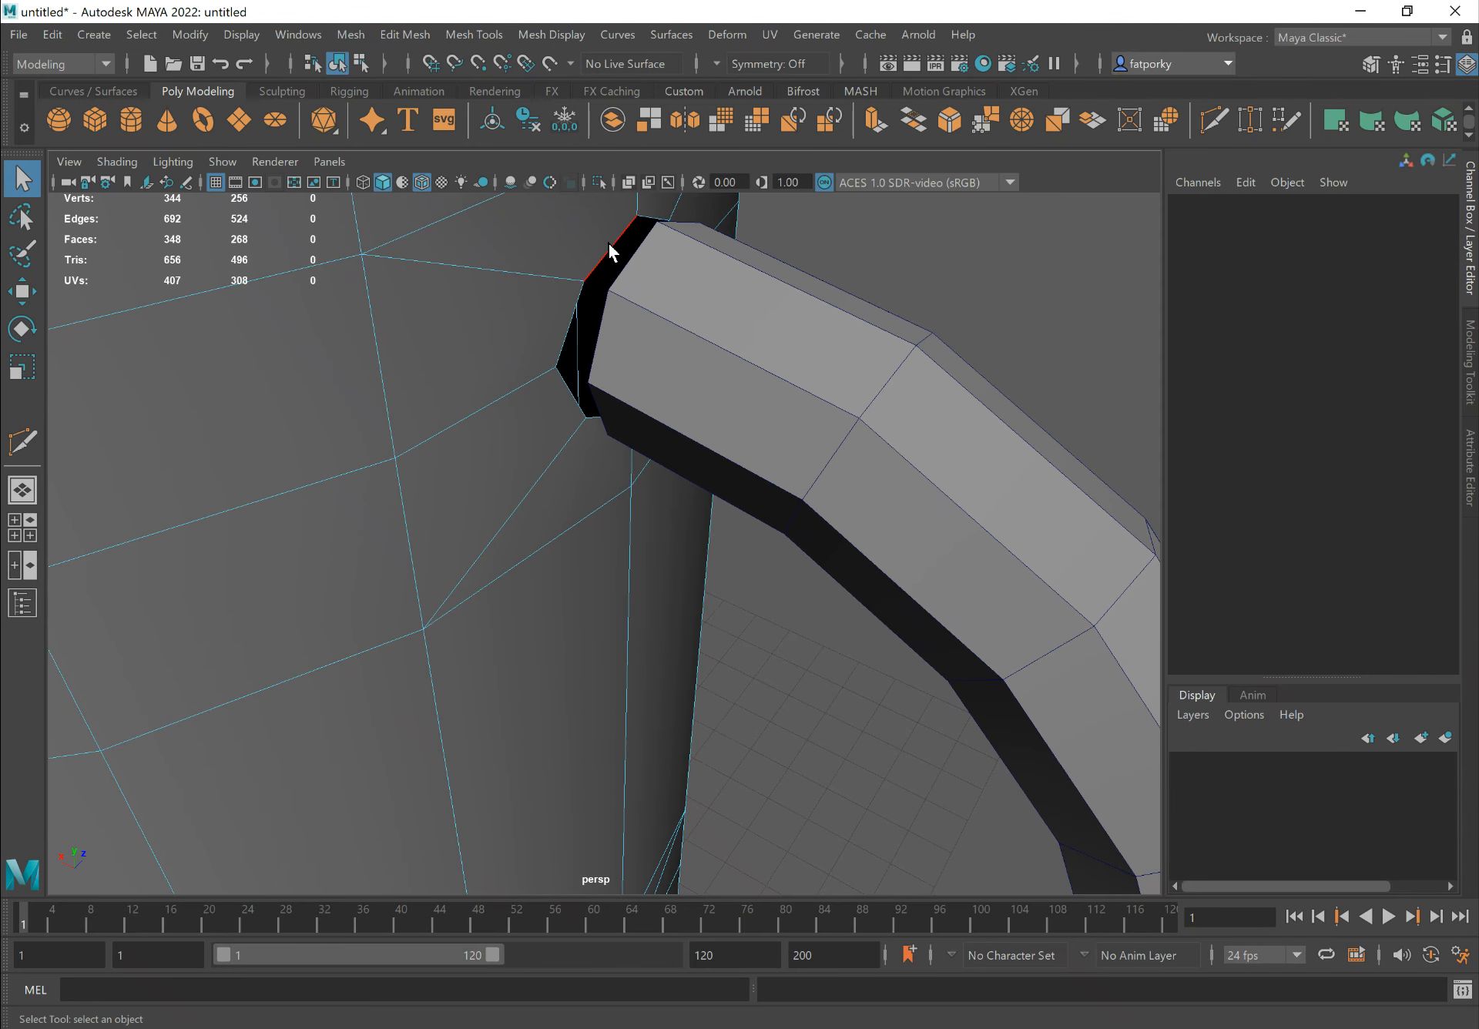
Select the border edge loops around both the upper and lower octagonal holes on the cup
{"action": "double_click", "coordinate": [609, 244]}
{"action": "left_click_drag", "start_coordinate": [513, 451], "coordinate": [524, 323], "text": "alt"}
{"action": "middle_click_drag", "start_coordinate": [600, 531], "coordinate": [630, 286], "text": "alt"}
{"action": "right_click_drag", "start_coordinate": [612, 485], "coordinate": [688, 572], "text": "alt"}
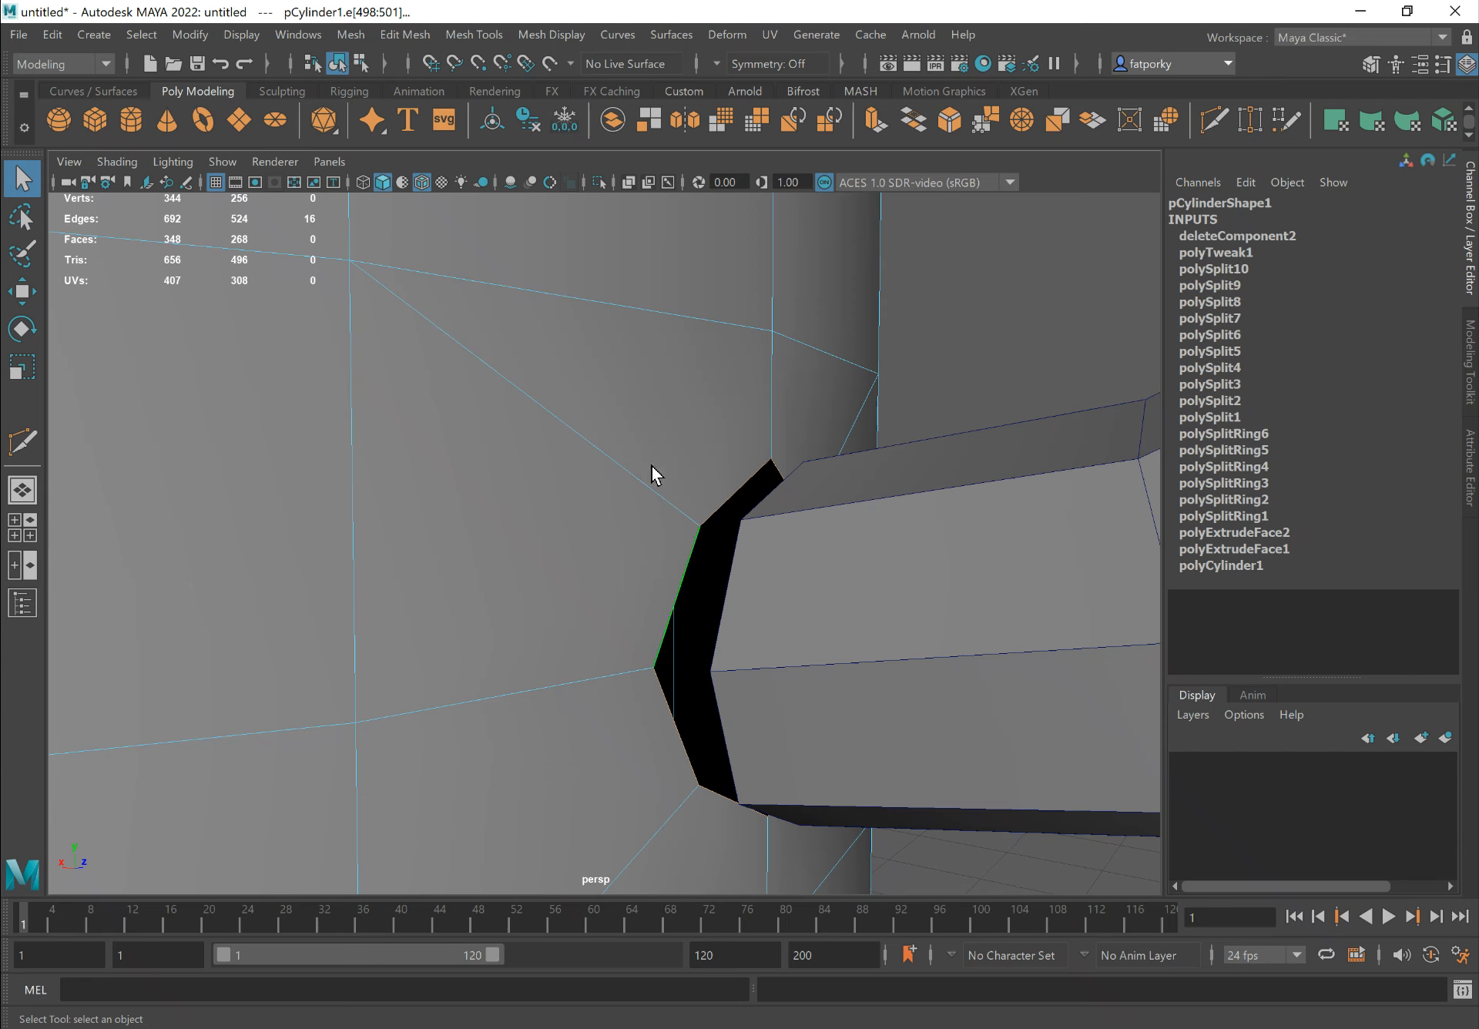
{"action": "right_click_drag", "start_coordinate": [875, 495], "coordinate": [639, 370], "text": "alt"}
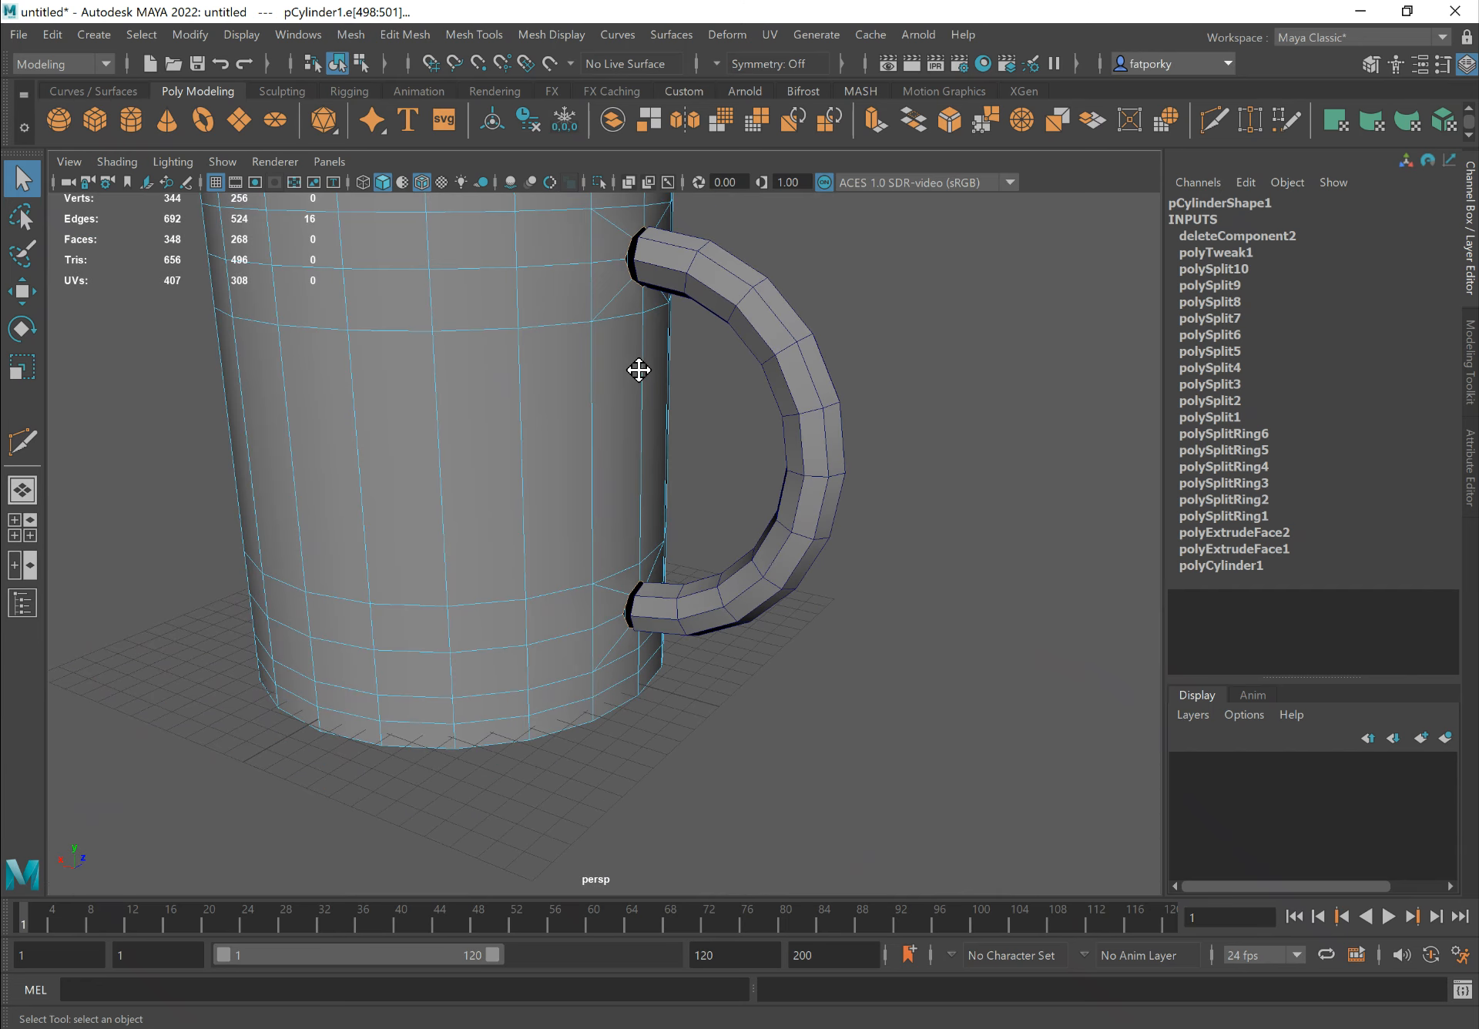
{"action": "middle_click_drag", "start_coordinate": [638, 371], "coordinate": [615, 511], "text": "alt"}
{"action": "right_click_drag", "start_coordinate": [360, 437], "coordinate": [671, 492], "text": "alt"}
{"action": "left_click_drag", "start_coordinate": [557, 441], "coordinate": [557, 450], "text": "alt"}
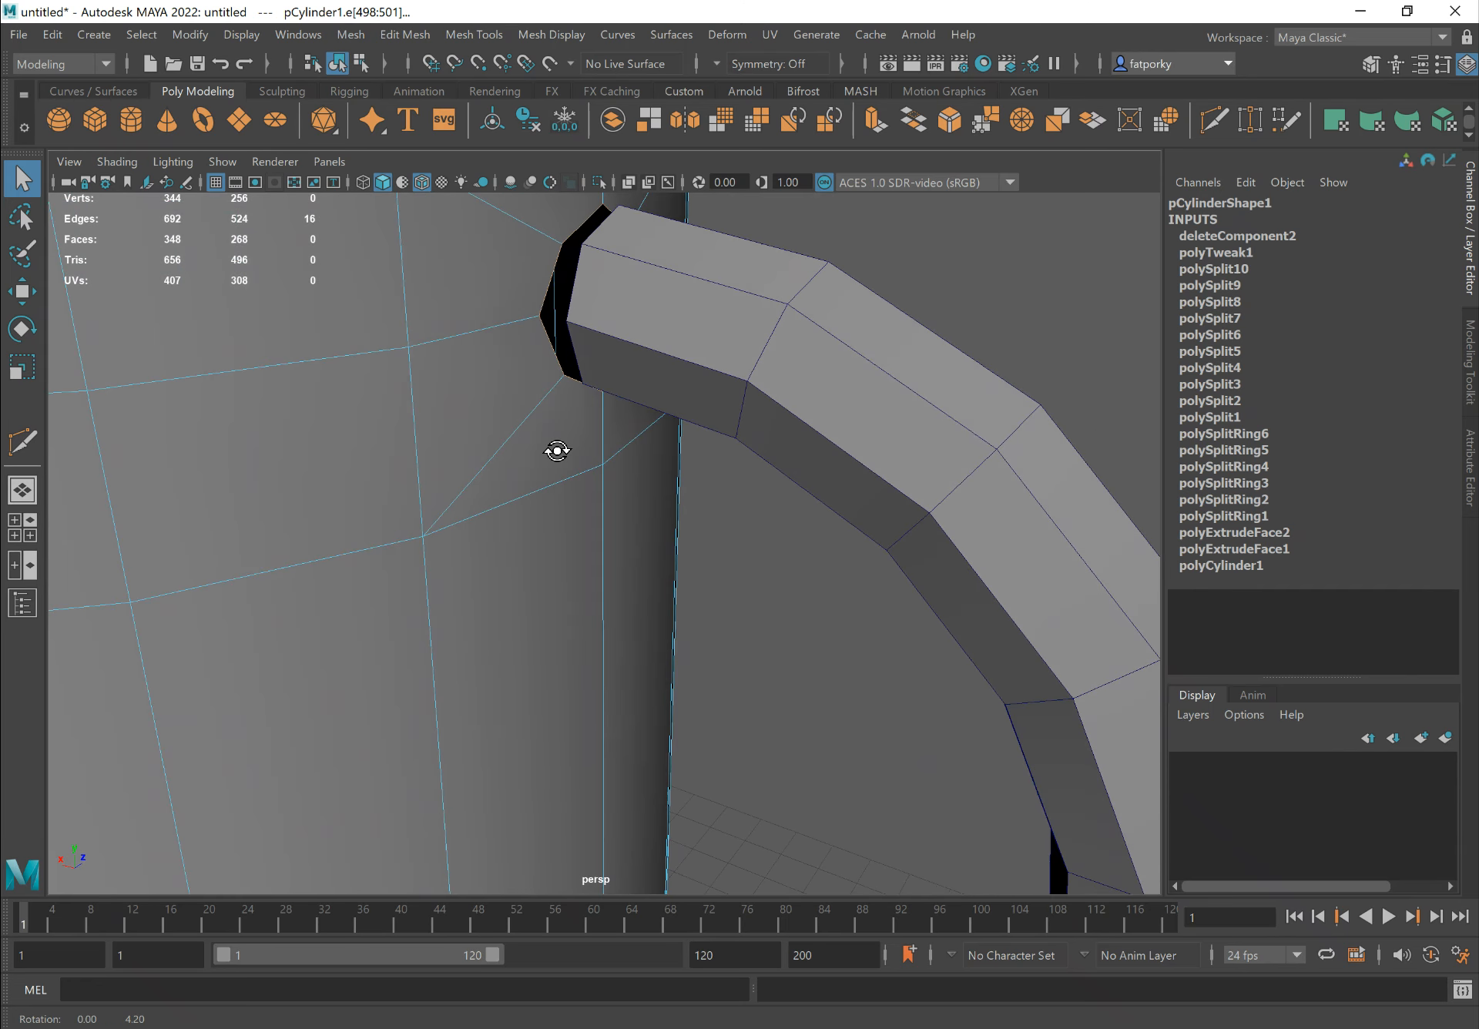
Extrude the selected hole borders and move the new edges outward along X to meet the handle's ends
{"action": "right_click_drag", "start_coordinate": [551, 355], "coordinate": [544, 405], "text": "shift"}
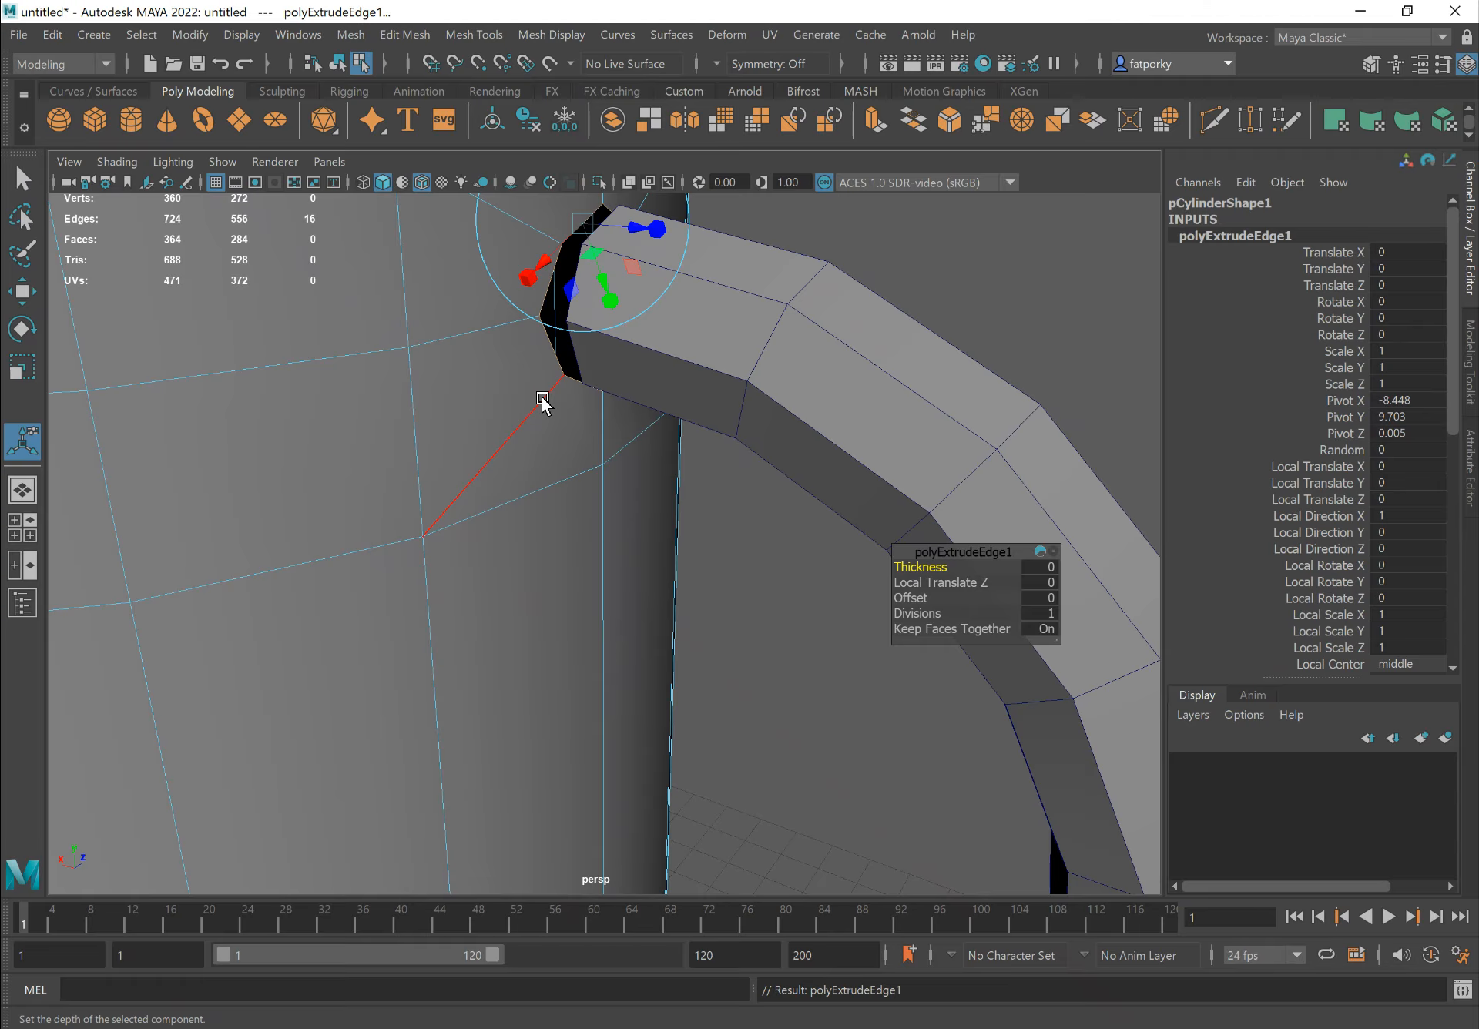
{"action": "left_click_drag", "start_coordinate": [564, 420], "coordinate": [485, 531], "text": "alt"}
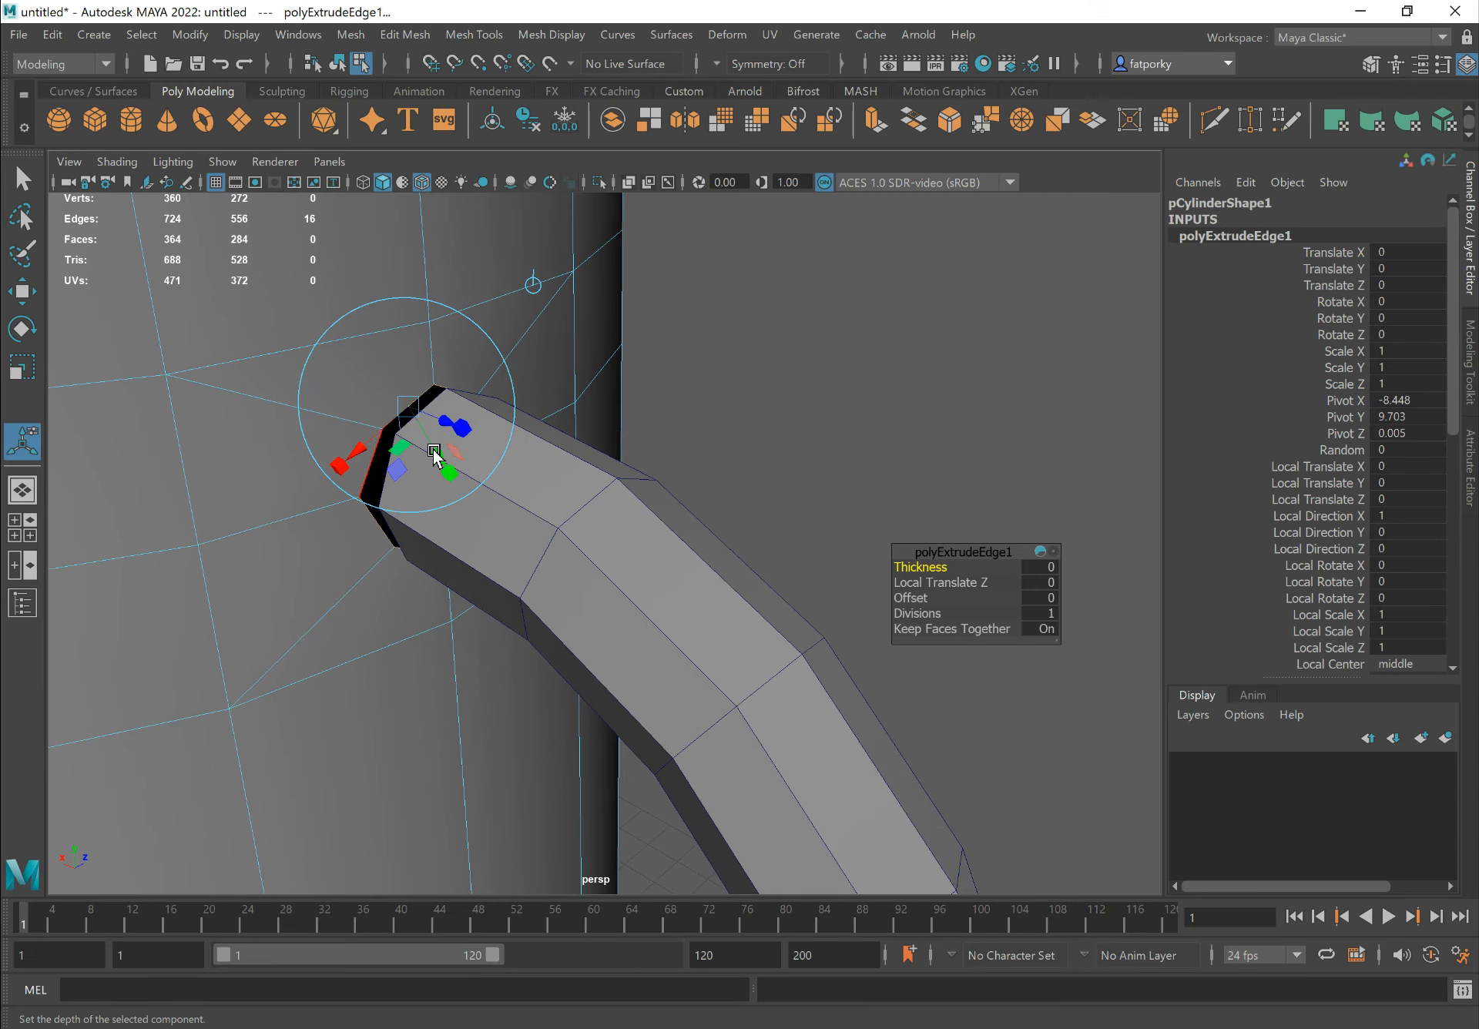
{"action": "left_click", "coordinate": [22, 291]}
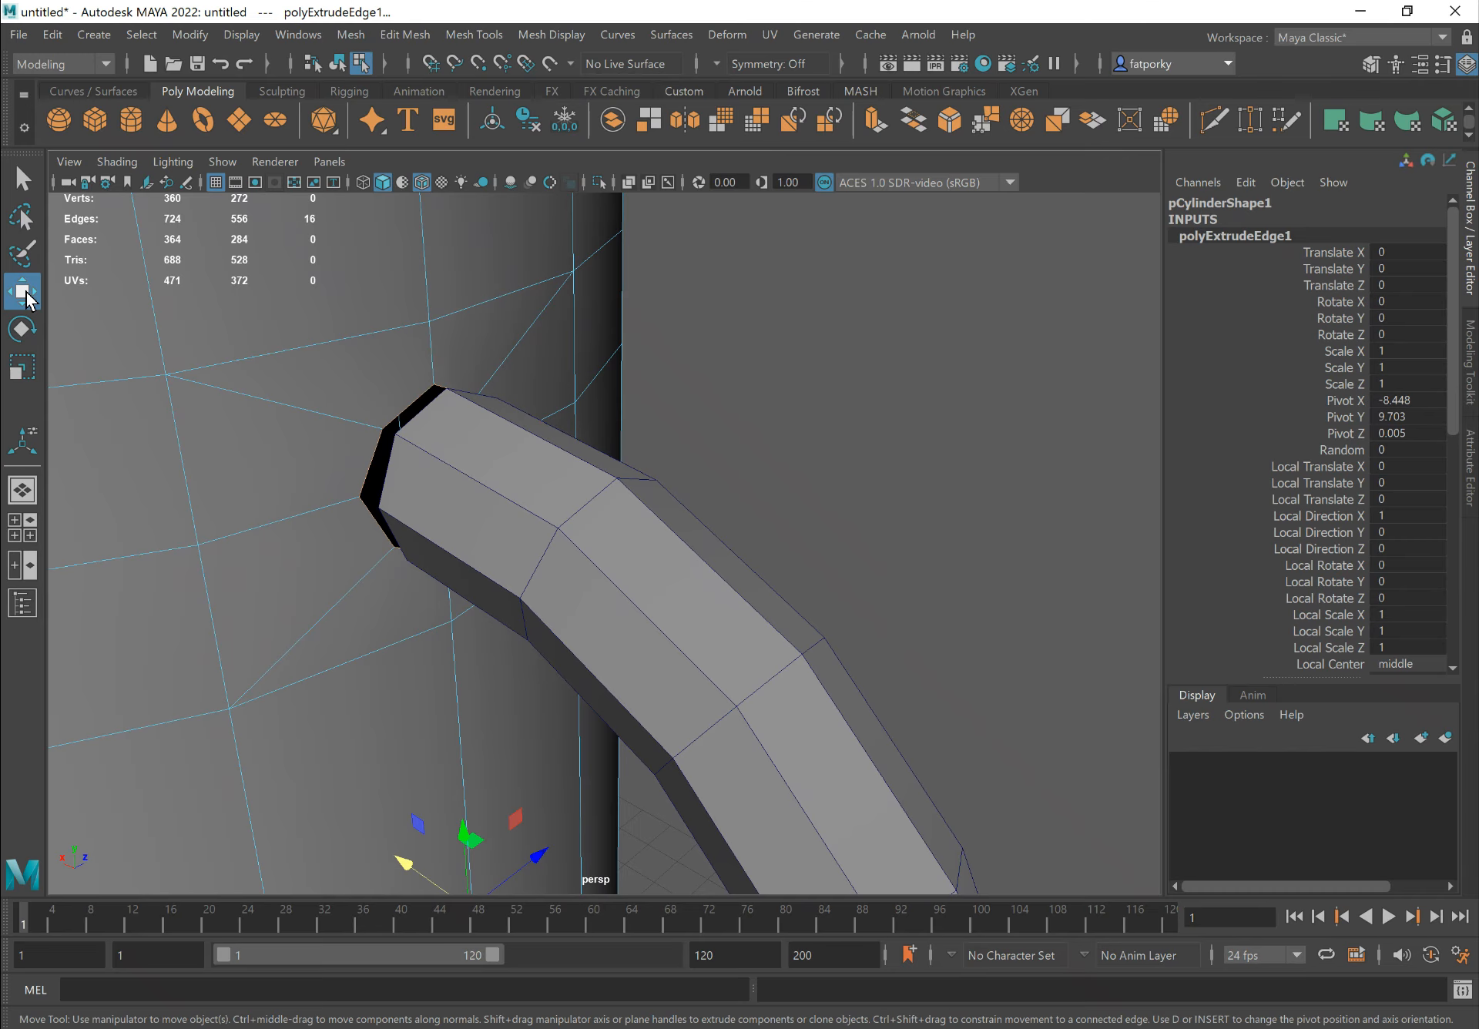
{"action": "left_click_drag", "start_coordinate": [443, 516], "coordinate": [532, 604], "text": "alt"}
{"action": "middle_click_drag", "start_coordinate": [452, 665], "coordinate": [460, 670]}
{"action": "left_click_drag", "start_coordinate": [463, 676], "coordinate": [468, 672]}
{"action": "scroll", "coordinate": [495, 525], "scroll_direction": "down", "scroll_amount": 4}
{"action": "left_click_drag", "start_coordinate": [496, 524], "coordinate": [465, 506], "text": "alt"}
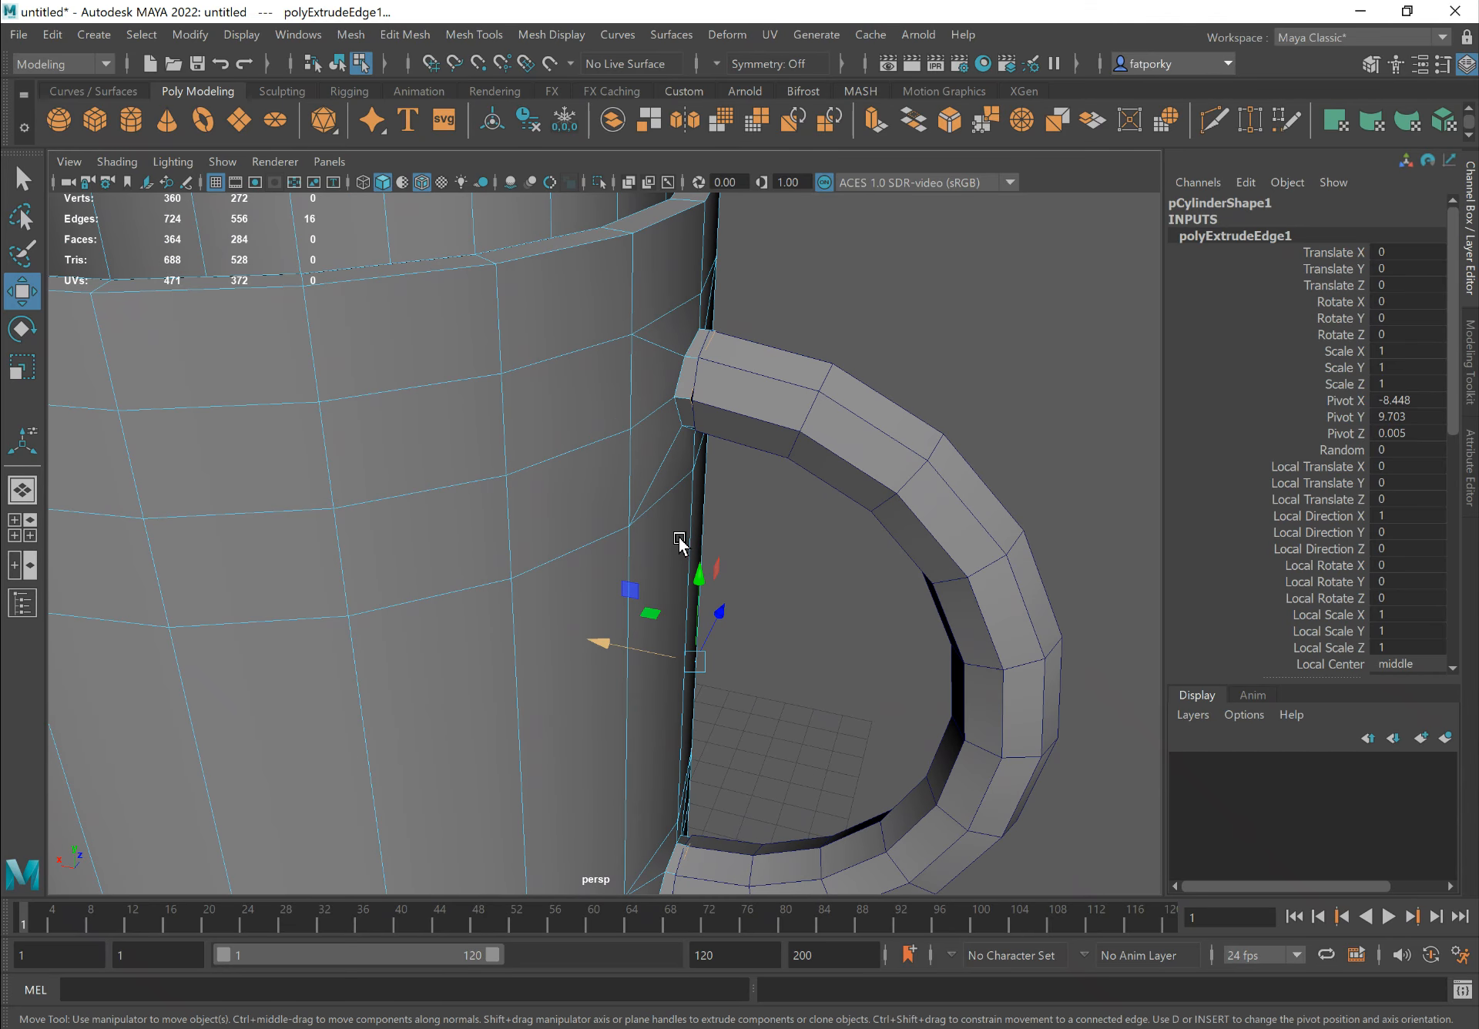
Return the cup to object mode and enable snapping to points
{"action": "left_click_drag", "start_coordinate": [679, 542], "coordinate": [479, 439], "text": "alt"}
{"action": "key", "text": "q"}
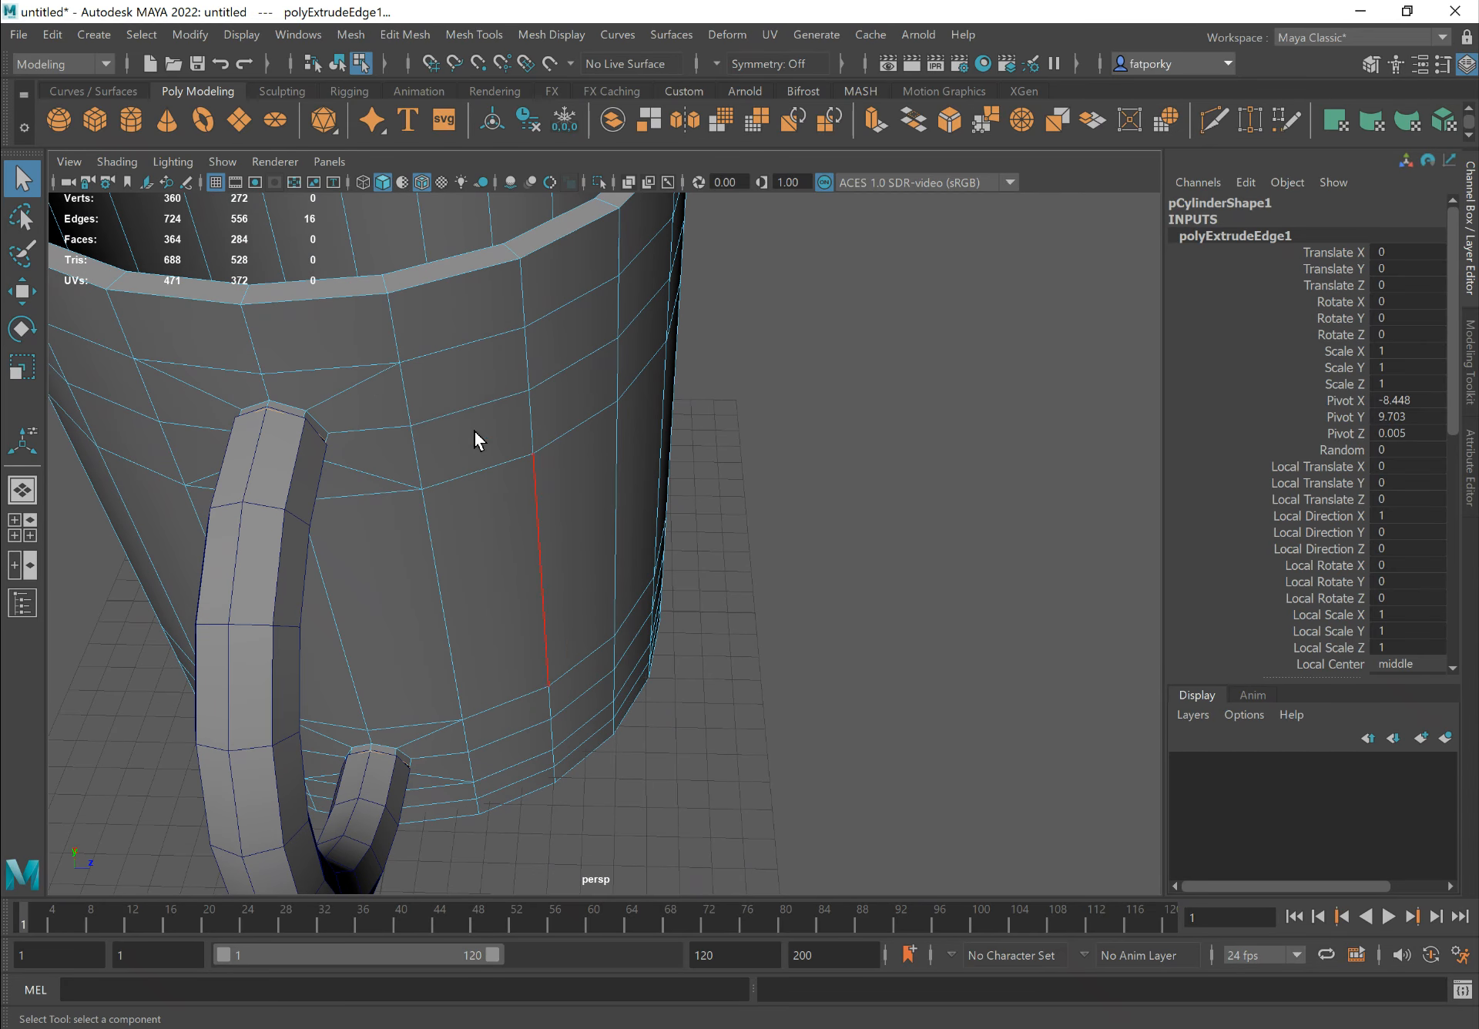
{"action": "right_click_drag", "start_coordinate": [362, 389], "coordinate": [439, 335]}
{"action": "left_click", "coordinate": [439, 335]}
{"action": "left_click_drag", "start_coordinate": [439, 334], "coordinate": [356, 402], "text": "alt"}
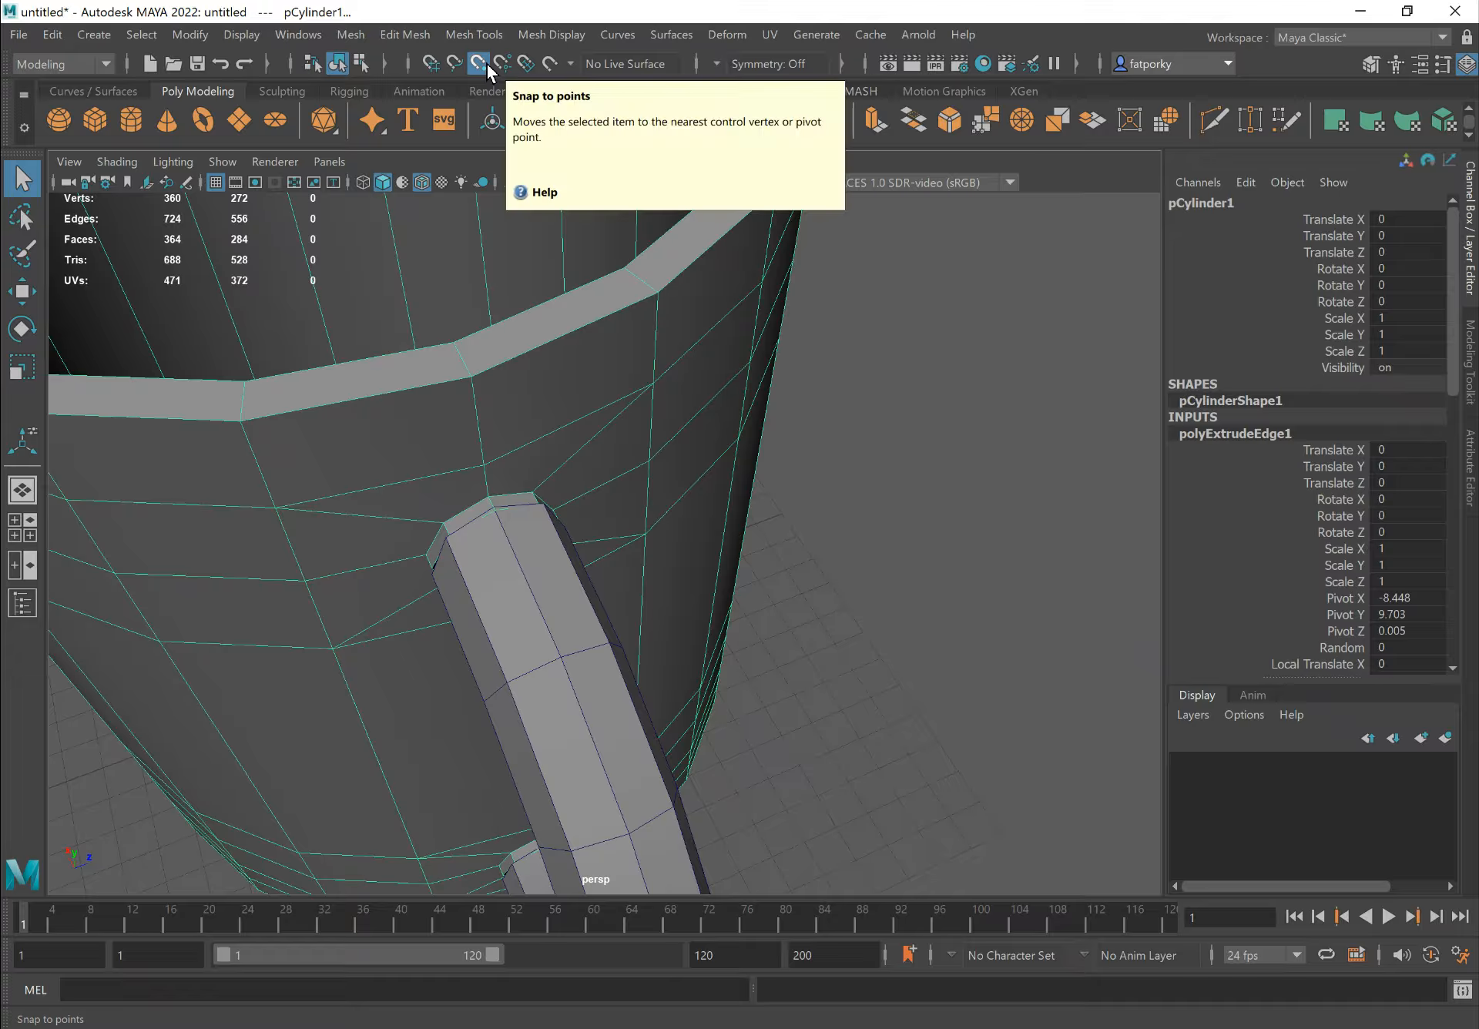
{"action": "scroll", "coordinate": [521, 472], "scroll_direction": "up", "scroll_amount": 2}
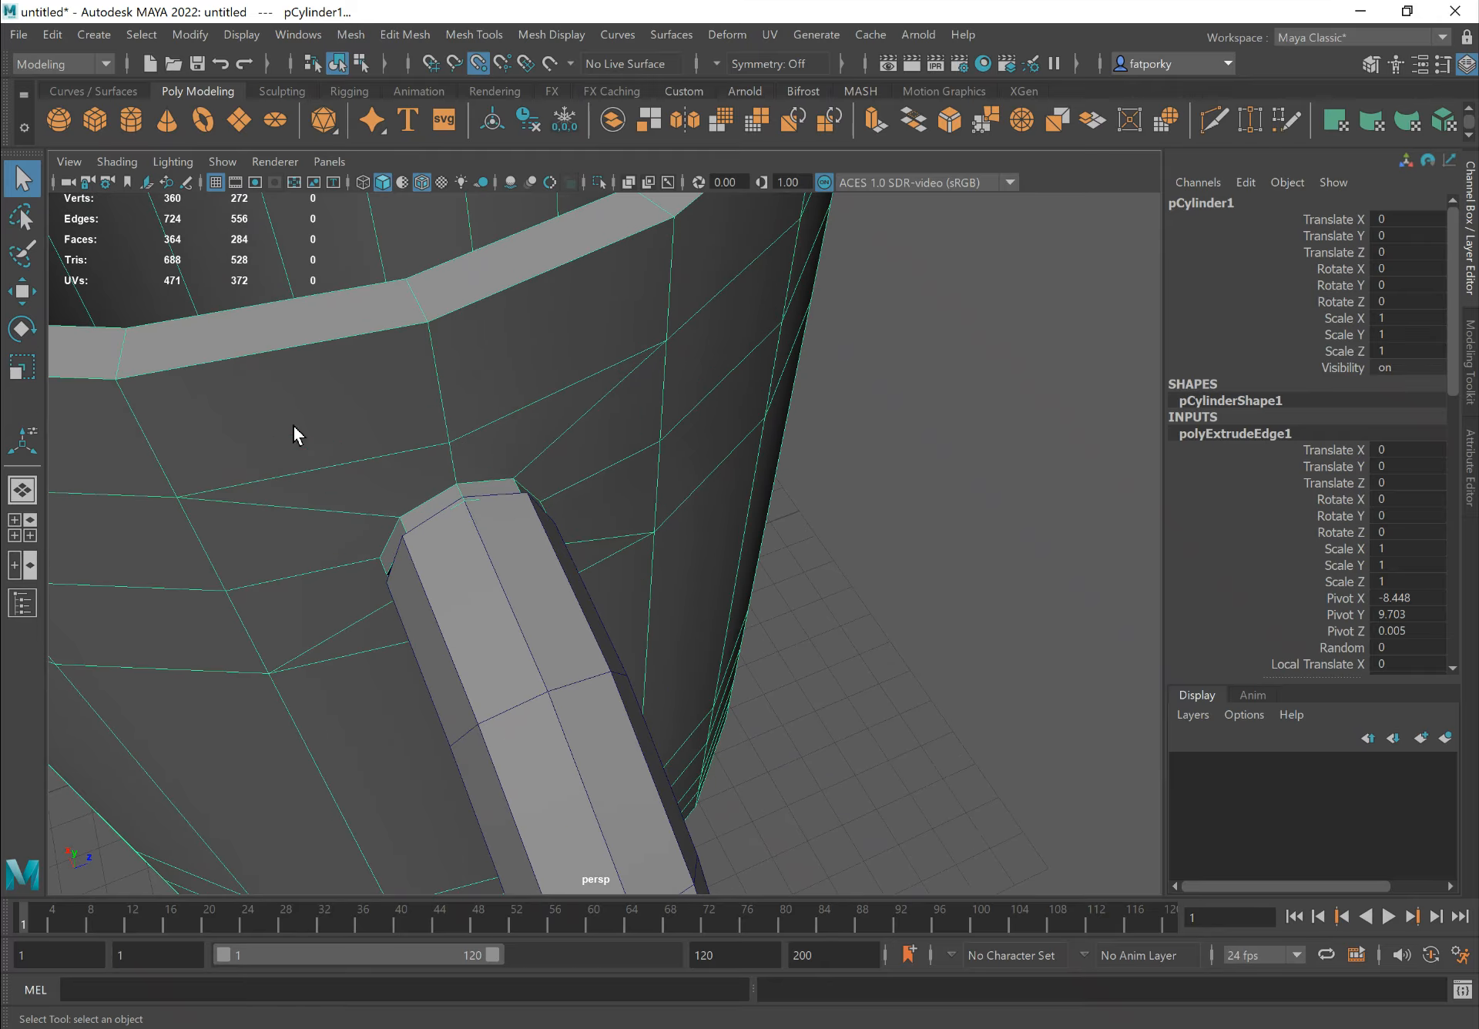
Switch the cup to vertex components and snap the upper collar's topmost outer vertex onto the matching corner of the handle
{"action": "left_click", "coordinate": [12, 293]}
{"action": "scroll", "coordinate": [477, 459], "scroll_direction": "up", "scroll_amount": 3}
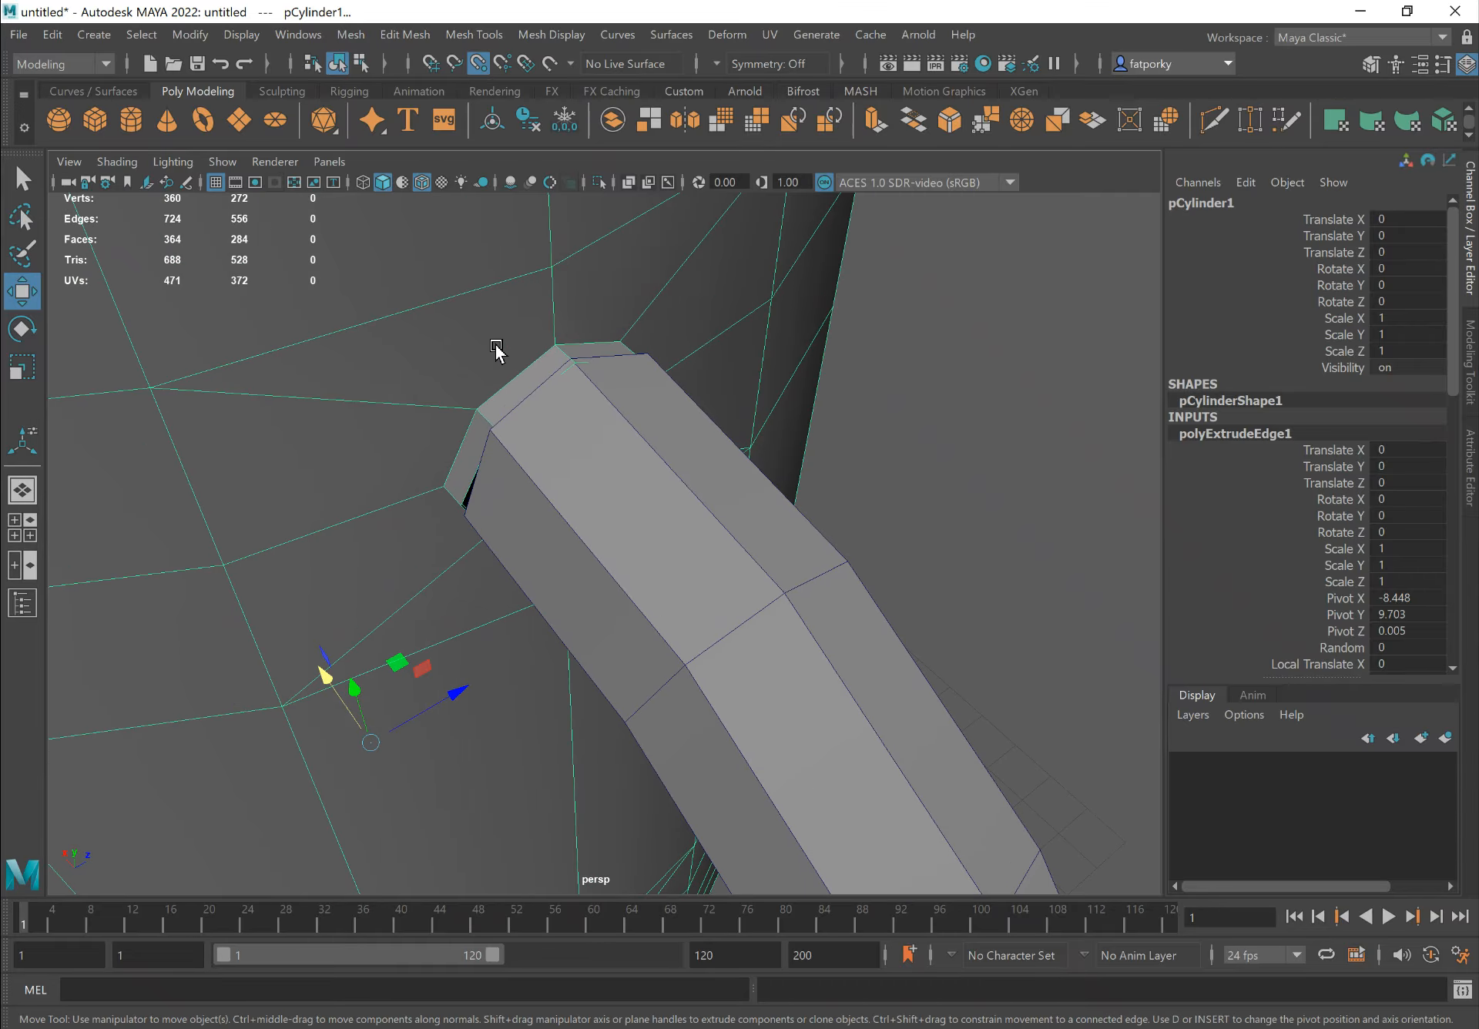
{"action": "right_click_drag", "start_coordinate": [524, 332], "coordinate": [428, 327]}
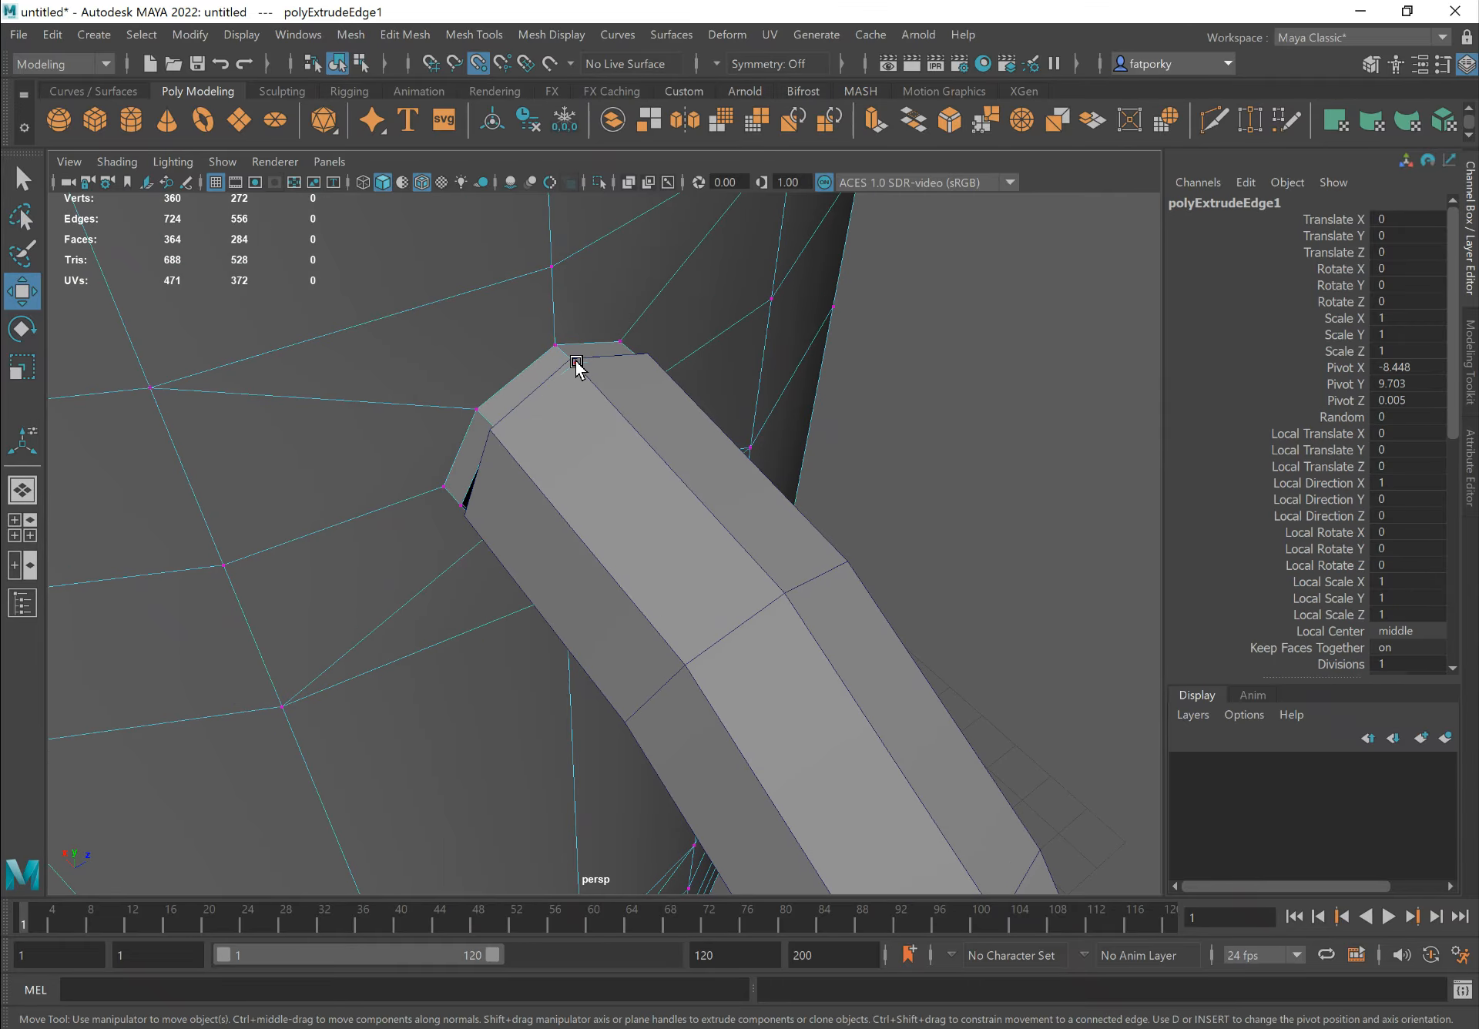
{"action": "left_click", "coordinate": [577, 362]}
{"action": "left_click_drag", "start_coordinate": [488, 419], "coordinate": [580, 423], "text": "alt"}
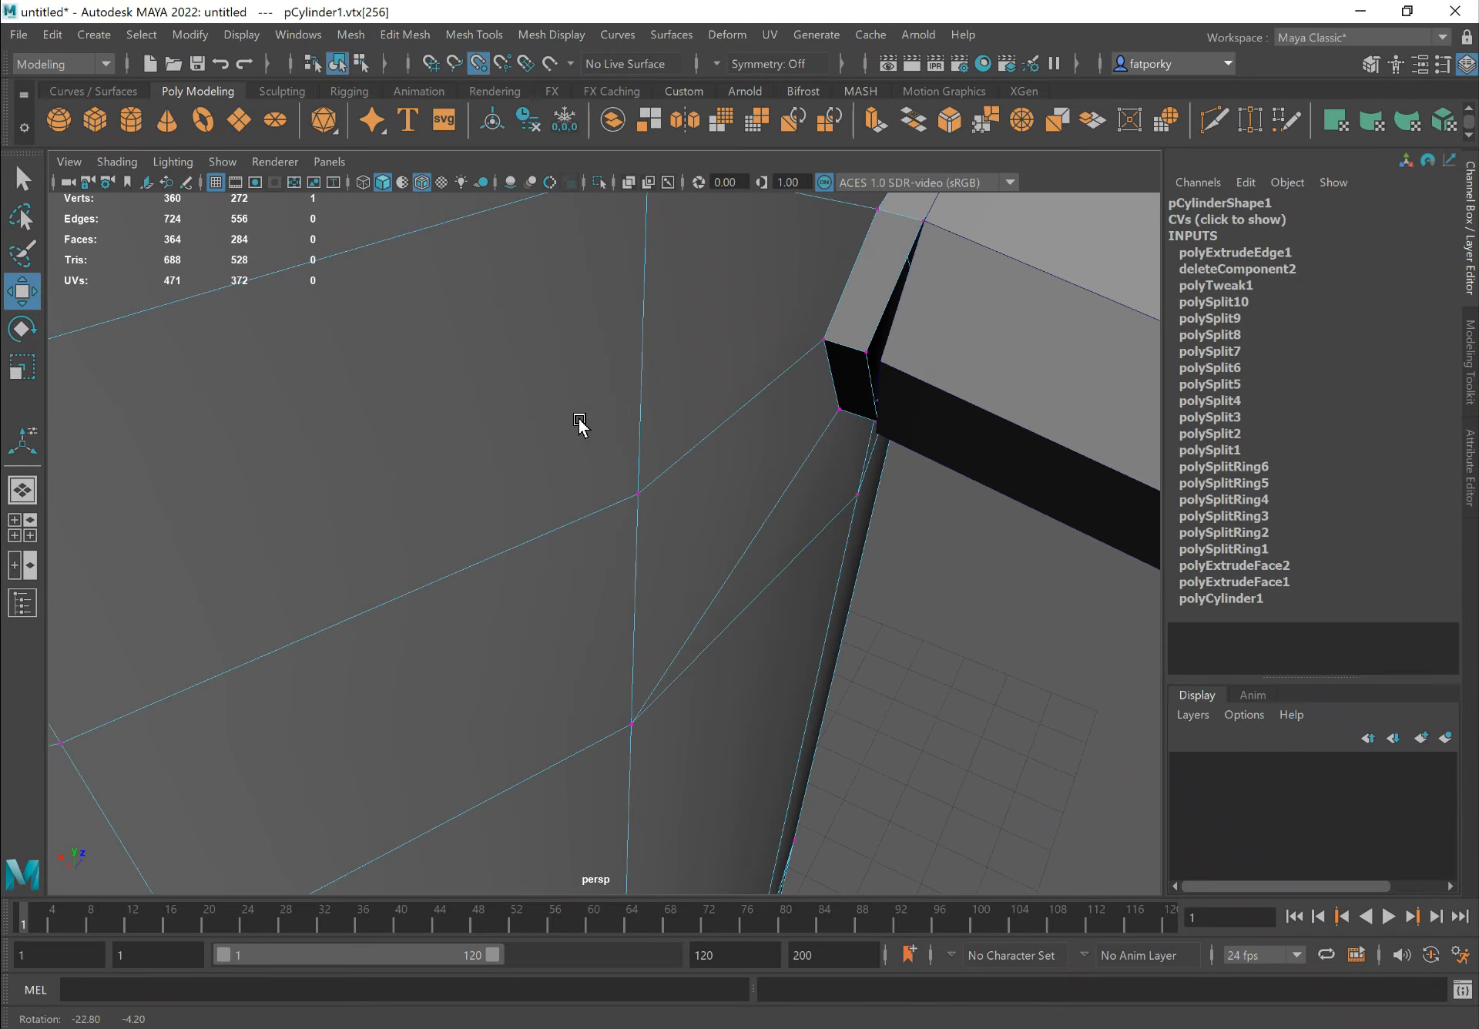
{"action": "scroll", "coordinate": [835, 412], "scroll_direction": "down", "scroll_amount": 3}
{"action": "mouse_move", "coordinate": [815, 355]}
{"action": "left_mouse_down", "text": "alt"}
{"action": "mouse_move", "coordinate": [870, 368]}
{"action": "mouse_move", "coordinate": [930, 354]}
{"action": "mouse_move", "coordinate": [891, 321]}
{"action": "mouse_move", "coordinate": [954, 353]}
{"action": "mouse_move", "coordinate": [821, 347]}
{"action": "left_mouse_up", "text": "alt"}
{"action": "right_click_drag", "start_coordinate": [568, 426], "coordinate": [752, 473], "text": "alt"}
{"action": "middle_click_drag", "start_coordinate": [753, 472], "coordinate": [581, 482], "text": "alt"}
{"action": "right_click_drag", "start_coordinate": [581, 482], "coordinate": [649, 499], "text": "alt"}
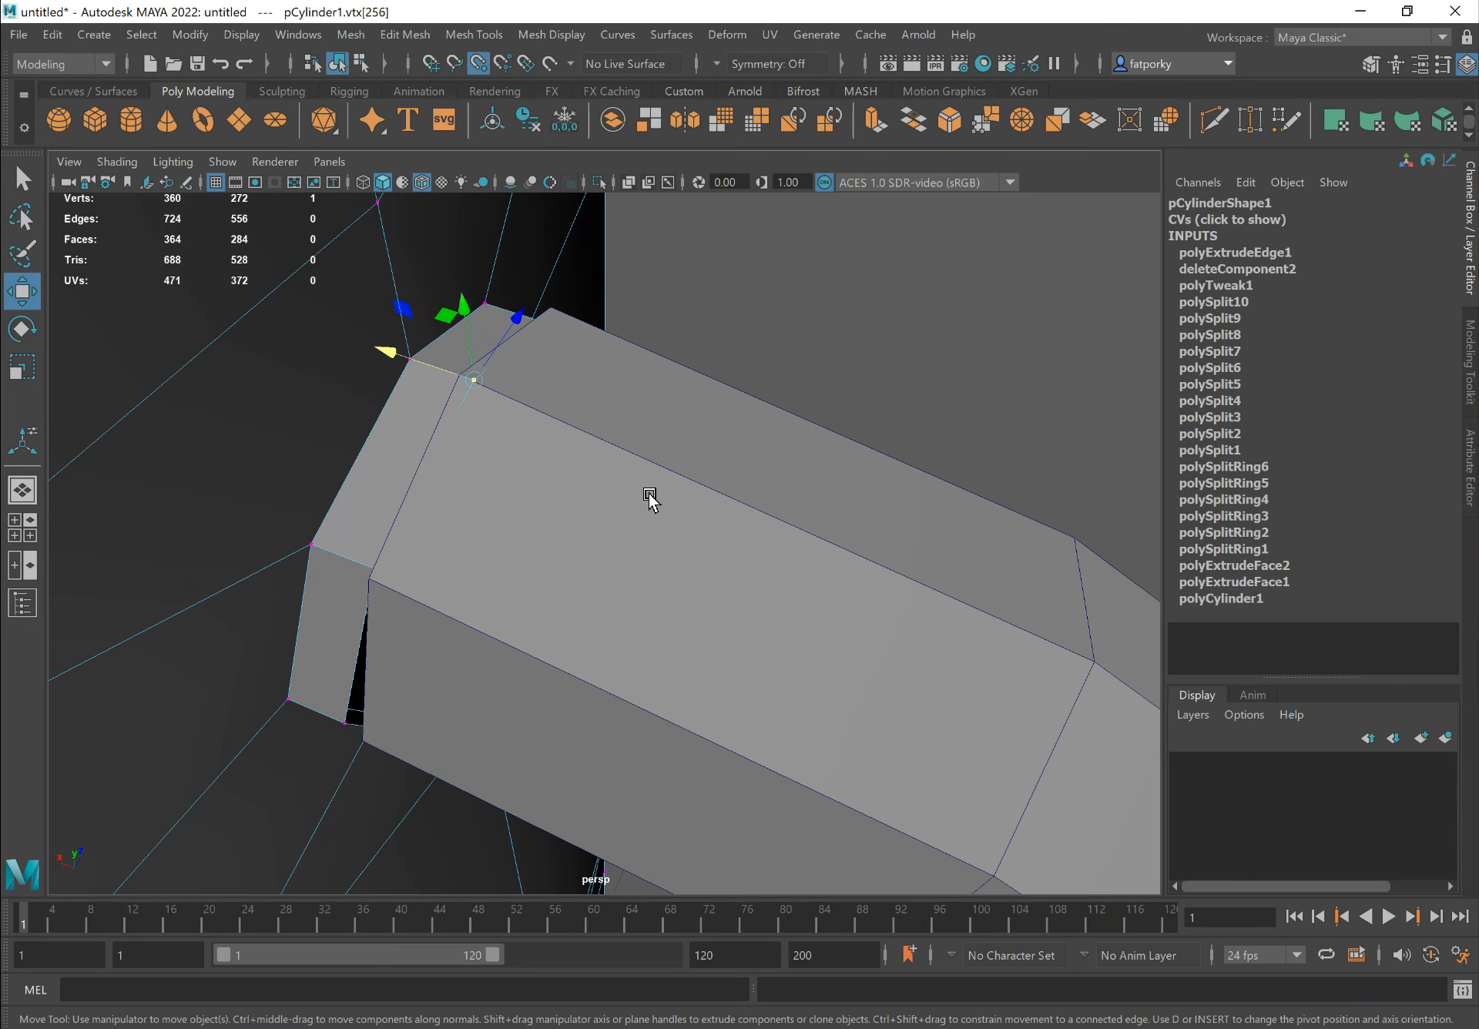
{"action": "left_click_drag", "start_coordinate": [483, 378], "coordinate": [457, 374]}
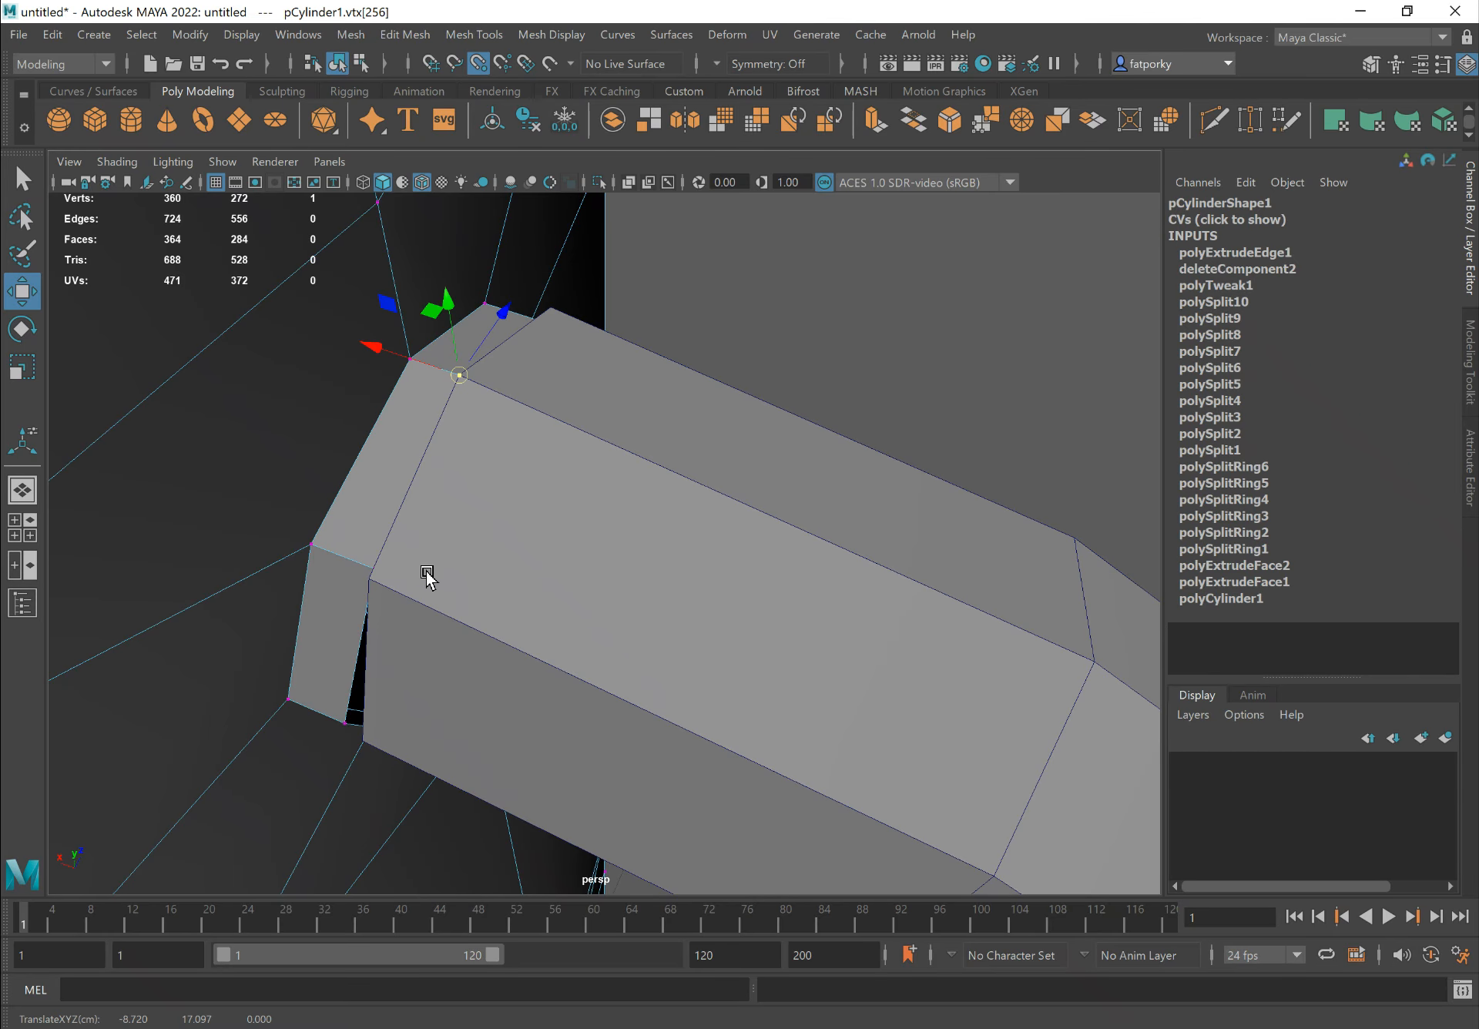
Snap the upper collar's next two outer vertices on the -Z side onto the matching handle corners
{"action": "left_click_drag", "start_coordinate": [428, 576], "coordinate": [583, 521], "text": "alt"}
{"action": "left_click", "coordinate": [570, 514]}
{"action": "left_click", "coordinate": [543, 694]}
{"action": "left_click_drag", "start_coordinate": [543, 696], "coordinate": [567, 717]}
Snap the upper collar's lower diagonal vertex on the -Z side onto the matching handle corner
{"action": "left_click_drag", "start_coordinate": [621, 623], "coordinate": [673, 526], "text": "alt"}
{"action": "left_click_drag", "start_coordinate": [715, 420], "coordinate": [712, 749], "text": "alt"}
{"action": "left_click_drag", "start_coordinate": [612, 582], "coordinate": [616, 554], "text": "alt"}
{"action": "key", "text": "f"}
{"action": "left_click_drag", "start_coordinate": [686, 308], "coordinate": [679, 400], "text": "alt"}
{"action": "right_click_drag", "start_coordinate": [713, 516], "coordinate": [692, 550], "text": "alt"}
{"action": "middle_click_drag", "start_coordinate": [692, 550], "coordinate": [668, 424], "text": "alt"}
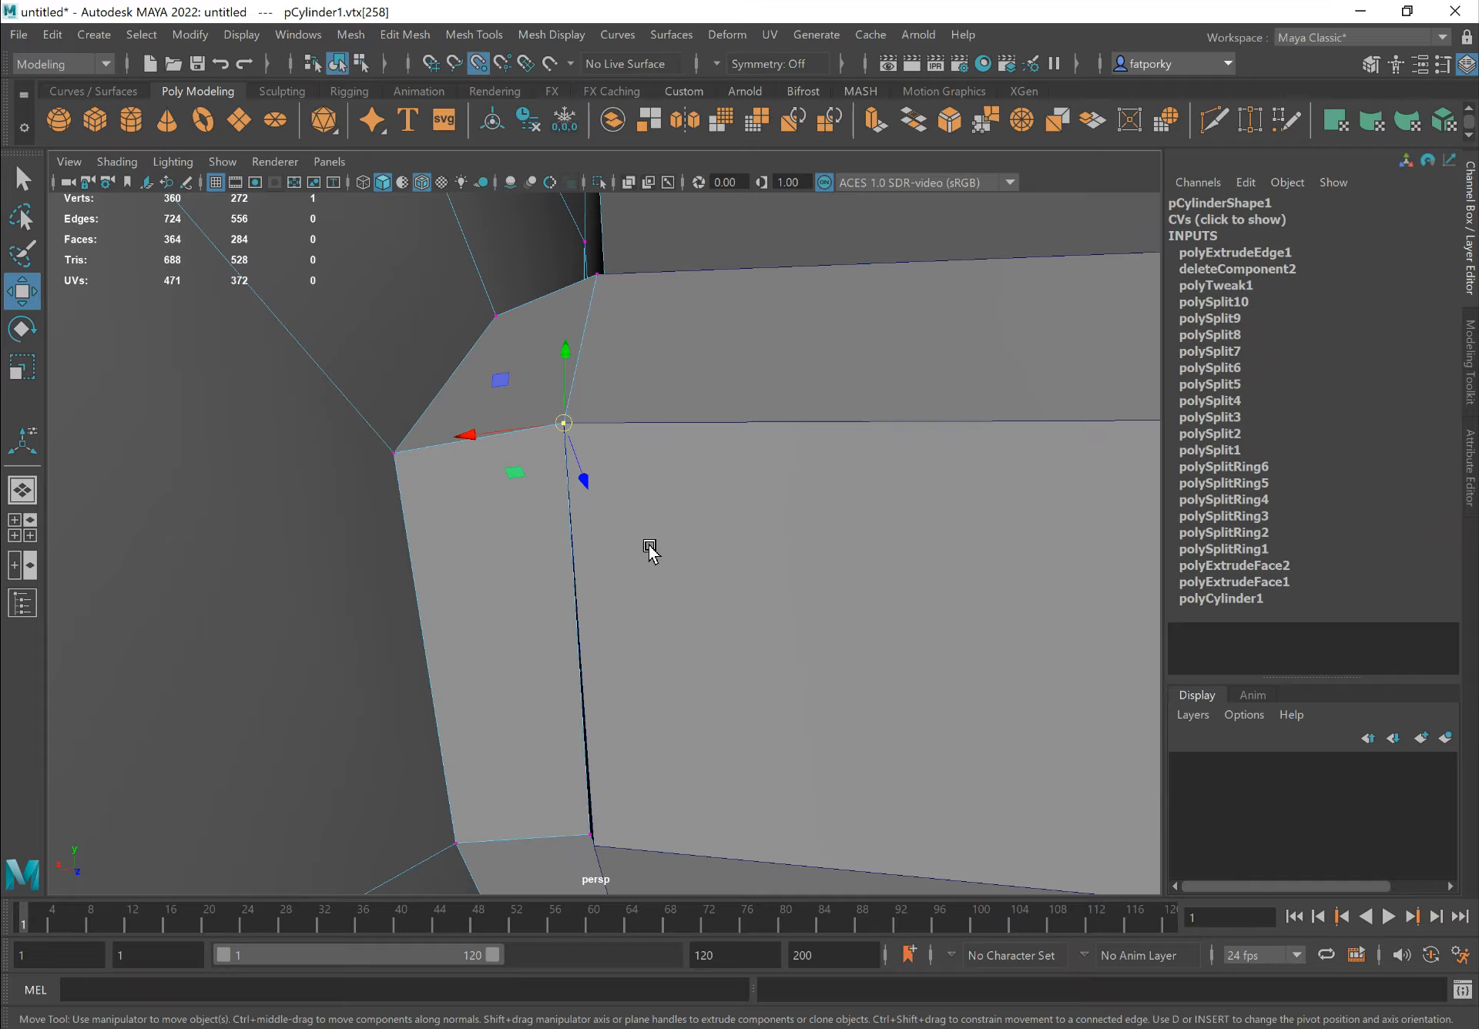
{"action": "left_click", "coordinate": [592, 840]}
{"action": "middle_click_drag", "start_coordinate": [670, 749], "coordinate": [692, 636], "text": "alt"}
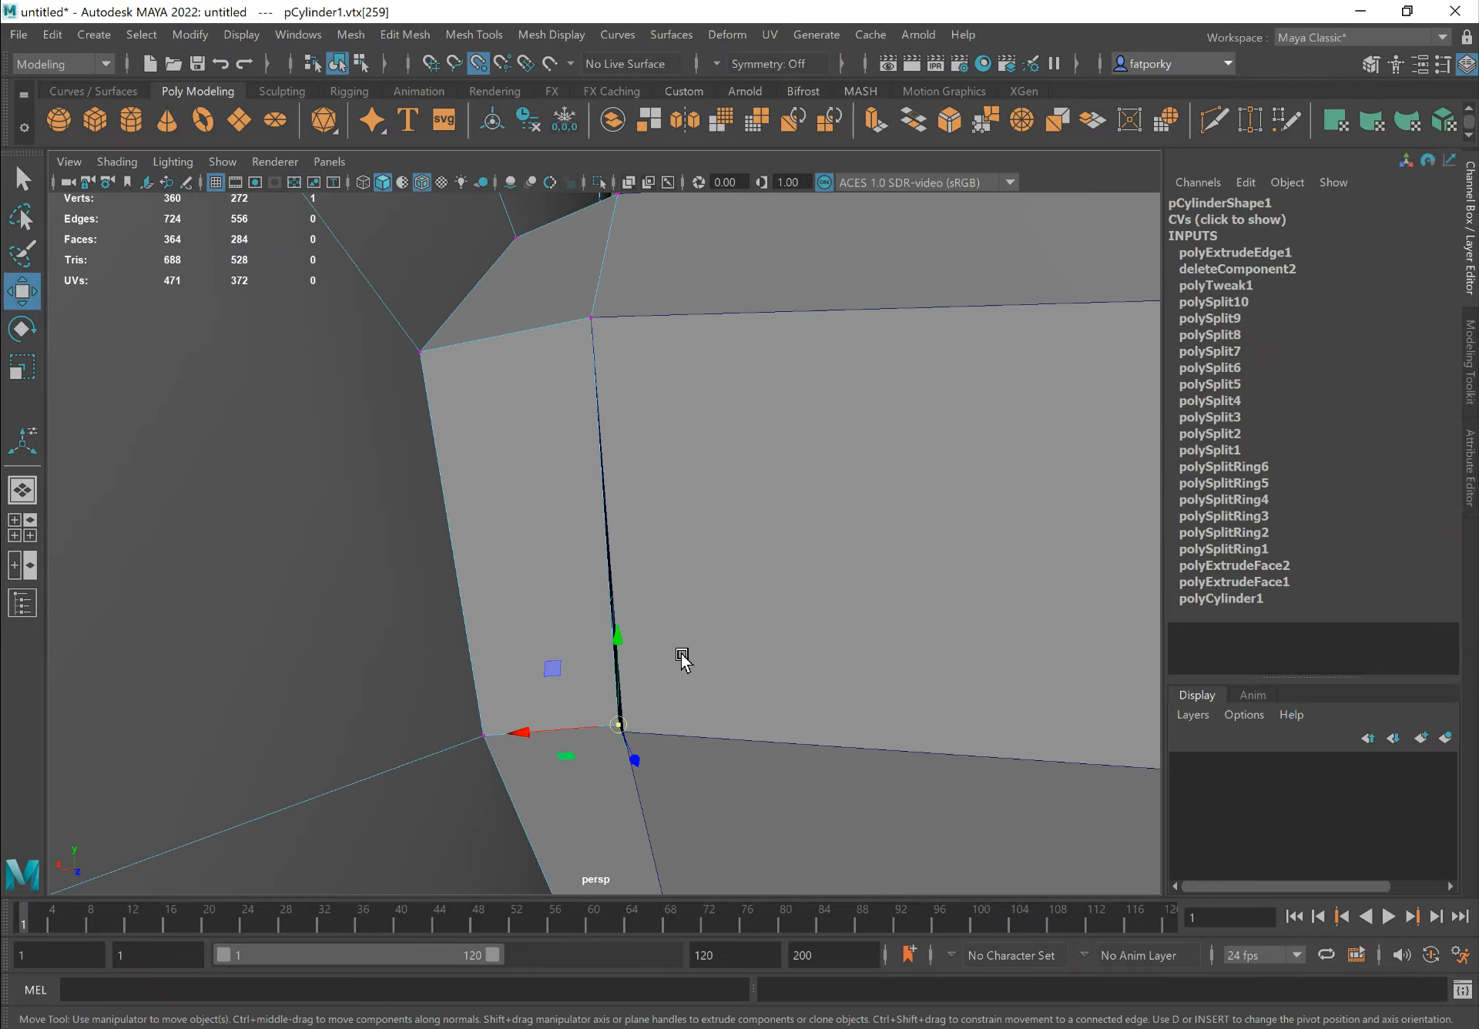
{"action": "left_click_drag", "start_coordinate": [615, 724], "coordinate": [626, 741]}
{"action": "left_click_drag", "start_coordinate": [790, 706], "coordinate": [760, 620], "text": "alt"}
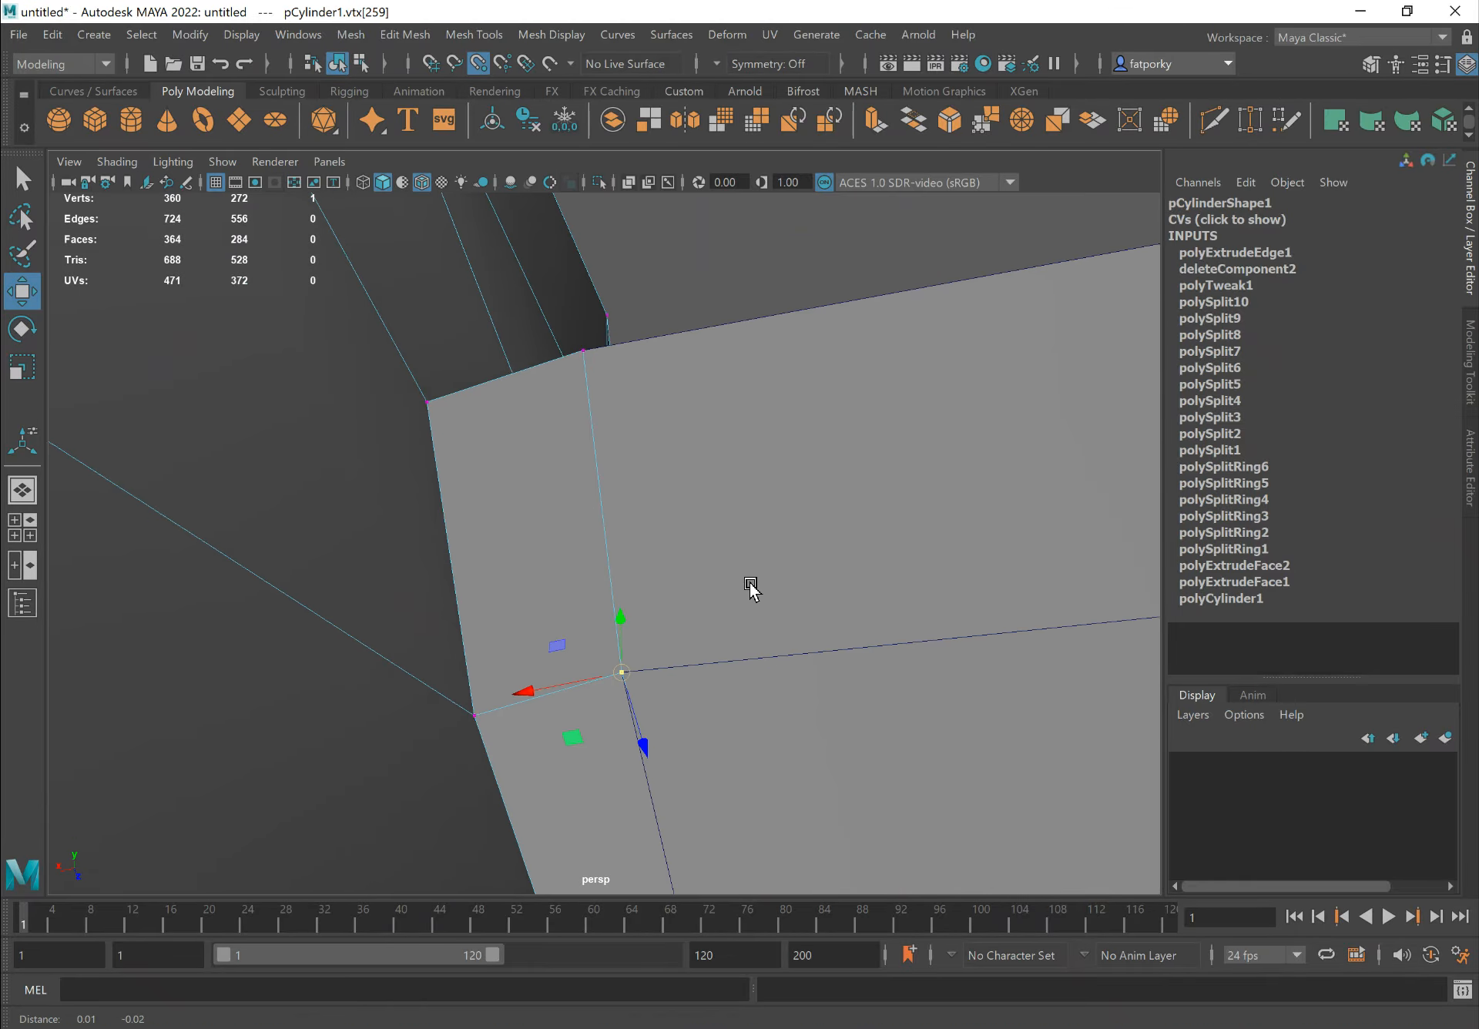
Snap the upper collar's bottom vertex and the lower diagonal vertex on the +Z side onto their handle corners
{"action": "middle_click_drag", "start_coordinate": [760, 621], "coordinate": [632, 463], "text": "alt"}
{"action": "left_click_drag", "start_coordinate": [775, 707], "coordinate": [550, 639], "text": "alt"}
{"action": "left_click_drag", "start_coordinate": [591, 630], "coordinate": [745, 709], "text": "alt"}
{"action": "left_click", "coordinate": [747, 724]}
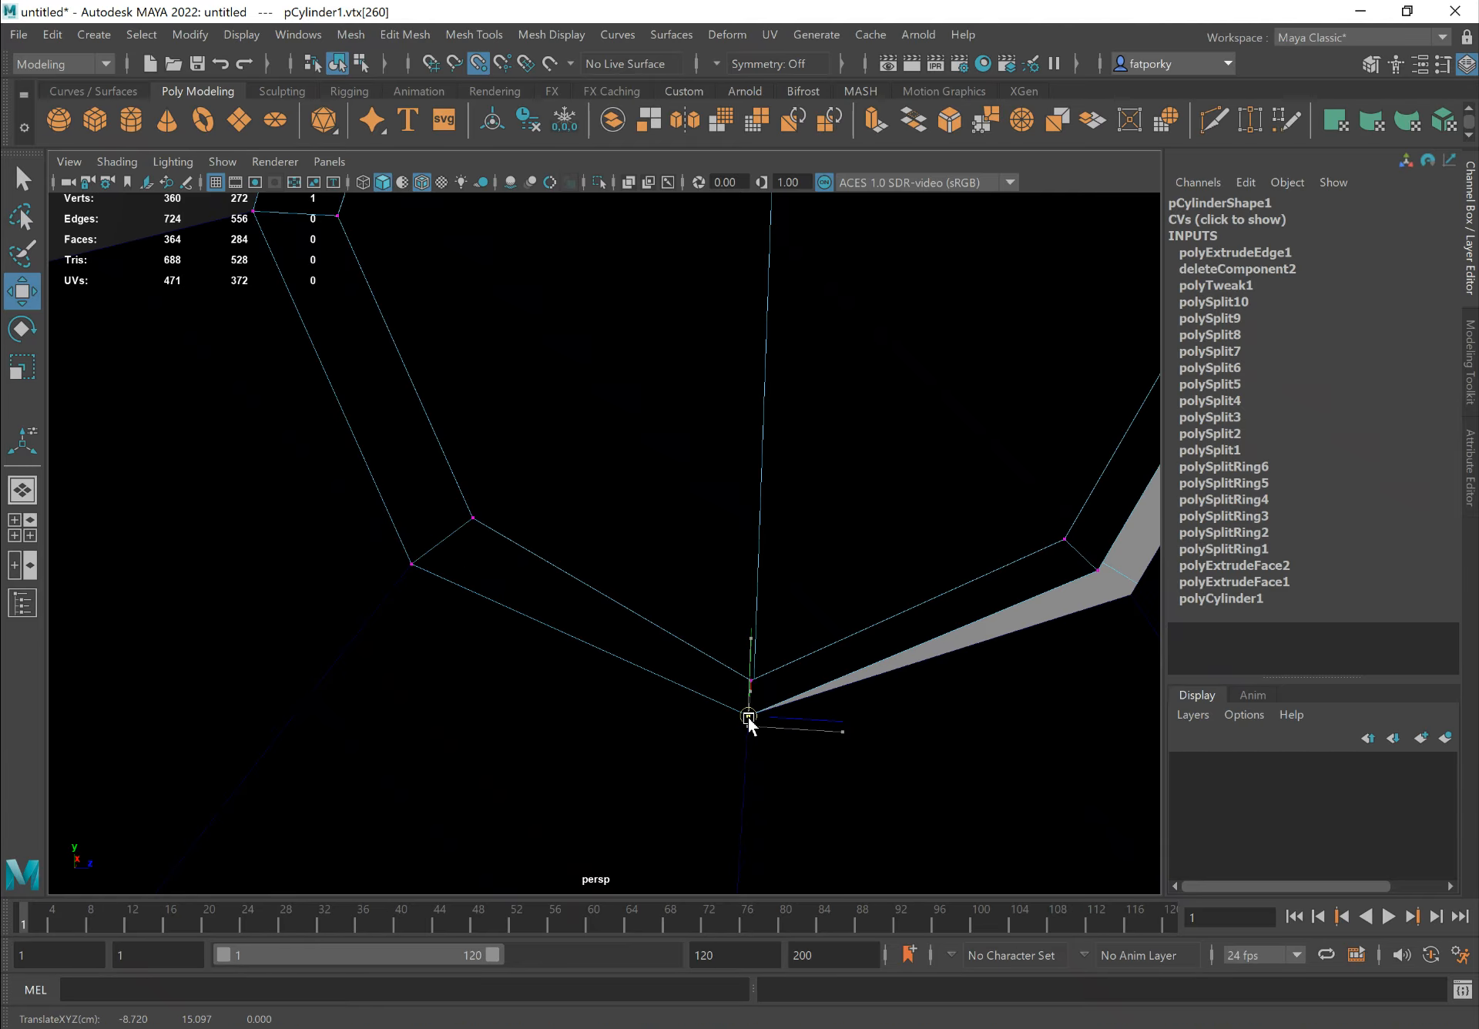
{"action": "left_click", "coordinate": [1095, 570]}
{"action": "left_click_drag", "start_coordinate": [1098, 573], "coordinate": [1126, 594]}
{"action": "middle_click_drag", "start_coordinate": [1043, 528], "coordinate": [973, 557], "text": "alt"}
{"action": "middle_click_drag", "start_coordinate": [864, 582], "coordinate": [793, 600], "text": "alt"}
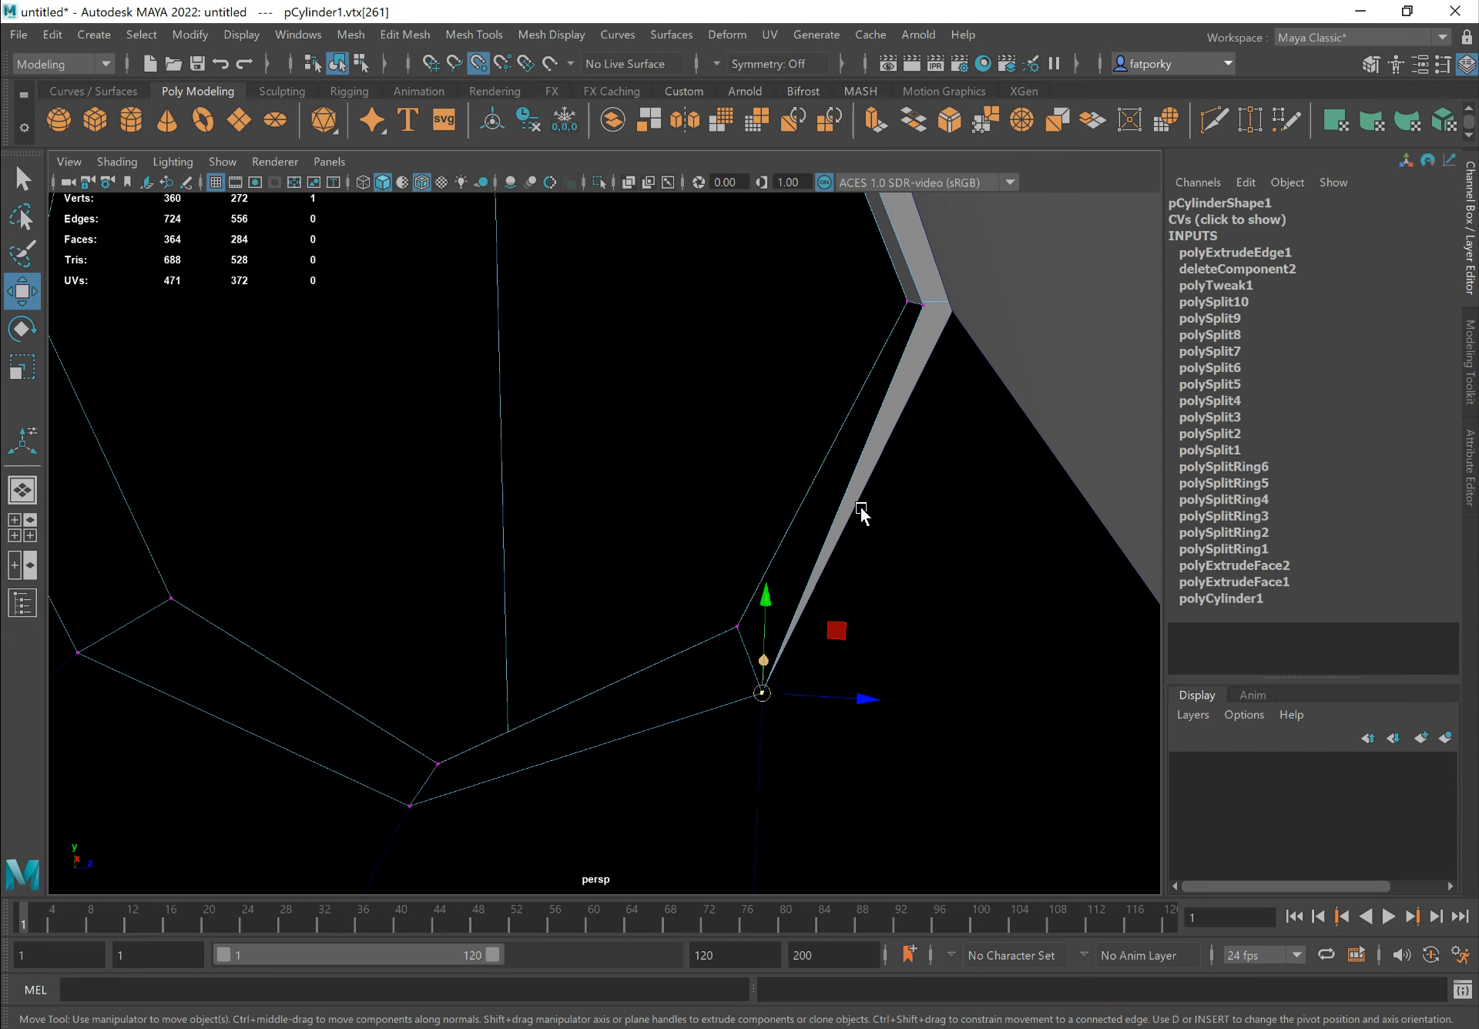
Snap the upper collar's two remaining outer vertices on the +Z side onto the matching handle corners
{"action": "left_click_drag", "start_coordinate": [888, 400], "coordinate": [939, 402], "text": "alt"}
{"action": "left_click", "coordinate": [842, 297]}
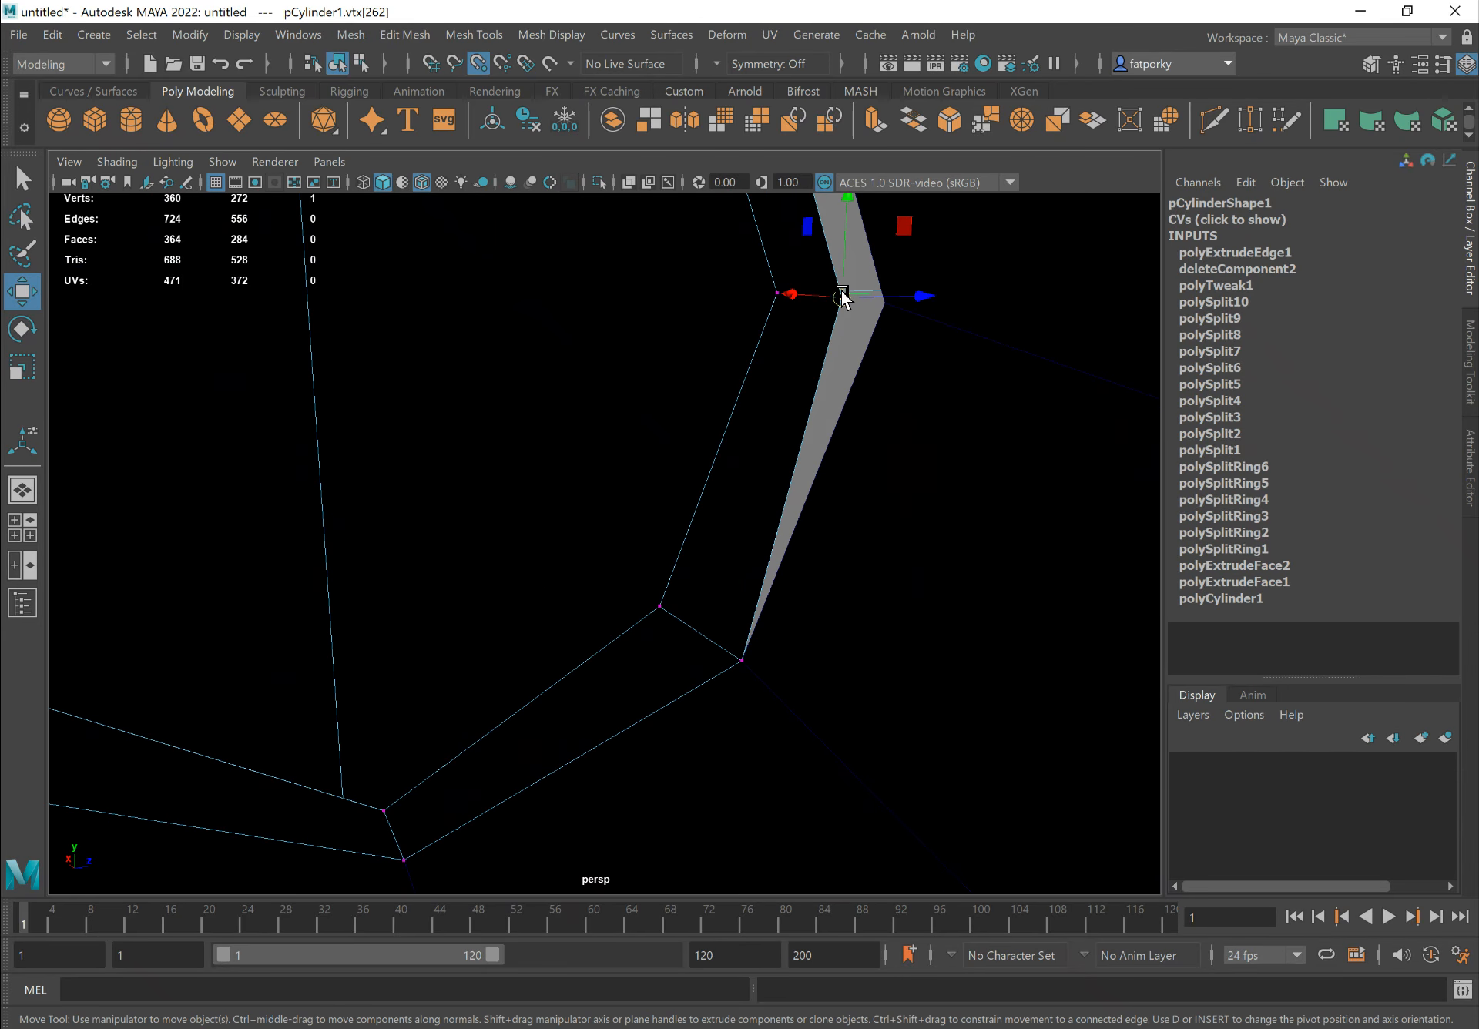
{"action": "left_click_drag", "start_coordinate": [842, 297], "coordinate": [862, 300]}
{"action": "left_click_drag", "start_coordinate": [741, 248], "coordinate": [597, 331], "text": "alt"}
{"action": "left_click", "coordinate": [751, 356]}
{"action": "left_click_drag", "start_coordinate": [412, 471], "coordinate": [479, 555], "text": "alt"}
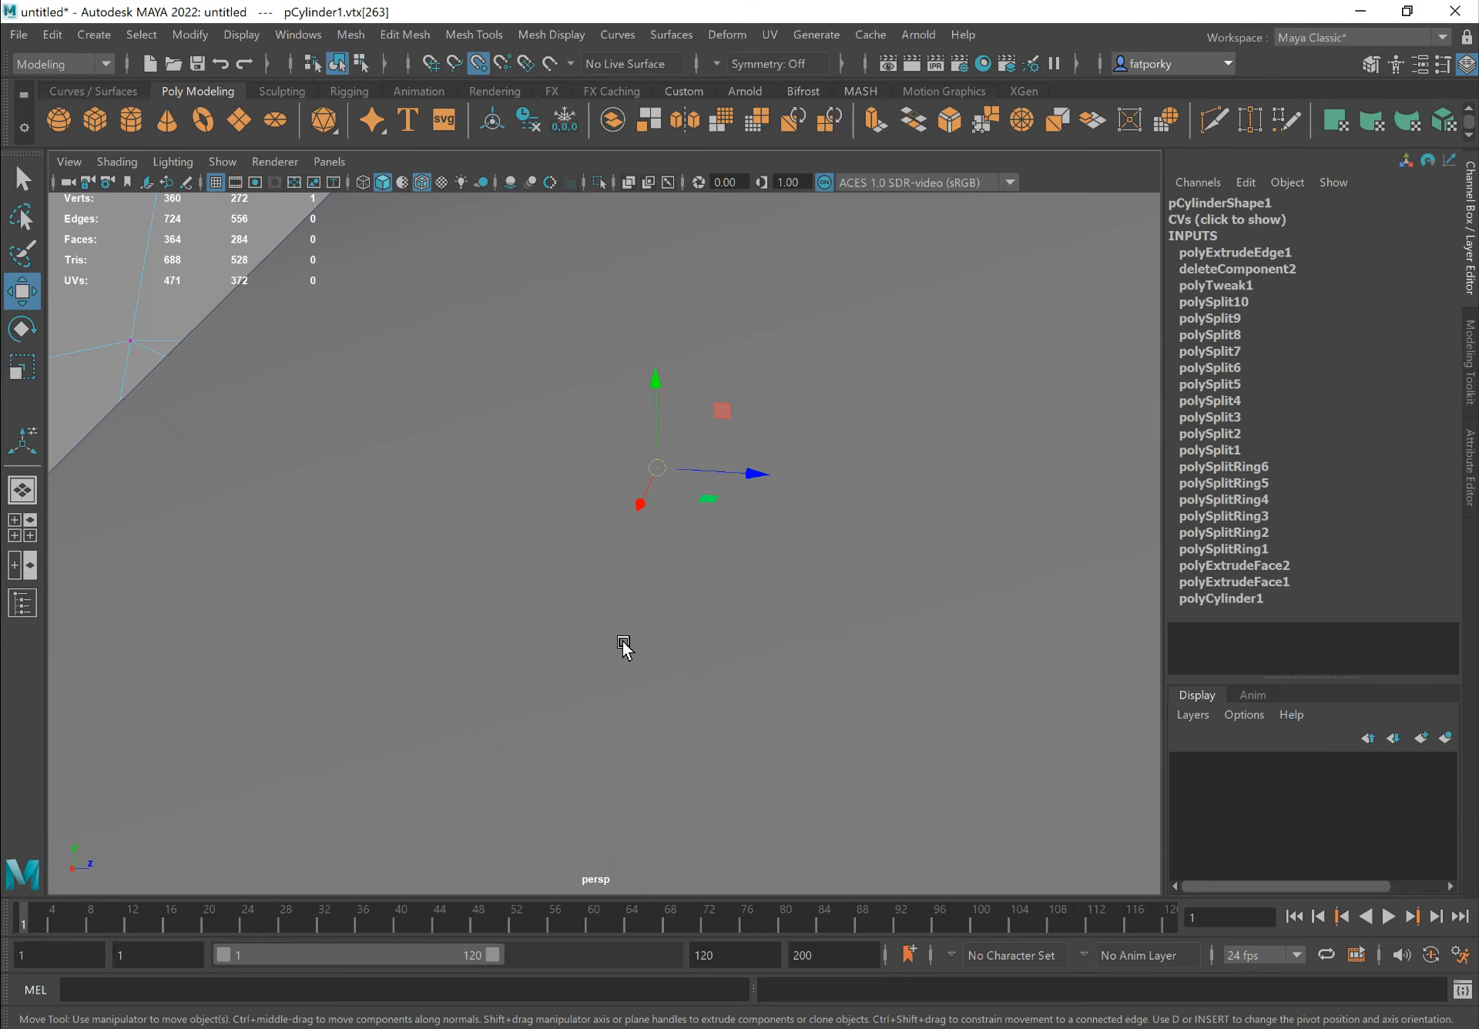
Select the cup vertices around the handle's lower end and frame them in the view
{"action": "right_click_drag", "start_coordinate": [623, 643], "coordinate": [367, 604], "text": "alt"}
{"action": "left_click_drag", "start_coordinate": [367, 603], "coordinate": [454, 639], "text": "alt"}
{"action": "middle_click_drag", "start_coordinate": [542, 646], "coordinate": [484, 405], "text": "alt"}
{"action": "left_click_drag", "start_coordinate": [692, 816], "coordinate": [426, 561]}
{"action": "left_click_drag", "start_coordinate": [614, 768], "coordinate": [488, 657]}
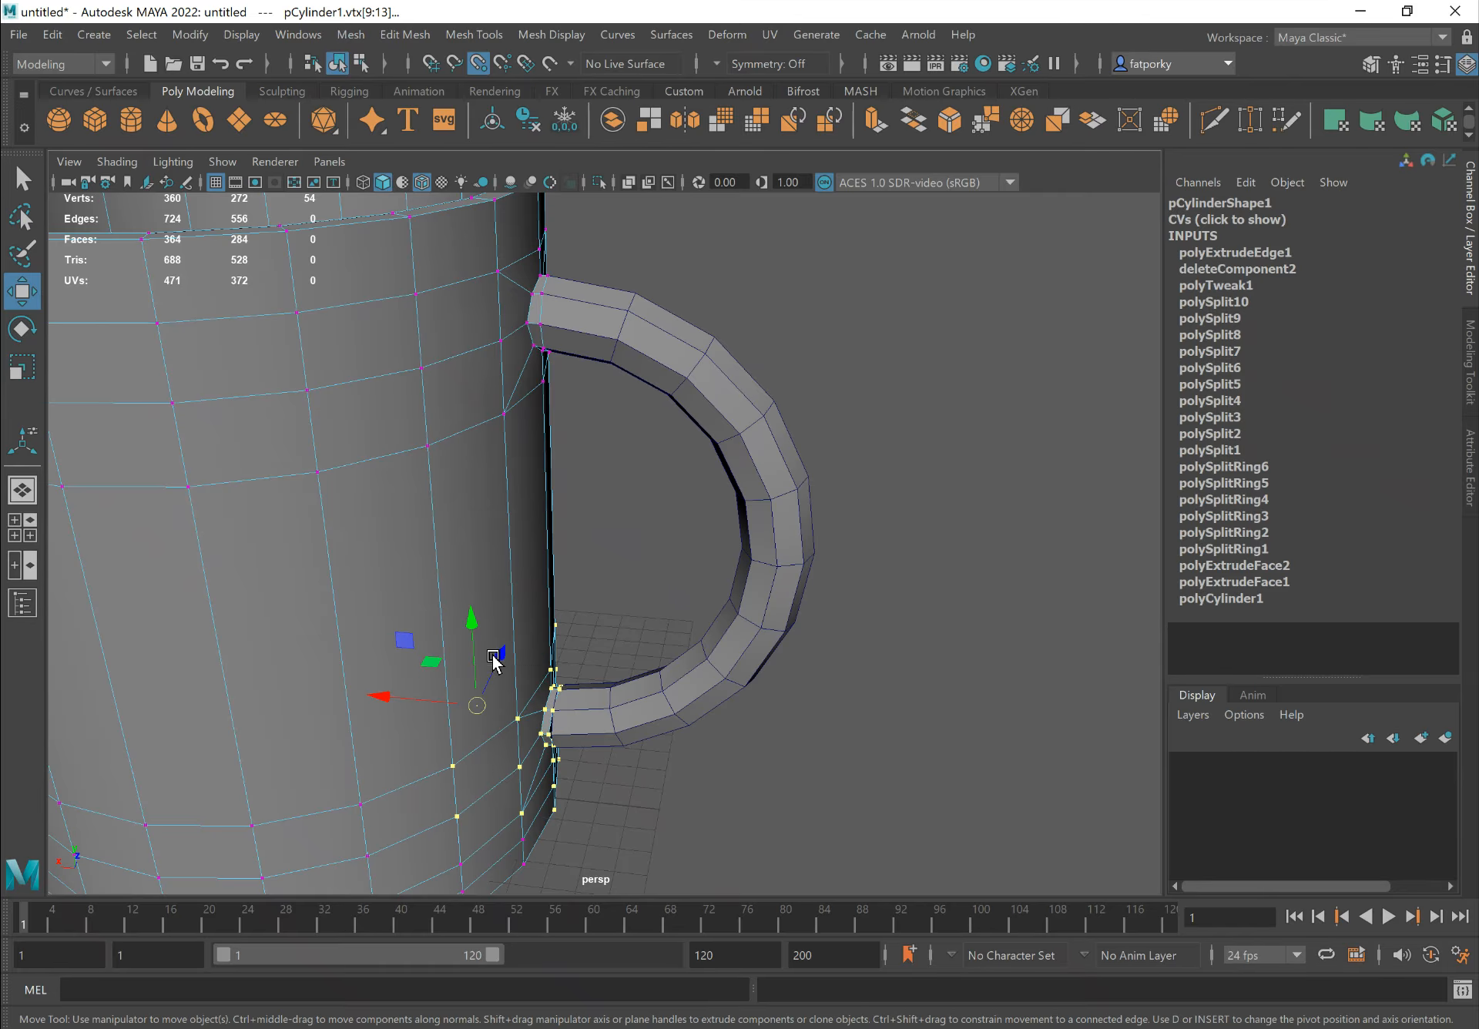
{"action": "key", "text": "f"}
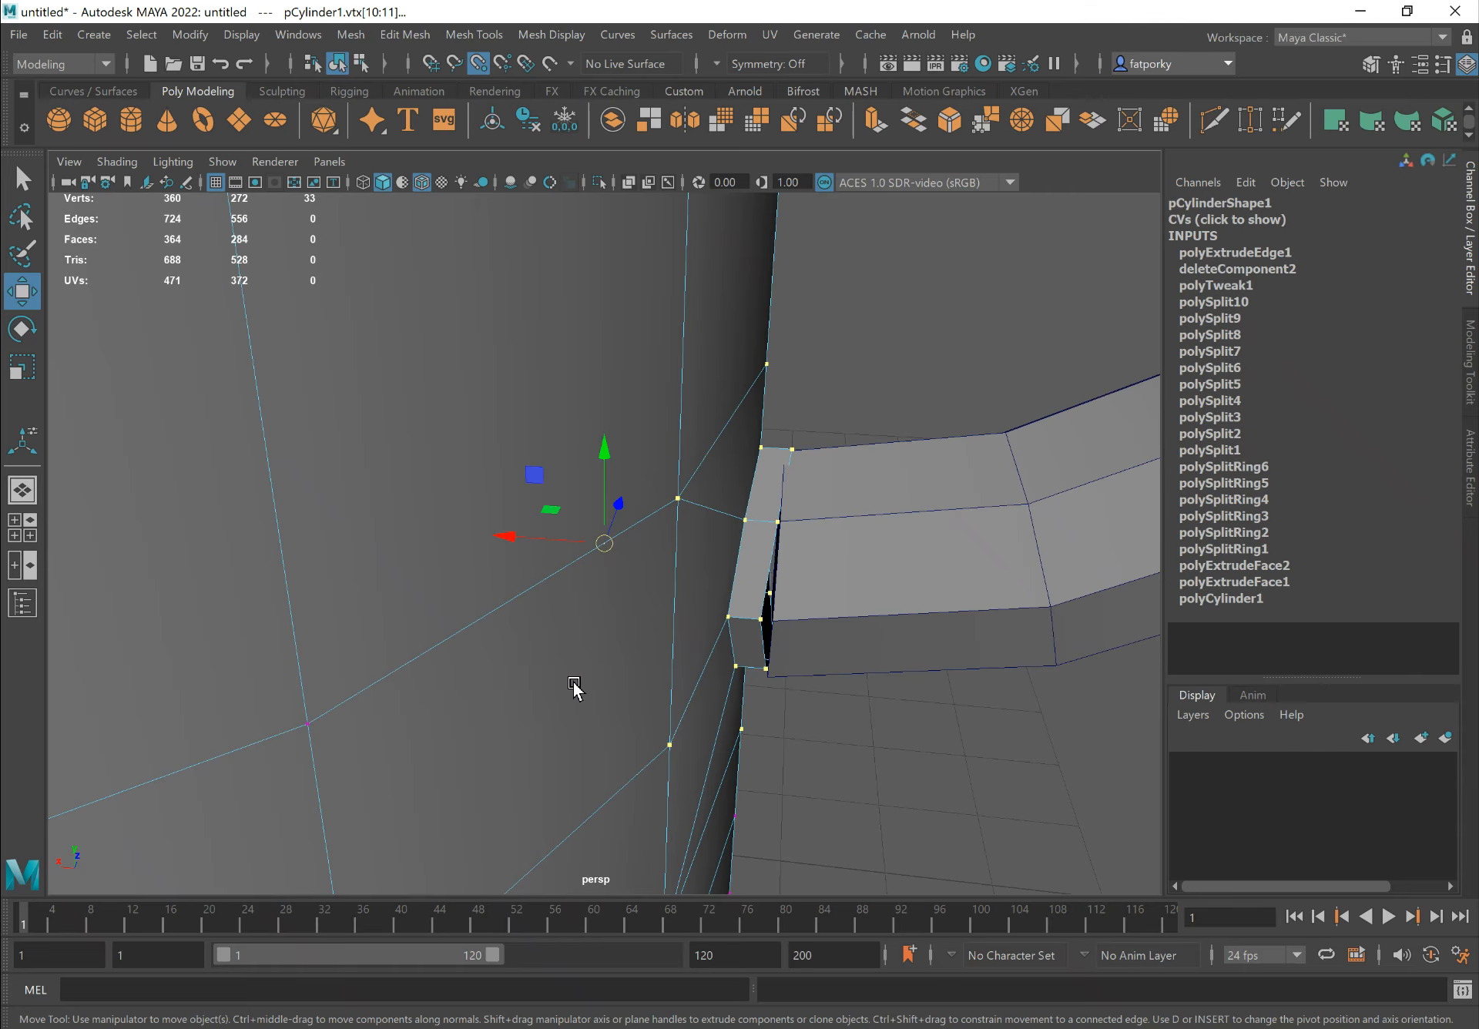
Snap the lower collar's middle outer vertex on the -Z side onto the matching handle corner
{"action": "left_click_drag", "start_coordinate": [769, 647], "coordinate": [722, 623], "text": "alt"}
{"action": "right_click_drag", "start_coordinate": [485, 543], "coordinate": [655, 570], "text": "alt"}
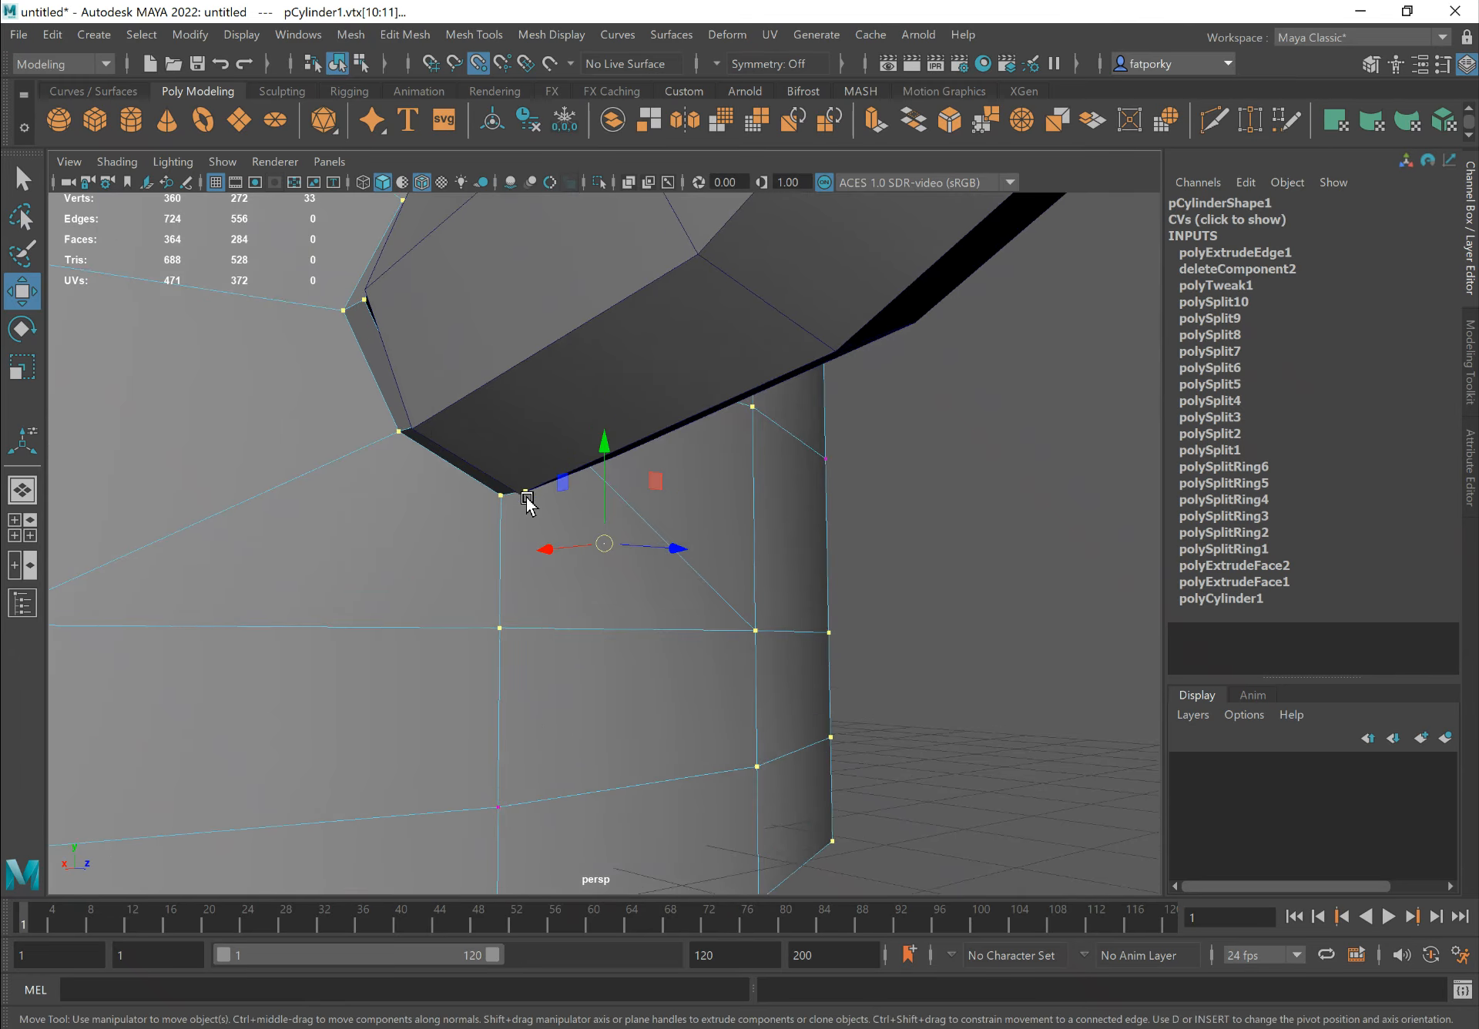
{"action": "middle_click_drag", "start_coordinate": [524, 501], "coordinate": [602, 647], "text": "alt"}
{"action": "left_click_drag", "start_coordinate": [601, 649], "coordinate": [715, 496], "text": "alt"}
{"action": "key", "text": "q"}
{"action": "left_click", "coordinate": [697, 505]}
{"action": "key", "text": "w"}
{"action": "left_click_drag", "start_coordinate": [748, 704], "coordinate": [753, 613], "text": "alt"}
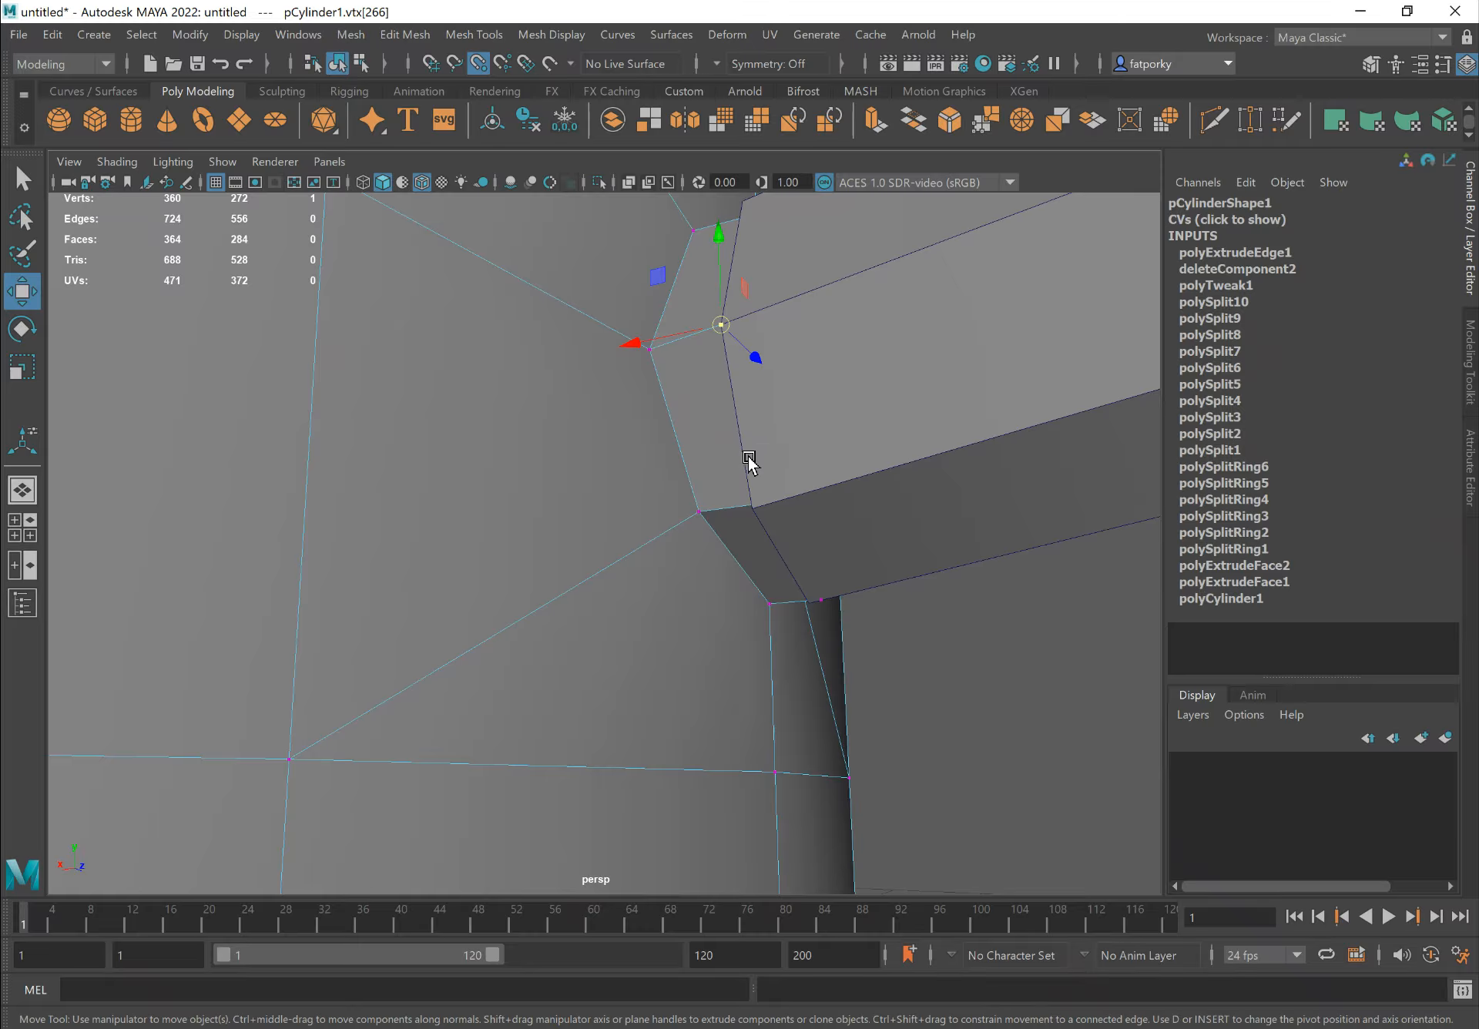
Snap the lower collar's upper diagonal vertex on the -Z side and its topmost vertex onto their handle corners
{"action": "left_click_drag", "start_coordinate": [749, 459], "coordinate": [746, 558], "text": "alt"}
{"action": "middle_click_drag", "start_coordinate": [746, 558], "coordinate": [761, 585], "text": "alt"}
{"action": "left_click_drag", "start_coordinate": [761, 588], "coordinate": [726, 593], "text": "alt"}
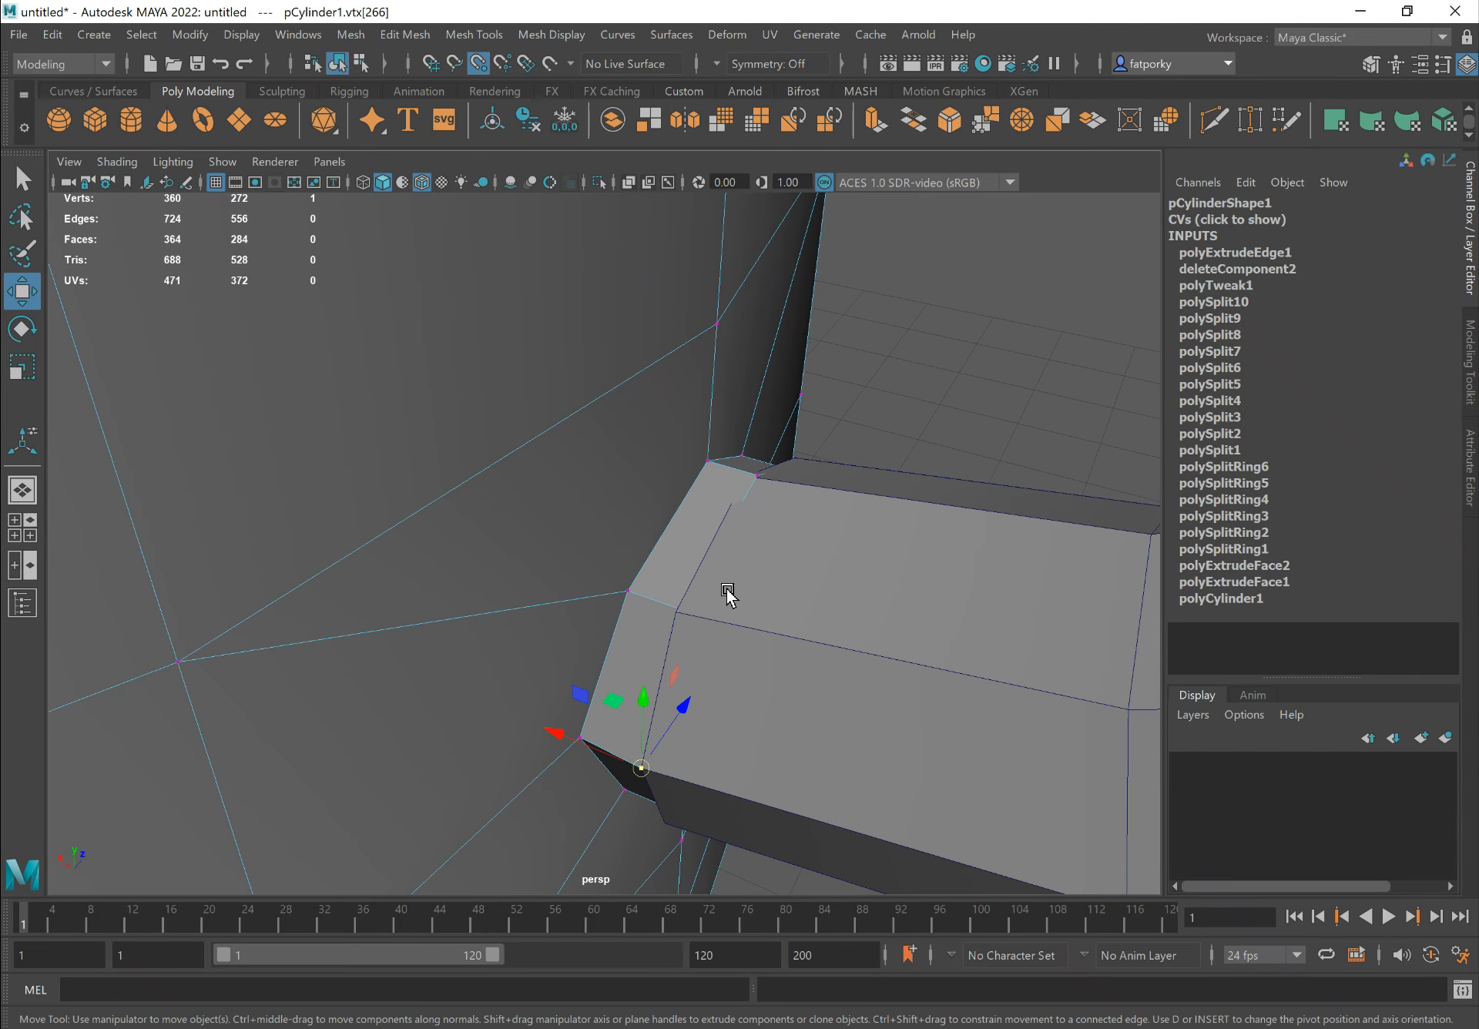
{"action": "left_click", "coordinate": [677, 611]}
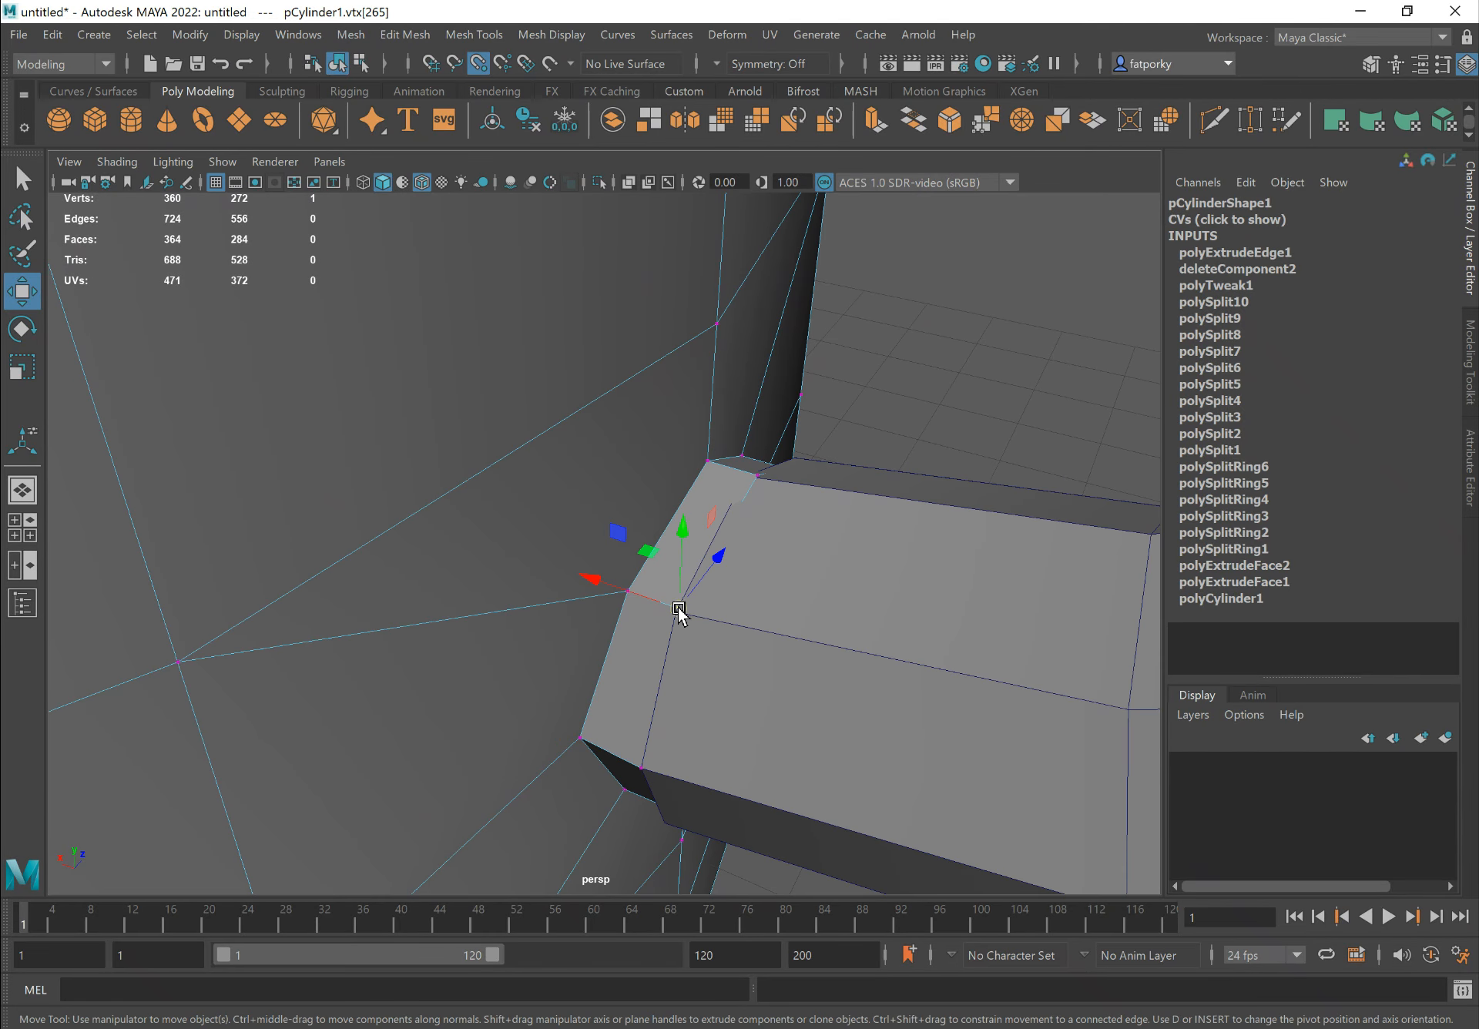
{"action": "left_click", "coordinate": [758, 479]}
{"action": "left_click", "coordinate": [759, 484]}
{"action": "left_click_drag", "start_coordinate": [806, 544], "coordinate": [723, 551], "text": "alt"}
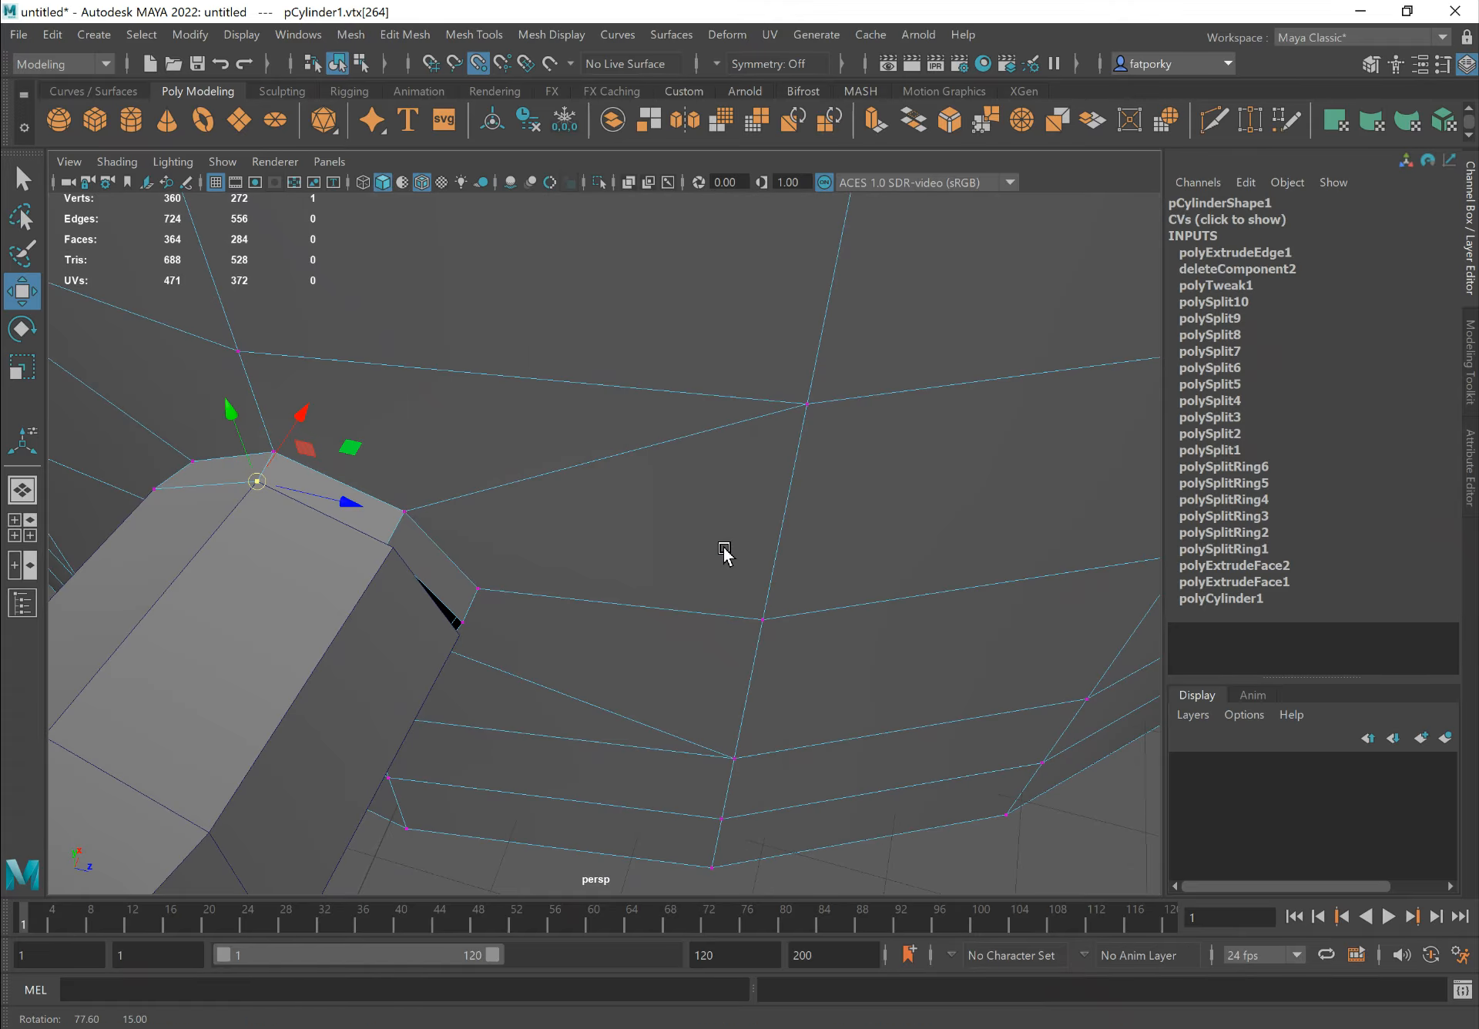
Snap the lower collar's outer vertices on the +Z side onto the matching handle corners
{"action": "left_click", "coordinate": [386, 543]}
{"action": "left_click_drag", "start_coordinate": [386, 545], "coordinate": [366, 480], "text": "alt"}
{"action": "left_click", "coordinate": [396, 491]}
{"action": "left_click", "coordinate": [373, 485]}
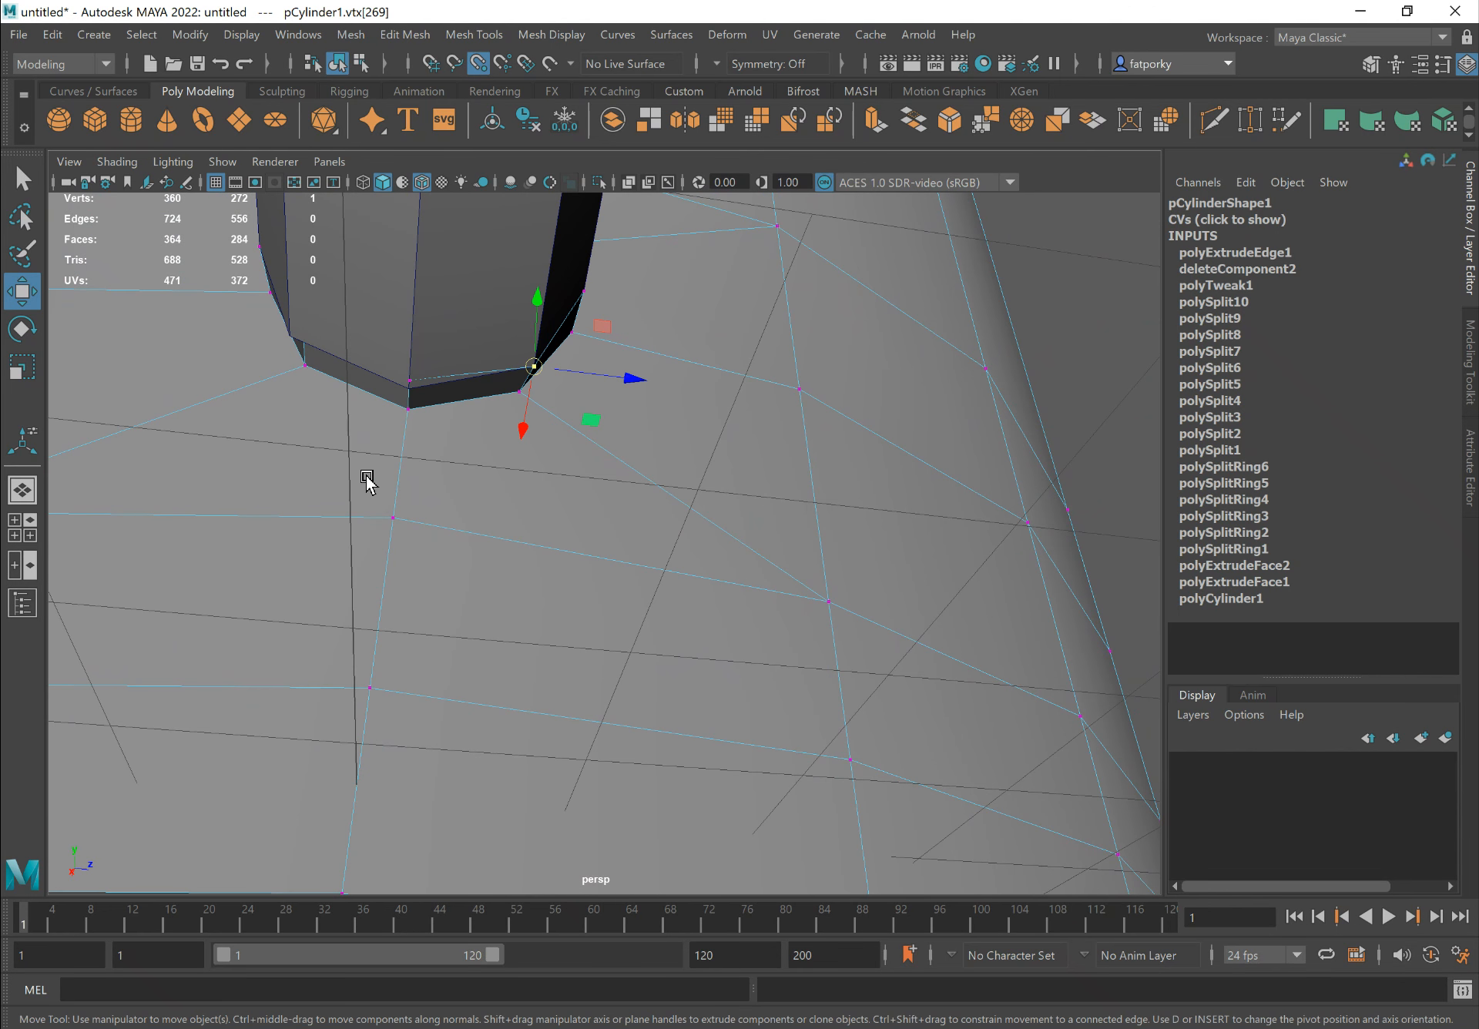
Snap the lower collar's bottom vertex and the lower diagonal vertex on the -Z side onto their handle corners
{"action": "left_click", "coordinate": [409, 383]}
{"action": "left_click_drag", "start_coordinate": [347, 367], "coordinate": [400, 389], "text": "alt"}
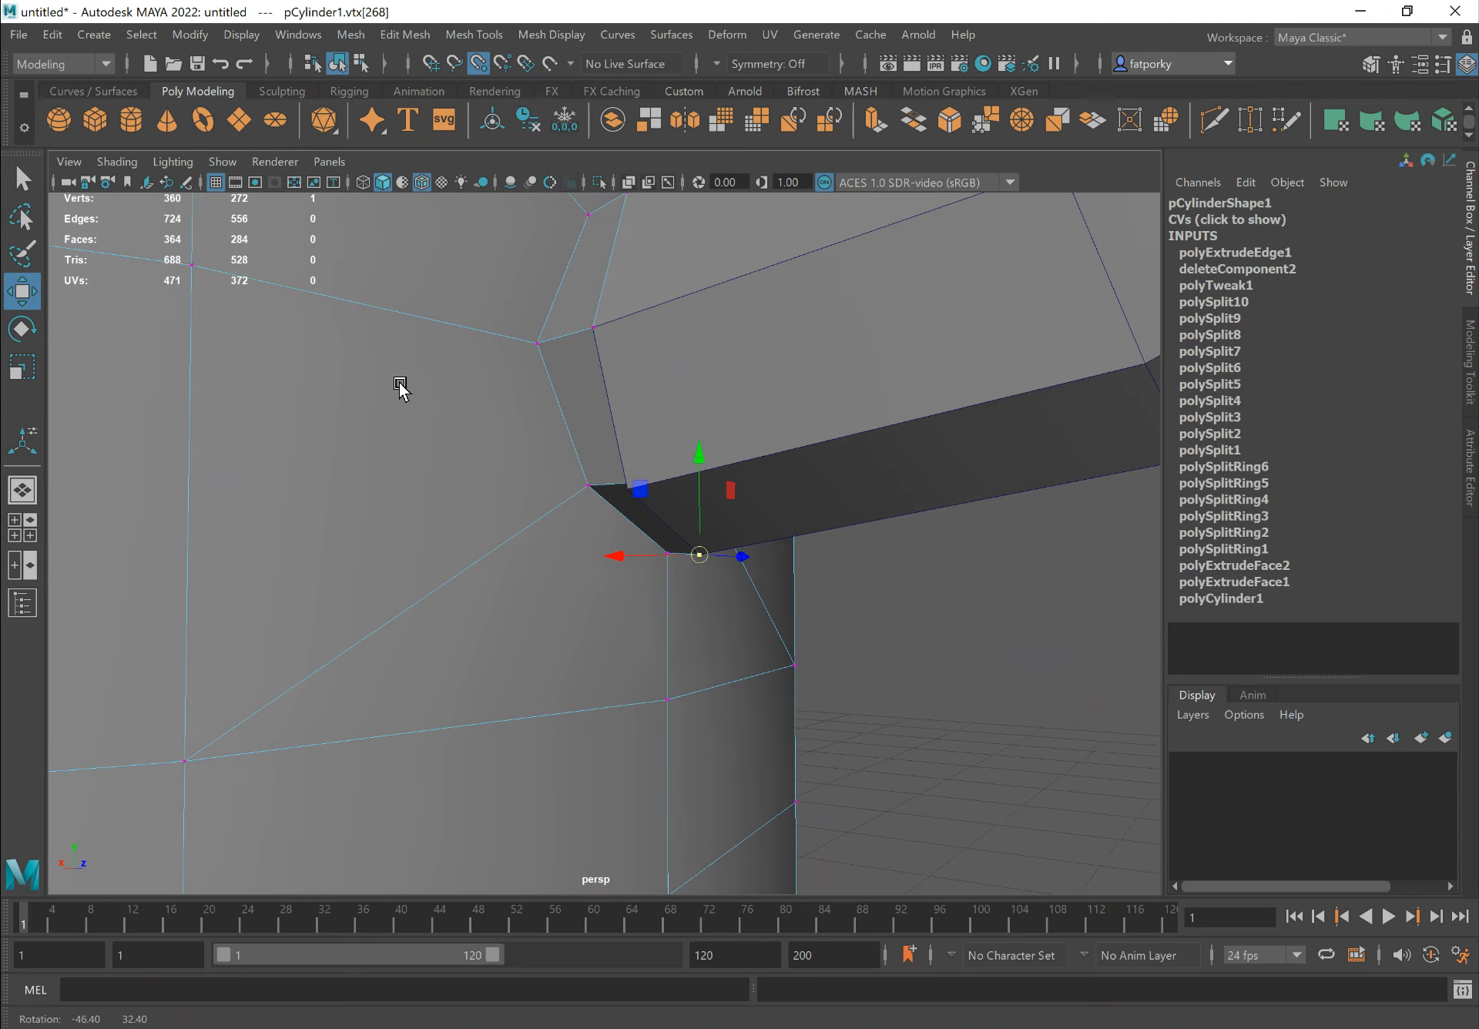
{"action": "key", "text": "q"}
{"action": "left_click", "coordinate": [628, 482]}
{"action": "key", "text": "w"}
{"action": "left_click_drag", "start_coordinate": [633, 487], "coordinate": [639, 493]}
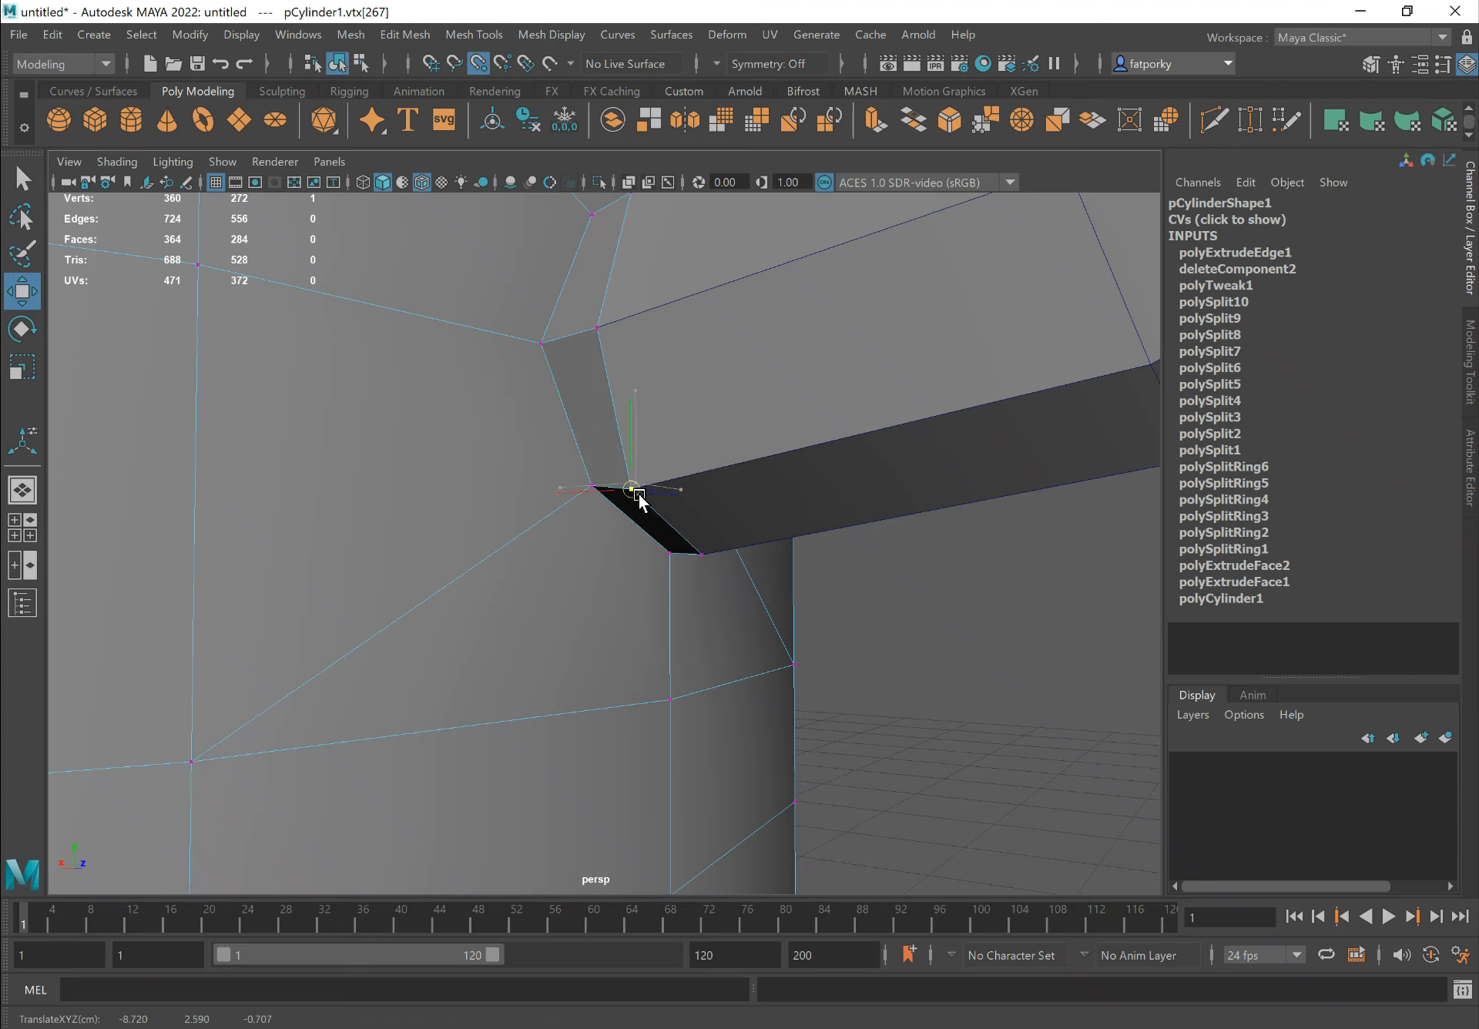
Leave vertex editing on the cup, return to object mode and clear the selection
{"action": "left_click", "coordinate": [594, 332]}
{"action": "left_click_drag", "start_coordinate": [595, 331], "coordinate": [762, 358], "text": "alt"}
{"action": "left_click_drag", "start_coordinate": [911, 432], "coordinate": [825, 483], "text": "alt"}
{"action": "key", "text": "q"}
{"action": "right_click_drag", "start_coordinate": [833, 456], "coordinate": [878, 501]}
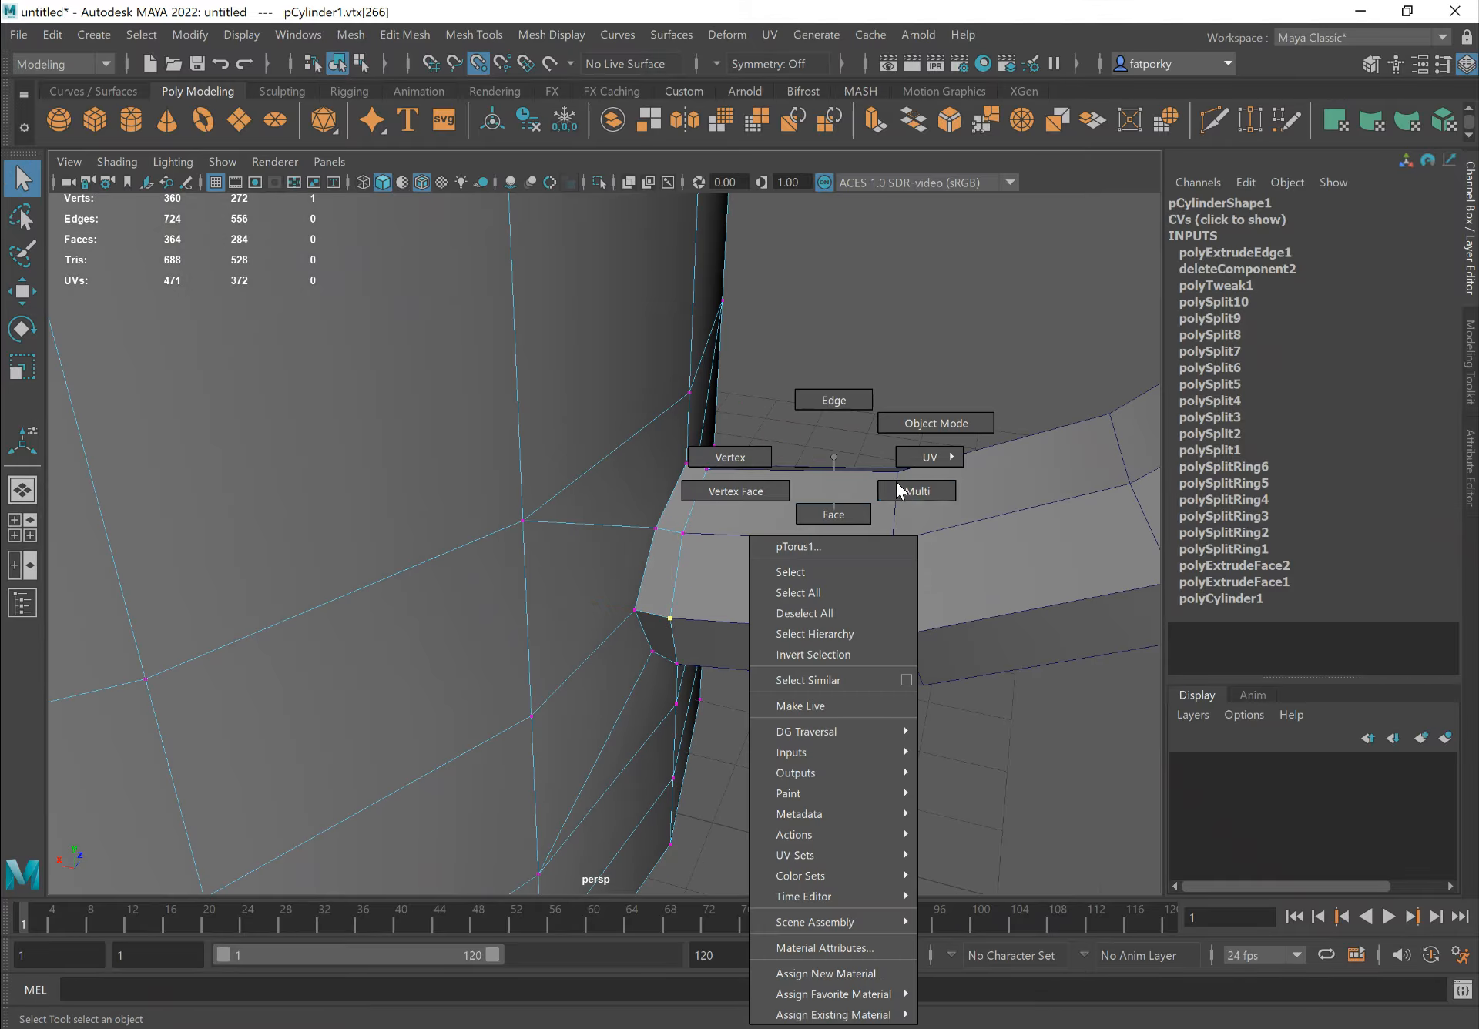
{"action": "right_click_drag", "start_coordinate": [925, 430], "coordinate": [783, 549]}
{"action": "left_click_drag", "start_coordinate": [783, 549], "coordinate": [802, 601], "text": "alt"}
{"action": "left_click", "coordinate": [802, 601]}
{"action": "mouse_move", "coordinate": [712, 601]}
{"action": "left_mouse_down", "text": "alt"}
{"action": "mouse_move", "coordinate": [670, 588]}
{"action": "mouse_move", "coordinate": [693, 528]}
{"action": "mouse_move", "coordinate": [528, 704]}
{"action": "mouse_move", "coordinate": [717, 554]}
{"action": "mouse_move", "coordinate": [700, 585]}
{"action": "left_mouse_up", "text": "alt"}
{"action": "left_click_drag", "start_coordinate": [426, 492], "coordinate": [537, 611], "text": "alt"}
{"action": "left_click_drag", "start_coordinate": [632, 391], "coordinate": [693, 532], "text": "alt"}
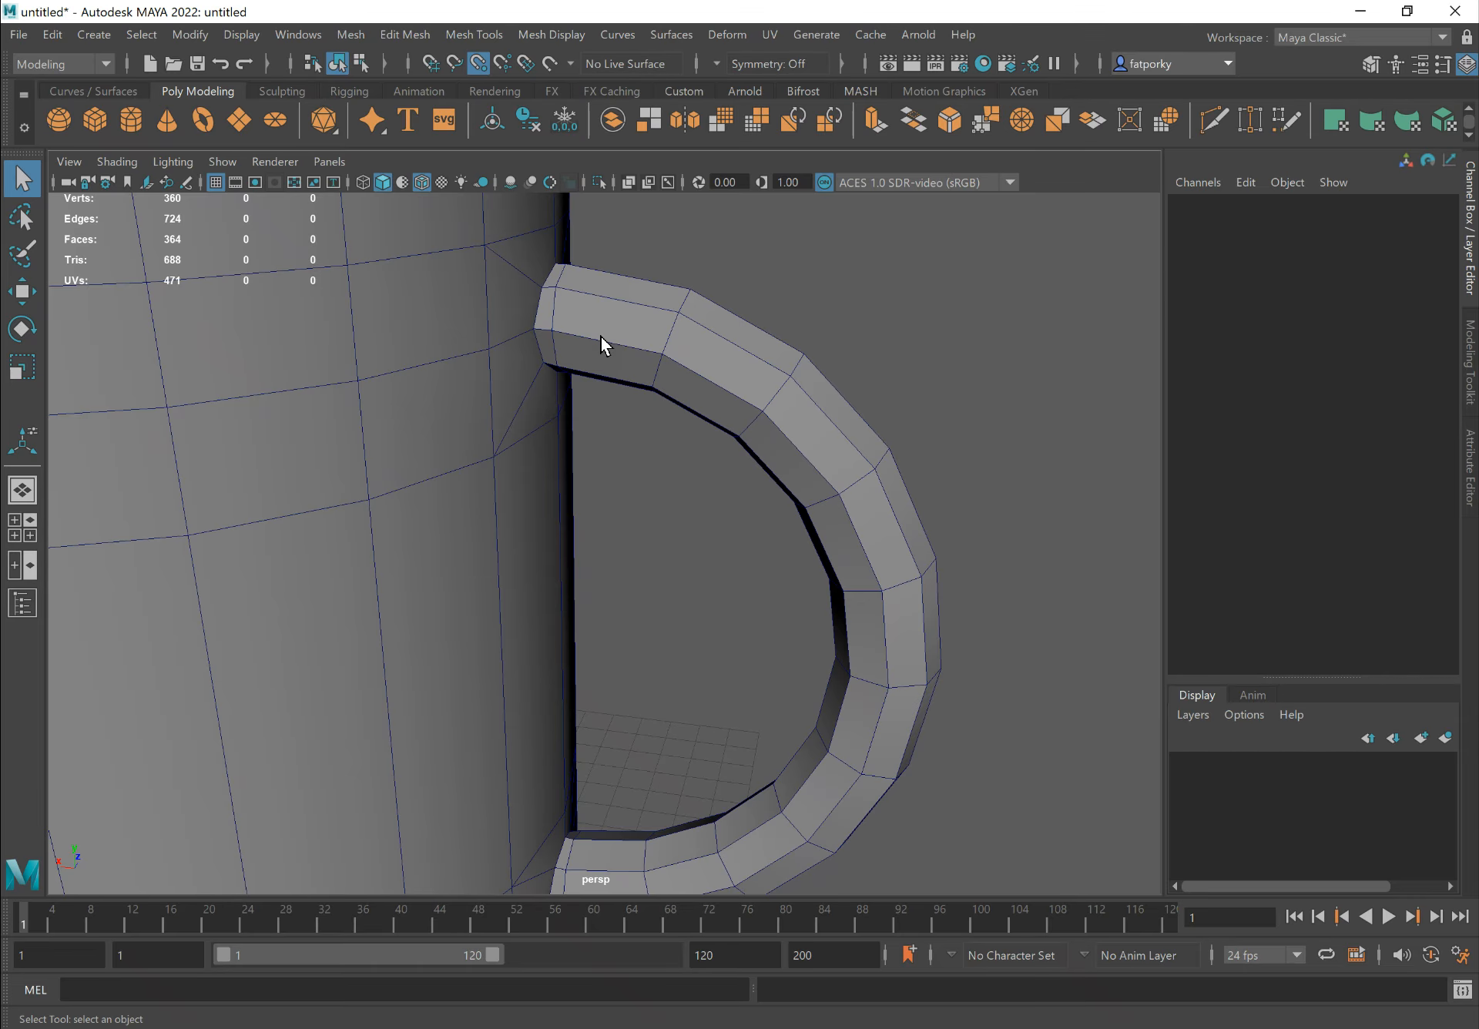
{"action": "middle_click_drag", "start_coordinate": [587, 349], "coordinate": [686, 502], "text": "alt"}
Select the cup and the handle together and combine them into a single mesh
{"action": "left_click", "coordinate": [631, 318]}
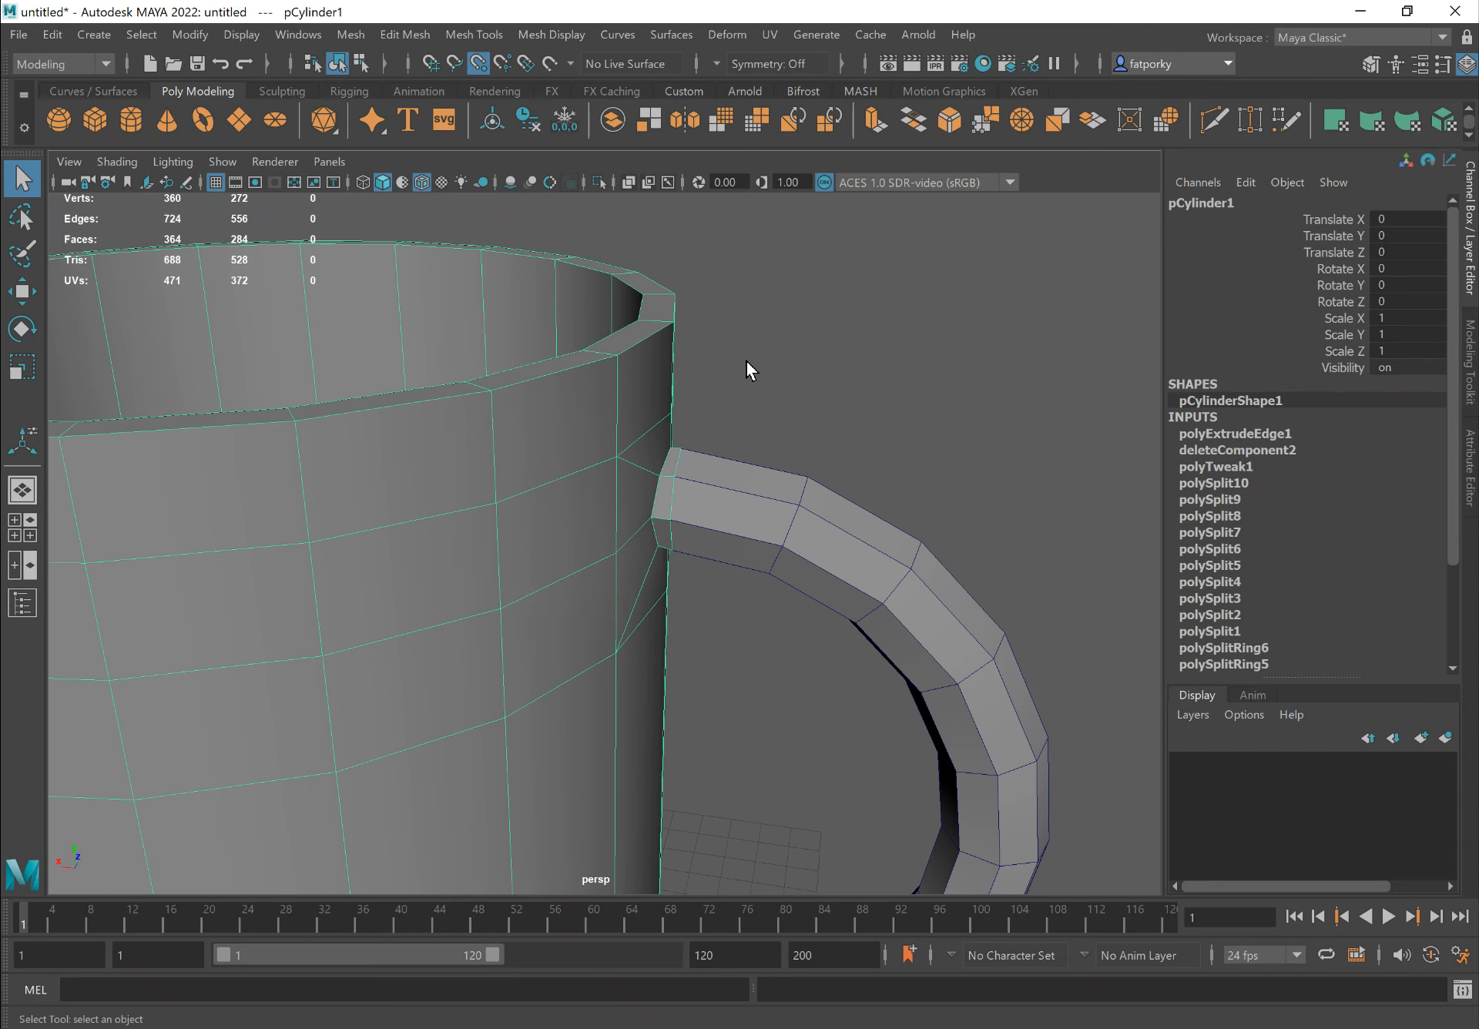
{"action": "left_click", "coordinate": [733, 483]}
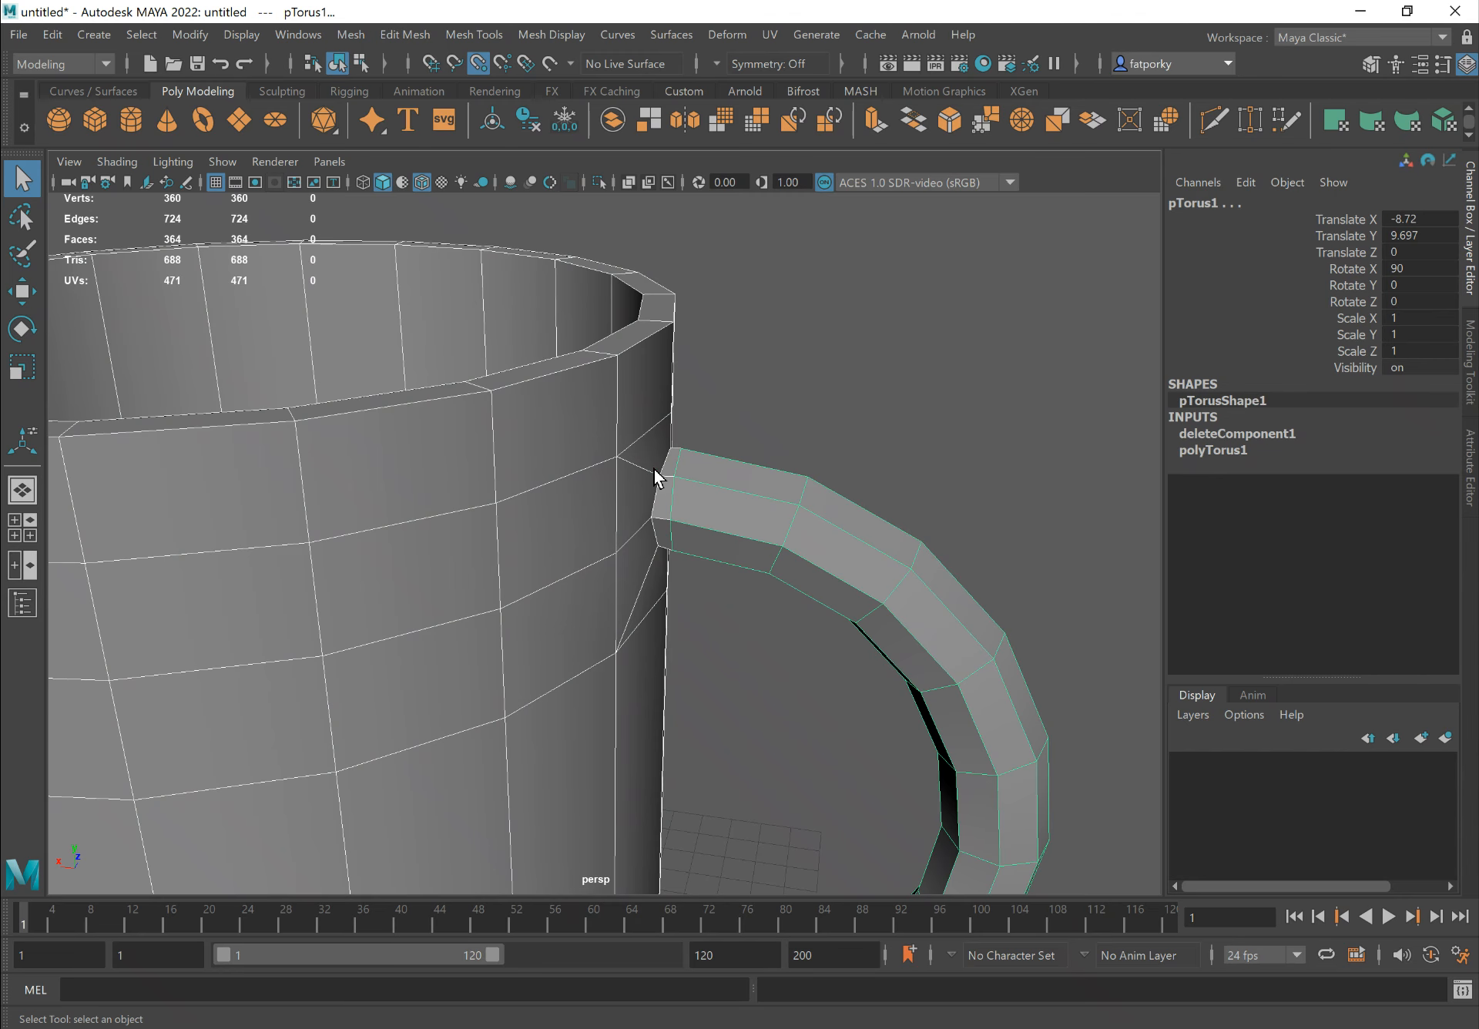
{"action": "left_click", "coordinate": [625, 451]}
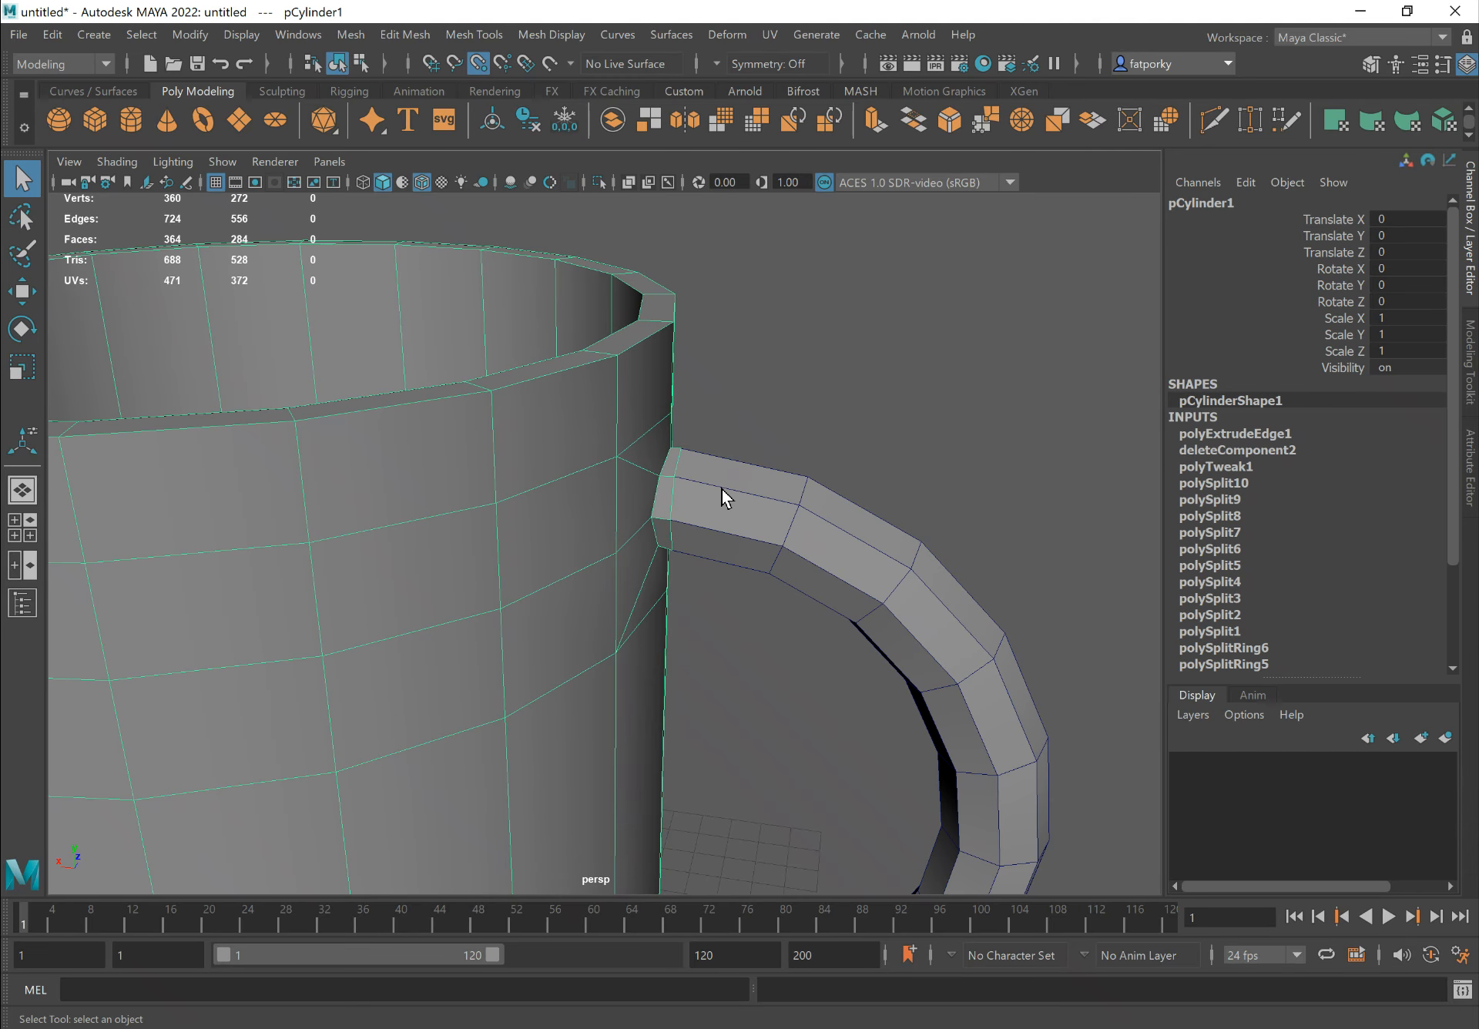
{"action": "left_click", "coordinate": [738, 513]}
{"action": "left_click", "coordinate": [921, 270]}
{"action": "left_click_drag", "start_coordinate": [926, 262], "coordinate": [496, 612]}
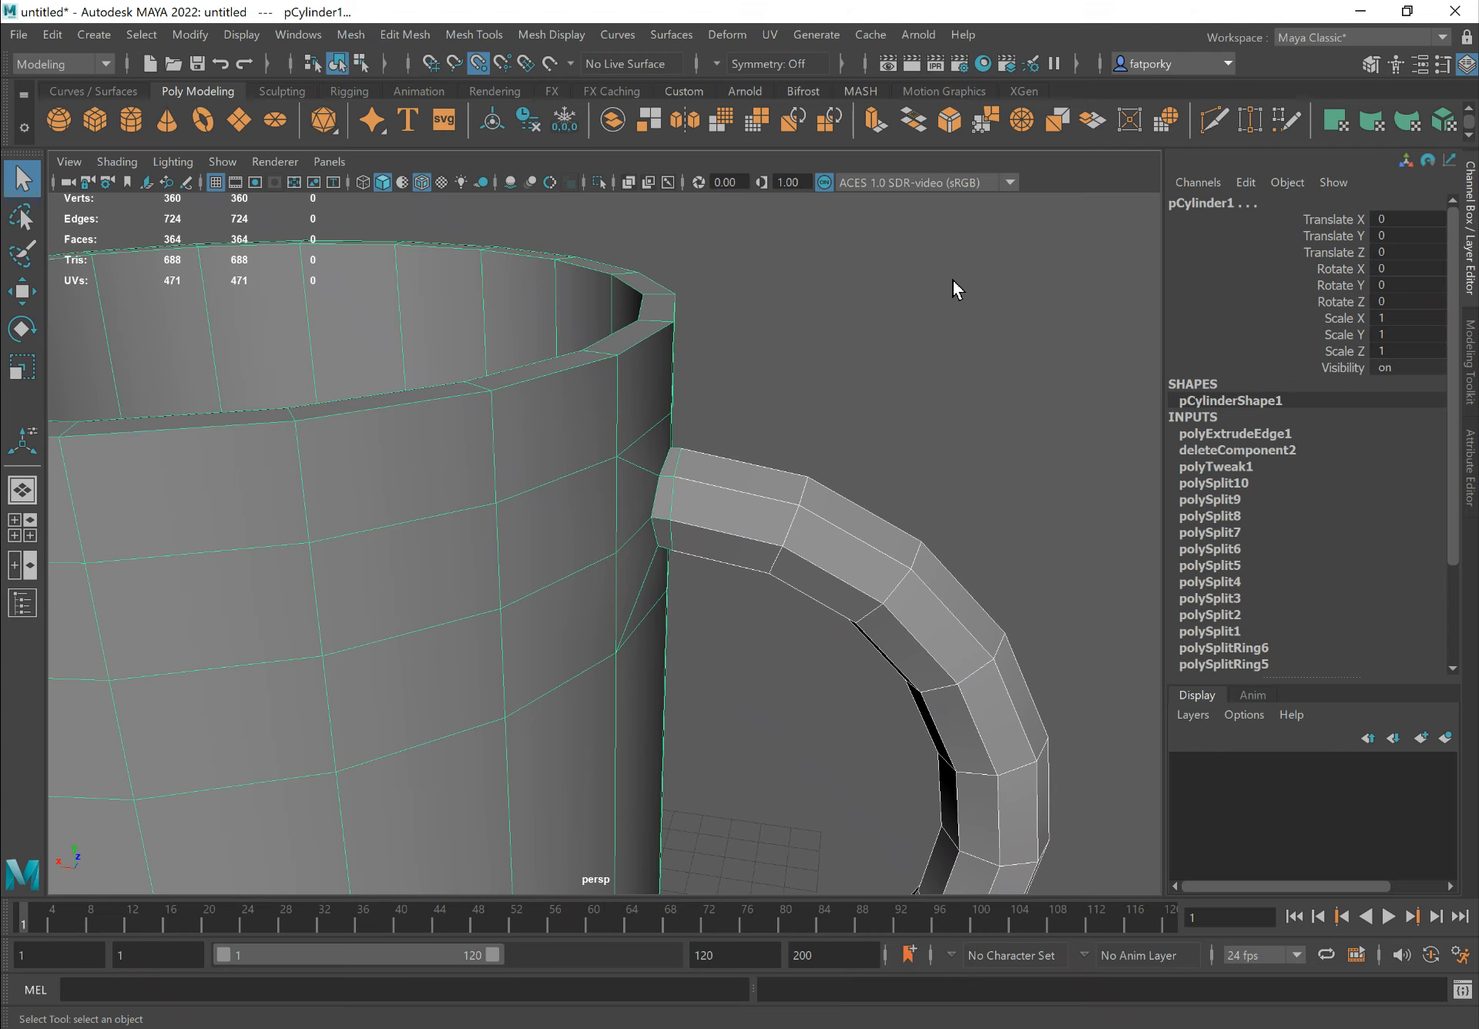
{"action": "left_click_drag", "start_coordinate": [1001, 234], "coordinate": [540, 646]}
{"action": "right_click_drag", "start_coordinate": [701, 478], "coordinate": [667, 907], "text": "shift"}
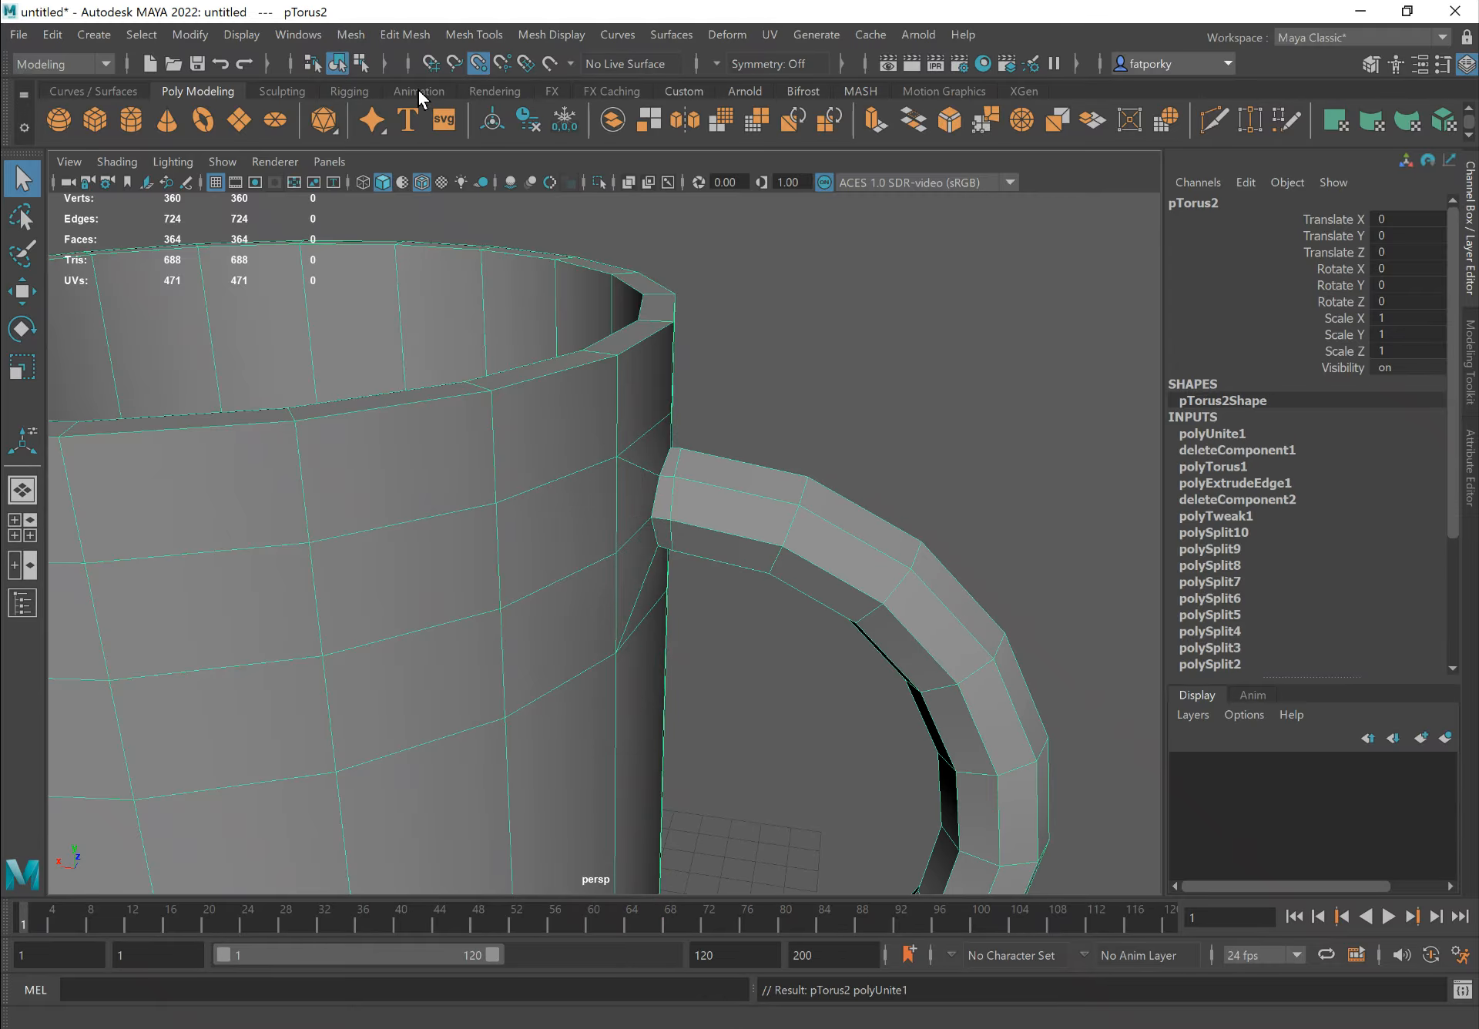
{"action": "left_click", "coordinate": [356, 36]}
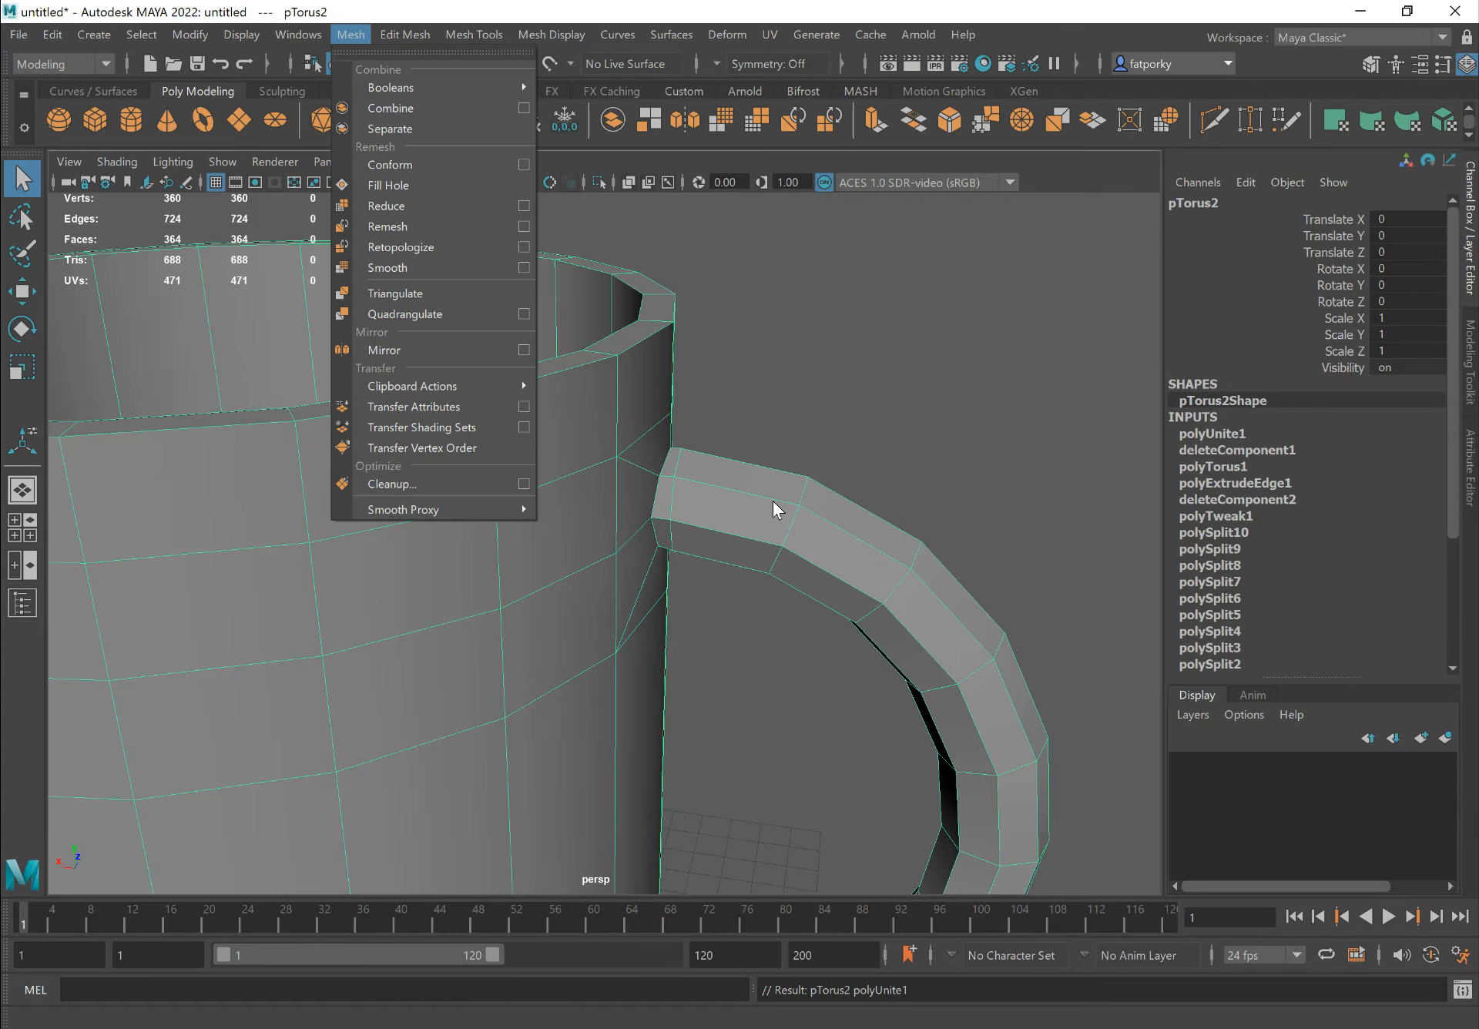
Switch the combined mug mesh to vertex editing at the handle's upper joint
{"action": "left_click_drag", "start_coordinate": [774, 442], "coordinate": [492, 462], "text": "alt"}
{"action": "right_click_drag", "start_coordinate": [492, 462], "coordinate": [691, 477], "text": "alt"}
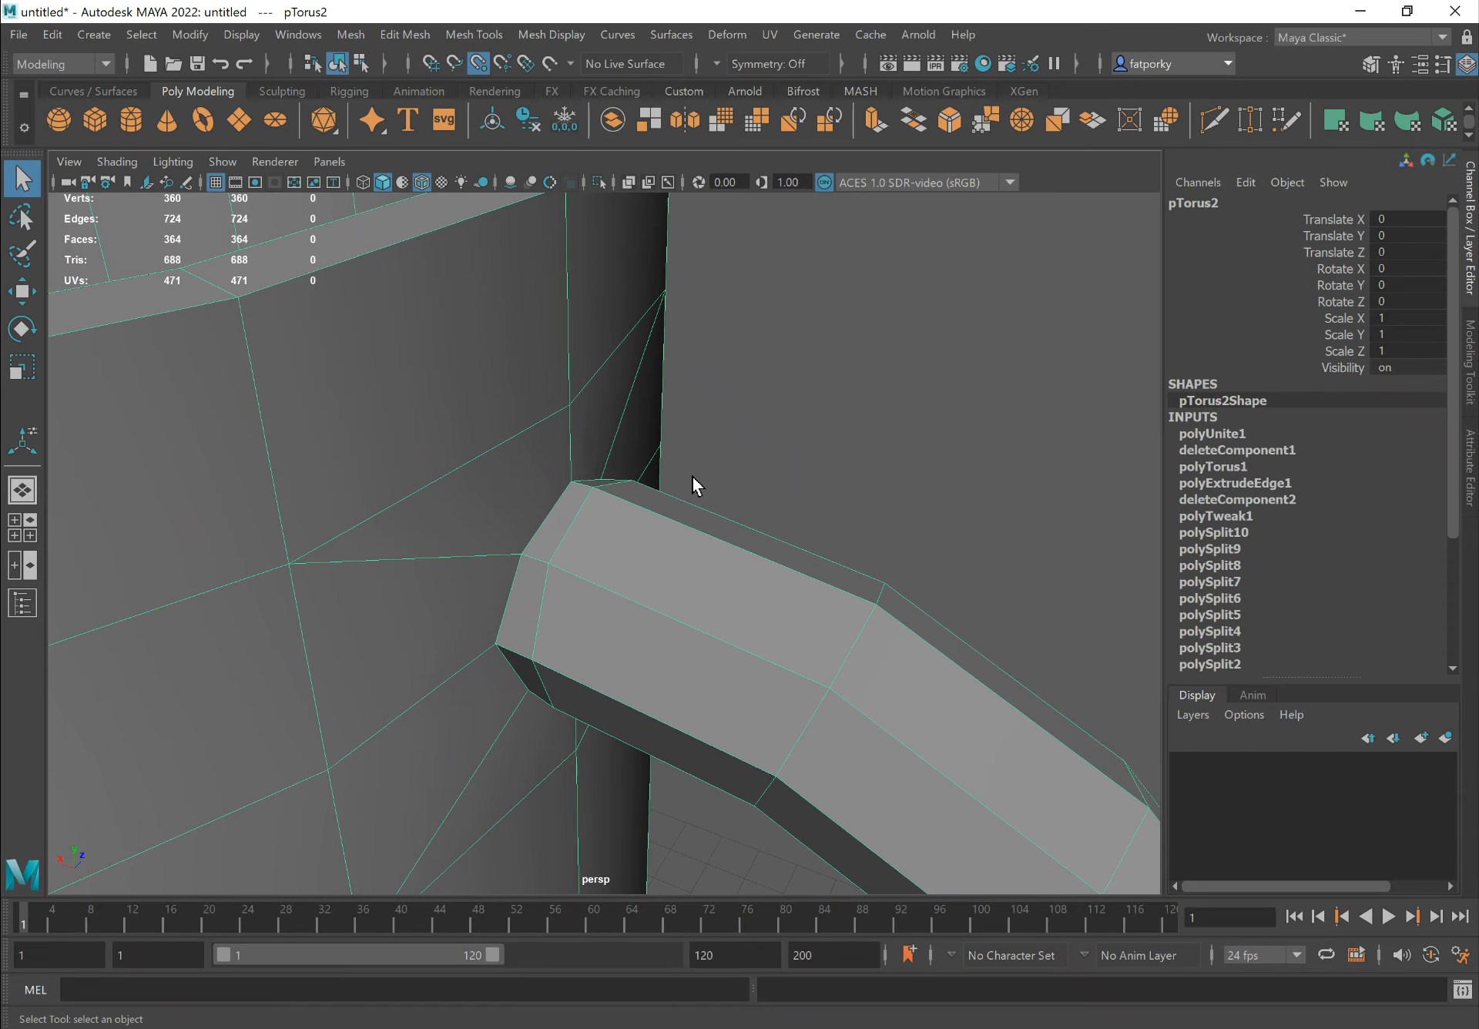
{"action": "right_click_drag", "start_coordinate": [626, 520], "coordinate": [513, 459]}
Try pulling one vertex at the upper joint away from the cup to test the seam, and undo the move
{"action": "left_click", "coordinate": [548, 568]}
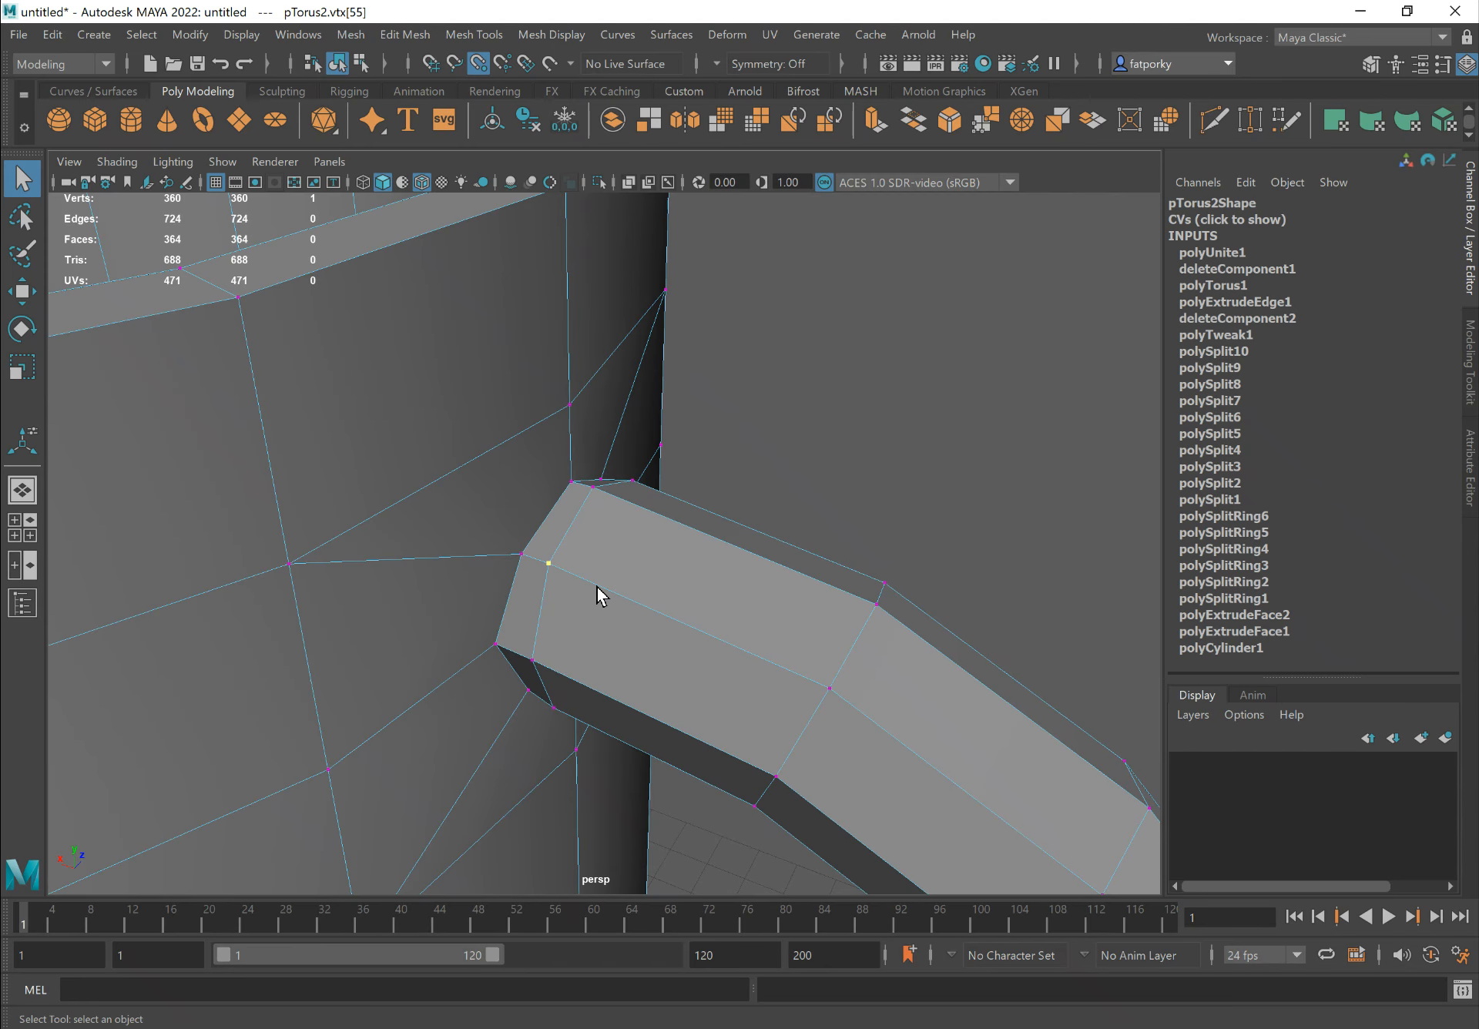
{"action": "key", "text": "w"}
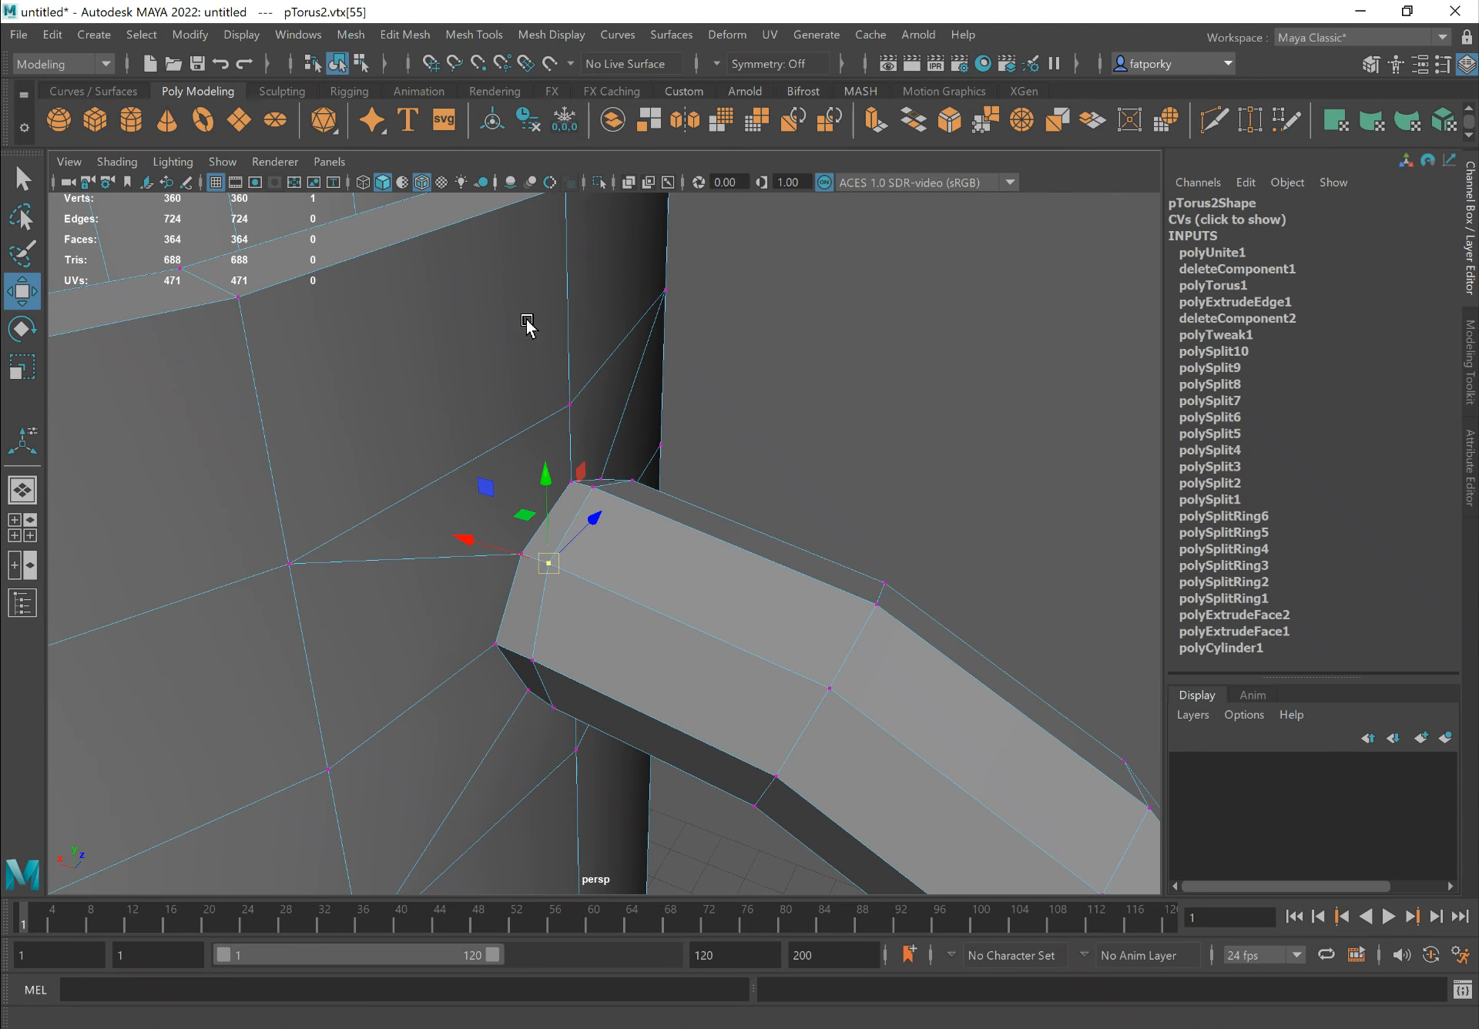
{"action": "left_click_drag", "start_coordinate": [547, 563], "coordinate": [622, 595]}
{"action": "key", "text": "ctrl+z"}
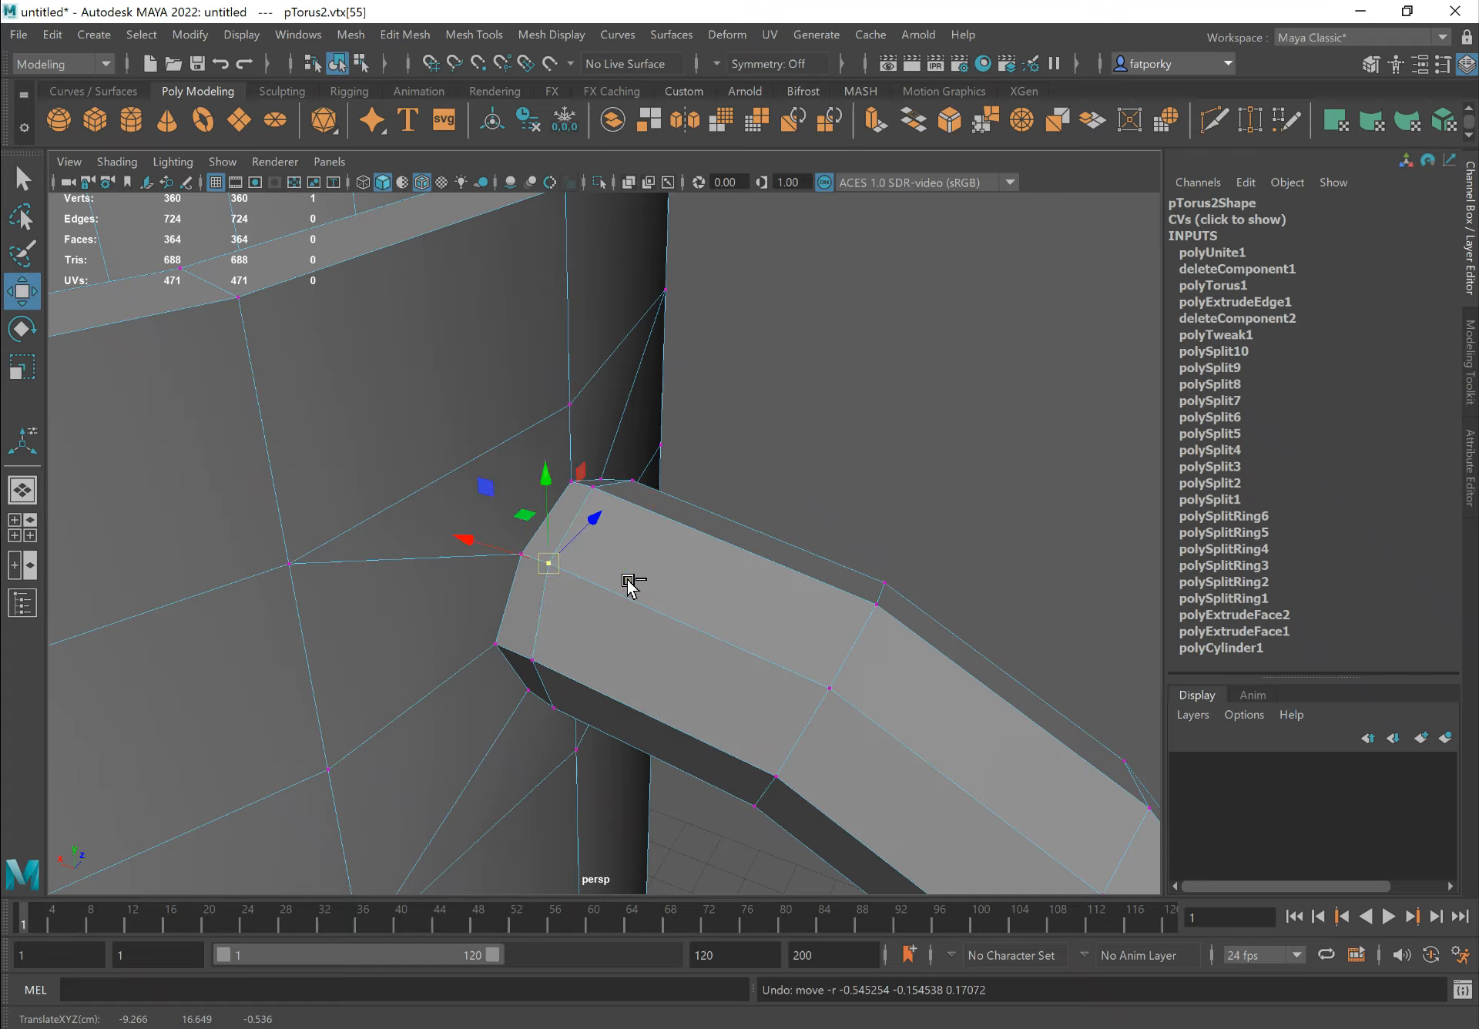
Select the ring of overlapping vertices where the handle's upper end meets the cup's collar
{"action": "left_click_drag", "start_coordinate": [720, 519], "coordinate": [679, 486], "text": "alt"}
{"action": "key", "text": "q"}
{"action": "left_click_drag", "start_coordinate": [815, 310], "coordinate": [694, 569]}
{"action": "left_click_drag", "start_coordinate": [805, 309], "coordinate": [695, 581]}
{"action": "mouse_move", "coordinate": [696, 581]}
{"action": "left_mouse_down", "text": "alt"}
{"action": "mouse_move", "coordinate": [732, 567]}
{"action": "mouse_move", "coordinate": [697, 566]}
{"action": "left_mouse_up", "text": "alt"}
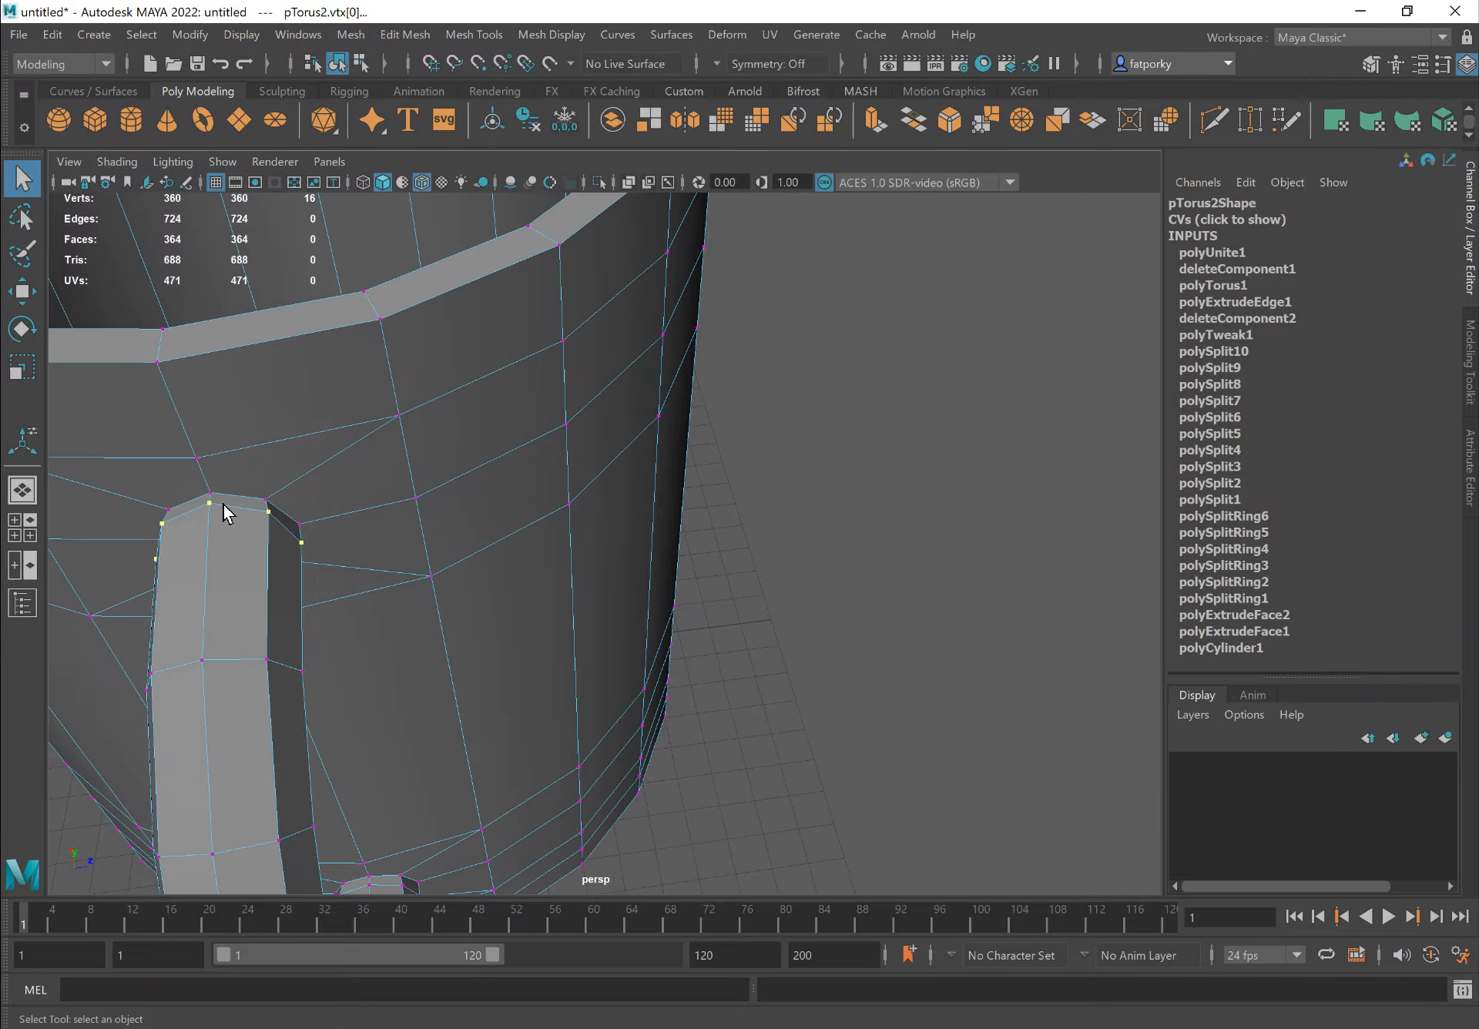
Add the overlapping ring of vertices at the handle's lower joint to the selection
{"action": "left_click_drag", "start_coordinate": [224, 504], "coordinate": [330, 470], "text": "alt"}
{"action": "right_click_drag", "start_coordinate": [664, 578], "coordinate": [522, 647], "text": "alt"}
{"action": "middle_click_drag", "start_coordinate": [521, 647], "coordinate": [465, 437], "text": "alt"}
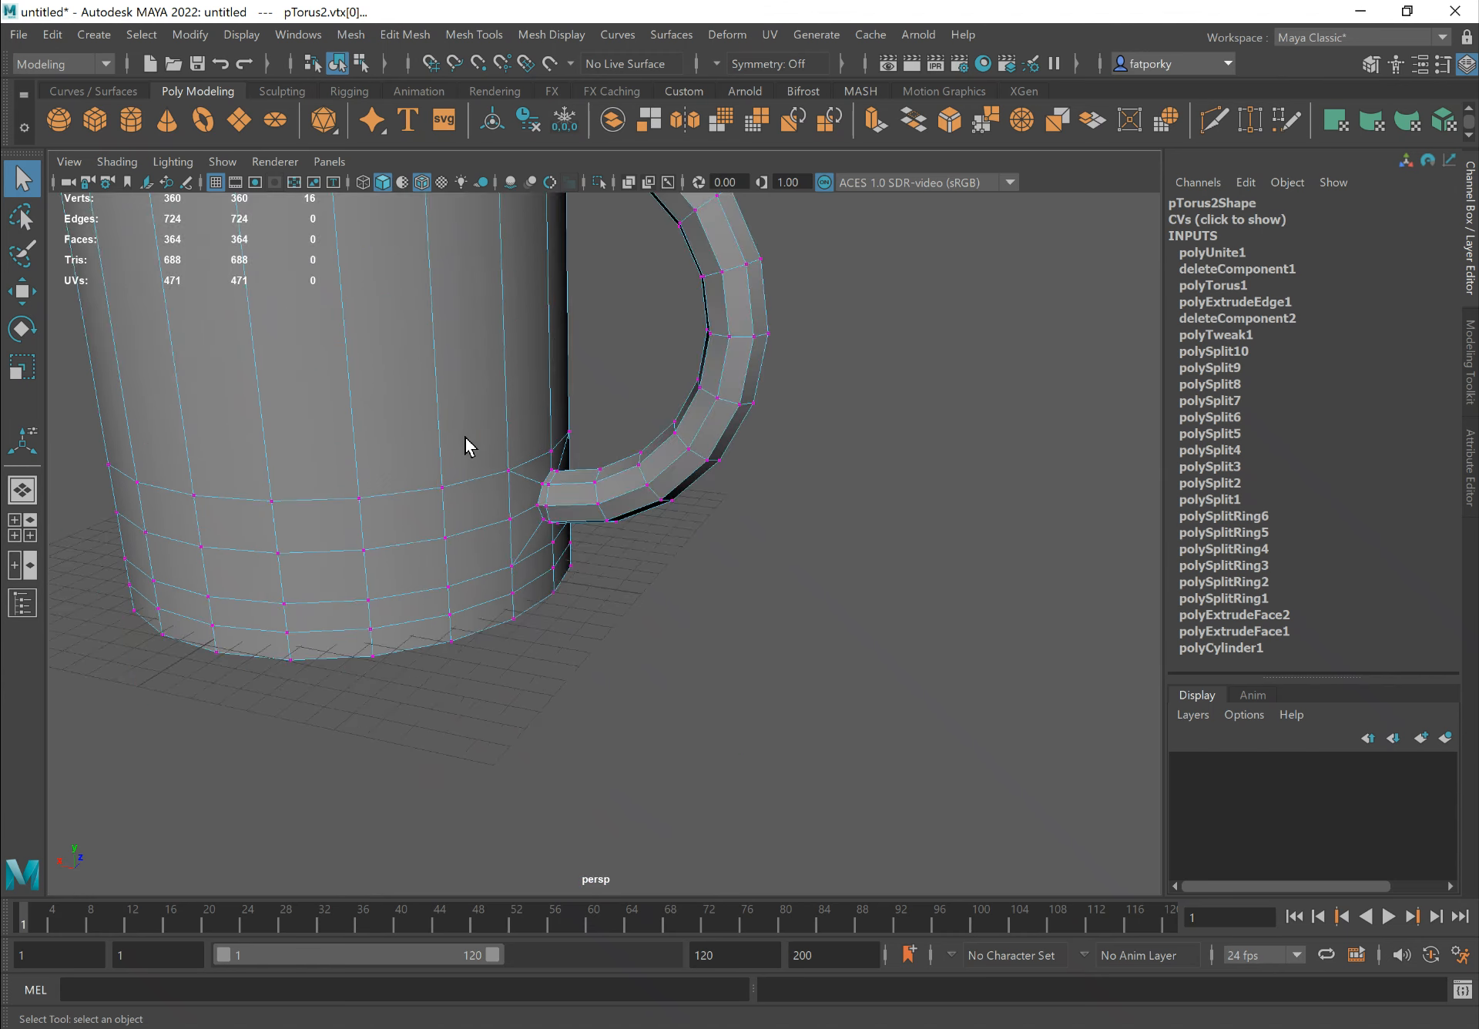
{"action": "left_click_drag", "start_coordinate": [465, 437], "coordinate": [436, 422], "text": "alt"}
{"action": "right_click_drag", "start_coordinate": [436, 422], "coordinate": [562, 419], "text": "alt"}
{"action": "left_click_drag", "start_coordinate": [482, 416], "coordinate": [532, 426], "text": "alt"}
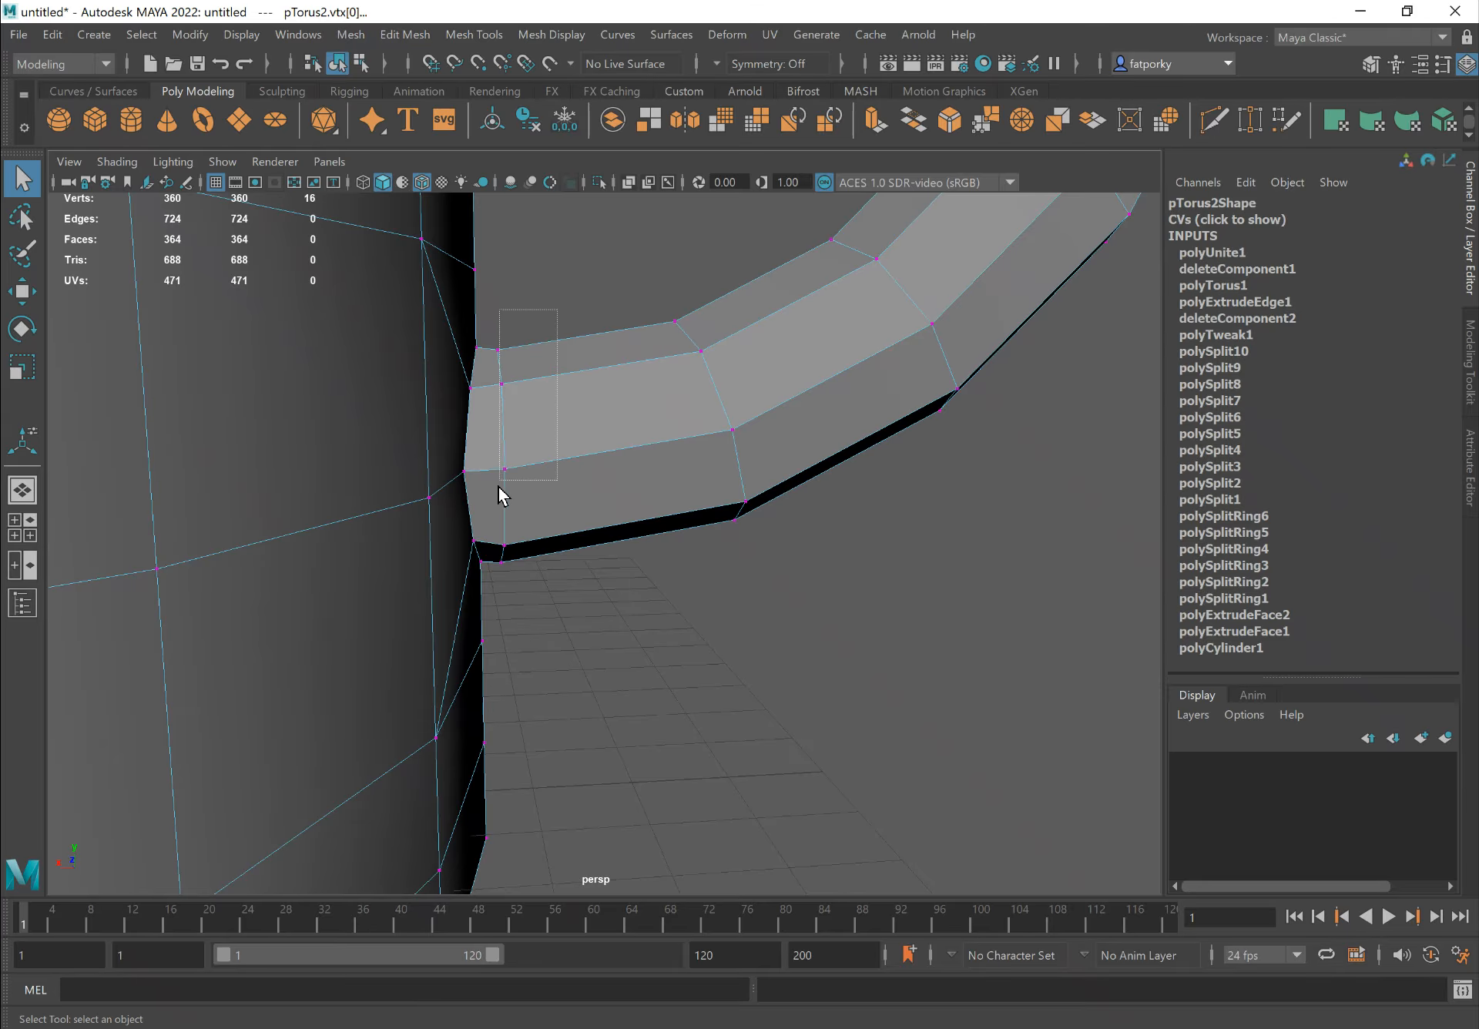
{"action": "left_click_drag", "start_coordinate": [498, 488], "coordinate": [539, 531]}
{"action": "left_click_drag", "start_coordinate": [562, 316], "coordinate": [487, 594]}
Merge the selected overlapping vertices at both handle joints with Merge Vertices
{"action": "right_click_drag", "start_coordinate": [816, 433], "coordinate": [575, 370], "text": "alt"}
{"action": "left_click_drag", "start_coordinate": [664, 378], "coordinate": [552, 426], "text": "alt"}
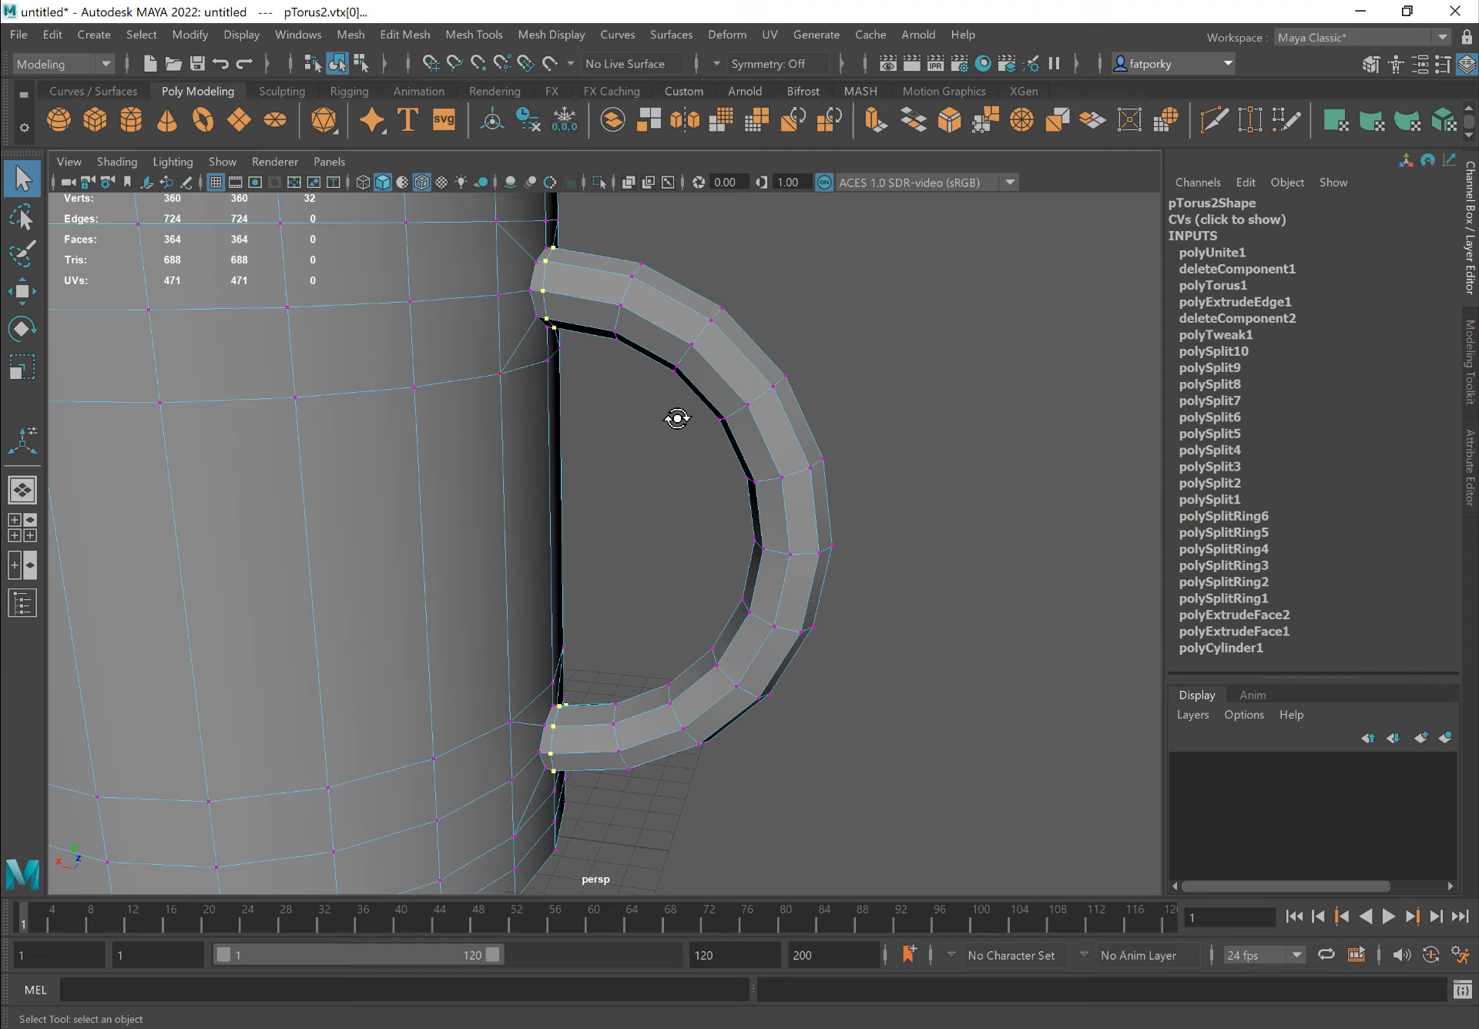
{"action": "left_click_drag", "start_coordinate": [677, 418], "coordinate": [689, 466], "text": "alt"}
{"action": "right_click_drag", "start_coordinate": [452, 375], "coordinate": [600, 327], "text": "alt"}
{"action": "middle_click_drag", "start_coordinate": [600, 326], "coordinate": [672, 582], "text": "alt"}
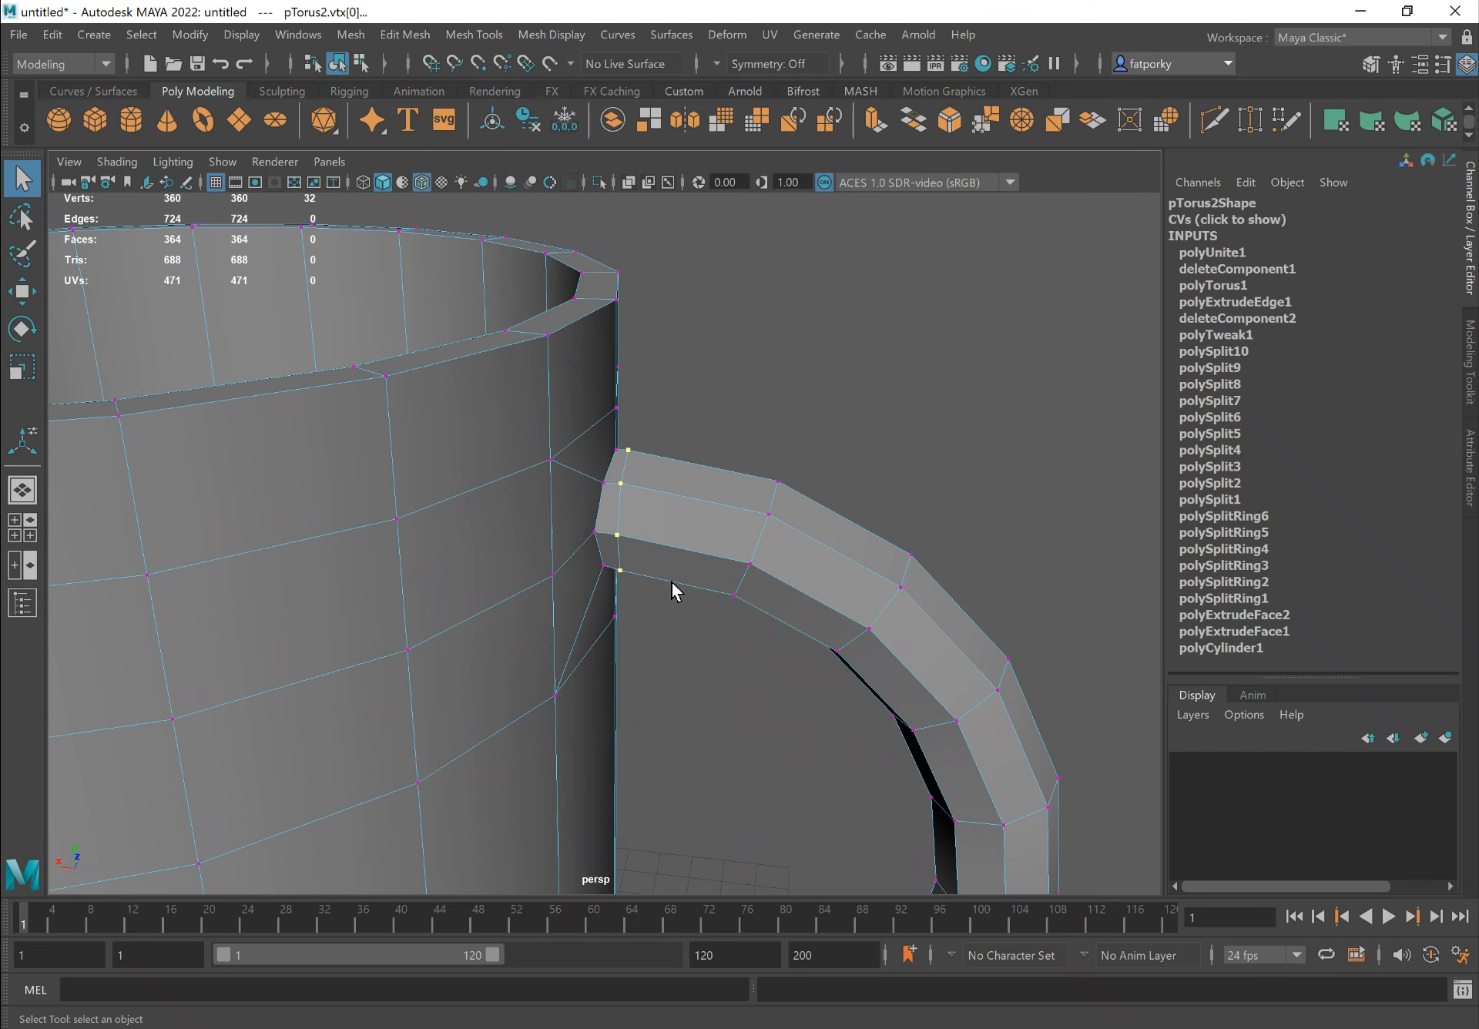
{"action": "right_click", "coordinate": [622, 481], "text": "shift"}
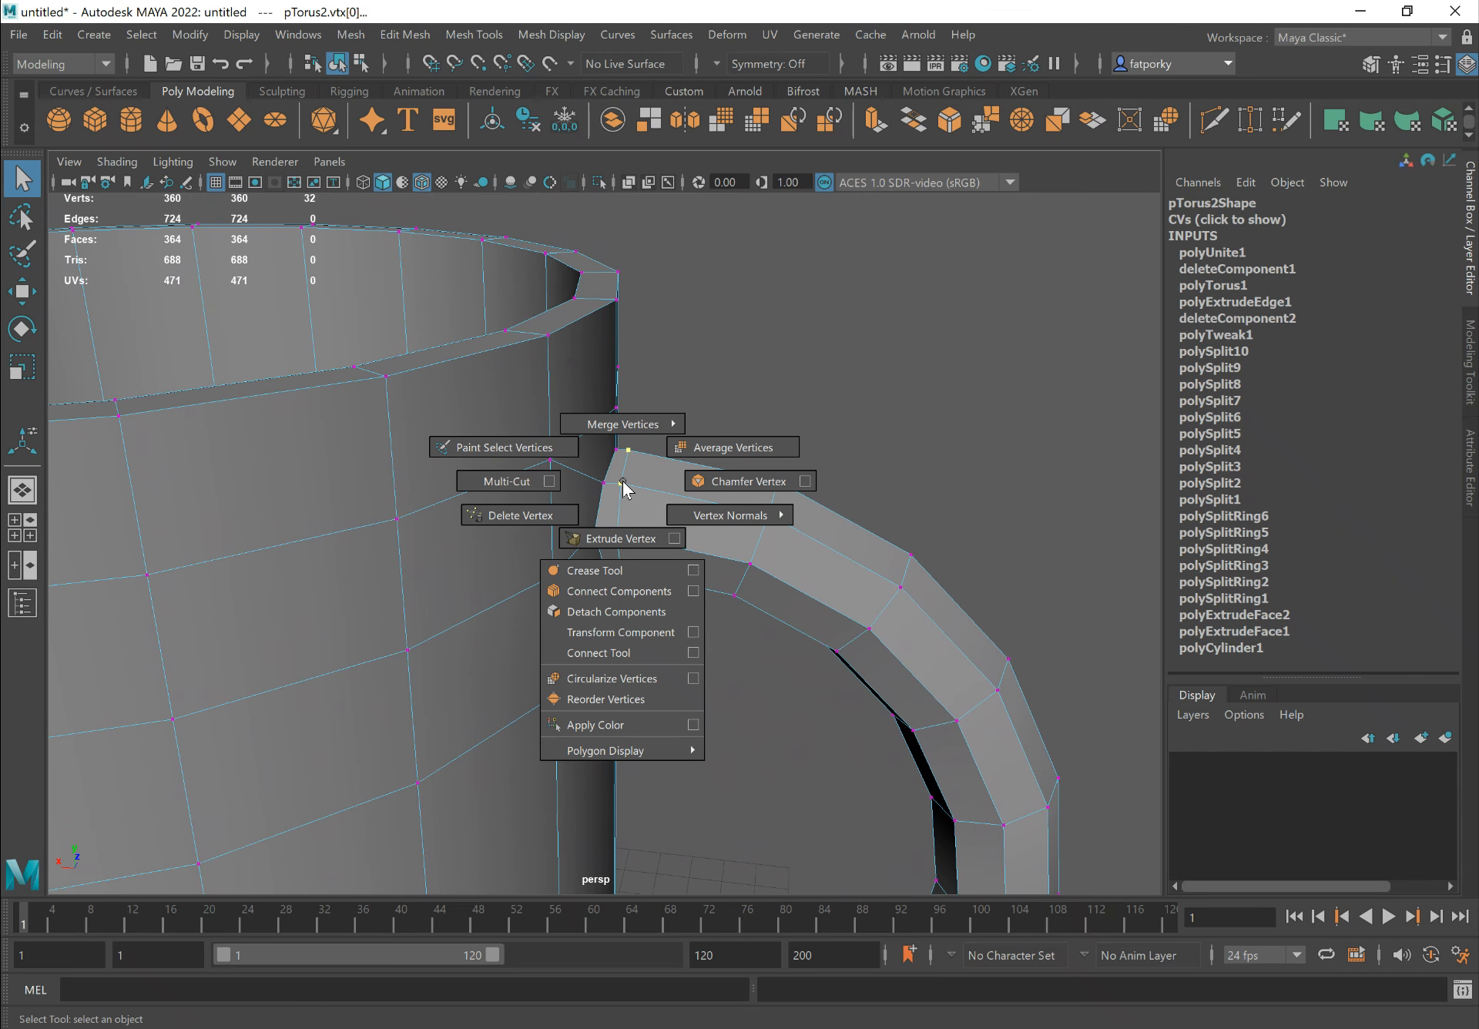
{"action": "right_click_drag", "start_coordinate": [622, 480], "coordinate": [623, 430], "text": "shift"}
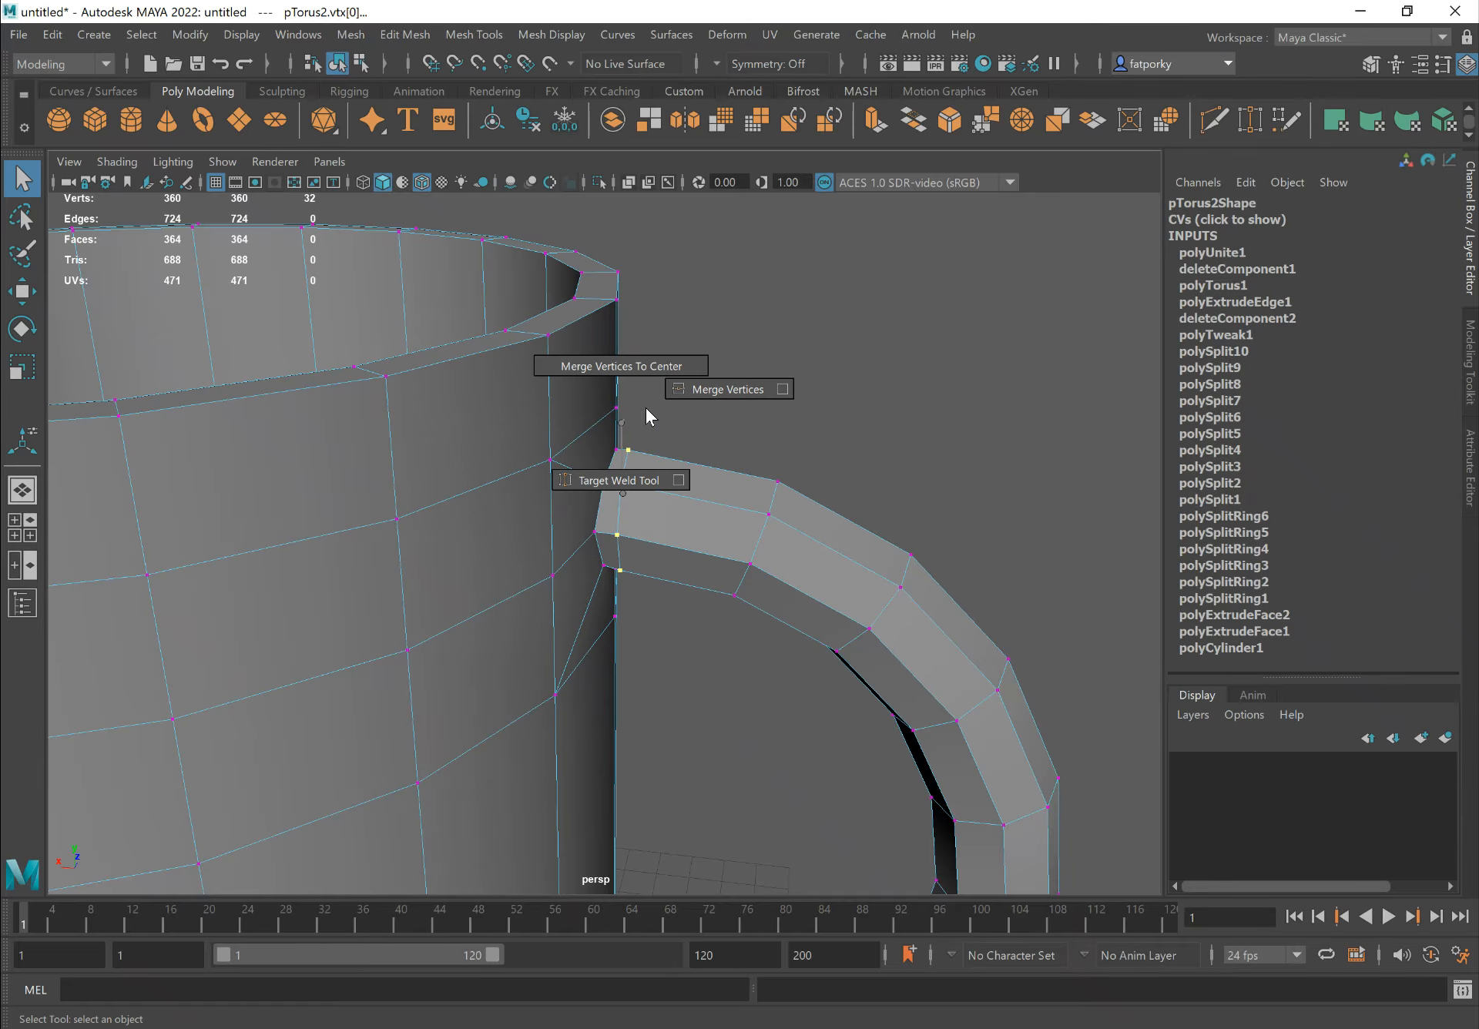
{"action": "right_click_drag", "start_coordinate": [714, 391], "coordinate": [714, 393], "text": "shift"}
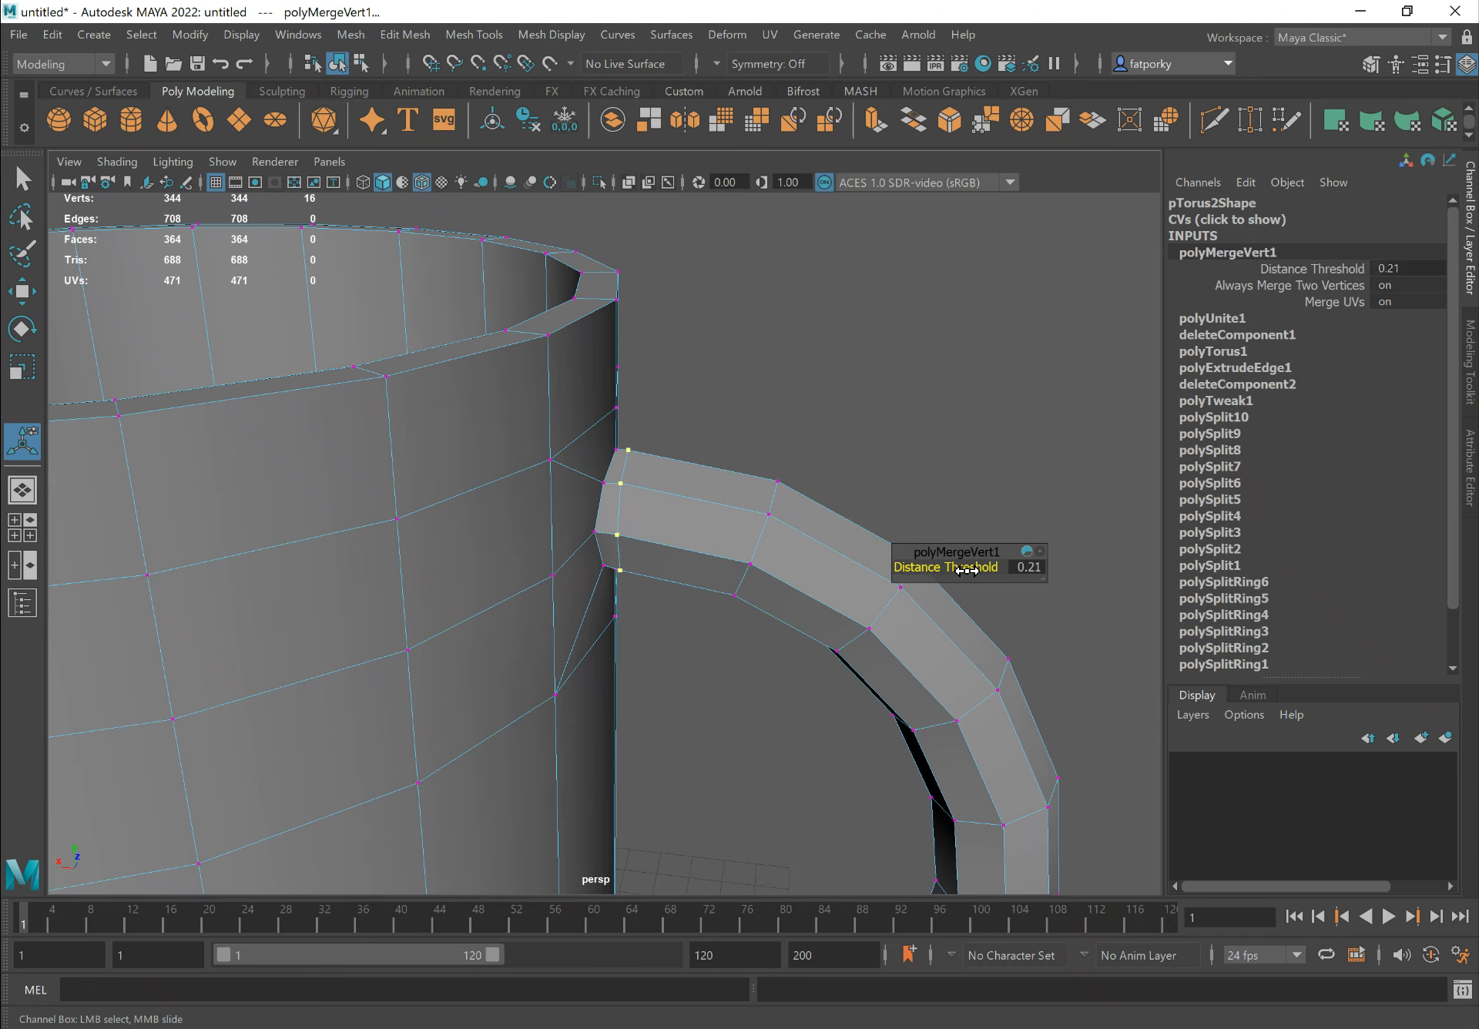
Try different Distance Threshold values up to 1 for the vertex merge, and undo the value of 1
{"action": "left_click_drag", "start_coordinate": [960, 571], "coordinate": [1009, 570]}
{"action": "left_click_drag", "start_coordinate": [715, 558], "coordinate": [683, 551], "text": "alt"}
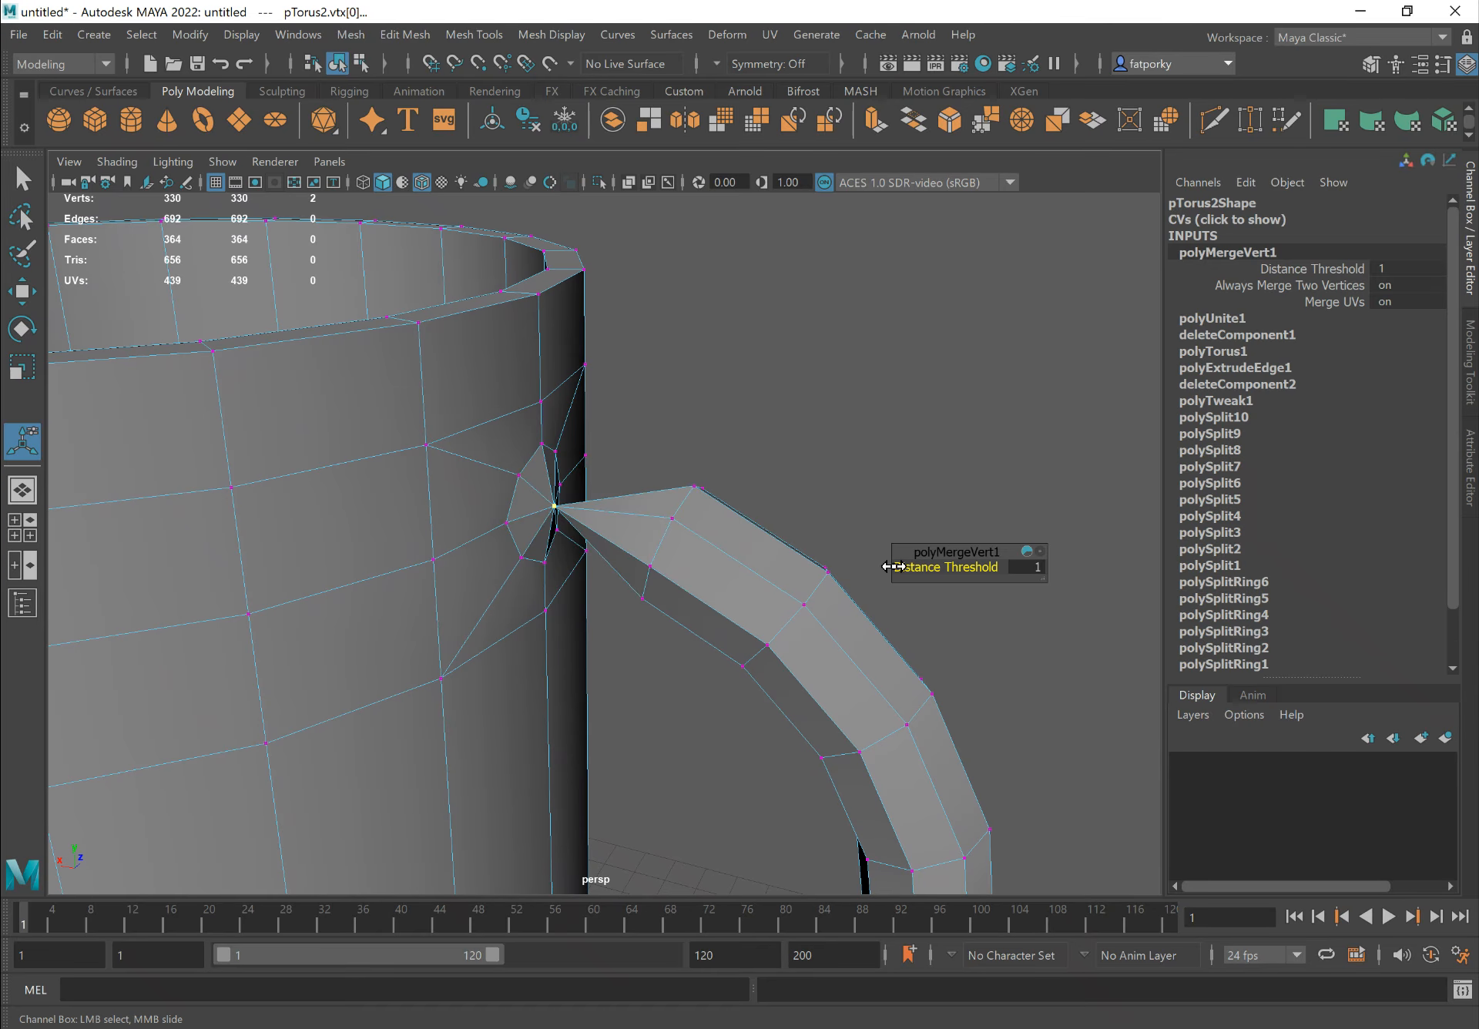
{"action": "left_click_drag", "start_coordinate": [911, 565], "coordinate": [783, 548]}
{"action": "left_click", "coordinate": [1018, 567]}
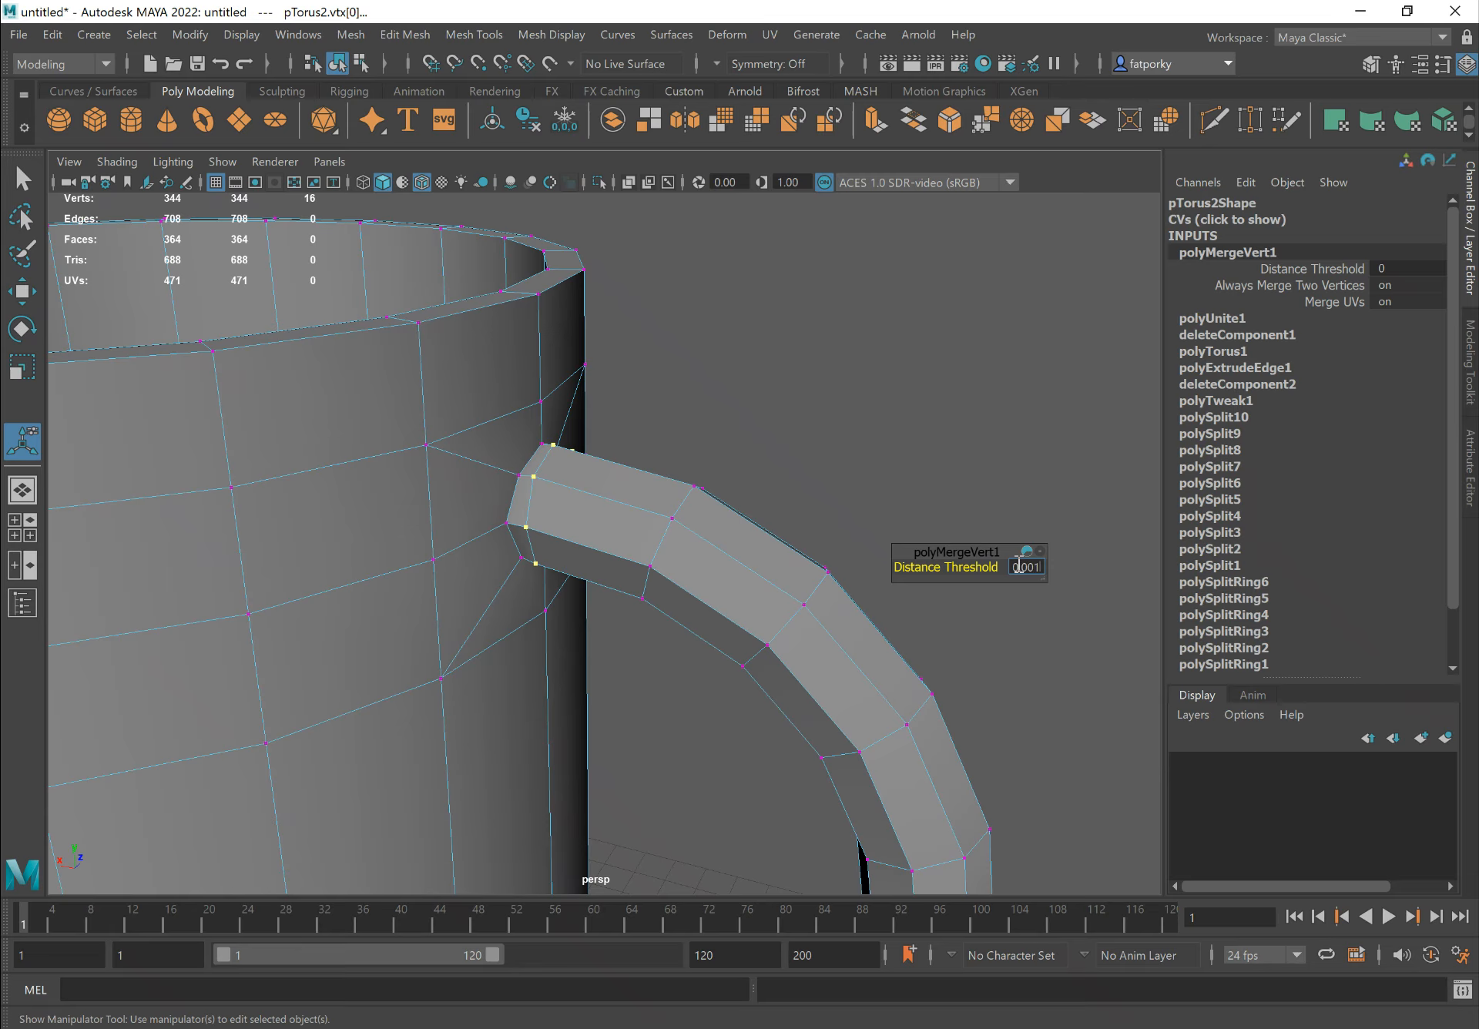
{"action": "type", "text": "1"}
{"action": "key", "text": "Return"}
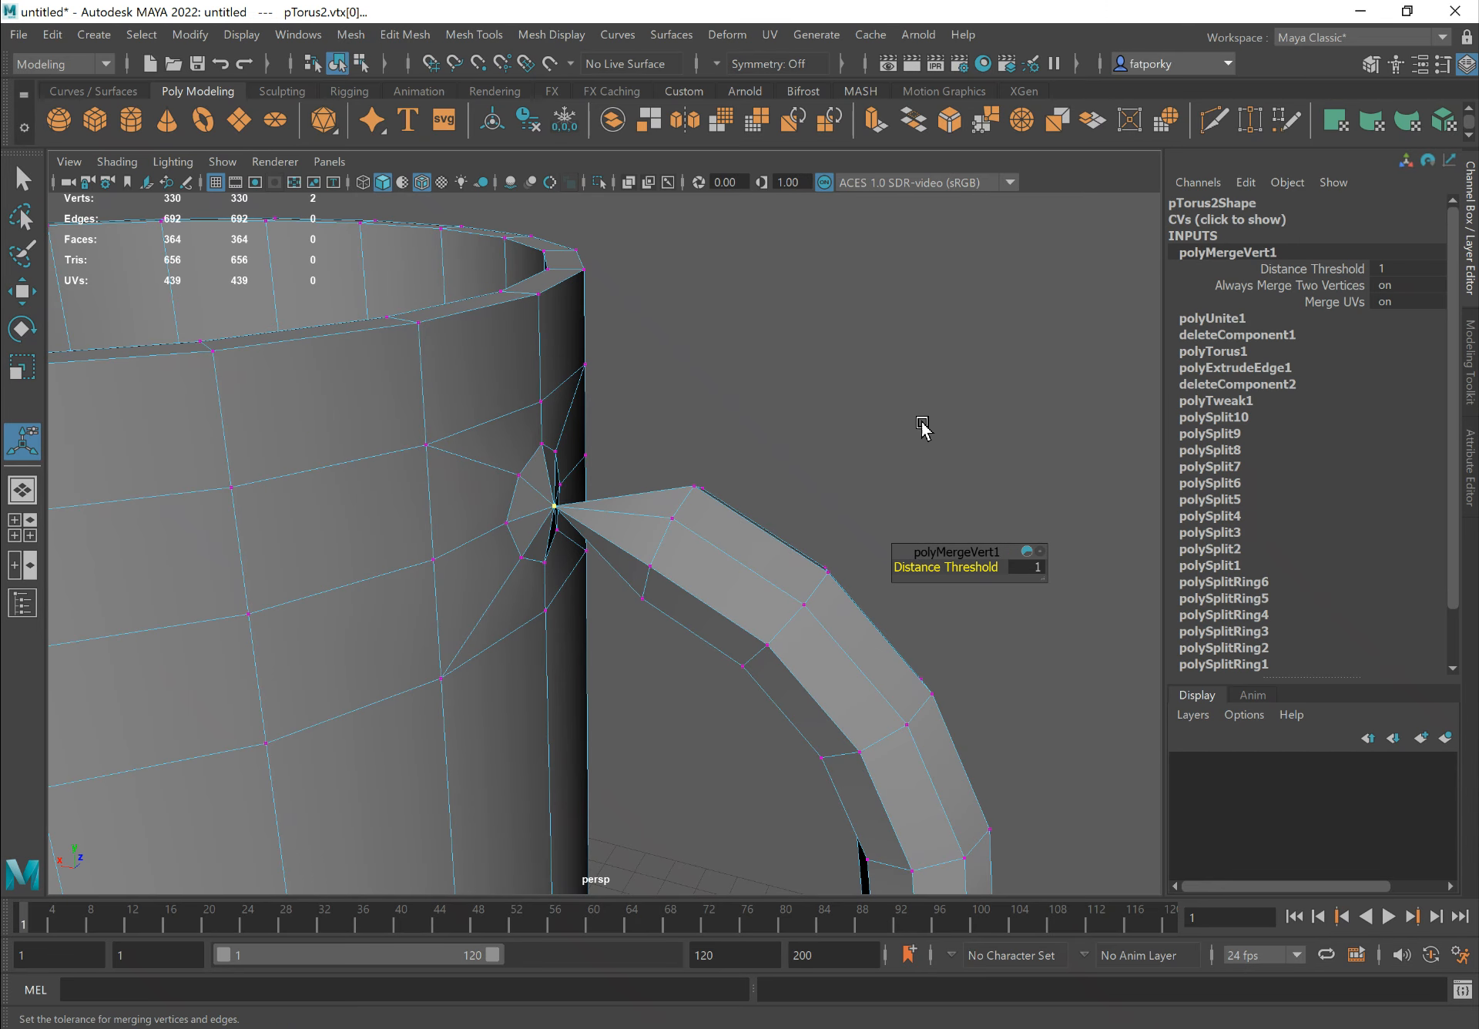
{"action": "left_click_drag", "start_coordinate": [927, 397], "coordinate": [921, 379], "text": "alt"}
{"action": "right_click_drag", "start_coordinate": [921, 380], "coordinate": [947, 404], "text": "alt"}
{"action": "key", "text": "ctrl+z"}
Set the vertex merge's Distance Threshold to 0.01 and return to the Select tool
{"action": "left_click", "coordinate": [1030, 569]}
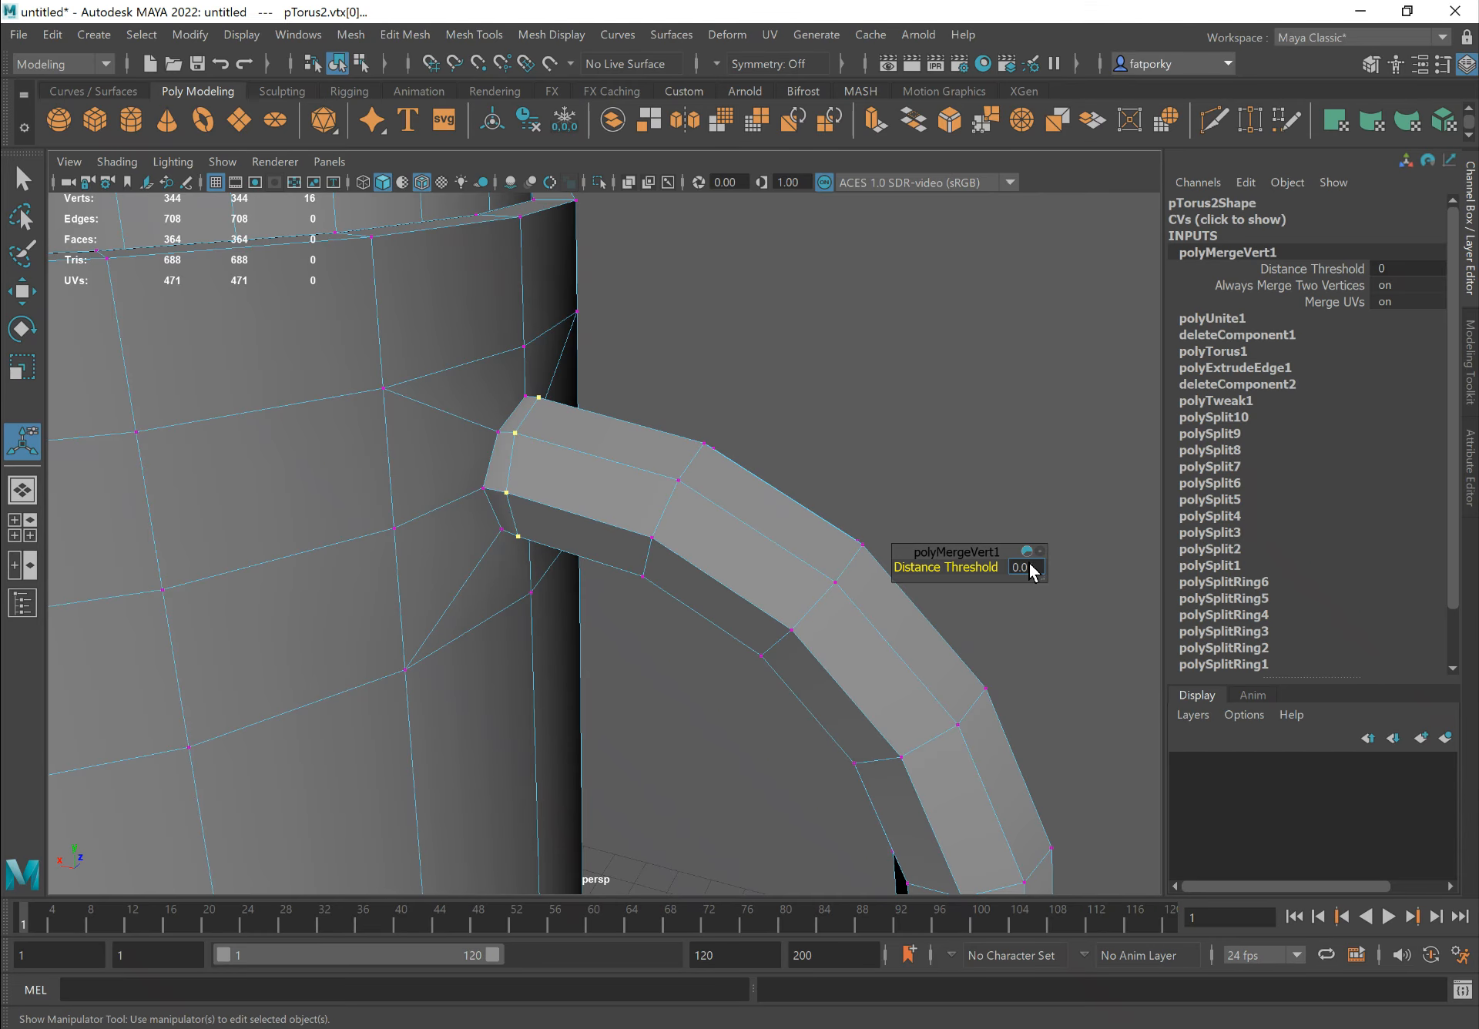
{"action": "mouse_move", "coordinate": [840, 506]}
{"action": "left_mouse_down", "text": "alt"}
{"action": "mouse_move", "coordinate": [815, 501]}
{"action": "mouse_move", "coordinate": [828, 534]}
{"action": "left_mouse_up", "text": "alt"}
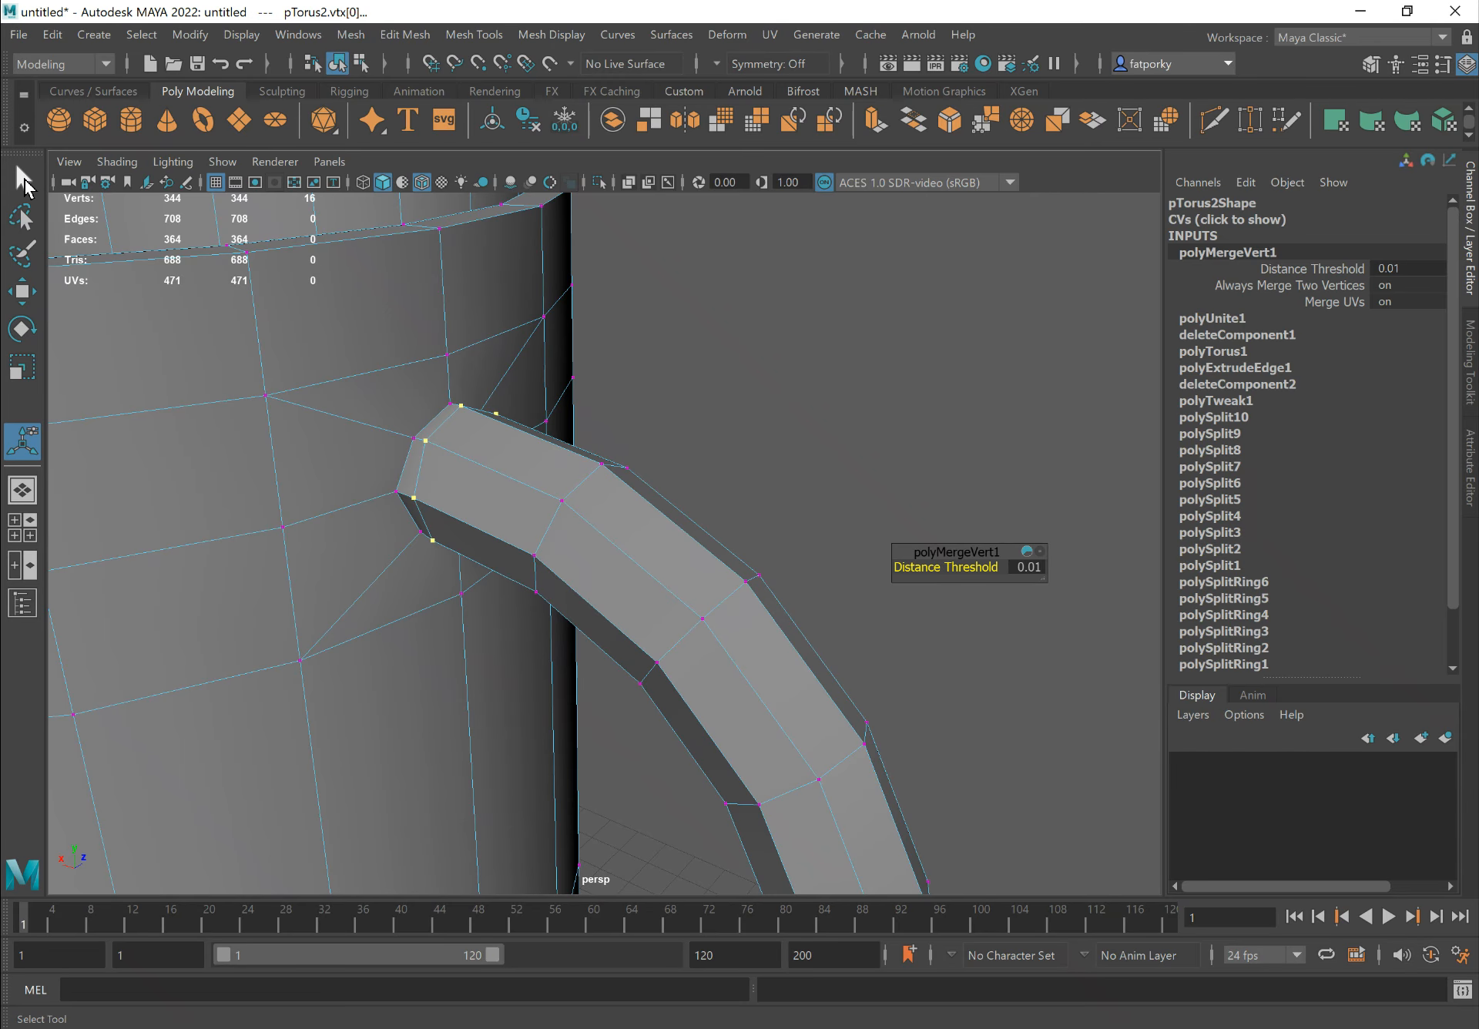
{"action": "left_click", "coordinate": [24, 182]}
Move a welded vertex on the side of the upper joint slightly outward along the handle to test the merge
{"action": "left_click_drag", "start_coordinate": [451, 373], "coordinate": [357, 429], "text": "alt"}
{"action": "right_click_drag", "start_coordinate": [357, 429], "coordinate": [571, 469], "text": "alt"}
{"action": "left_click", "coordinate": [508, 421]}
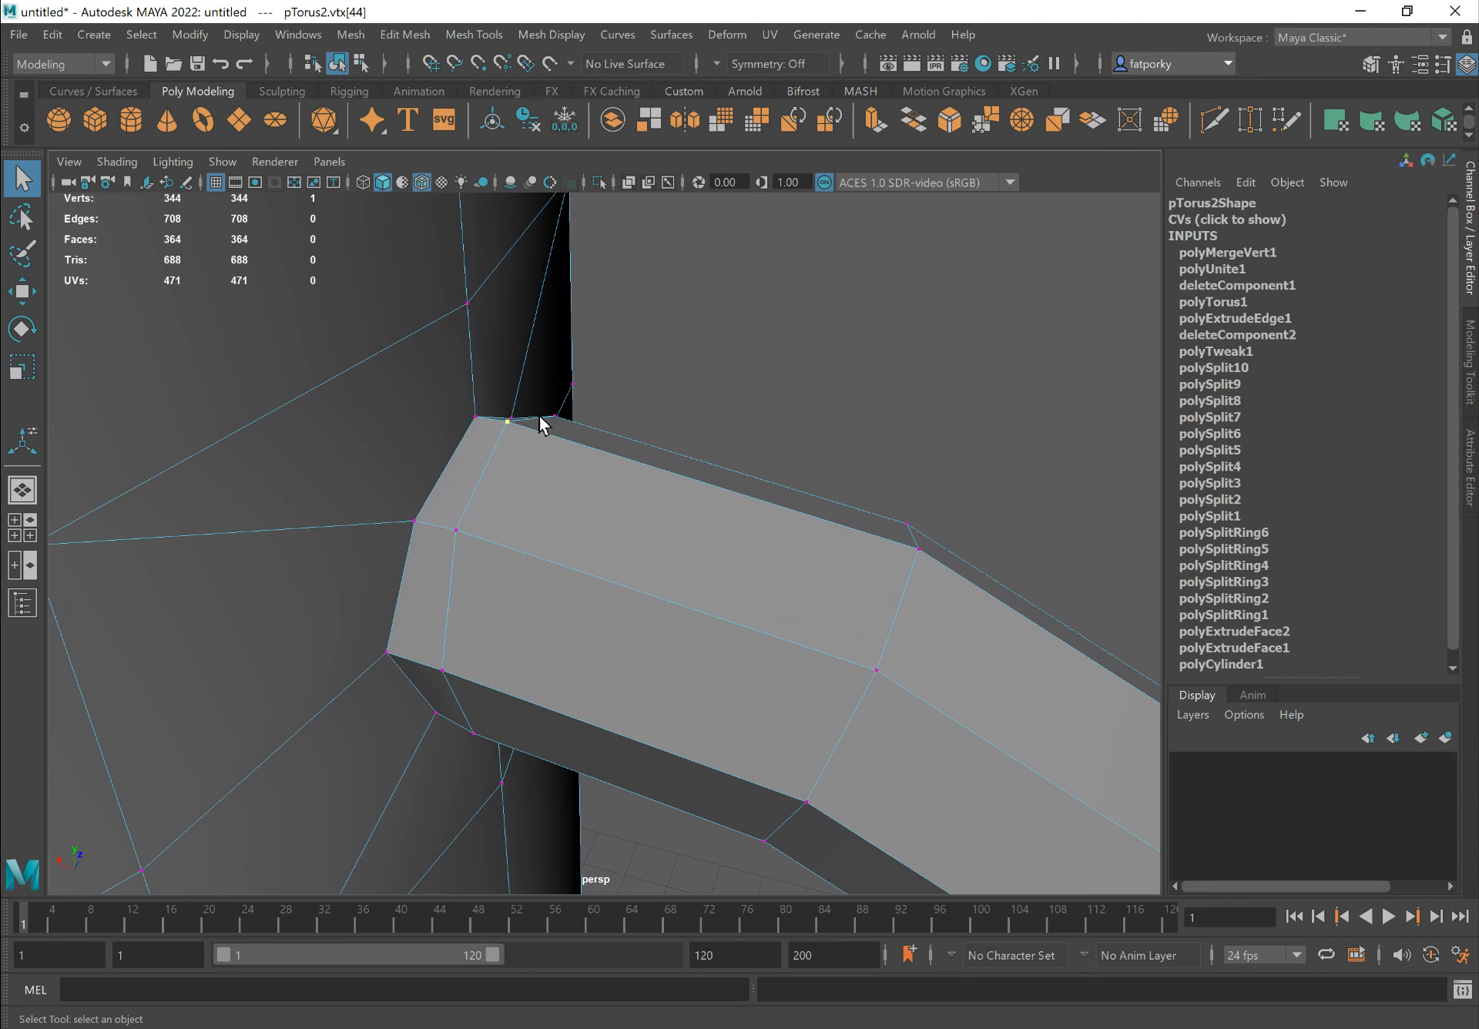
{"action": "left_click", "coordinate": [485, 426]}
{"action": "left_click", "coordinate": [455, 531]}
{"action": "key", "text": "w"}
{"action": "left_click_drag", "start_coordinate": [459, 534], "coordinate": [575, 556]}
Return the mug to object mode and clear the selection
{"action": "right_click_drag", "start_coordinate": [796, 564], "coordinate": [596, 533], "text": "alt"}
{"action": "left_click_drag", "start_coordinate": [596, 533], "coordinate": [828, 581], "text": "alt"}
{"action": "right_click_drag", "start_coordinate": [828, 581], "coordinate": [568, 508], "text": "alt"}
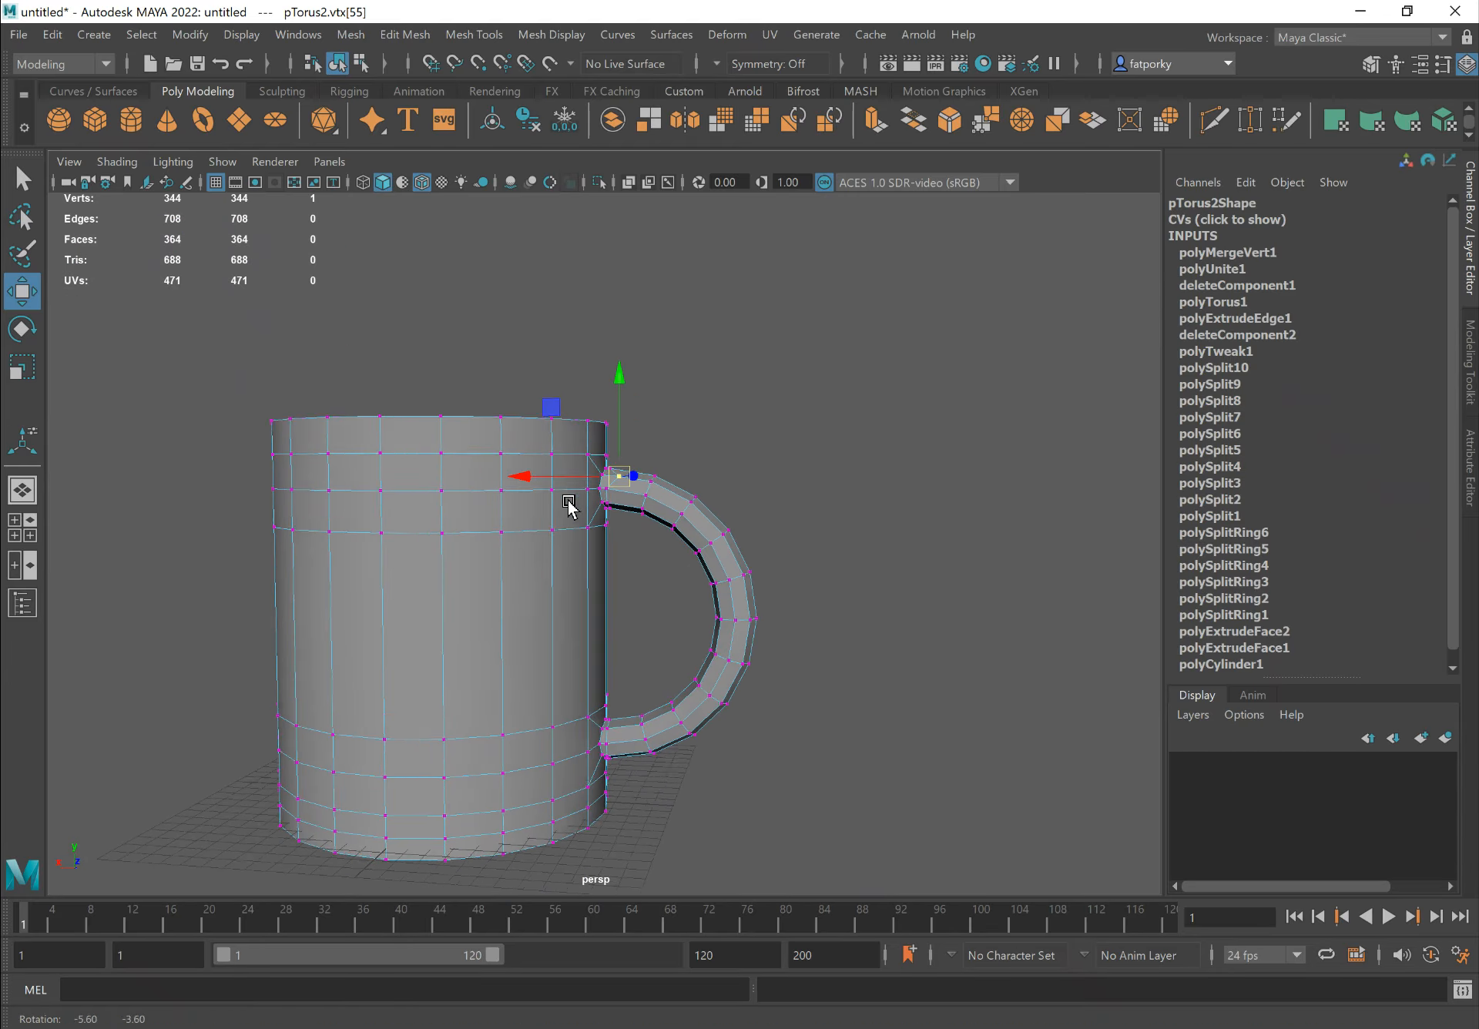
{"action": "key", "text": "q"}
{"action": "right_click_drag", "start_coordinate": [664, 458], "coordinate": [726, 445]}
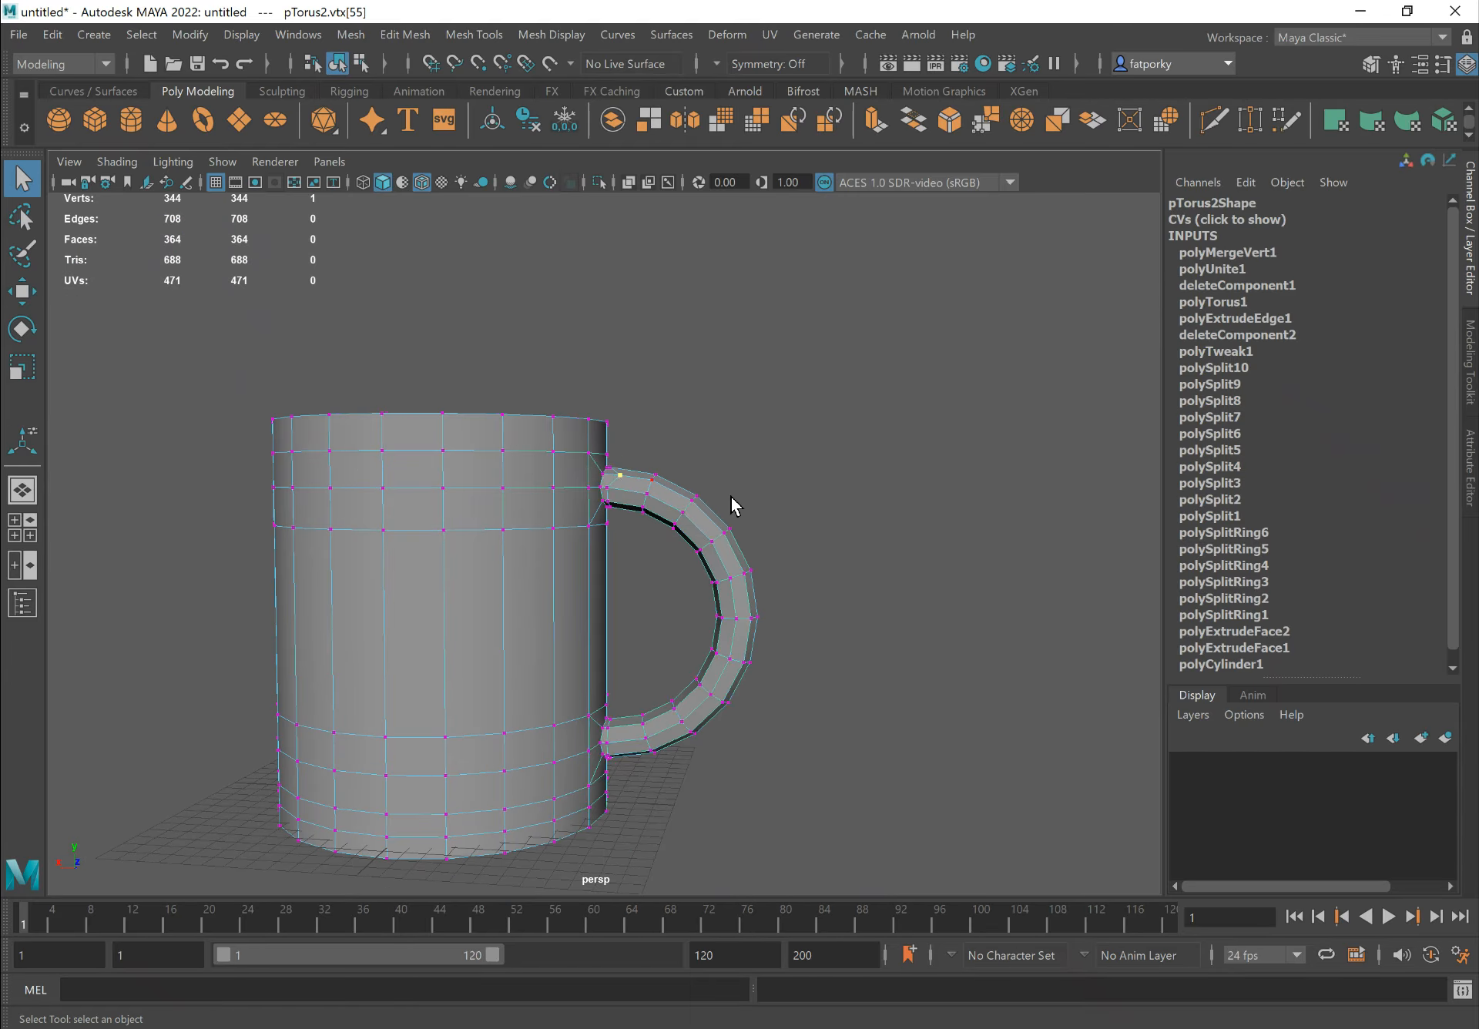
{"action": "left_click_drag", "start_coordinate": [732, 497], "coordinate": [644, 509], "text": "alt"}
{"action": "left_click", "coordinate": [655, 516]}
{"action": "left_click_drag", "start_coordinate": [570, 572], "coordinate": [627, 553], "text": "alt"}
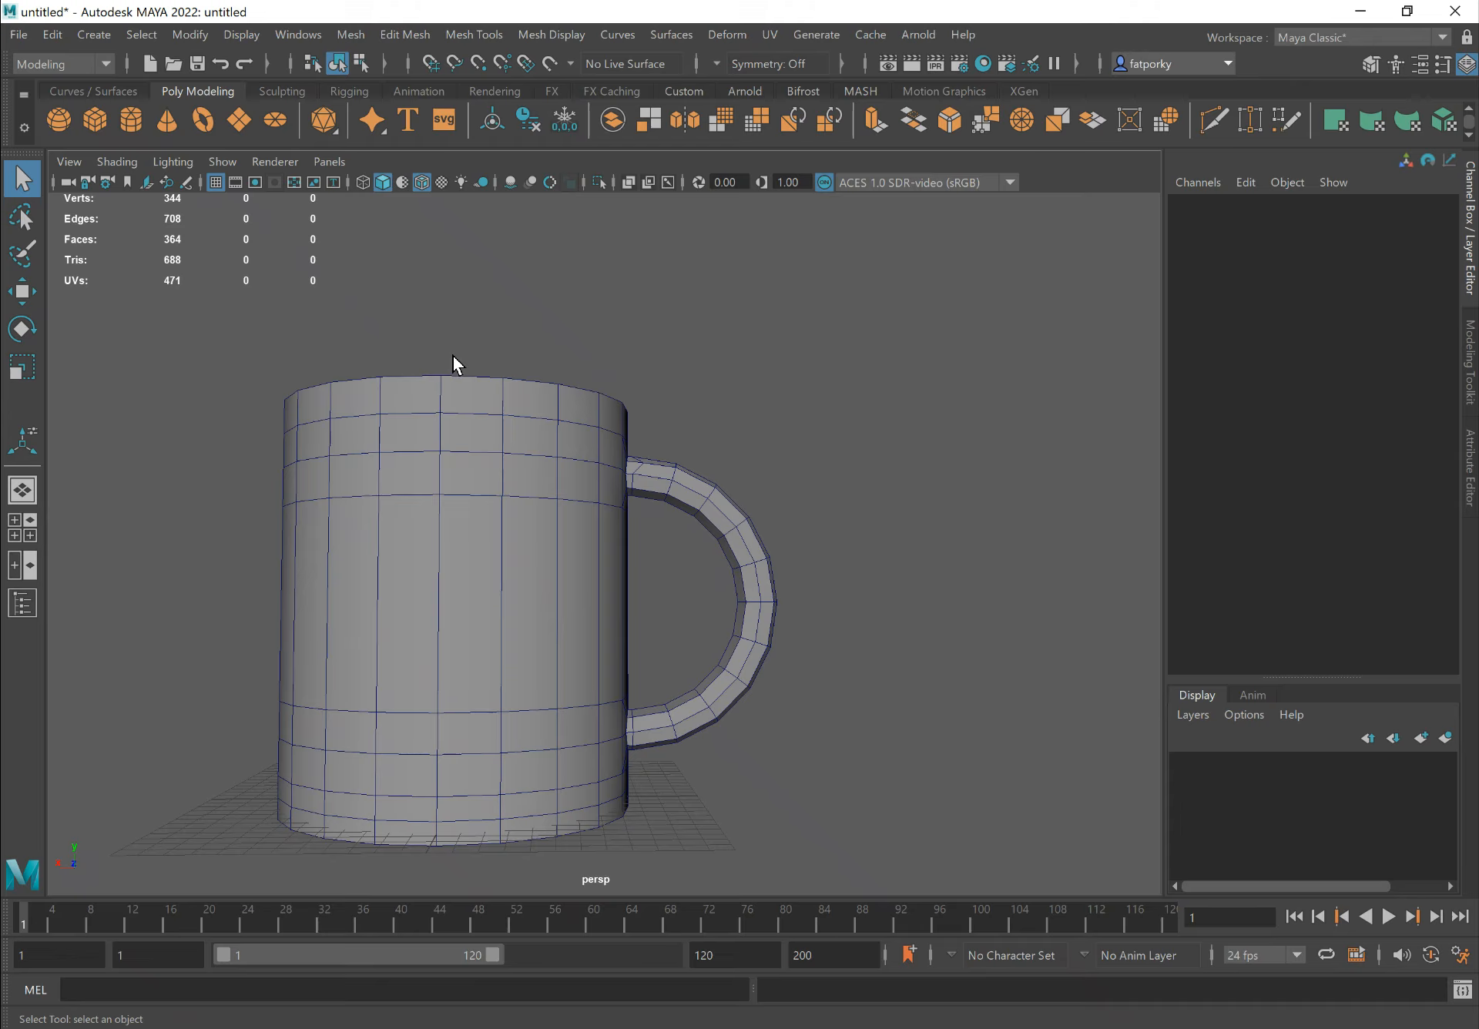
Turn off the wireframe overlay on the shaded mug and inspect the shading around the handle's upper joint
{"action": "left_click", "coordinate": [117, 161]}
{"action": "left_click", "coordinate": [161, 348]}
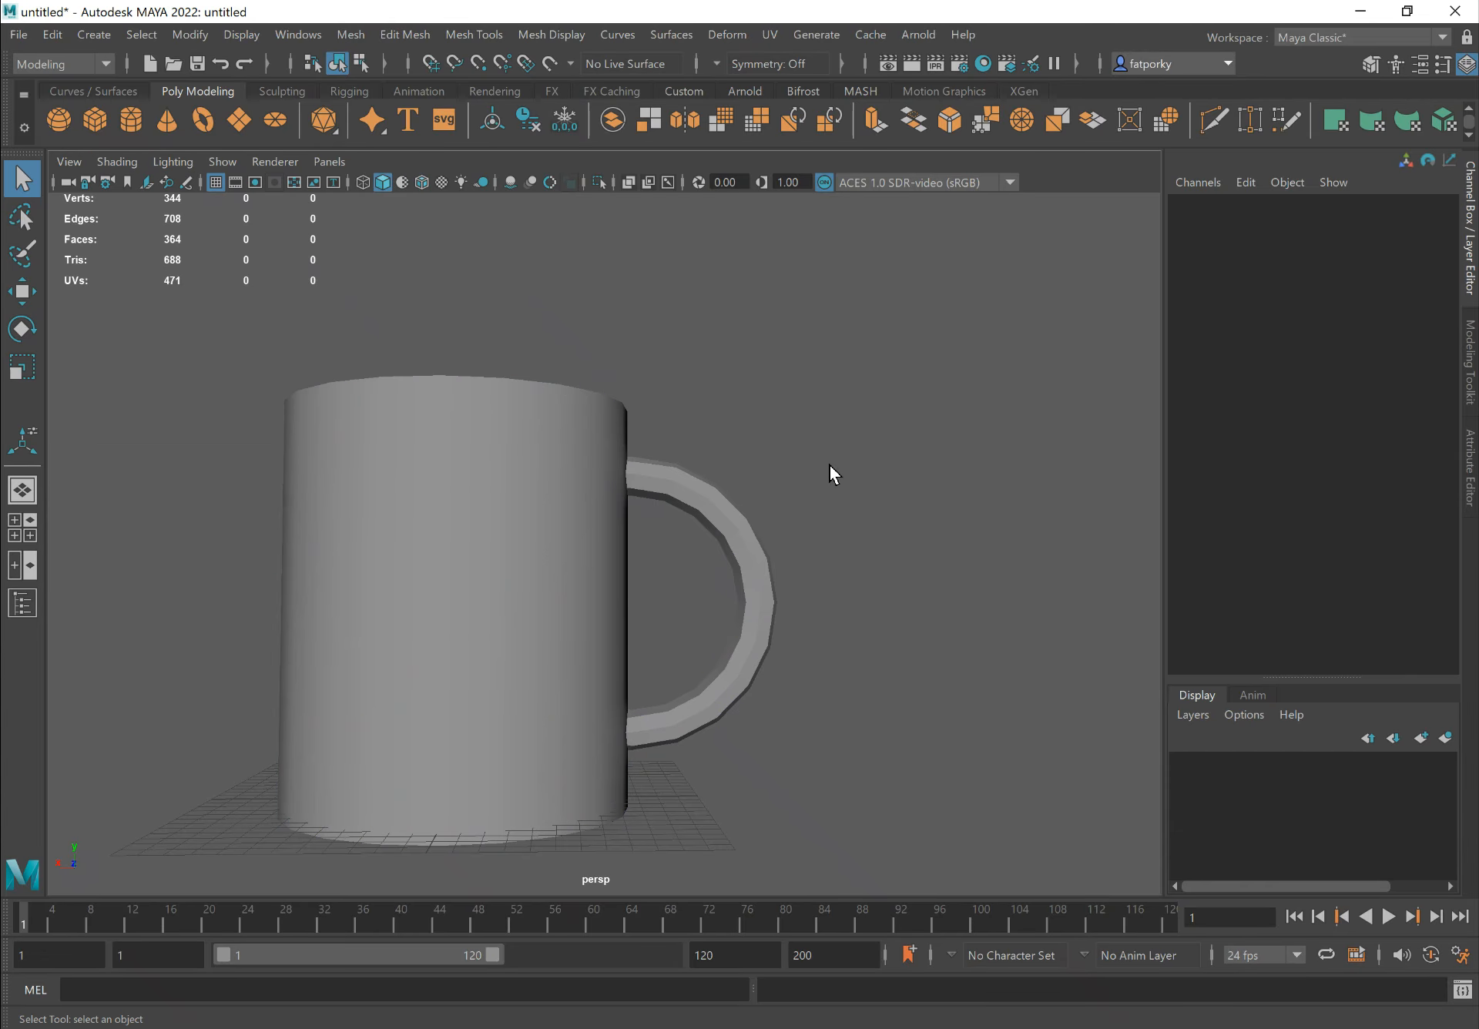
{"action": "left_click_drag", "start_coordinate": [829, 465], "coordinate": [811, 488], "text": "alt"}
{"action": "mouse_move", "coordinate": [812, 489]}
{"action": "right_mouse_down", "text": "alt"}
{"action": "mouse_move", "coordinate": [534, 494]}
{"action": "mouse_move", "coordinate": [690, 504]}
{"action": "mouse_move", "coordinate": [683, 518]}
{"action": "mouse_move", "coordinate": [663, 438]}
{"action": "right_mouse_up", "text": "alt"}
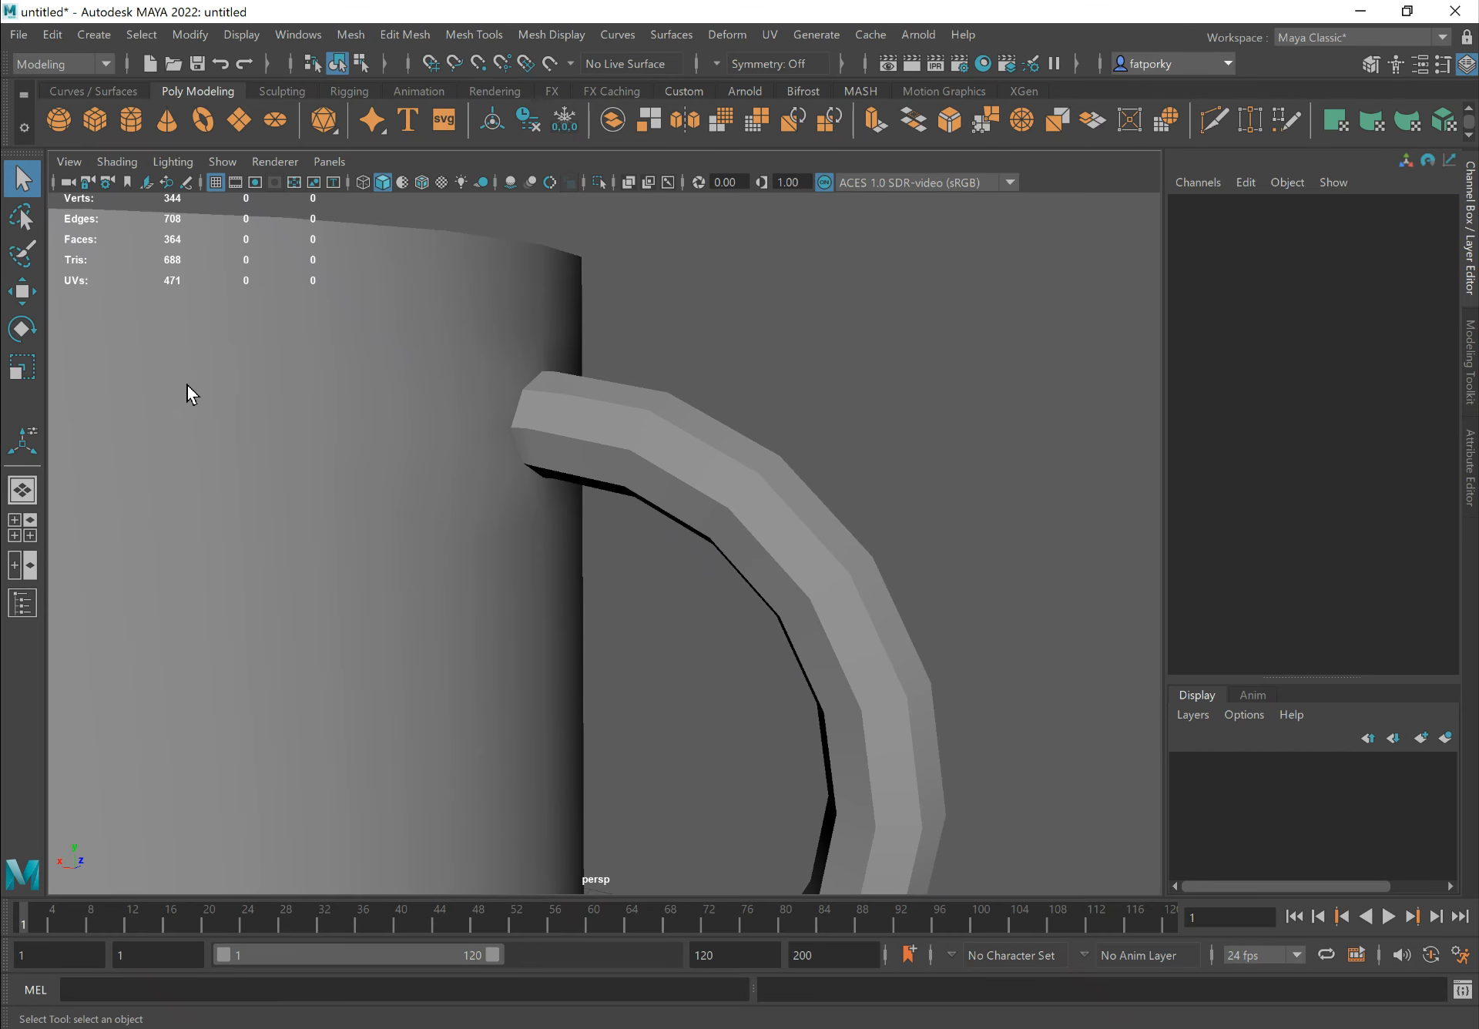
{"action": "left_click_drag", "start_coordinate": [511, 524], "coordinate": [571, 501], "text": "alt"}
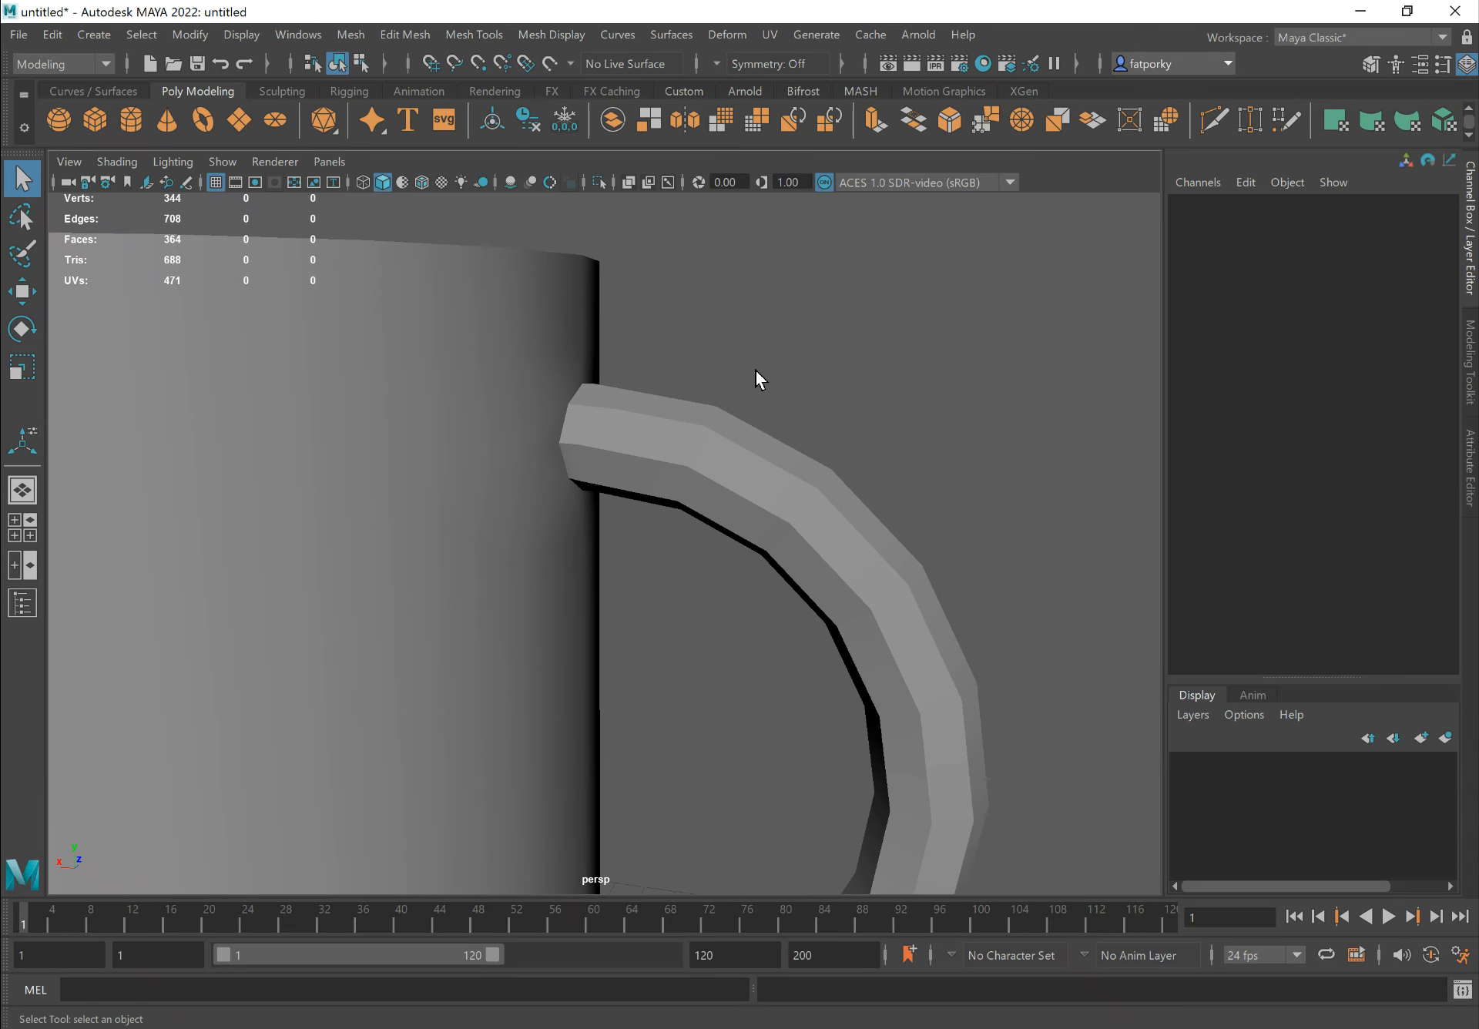
Select the whole mug mesh and apply Soften Edge to smooth its shading
{"action": "left_click_drag", "start_coordinate": [759, 380], "coordinate": [741, 616]}
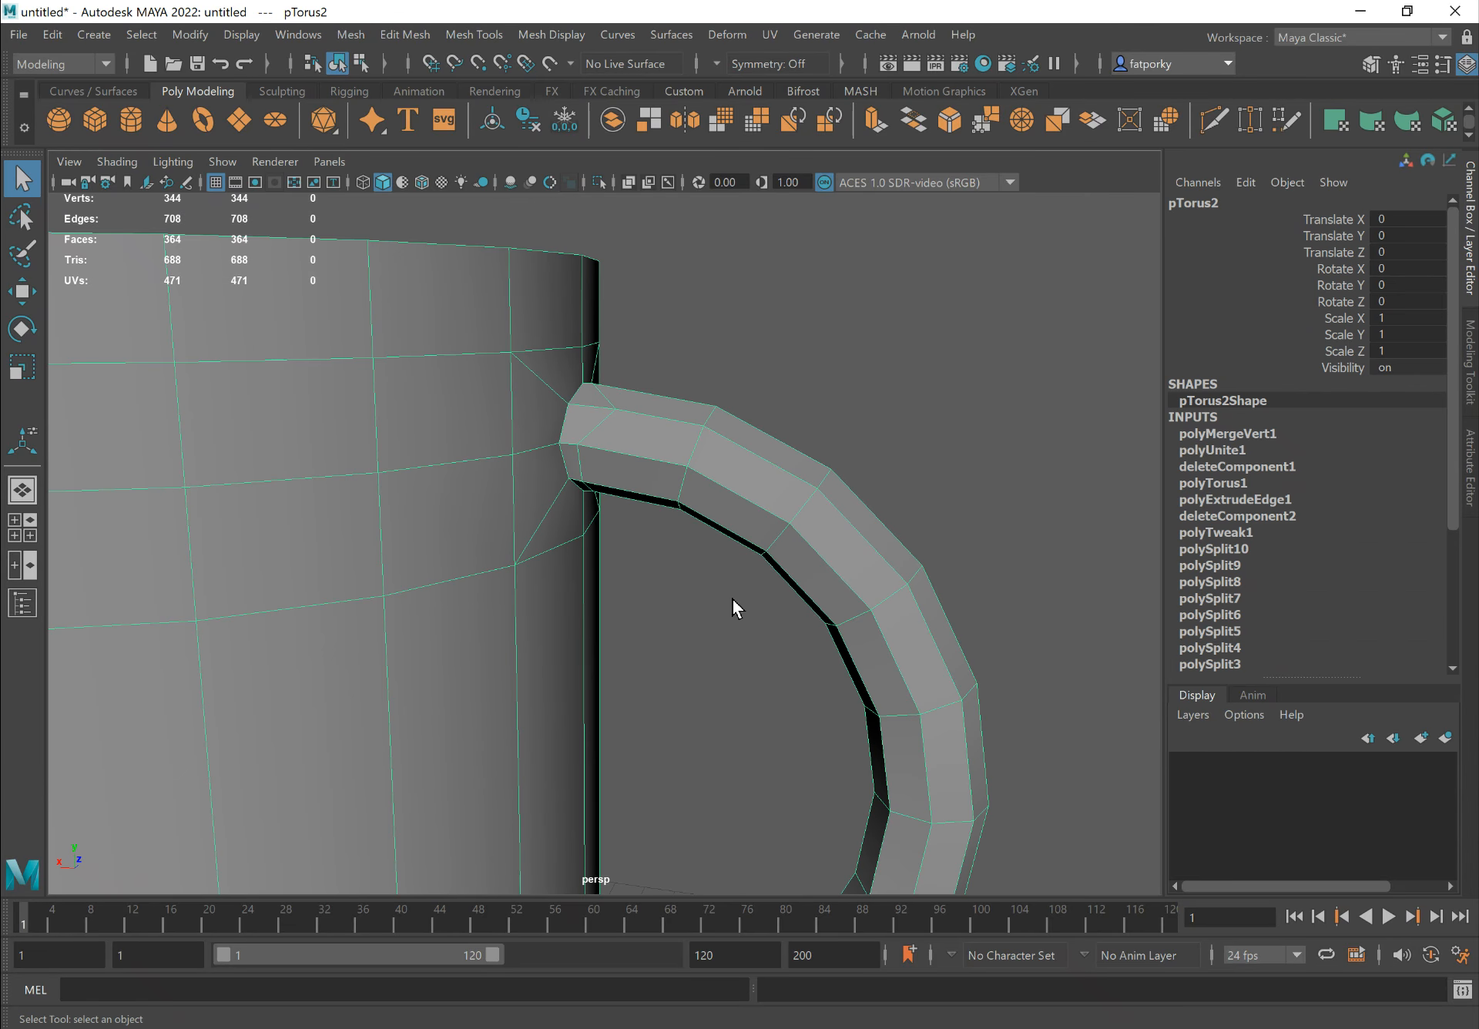
{"action": "left_click", "coordinate": [574, 37]}
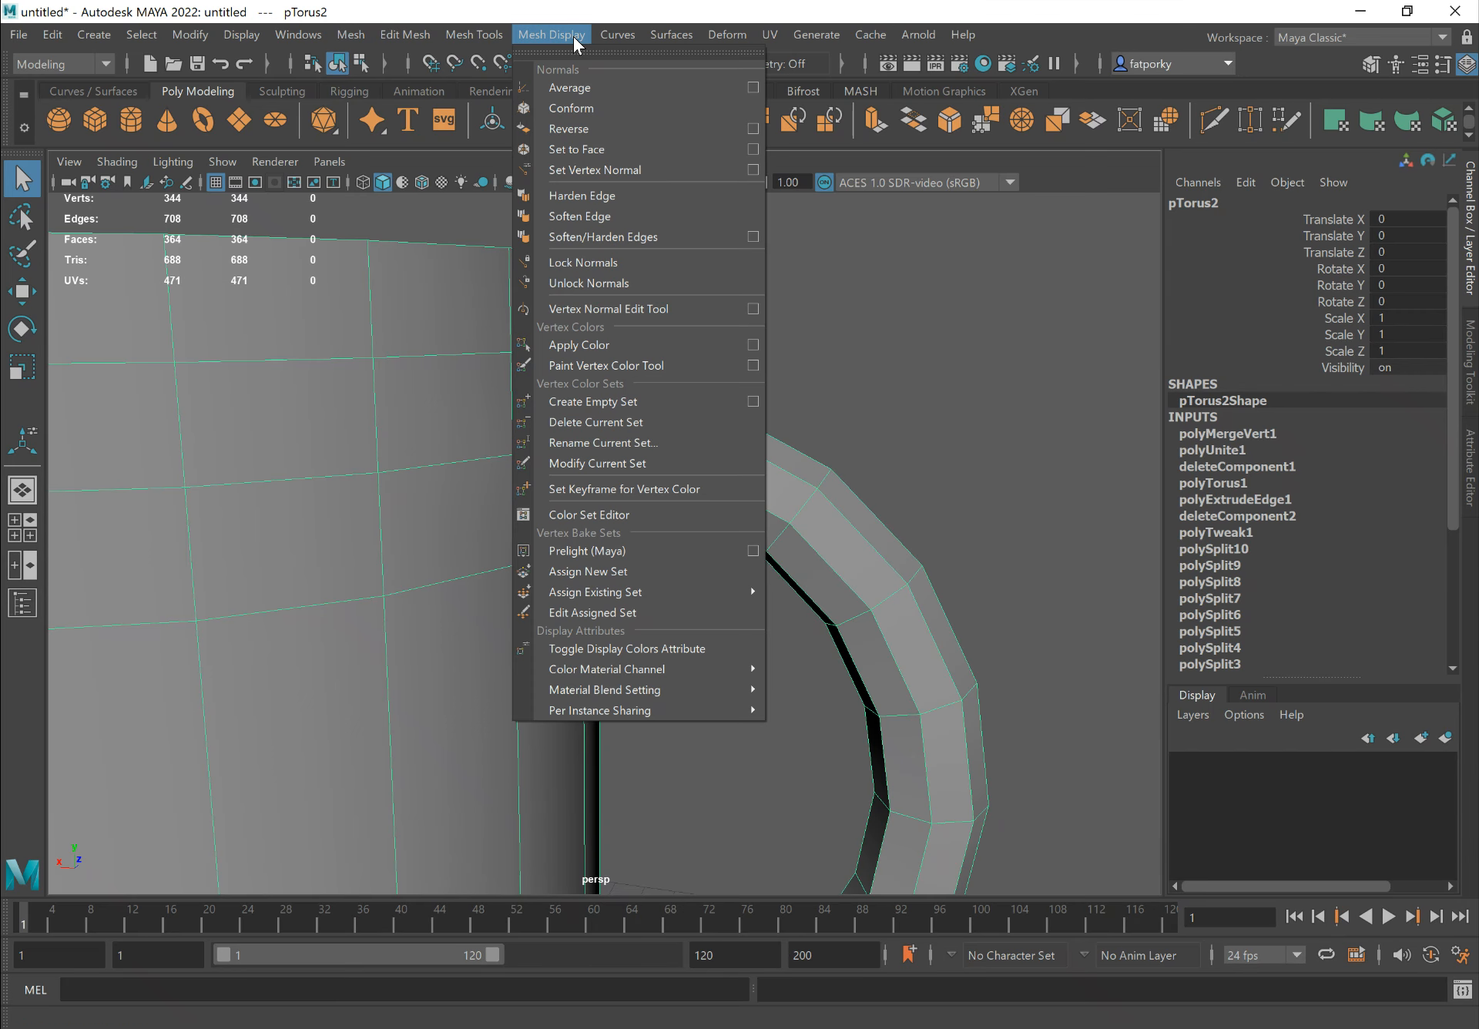
{"action": "left_click", "coordinate": [628, 216]}
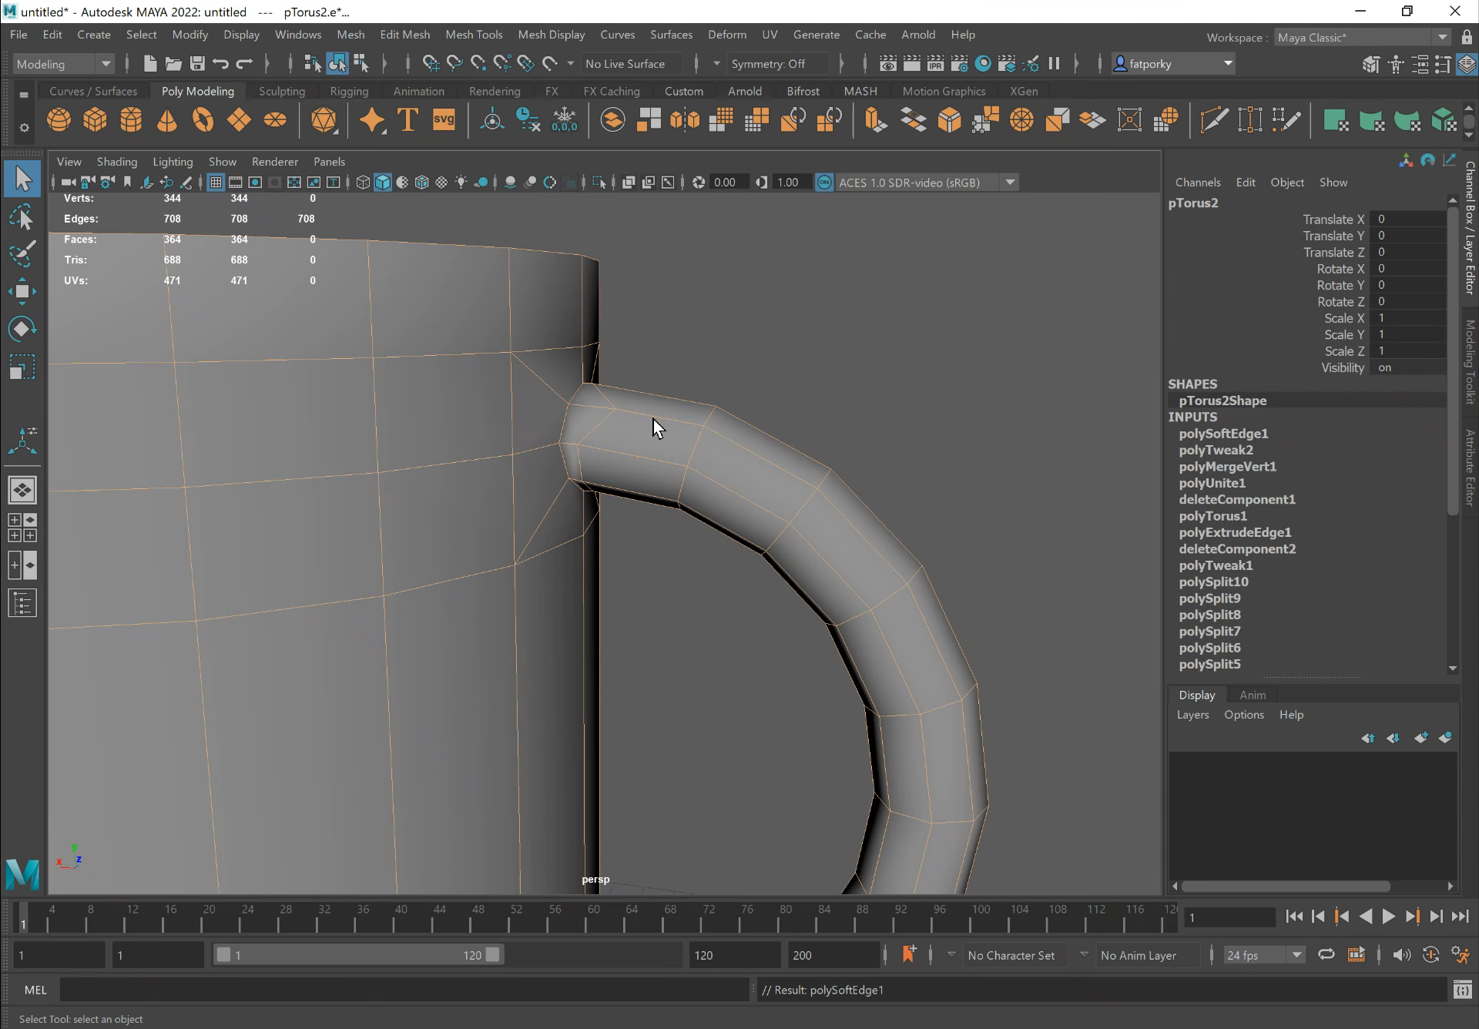
Clear the selection to check the softened shading on the mug's body and handle, and reselect the mug
{"action": "right_click_drag", "start_coordinate": [626, 426], "coordinate": [529, 502], "text": "shift"}
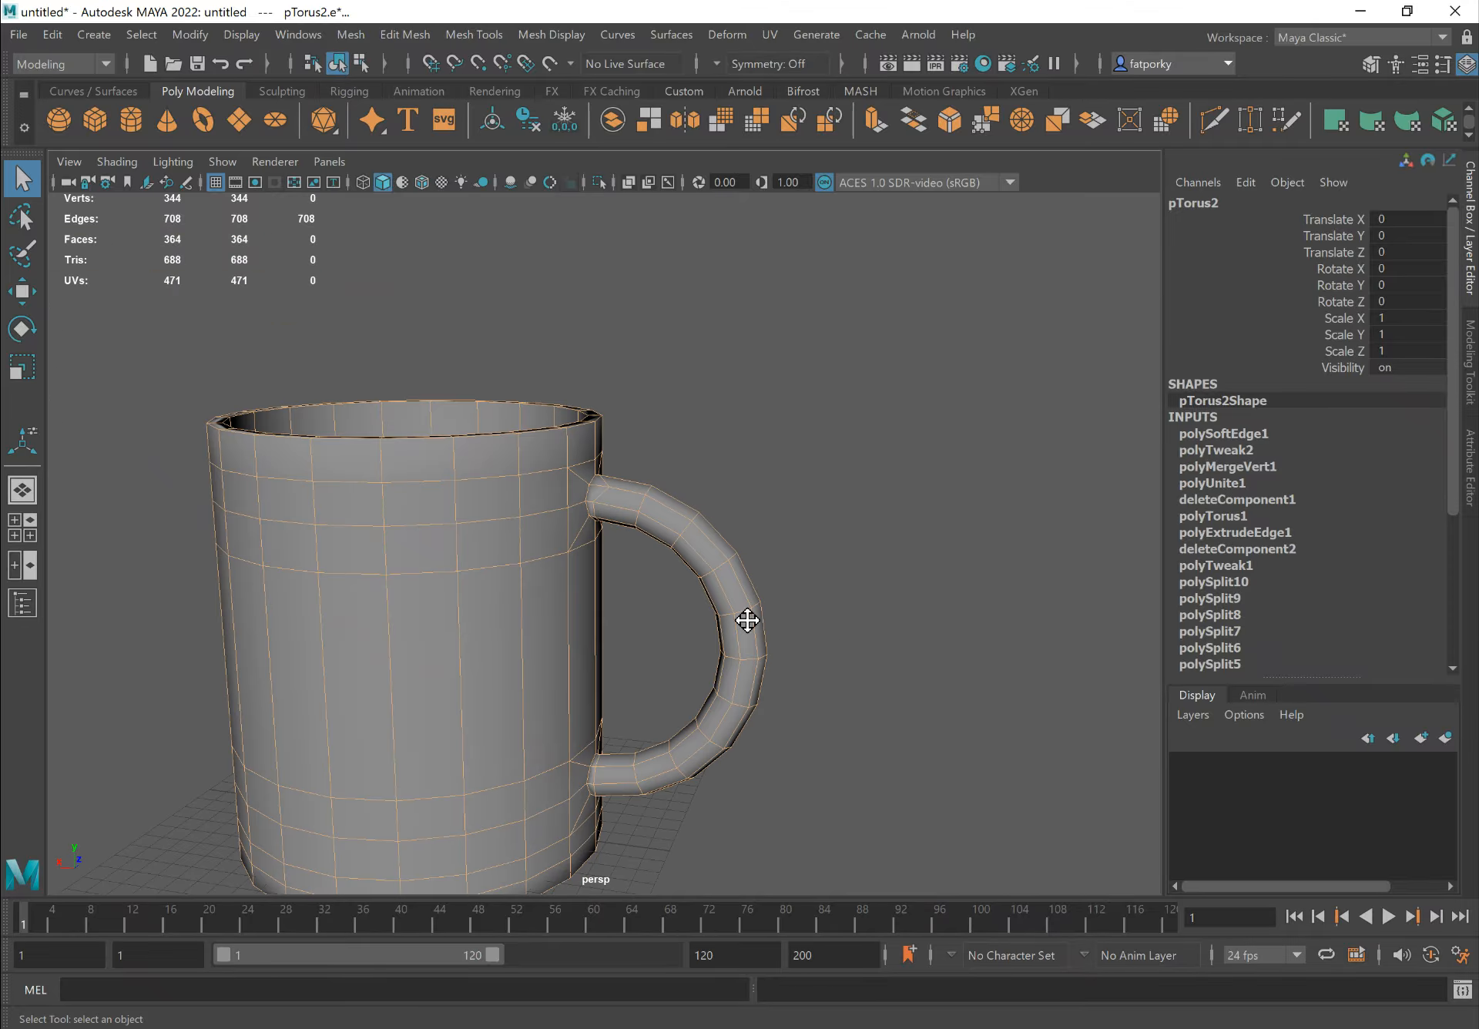
{"action": "middle_click_drag", "start_coordinate": [747, 621], "coordinate": [902, 539], "text": "alt"}
{"action": "left_click_drag", "start_coordinate": [769, 576], "coordinate": [733, 450], "text": "alt"}
{"action": "left_click", "coordinate": [835, 465]}
{"action": "left_click", "coordinate": [656, 539]}
{"action": "left_click_drag", "start_coordinate": [656, 540], "coordinate": [621, 476], "text": "alt"}
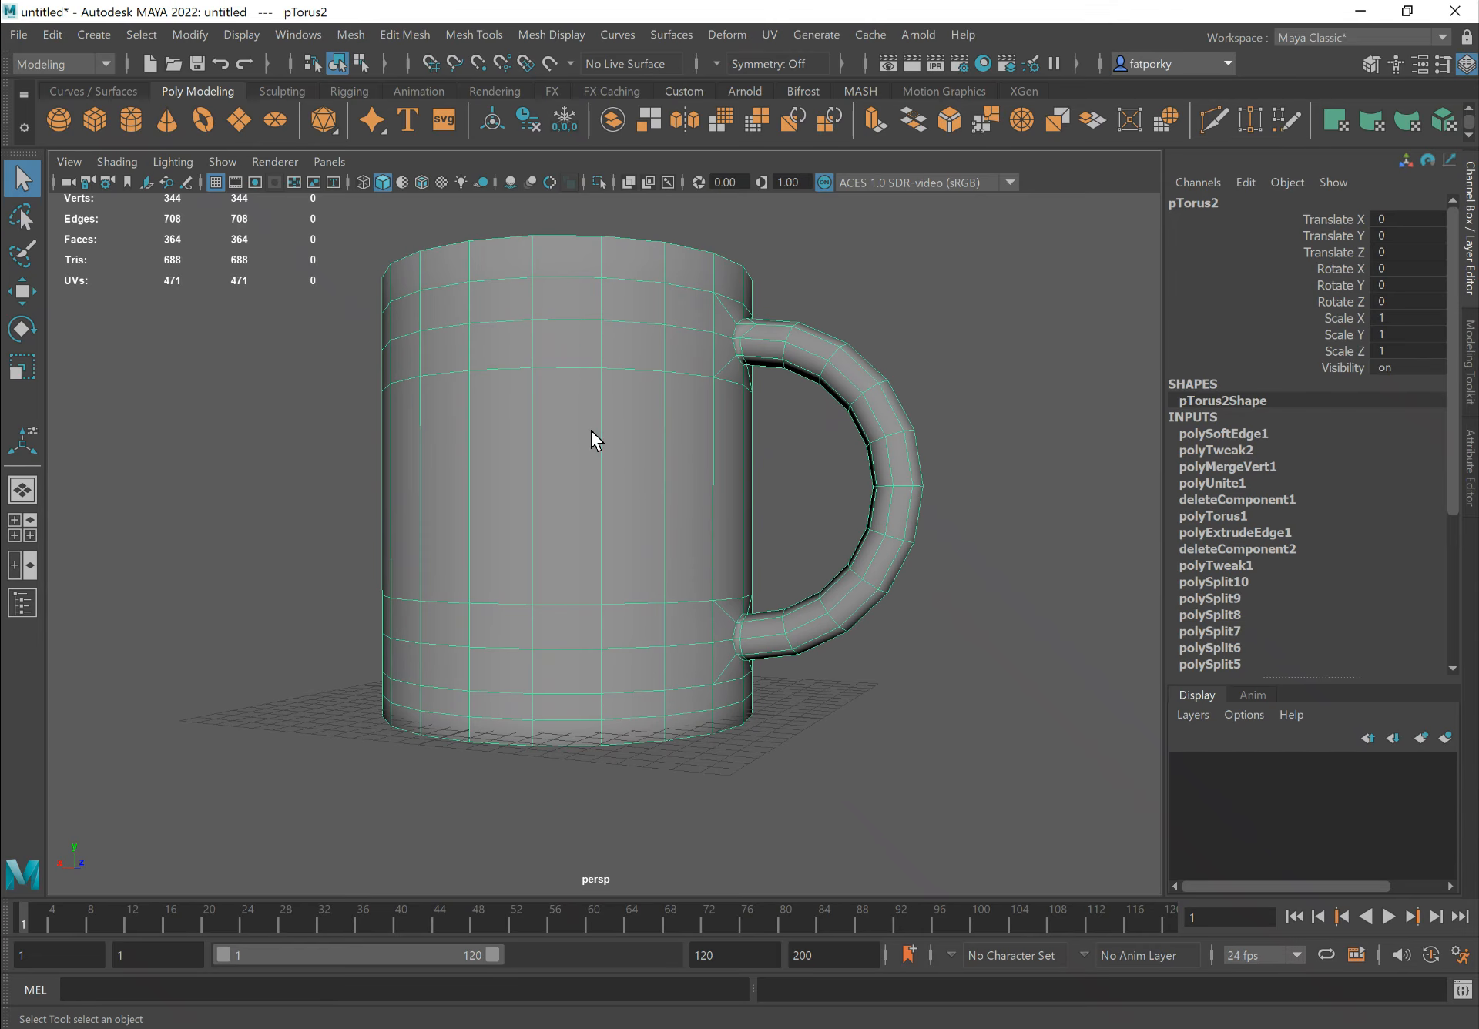
Insert three horizontal edge loops around the middle of the mug's walls, between the upper and lower handle joints
{"action": "right_click_drag", "start_coordinate": [594, 414], "coordinate": [442, 451], "text": "shift"}
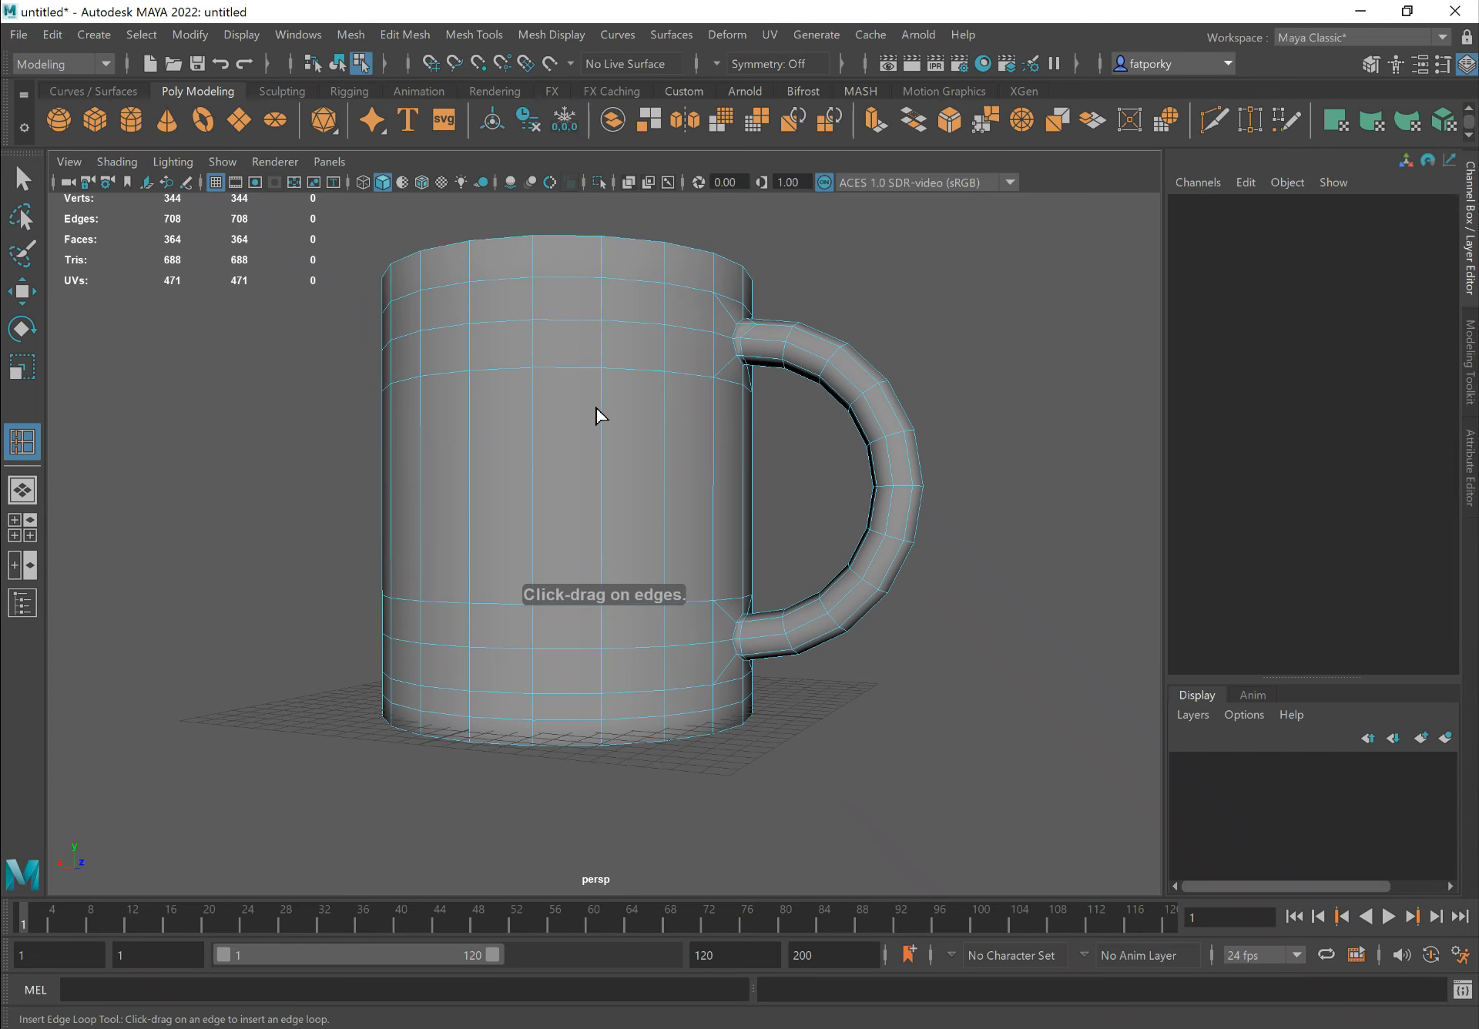
{"action": "left_click", "coordinate": [604, 432]}
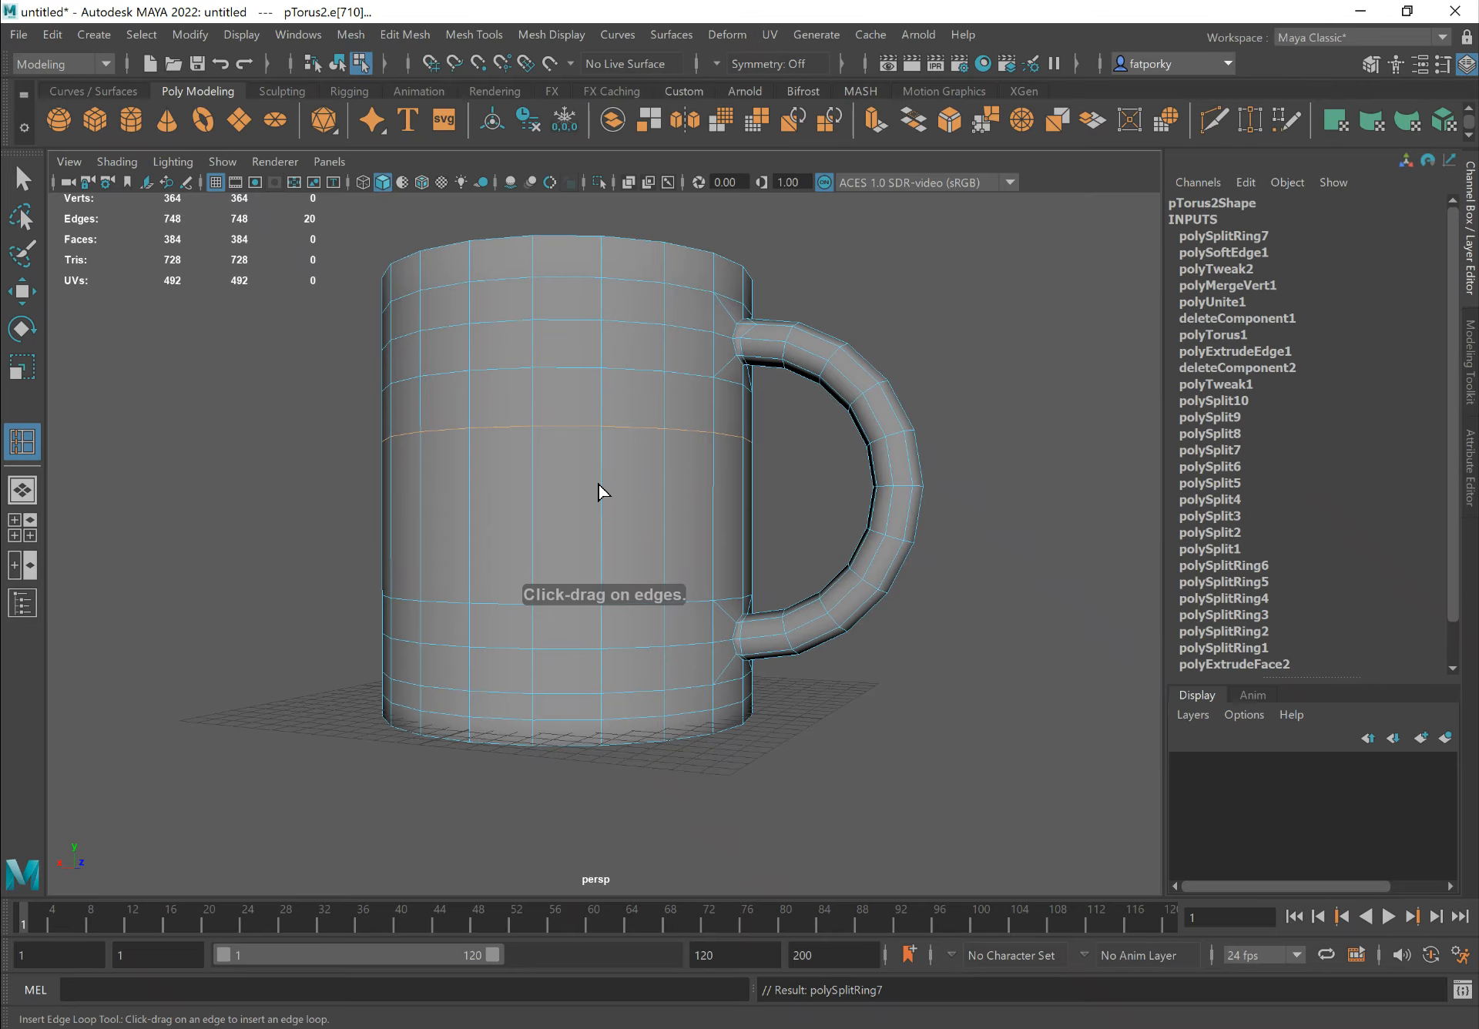
{"action": "left_click", "coordinate": [605, 505]}
{"action": "key", "text": "q"}
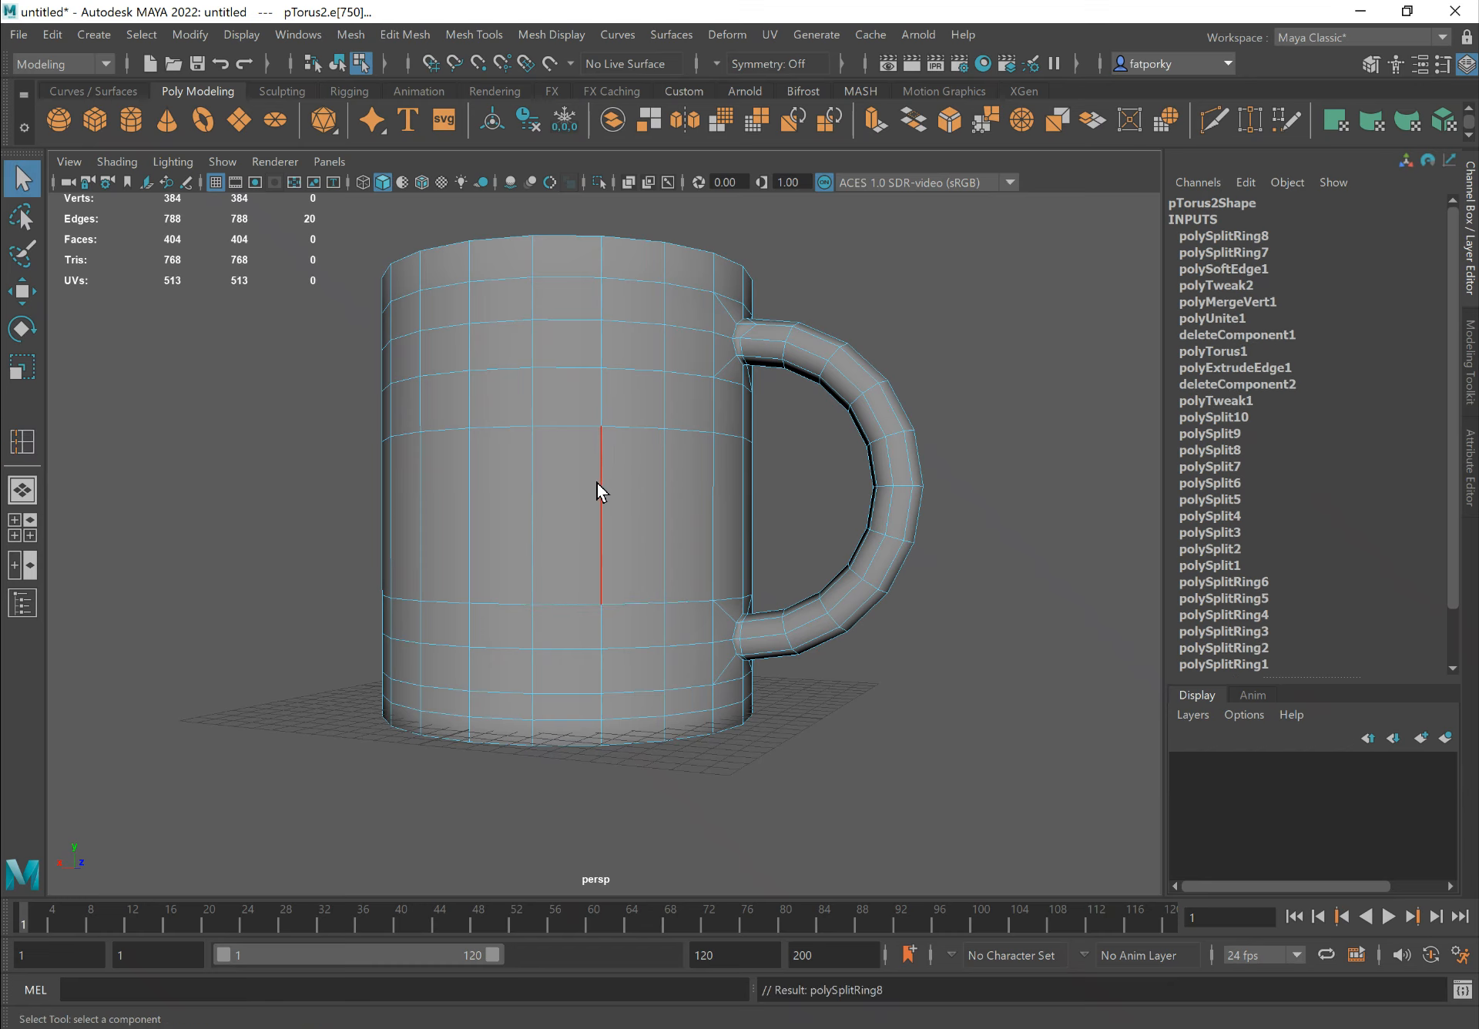
{"action": "key", "text": "y"}
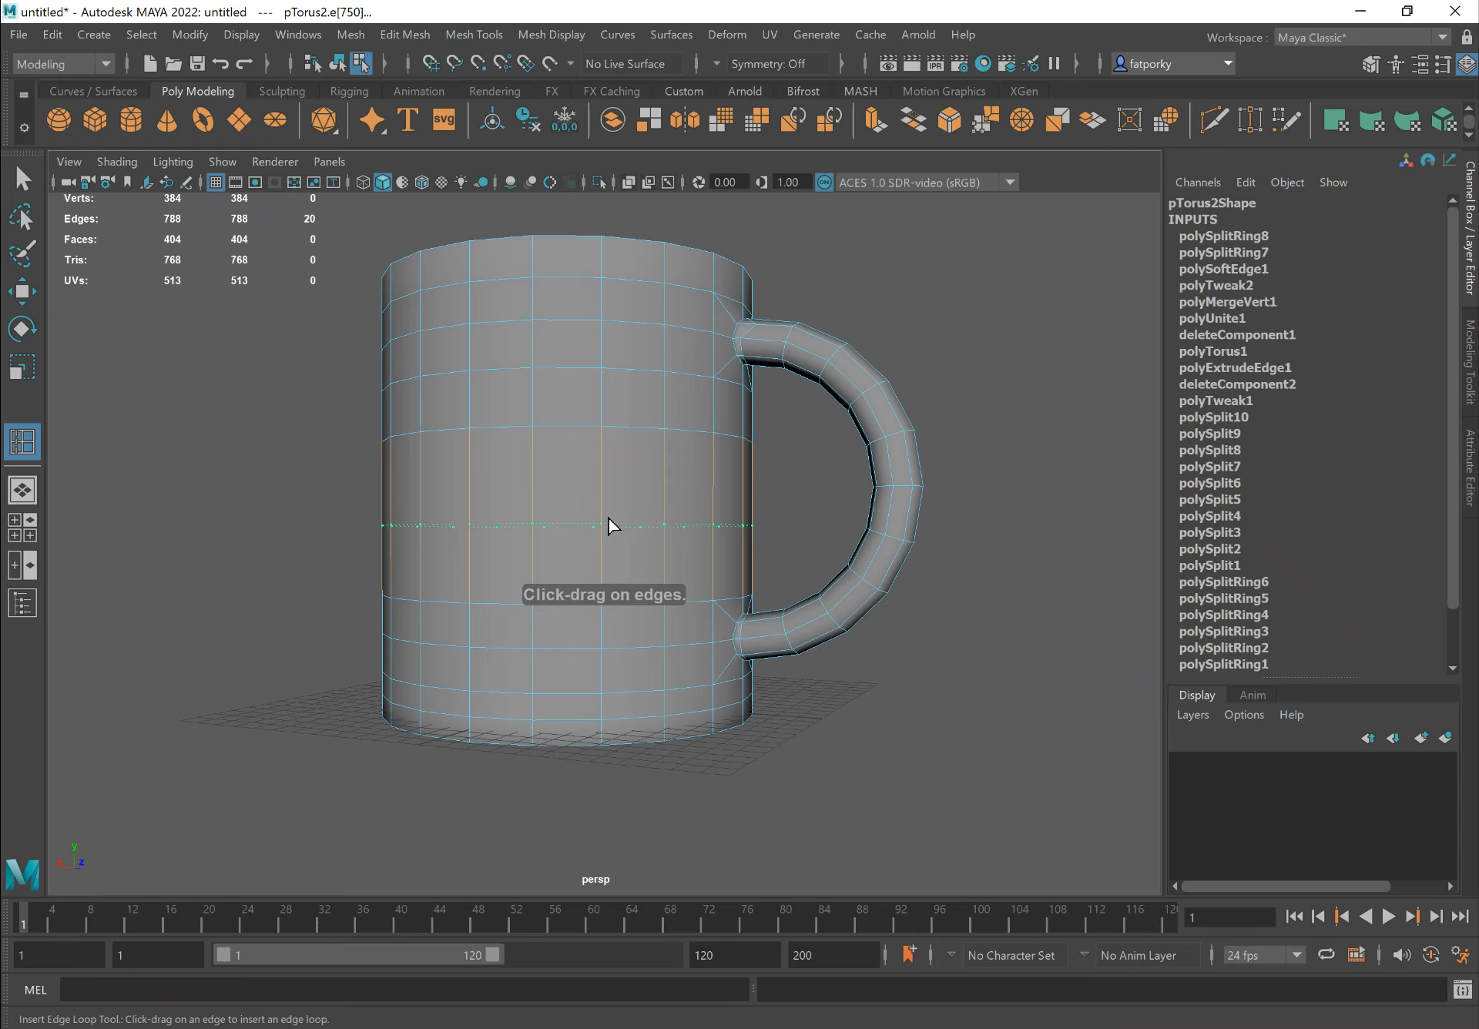
{"action": "left_click", "coordinate": [614, 508]}
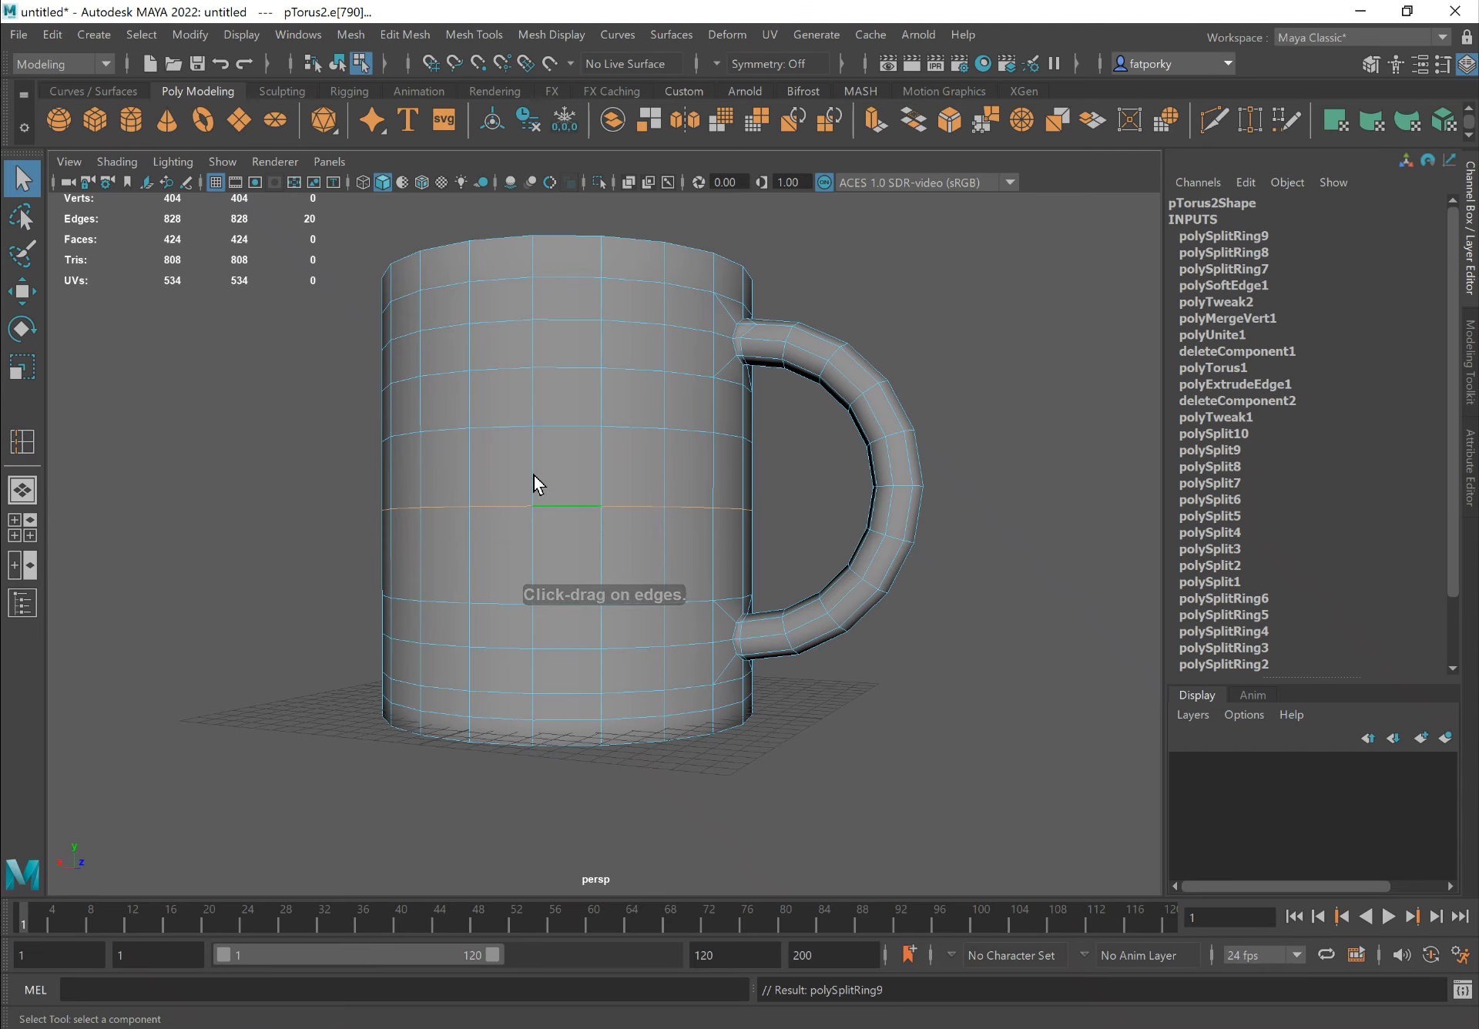
{"action": "left_click_drag", "start_coordinate": [534, 485], "coordinate": [547, 488], "text": "alt"}
{"action": "key", "text": "q"}
Select all faces of the mug's lower half in face mode, from below the middle down to the base
{"action": "right_click", "coordinate": [639, 529]}
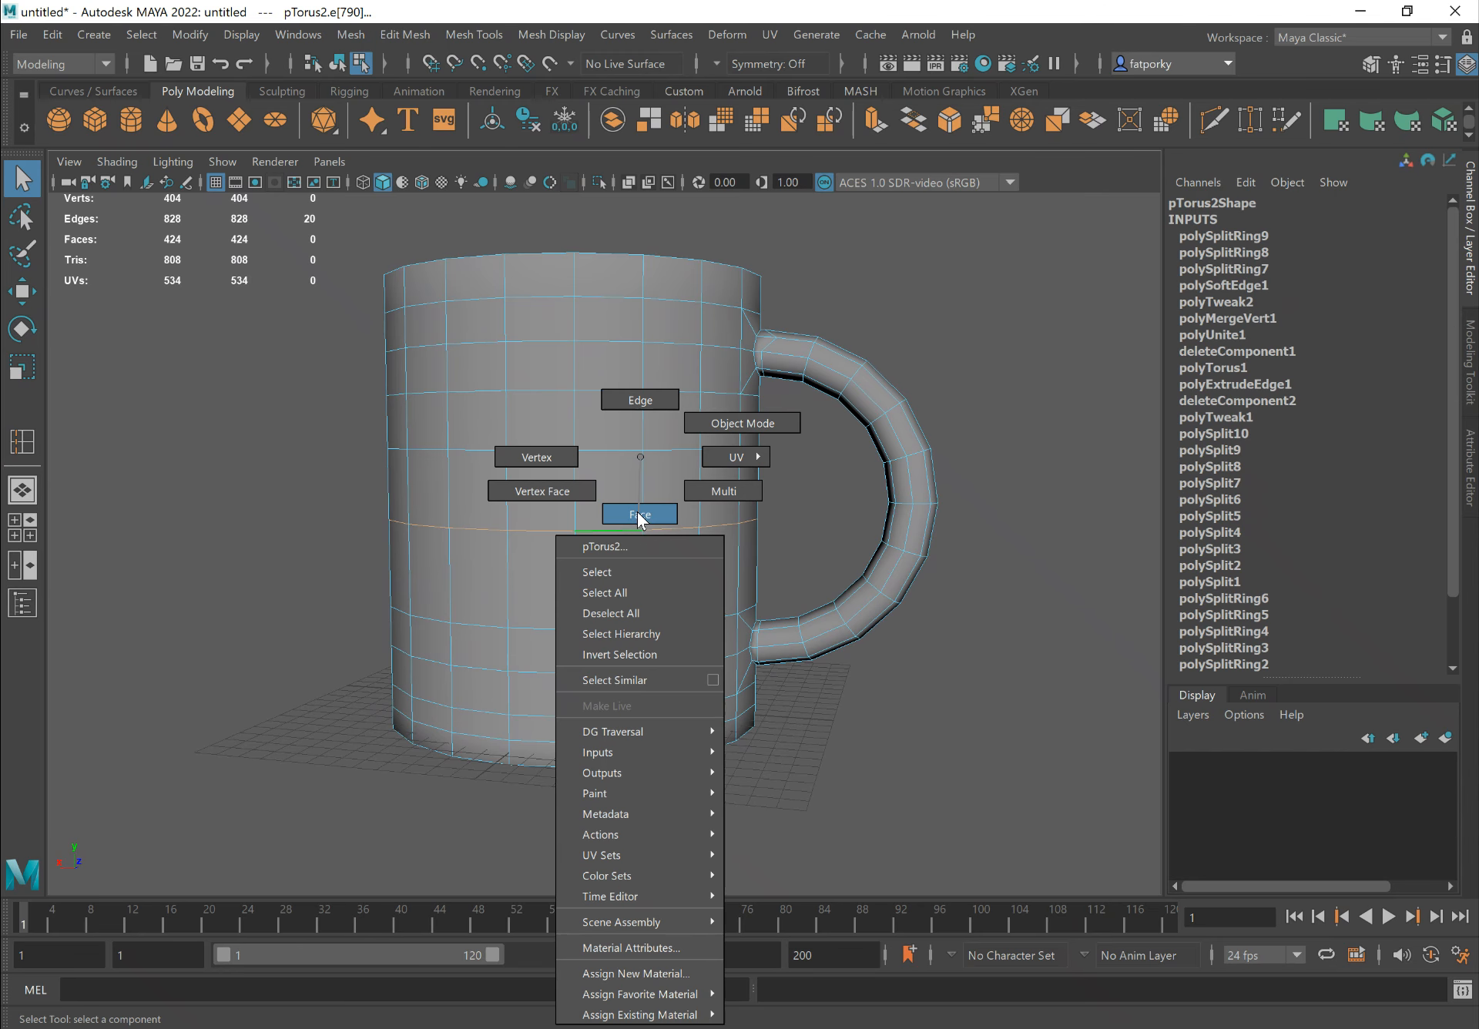
{"action": "left_click", "coordinate": [636, 511]}
{"action": "left_click_drag", "start_coordinate": [644, 528], "coordinate": [647, 531], "text": "alt"}
{"action": "left_click_drag", "start_coordinate": [296, 533], "coordinate": [768, 766]}
Remove the ring of handle faces at the lower joint from the face selection
{"action": "scroll", "coordinate": [825, 733], "scroll_direction": "up", "scroll_amount": 5}
{"action": "left_click_drag", "start_coordinate": [773, 653], "coordinate": [431, 530], "text": "alt"}
{"action": "right_click_drag", "start_coordinate": [724, 582], "coordinate": [1002, 585], "text": "alt"}
{"action": "left_click_drag", "start_coordinate": [362, 493], "coordinate": [419, 498], "text": "alt"}
{"action": "middle_click_drag", "start_coordinate": [419, 499], "coordinate": [685, 547], "text": "alt"}
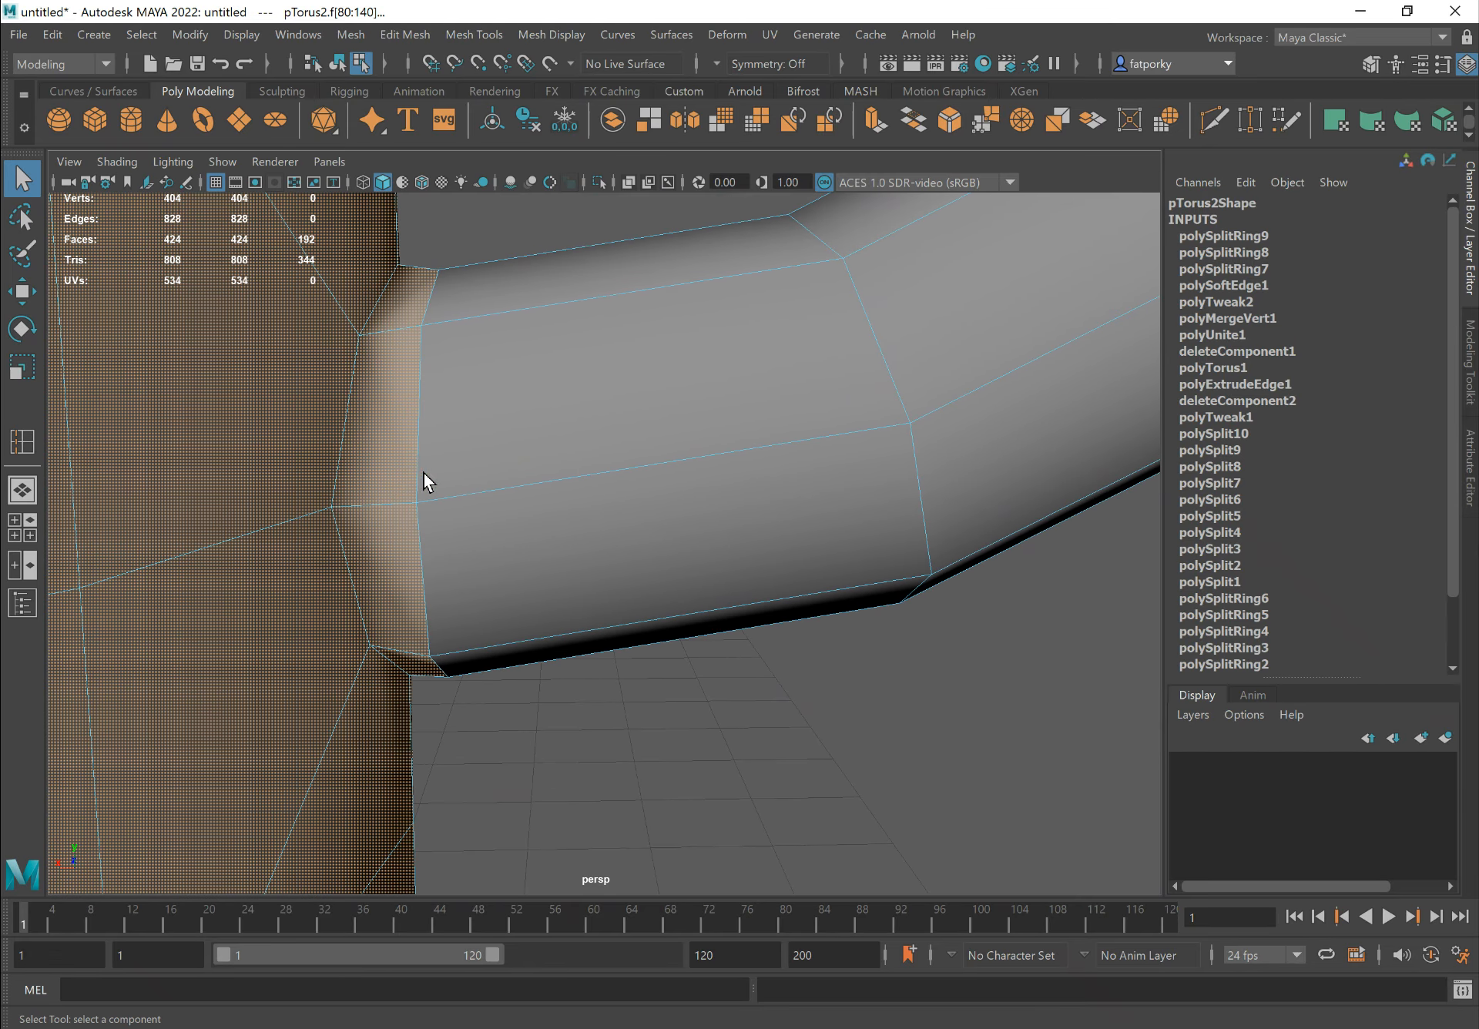
{"action": "left_click", "coordinate": [386, 436], "text": "ctrl"}
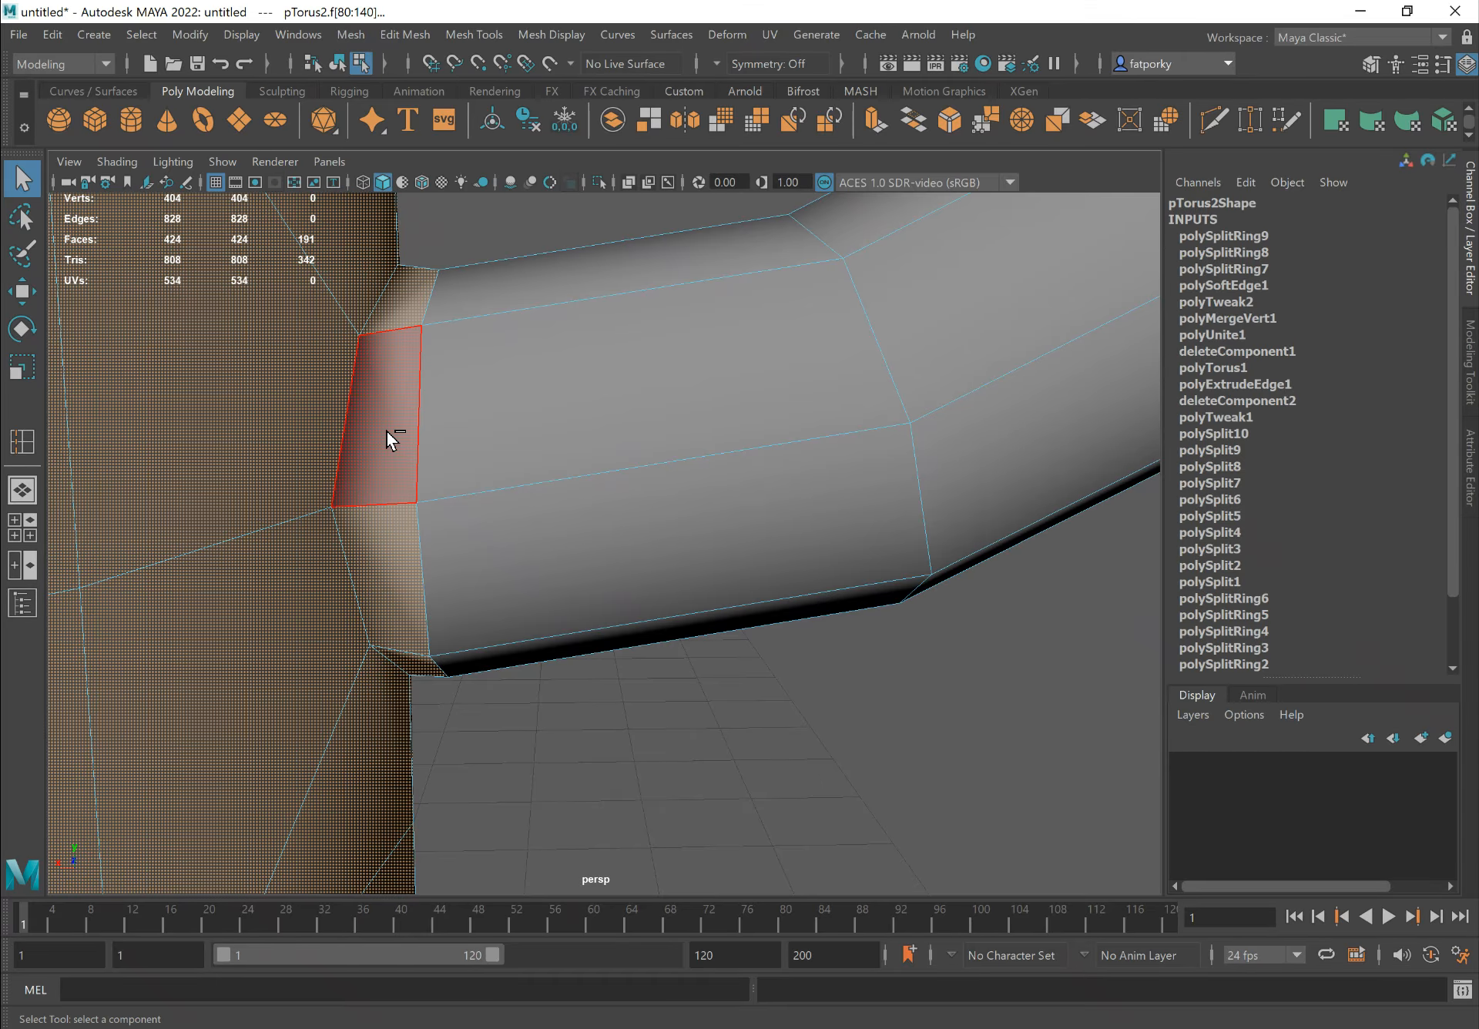
{"action": "double_click", "coordinate": [395, 543], "text": "ctrl"}
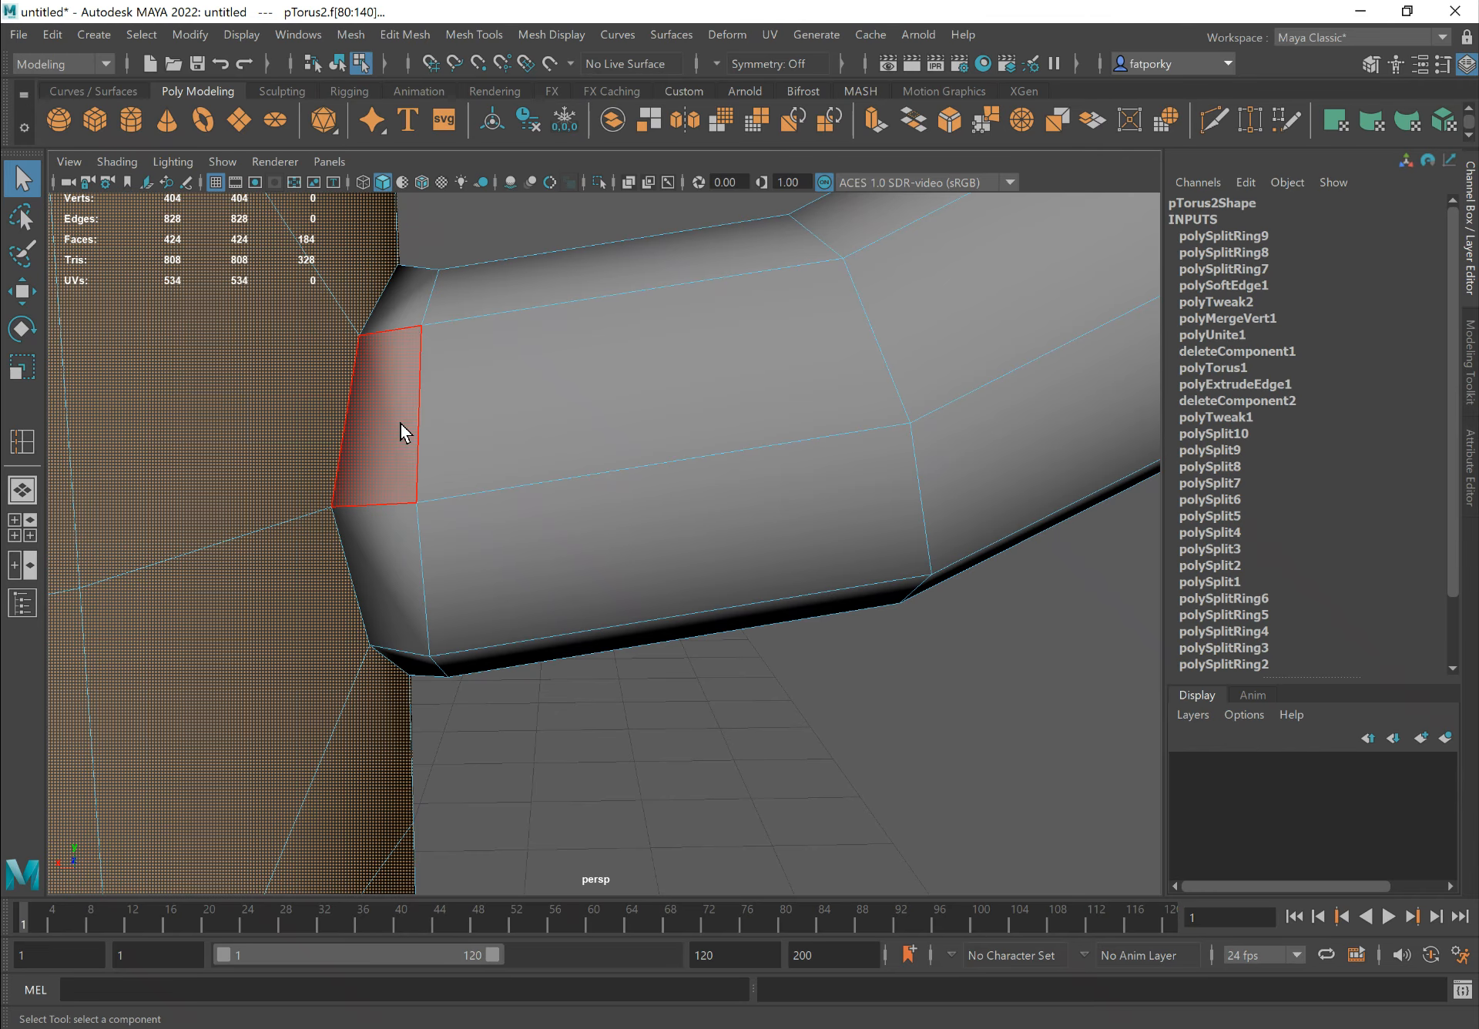
Scale the selected lower body faces inward on the horizontal X and Z axes to narrow the mug's lower half
{"action": "right_click_drag", "start_coordinate": [593, 514], "coordinate": [376, 440], "text": "alt"}
{"action": "left_click_drag", "start_coordinate": [464, 495], "coordinate": [635, 512], "text": "alt"}
{"action": "right_click_drag", "start_coordinate": [636, 512], "coordinate": [518, 449], "text": "alt"}
{"action": "left_click_drag", "start_coordinate": [518, 449], "coordinate": [488, 516], "text": "alt"}
{"action": "key", "text": "r"}
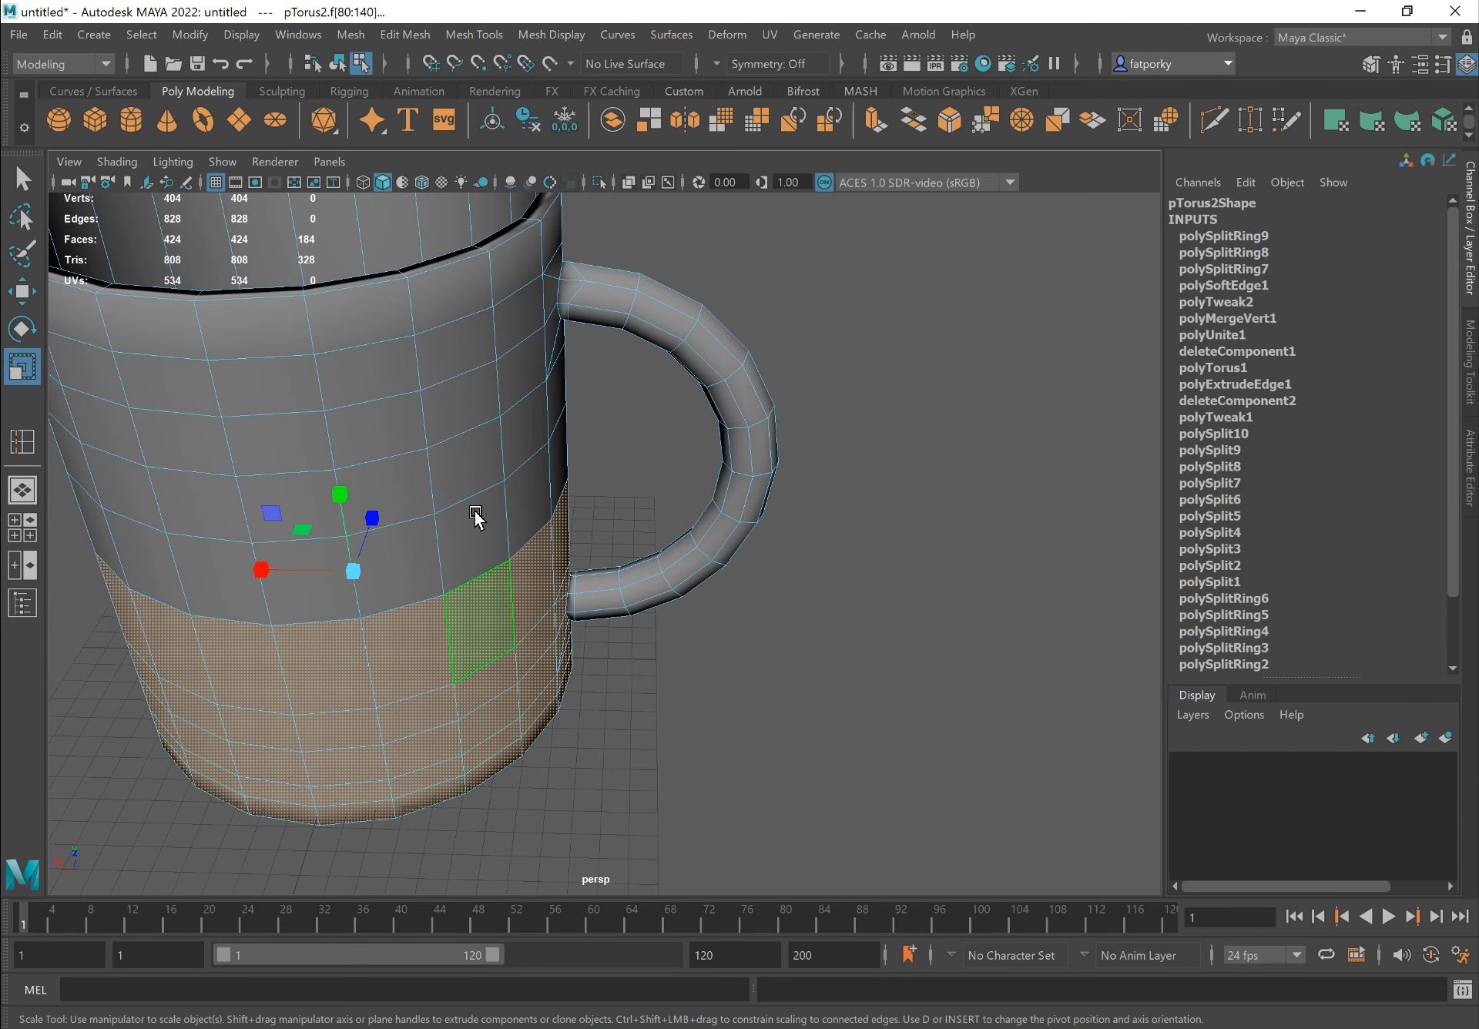
{"action": "left_click_drag", "start_coordinate": [283, 509], "coordinate": [349, 578], "text": "alt"}
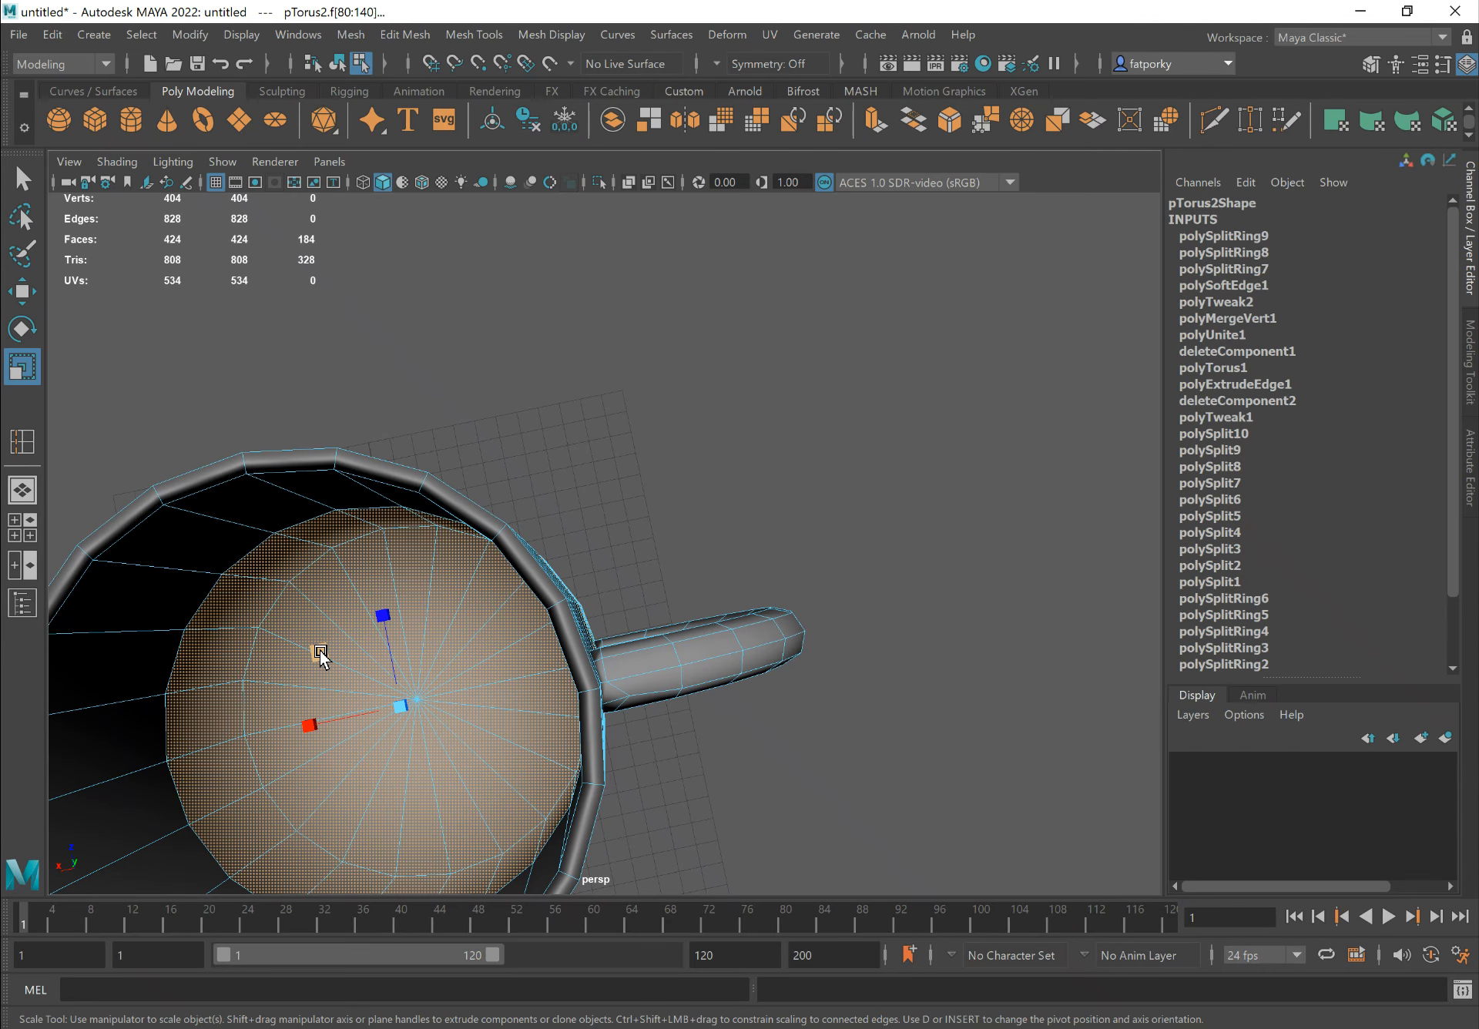
{"action": "left_click_drag", "start_coordinate": [322, 653], "coordinate": [362, 498]}
{"action": "right_click_drag", "start_coordinate": [362, 498], "coordinate": [339, 468], "text": "alt"}
{"action": "left_click_drag", "start_coordinate": [339, 468], "coordinate": [562, 449], "text": "alt"}
{"action": "key", "text": "q"}
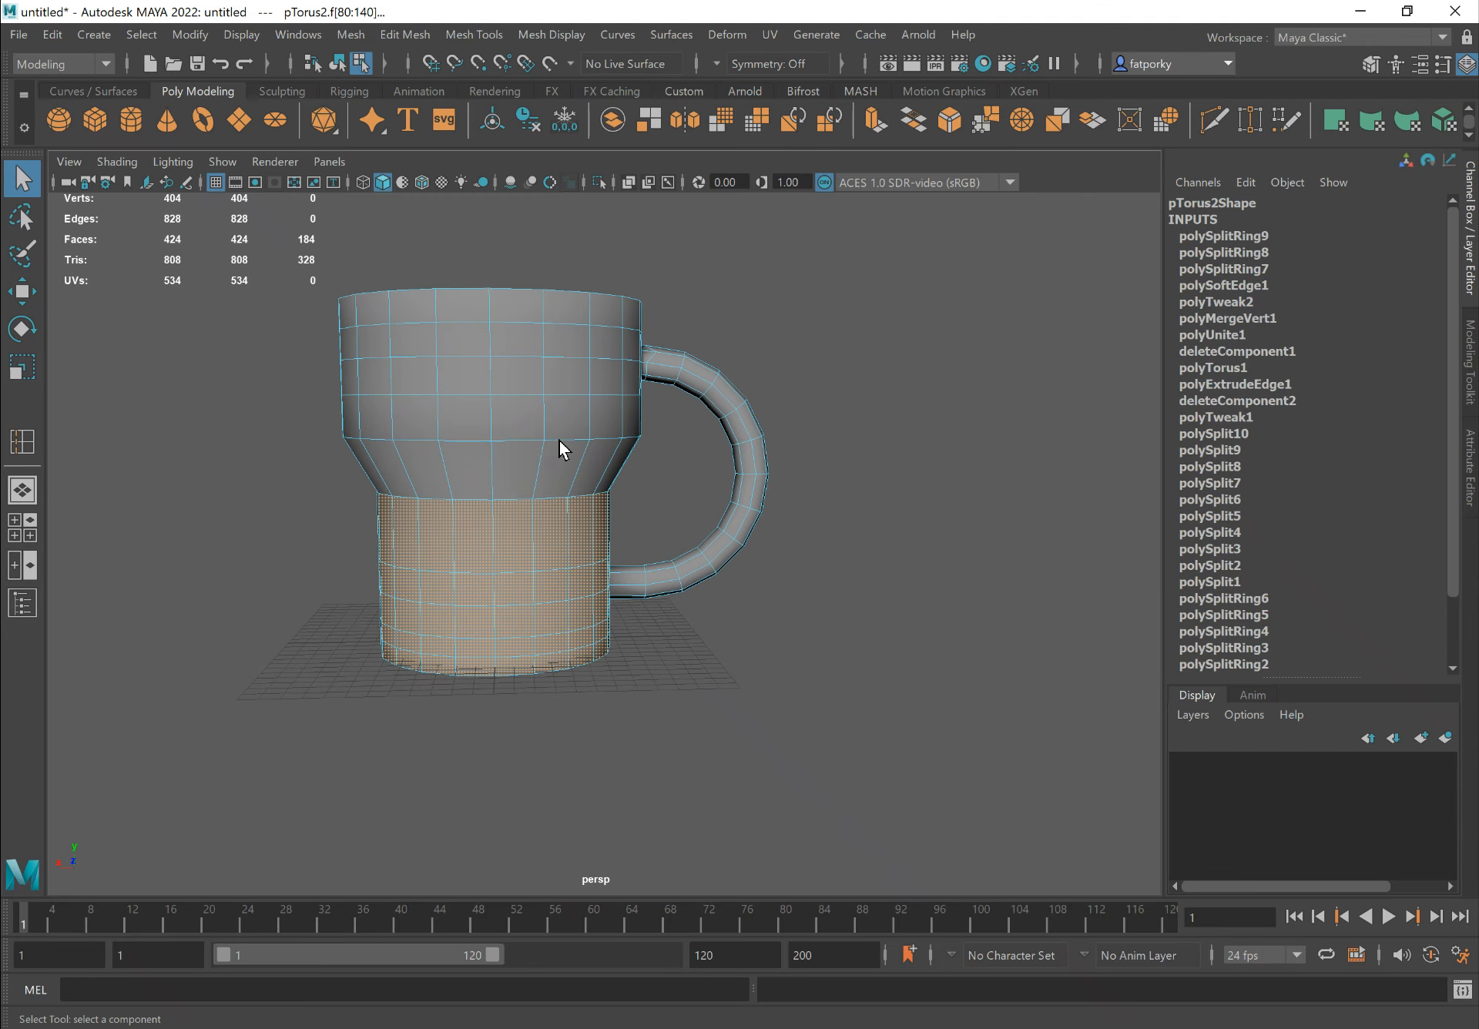
{"action": "left_click_drag", "start_coordinate": [761, 409], "coordinate": [778, 439], "text": "alt"}
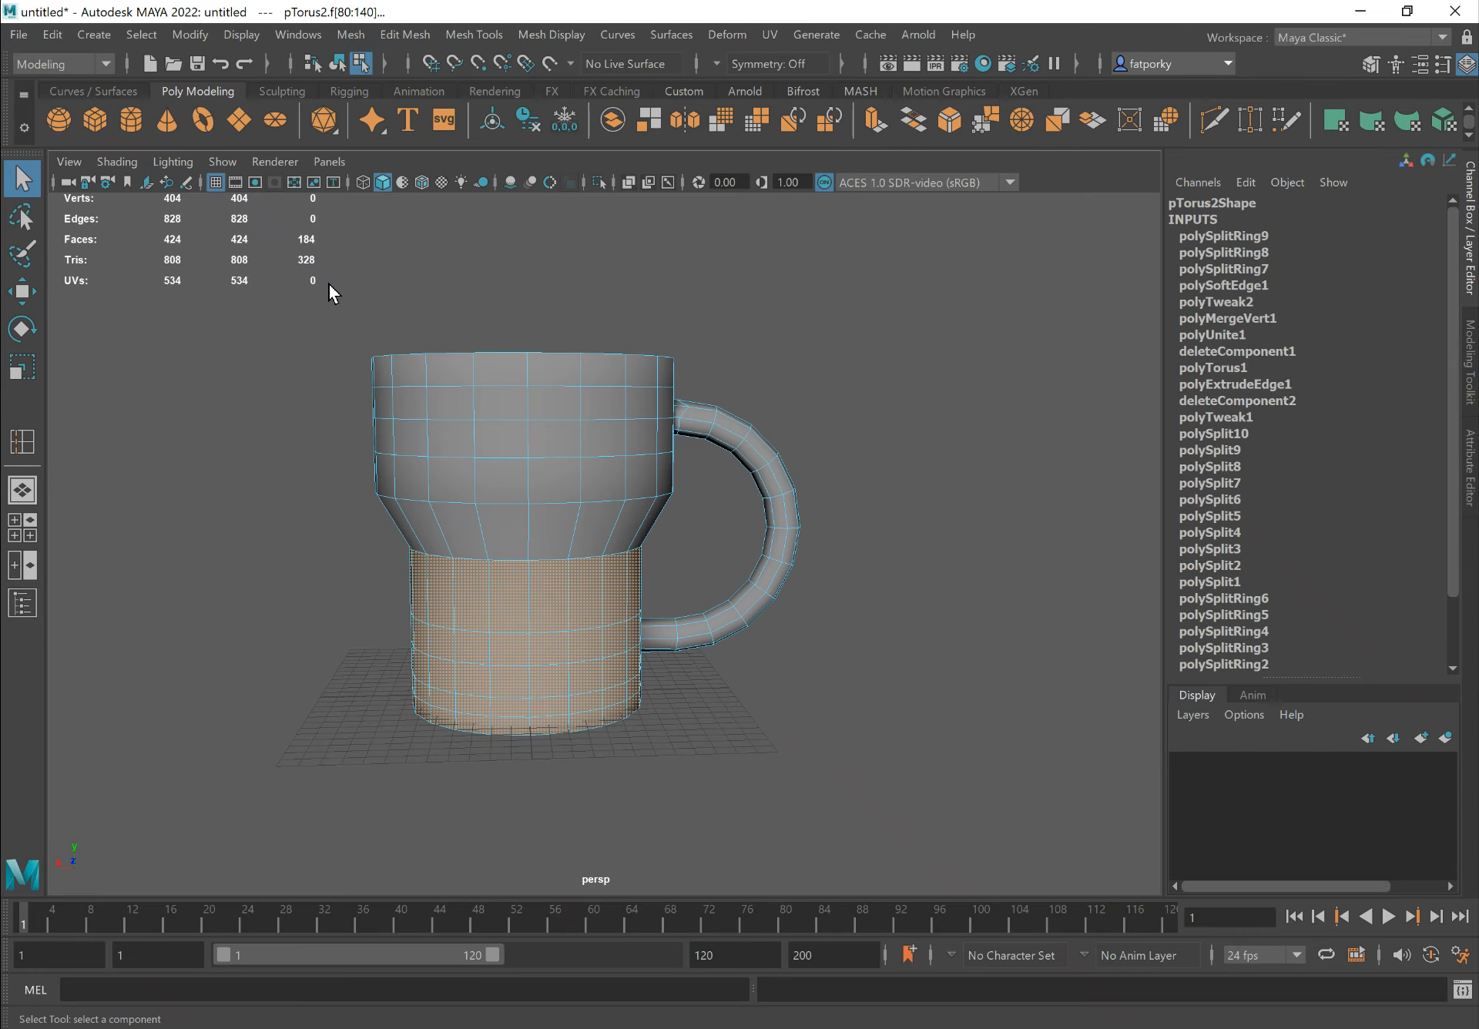
Select the faces of the upper body and upper handle and move them up along Y to make the mug taller
{"action": "left_click_drag", "start_coordinate": [444, 374], "coordinate": [849, 570]}
{"action": "left_click_drag", "start_coordinate": [800, 631], "coordinate": [740, 588], "text": "ctrl"}
{"action": "key", "text": "w"}
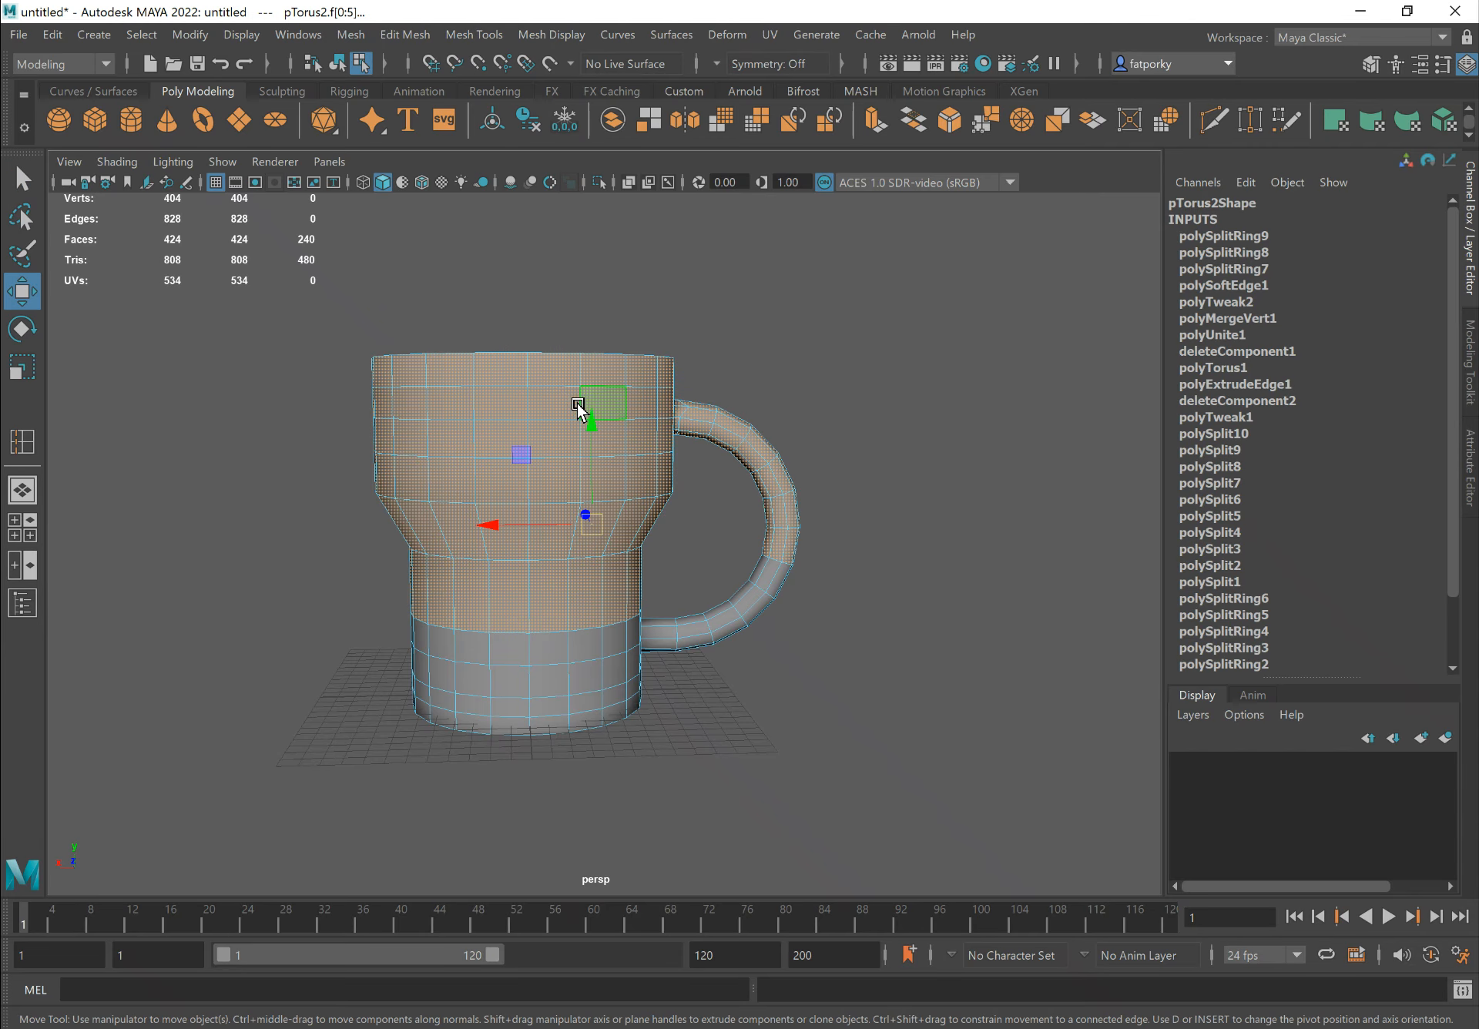
{"action": "left_click_drag", "start_coordinate": [591, 419], "coordinate": [581, 307]}
{"action": "left_click_drag", "start_coordinate": [777, 504], "coordinate": [703, 522], "text": "alt"}
{"action": "key", "text": "q"}
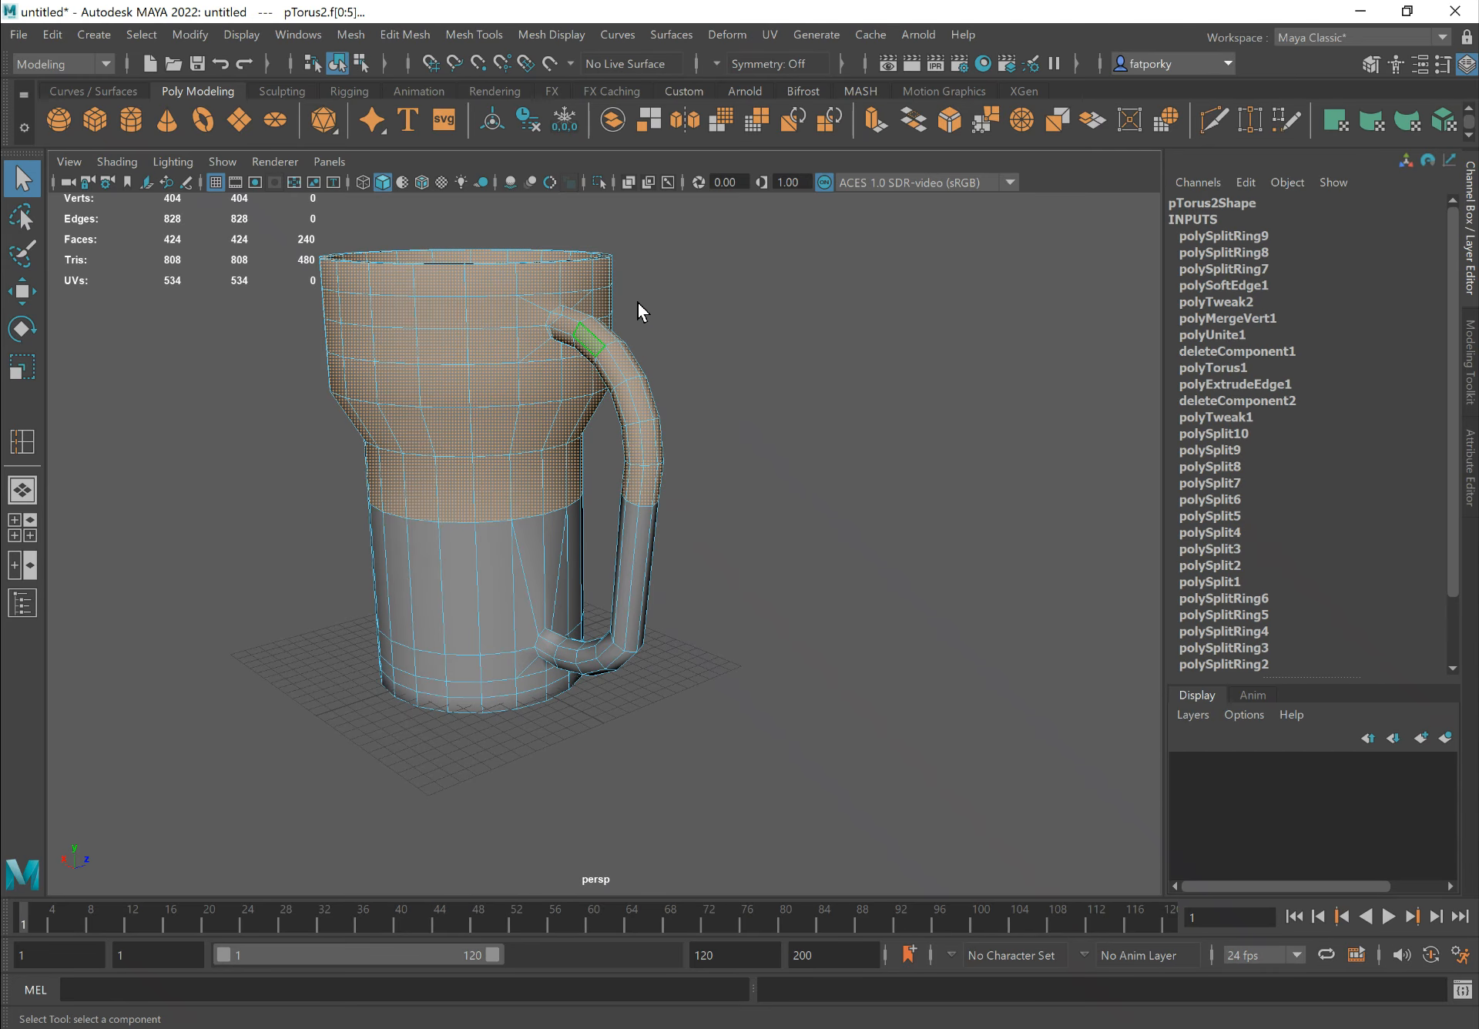
Return to object mode with nothing selected to view the reshaped mug, and reselect the whole mug
{"action": "left_click", "coordinate": [637, 304]}
{"action": "left_click_drag", "start_coordinate": [638, 304], "coordinate": [658, 534], "text": "alt"}
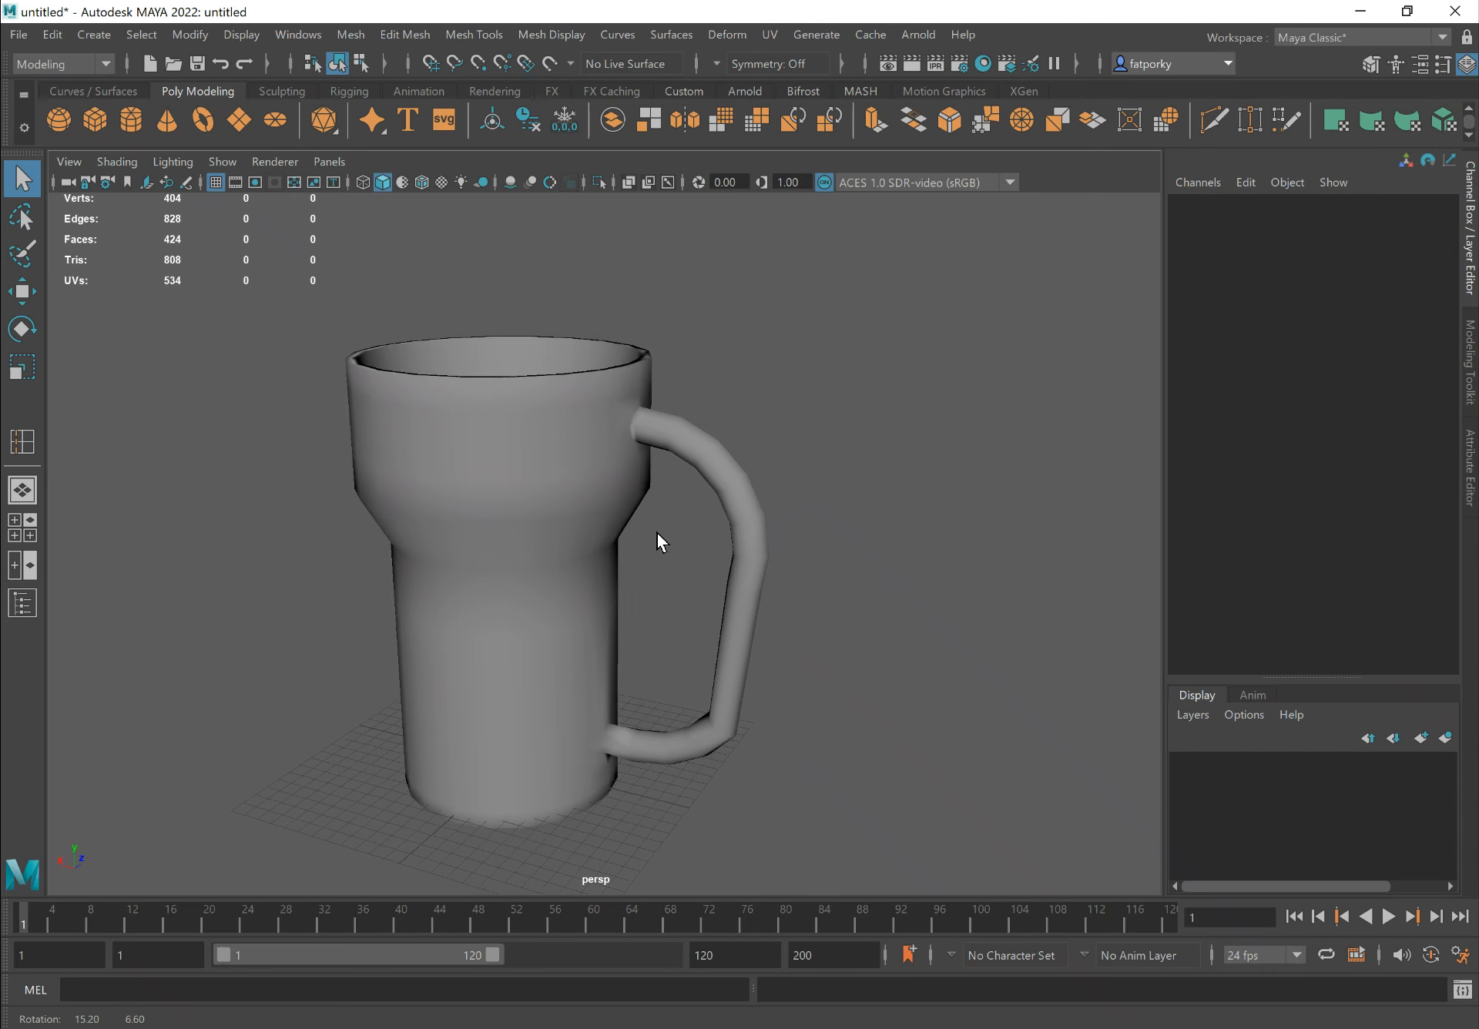
{"action": "left_click", "coordinate": [567, 447]}
{"action": "left_click_drag", "start_coordinate": [567, 447], "coordinate": [644, 505], "text": "alt"}
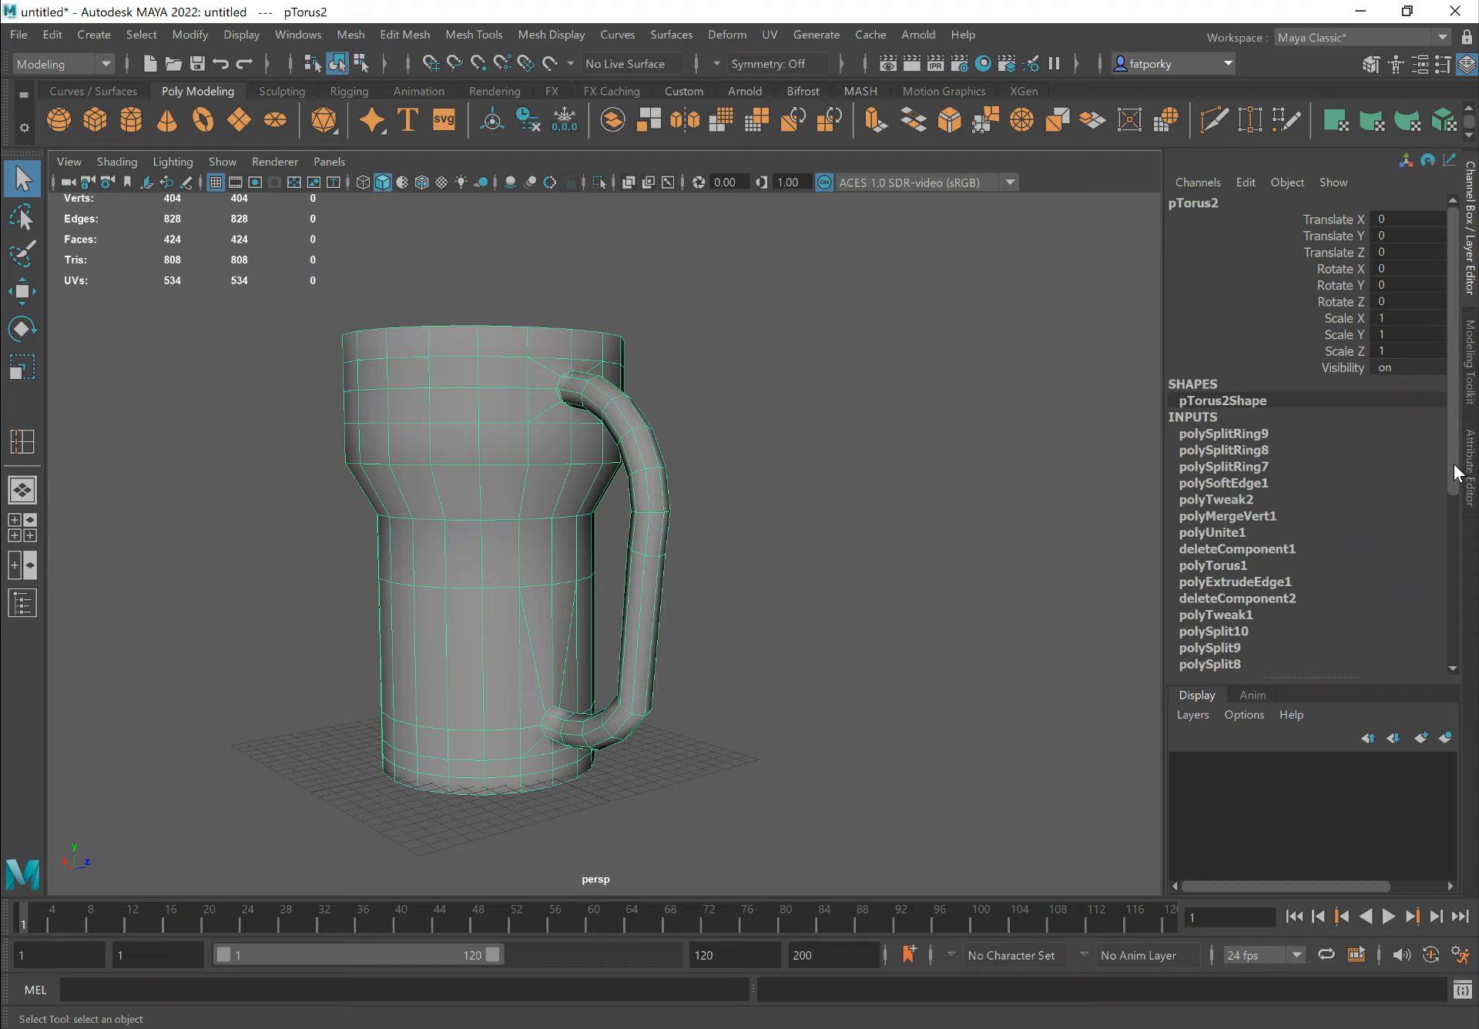
Review the selected mug's full construction history and bring up the delete commands
{"action": "scroll", "coordinate": [1456, 472], "scroll_direction": "down", "scroll_amount": 5}
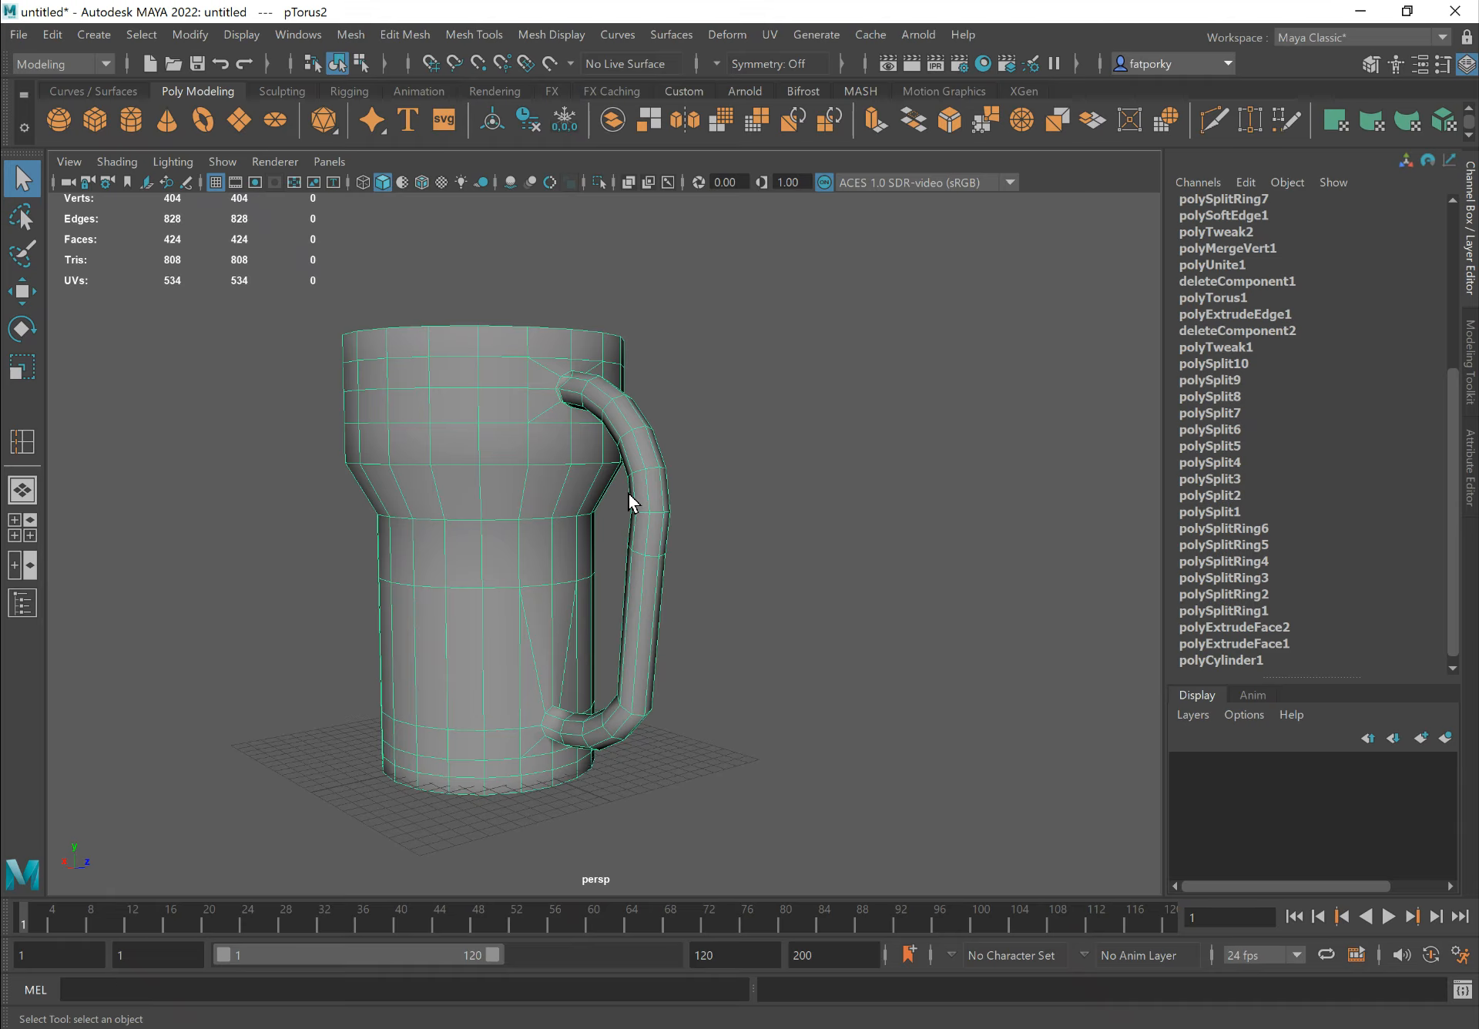
{"action": "left_click_drag", "start_coordinate": [1457, 476], "coordinate": [1461, 300]}
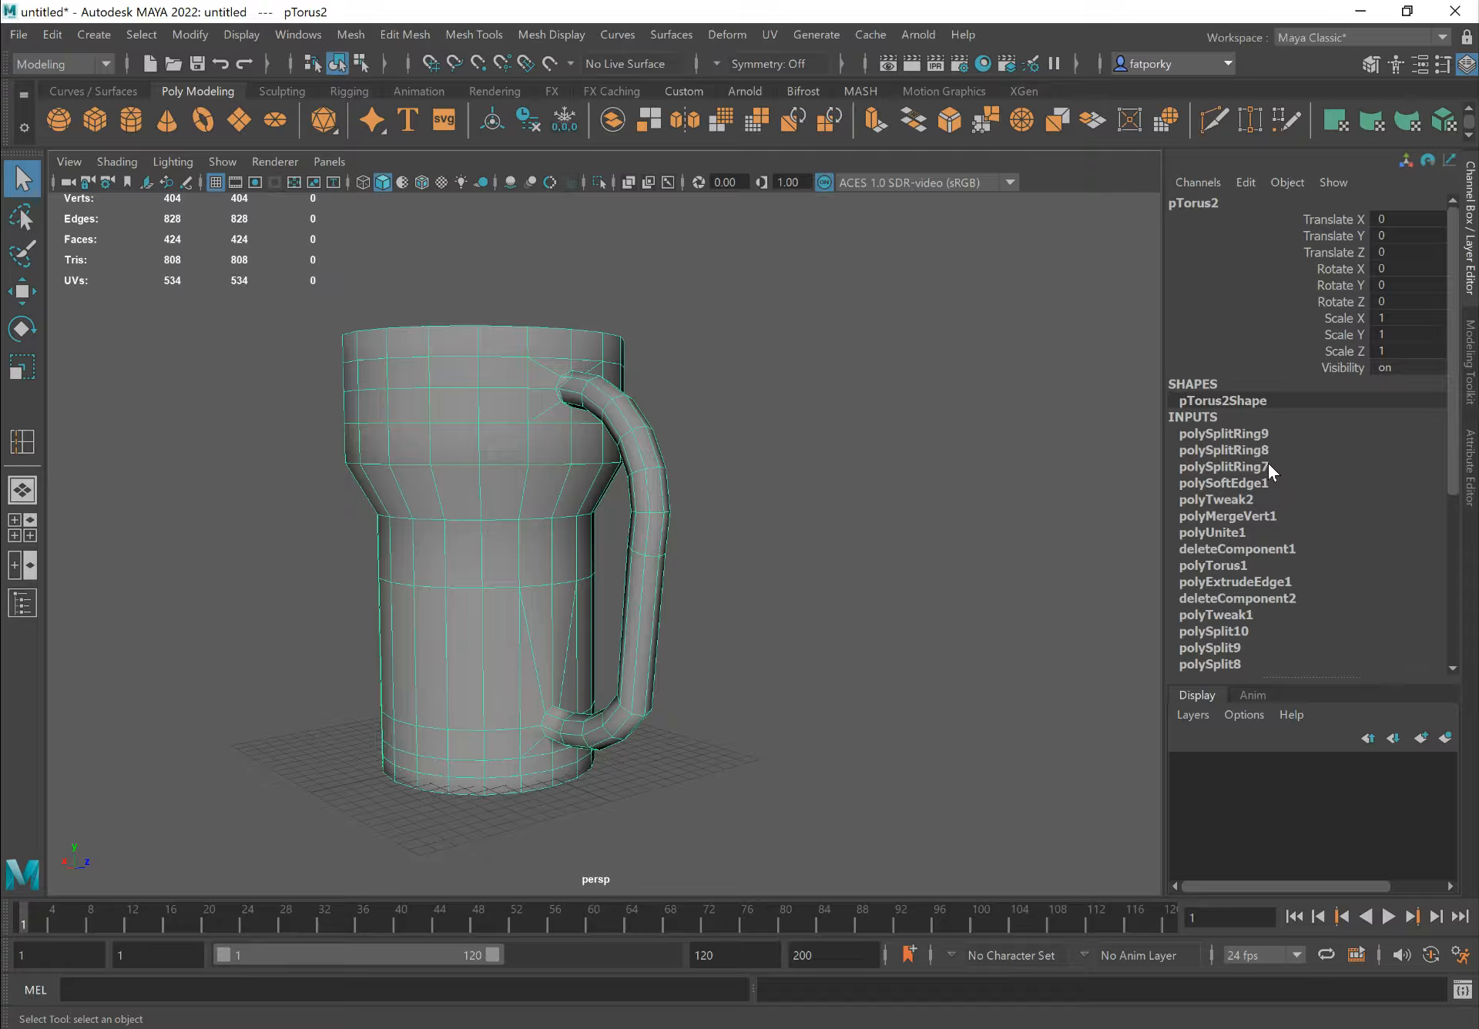
{"action": "left_click_drag", "start_coordinate": [1458, 477], "coordinate": [1454, 432]}
{"action": "left_click", "coordinate": [49, 34]}
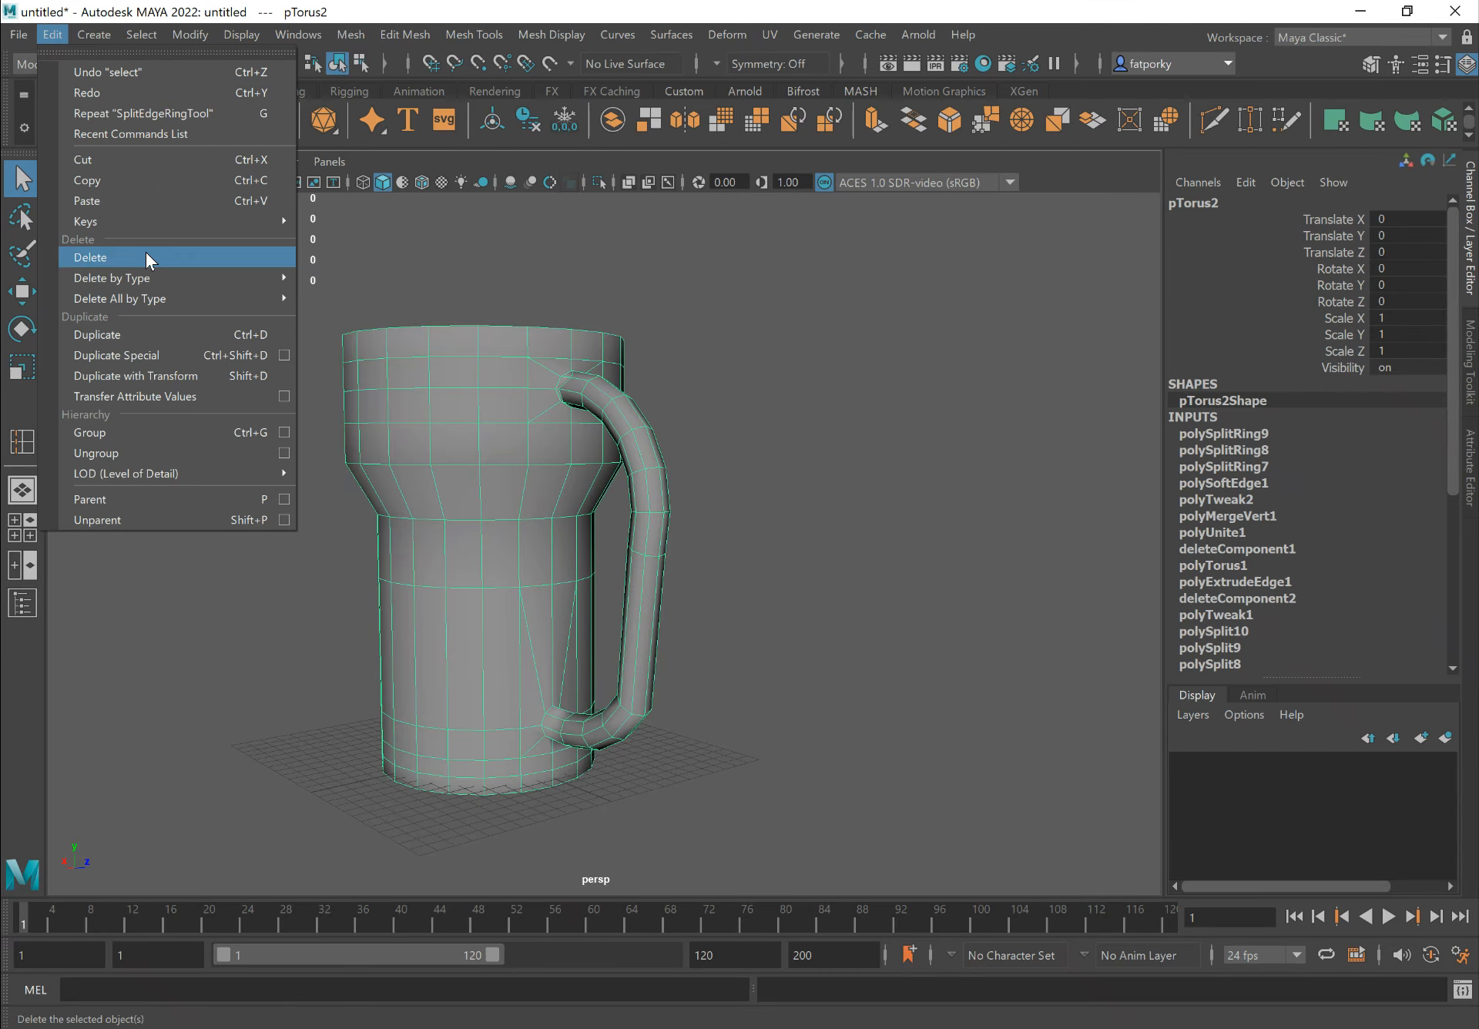